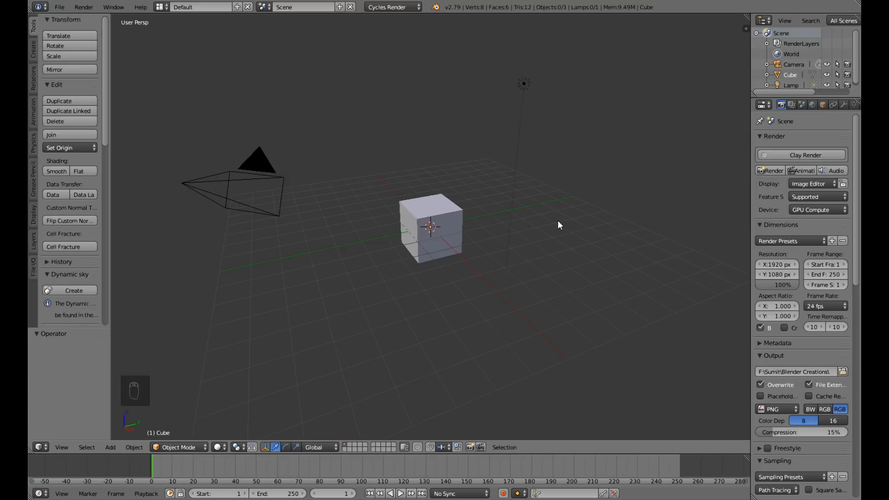
Delete all the default objects from the scene, including the cube, lamp and camera.
key("a")
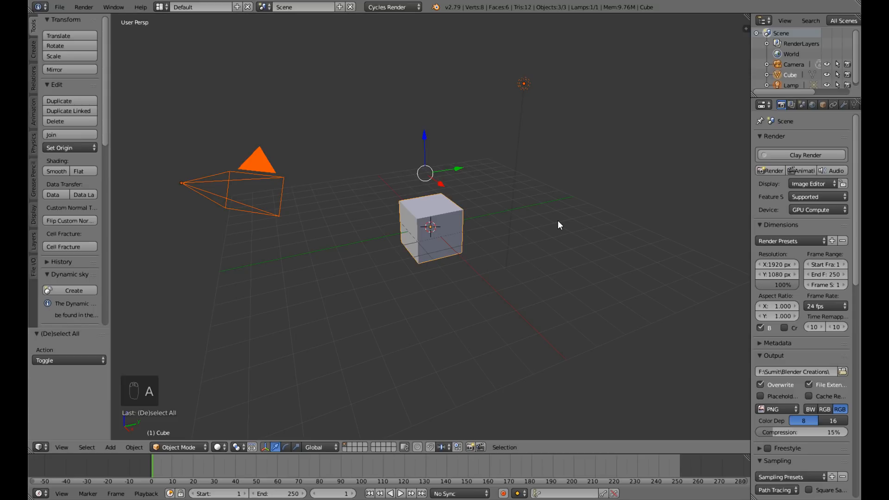
key("Delete")
left_click(557, 225)
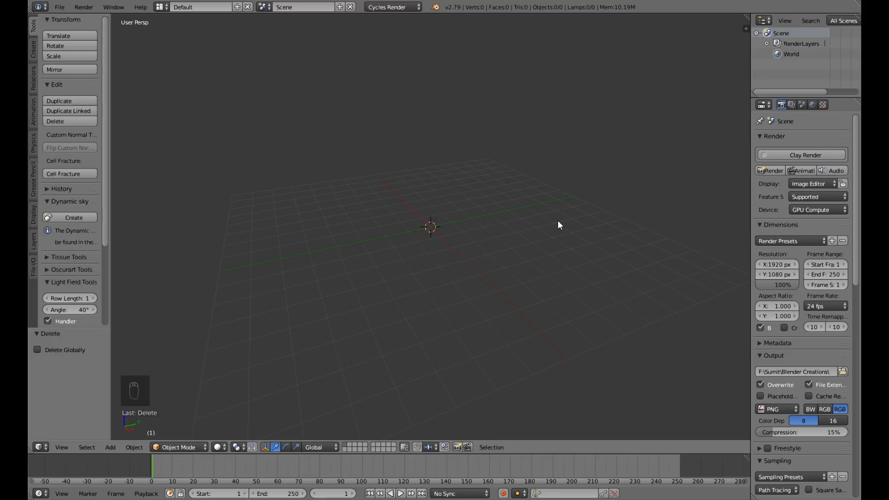
Add a camera aligned to the front orthographic view and adjust its framing so the grid floor sits in the lower part.
key("KP_5")
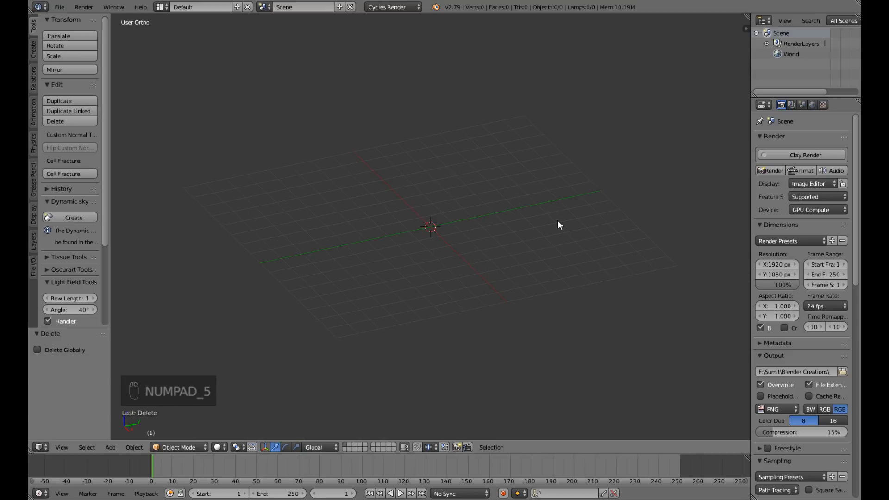
key("KP_1")
key("shift+a")
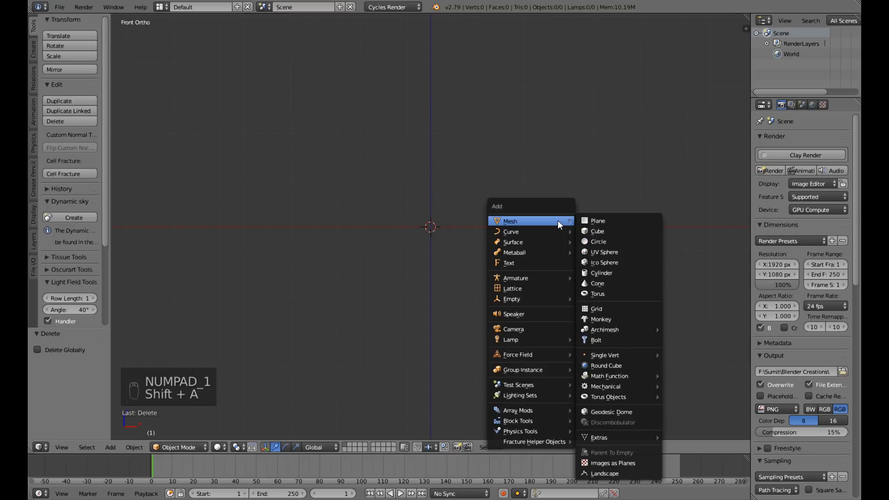
left_click(535, 330)
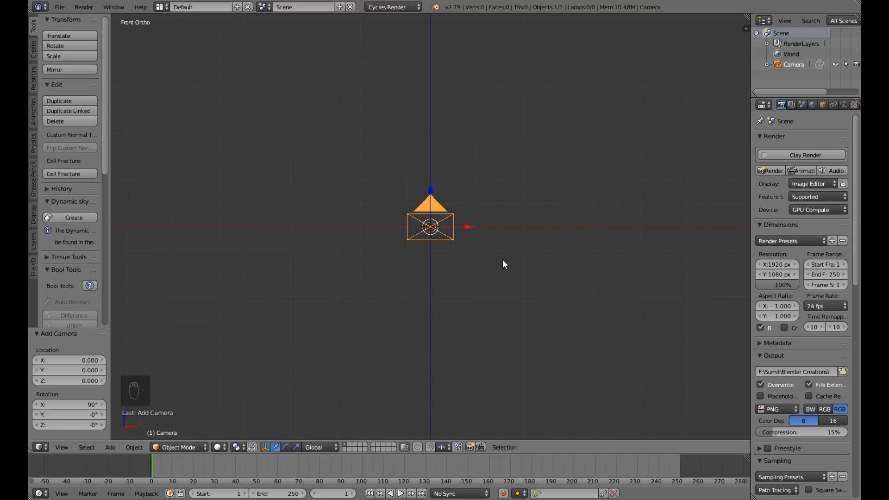
key("ctrl+alt+KP_0")
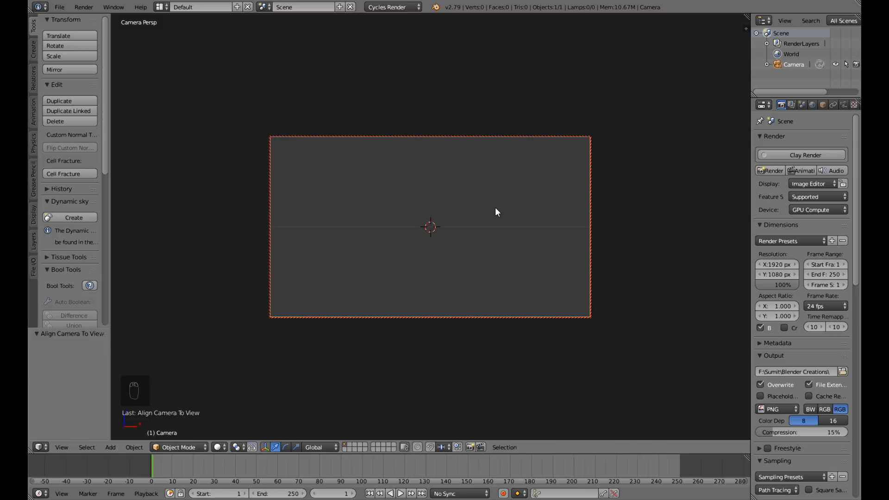
middle_click_drag(494, 195, 497, 240)
Enable nodes for the world and give it a Volume Scatter volume with a density of 0.15.
left_click(812, 106)
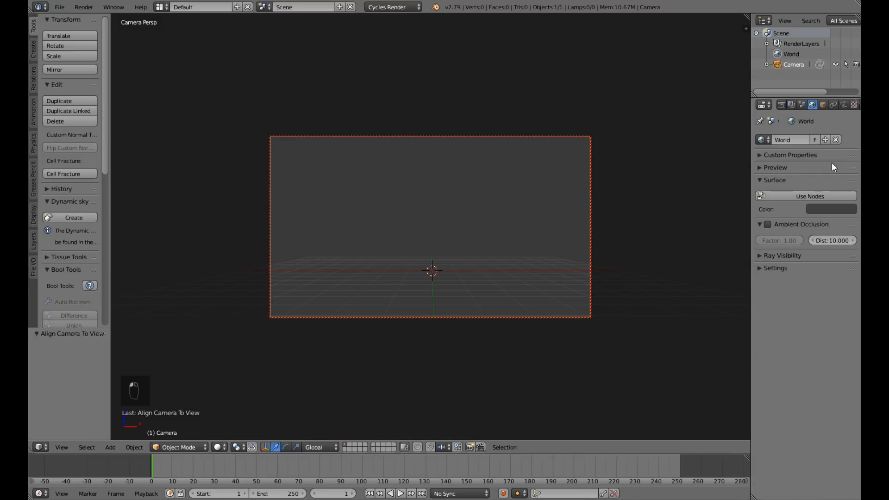
left_click(797, 196)
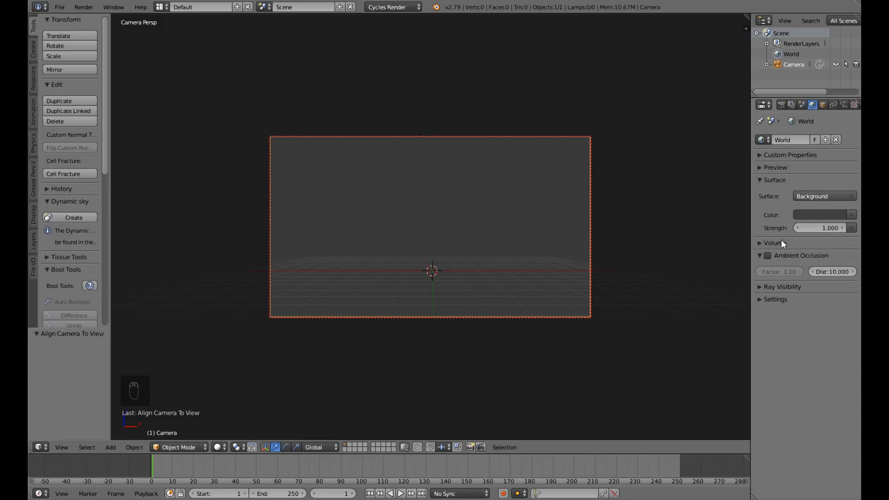
left_click(759, 243)
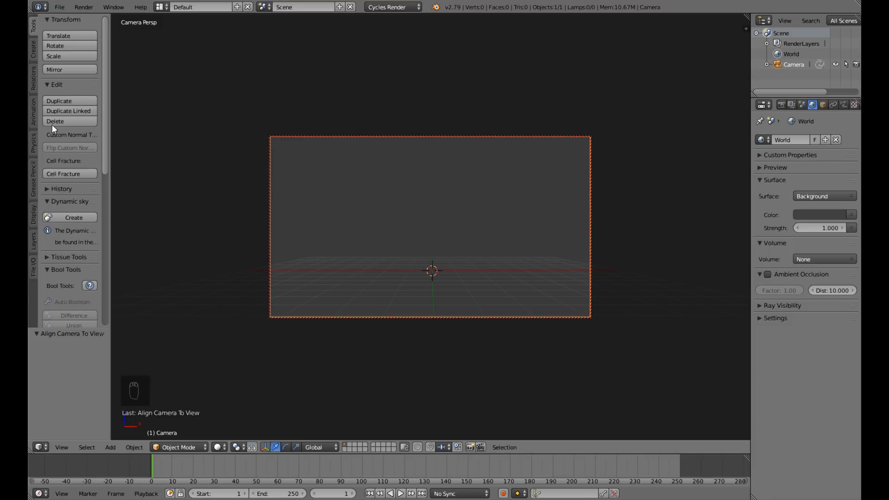
left_click(832, 262)
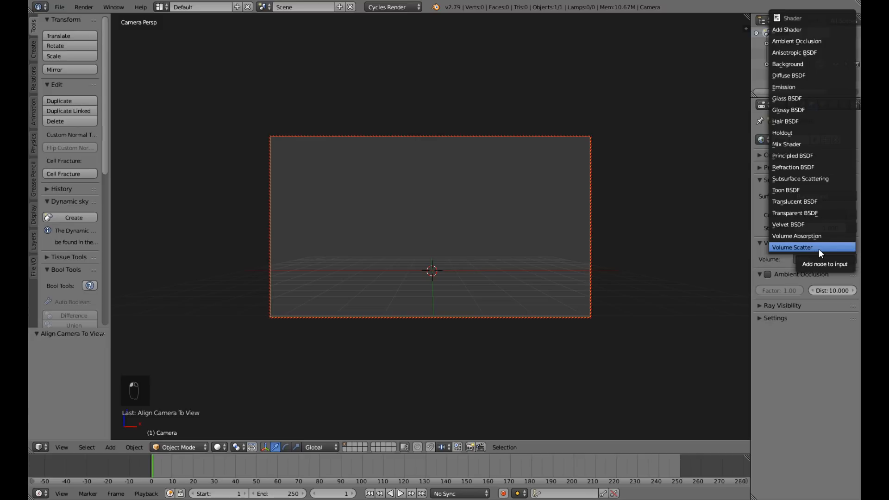
left_click(818, 249)
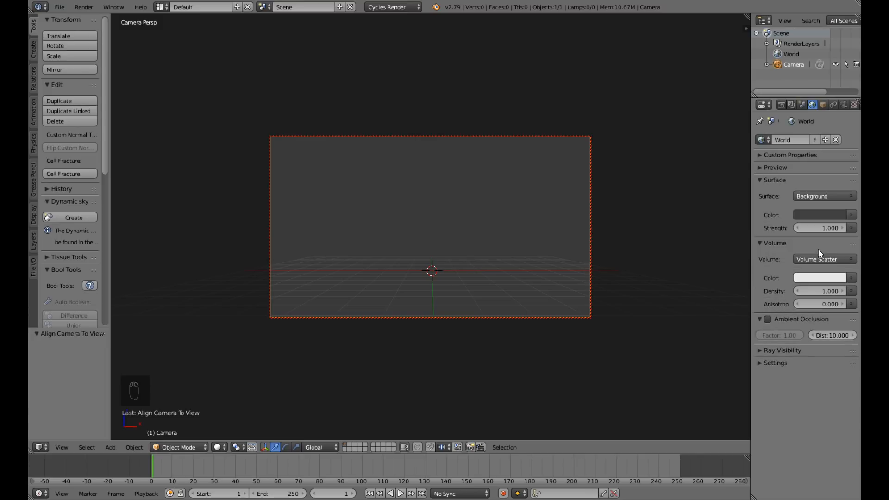
left_click(813, 291)
key("BackSpace")
key("Return")
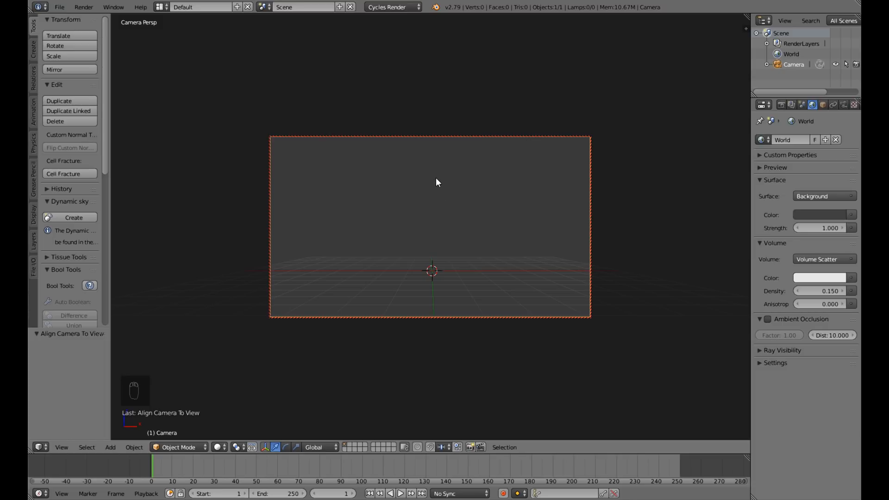
Add a point lamp at the scene's origin.
key("shift+a")
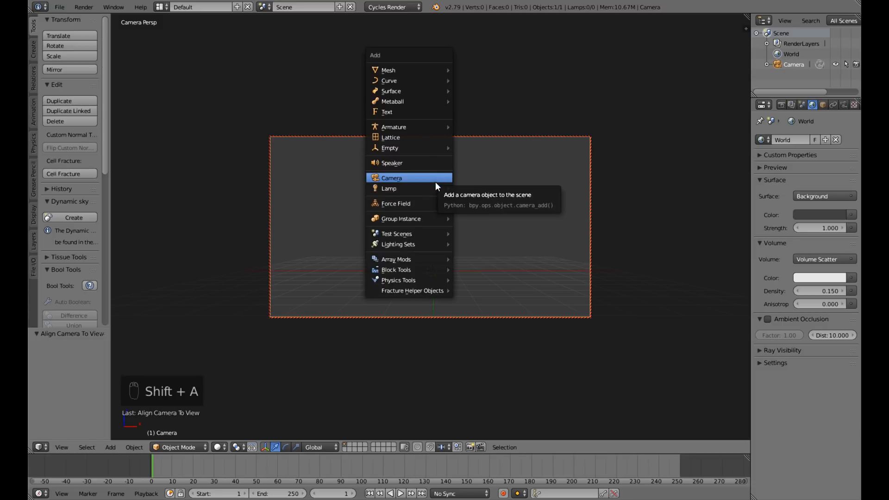
mouse_move(435, 186)
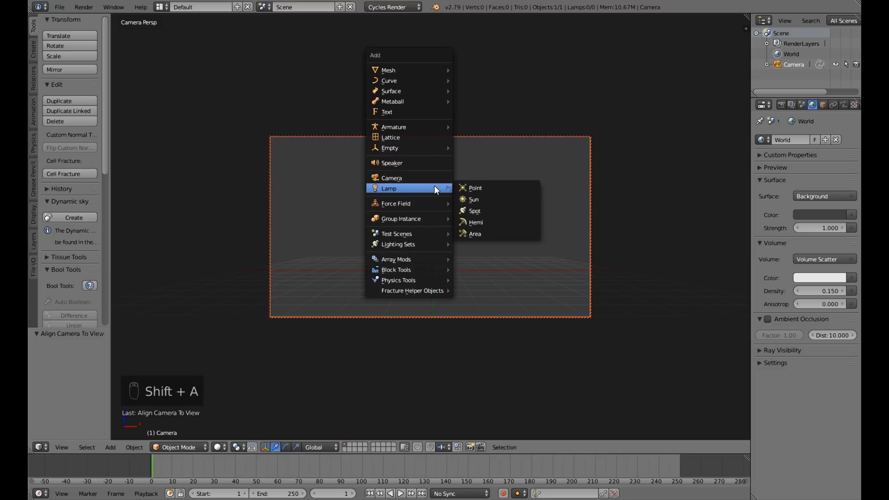
left_click(476, 187)
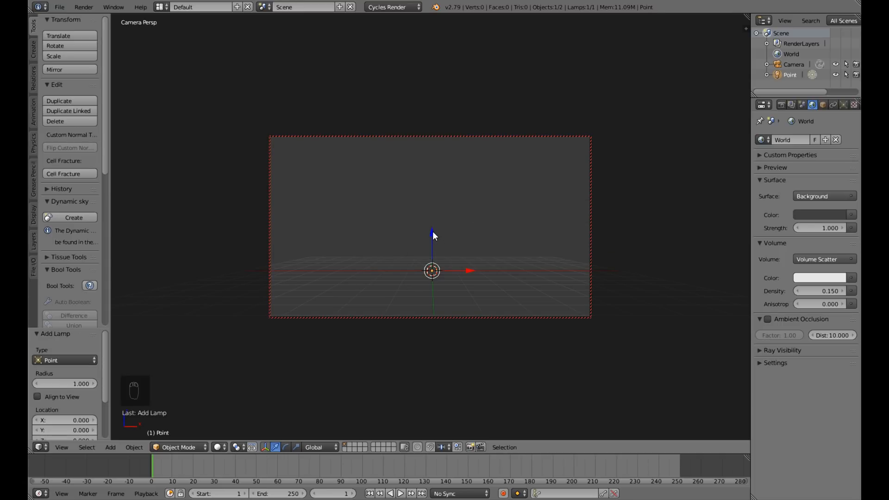
Set the point lamp's strength to 1000 and its colour to light blue, about R 0.215, G 0.471, B 1.000.
left_click(843, 105)
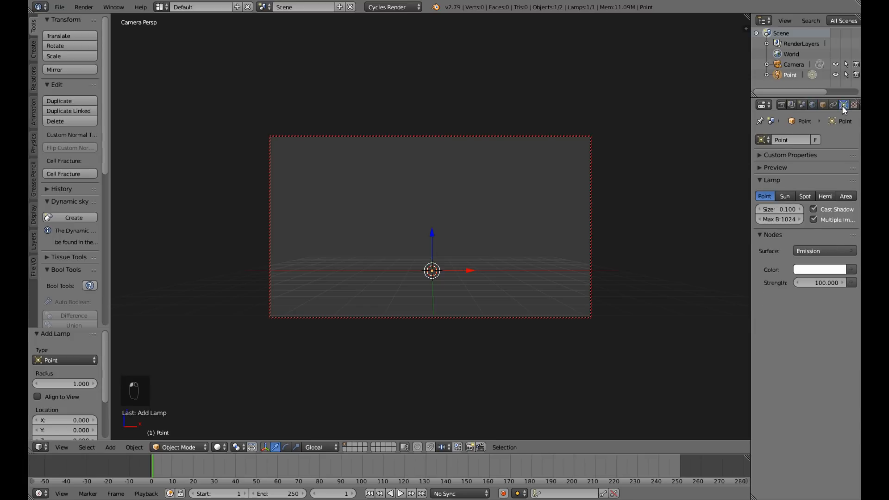
left_click(818, 283)
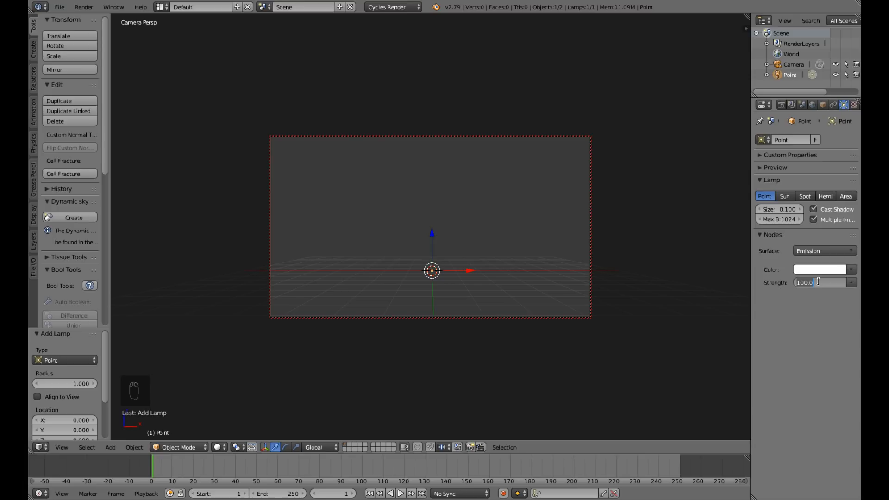
type("1000")
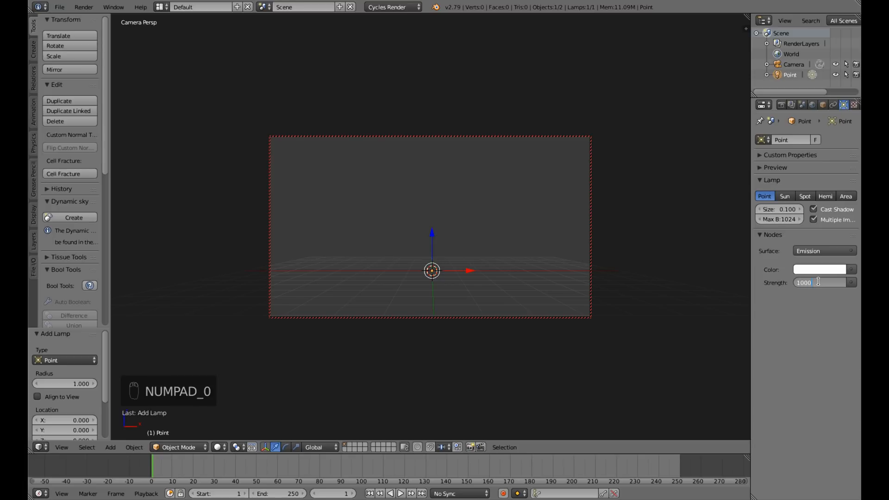
left_click(819, 269)
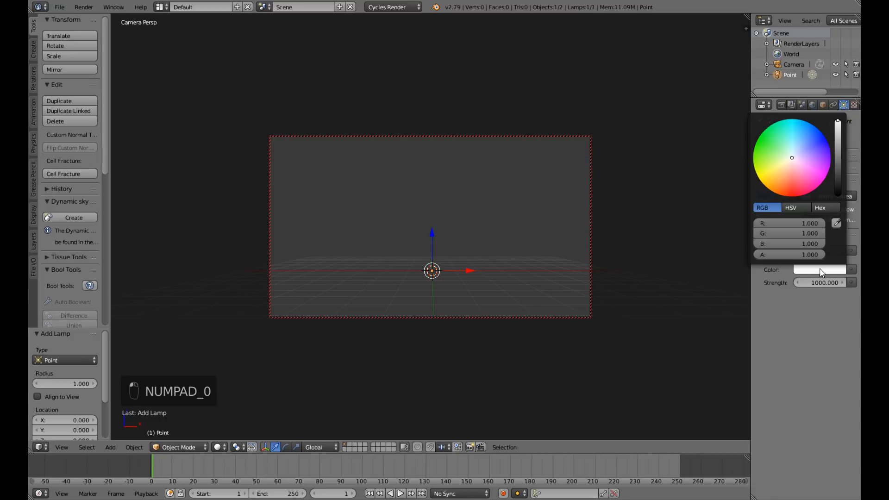
left_click_drag(798, 167, 803, 141)
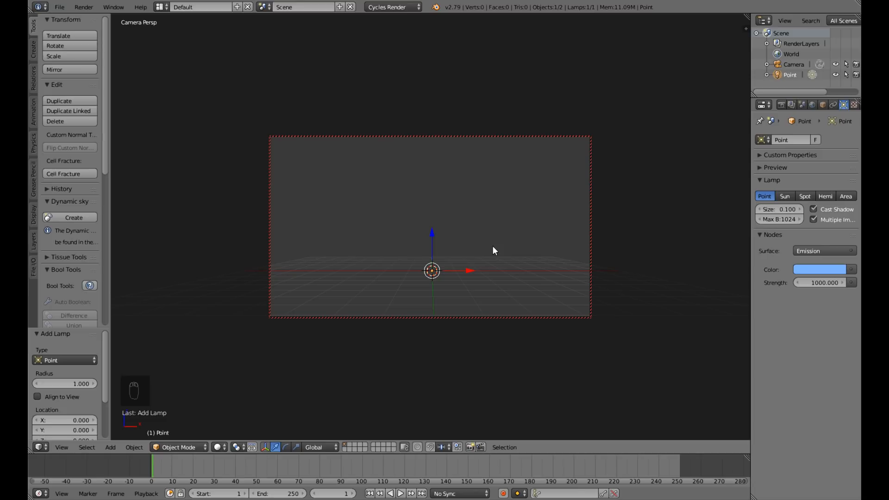
Raise the point lamp about 7.1 units along Z, above the camera frame, and check the lighting in rendered shading.
key("shift+z")
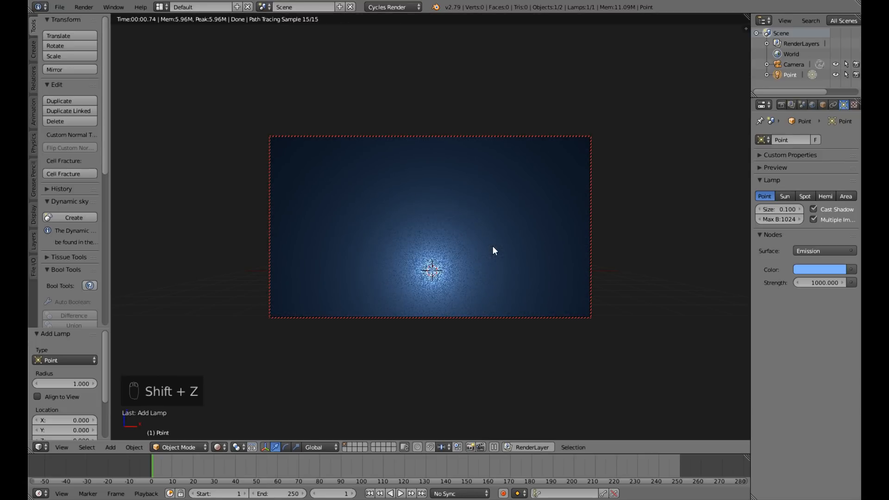
key("shift+z")
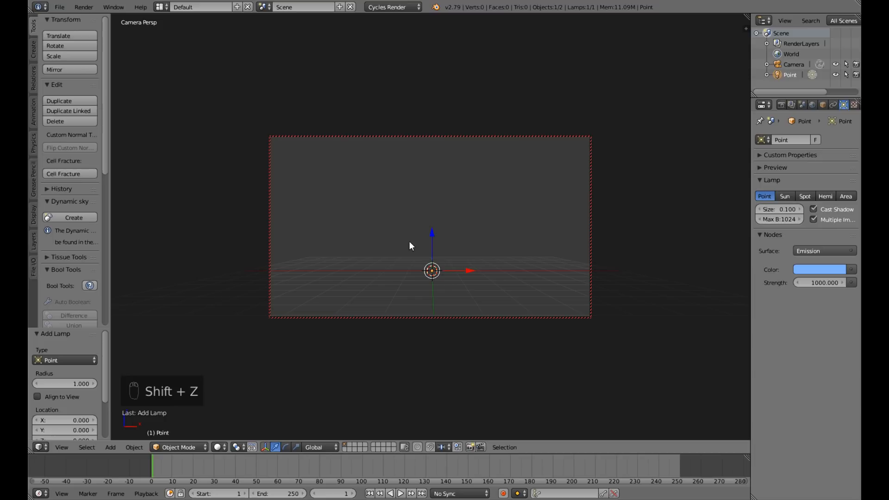
left_click_drag(433, 233, 456, 67)
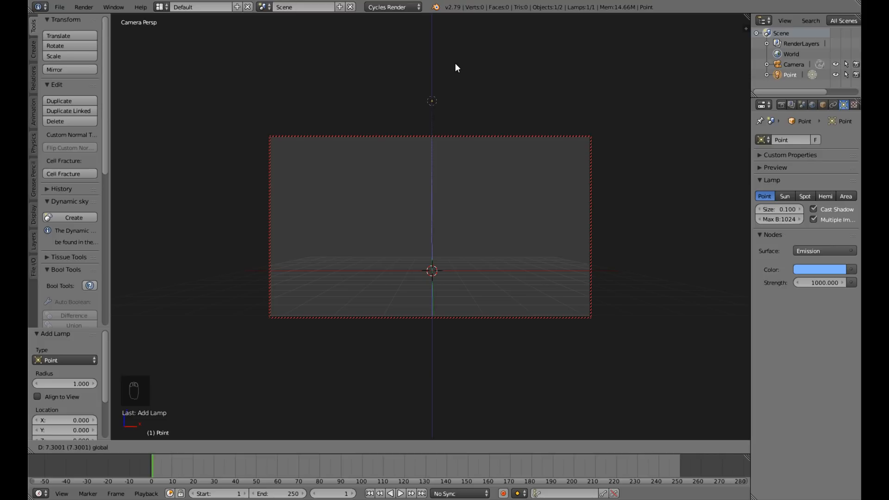
left_click_drag(455, 68, 456, 64)
left_click(456, 65)
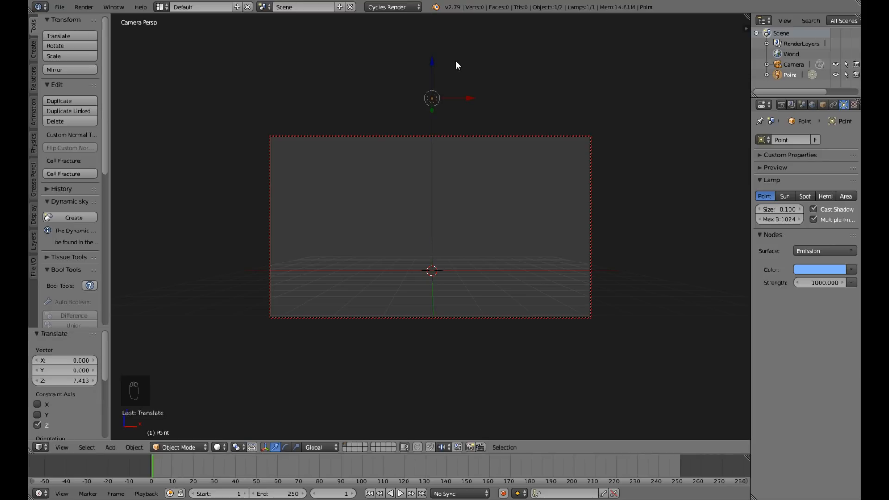
key("shift+z")
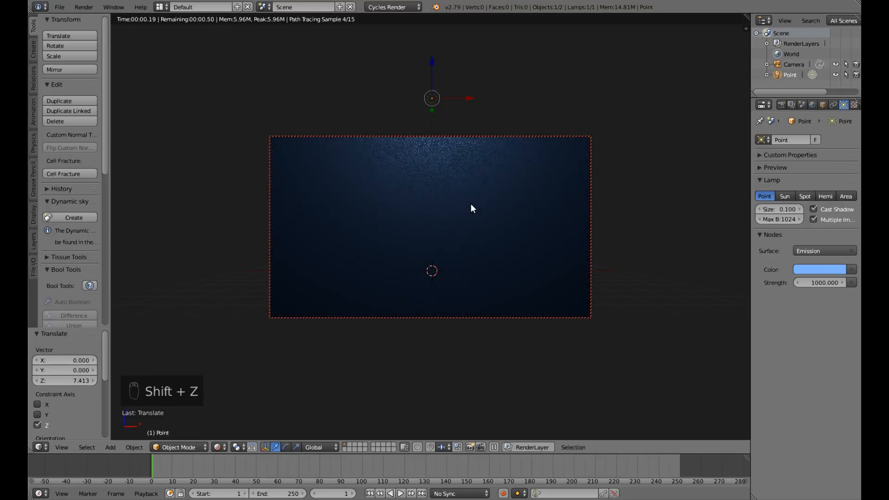
left_click_drag(431, 60, 433, 68)
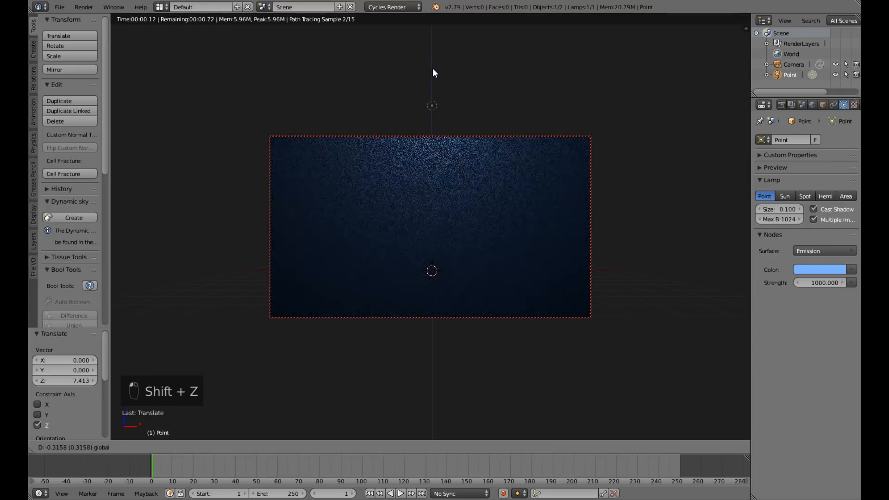
Set the blue point lamp's strength to 2000 and raise the lamp about 1.1 units further along Z.
left_click(815, 284)
type("2000")
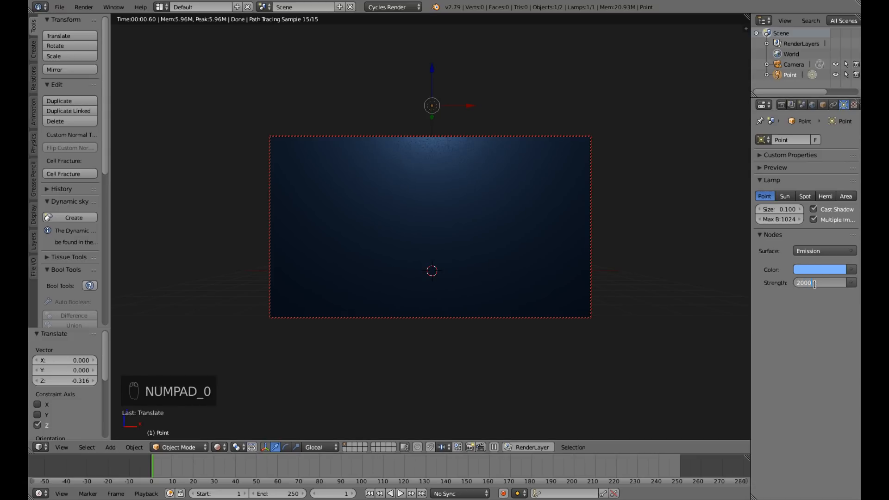
key("Return")
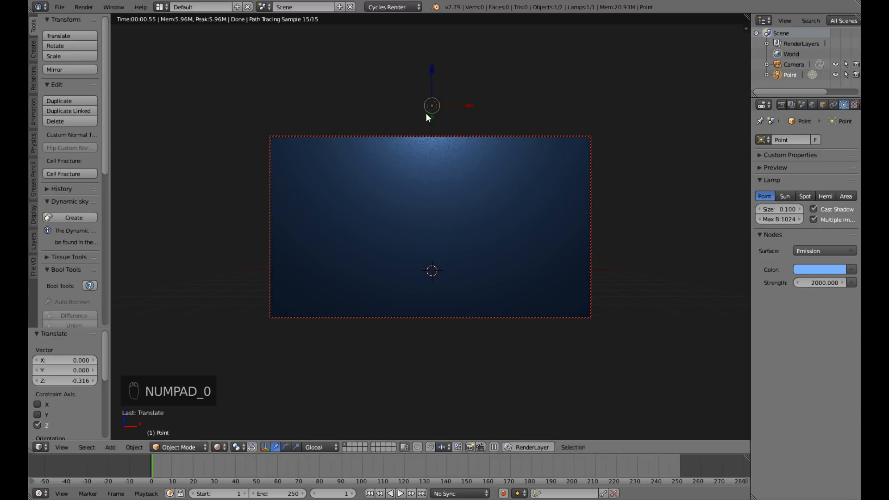
left_click_drag(430, 78, 430, 47)
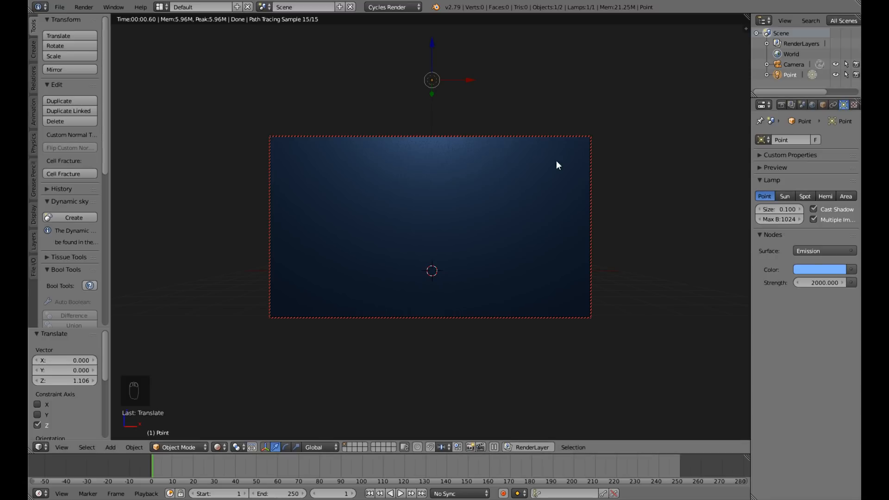
Duplicate the blue point lamp and move the copy about 9.1 units along X, outside the camera frame.
key("shift+d")
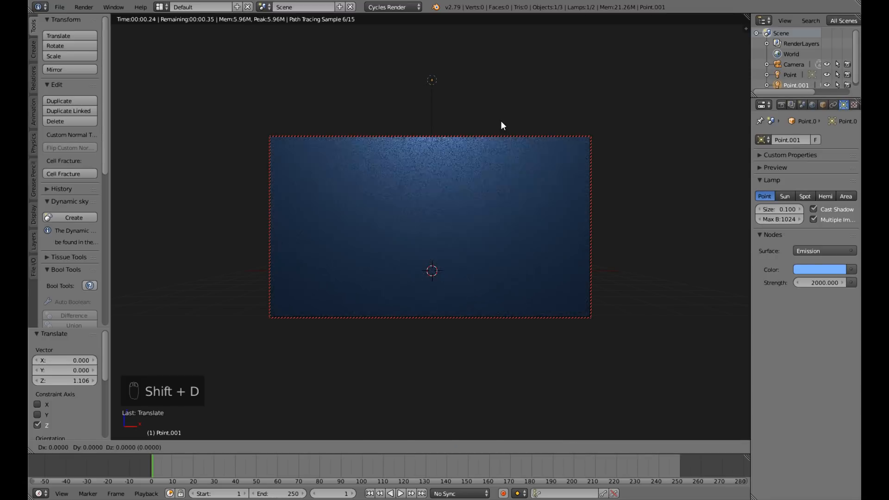
right_click(501, 120)
left_click_drag(471, 81, 683, 80)
Set the duplicated lamp's strength to 500 and its colour to light purple.
left_click(816, 283)
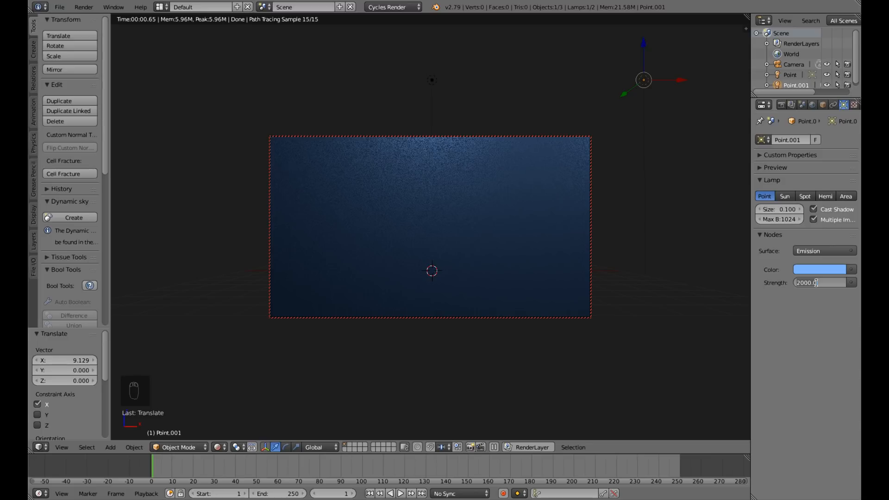
type("500")
key("Return")
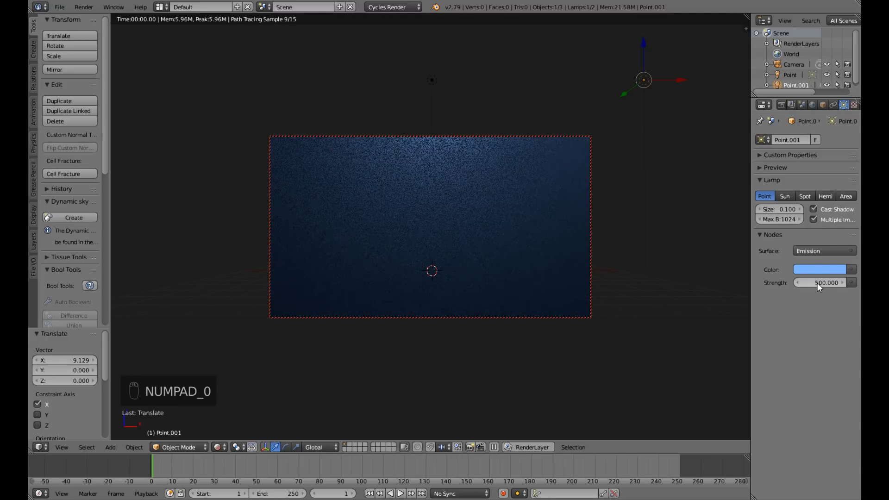
left_click(814, 271)
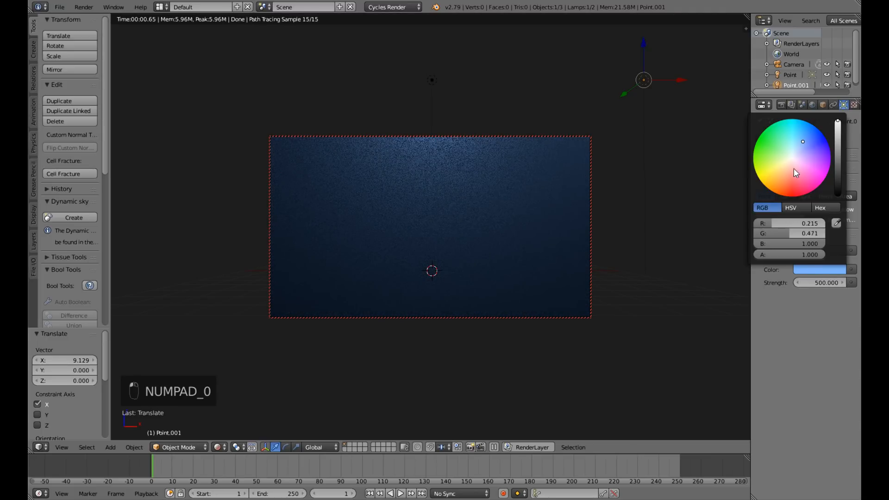
left_click(794, 169)
left_click_drag(795, 170, 806, 159)
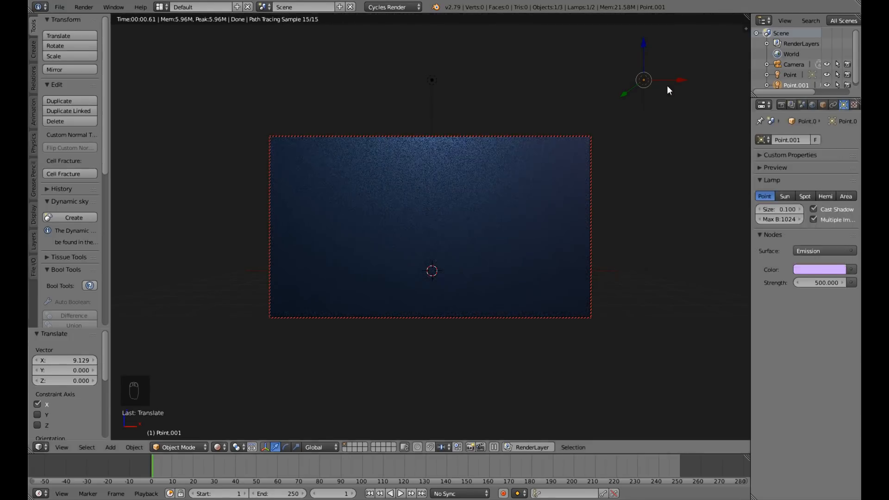
Lower the light purple point lamp about 3.2 units along Z and try shifting it about 4.4 units along negative X into the camera frame.
left_click_drag(644, 47, 641, 124)
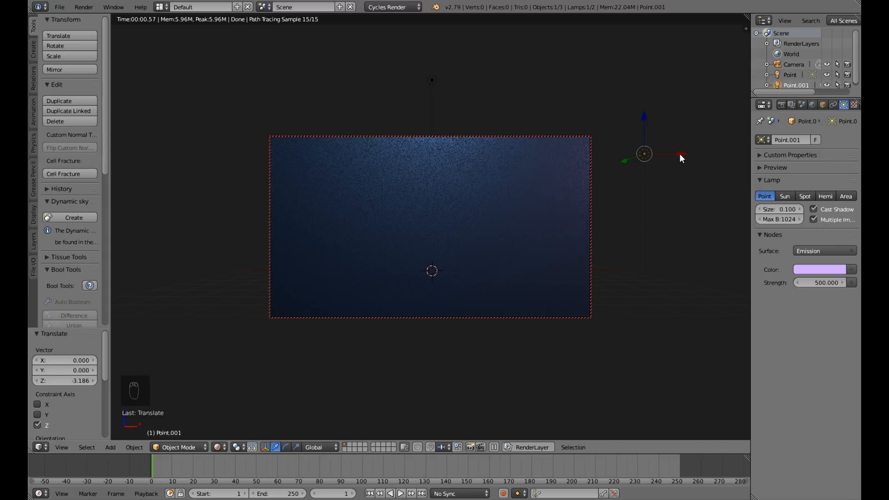
left_click_drag(679, 154, 578, 175)
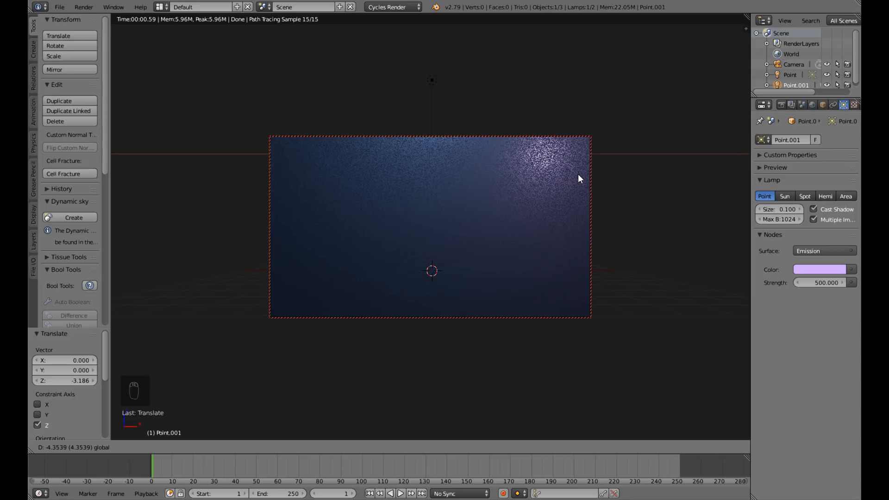
right_click(578, 178)
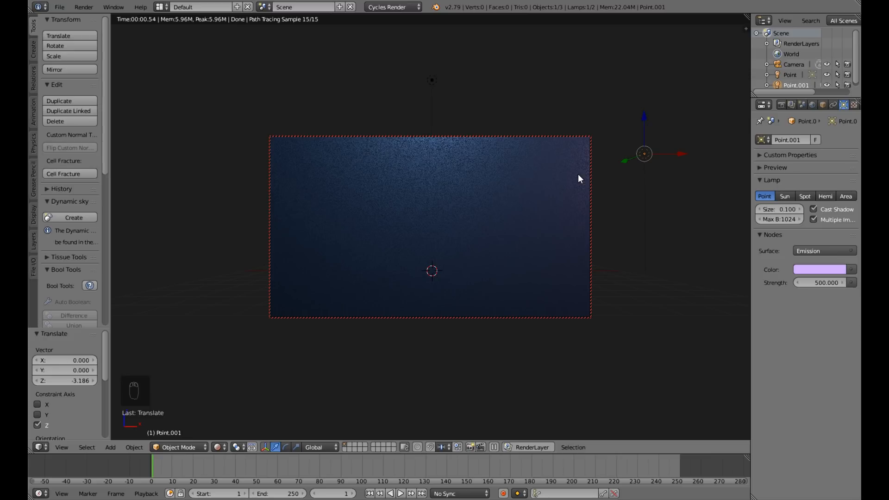
Return to solid shading, add a plane at the scene centre scaled by 10, and check it through the camera.
key("shift+z")
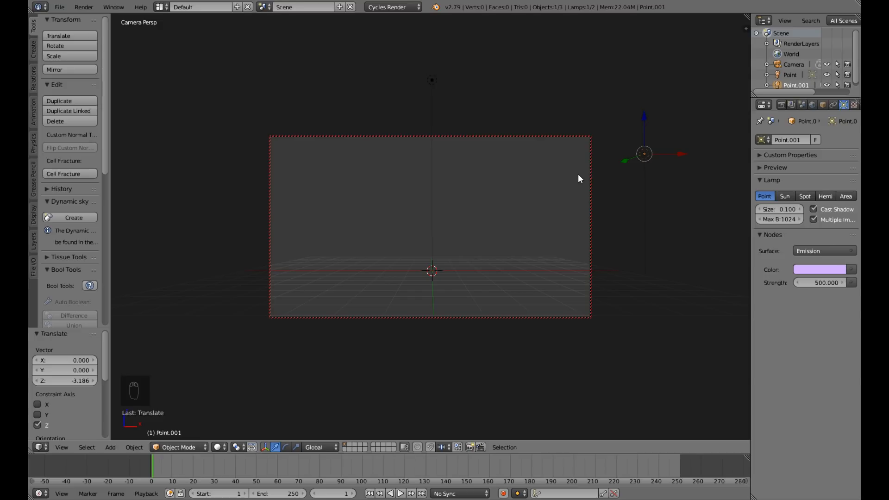
key("KP_0")
middle_click_drag(578, 175, 564, 220)
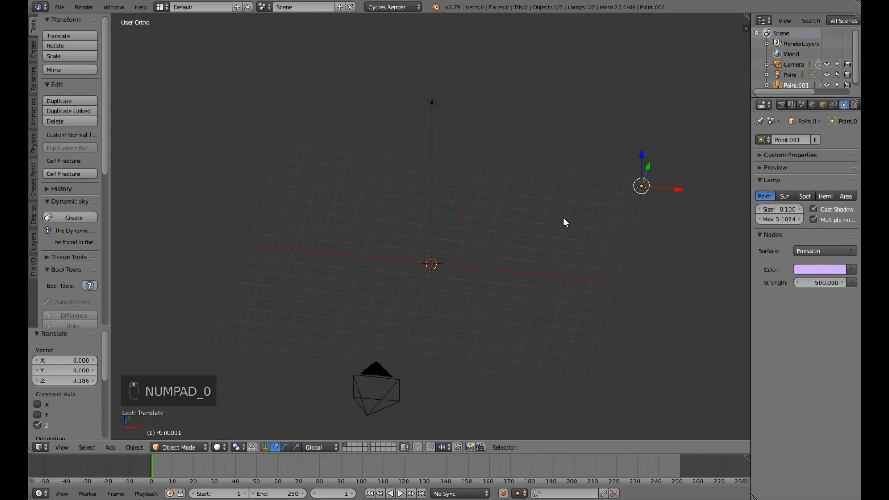
key("shift+a")
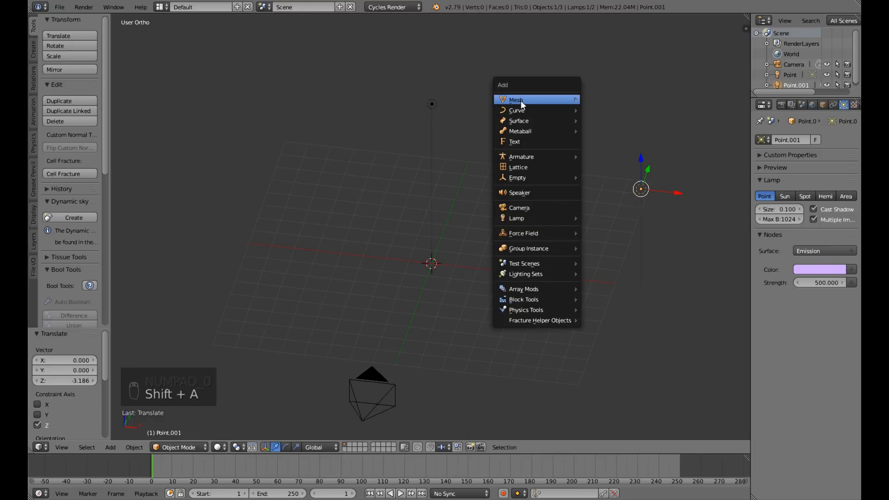
mouse_move(521, 100)
left_click(599, 99)
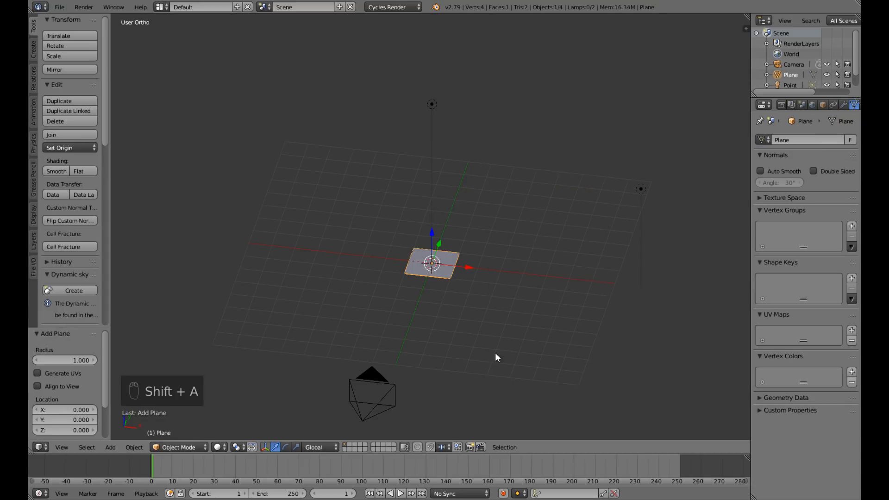
type("s")
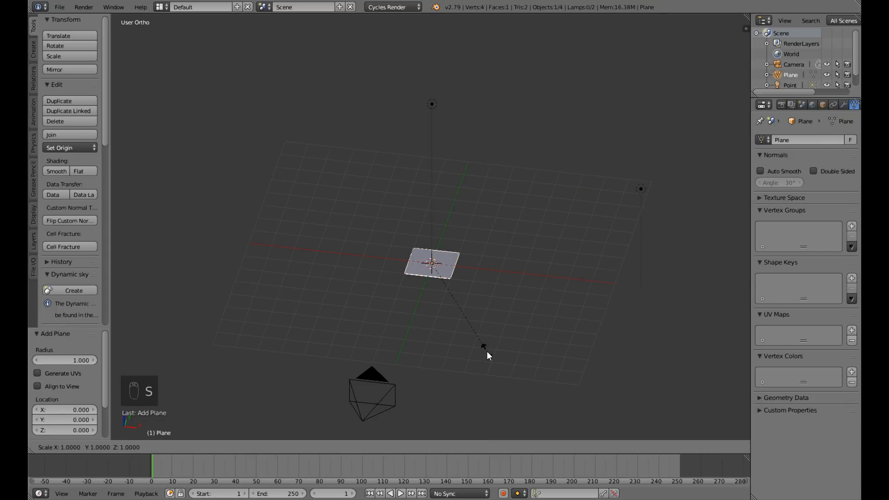
type("10")
key("Return")
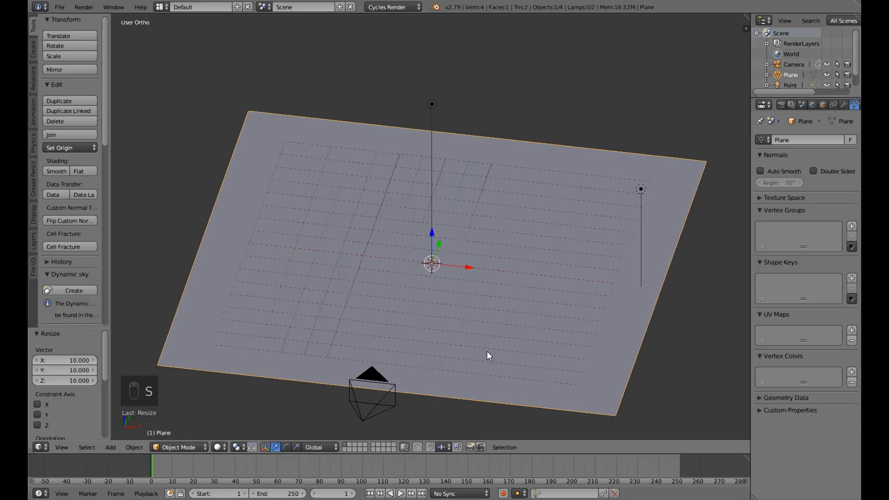
key("KP_0")
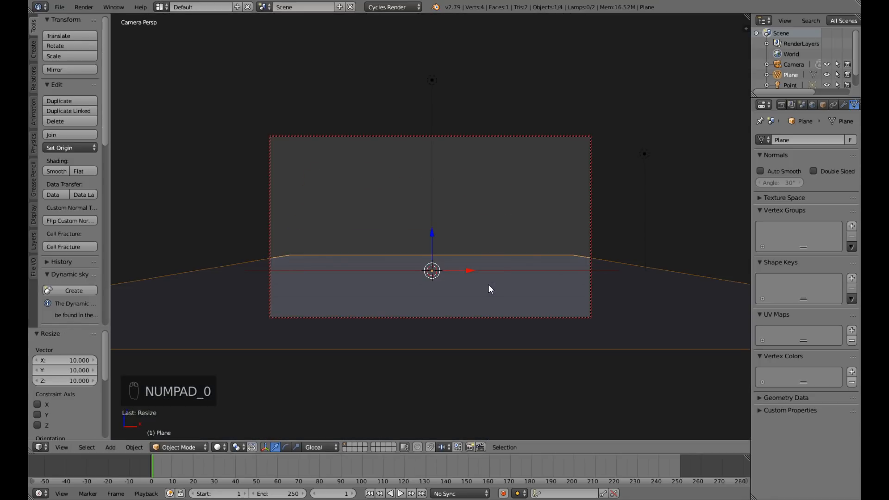
key("KP_0")
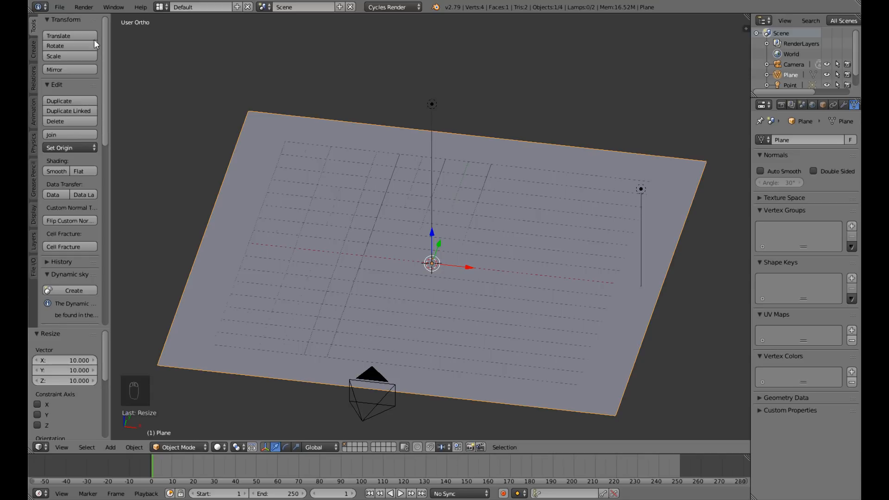
Save the scene to the Desktop under the file name Tutorial Scene.
left_click(64, 8)
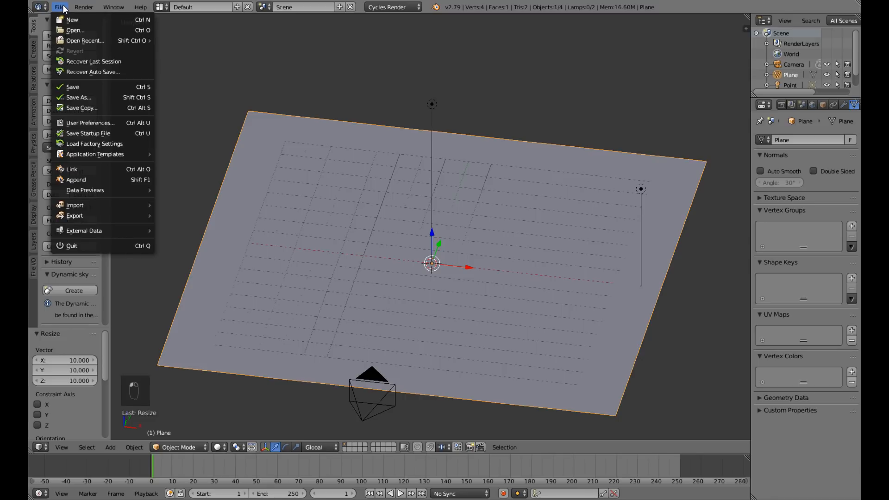
left_click(101, 99)
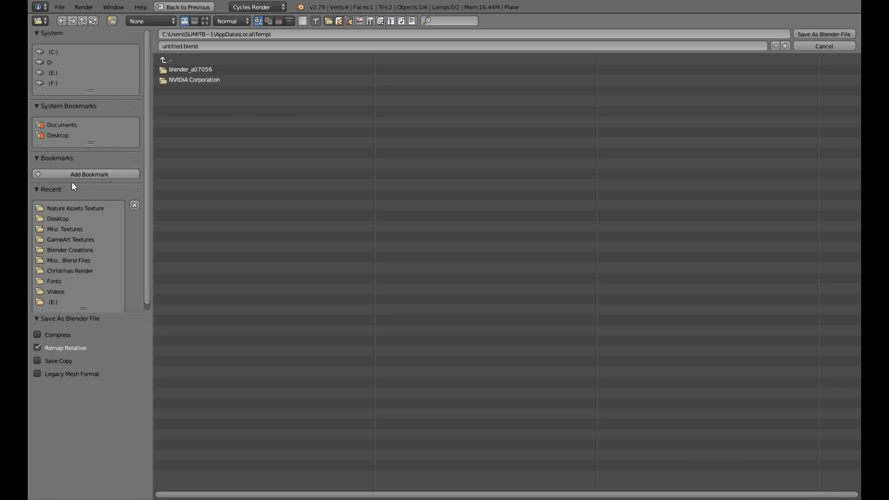
left_click(73, 135)
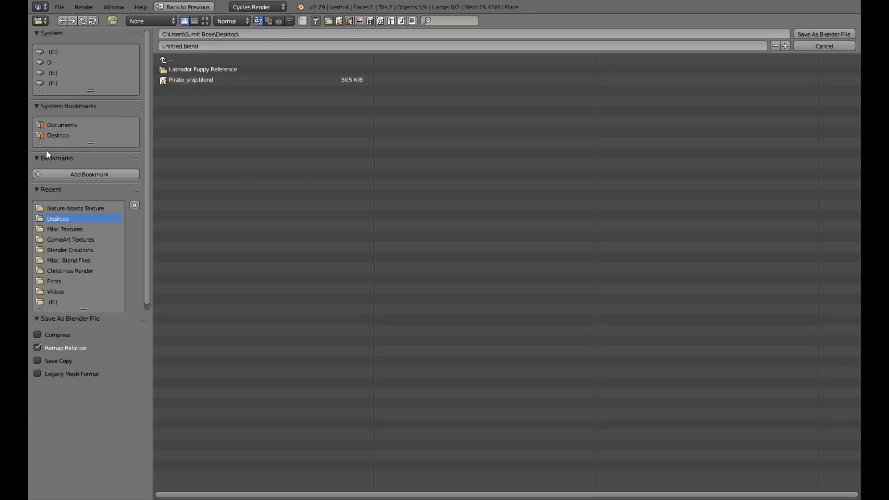
left_click(182, 46)
left_click_drag(182, 45, 148, 49)
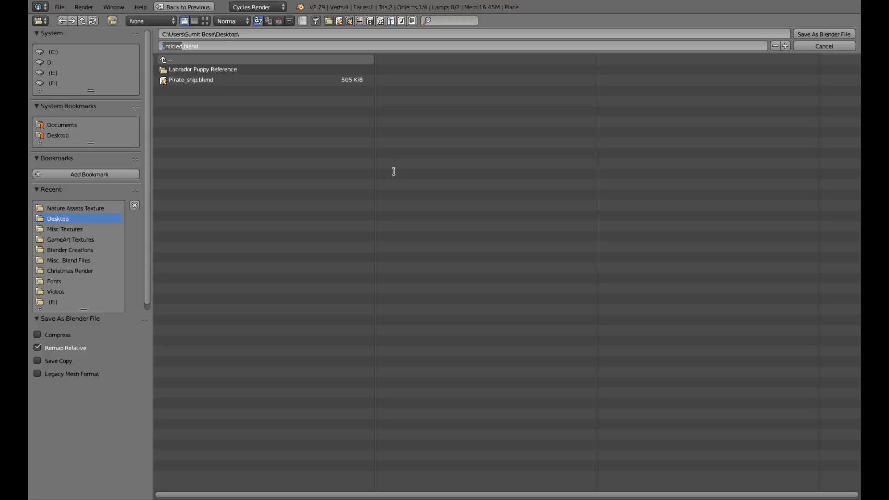
type("Tutorial V")
key("BackSpace")
type("Scene")
key("Return")
key("Return")
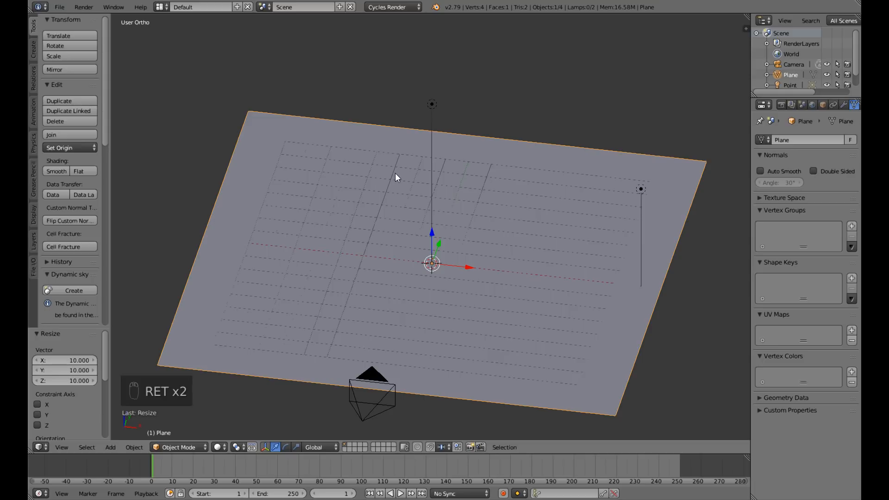
Apply the rotation and scale of the ground plane.
middle_click_drag(450, 280, 519, 293)
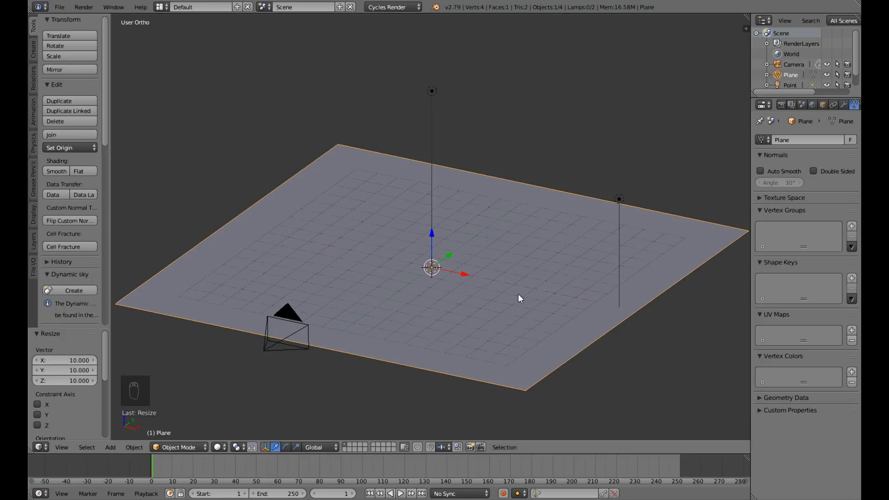
middle_click_drag(552, 270, 534, 288)
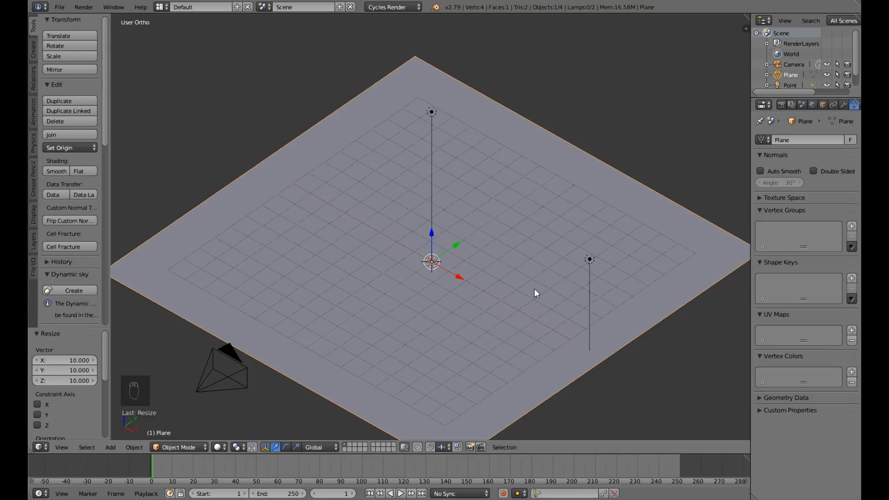
key("ctrl+a")
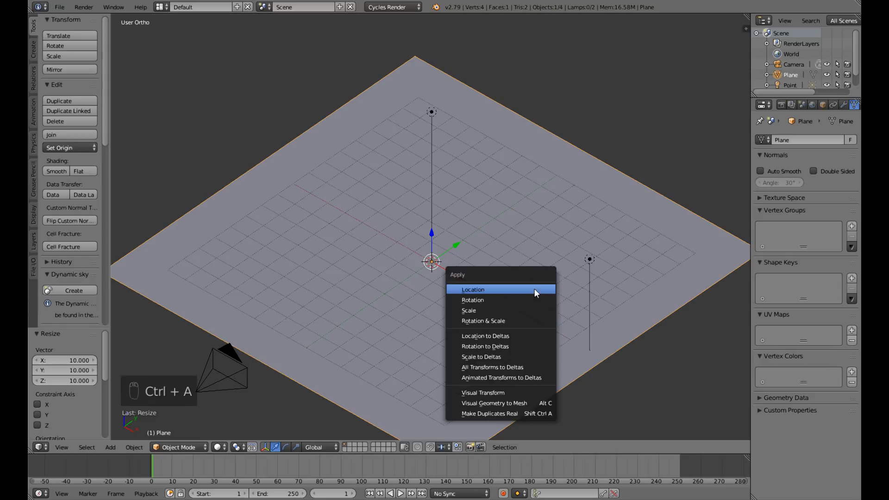
left_click(518, 324)
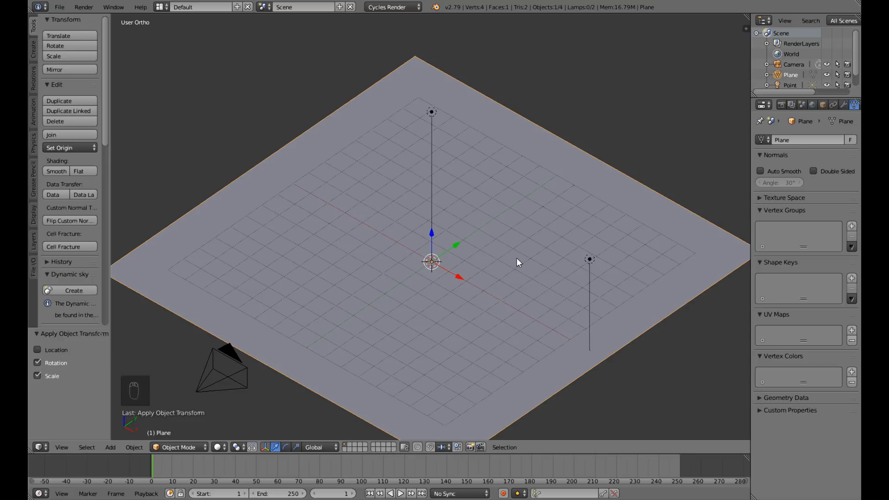
Subdivide the whole ground plane in Edit Mode with 100 cuts and return to Object Mode.
middle_click_drag(501, 306, 514, 290)
key("Tab")
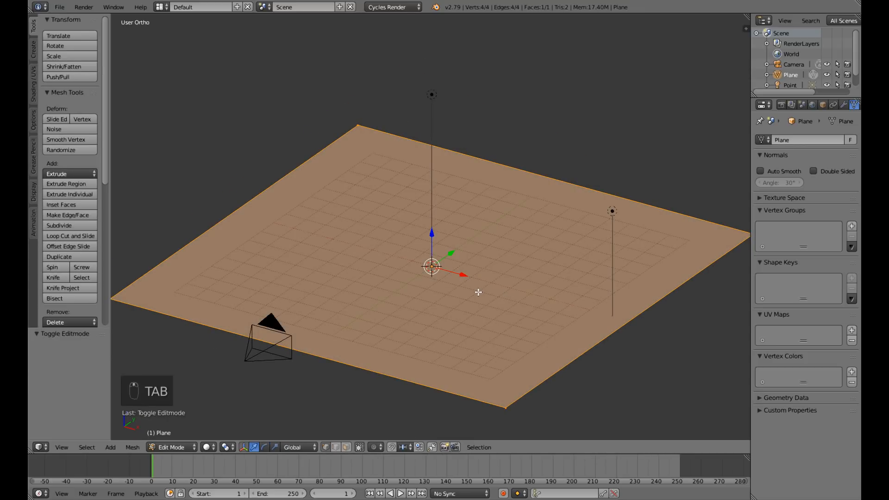
key("w")
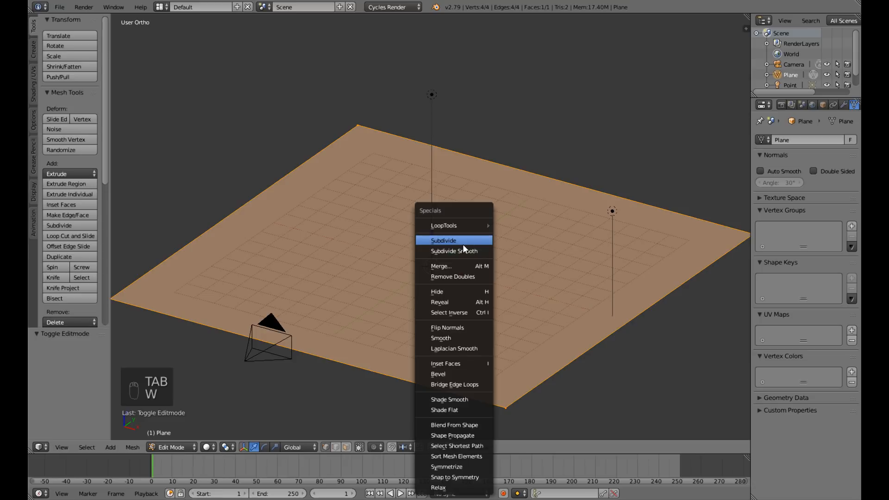
left_click(462, 243)
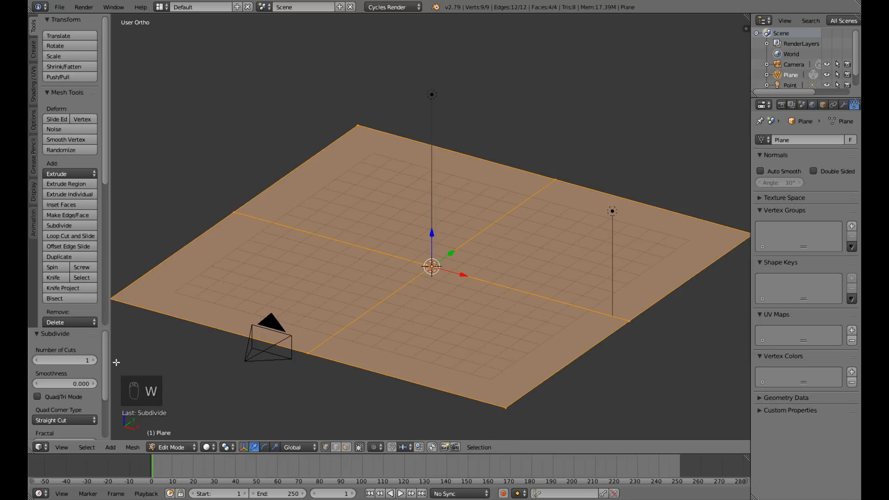
left_click(71, 360)
type("100")
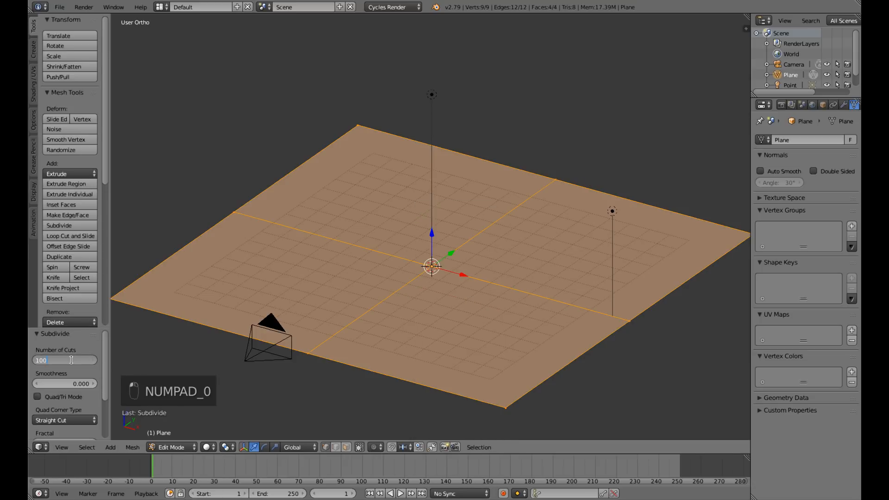
key("Return")
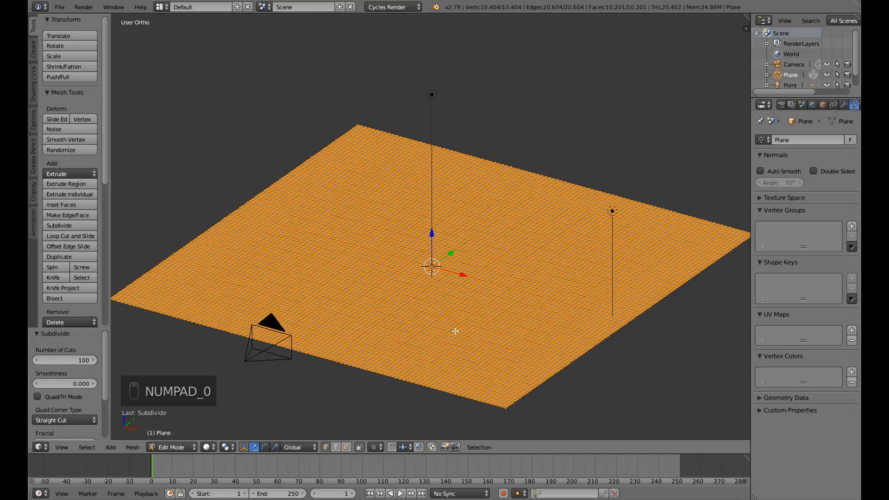
scroll(455, 331, "up", 5)
scroll(455, 331, "down", 5)
middle_click_drag(457, 331, 434, 333)
scroll(424, 366, "down", 3)
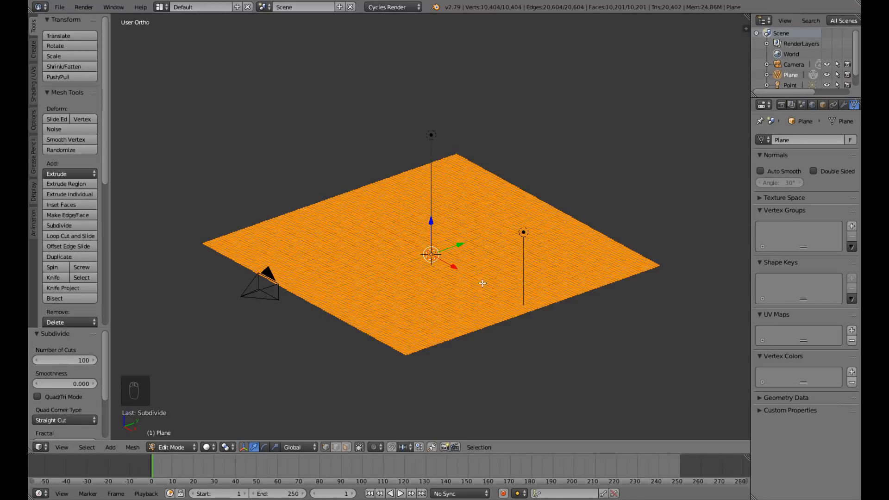
key("Tab")
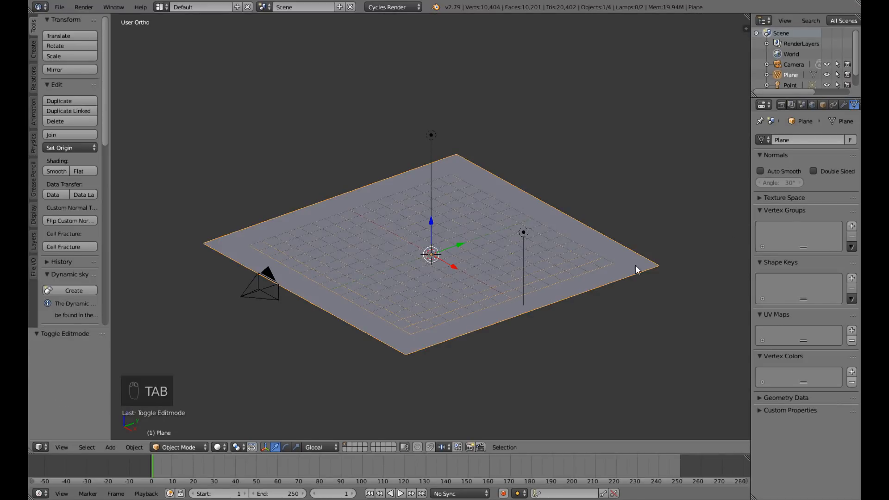
Add a Displace modifier to the subdivided ground plane.
left_click(844, 104)
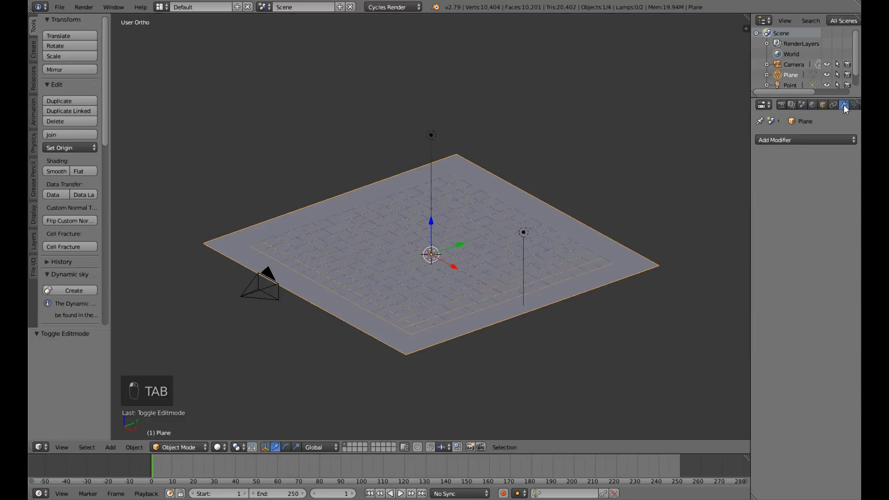
left_click(820, 142)
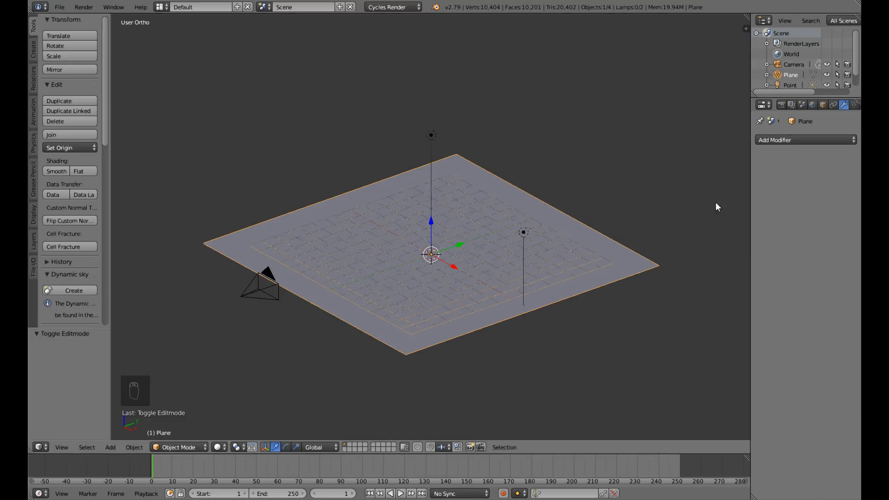
left_click(802, 142)
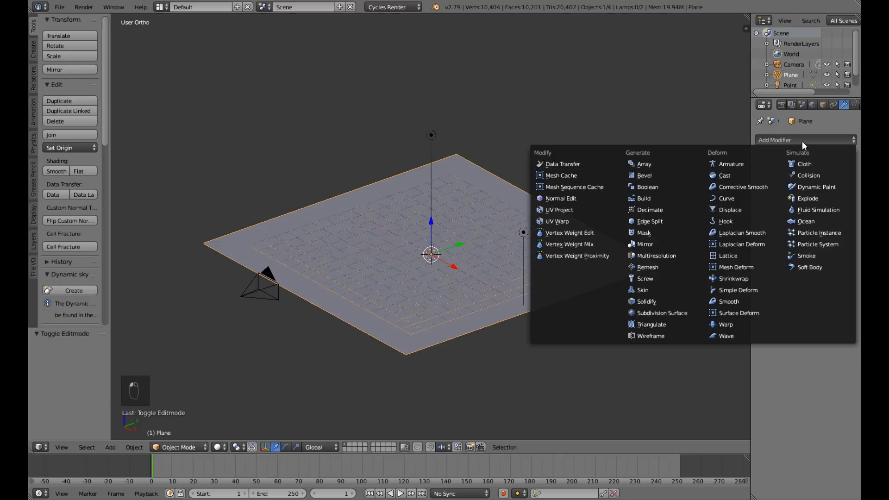
left_click(741, 212)
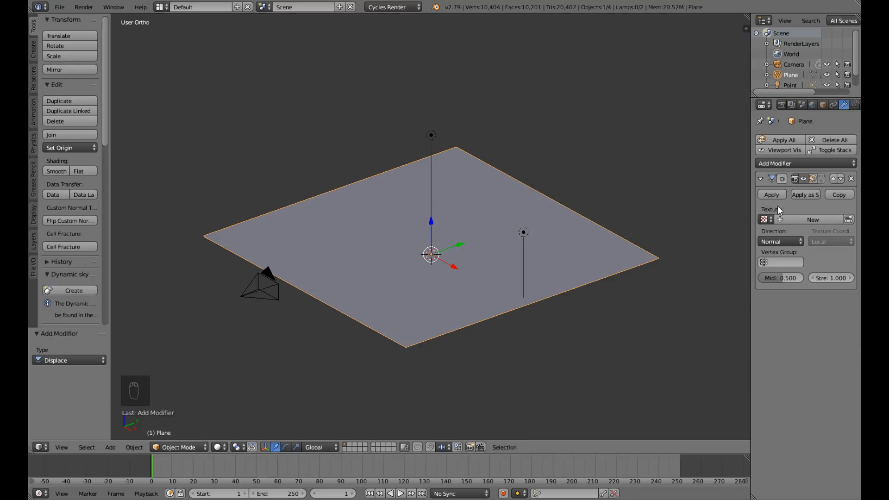
Create a new texture for the plane's Displace modifier and set its type to Clouds.
left_click(849, 221)
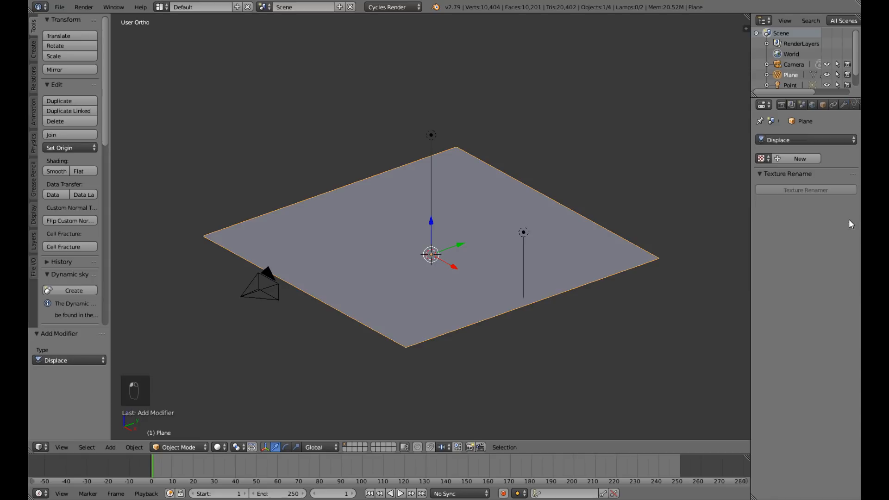
left_click(782, 159)
left_click(813, 171)
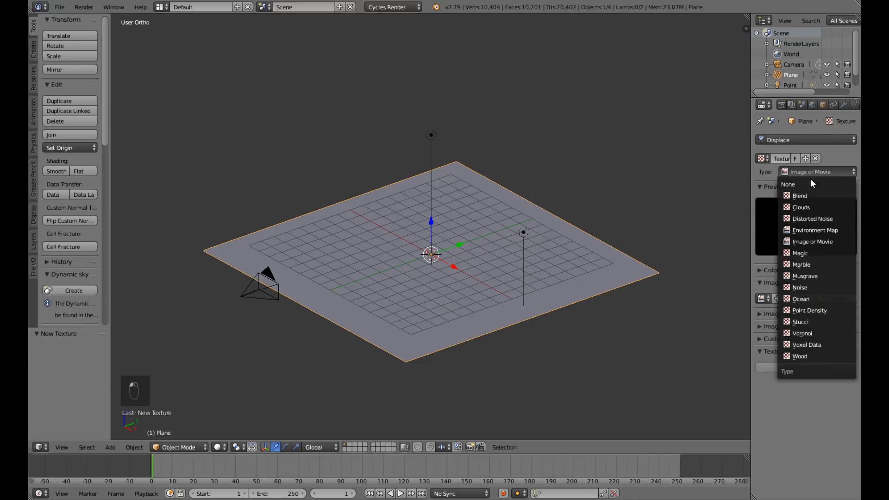
left_click(808, 205)
middle_click_drag(570, 326, 573, 303)
scroll(589, 341, "up", 5)
Set the Clouds texture's noise size to 0.05 and inspect the displaced plane from above.
left_click(779, 351)
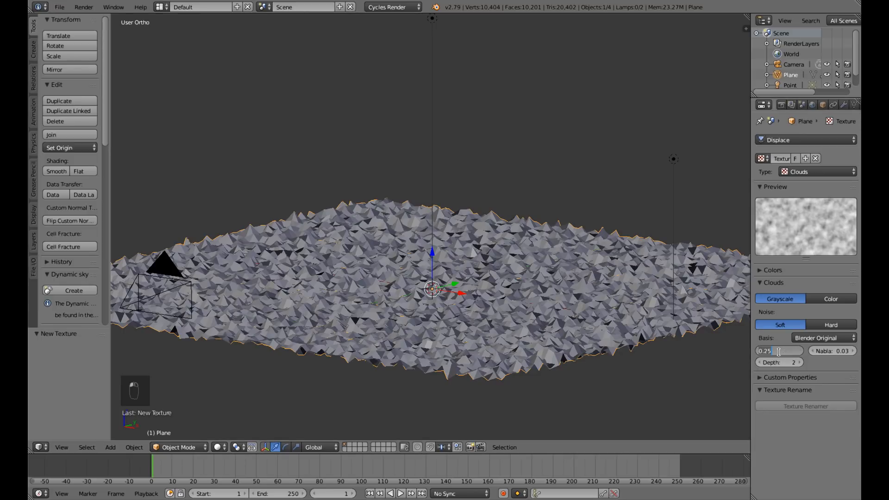
key("BackSpace")
type(".05")
key("Return")
mouse_move(529, 297)
middle_mouse_down()
mouse_move(516, 294)
mouse_move(530, 312)
middle_mouse_up()
scroll(515, 300, "down", 3)
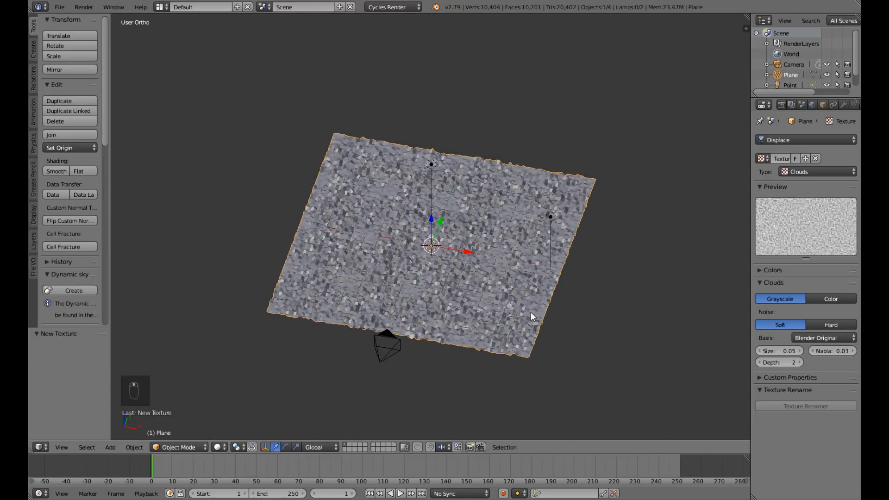
Set the strength of the ground plane's Displace modifier to 0.02 and check the surface up close.
scroll(530, 312, "up", 4)
scroll(531, 312, "down", 3)
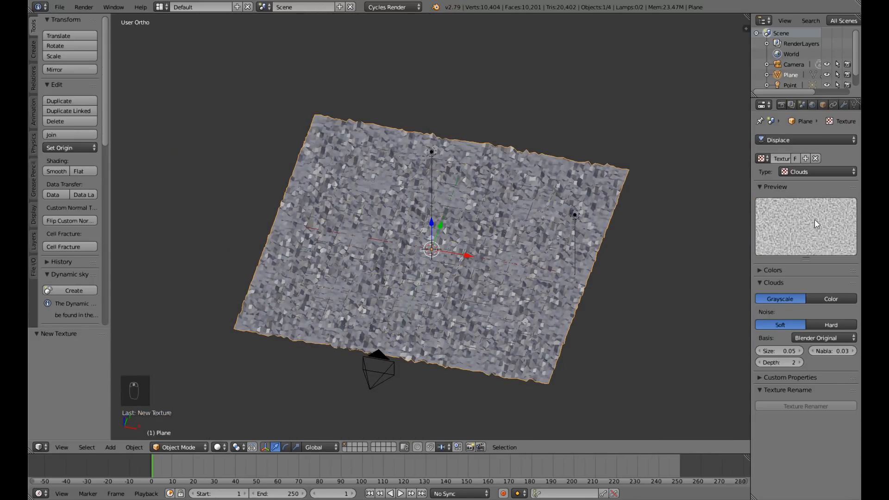
left_click(842, 106)
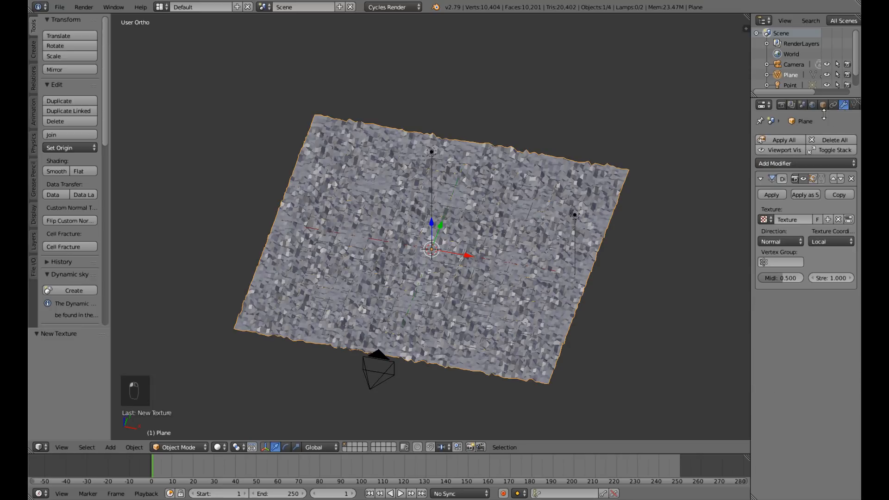
left_click(830, 278)
key("BackSpace")
type(".02")
key("Return")
scroll(573, 279, "up", 5)
mouse_move(578, 263)
middle_mouse_down()
mouse_move(579, 237)
mouse_move(554, 283)
mouse_move(579, 238)
mouse_move(579, 250)
middle_mouse_up()
Set the Displace modifier's strength to 0.1 and check the ground plane's relief.
key("BackSpace")
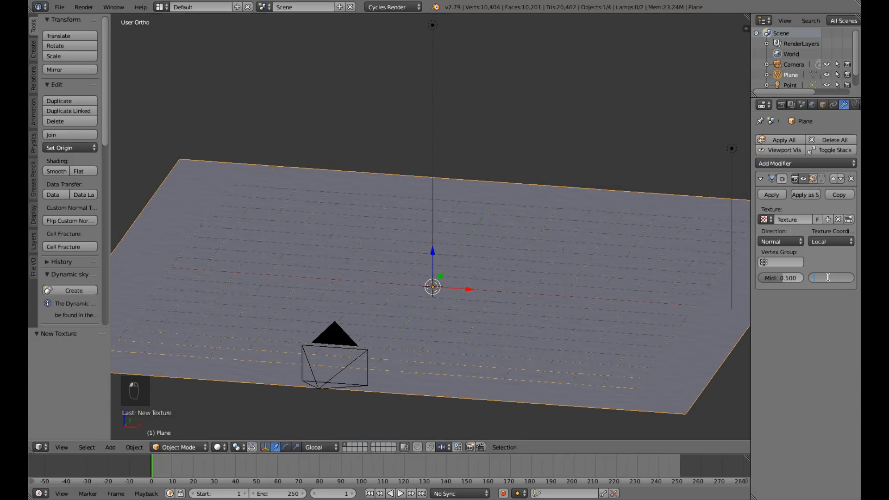
type(".1")
key("Return")
scroll(451, 304, "down", 4)
mouse_move(458, 307)
middle_mouse_down()
mouse_move(403, 343)
mouse_move(440, 304)
mouse_move(481, 294)
mouse_move(468, 318)
middle_mouse_up()
scroll(440, 304, "up", 3)
scroll(468, 318, "down", 3)
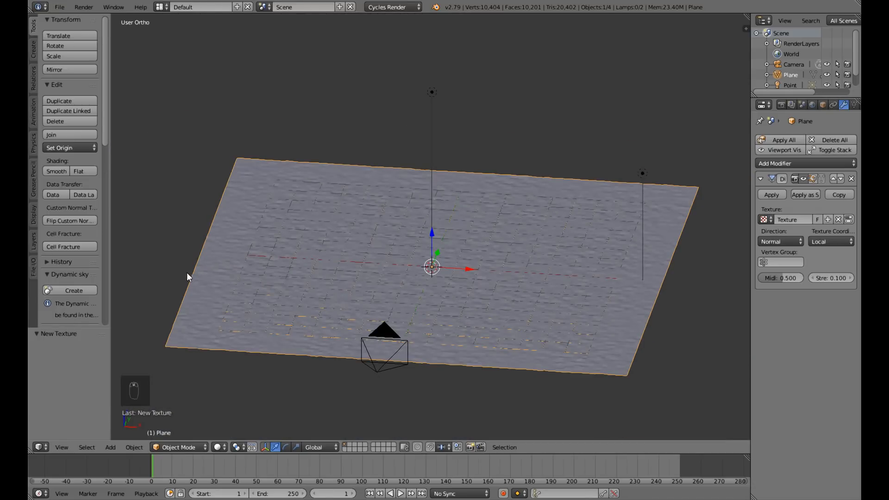
Add a Subdivision Surface modifier to the ground plane with 2 view subdivisions.
left_click(802, 165)
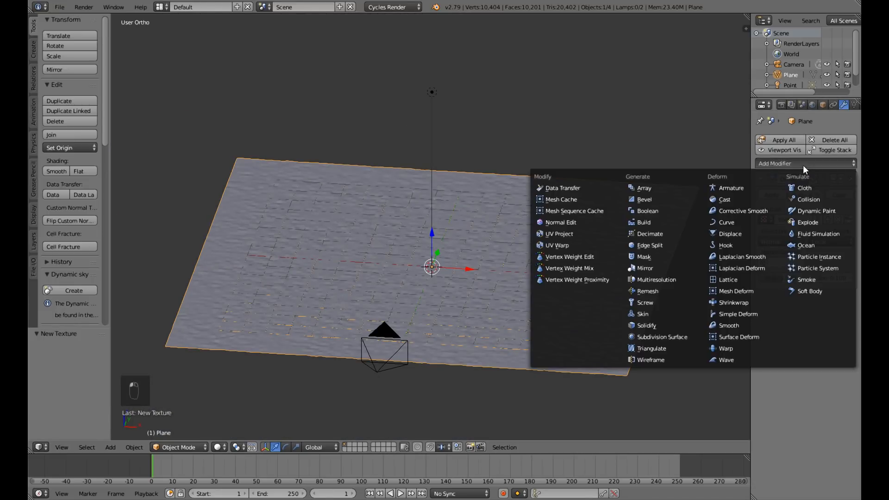
left_click(665, 336)
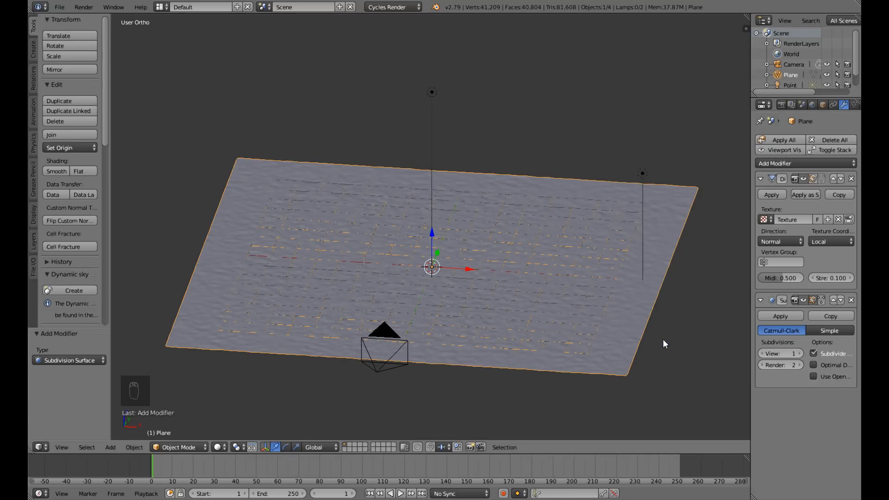
left_click(798, 353)
mouse_move(621, 316)
middle_mouse_down()
mouse_move(605, 352)
mouse_move(611, 371)
mouse_move(634, 318)
middle_mouse_up()
scroll(532, 377, "down", 3)
middle_click_drag(502, 352, 445, 371)
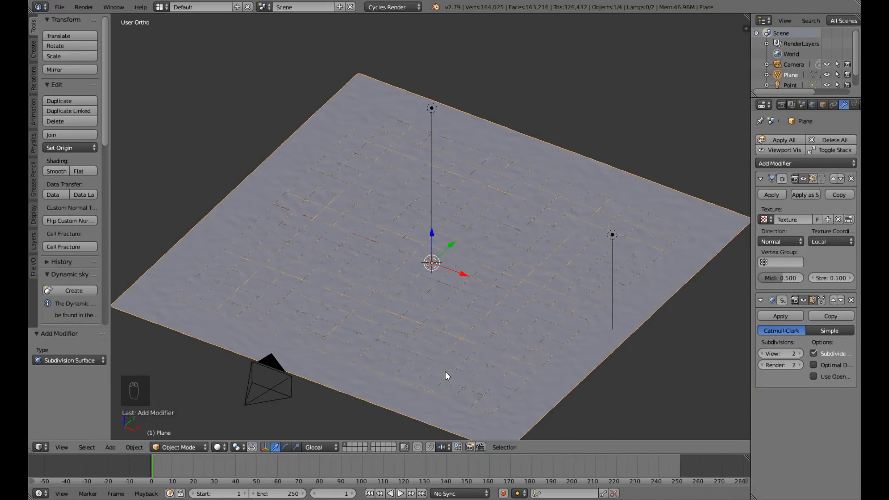
scroll(448, 356, "up", 3)
mouse_move(448, 356)
middle_mouse_down()
mouse_move(456, 342)
mouse_move(459, 349)
middle_mouse_up()
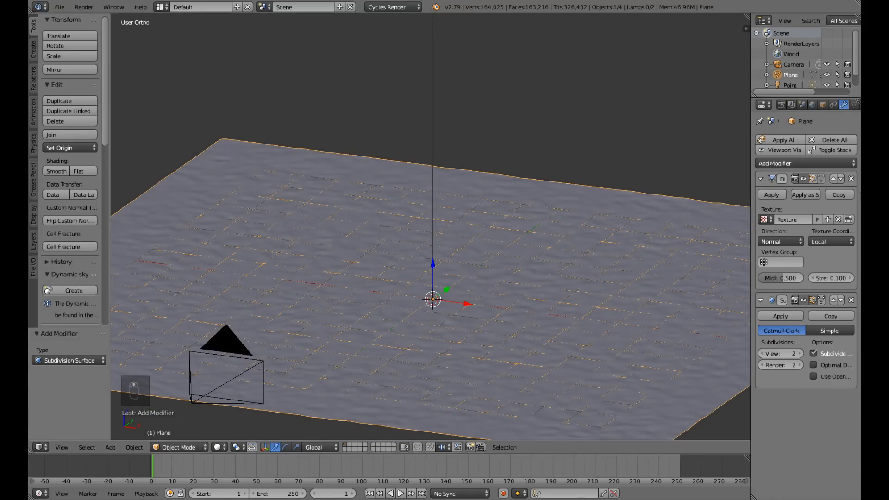
Add a second Displace modifier after the Subdivision Surface and give it a new texture of type Noise.
left_click(831, 160)
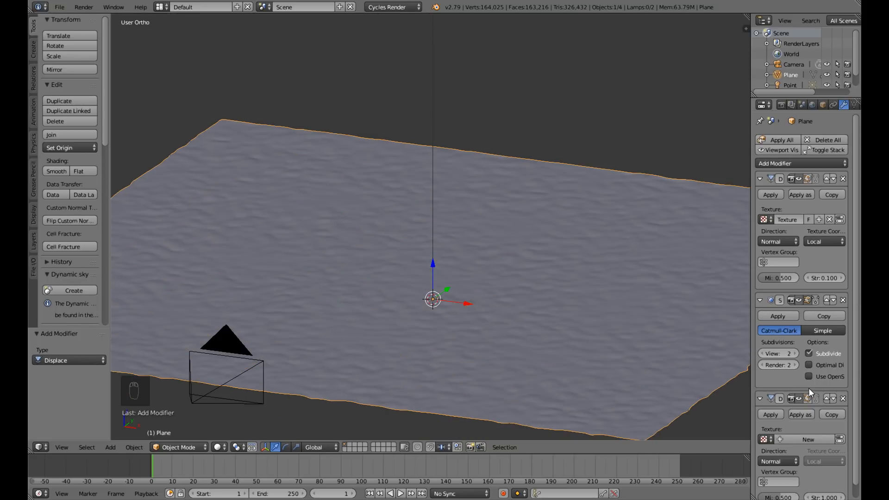
scroll(820, 411, "down", 1)
left_click(840, 425)
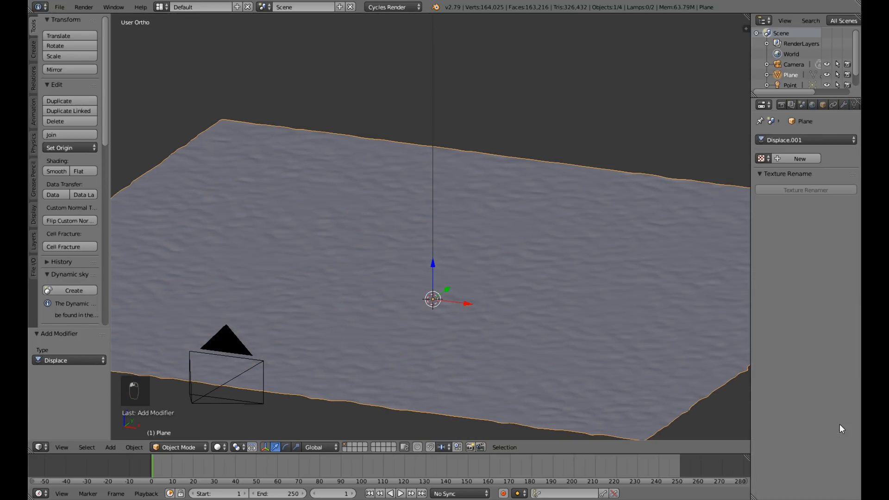
left_click(798, 159)
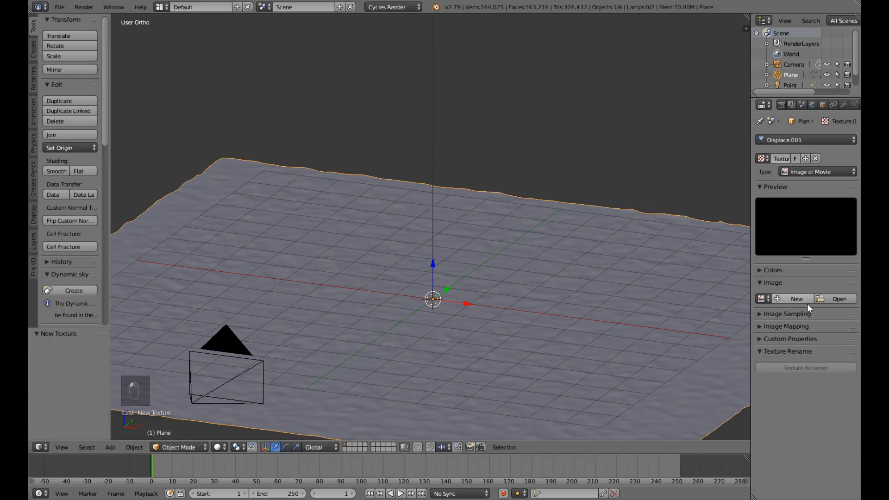
left_click(810, 172)
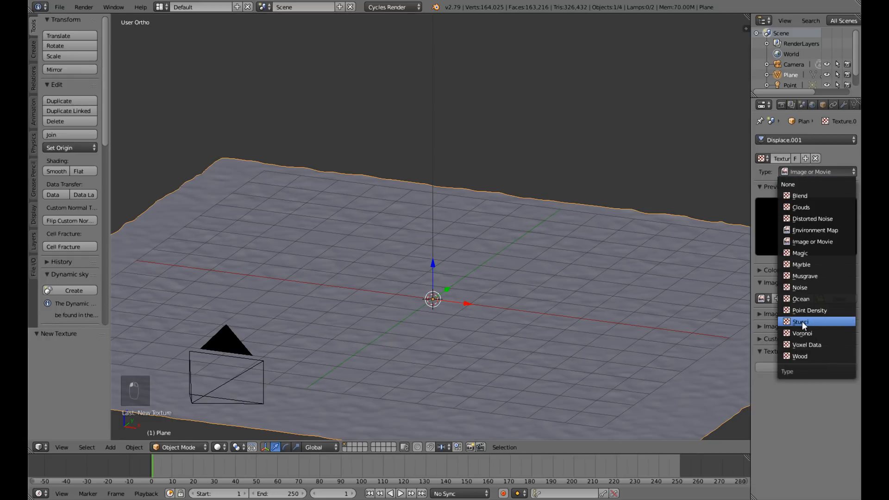
left_click(798, 287)
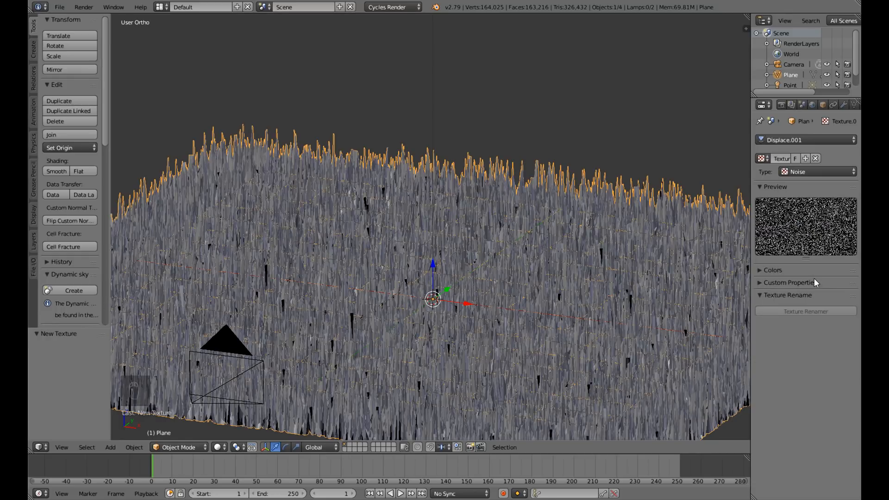
Set the second Displace modifier's strength to 0.02 and inspect the noise detail on the ground.
left_click(844, 104)
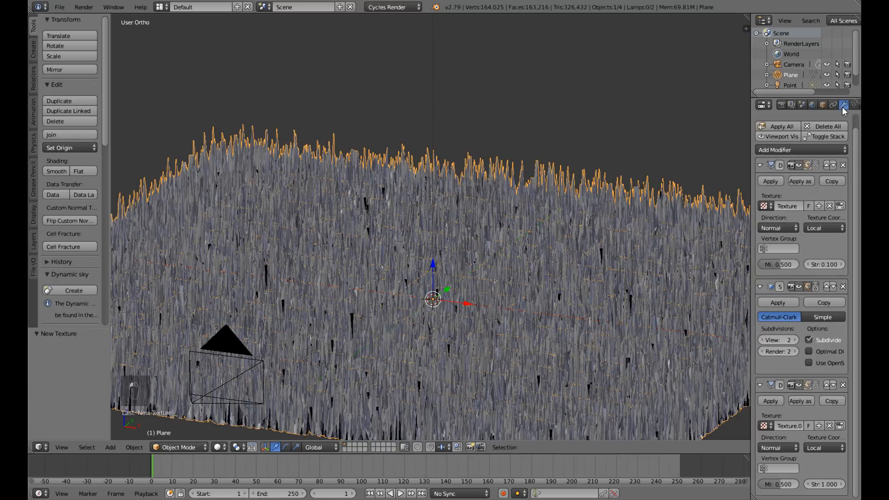
left_click(817, 484)
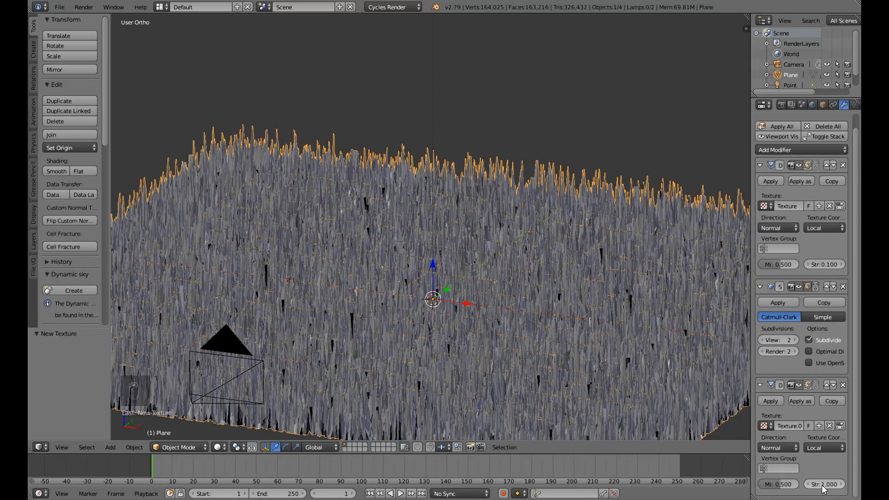
key("BackSpace")
type(".02")
key("Return")
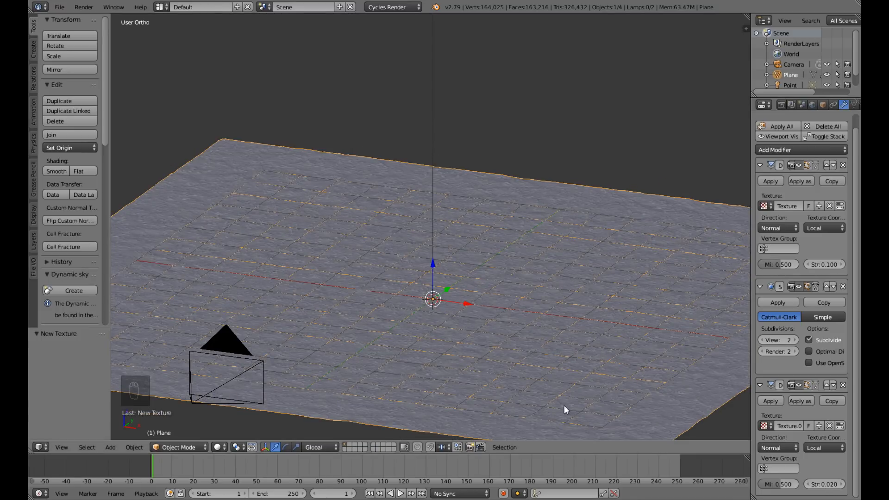
scroll(516, 348, "up", 6)
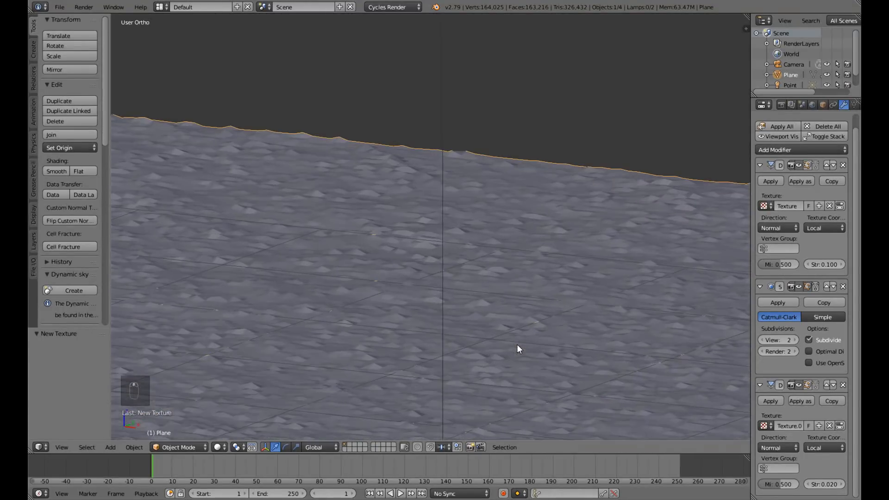
scroll(516, 344, "down", 2)
middle_click_drag(517, 343, 416, 361)
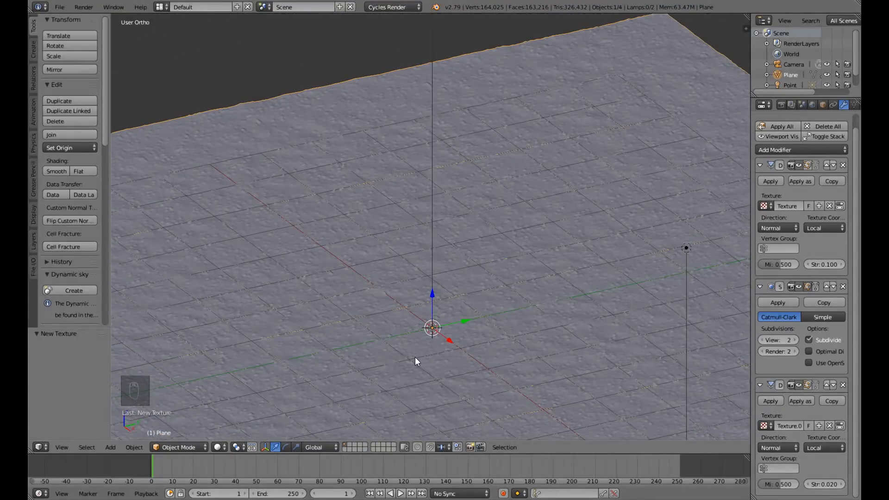
Set the second Displace modifier's strength to 0.01.
left_click(824, 484)
key("BackSpace")
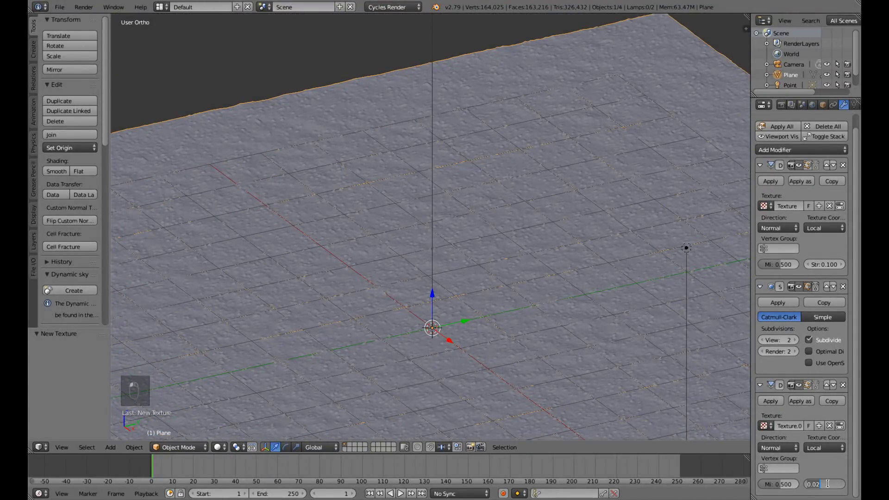
type(".01")
key("Return")
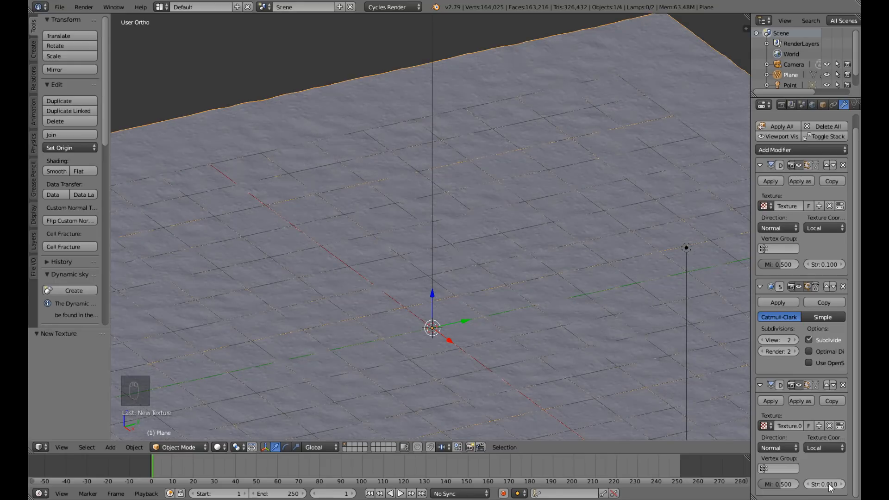
scroll(415, 371, "down", 2)
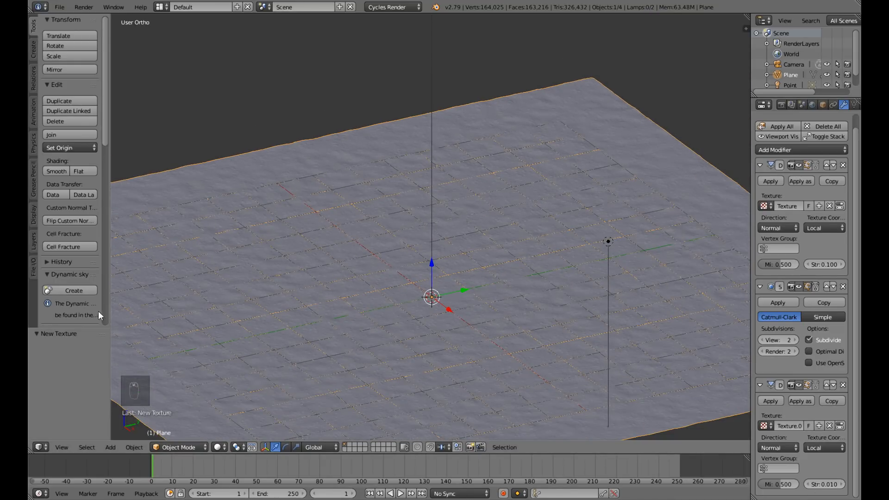
Apply smooth shading to the ground plane and save the file over the existing one.
left_click(60, 168)
scroll(393, 324, "down", 3)
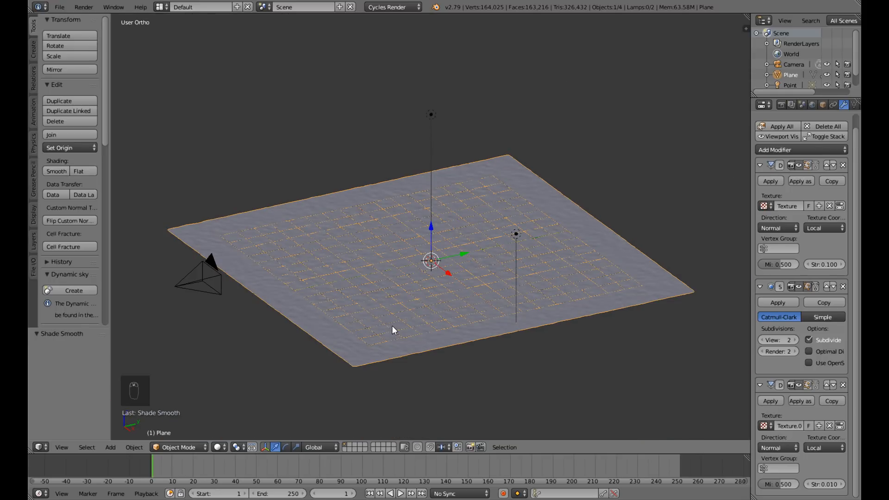
key("ctrl+s")
left_click(391, 325)
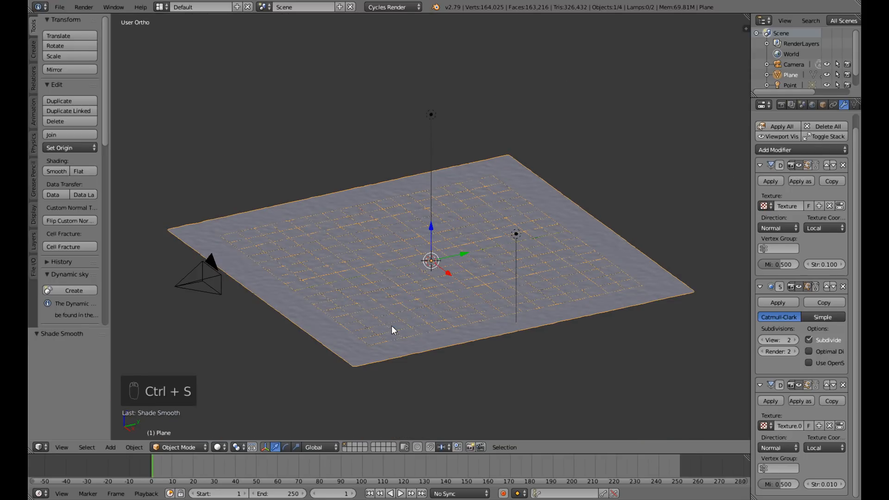
Switch to the top view and add a new plane mesh at the centre of the ground.
middle_click_drag(270, 366, 327, 367)
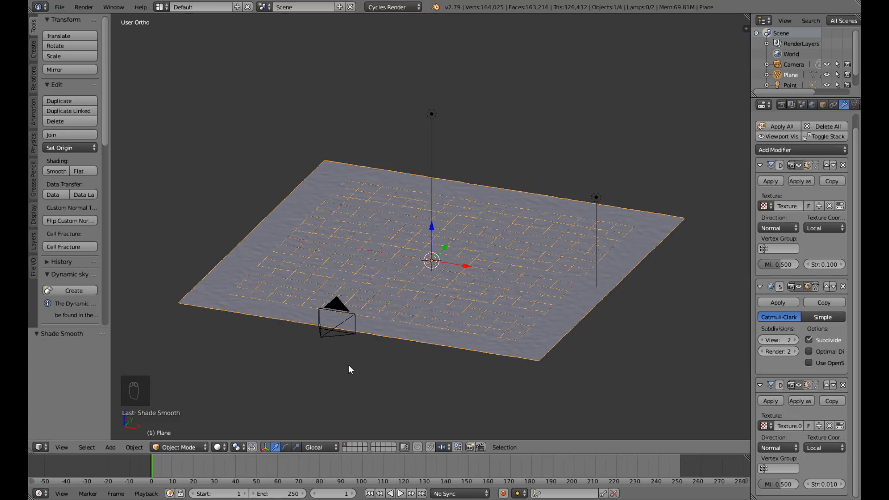
scroll(398, 346, "up", 6)
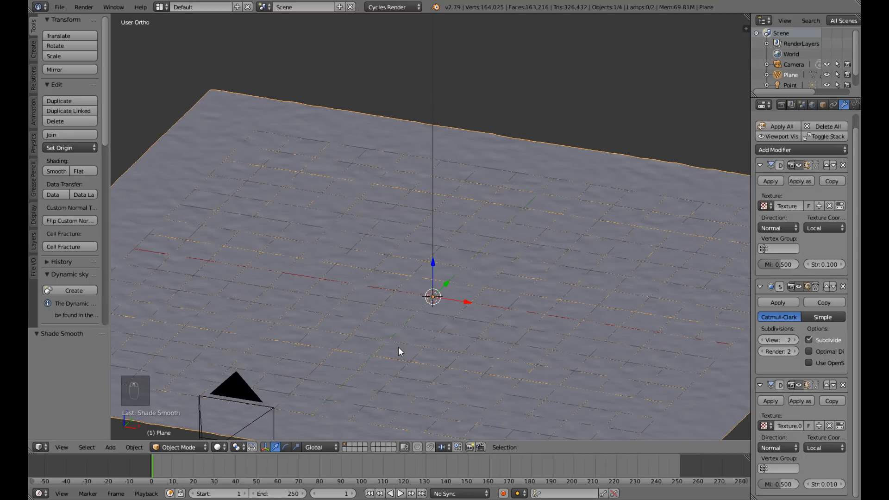
middle_click_drag(412, 332, 441, 336)
scroll(415, 329, "down", 3)
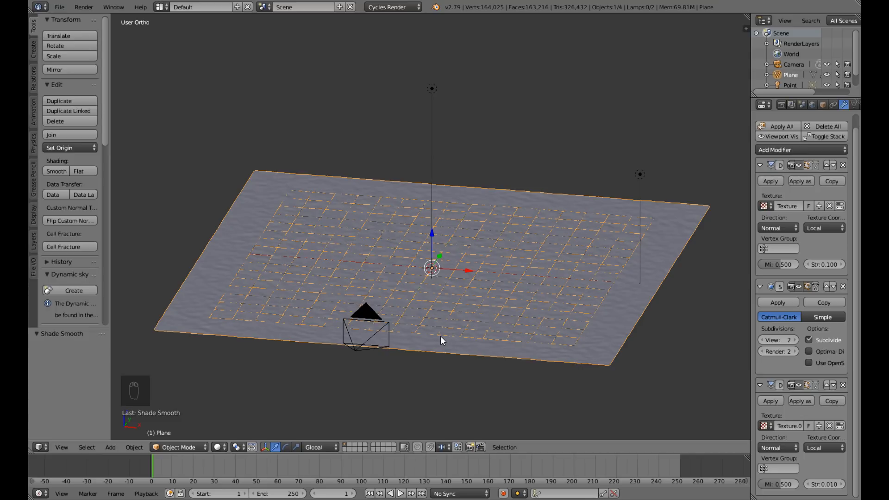
key("KP_7")
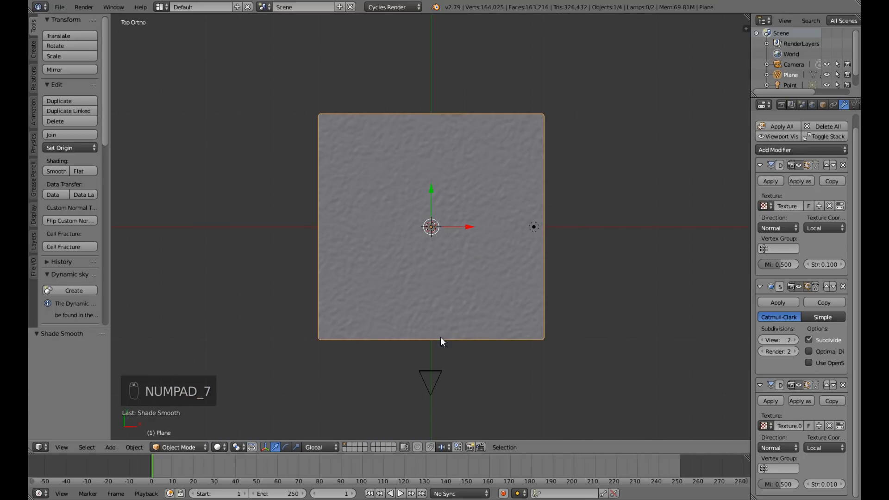
scroll(440, 337, "up", 2)
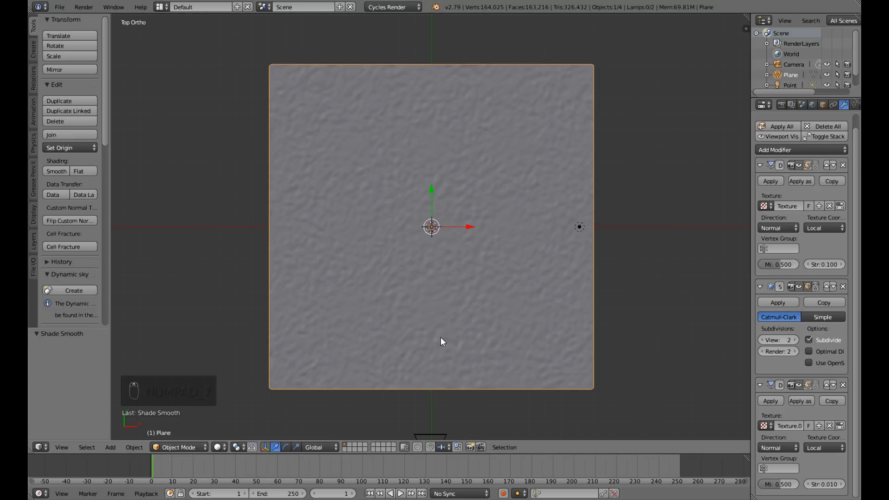
key("shift+a")
mouse_move(419, 266)
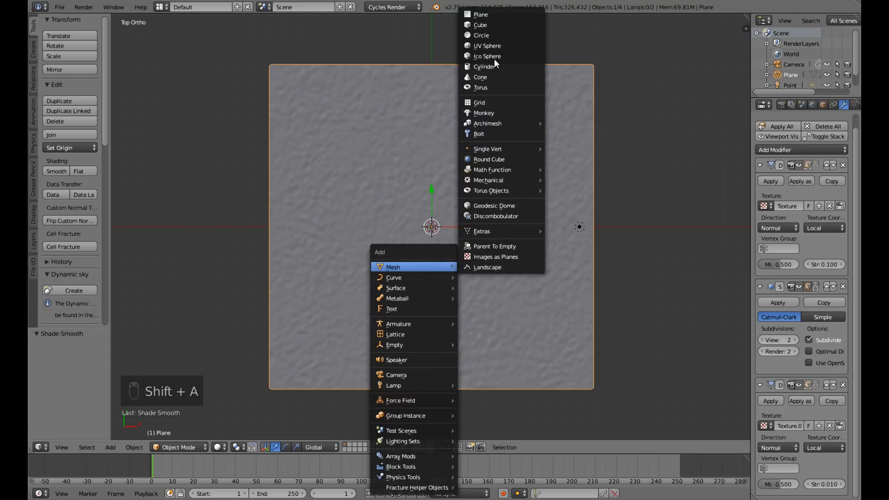
left_click(491, 13)
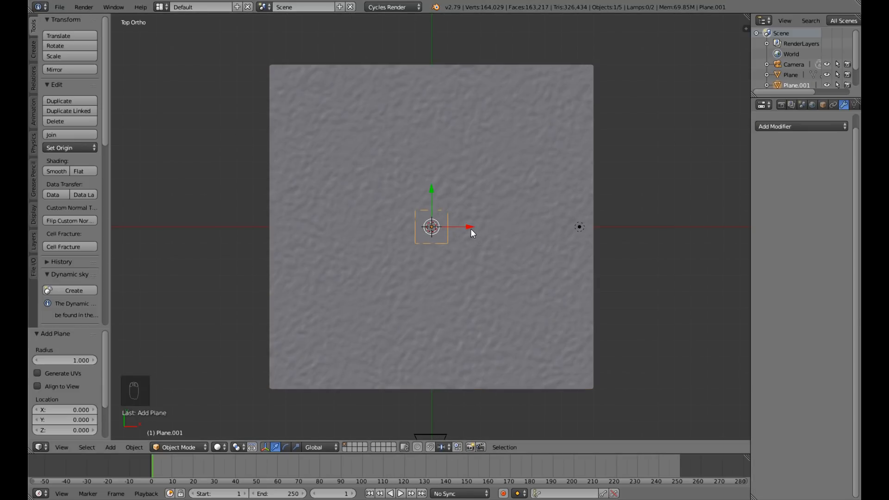
Look through the camera, select it and set its focal length to 28 mm.
key("KP_0")
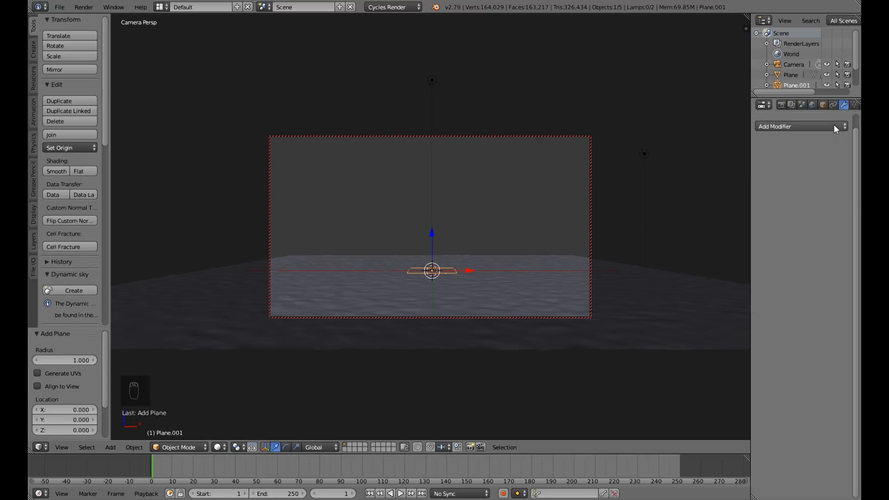
right_click(541, 139)
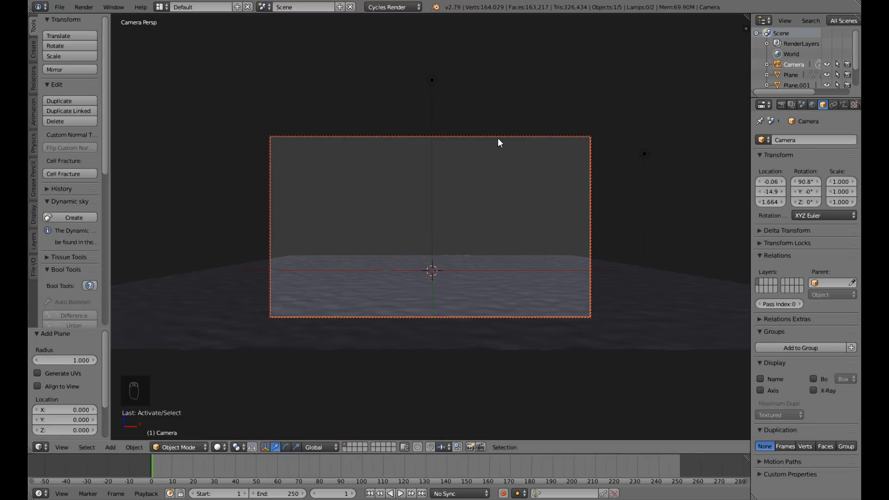
left_click(845, 106)
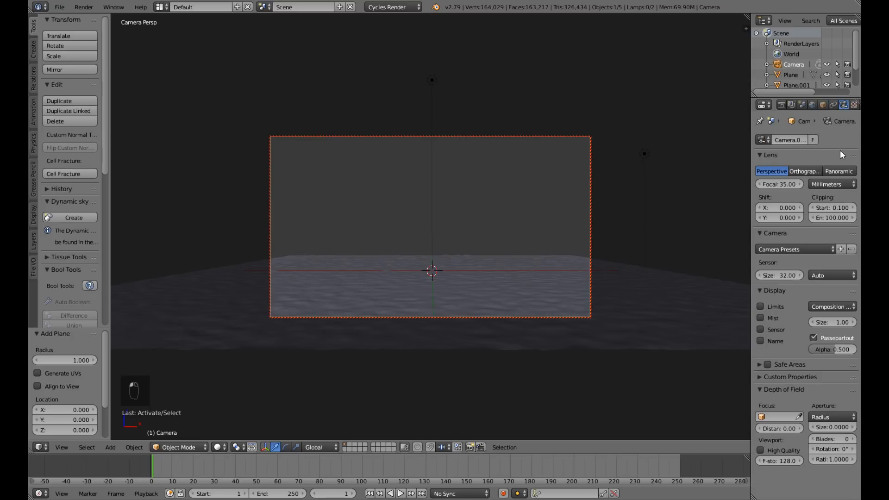
left_click(779, 185)
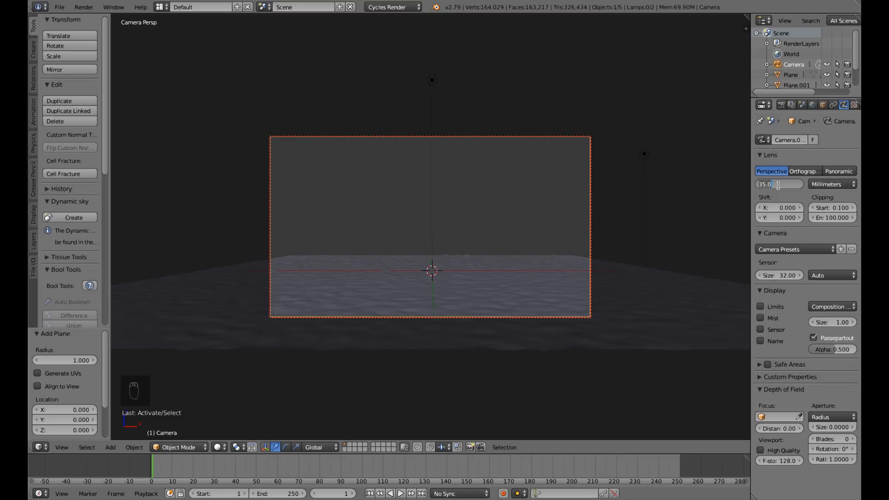
type("28")
key("Return")
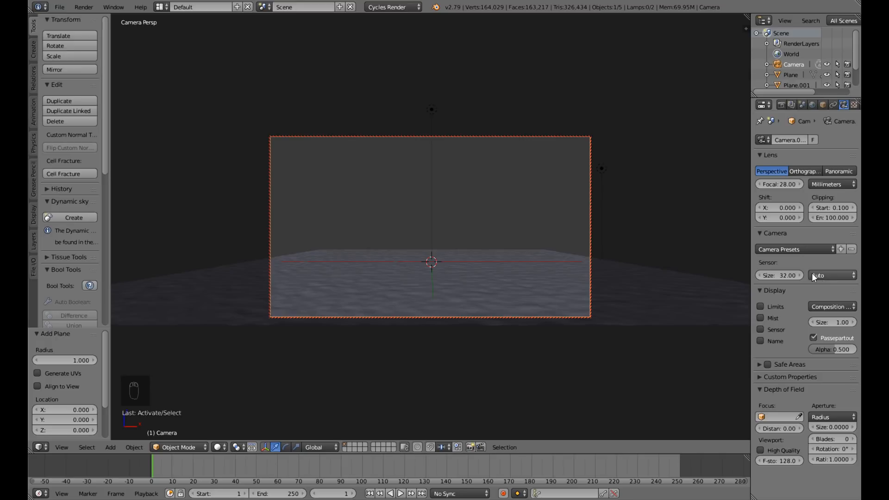
Apply the Canon APS-C preset to the camera and move the camera slightly back from the scene.
left_click(805, 249)
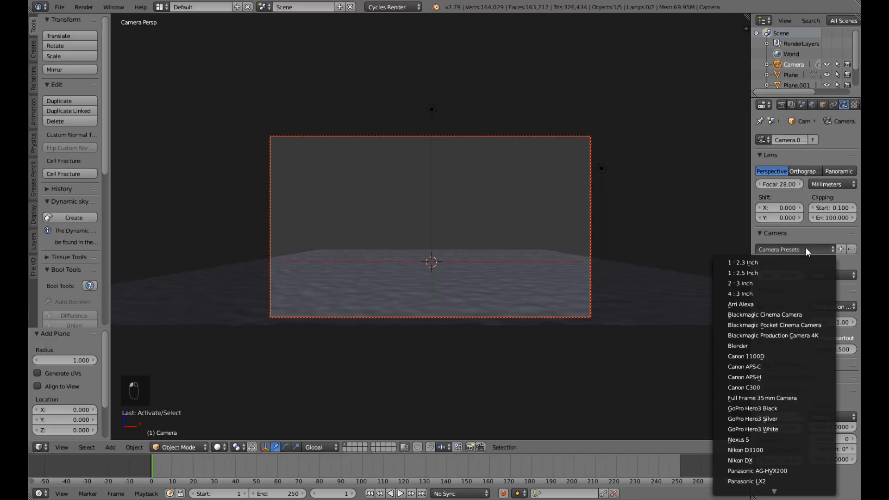
left_click(765, 368)
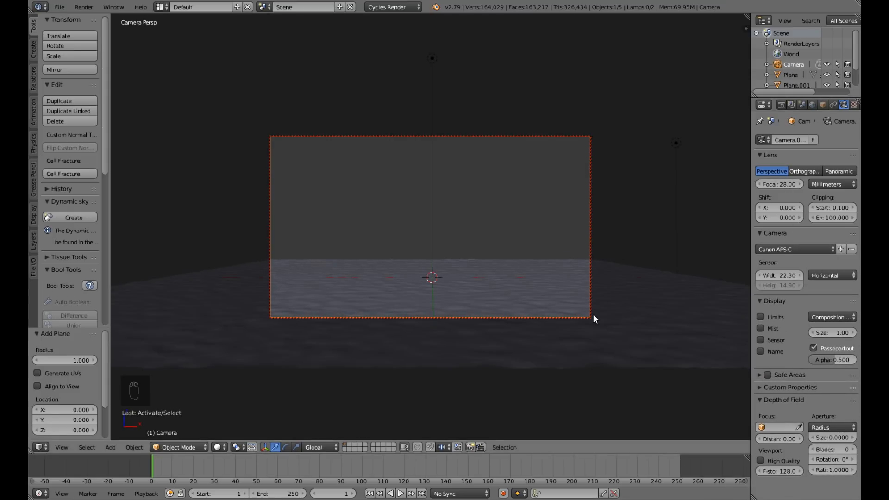
left_click_drag(779, 184, 760, 184)
right_click(785, 187)
middle_click_drag(513, 252, 516, 268, "ctrl")
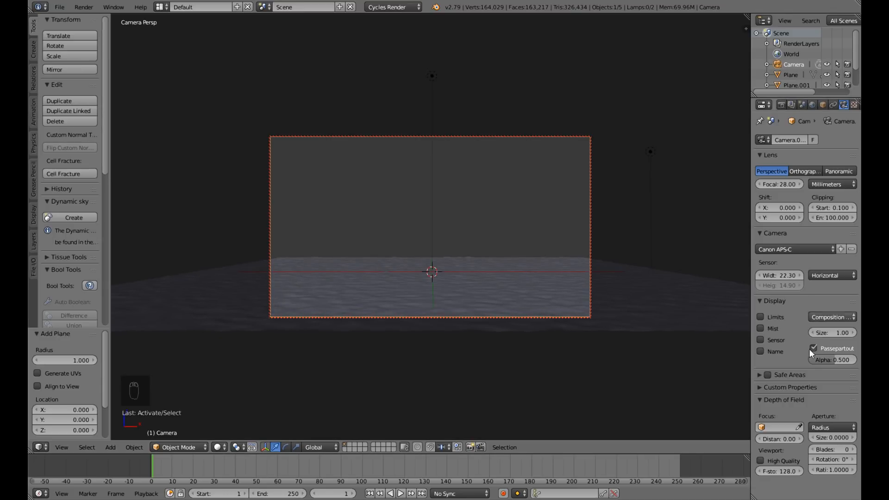
Turn on the Thirds composition guides for the camera and save the file over the existing one.
left_click(836, 316)
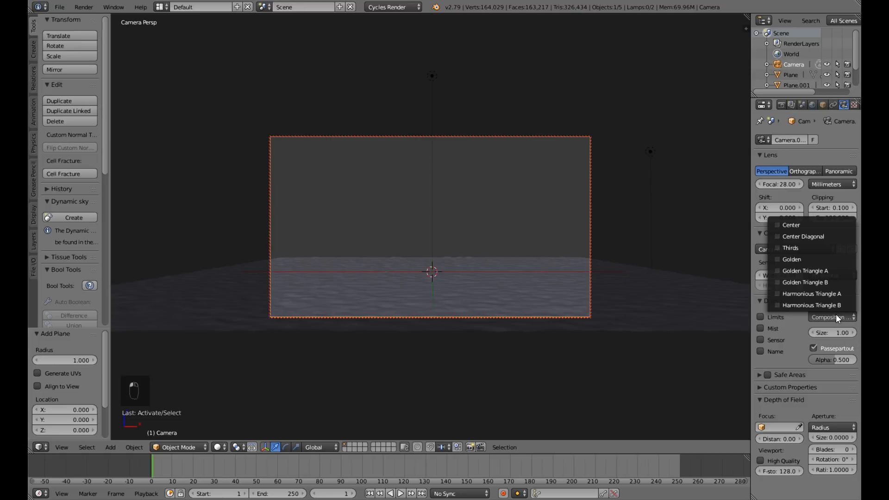
left_click(815, 248)
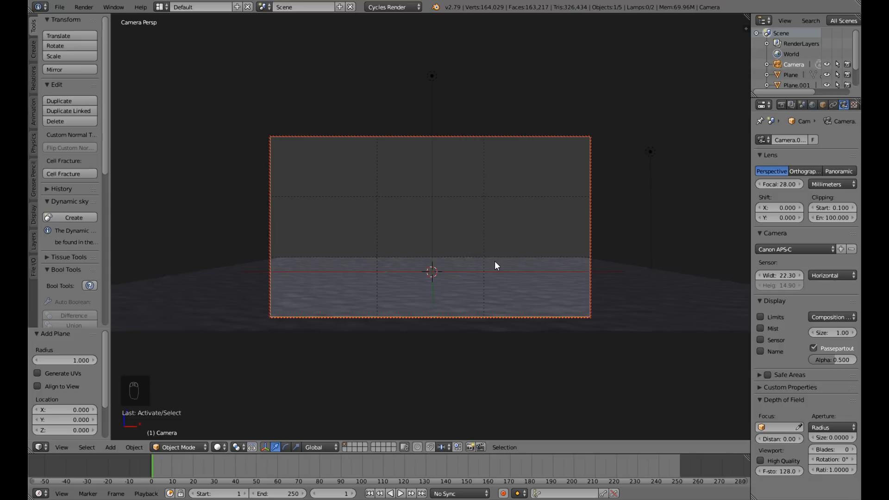
key("ctrl+s")
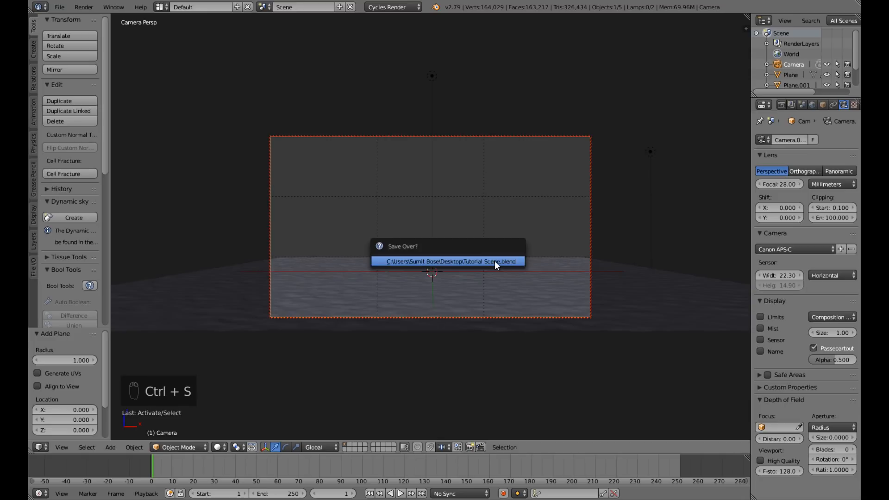
left_click(494, 265)
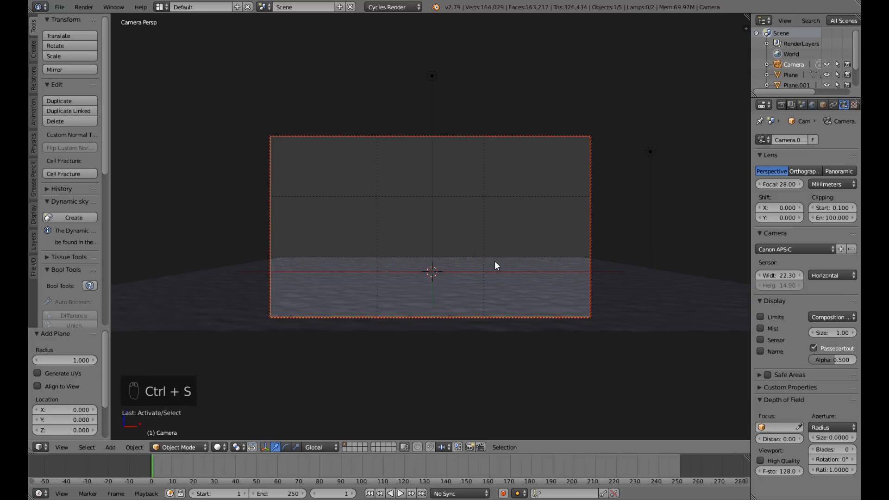
Add another plane mesh at the centre of the ground and move it about 3.12 units along X.
key("shift+a")
mouse_move(494, 263)
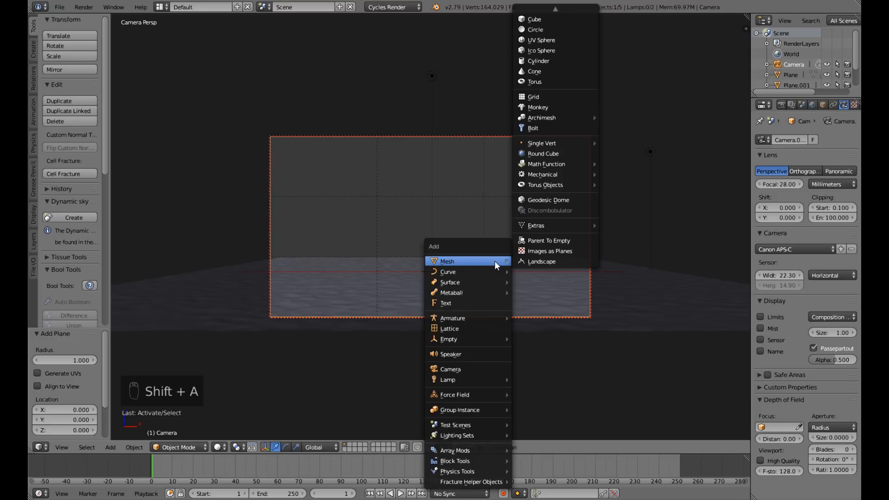
left_click(529, 12)
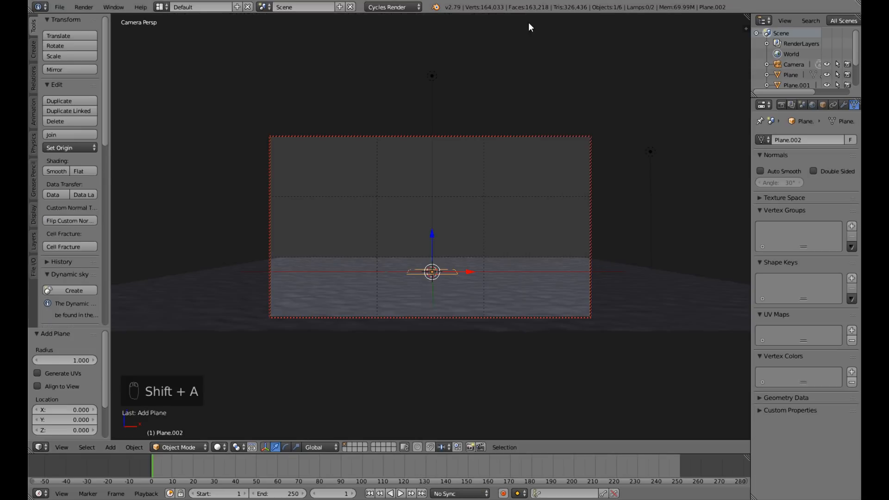
key("g")
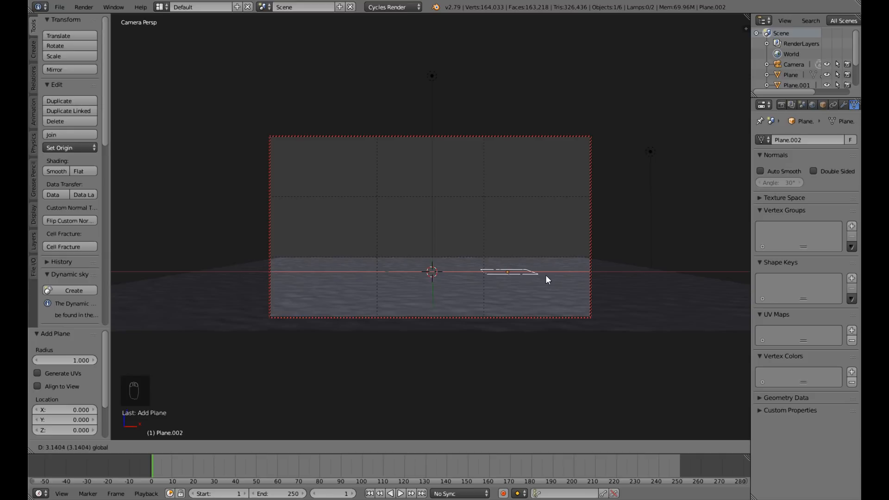
left_click(546, 276)
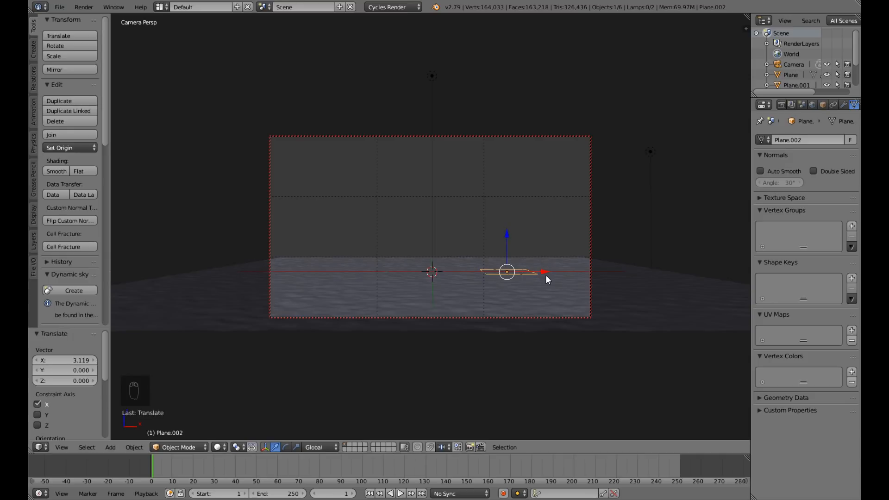
Stretch the new plane by moving its near edge about -8.85 and its far edge about 11.25 units along Y.
key("Tab")
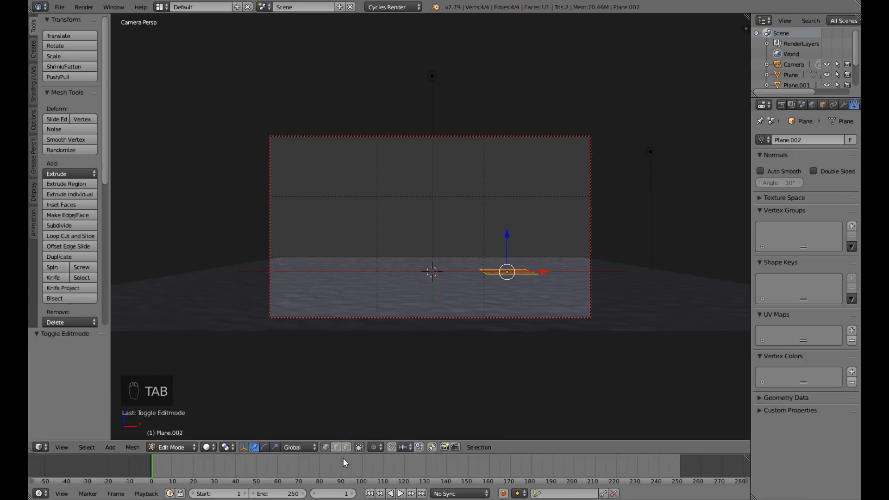
left_click(336, 448)
right_click(522, 275)
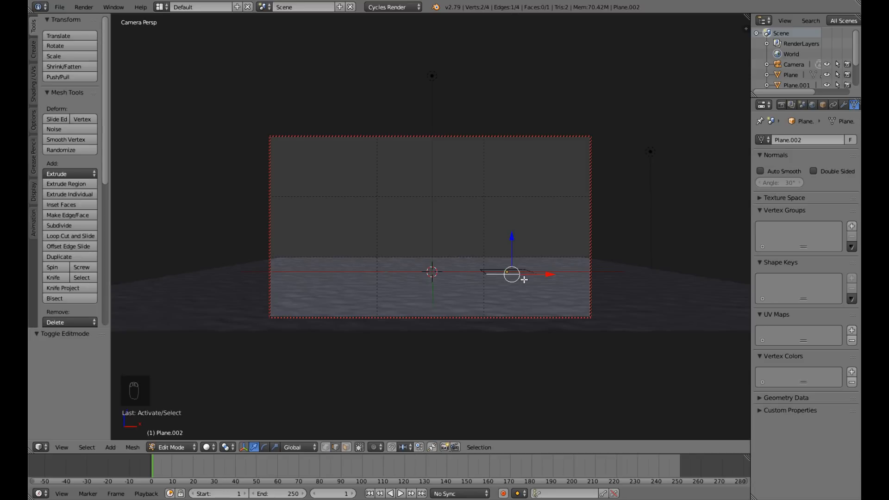
key("g")
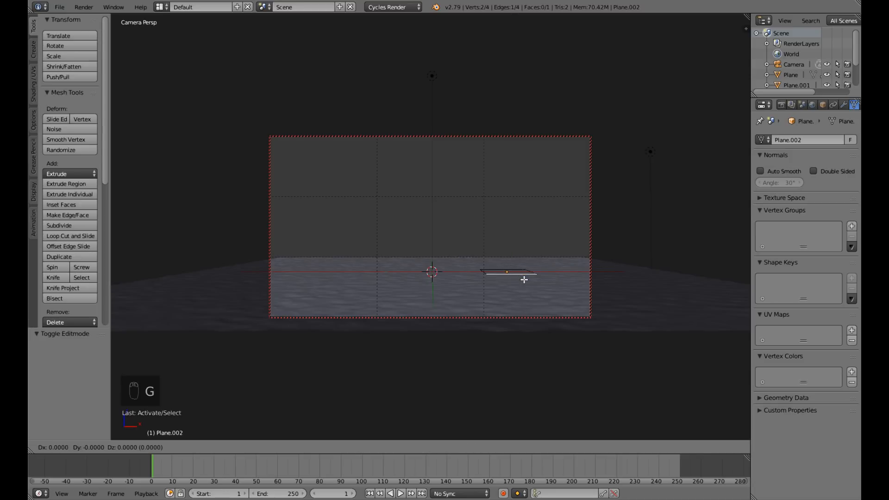
key("y")
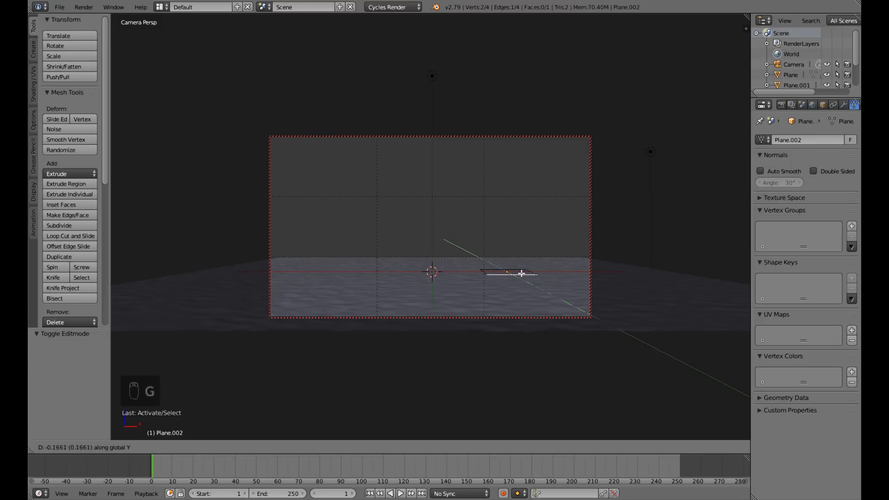
left_click(511, 242)
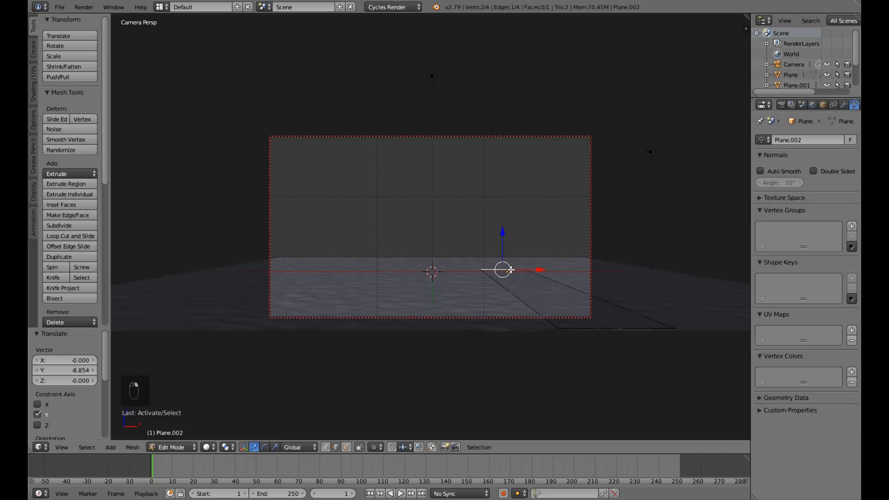
key("g")
key("y")
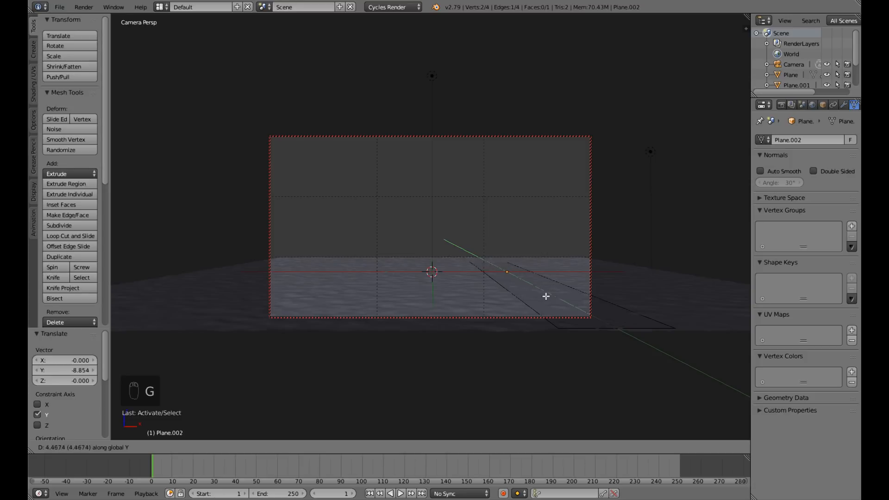
left_click(551, 304)
Widen the plane by moving its right edge about 7.67 units along X, and leave edit mode.
right_click(560, 281)
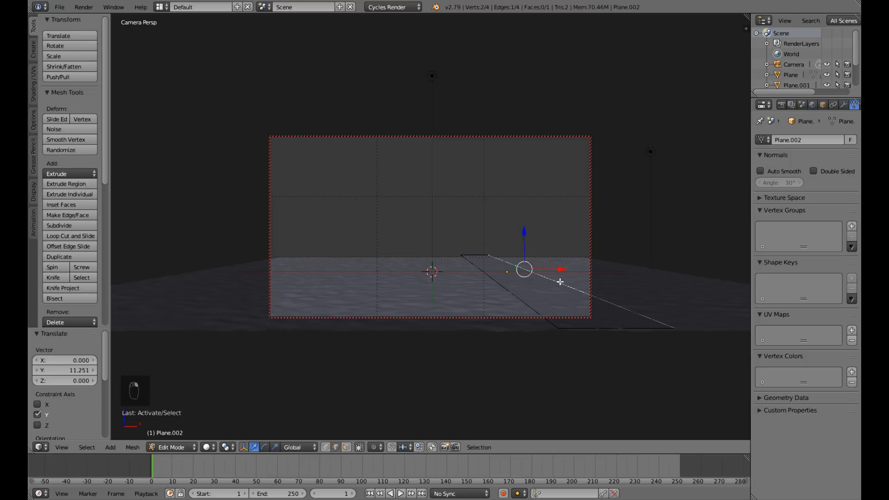
key("g")
key("x")
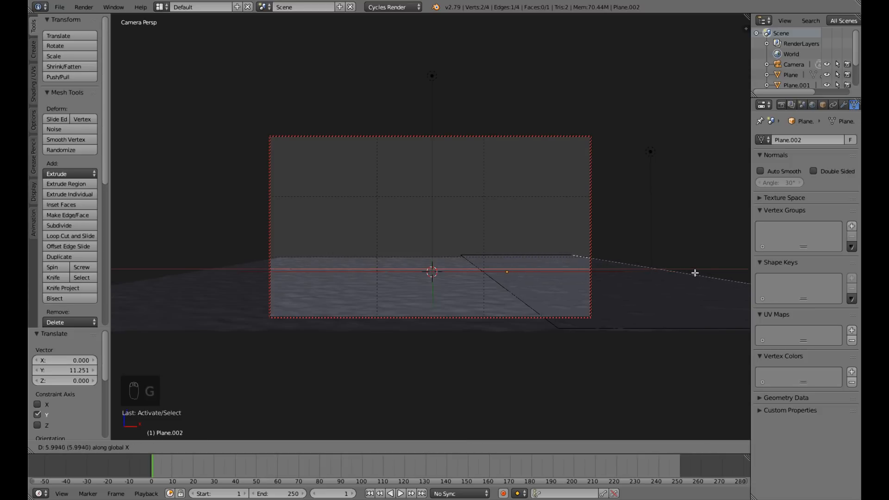
left_click(731, 267)
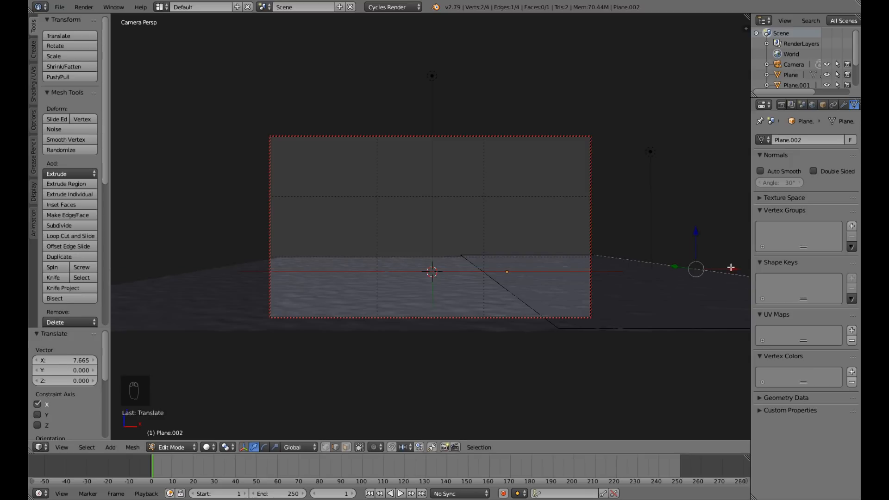
key("KP_0")
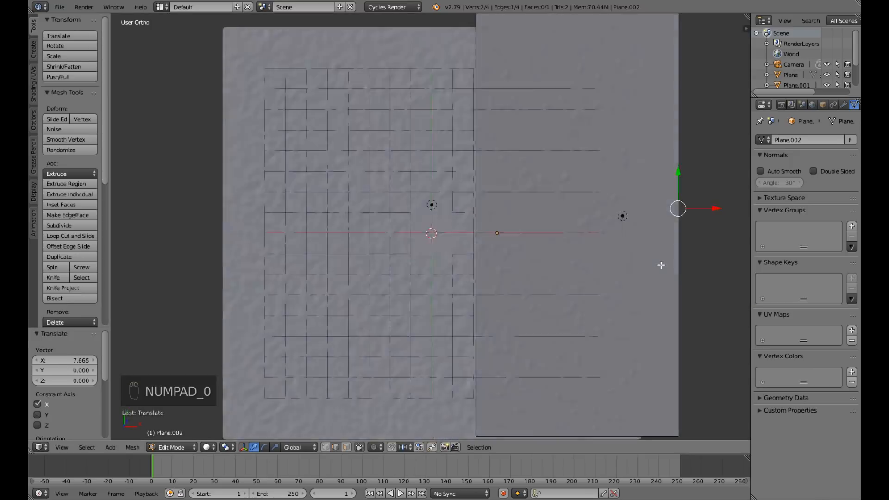
key("Tab")
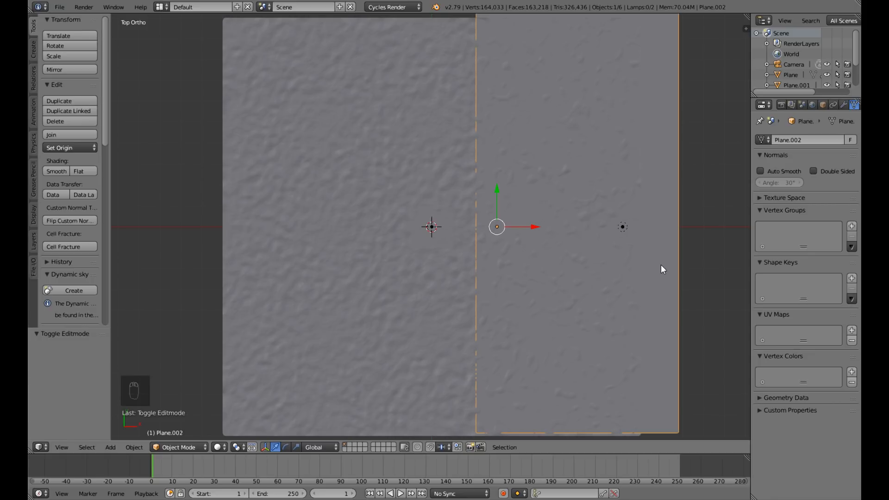
key("a")
key("a")
scroll(657, 269, "down", 3)
middle_click_drag(643, 276, 640, 252)
key("Tab")
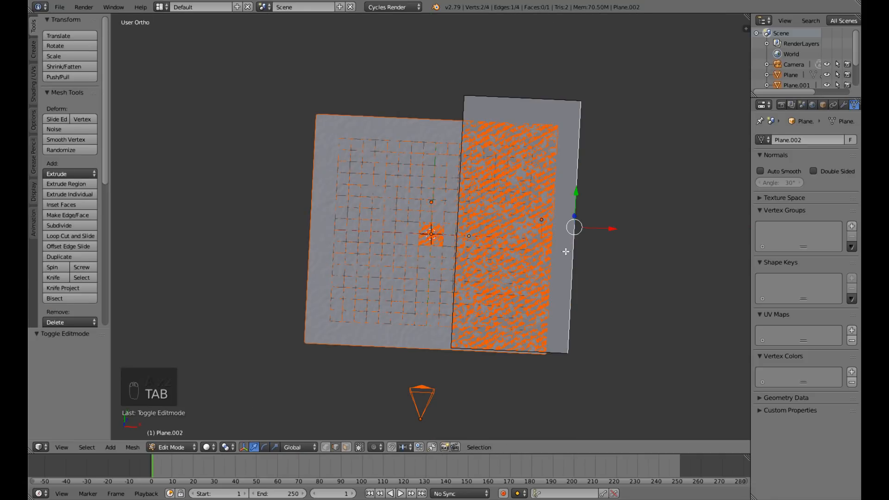
key("Tab")
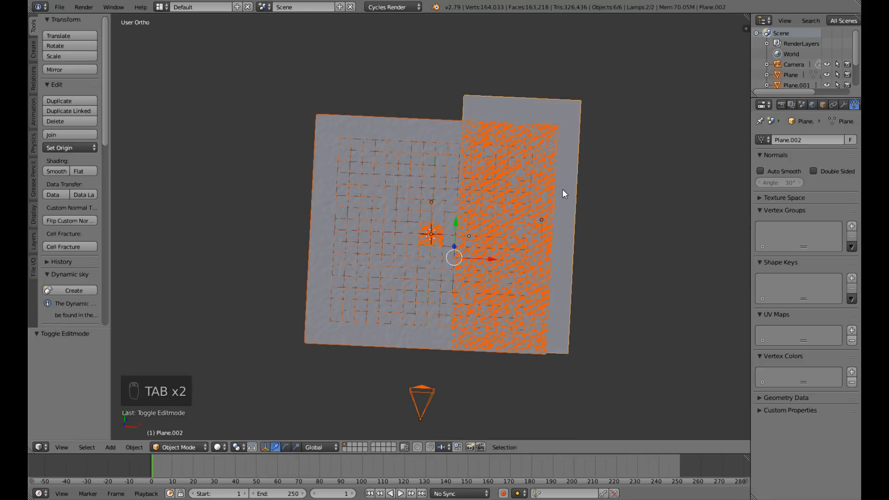
right_click(566, 149)
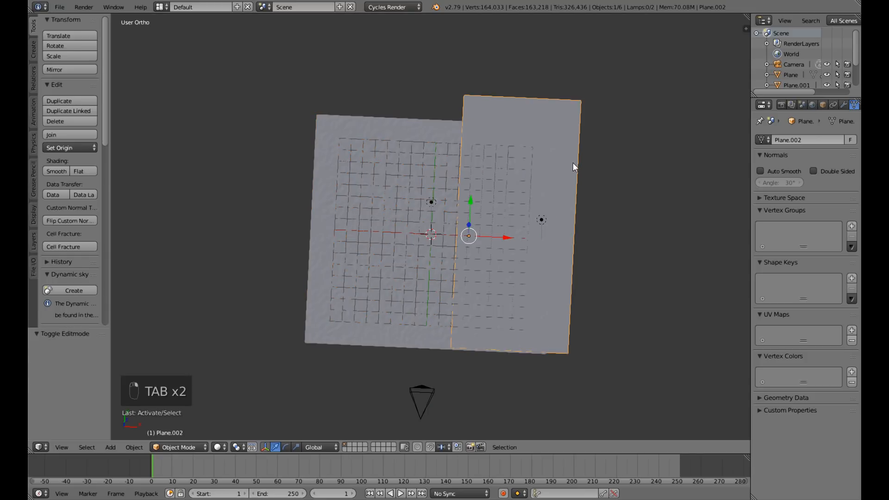
Select all of the new plane's geometry and snap the 3D cursor to the selection.
key("Tab")
scroll(528, 211, "up", 3)
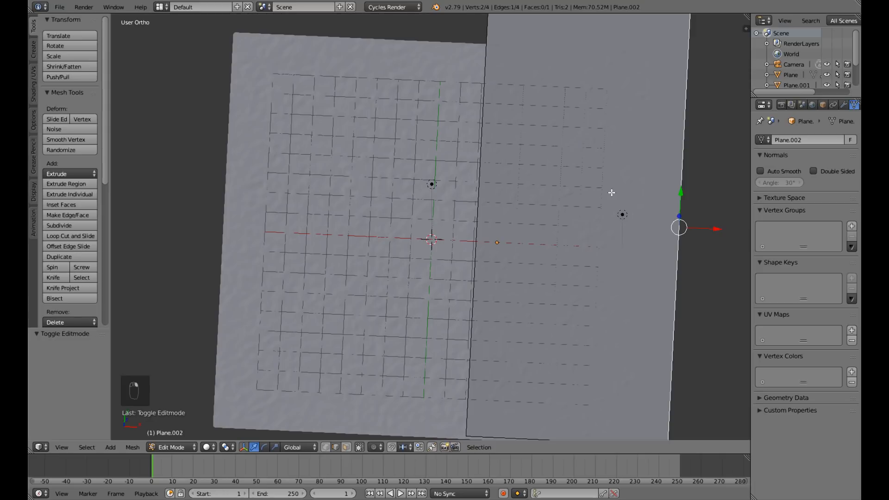
key("a")
key("a")
scroll(612, 191, "down", 4)
middle_click_drag(630, 250, 621, 225)
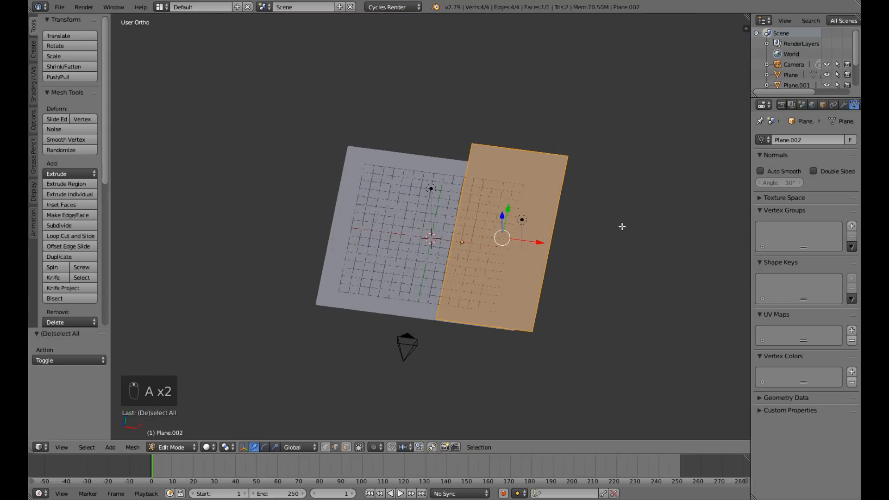
scroll(602, 261, "up", 3)
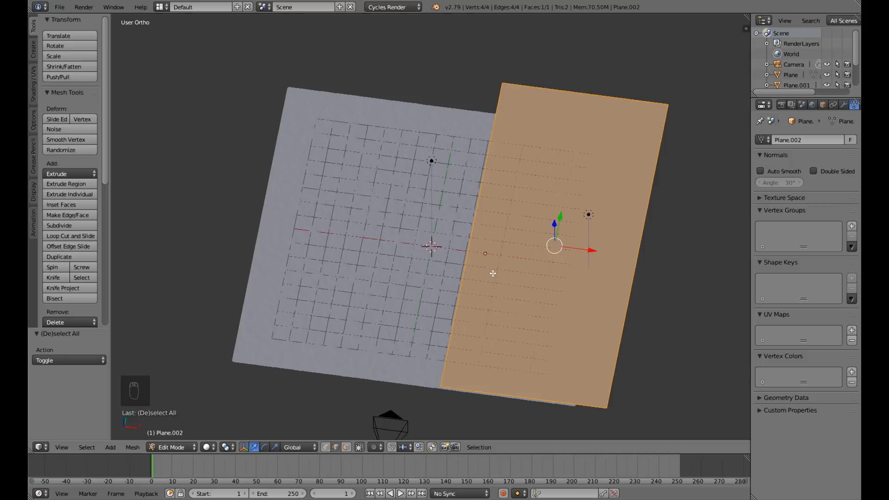
key("shift+s")
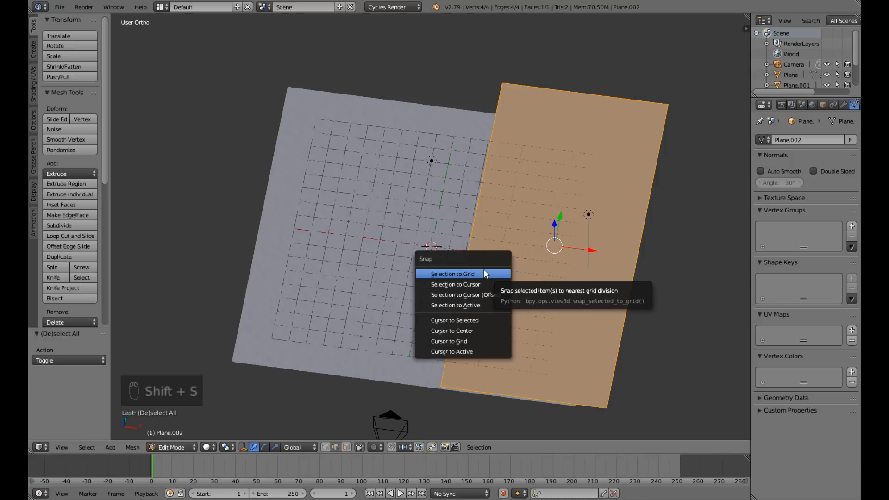
left_click(477, 320)
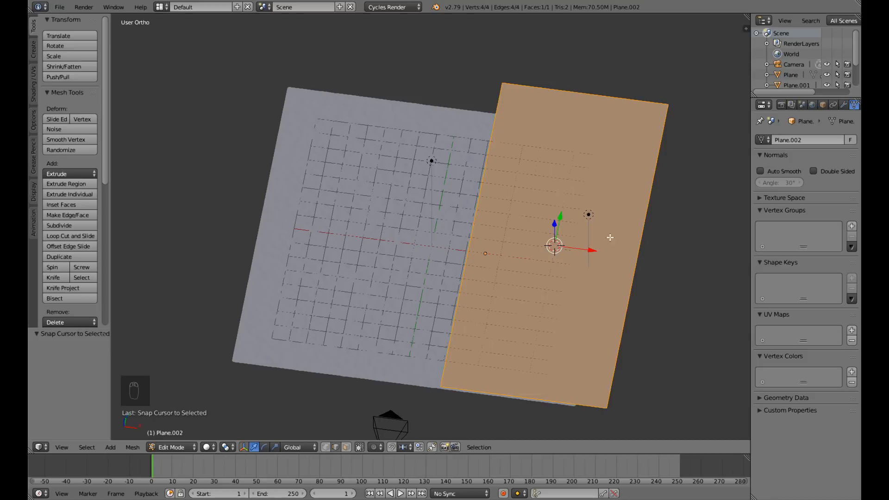
Set the stretched plane's origin to the 3D cursor in object mode.
key("Tab")
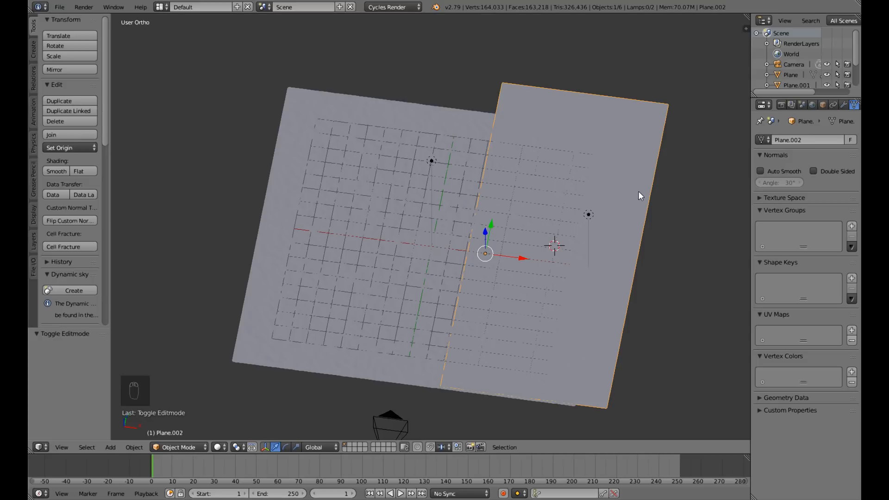
key("ctrl+alt+shift+c")
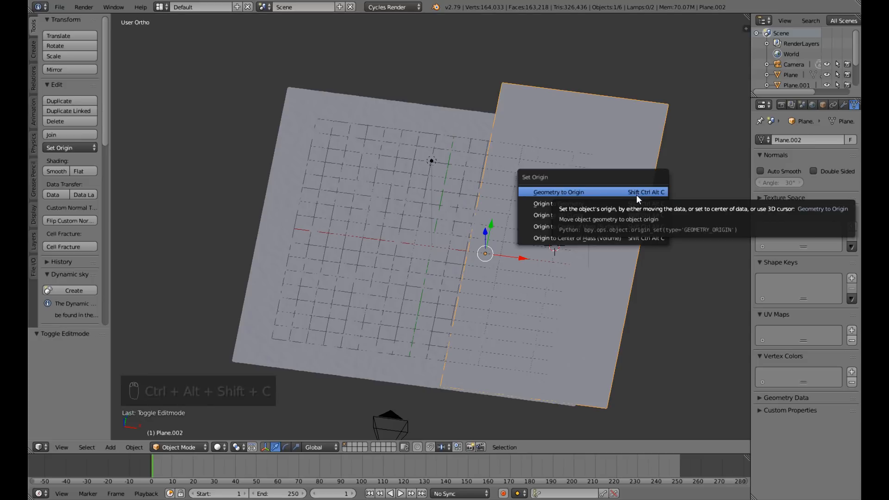
left_click(631, 217)
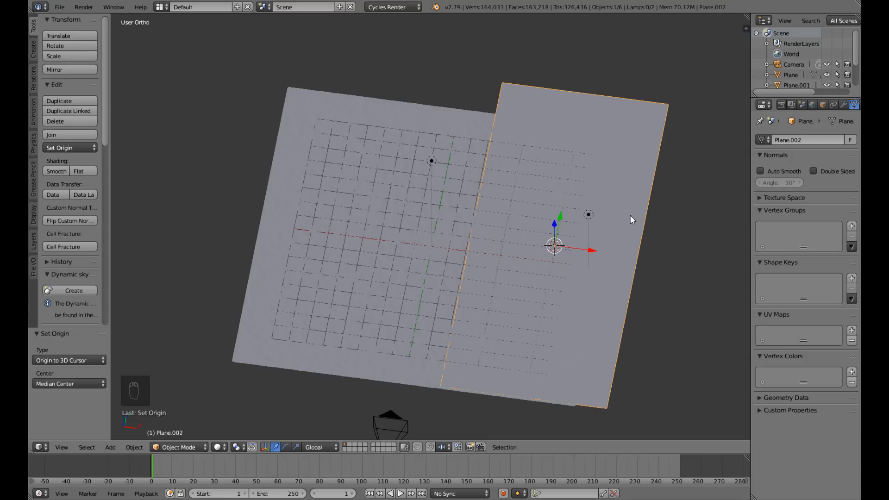
Save the file over the existing one and switch to the top view.
mouse_move(608, 308)
middle_mouse_down()
mouse_move(604, 368)
mouse_move(613, 323)
middle_mouse_up()
key("ctrl+s")
left_click(613, 322)
middle_click_drag(617, 249, 616, 280)
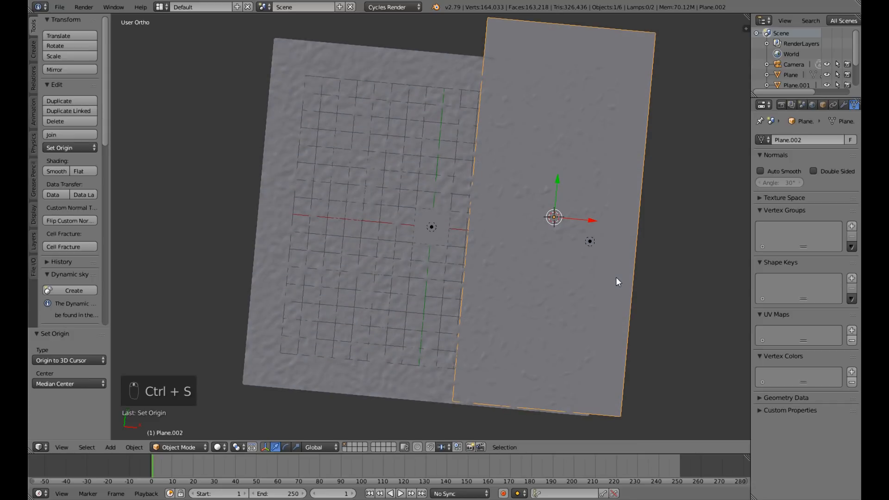
key("KP_7")
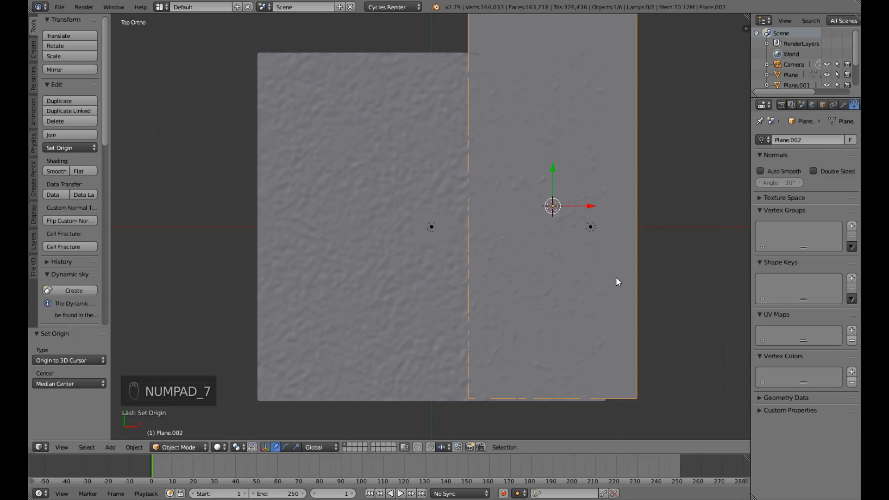
Apply the stretched plane's location, followed by its rotation and scale.
key("ctrl+a")
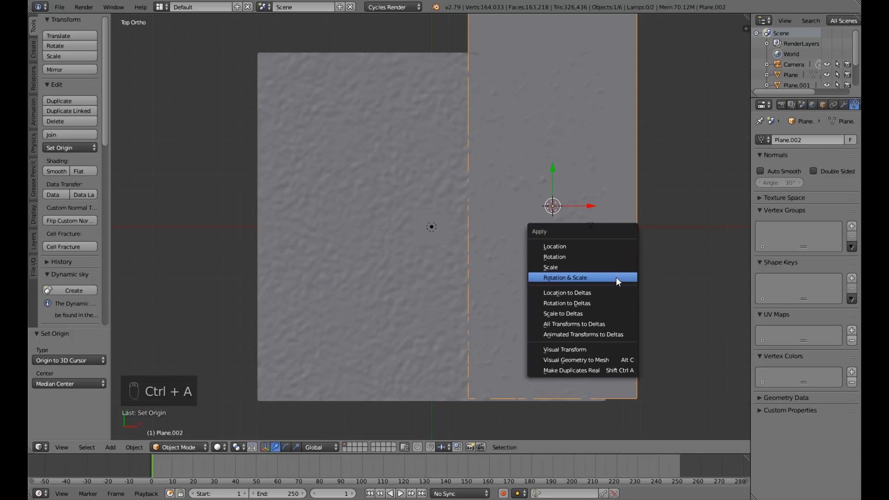
left_click(606, 250)
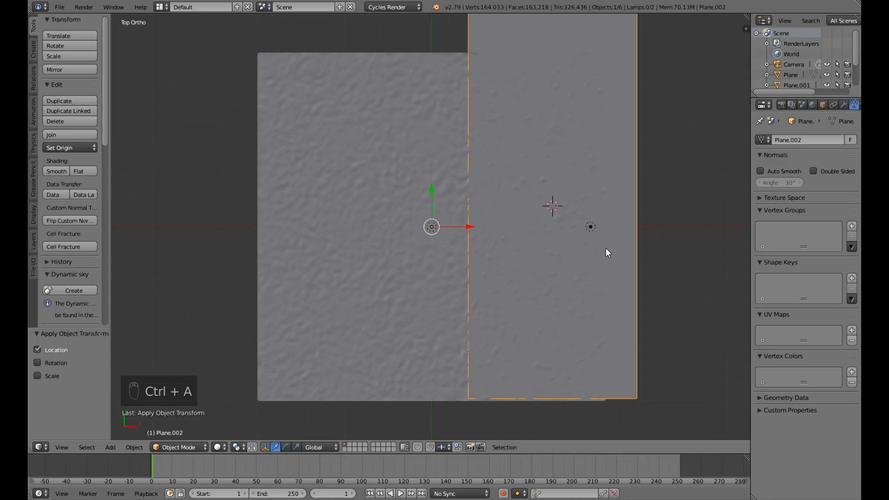
key("ctrl+a")
left_click(599, 285)
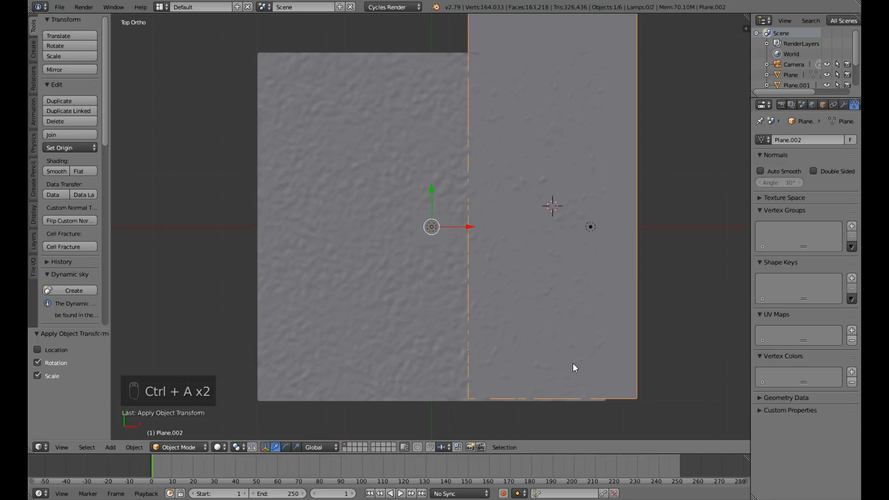
Reselect the stretched plane and move it about -0.628 units along Y.
right_click(531, 232)
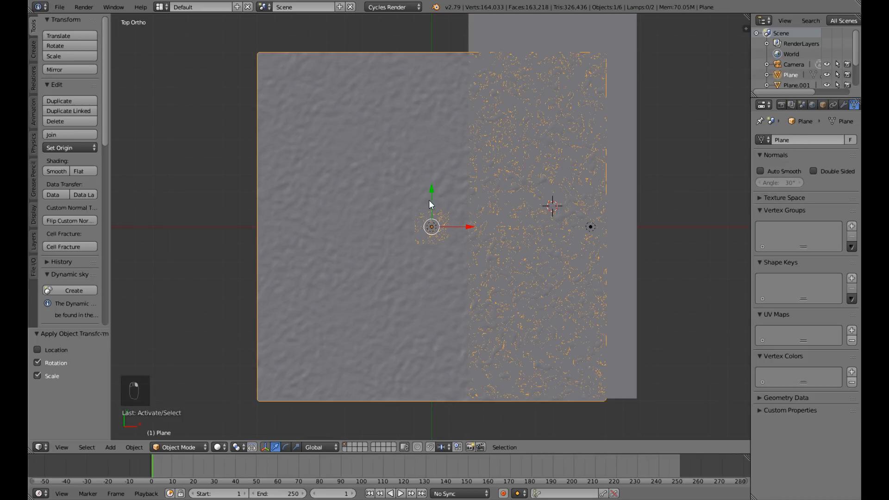
right_click(629, 201)
left_click_drag(432, 189, 438, 201)
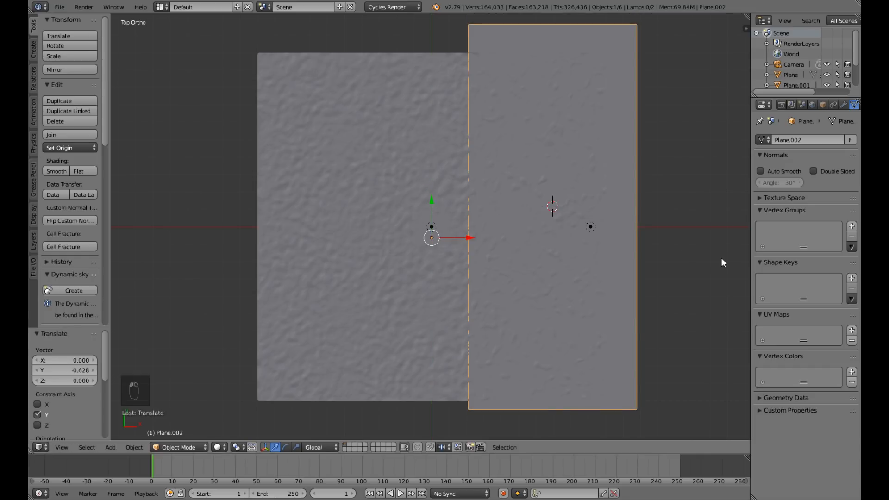
Add a Mirror modifier on the X axis to the stretched plane and check the result through the camera.
left_click(843, 105)
left_click(808, 126)
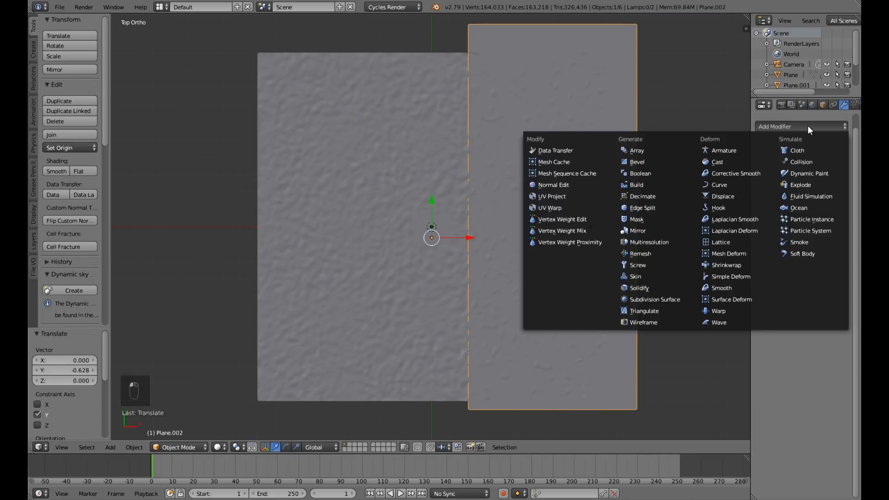
left_click(651, 231)
key("KP_0")
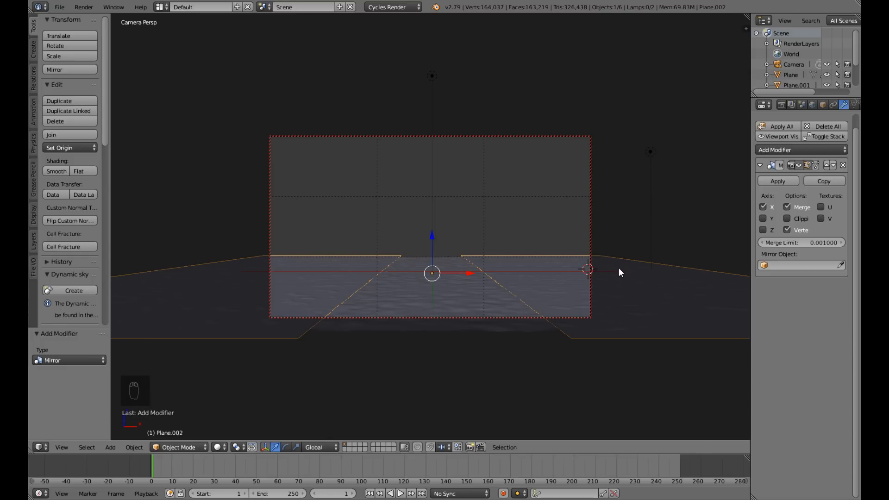
key("KP_0")
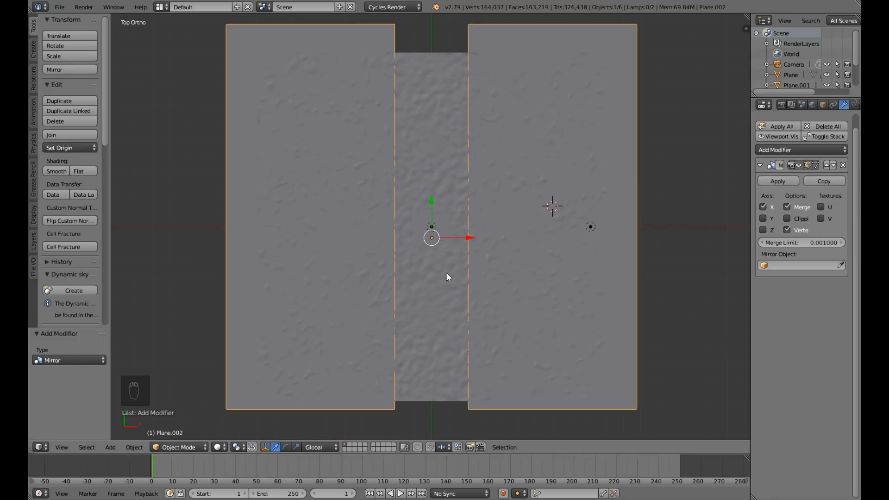
Subdivide the stretched plane's mesh with 70 cuts in edit mode.
key("Tab")
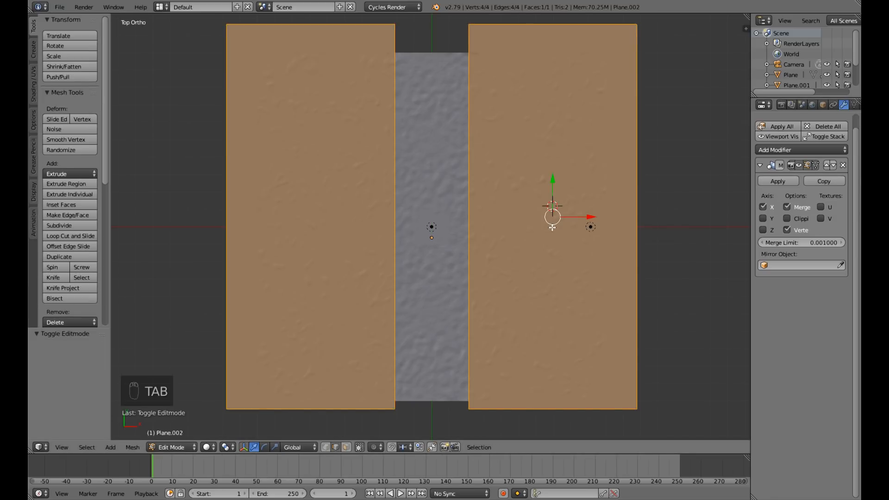
key("w")
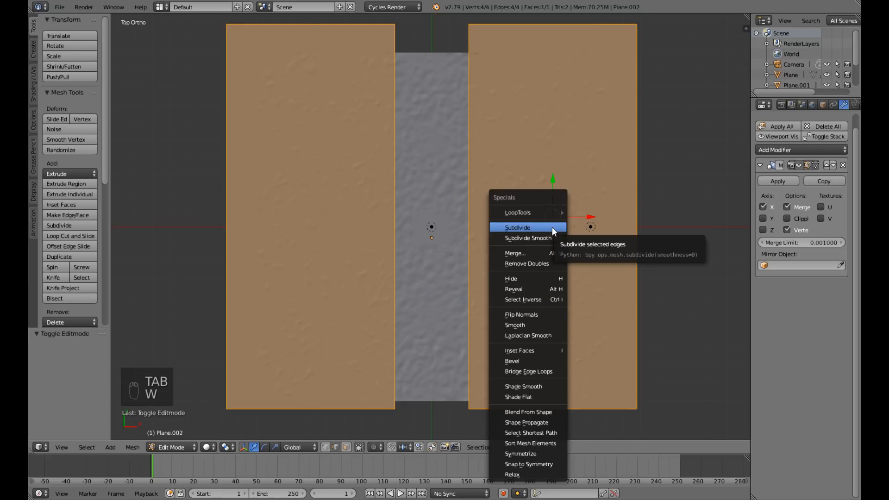
left_click(552, 227)
left_click(68, 362)
type("70")
key("Return")
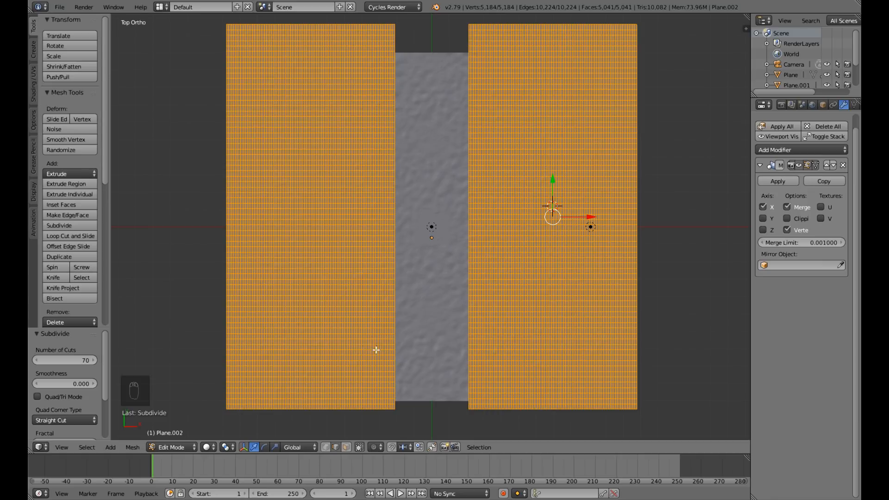
Clear the mesh selection and, in vertex select mode, select 24 scattered vertices across the unmirrored half of the plane.
key("Tab")
key("Tab")
key("a")
key("a")
key("a")
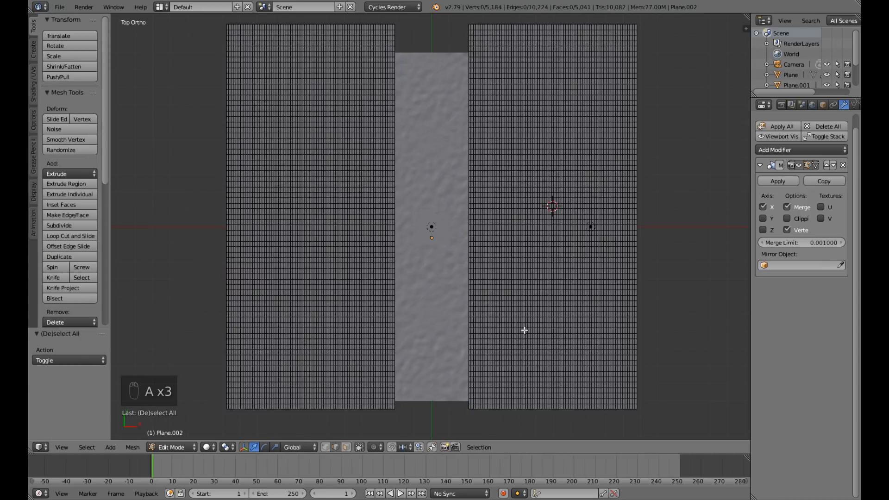
left_click(326, 447)
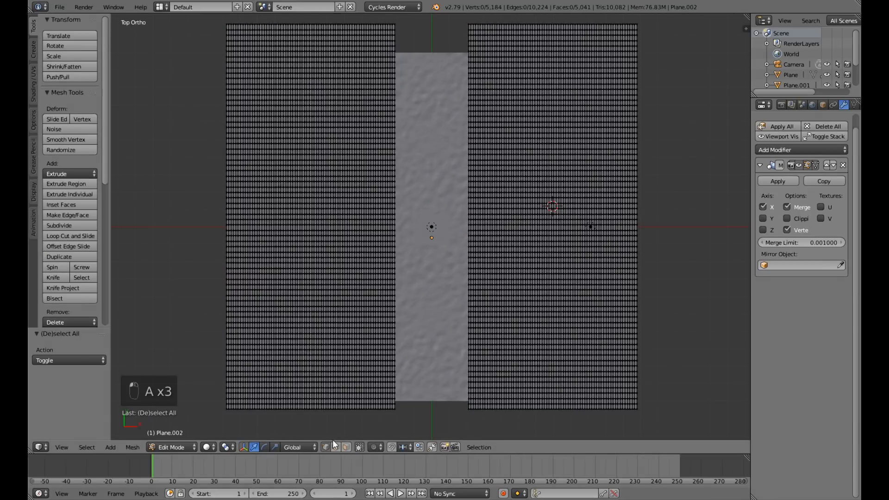
right_click(504, 154)
right_click(559, 95, "shift")
right_click(583, 133, "shift")
right_click(601, 181, "shift")
right_click(594, 230, "shift")
right_click(582, 285, "shift")
right_click(570, 339, "shift")
right_click(587, 360, "shift")
right_click(625, 349, "shift")
right_click(625, 273, "shift")
right_click(625, 214, "shift")
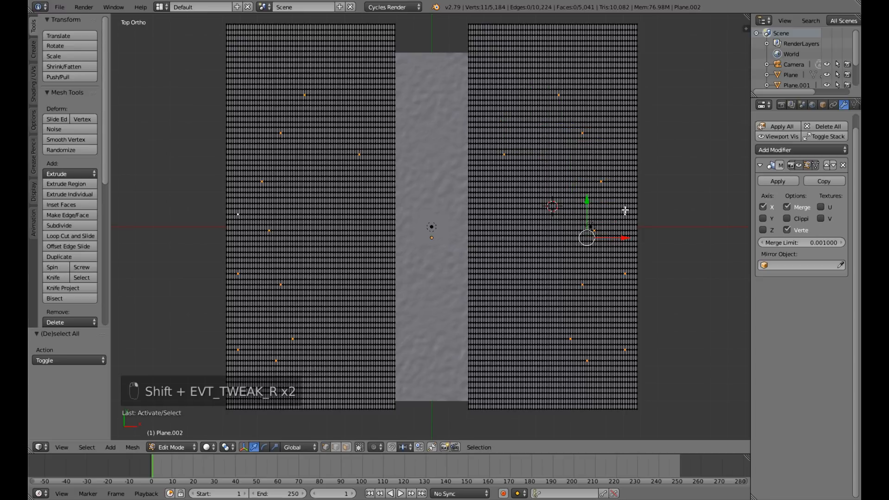
right_click(556, 171, "shift")
right_click(535, 126, "shift")
right_click(530, 89, "shift")
right_click(527, 209, "shift")
right_click(525, 263, "shift")
right_click(537, 333, "shift")
right_click(520, 372, "shift")
right_click(544, 296, "shift")
right_click(563, 258, "shift")
right_click(523, 236, "shift")
right_click(603, 100, "shift")
right_click(620, 40, "shift")
right_click(526, 46, "shift")
Raise the scattered vertices about 0.45 units along Z with smooth proportional editing at size 2.85, and leave edit mode.
scroll(572, 302, "down", 2)
middle_click_drag(619, 312, 586, 291)
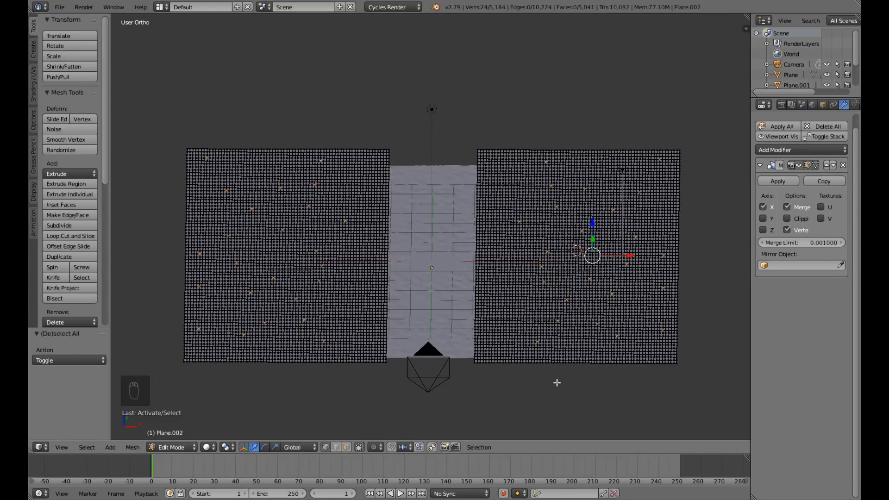
key("o")
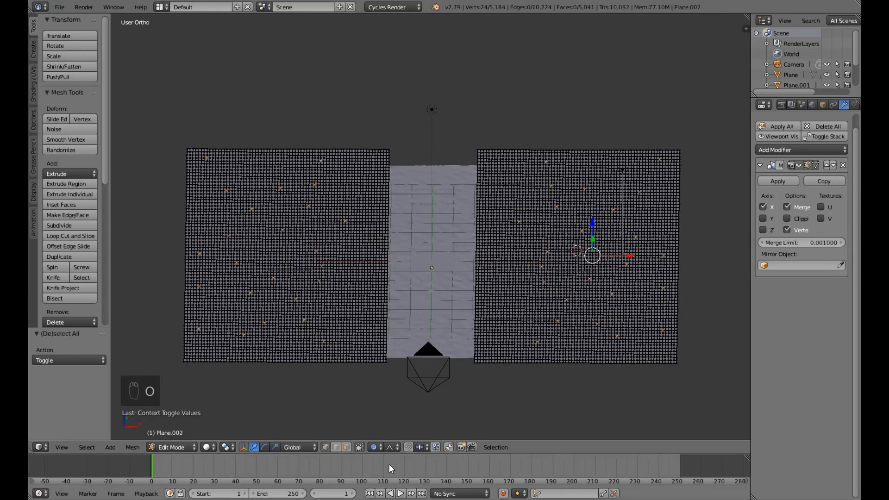
middle_click_drag(630, 305, 632, 284)
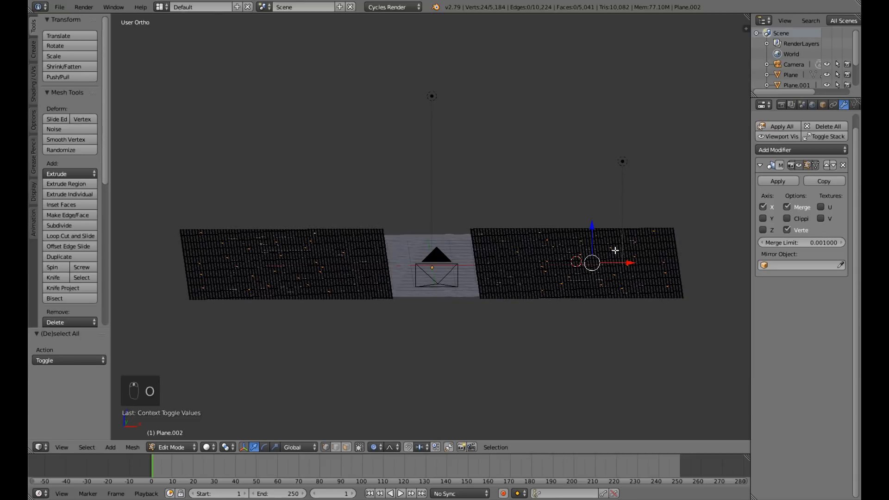
left_click(593, 227)
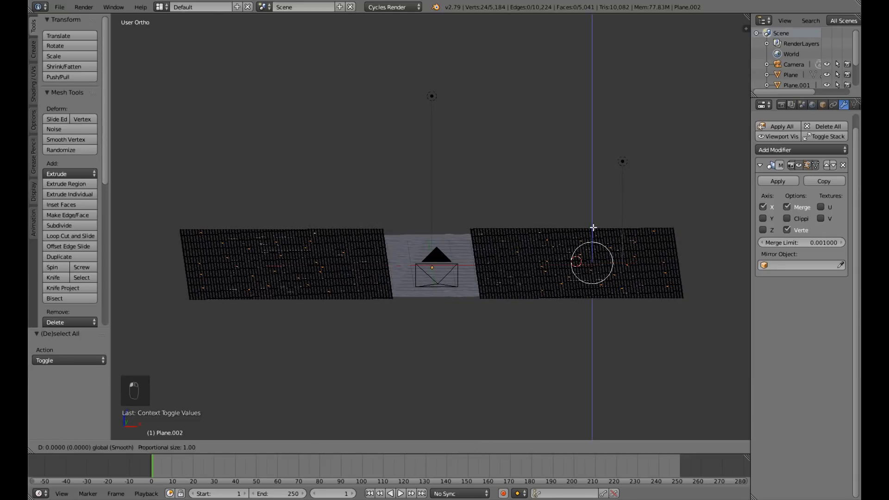
left_click_drag(593, 227, 595, 221)
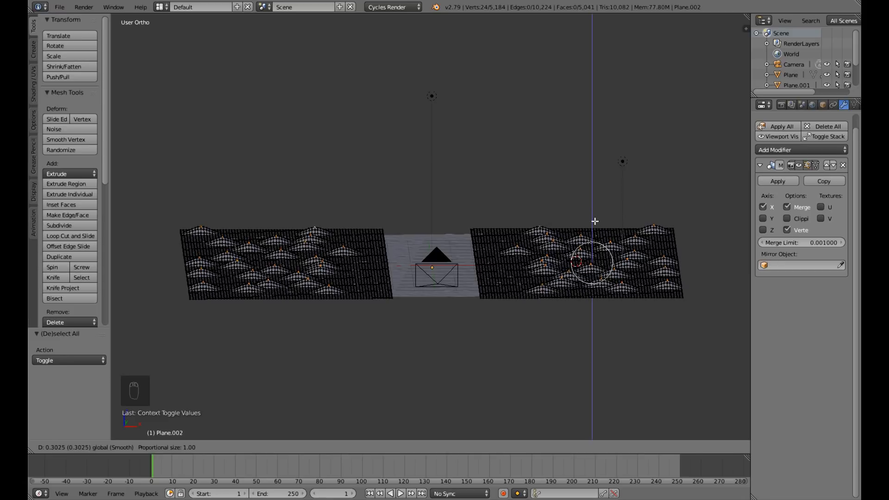
scroll(595, 221, "down", 8)
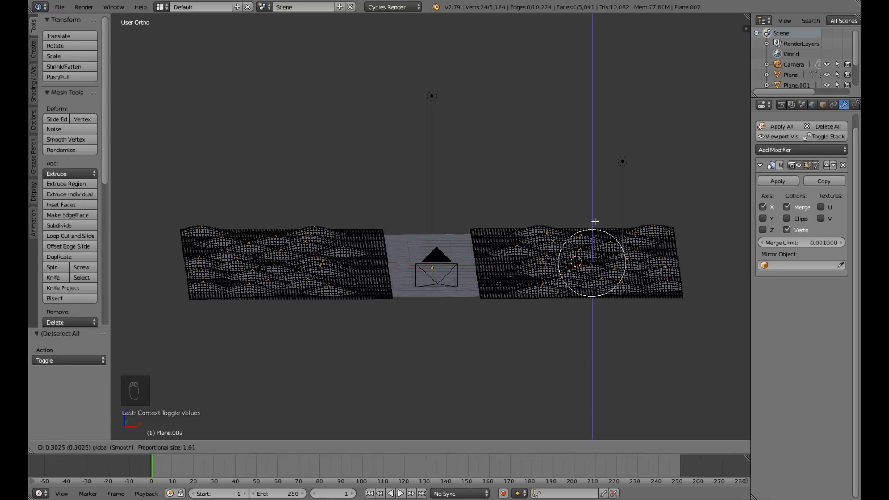
scroll(595, 221, "down", 2)
scroll(595, 222, "down", 2)
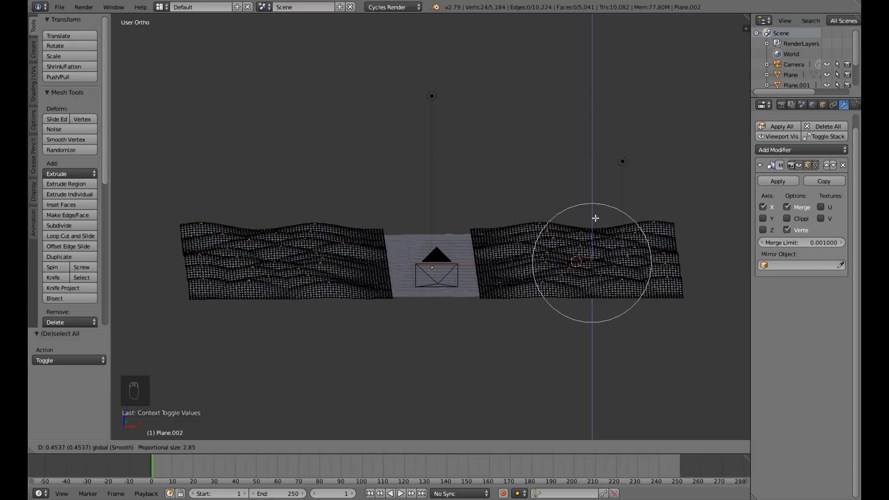
left_click(595, 218)
middle_click_drag(585, 236, 531, 267)
key("Tab")
middle_click_drag(430, 304, 527, 295)
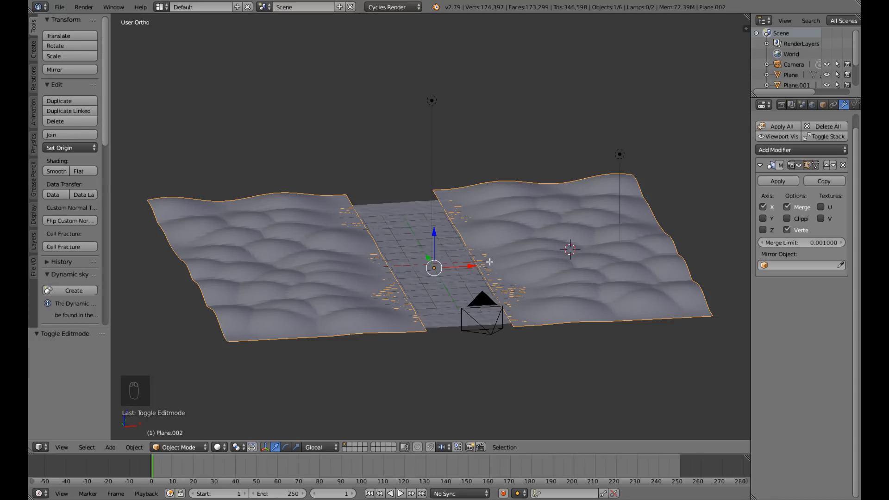
Select the hills' inner edge loop, lower it about 0.052 units along Z with proportional editing, and leave edit mode.
key("Tab")
scroll(528, 273, "up", 5)
right_click(538, 283, "alt")
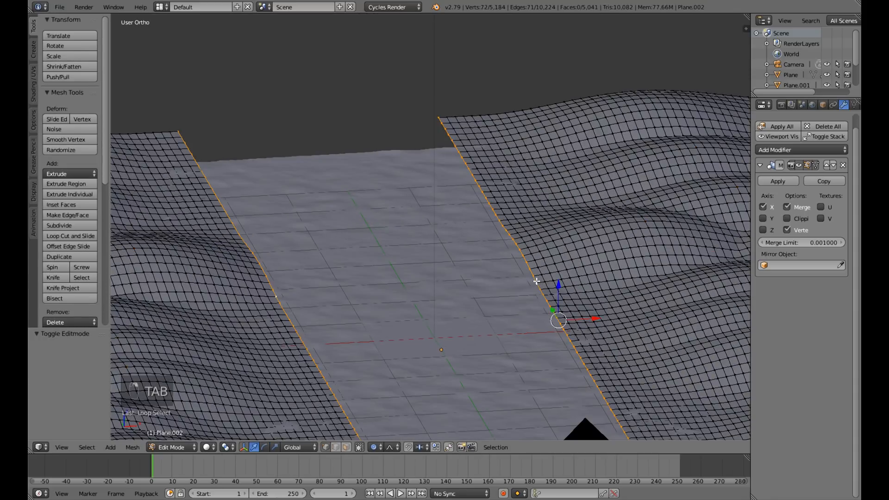
scroll(523, 294, "down", 6)
middle_click_drag(478, 315, 519, 305)
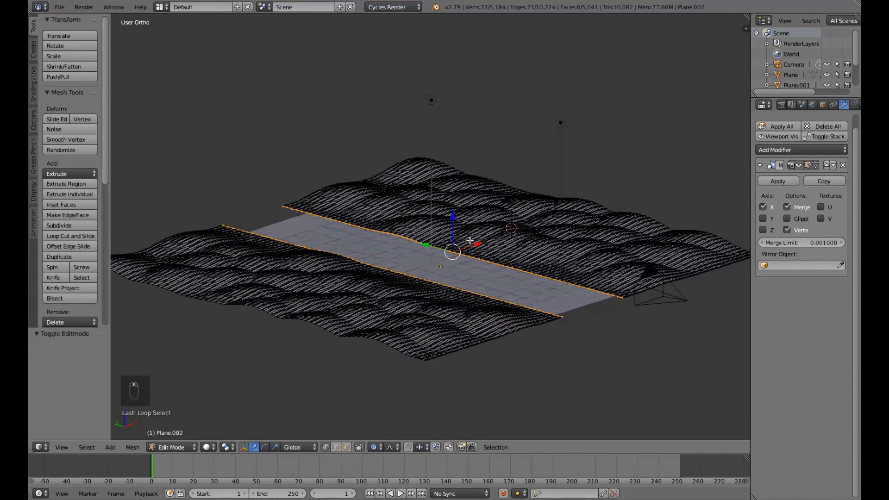
key("g")
key("z")
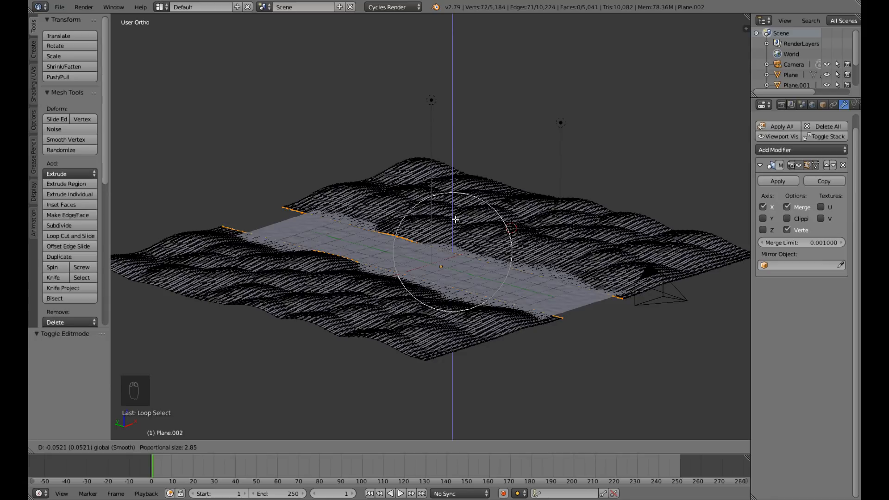
left_click(455, 219)
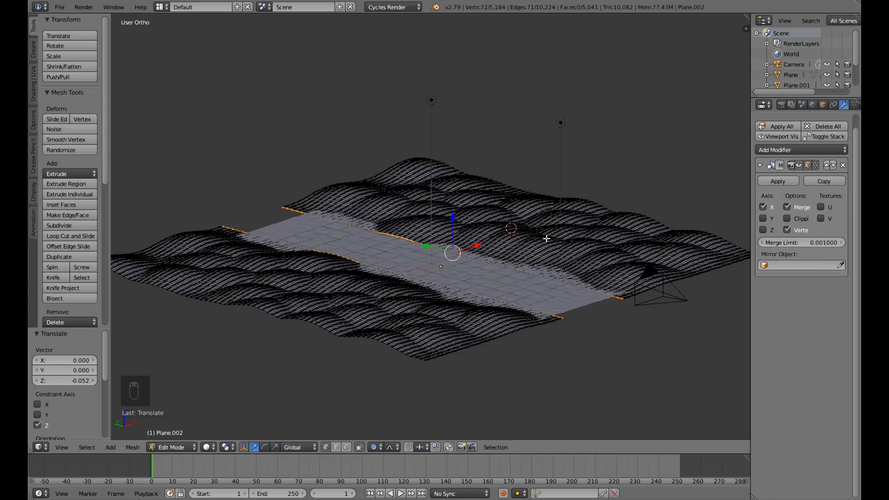
key("Tab")
Save the file over the existing one and check the hills through the camera.
middle_click_drag(581, 273, 527, 290)
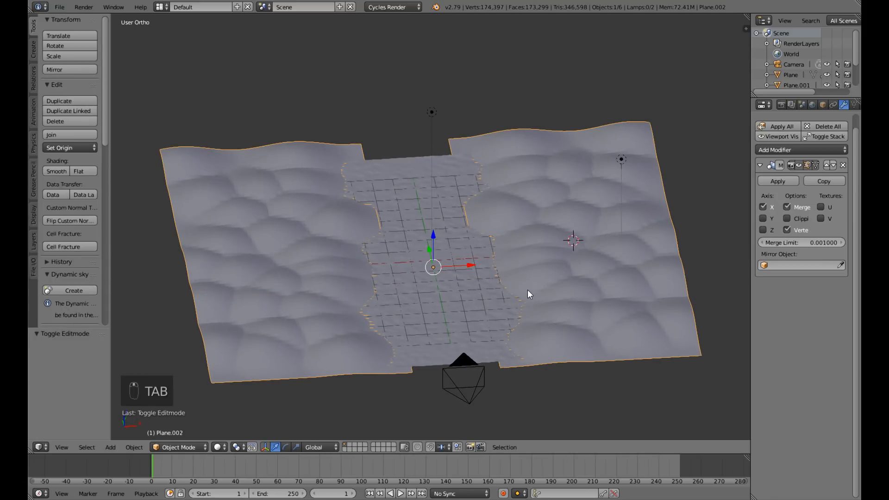
key("ctrl+s")
left_click(527, 290)
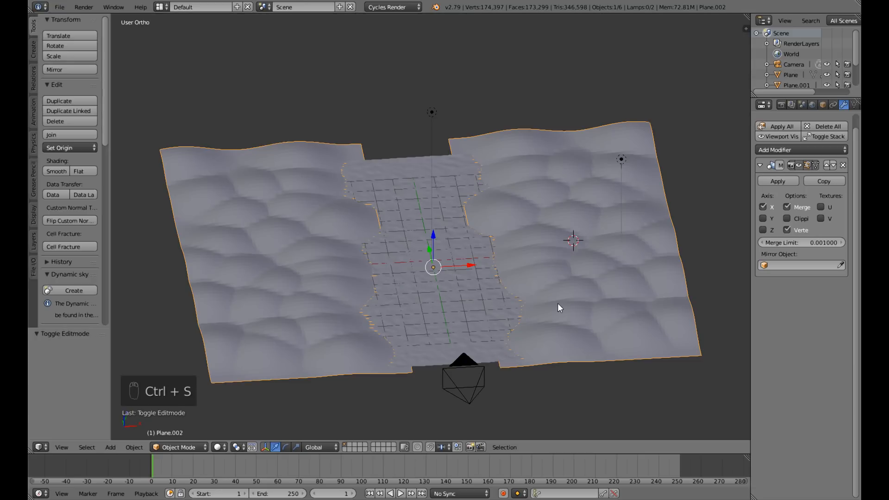
key("KP_0")
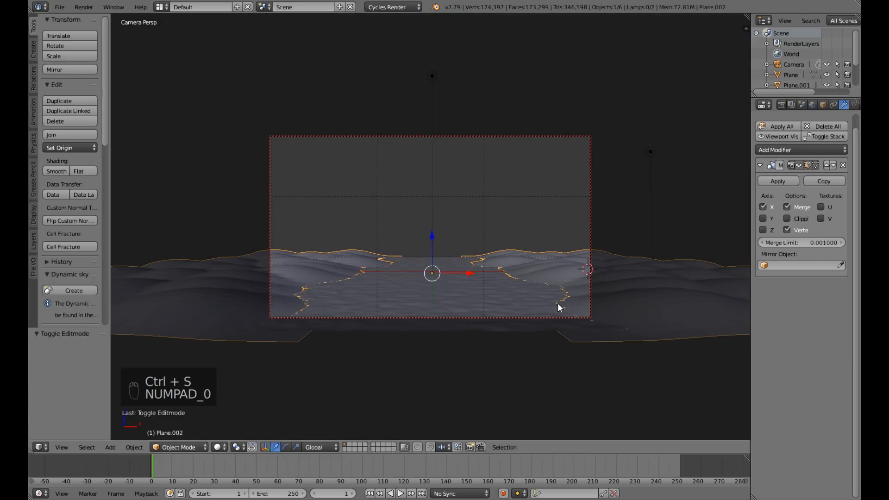
key("KP_0")
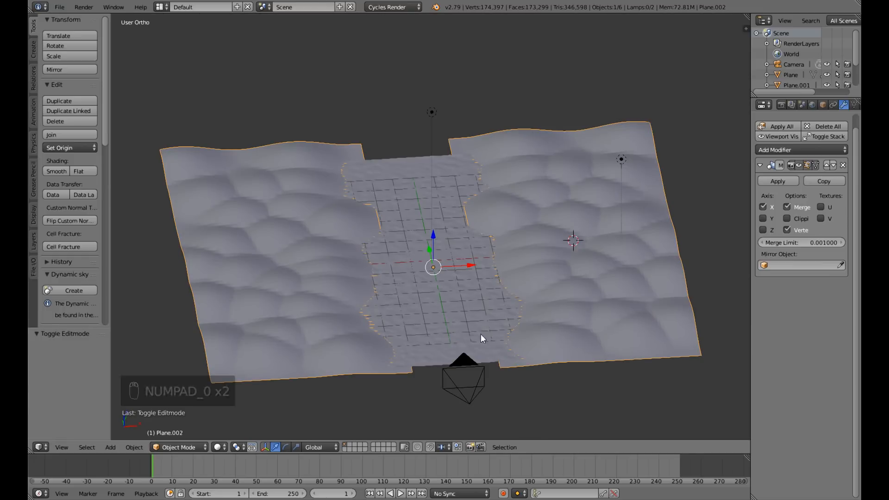
Add a Displace modifier to the mirrored hills plane.
middle_click_drag(482, 330, 518, 310)
middle_click_drag(549, 230, 616, 233)
right_click(674, 244)
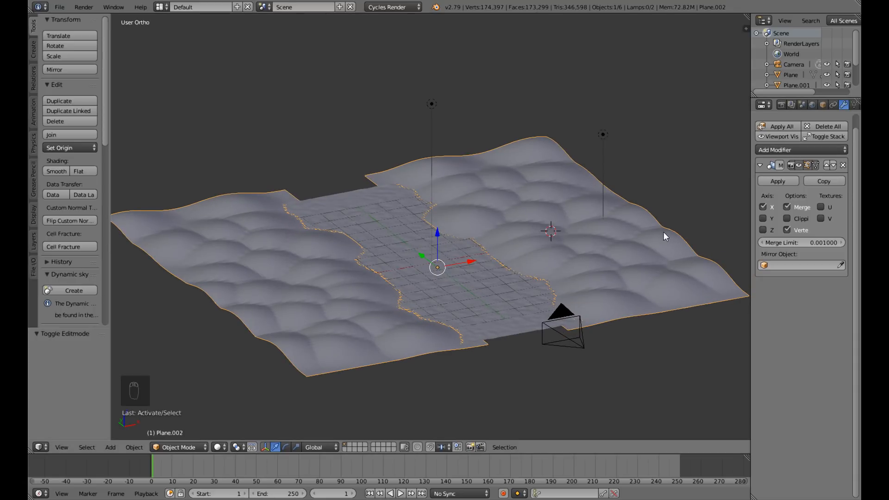
left_click(799, 150)
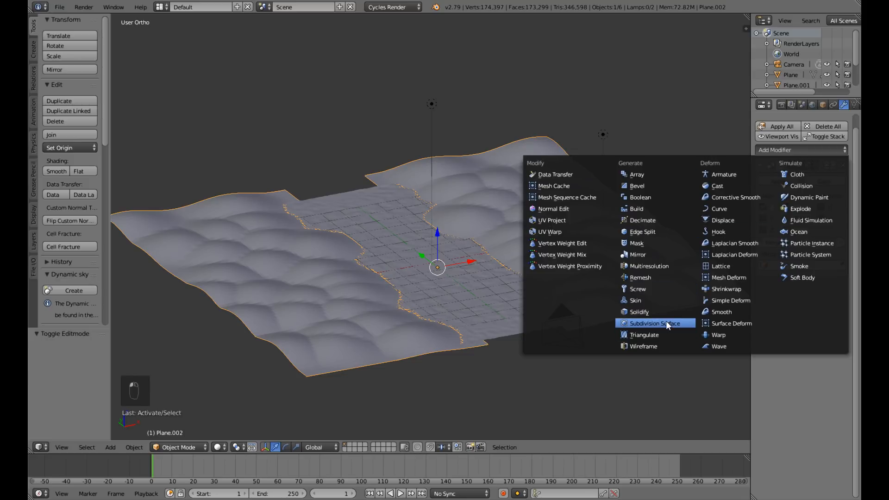
left_click(724, 221)
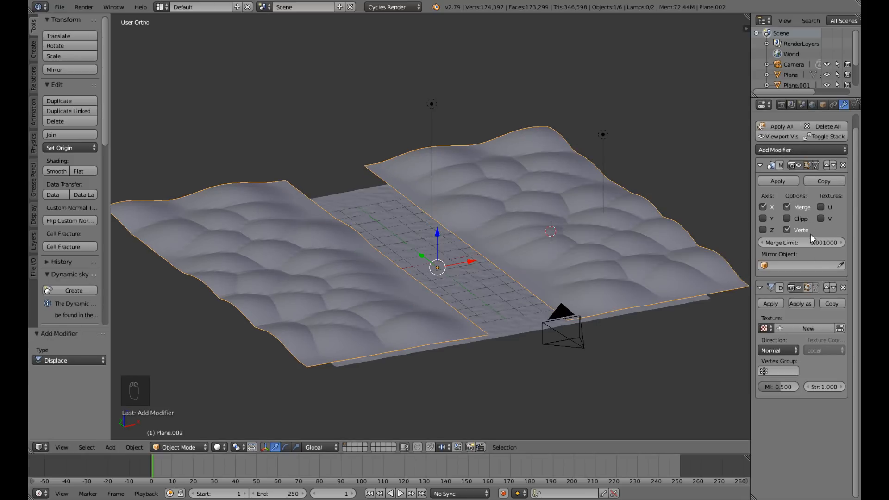
Give the hills' Displace modifier a new Clouds texture with a size of 1.65.
left_click(840, 328)
left_click(795, 158)
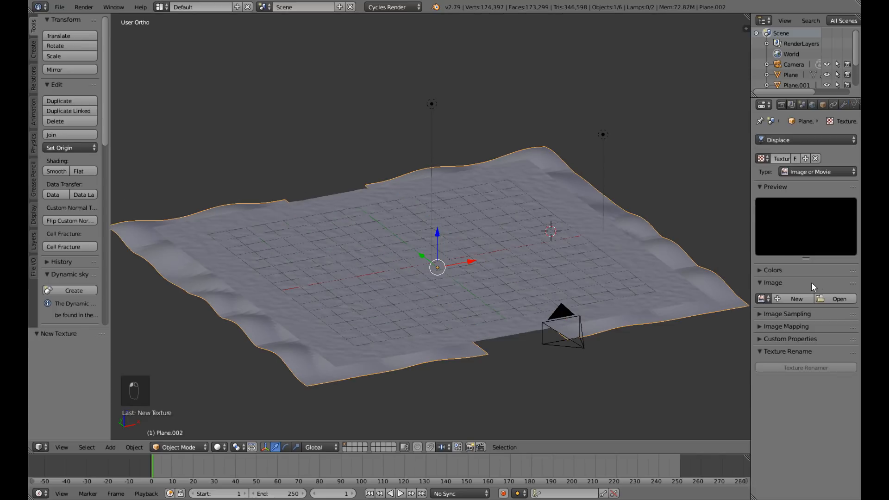
left_click(802, 174)
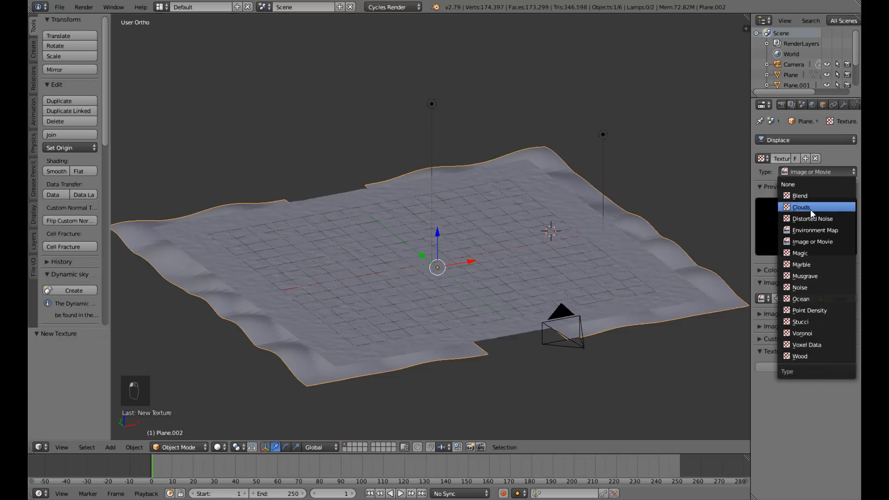
left_click(810, 208)
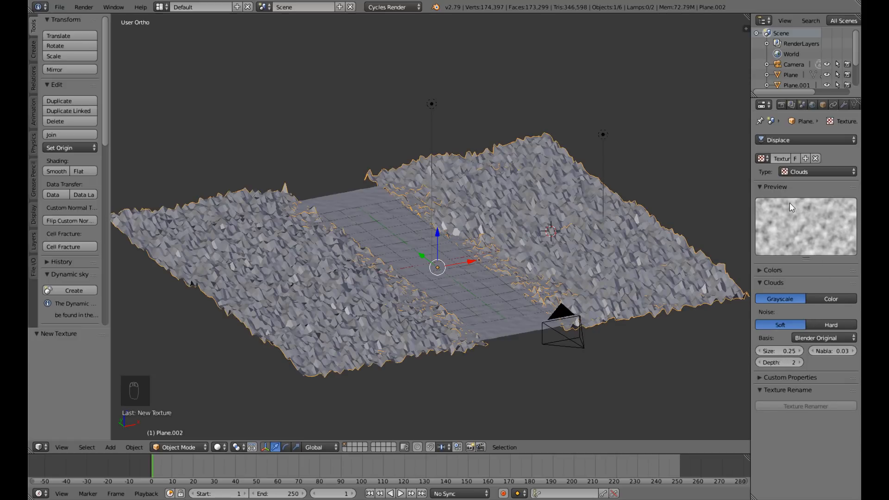
left_click_drag(779, 351, 810, 350)
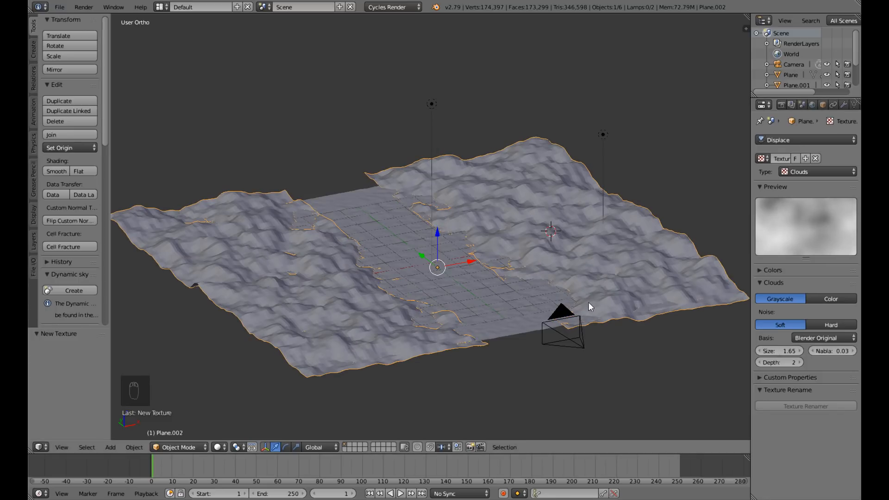
Add a Subdivision Surface modifier to the hills and set the Displace strength to 0.5.
left_click(842, 104)
left_click(801, 150)
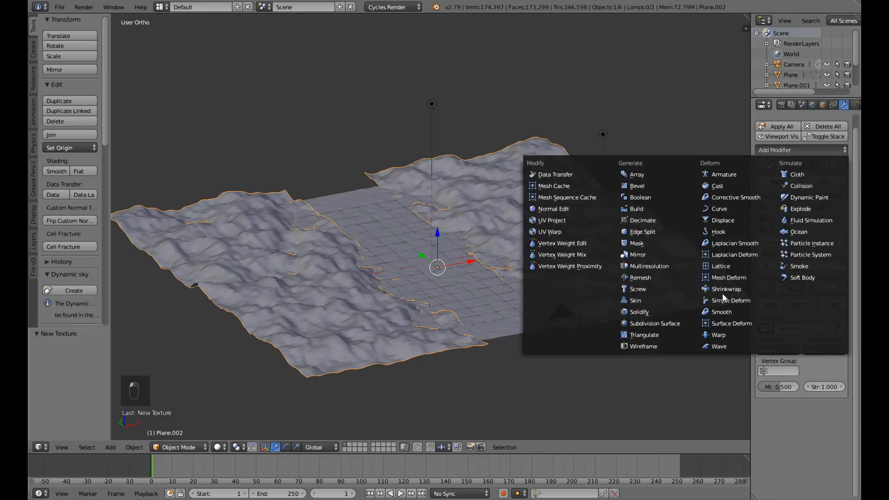
left_click(674, 323)
middle_click_drag(671, 351, 599, 352)
left_click(827, 387)
type("0.5")
key("Return")
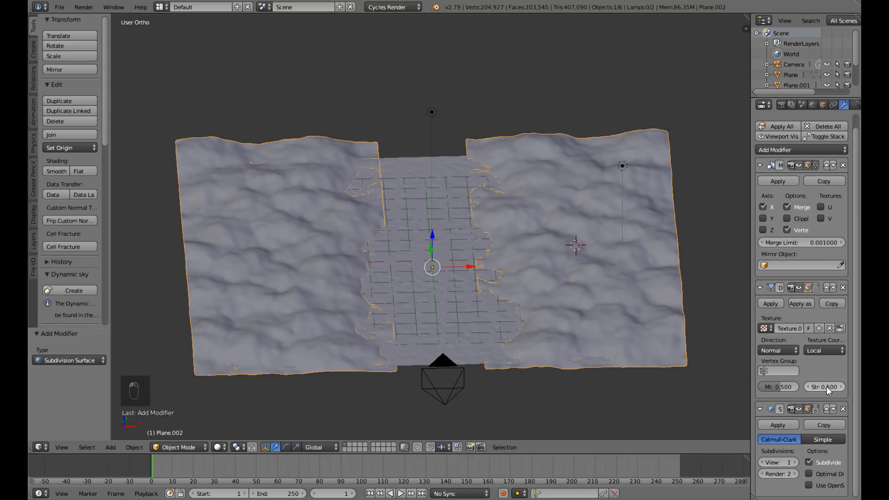
Save the file over the existing one and preview the displaced hills rendered through the camera.
middle_click_drag(566, 347, 587, 359)
key("ctrl+s")
left_click(564, 341)
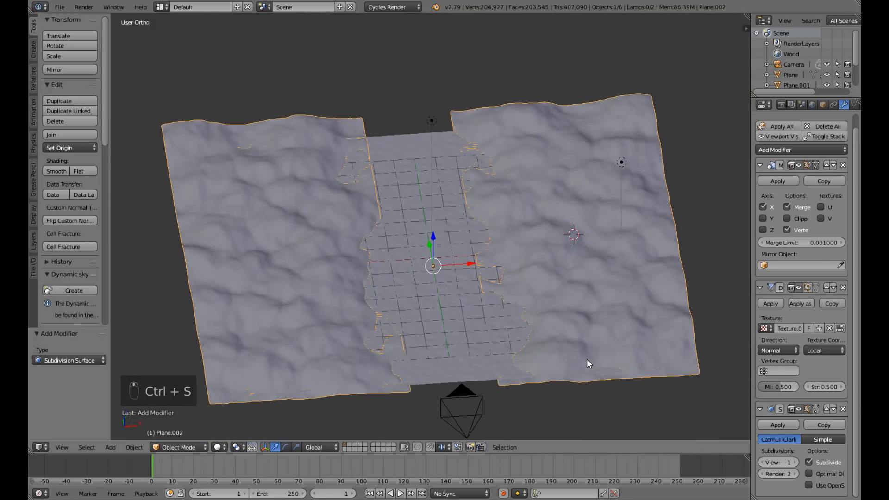
scroll(587, 359, "up", 2)
key("KP_0")
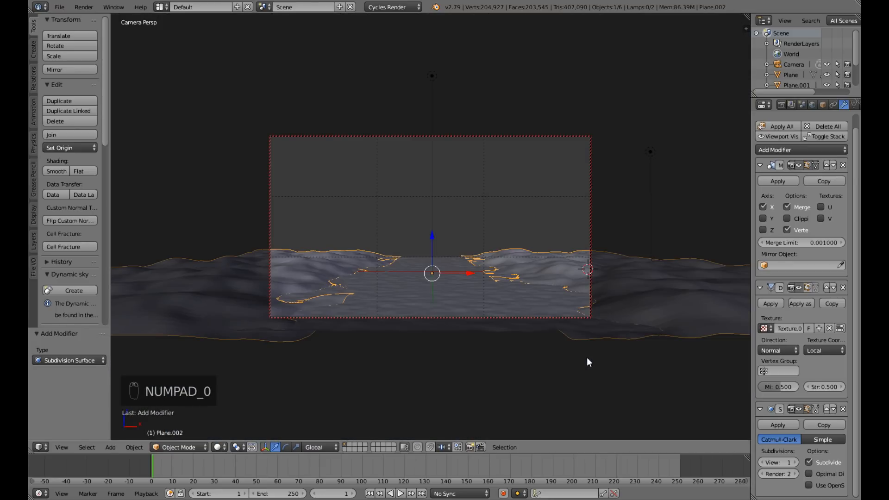
key("shift+z")
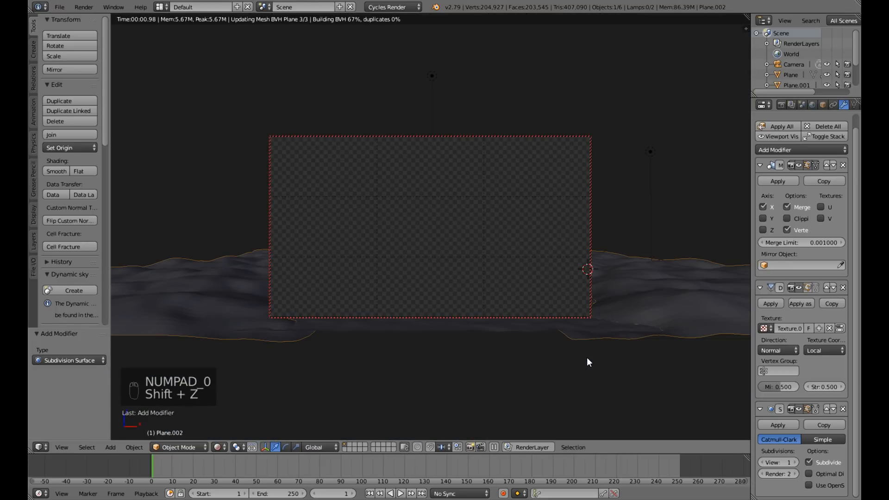
key("shift+z")
key("KP_0")
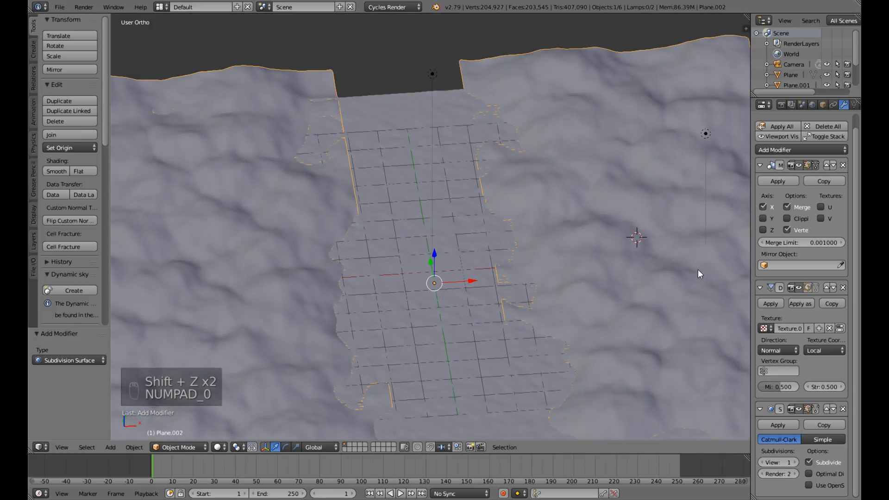
Inspect the hills' mesh and inner edges in edit mode, and return to object mode.
key("Tab")
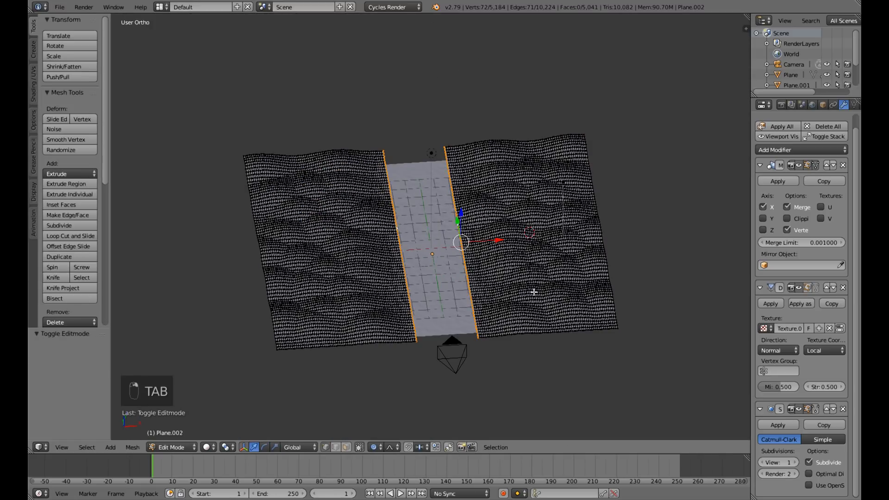
middle_click_drag(534, 292, 545, 281)
scroll(513, 286, "up", 4)
left_click_drag(465, 236, 465, 244)
scroll(465, 238, "up", 6)
scroll(465, 237, "up", 2)
key("Tab")
mouse_move(630, 276)
middle_mouse_down()
mouse_move(545, 292)
mouse_move(573, 300)
middle_mouse_up()
scroll(543, 293, "down", 5)
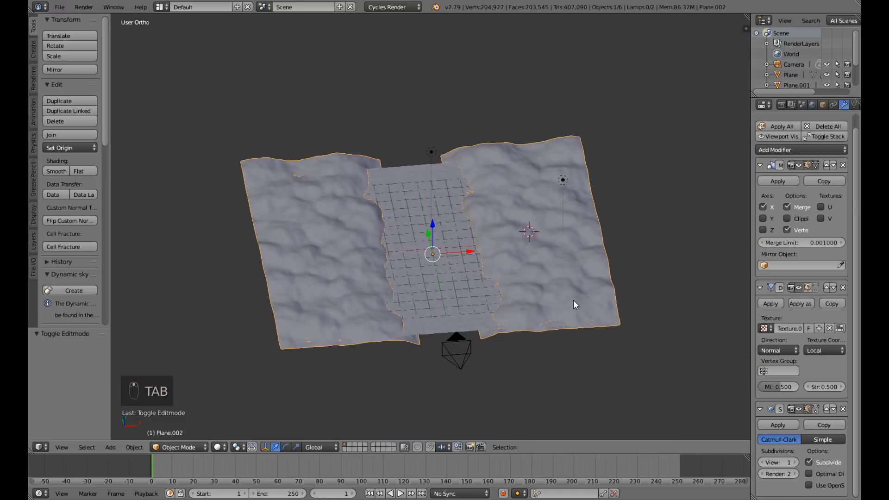
Save the file again and check the terrain from a low front angle and through the camera.
key("ctrl+s")
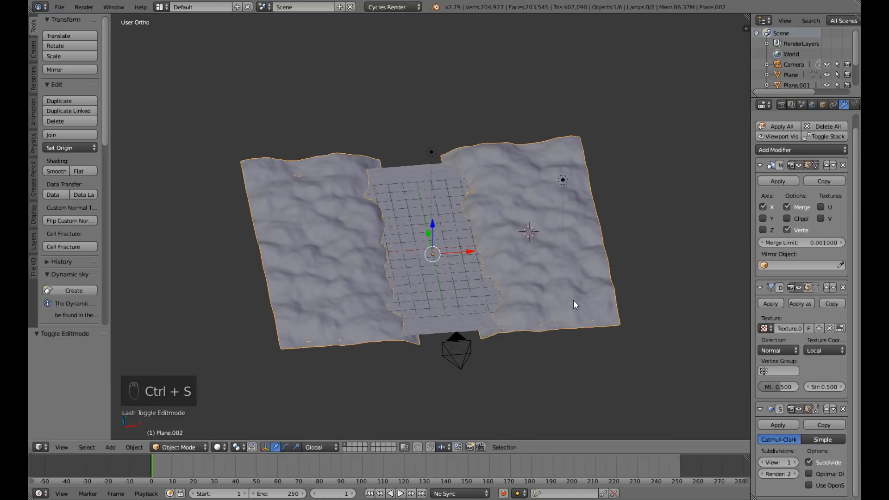
middle_click_drag(587, 301, 573, 280)
scroll(571, 297, "up", 3)
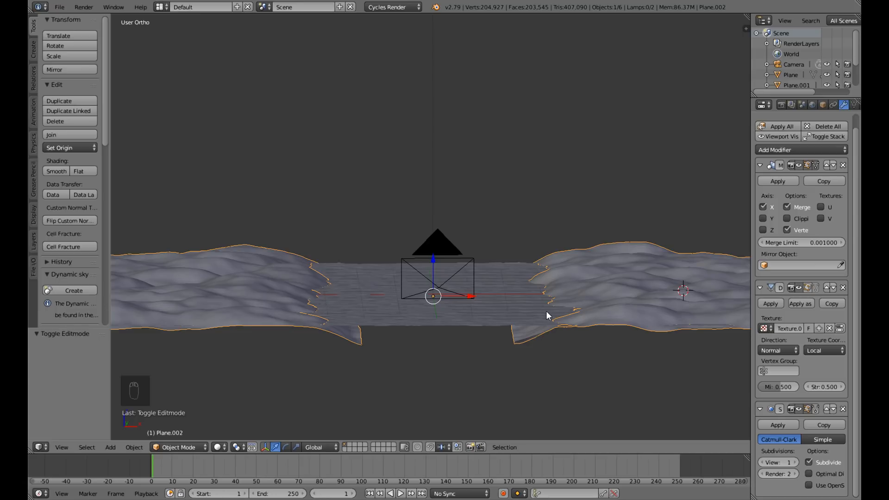
key("KP_0")
key("KP_0")
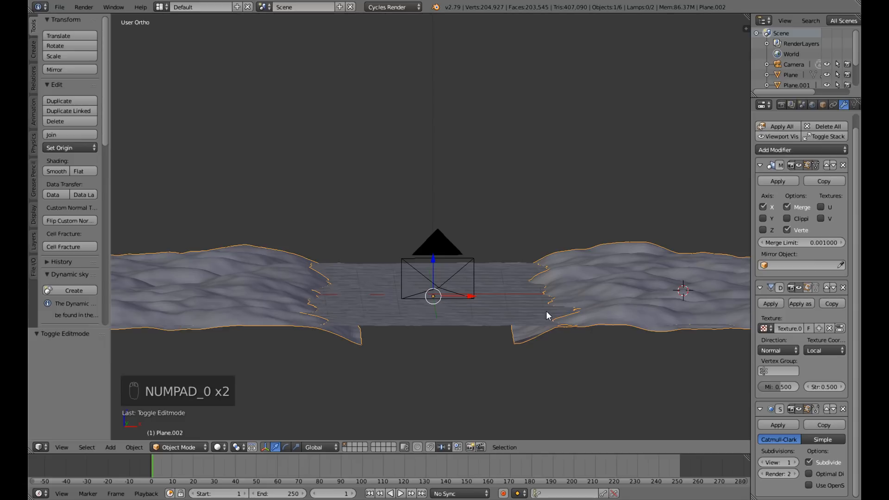
mouse_move(576, 287)
middle_mouse_down()
mouse_move(537, 343)
mouse_move(576, 294)
middle_mouse_up()
scroll(577, 294, "down", 3)
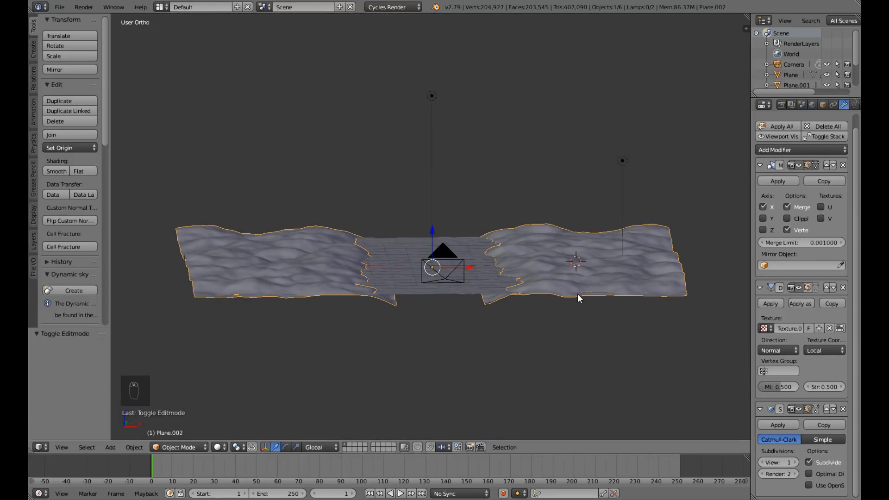
key("F9")
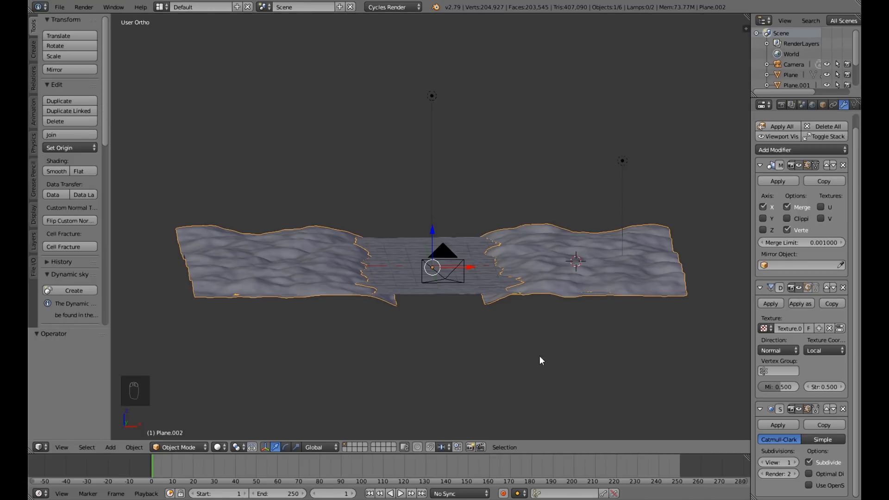
Switch to the empty second layer, reset the 3D cursor to the world centre and add a plane there.
left_click(349, 445)
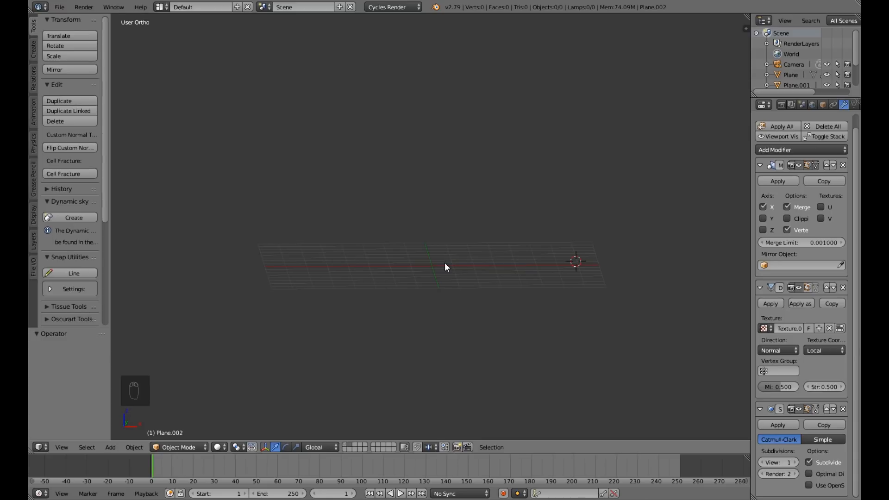
key("shift+c")
key("shift+a")
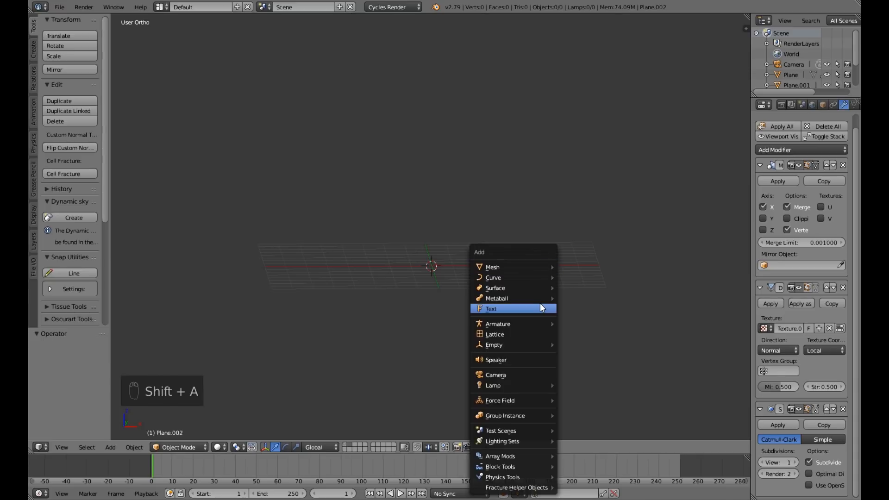
mouse_move(524, 264)
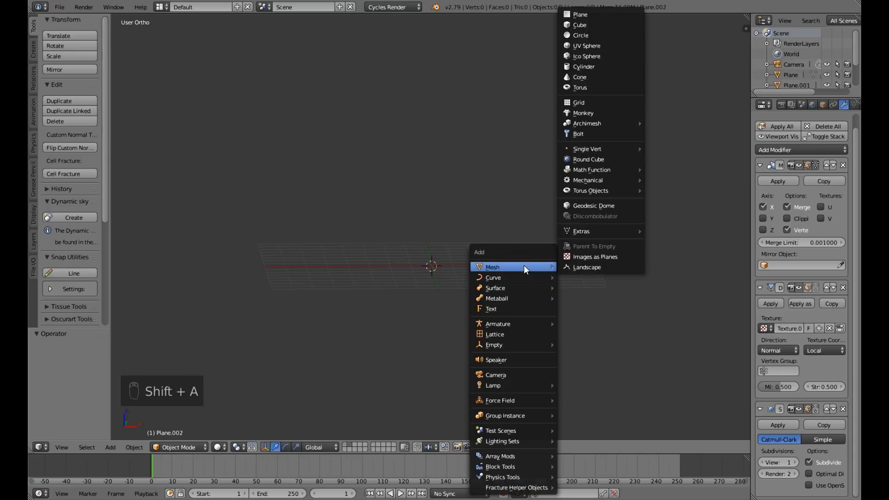
left_click(593, 15)
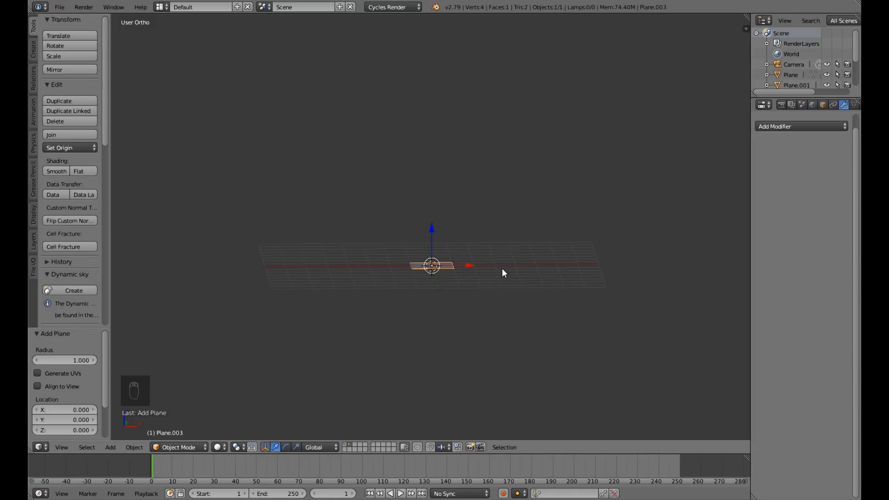
Scale the new plane along X into a long strip about six times its original width.
left_click_drag(471, 265, 591, 265)
middle_click_drag(576, 339, 536, 329)
left_click_drag(473, 260, 489, 260)
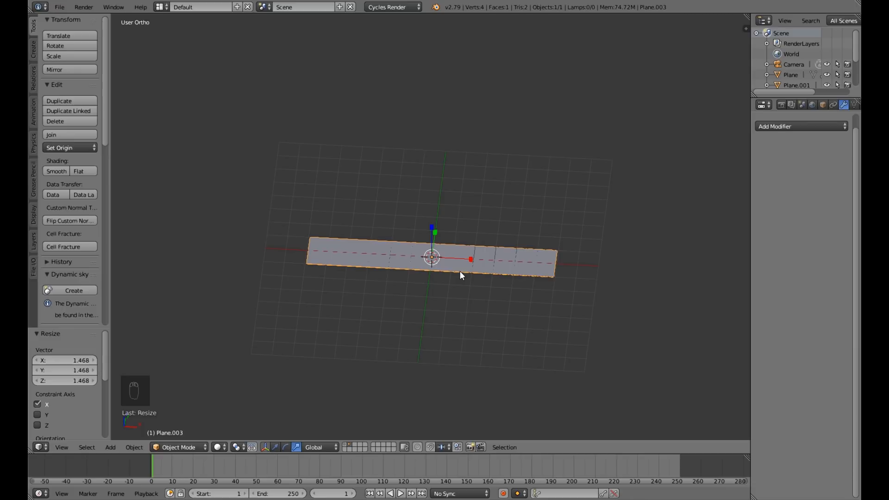
Cut 11 evenly spaced edge loops across the strip in edit mode, without sliding them.
key("Tab")
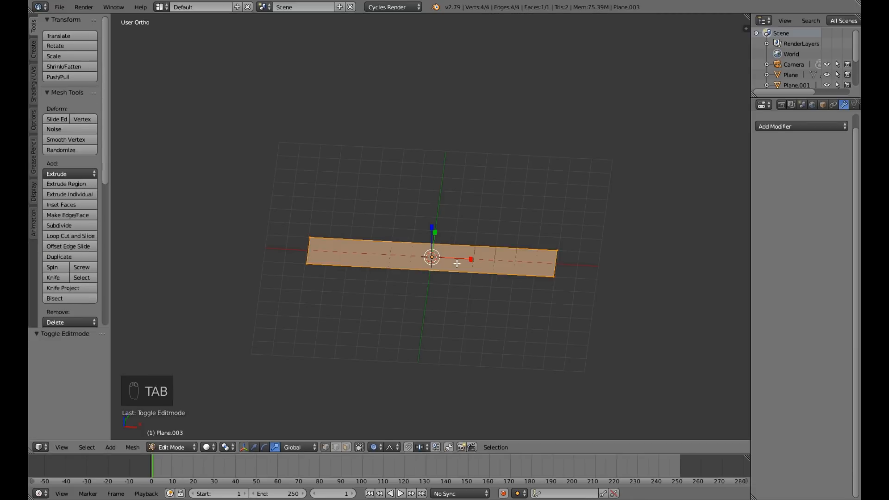
key("ctrl+r")
scroll(456, 263, "up", 9)
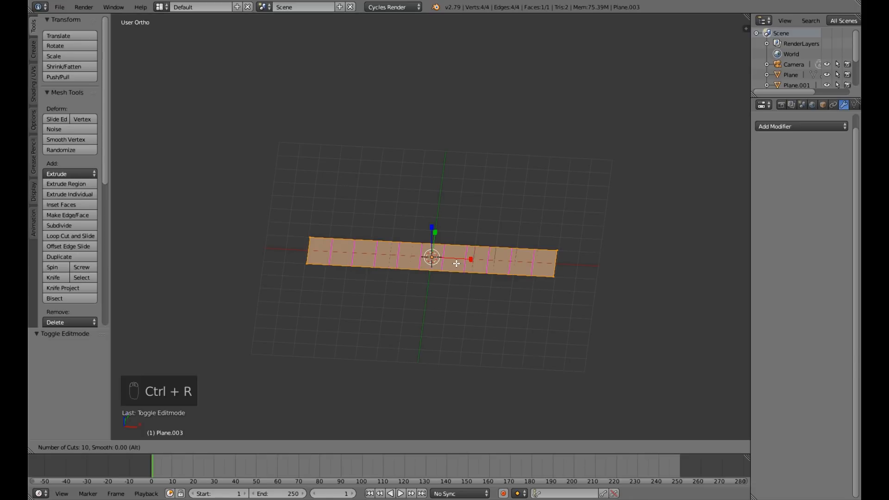
left_click(457, 263)
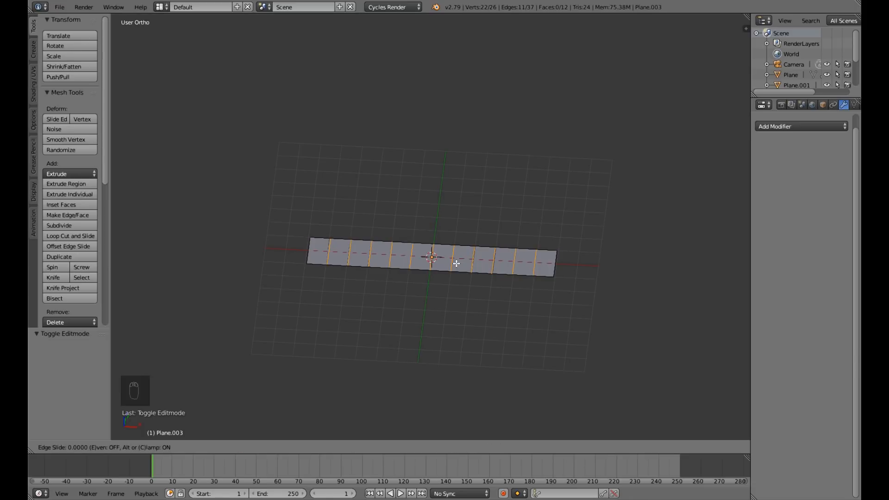
right_click(457, 264)
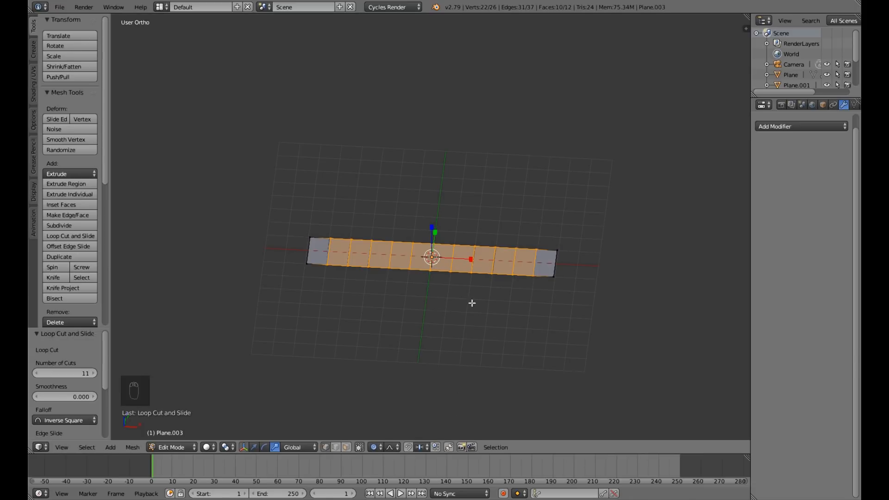
In edge selection mode, raise the strip's middle cross edge about 1.84 units along Z using smooth proportional editing with a size of about 8.1.
left_click(254, 447)
right_click(431, 257, "alt")
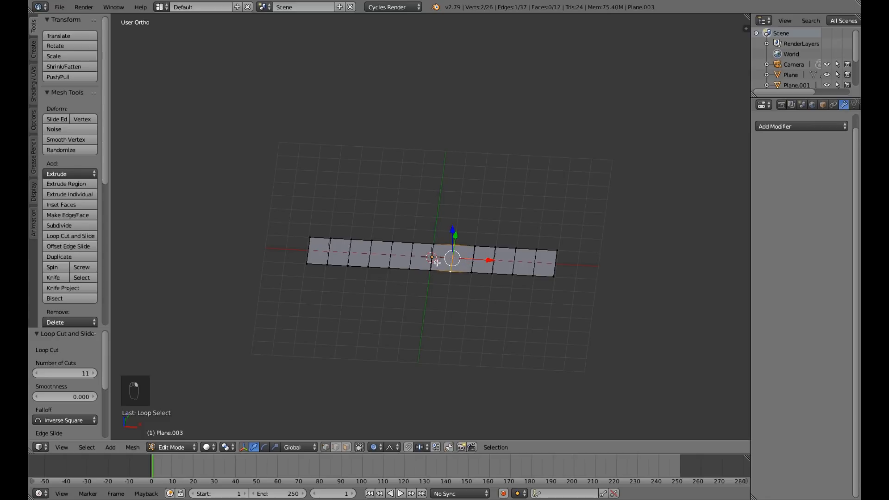
left_click(335, 445)
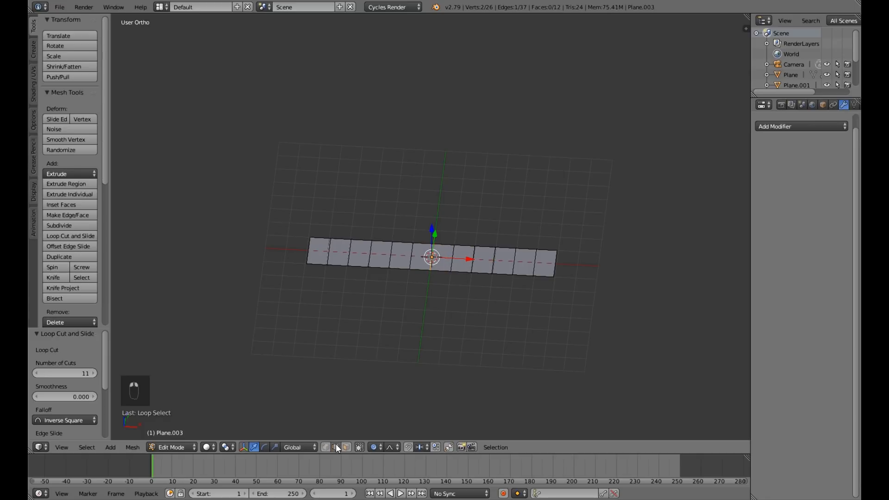
right_click(460, 256)
right_click(433, 255)
key("KP_1")
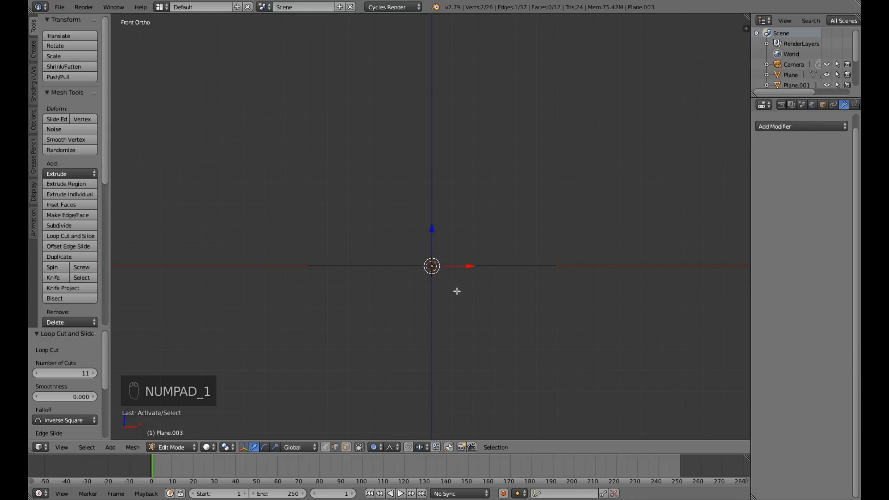
left_click_drag(432, 232, 432, 215)
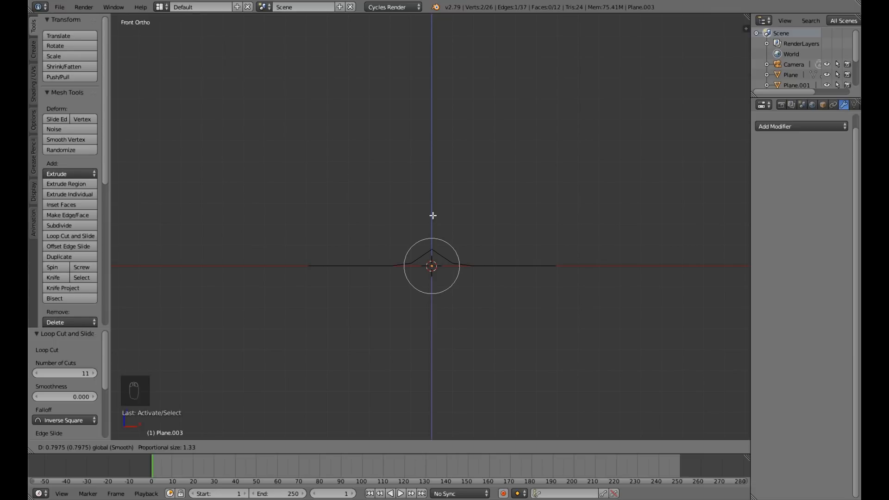
scroll(432, 215, "down", 6)
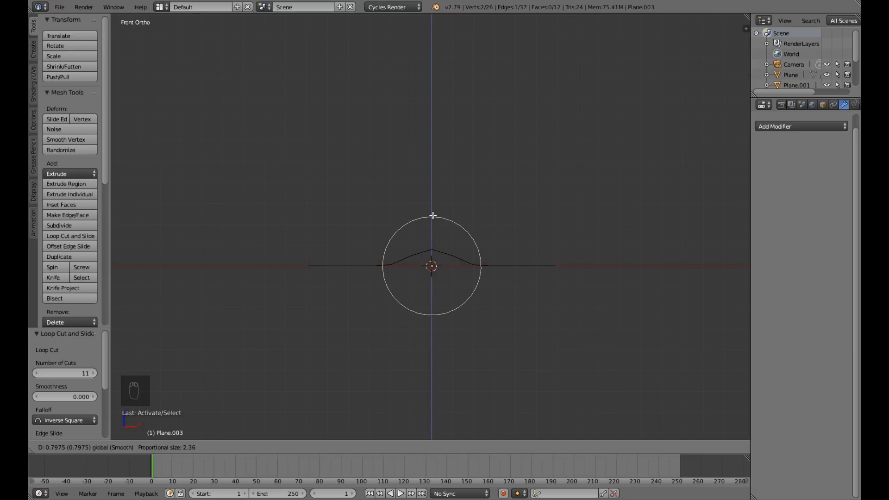
scroll(432, 214, "down", 9)
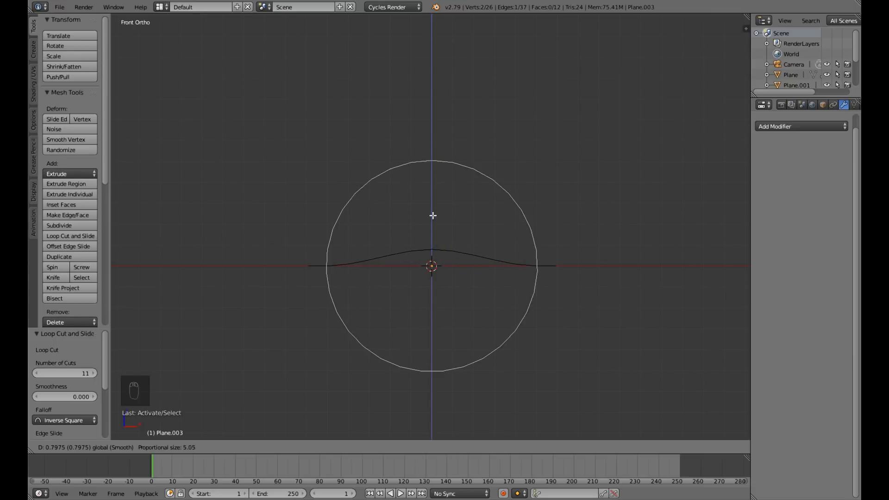
scroll(429, 203, "down", 2)
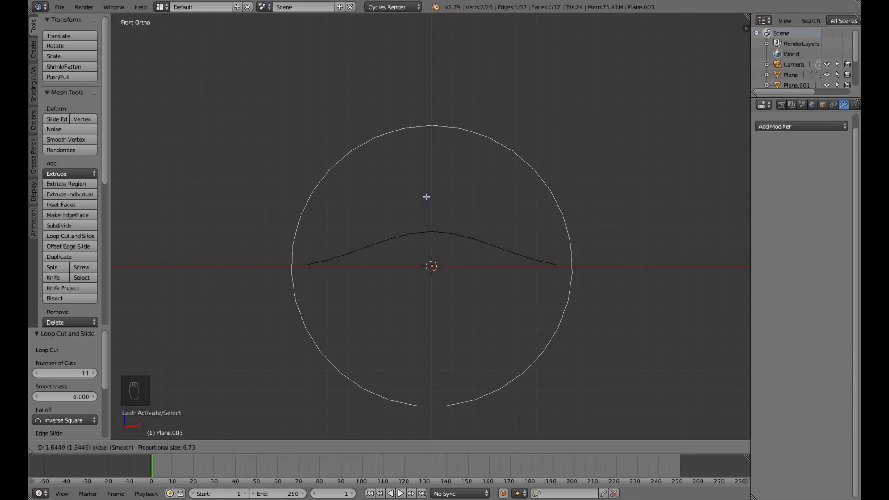
scroll(425, 193, "down", 1)
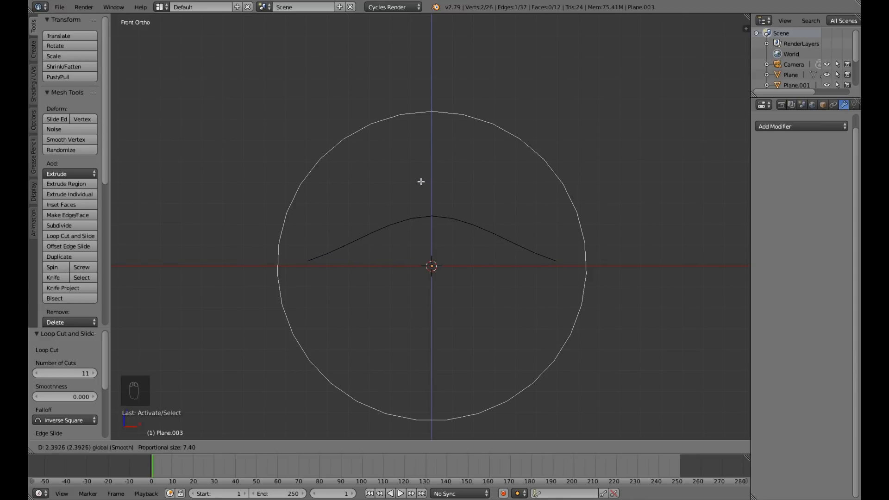
scroll(421, 181, "down", 1)
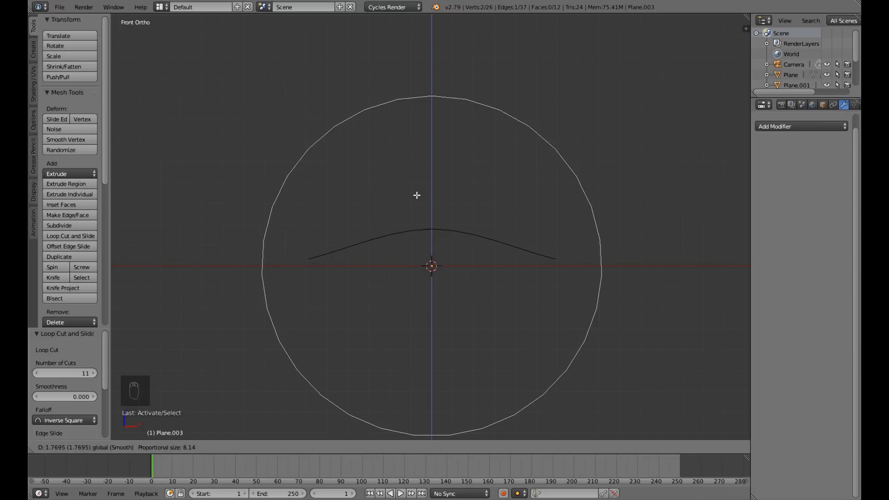
left_click(415, 193)
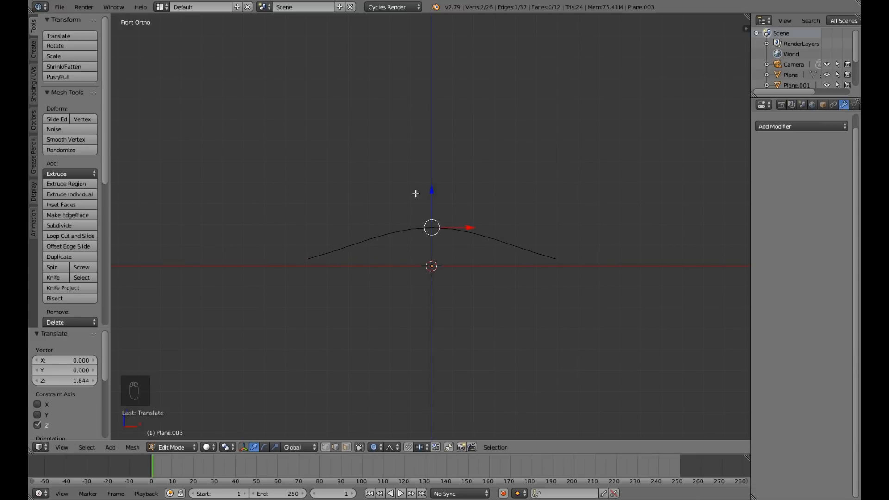
Disable proportional editing and extrude both long side edge loops of the arched strip along Z.
middle_click_drag(381, 306, 387, 330)
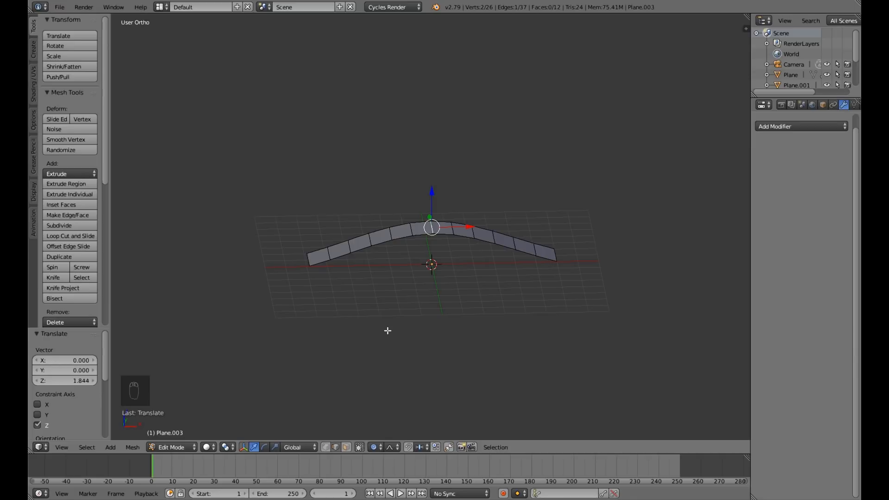
key("o")
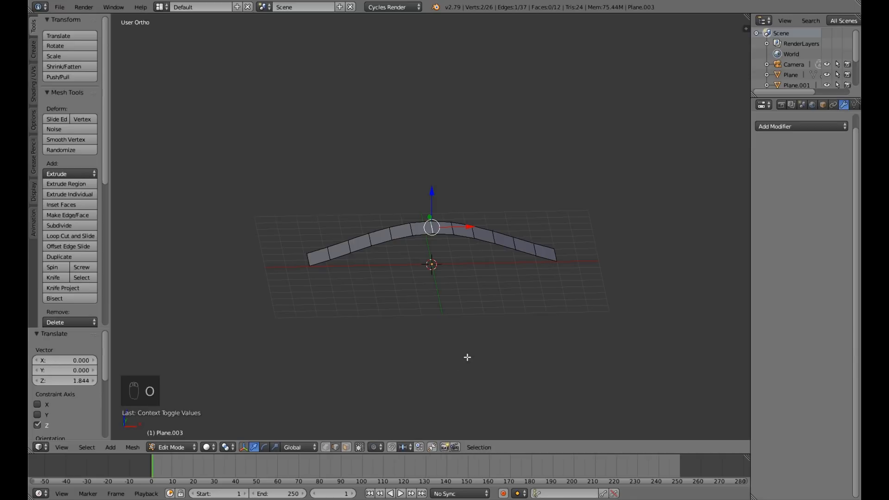
scroll(410, 255, "up", 2)
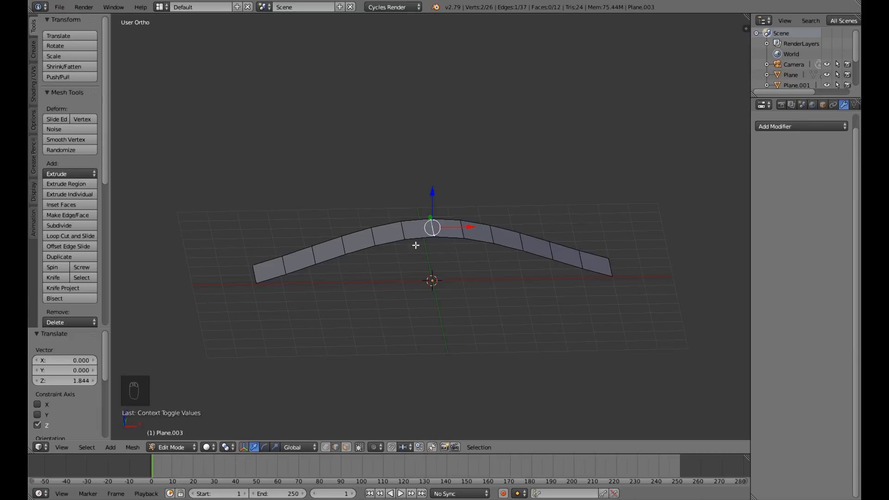
right_click(357, 251, "alt")
middle_click_drag(360, 289, 385, 283)
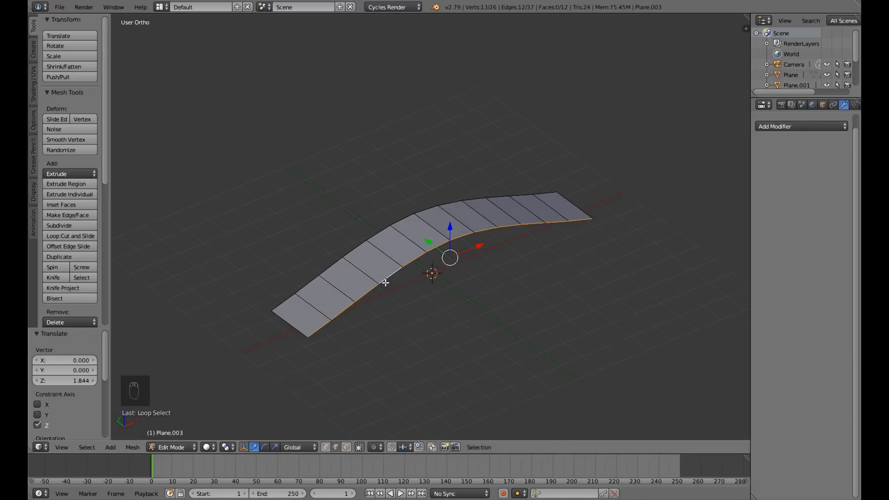
right_click(356, 248, "alt+shift")
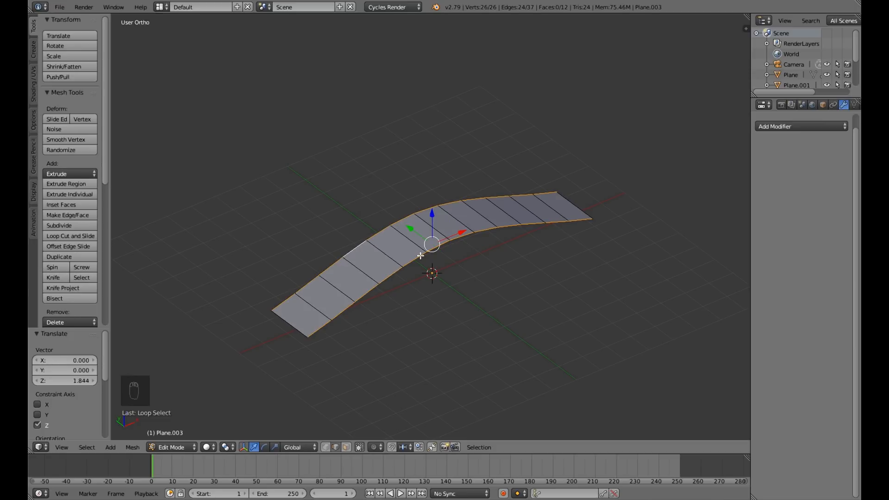
key("KP_1")
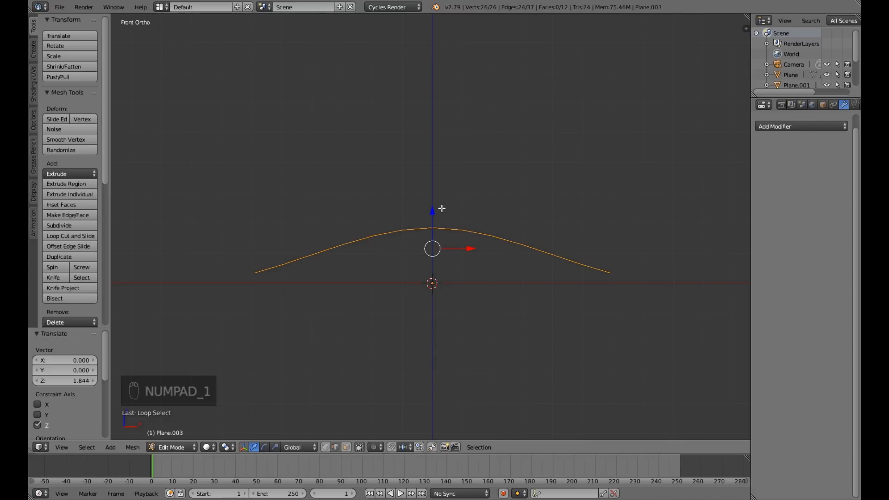
key("e")
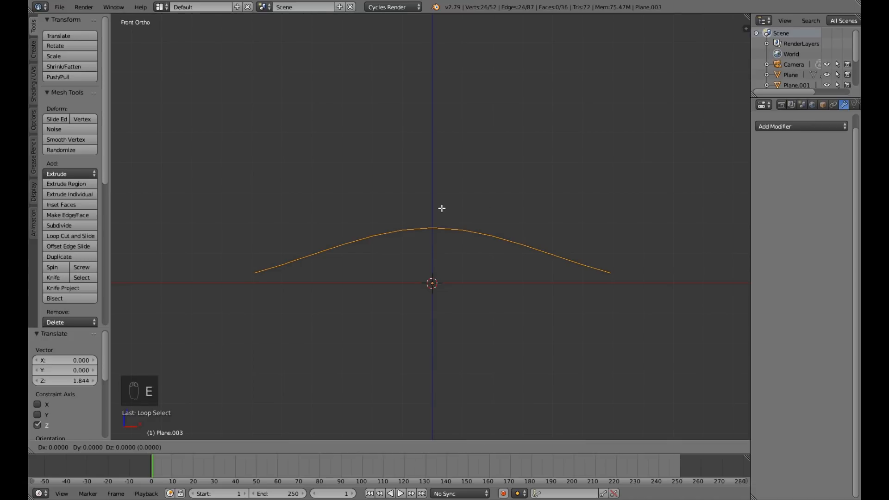
key("z")
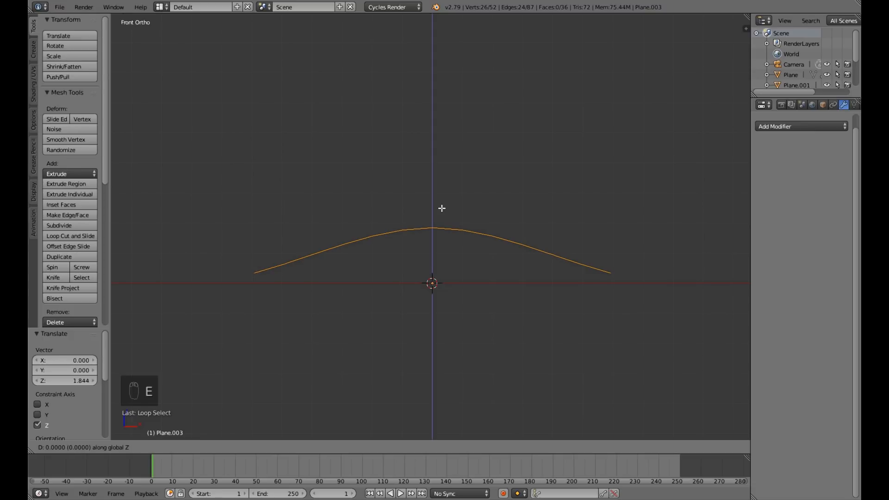
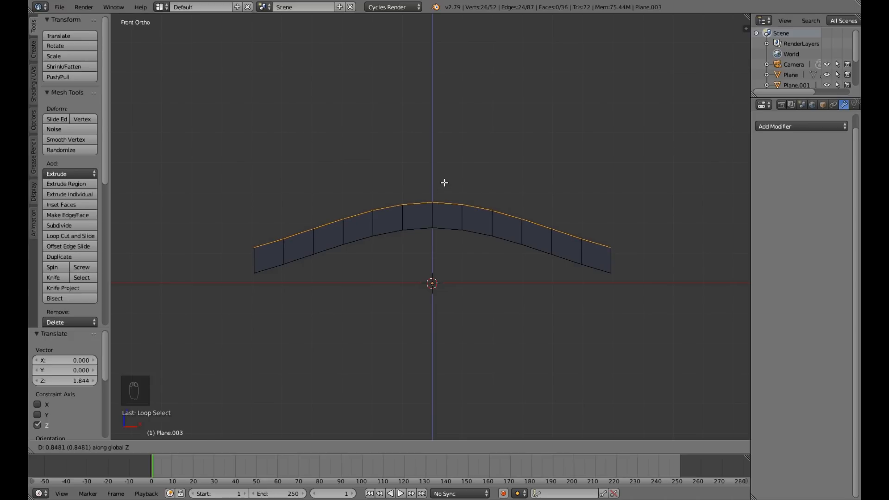
Extrude the strip's side edges about 0.85 units along Z, and lower the new edges by about 0.14 units along Z.
left_click(445, 183)
middle_click_drag(359, 275, 413, 238)
left_click_drag(435, 186, 435, 196)
Add two lengthwise loop cuts along the strip's floor, each slid close to one of the raised sides.
middle_click_drag(435, 290, 440, 215)
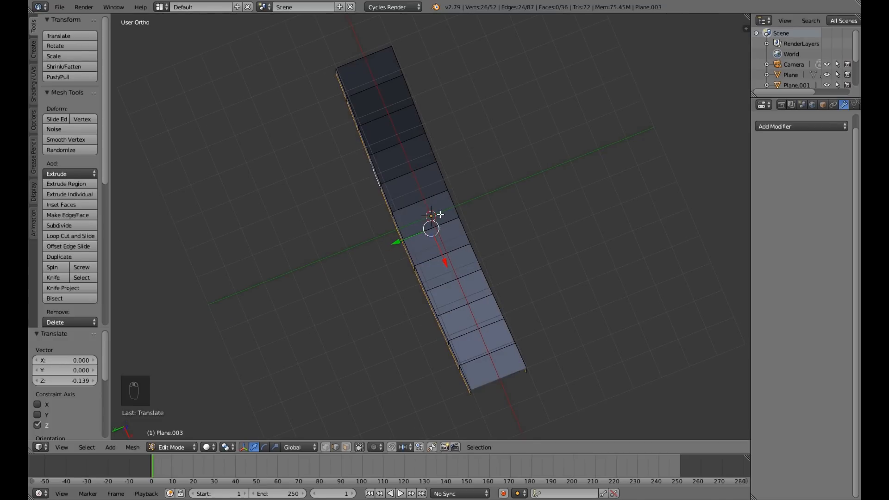
key("ctrl+r")
left_click(438, 214)
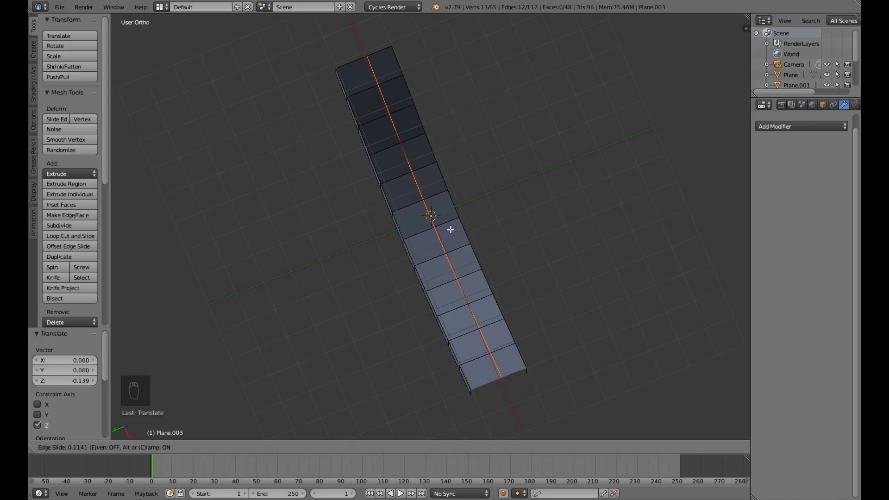
left_click(476, 227)
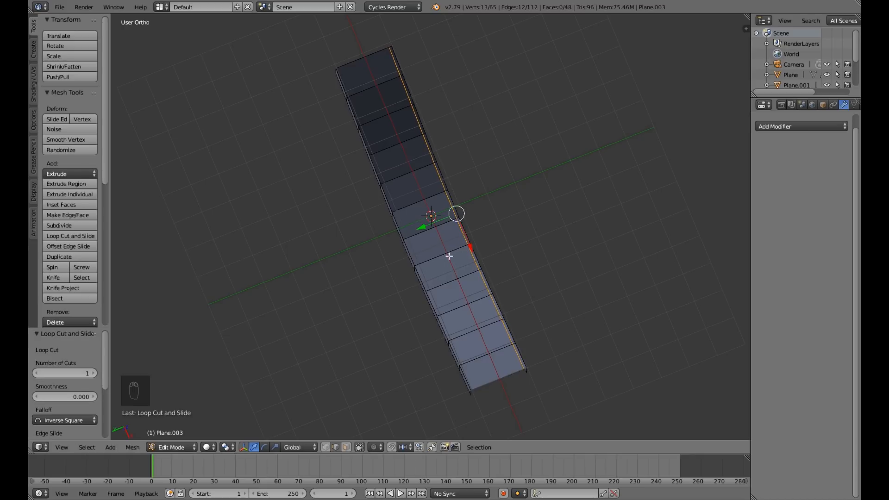
key("ctrl+r")
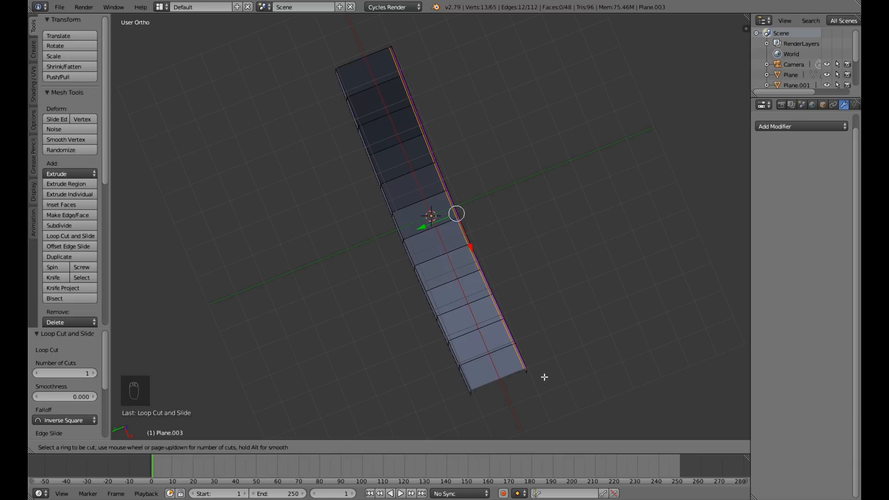
key("Escape")
middle_click_drag(453, 380, 532, 350)
key("ctrl+r")
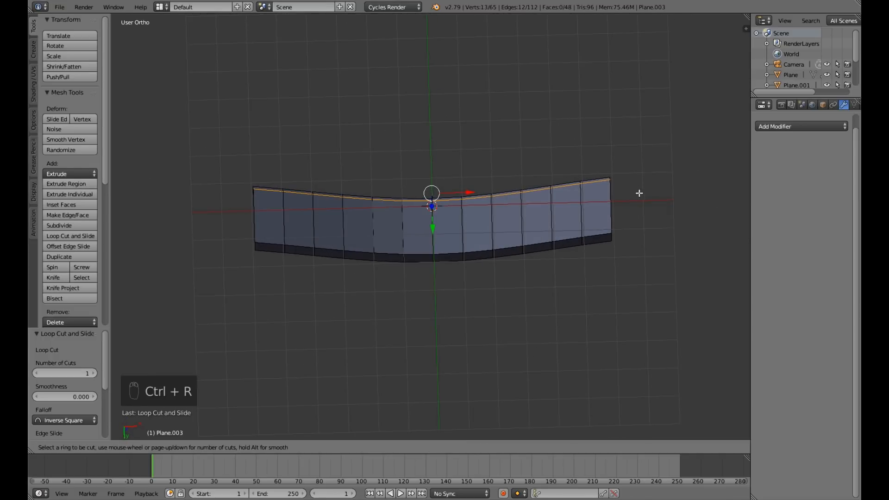
left_click(606, 210)
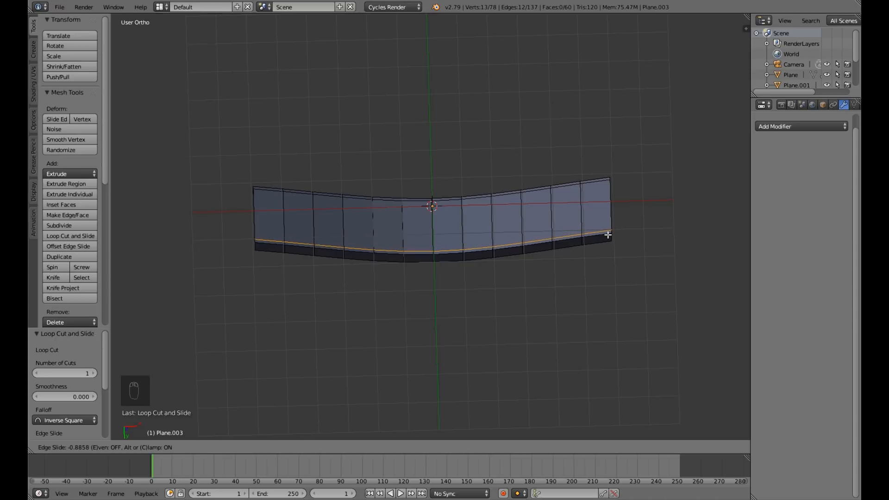
left_click(608, 235)
Add two lengthwise loop cuts to the near raised side, one close to its upper edge and one close to its lower edge.
middle_click_drag(630, 265, 627, 372)
key("ctrl+r")
left_click(589, 251)
left_click(592, 246)
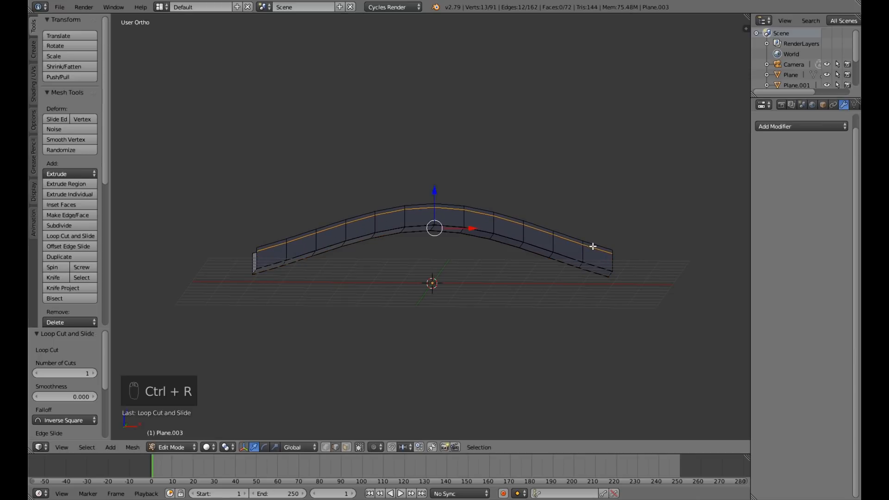
key("ctrl+r")
left_click(611, 262)
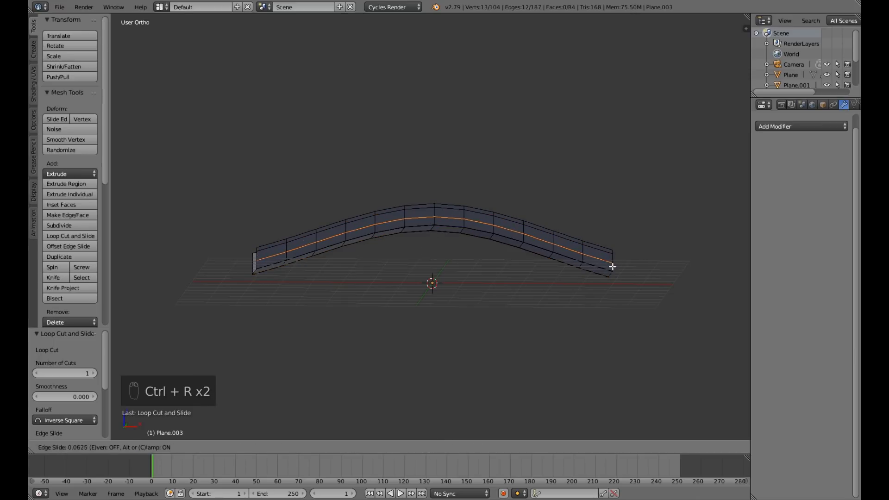
left_click(612, 270)
Add two lengthwise loop cuts to the opposite raised side, close to its upper and lower edges.
middle_click_drag(274, 301, 505, 299)
key("ctrl+r")
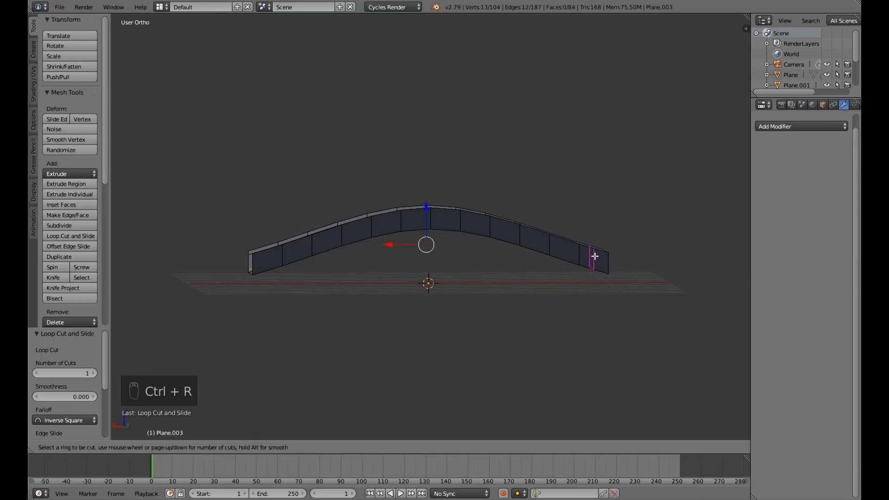
left_click(614, 259)
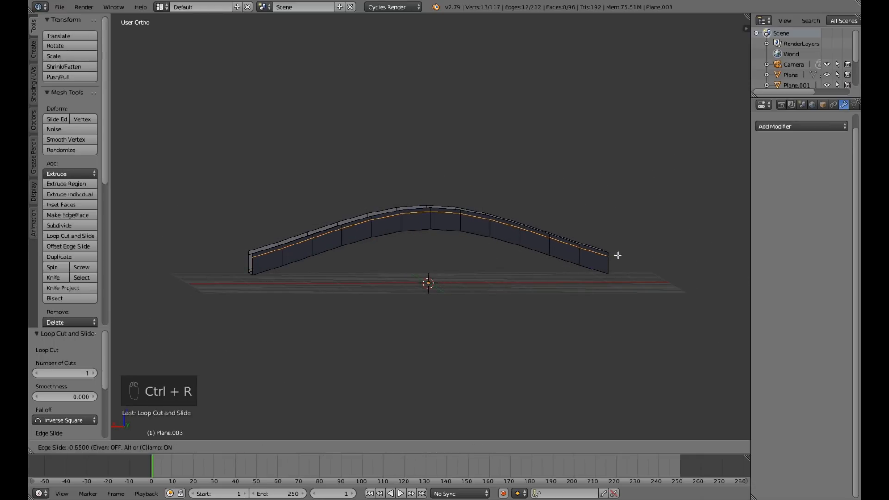
left_click(618, 273)
key("ctrl+r")
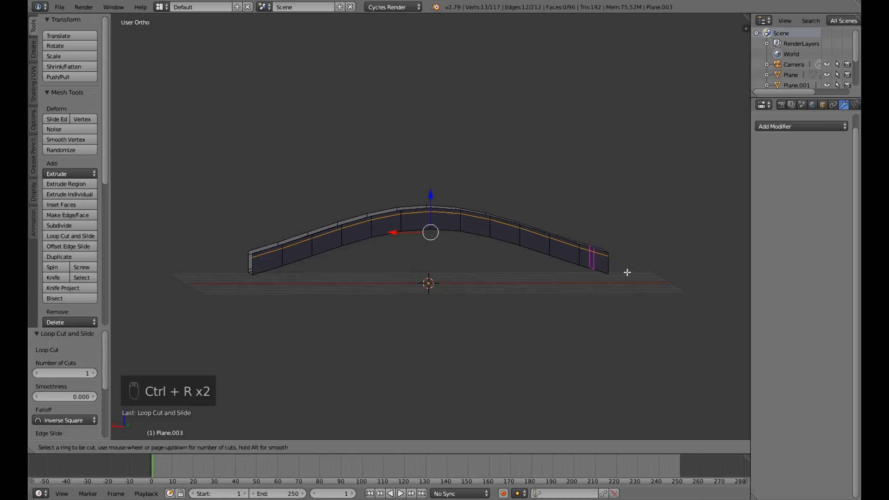
left_click(612, 268)
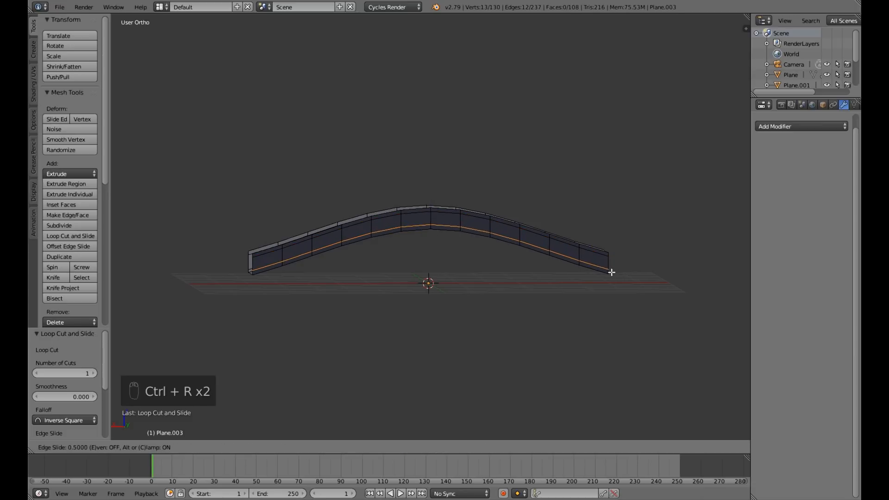
left_click(610, 281)
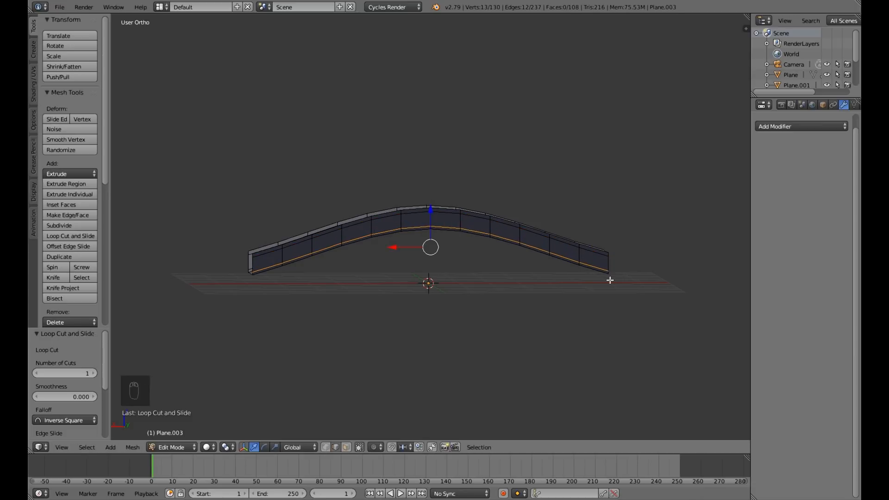
Add a crosswise loop cut at each end of the arched strip, slid close to the end edges.
key("ctrl+r")
left_click(602, 258)
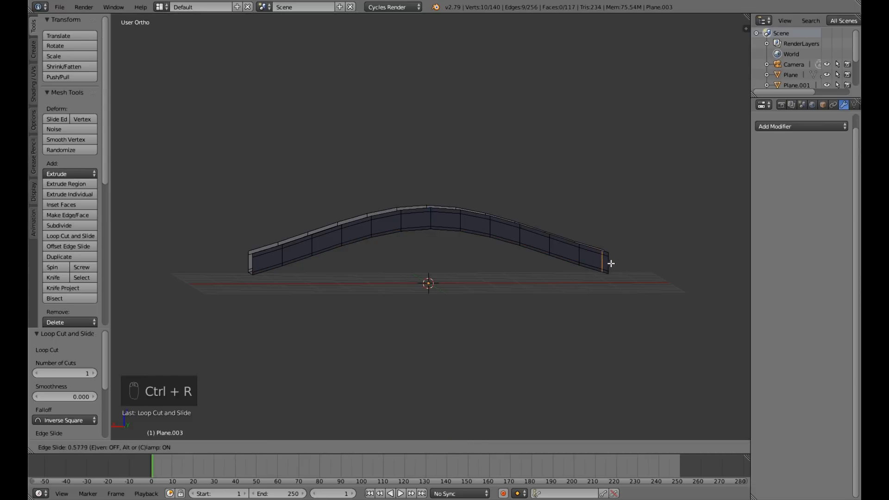
left_click(612, 264)
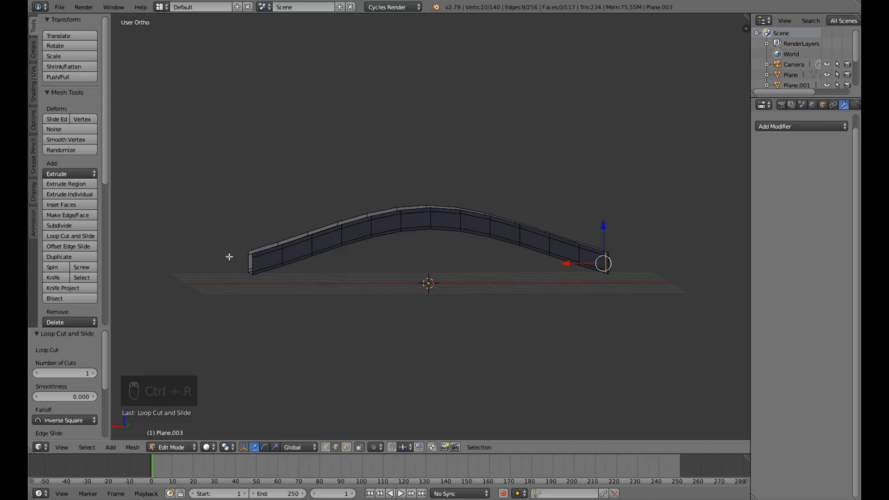
key("ctrl+r")
left_click(260, 266)
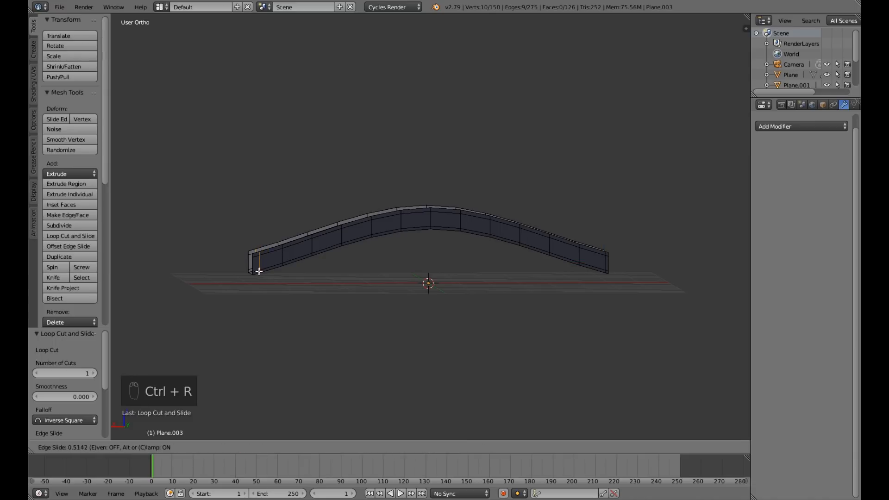
left_click(256, 273)
Leave edit mode and add a Solidify modifier to the arched strip.
middle_click_drag(284, 282, 263, 296)
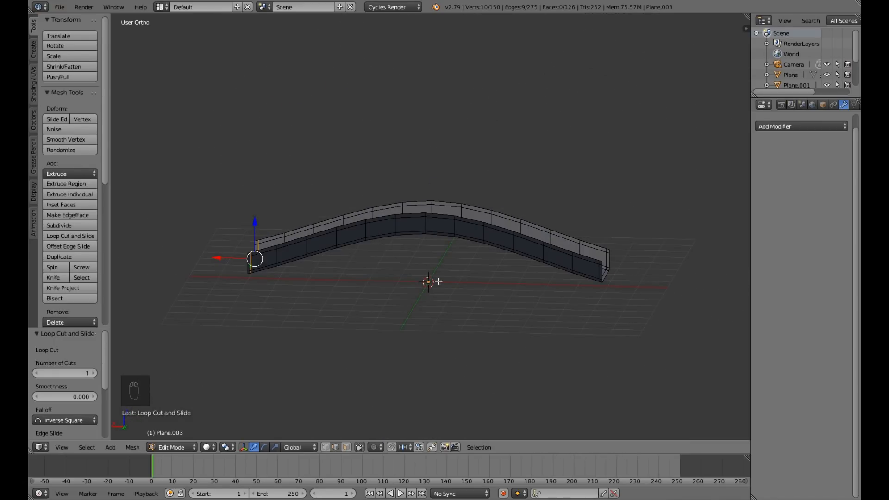
middle_click_drag(472, 282, 554, 294)
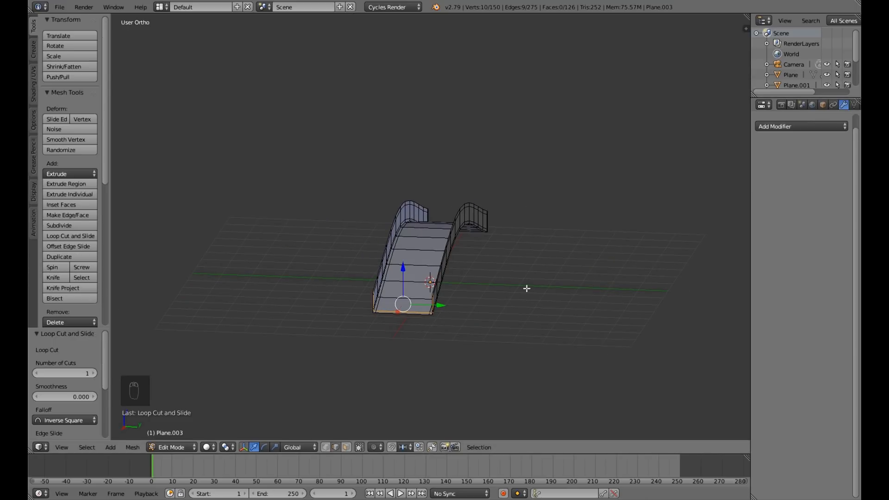
key("Tab")
middle_click_drag(527, 291, 425, 284)
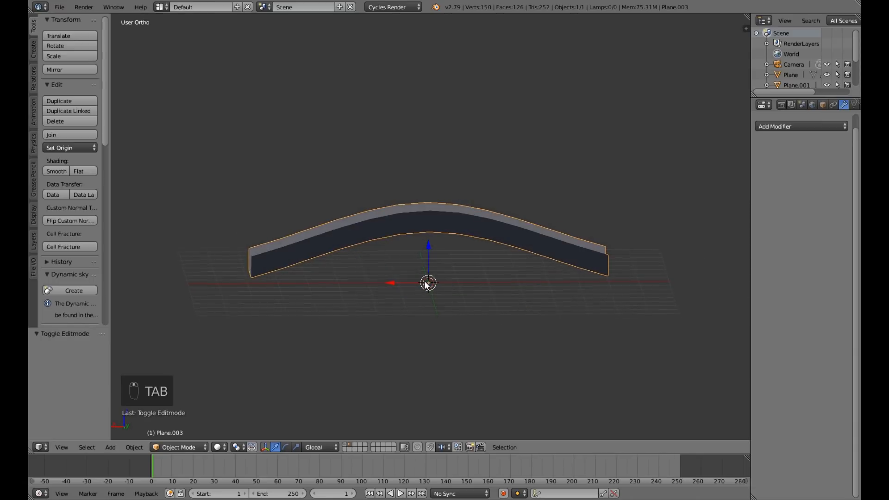
left_click(807, 126)
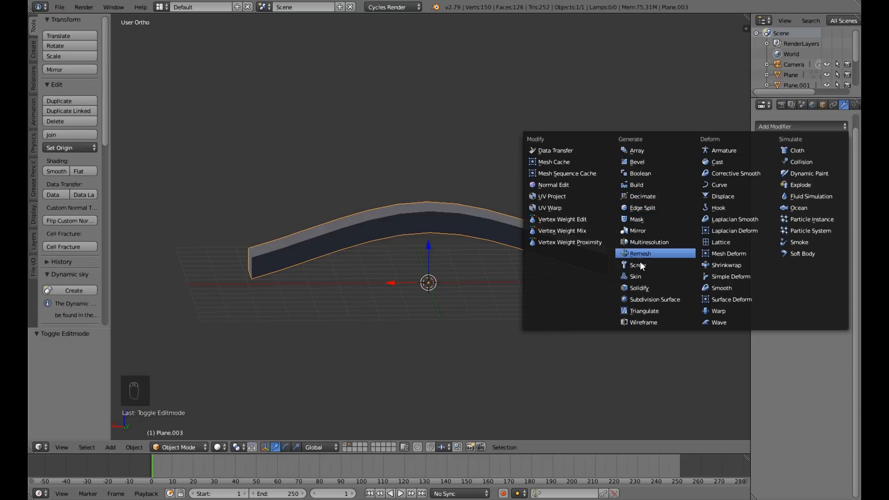
left_click(649, 283)
Compare the strip with the Solidify modifier hidden and shown in the viewport.
mouse_move(507, 266)
middle_mouse_down()
mouse_move(620, 270)
mouse_move(590, 281)
mouse_move(569, 277)
middle_mouse_up()
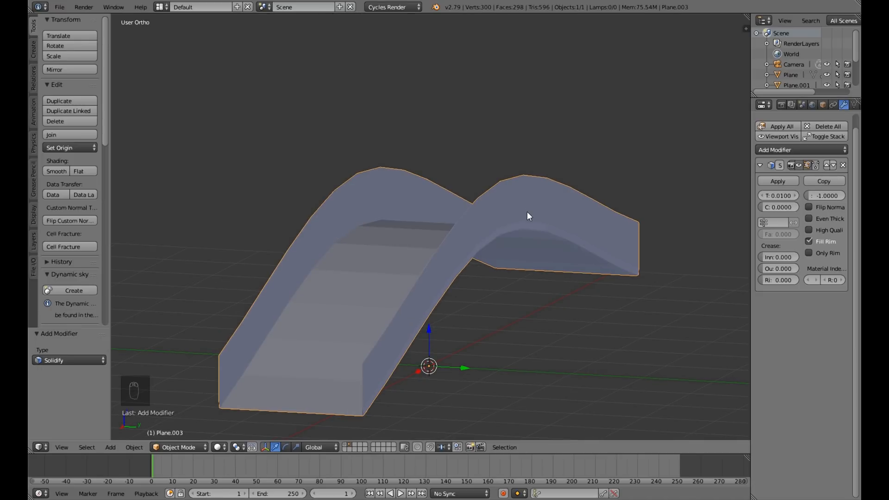
left_click(796, 166)
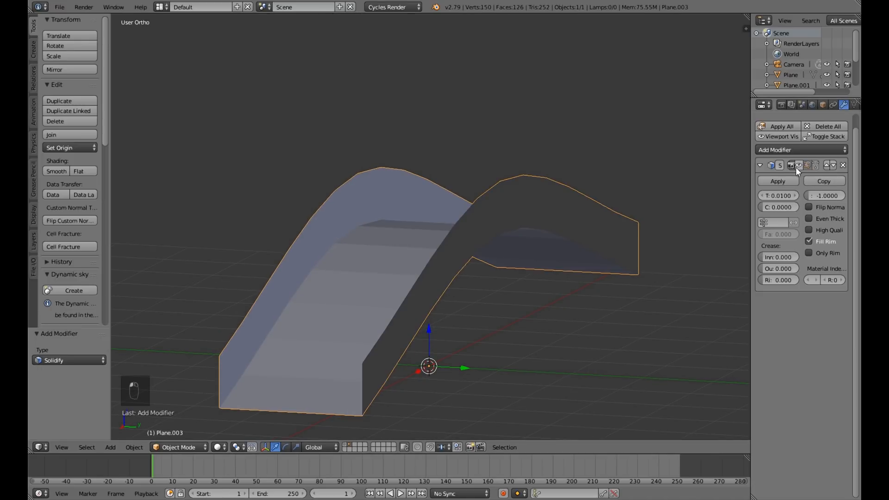
mouse_move(507, 284)
middle_mouse_down()
mouse_move(467, 300)
mouse_move(486, 355)
mouse_move(529, 291)
mouse_move(557, 286)
mouse_move(460, 285)
mouse_move(510, 291)
middle_mouse_up()
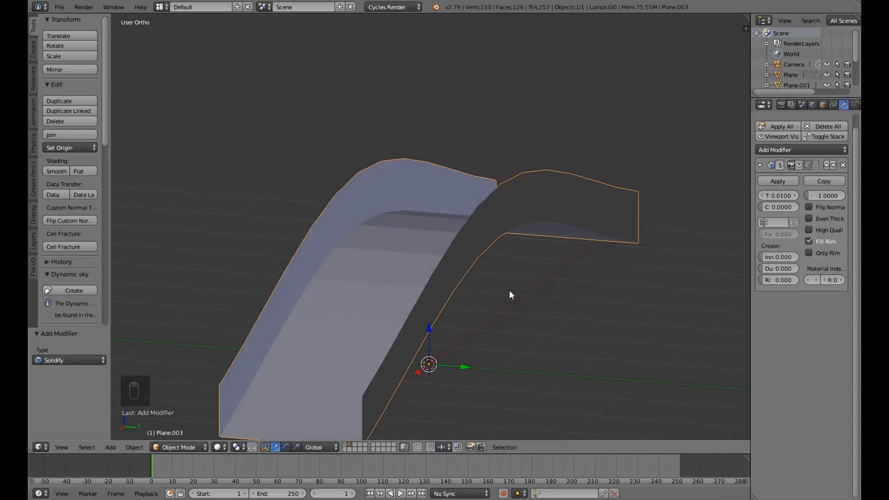
left_click(801, 167)
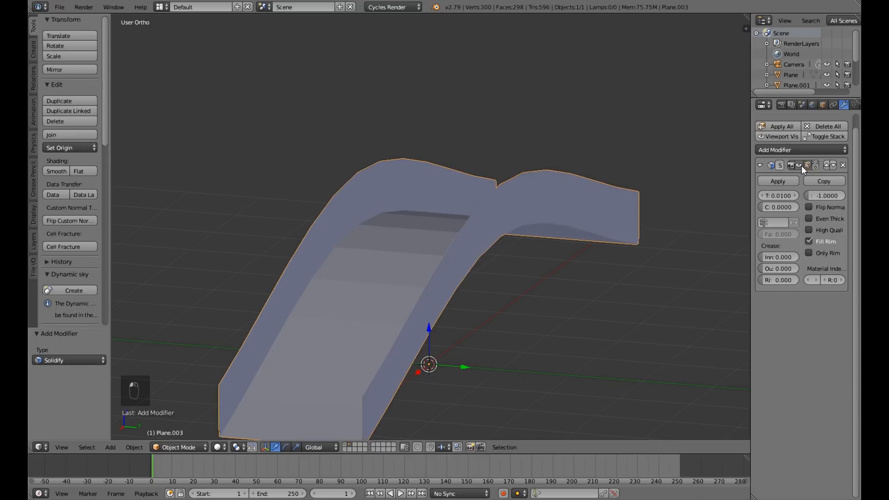
scroll(551, 297, "down", 4)
Set the Solidify thickness to about 0.213.
mouse_move(545, 298)
middle_mouse_down()
mouse_move(582, 296)
mouse_move(537, 290)
middle_mouse_up()
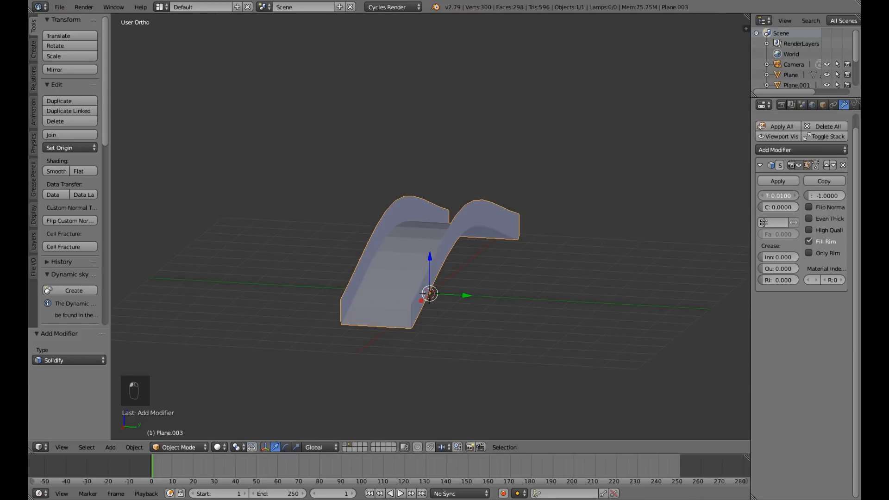
left_click_drag(777, 195, 819, 195)
middle_click_drag(586, 254, 512, 250)
middle_click_drag(580, 288, 620, 286)
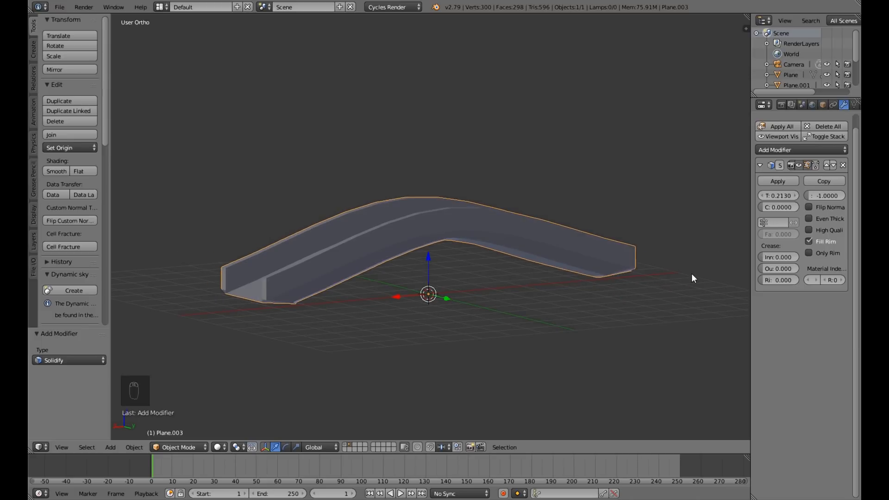
Add a Subdivision Surface modifier to the strip with 2 view subdivisions.
left_click(798, 149)
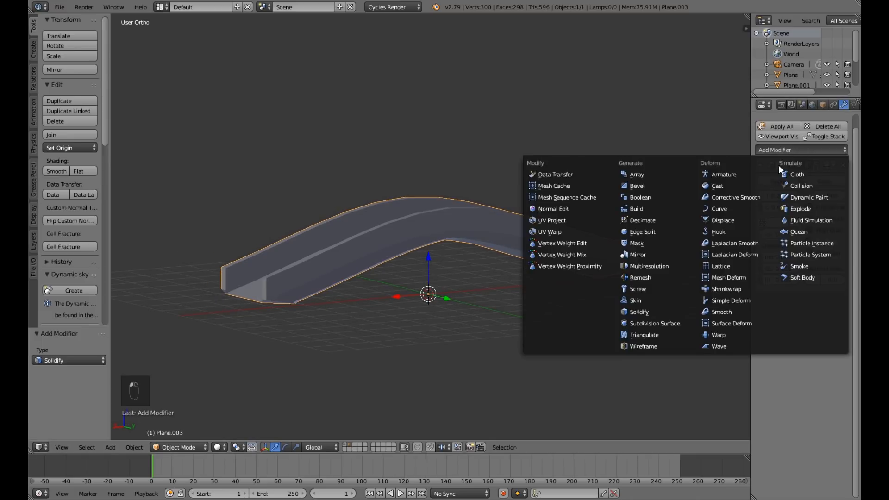
left_click(654, 322)
left_click(796, 355)
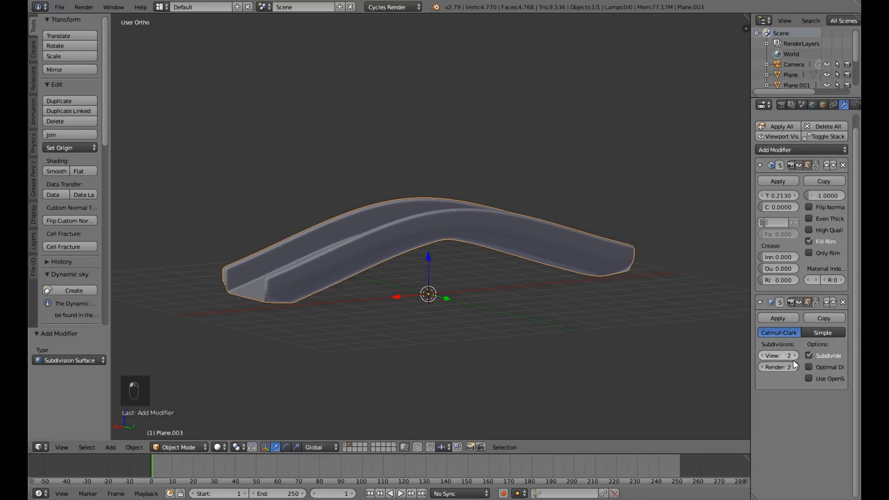
Set the Solidify thickness to about 0.191 and save the file over the existing one.
middle_click_drag(466, 328, 406, 311)
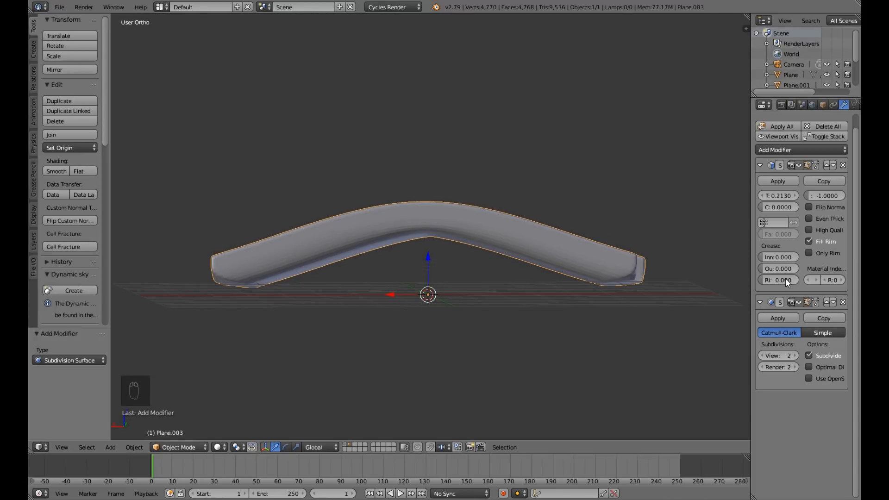
left_click_drag(778, 195, 773, 195)
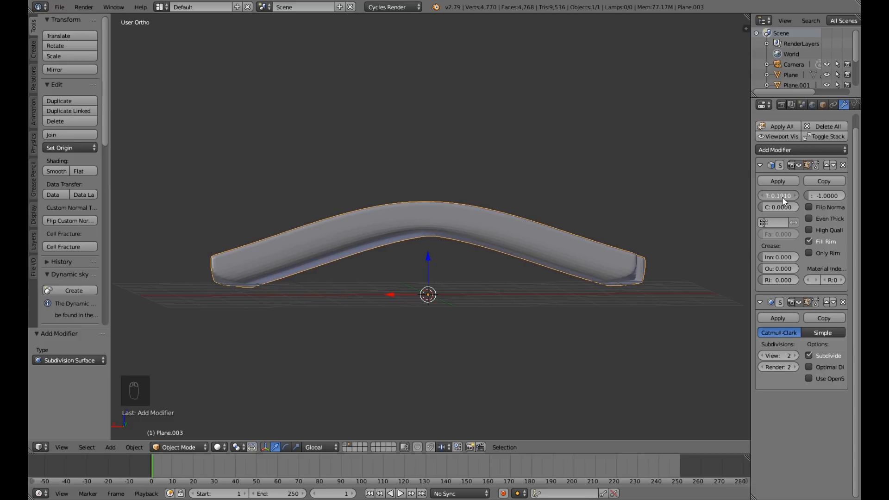
middle_click_drag(488, 291, 476, 315)
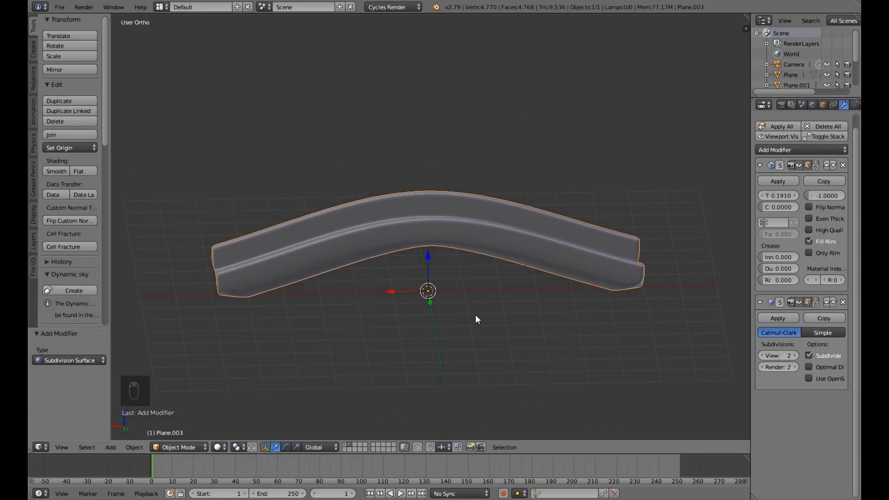
key("ctrl+s")
left_click(475, 315)
key("KP_1")
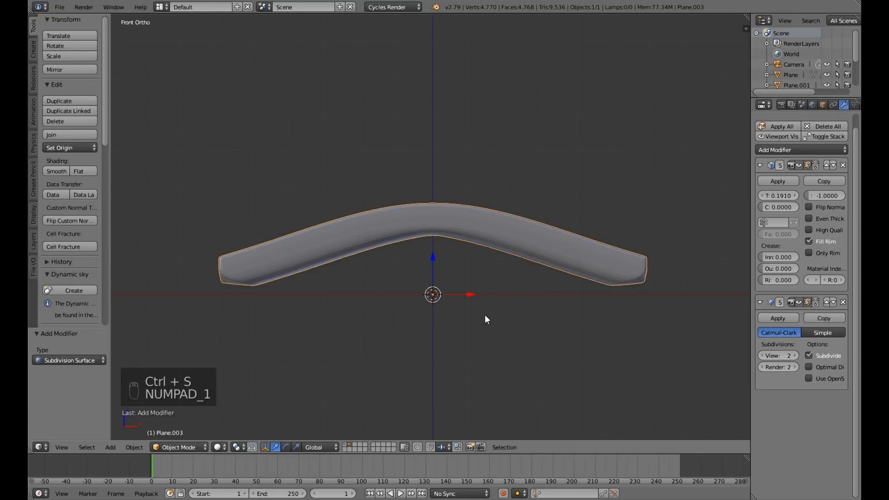
scroll(476, 329, "down", 3)
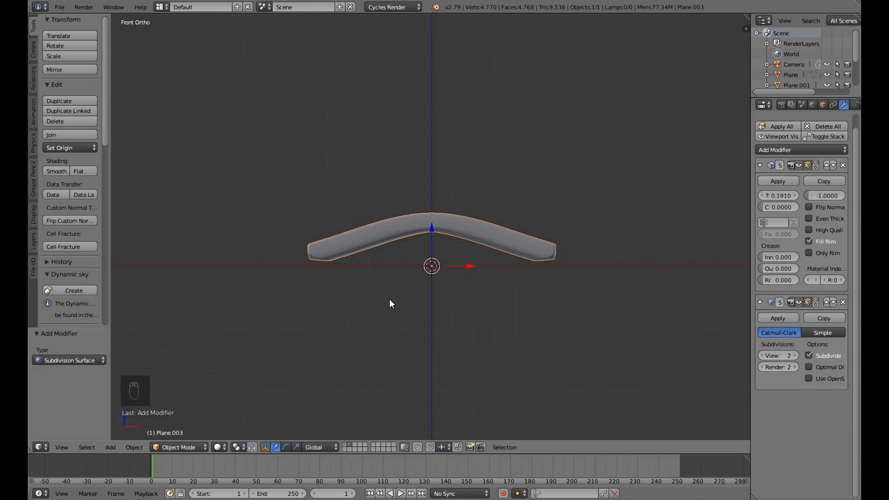
mouse_move(407, 238)
middle_mouse_down()
mouse_move(457, 263)
mouse_move(403, 240)
middle_mouse_up()
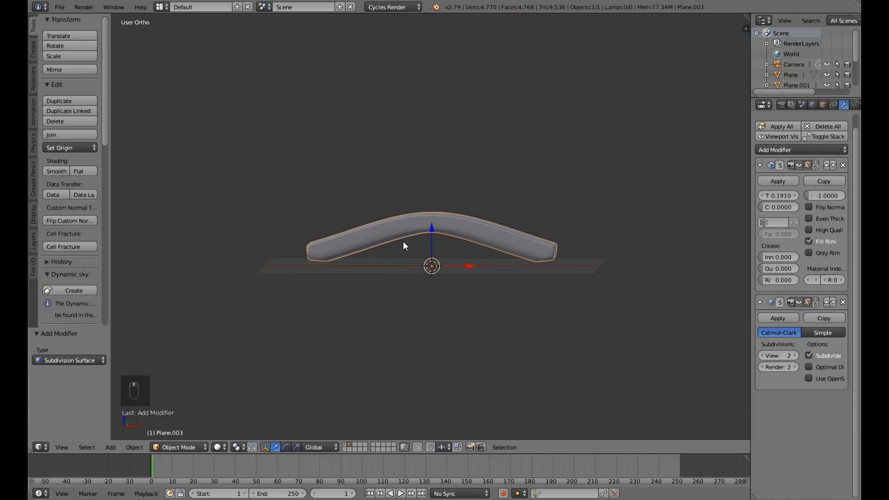
key("KP_1")
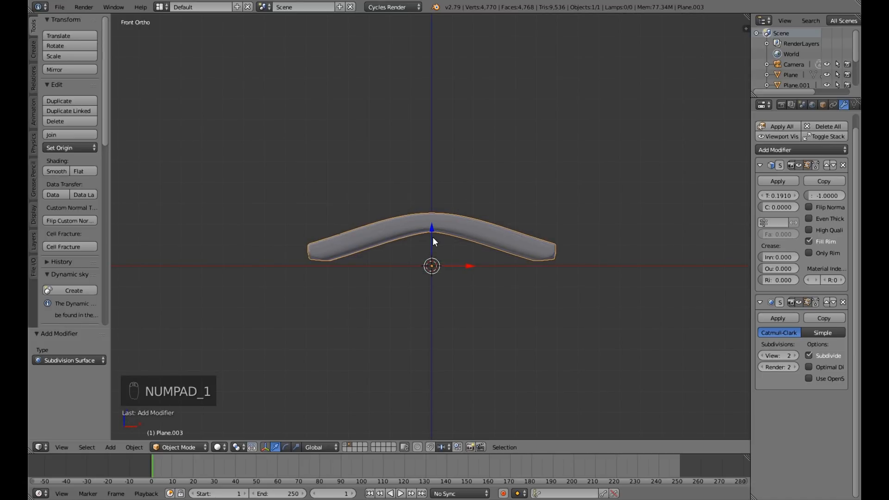
Select the bridge mesh's middle cross-section edge loop and lower it about 0.374 along Z with proportional editing over a wide radius.
key("Tab")
middle_click_drag(442, 236, 454, 290)
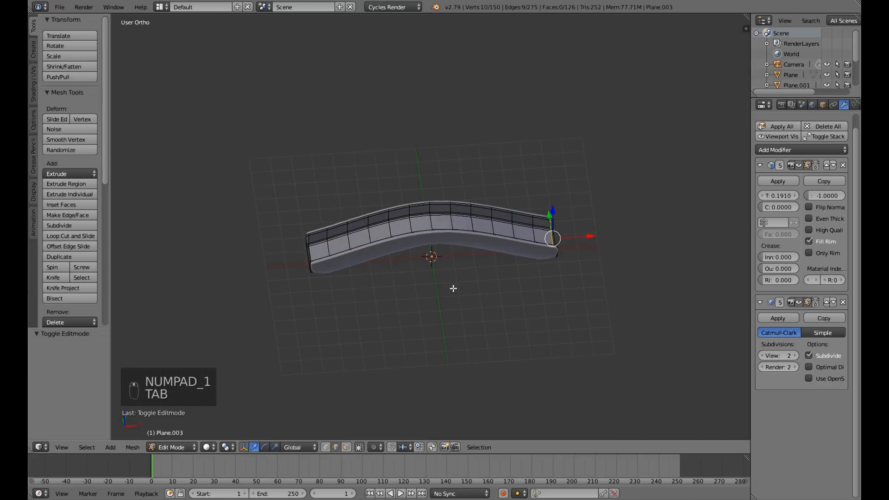
middle_click_drag(462, 259, 493, 300)
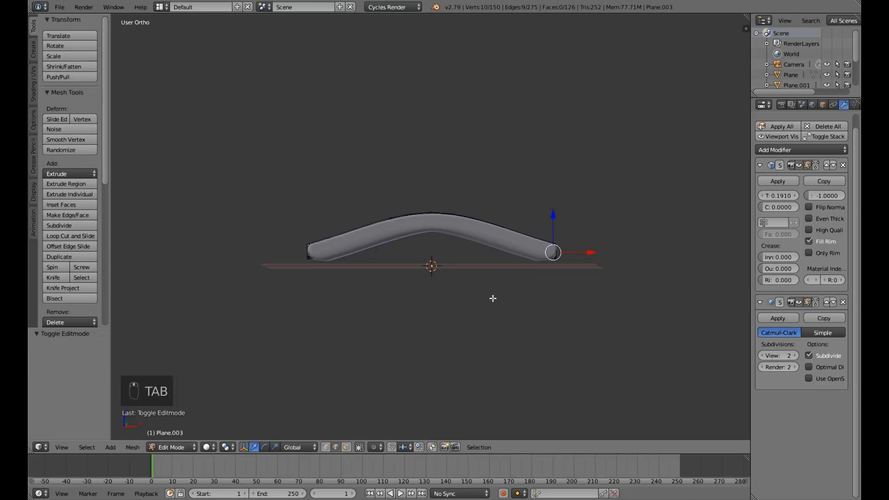
key("KP_1")
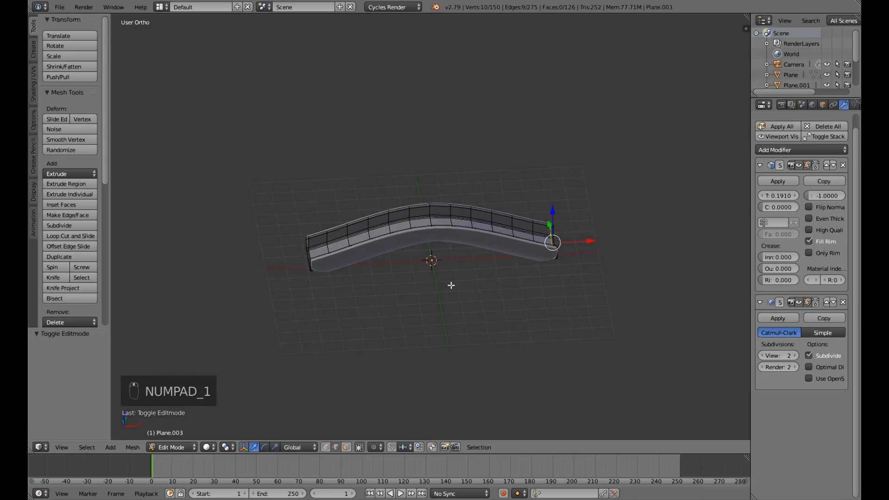
middle_click_drag(432, 223, 454, 221)
right_click(433, 223, "alt")
key("KP_1")
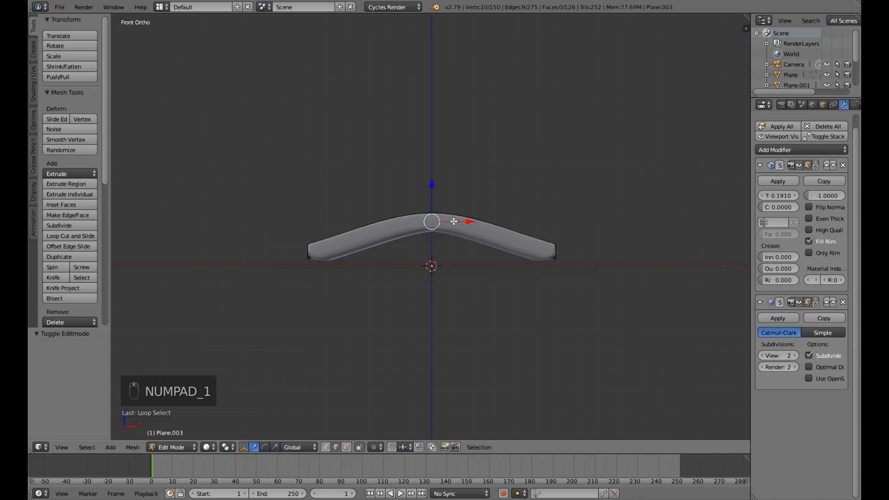
key("o")
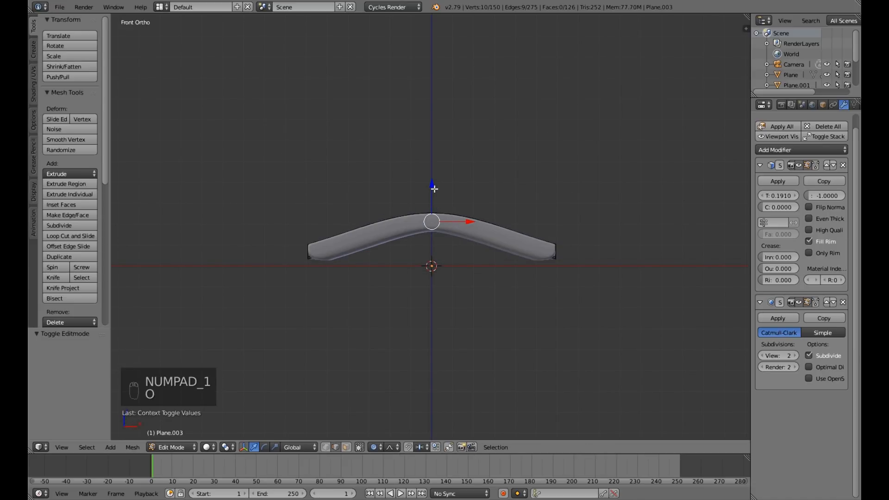
left_click_drag(433, 187, 431, 193)
scroll(432, 194, "up", 1)
scroll(433, 194, "up", 3)
scroll(430, 193, "up", 1)
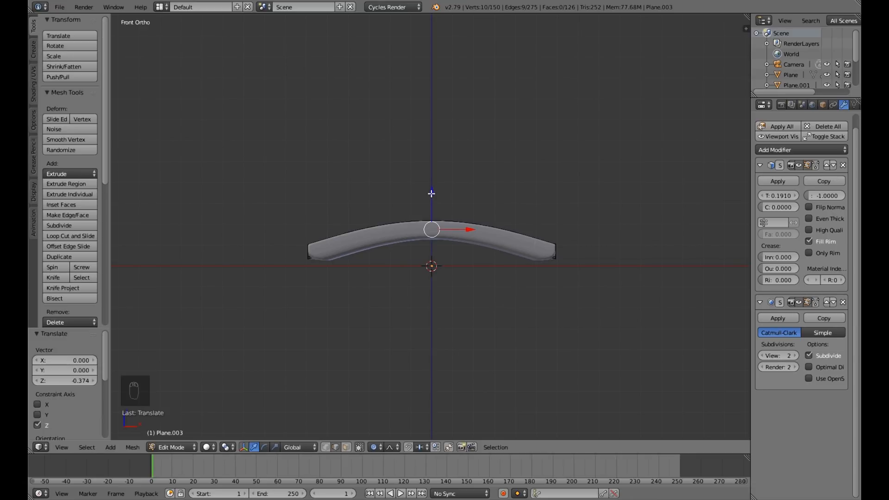
Return the bridge to Object Mode and save the file over the existing one.
middle_click_drag(430, 284, 428, 305)
key("Tab")
key("ctrl+s")
left_click(426, 302)
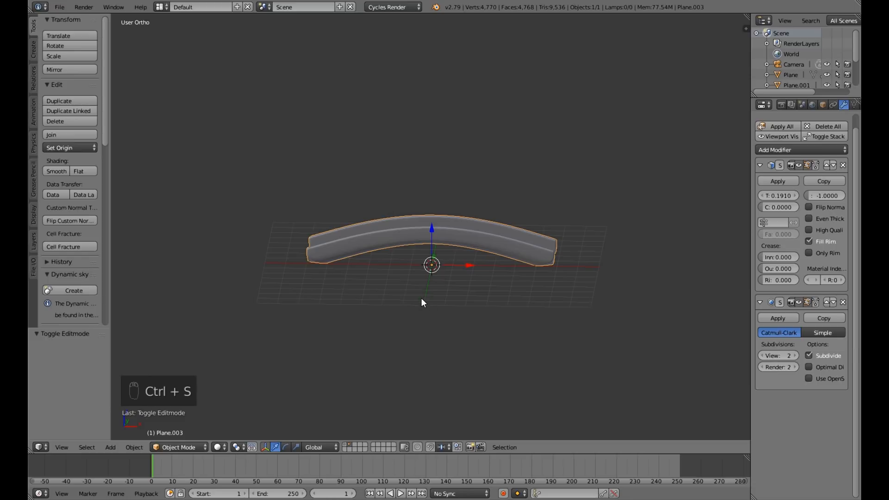
Apply the rotation and scale of the bridge object.
key("ctrl+a")
left_click(404, 329)
middle_click_drag(390, 303, 352, 277)
Scale the bridge along Z only by a factor of about 1.374 to heighten its arch.
key("KP_1")
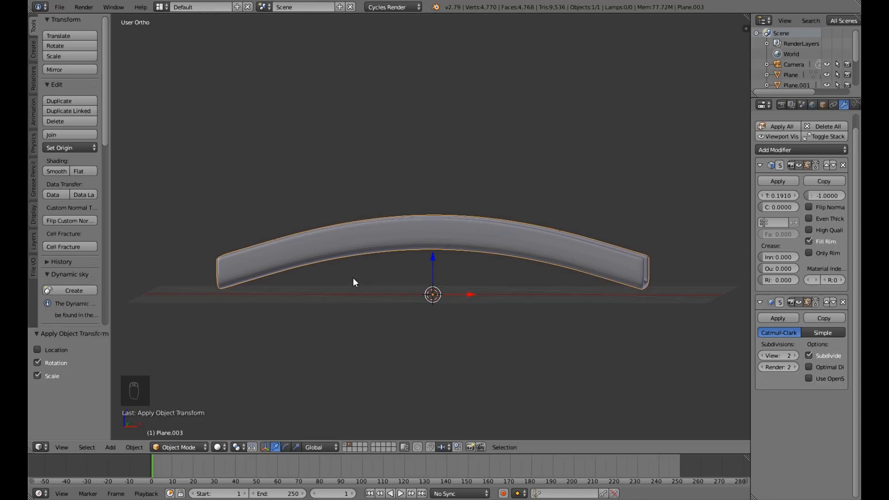
key("KP_1")
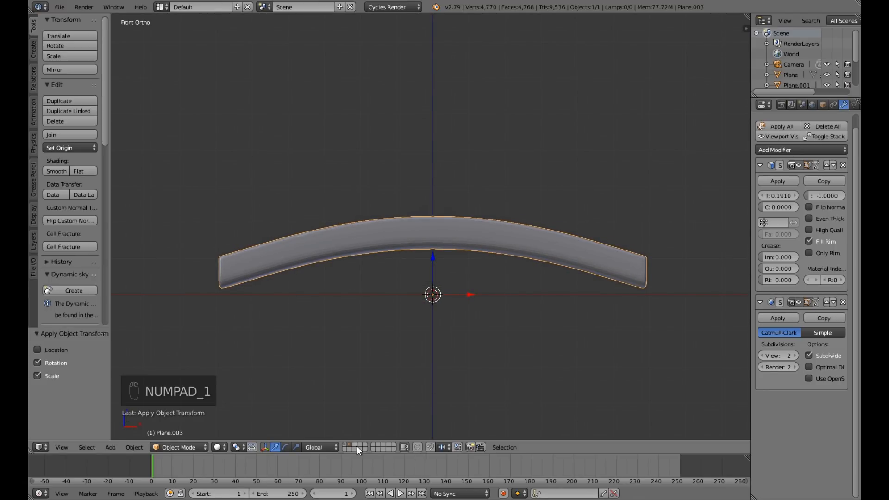
key("s")
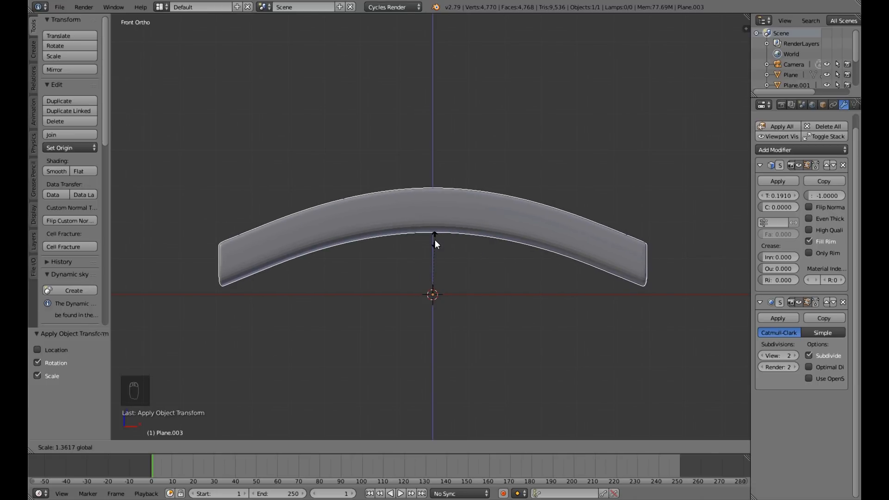
left_click(434, 239)
middle_click_drag(415, 304, 403, 358)
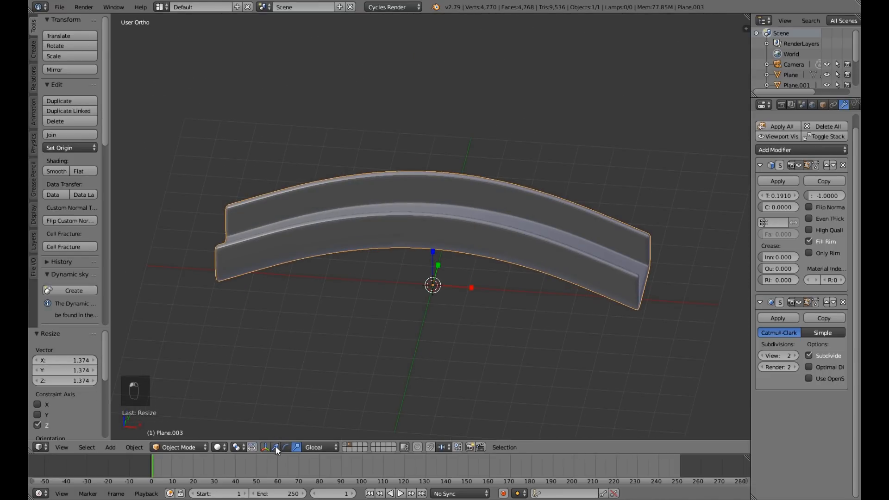
Apply rotation and scale again to the vertically stretched bridge.
key("KP_1")
key("ctrl+a")
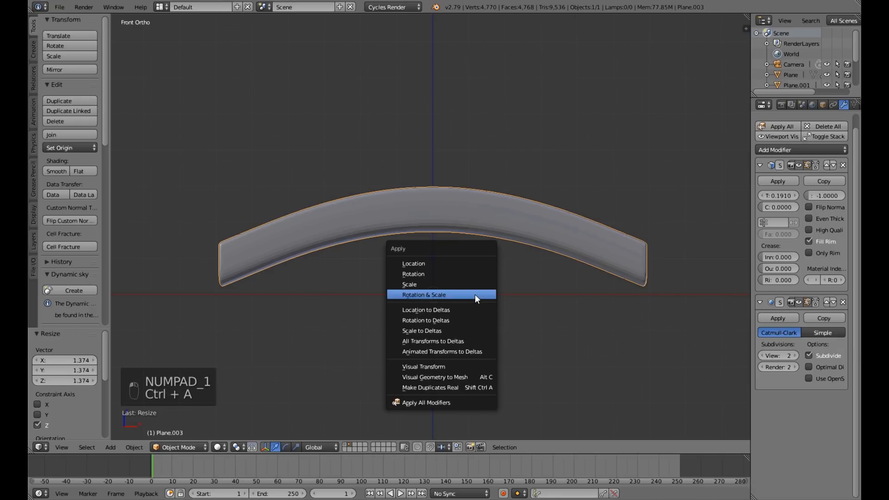
left_click(474, 294)
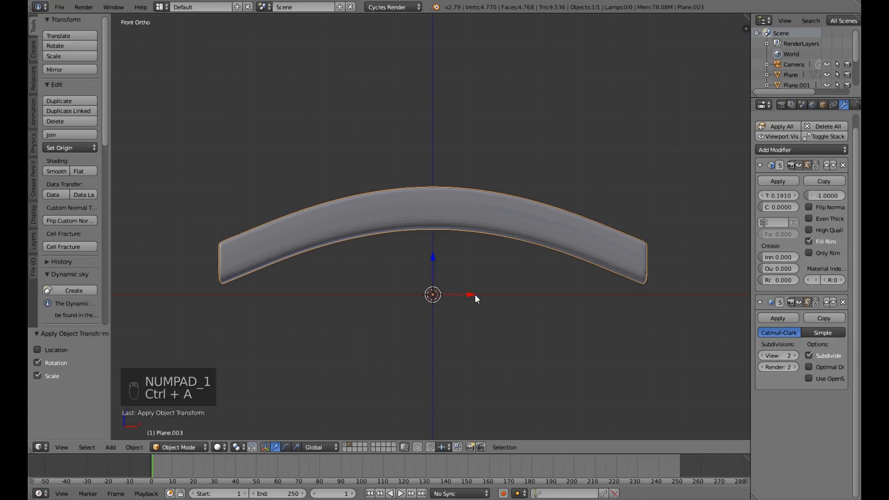
Add a cube mesh at the scene's origin and scale it uniformly to about 0.130.
middle_click_drag(475, 296, 370, 280)
scroll(379, 358, "up", 4)
scroll(420, 343, "down", 4)
key("KP_1")
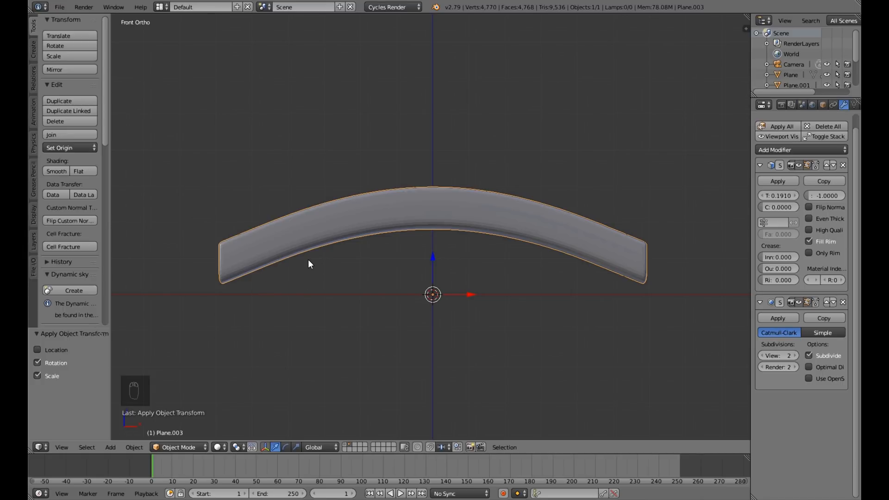
key("shift+a")
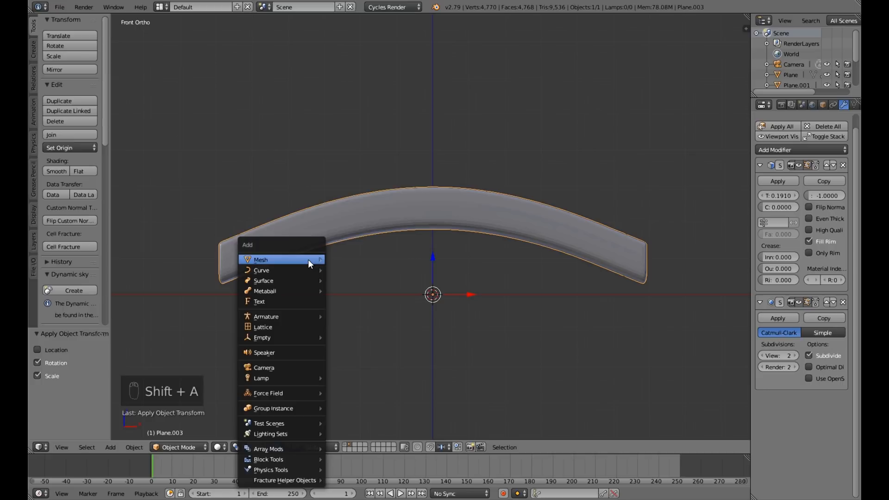
mouse_move(309, 262)
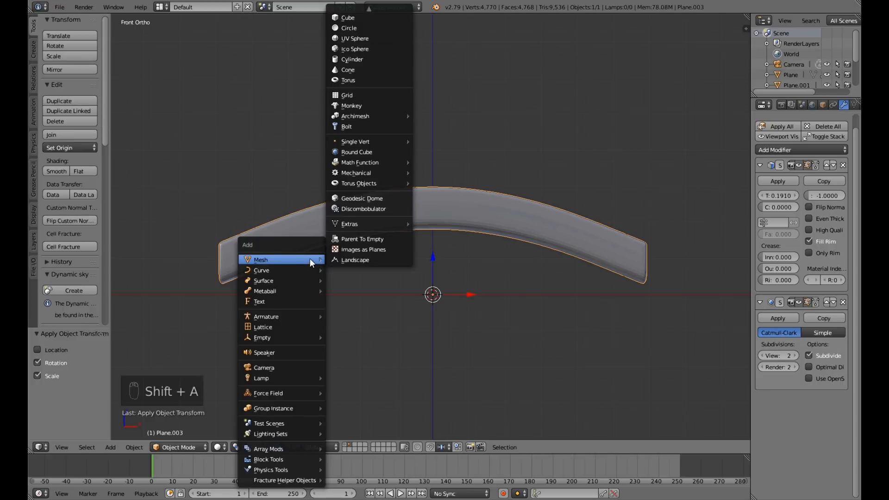
left_click(365, 19)
key("s")
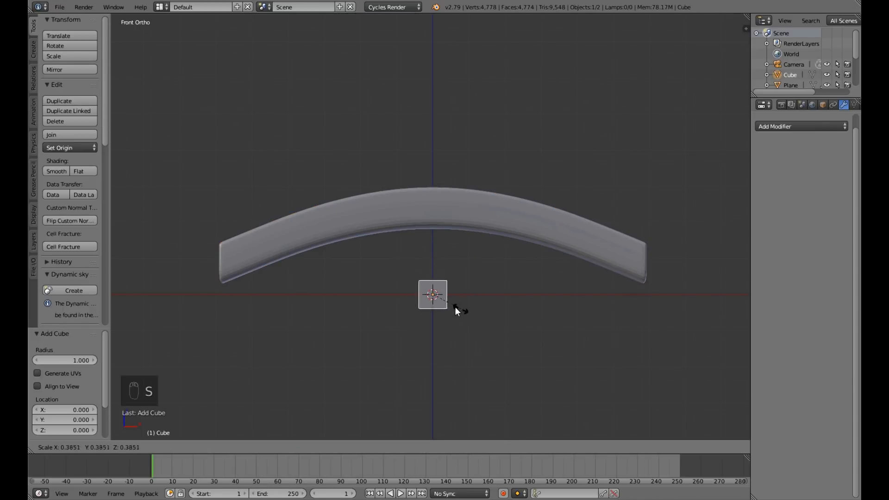
left_click(443, 302)
Move the cube about -5.783 along X and adjust its height by about -1.558 to meet the top of the bridge's negative-X end.
middle_click_drag(363, 332, 393, 327)
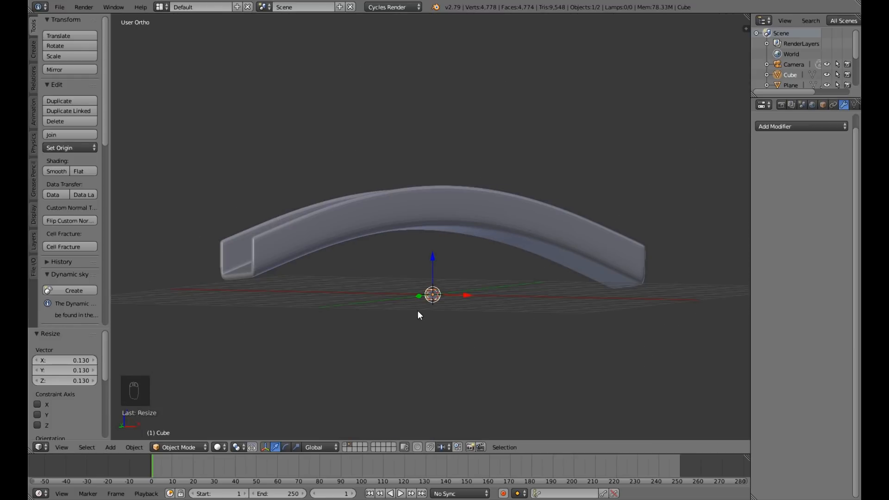
key("KP_1")
left_click_drag(430, 257, 421, 147)
left_click_drag(470, 184, 266, 202)
middle_click_drag(246, 220, 354, 247)
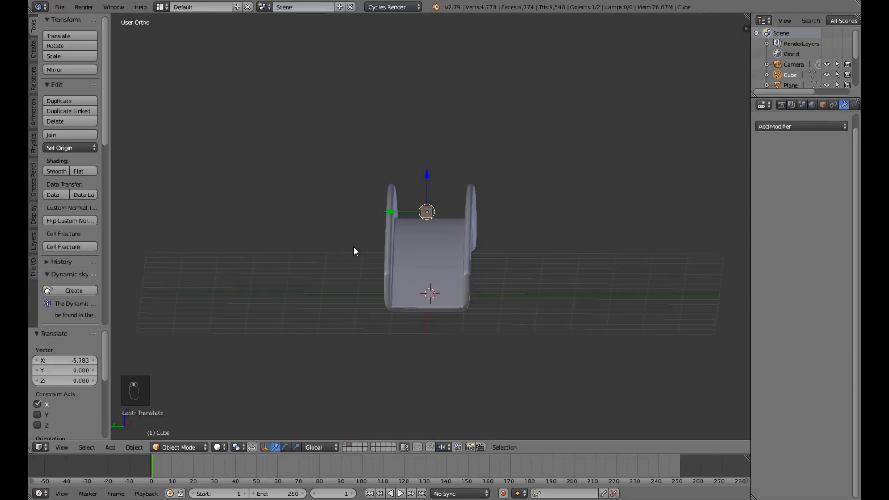
key("KP_1")
left_click_drag(219, 147, 233, 205)
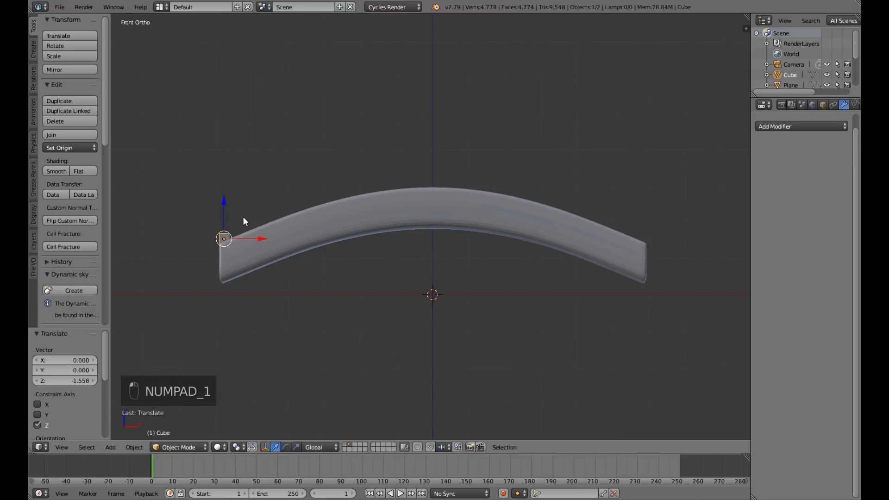
Move the cube about -1.092 along Y onto the bridge's side wall and undo the trial rotation about Y.
key("r")
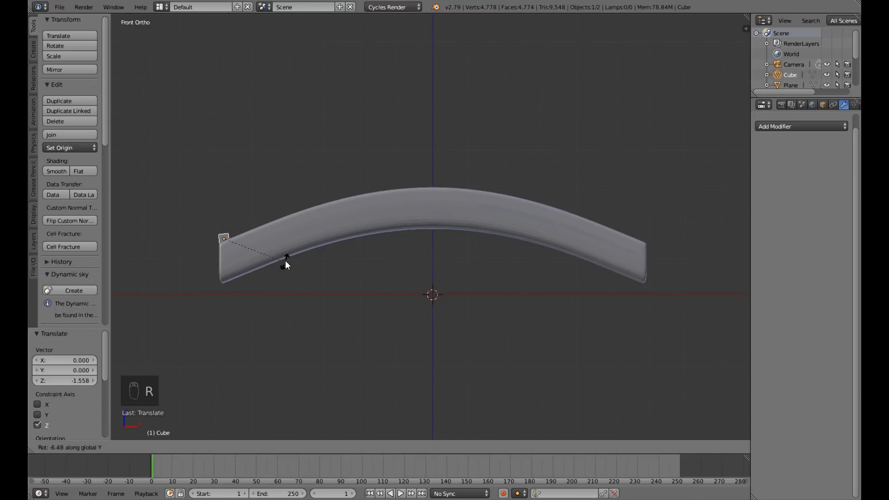
left_click(285, 257)
middle_click_drag(268, 283, 349, 287)
left_click_drag(340, 243, 375, 245)
key("ctrl+z")
key("ctrl+z")
Scale the cube uniformly by about 0.495 to match the thickness of the side wall.
middle_click_drag(385, 260, 496, 307)
scroll(495, 305, "up", 4)
scroll(494, 304, "up", 2)
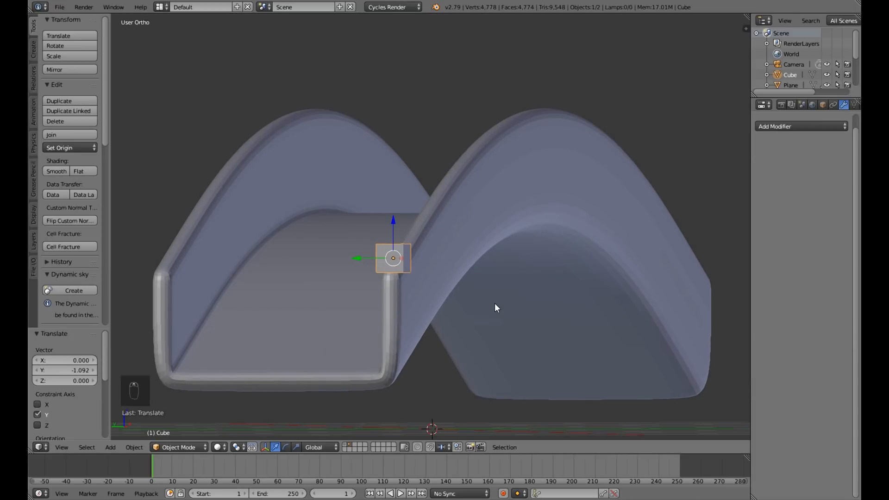
key("s")
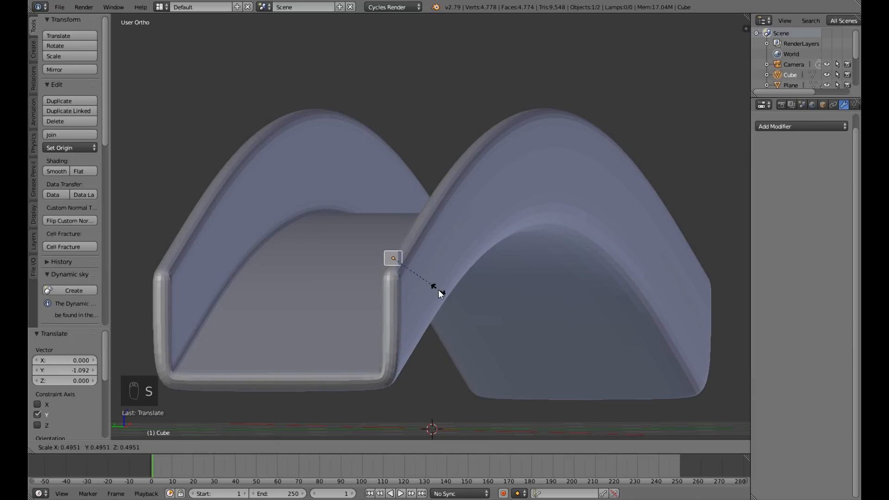
left_click(438, 290)
scroll(441, 299, "up", 5)
scroll(382, 314, "down", 7)
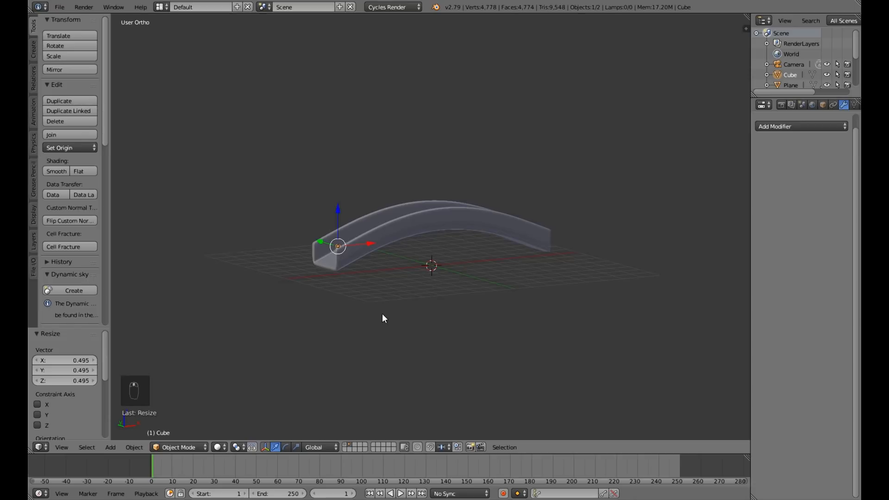
Raise the small cube's top face along Z with proportional editing off, forming a tall thin railing post.
middle_click_drag(382, 313, 349, 291)
key("KP_1")
scroll(347, 292, "up", 4)
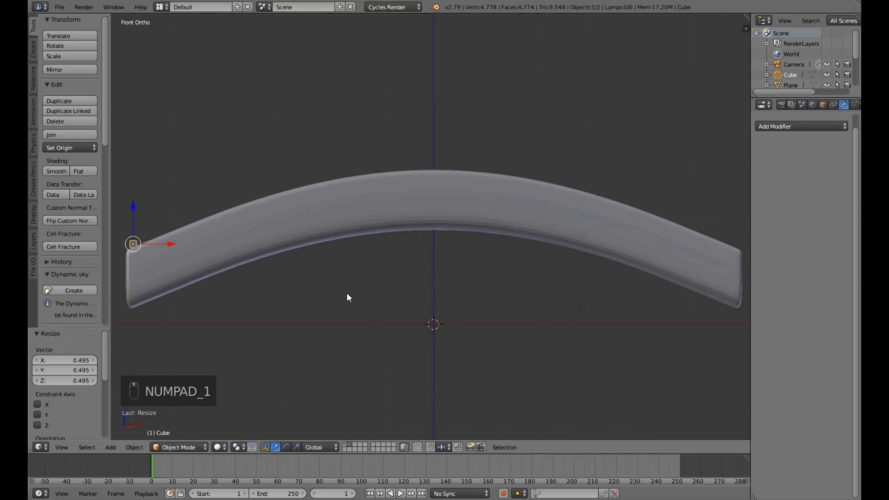
middle_click_drag(245, 293, 443, 321, "shift")
key("Tab")
scroll(435, 313, "up", 3)
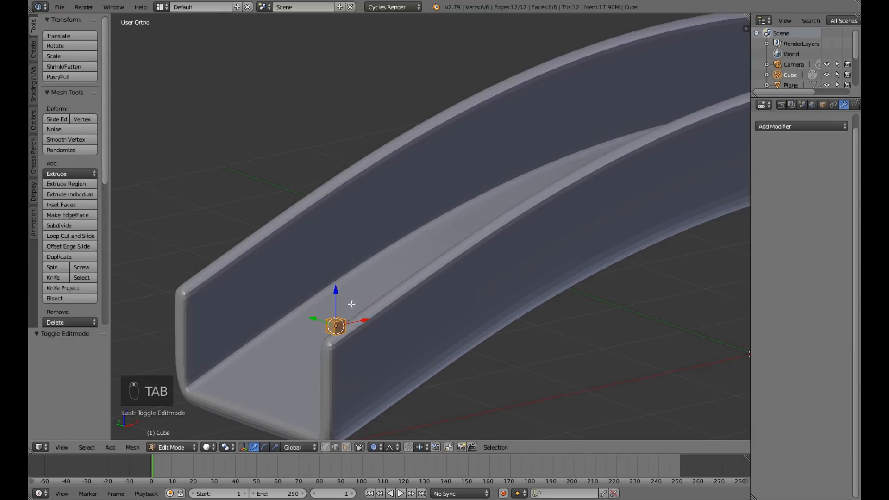
right_click(336, 320)
key("o")
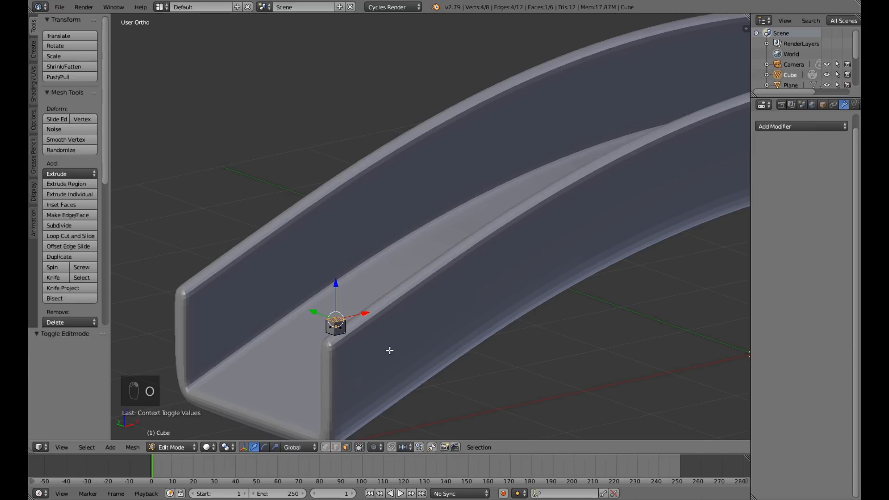
key("g")
key("z")
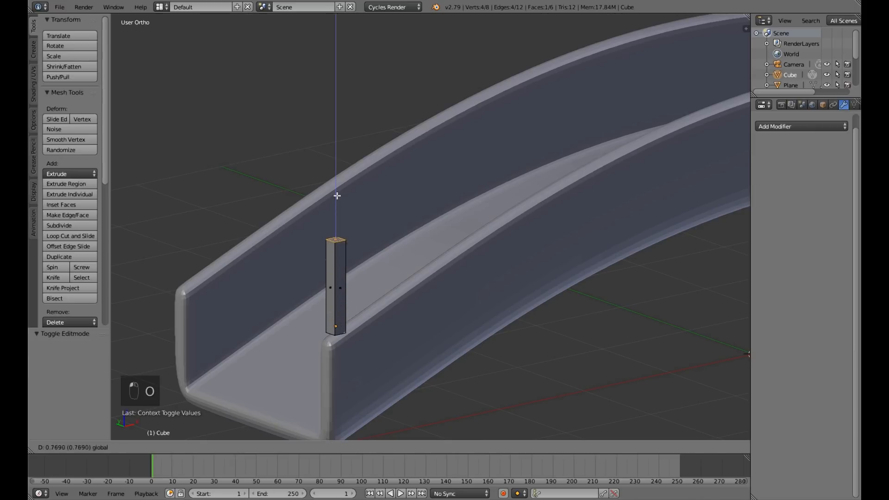
left_click(338, 167)
Return to Object Mode and lower the post about 0.126 along Z into the side wall.
middle_click_drag(430, 336, 312, 217)
key("Tab")
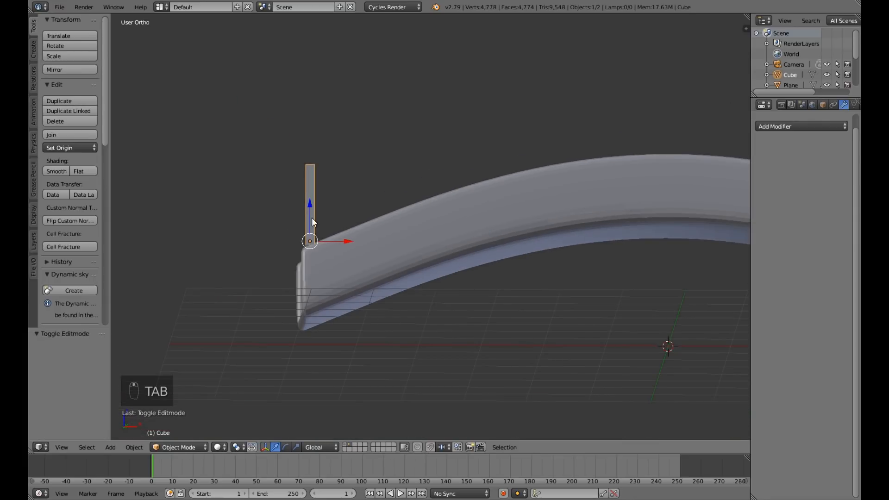
key("g")
key("z")
left_click(311, 212)
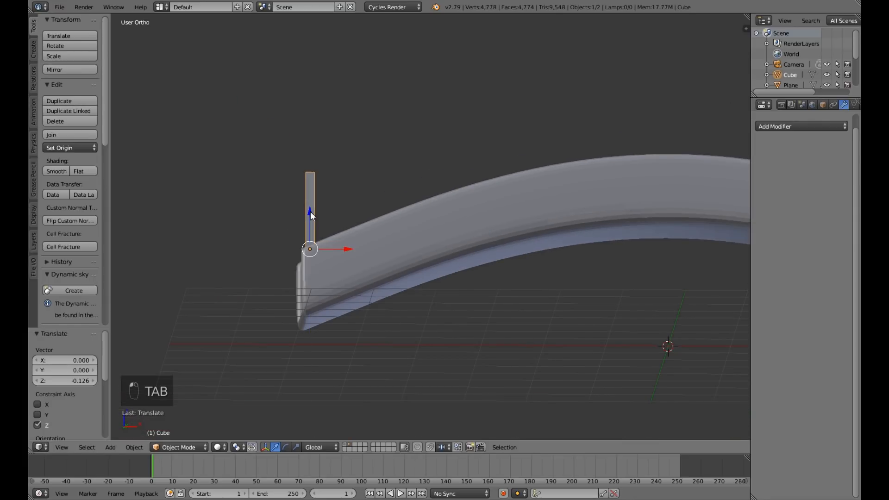
Shorten the post by scaling it about 0.644 along Z, and switch the manipulator back to translation.
key("KP_1")
scroll(418, 359, "down", 1)
scroll(499, 343, "down", 4)
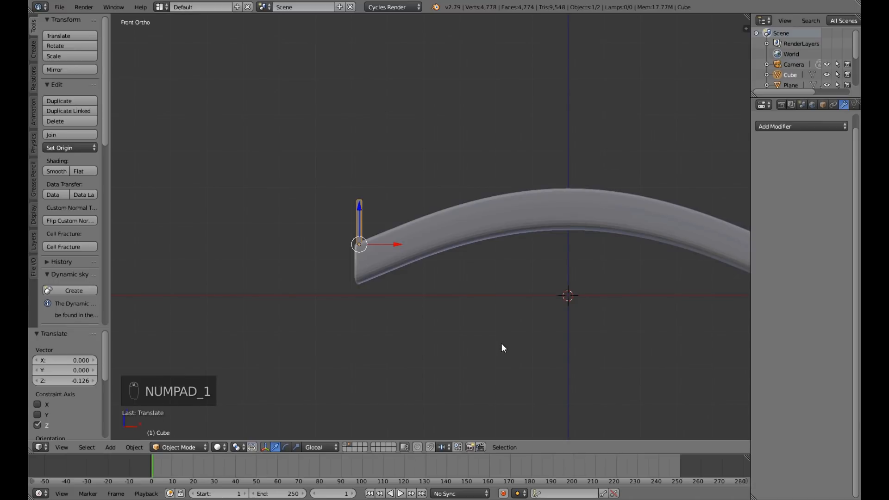
middle_click_drag(506, 337, 485, 330)
key("KP_1")
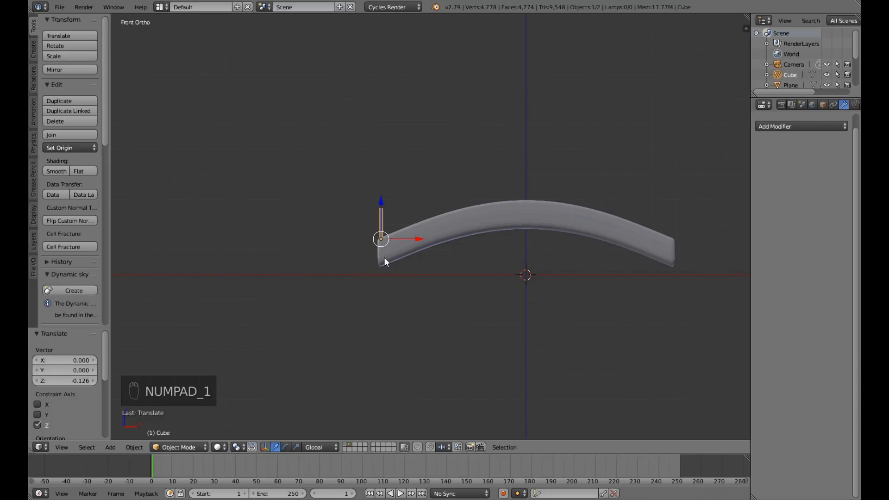
left_click(296, 447)
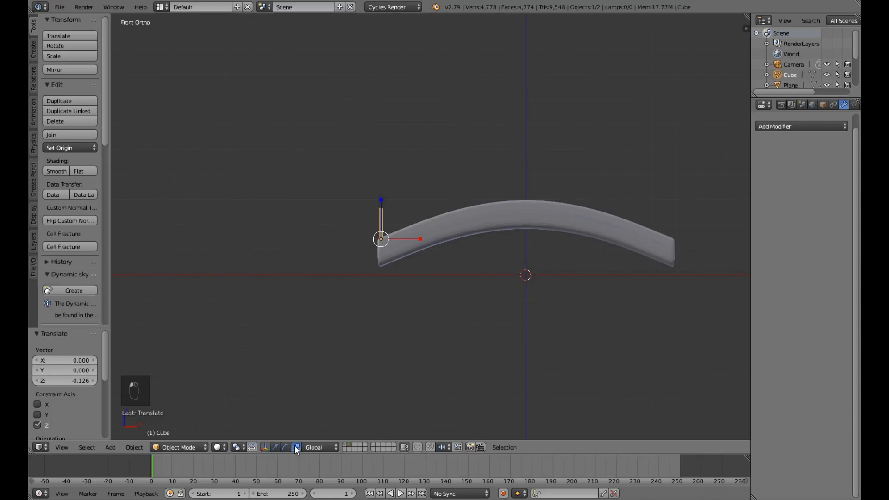
left_click_drag(381, 199, 384, 215)
scroll(380, 371, "up", 4)
left_click(276, 447)
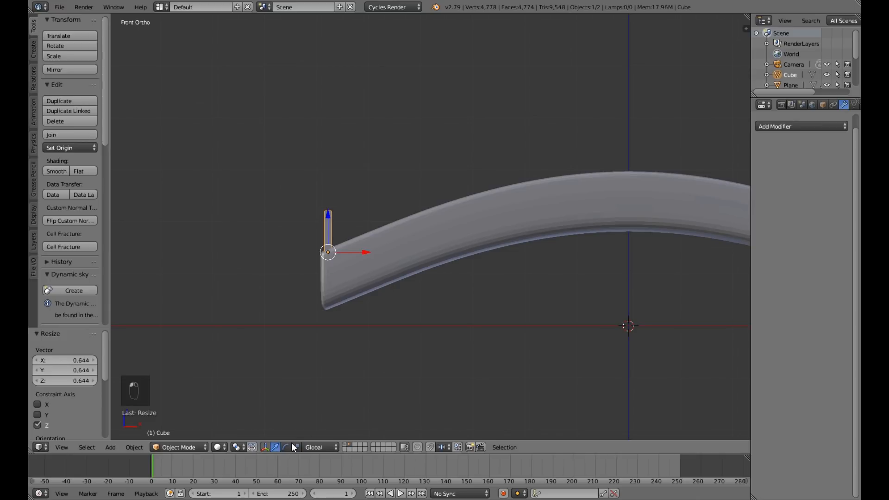
scroll(558, 289, "down", 3)
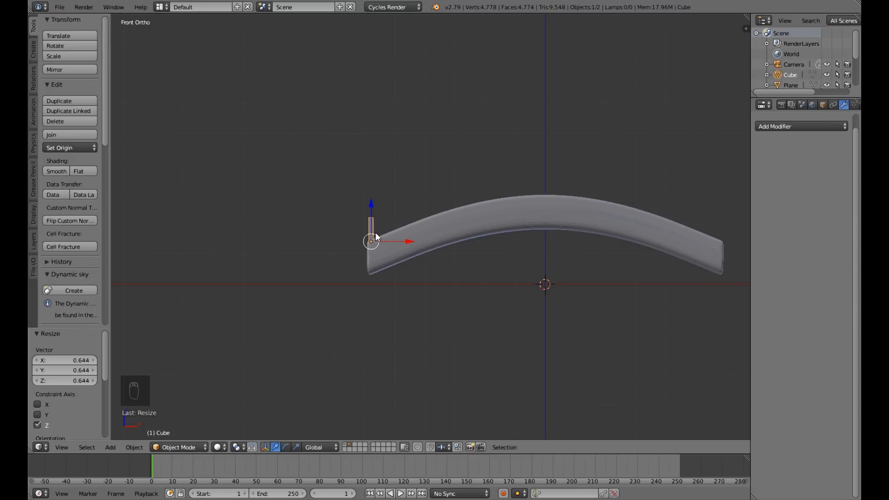
Apply the rotation and scale of the railing post.
key("ctrl+a")
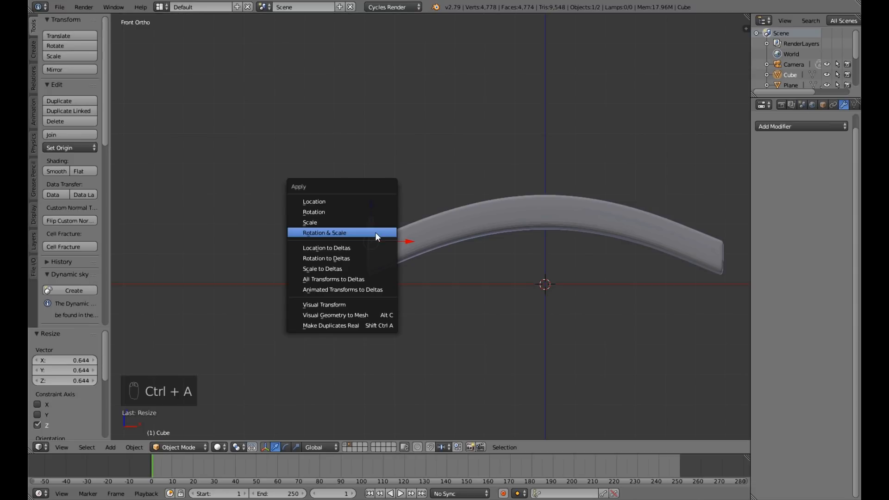
left_click(374, 233)
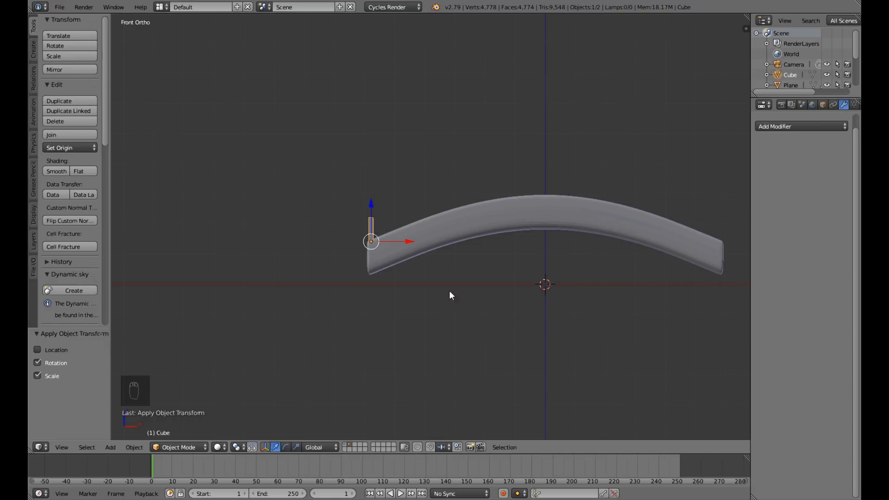
middle_click_drag(393, 293, 397, 318)
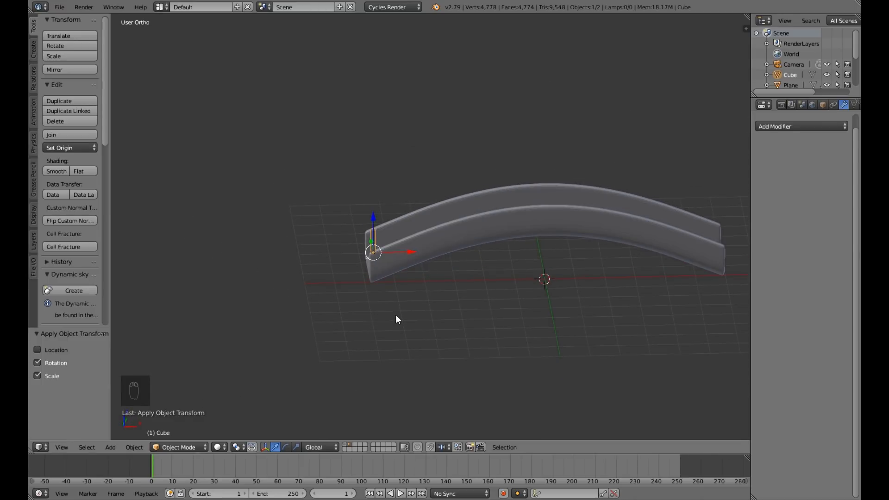
key("KP_1")
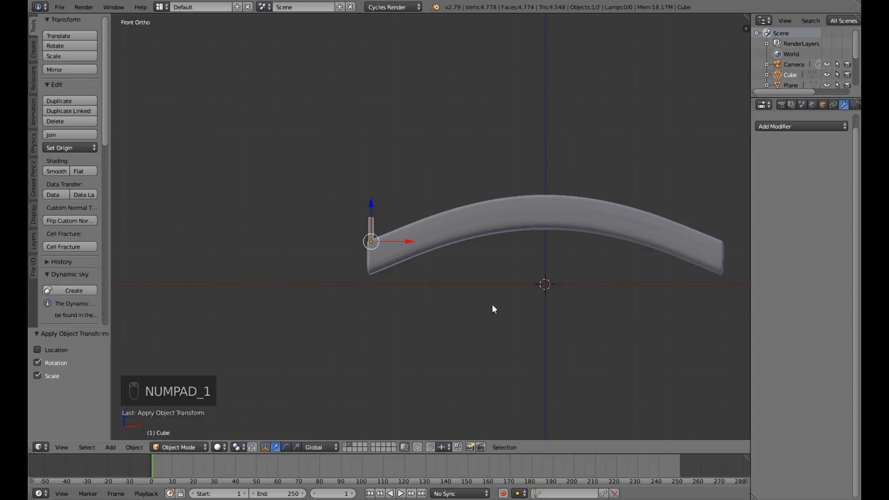
Select the arched bridge object and enter Edit Mode on its mesh.
middle_click_drag(511, 300, 413, 308, "shift")
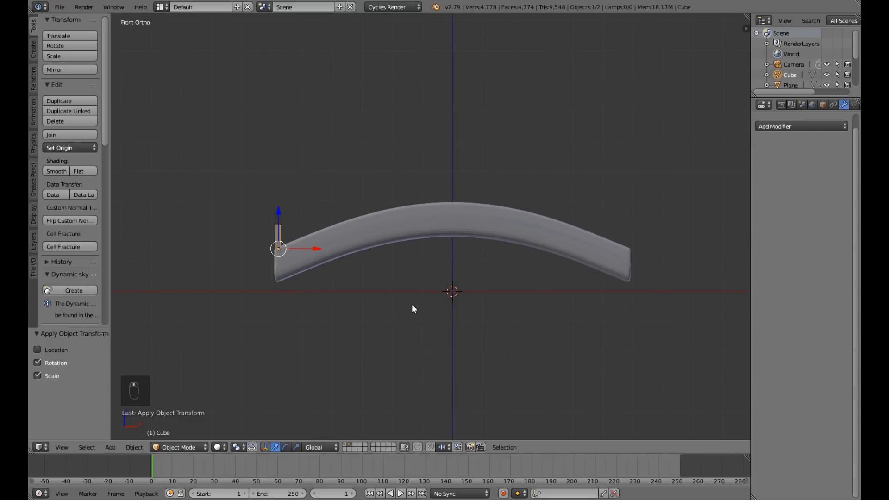
right_click(422, 213)
middle_click_drag(388, 297, 380, 350)
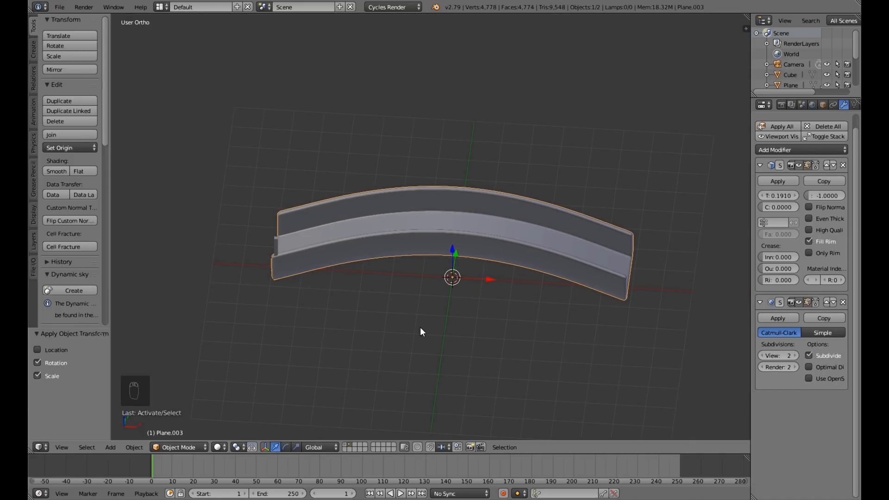
key("Tab")
scroll(420, 327, "up", 5)
middle_click_drag(420, 329, 322, 246)
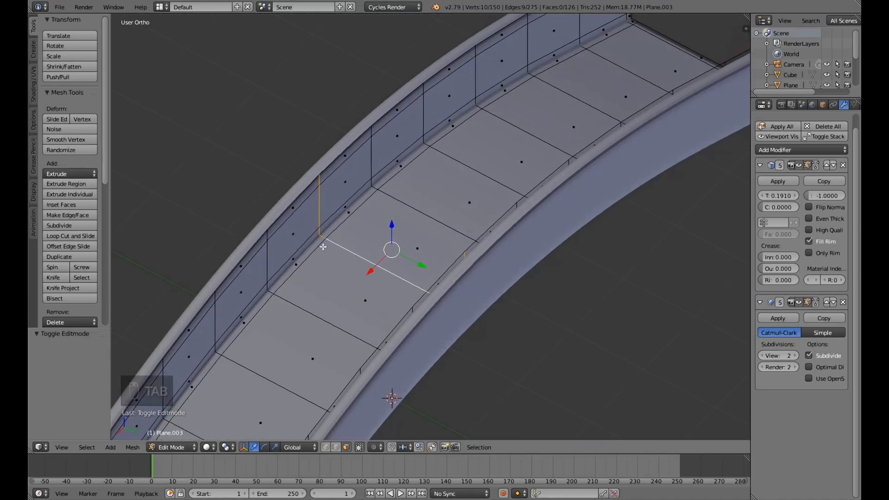
With edge selection, select the whole edge loop along the top of the side wall that carries the post.
right_click(337, 157, "alt")
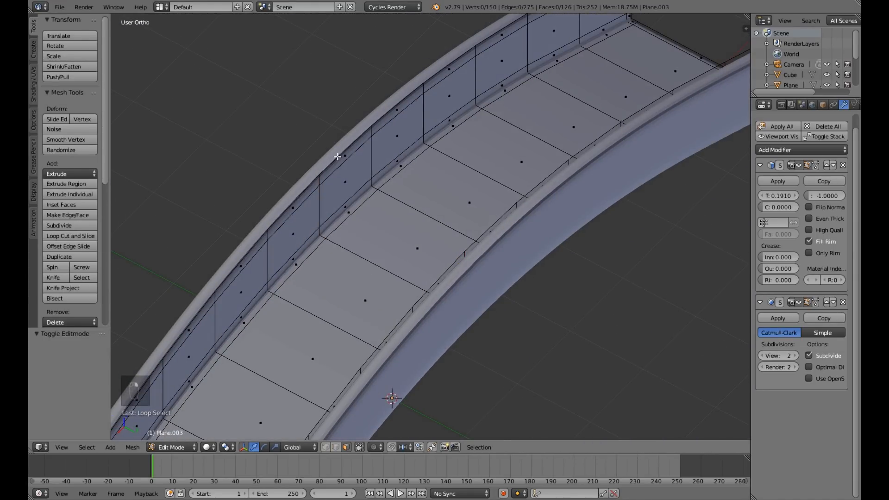
middle_click_drag(337, 176, 408, 183)
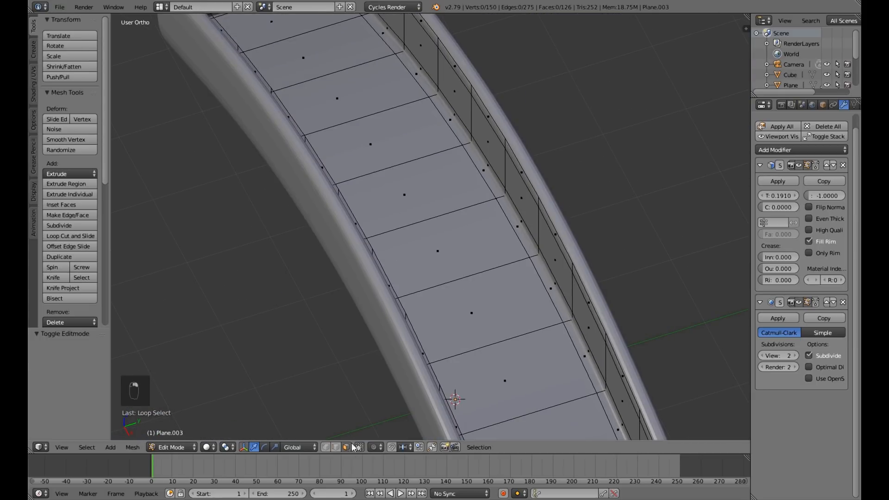
middle_click_drag(631, 337, 440, 234)
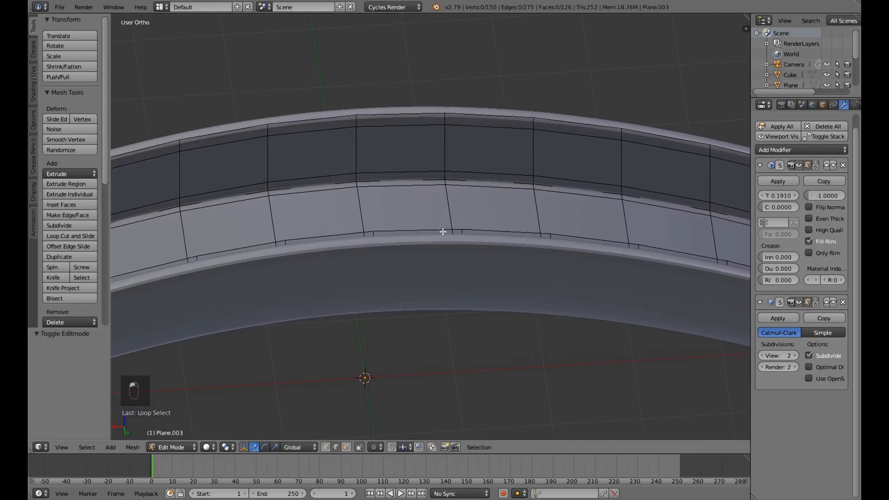
right_click(378, 116, "alt")
scroll(378, 116, "down", 4)
middle_click_drag(378, 116, 518, 202)
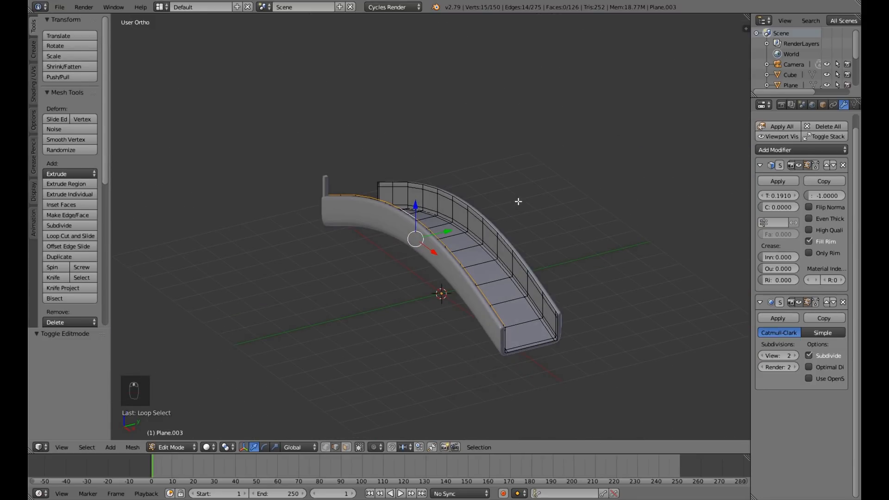
key("z")
scroll(508, 230, "up", 5)
mouse_move(519, 239)
middle_mouse_down()
mouse_move(418, 228)
mouse_move(543, 240)
middle_mouse_up()
key("z")
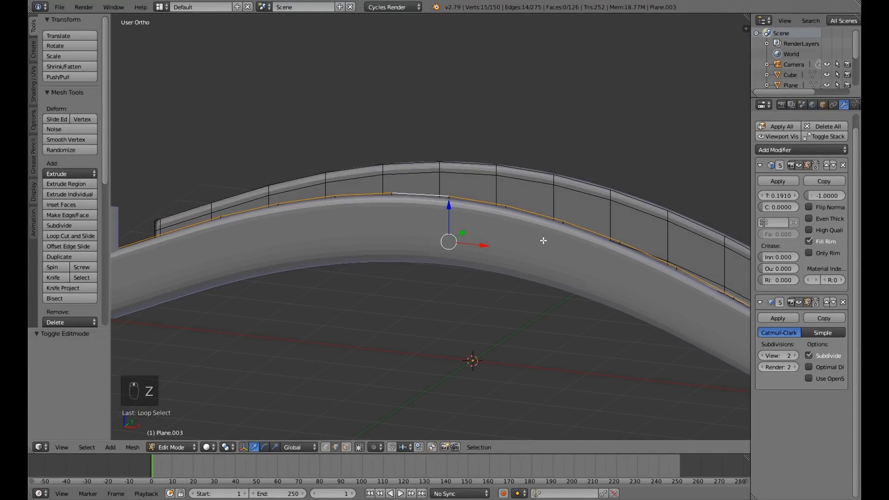
Duplicate the selected top edge loop in place, separate the copy into its own object, and return to Object Mode.
key("KP_1")
key("shift+d")
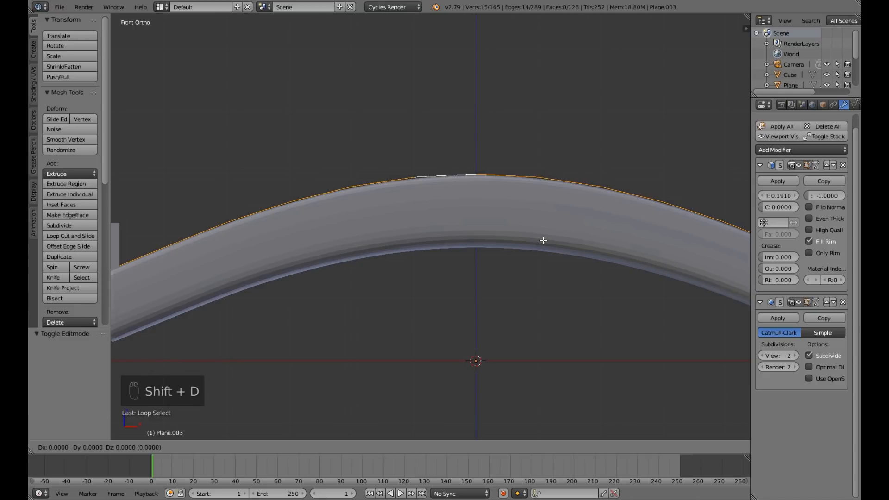
right_click(543, 241)
middle_click_drag(543, 240, 543, 288)
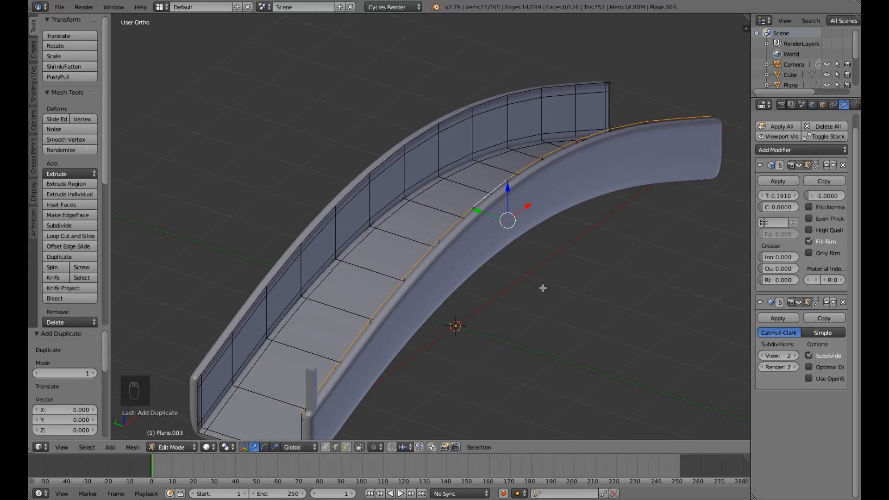
key("p")
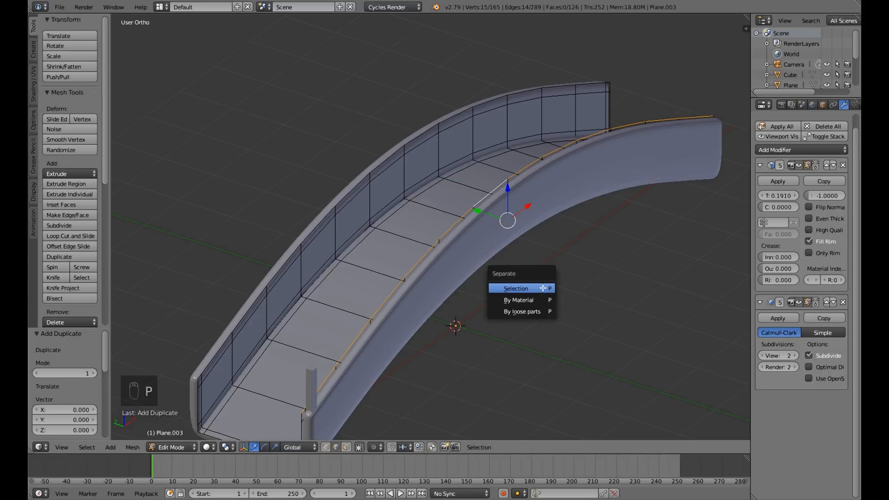
left_click(543, 287)
key("Tab")
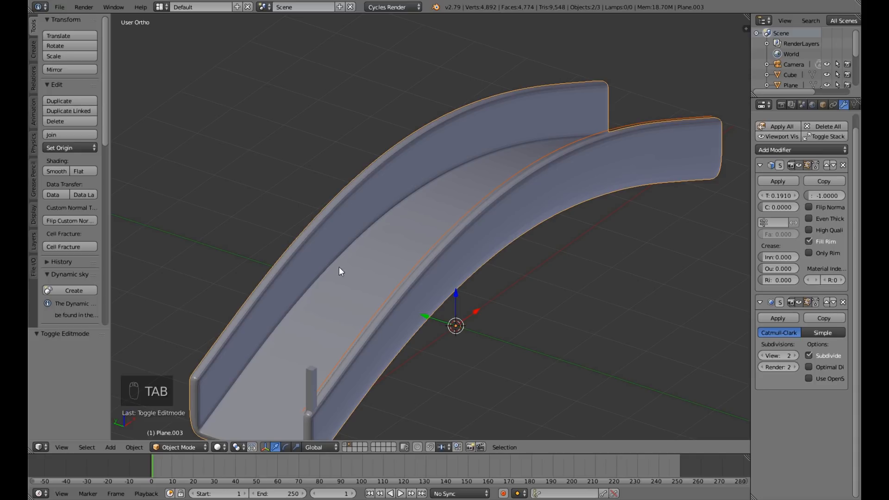
Select the bridge body on its own and rename the object as Bridge.
right_click(353, 249)
left_click(822, 105)
left_click(795, 139)
type("Bridge")
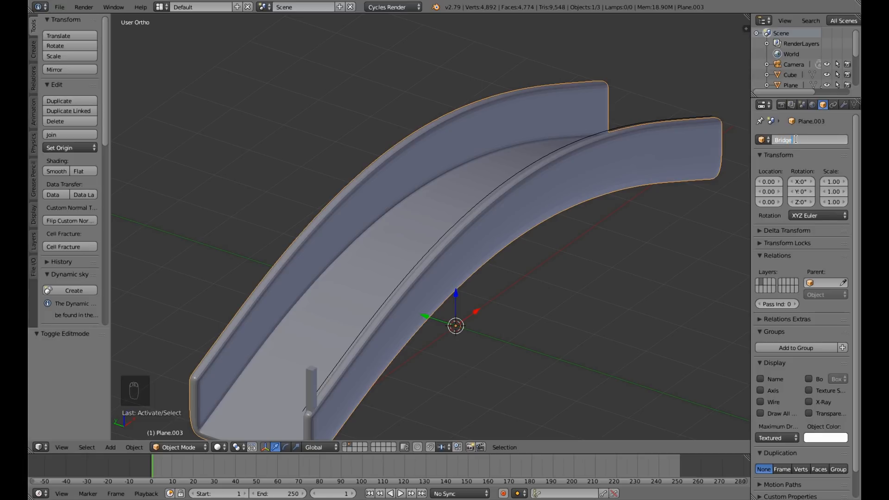
key("Return")
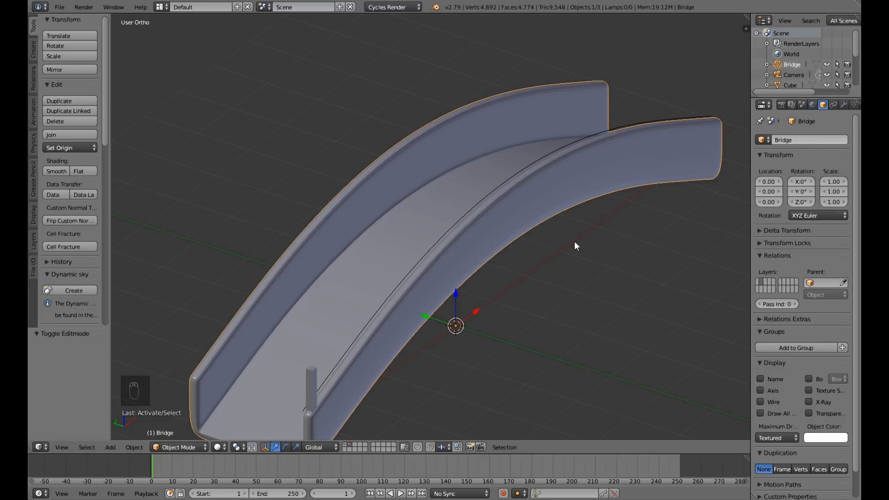
Select the separated edge line on the side wall and rename it as Arc.
right_click(462, 215)
middle_click_drag(524, 266, 538, 250)
left_click(795, 140)
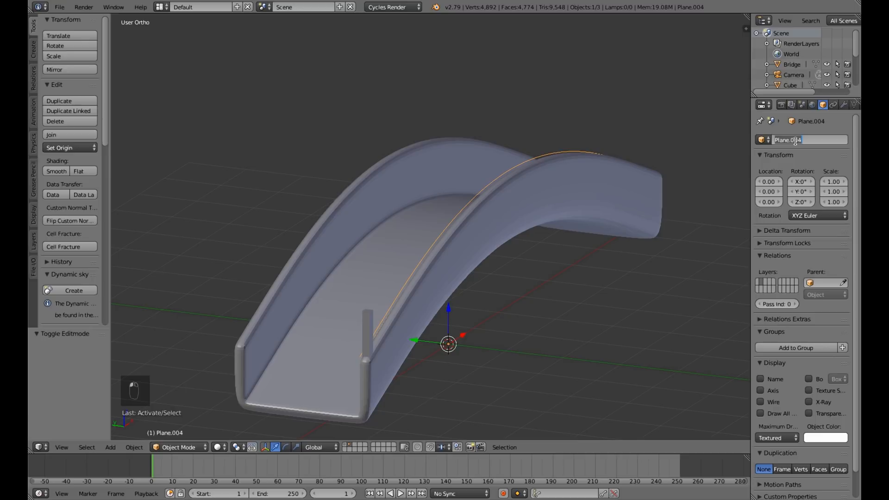
type("Arc")
key("Return")
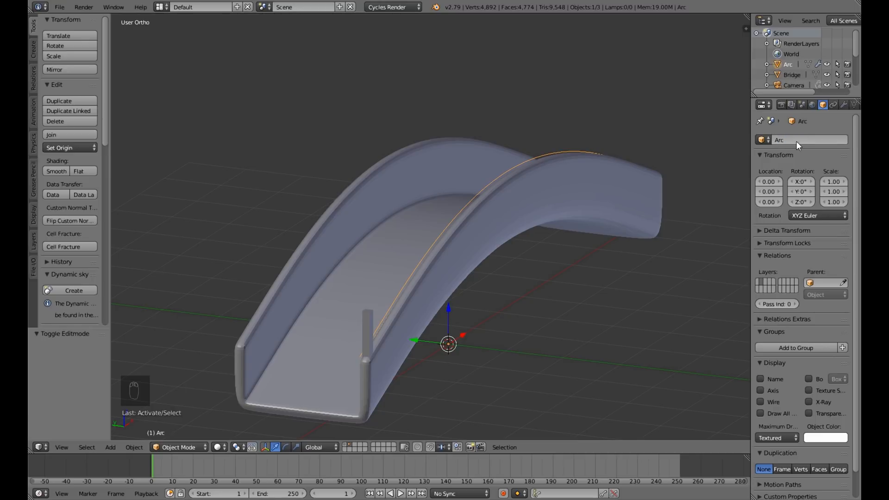
Move the Arc about -1.336 along Y, out beyond the side wall.
middle_click_drag(436, 358, 438, 338)
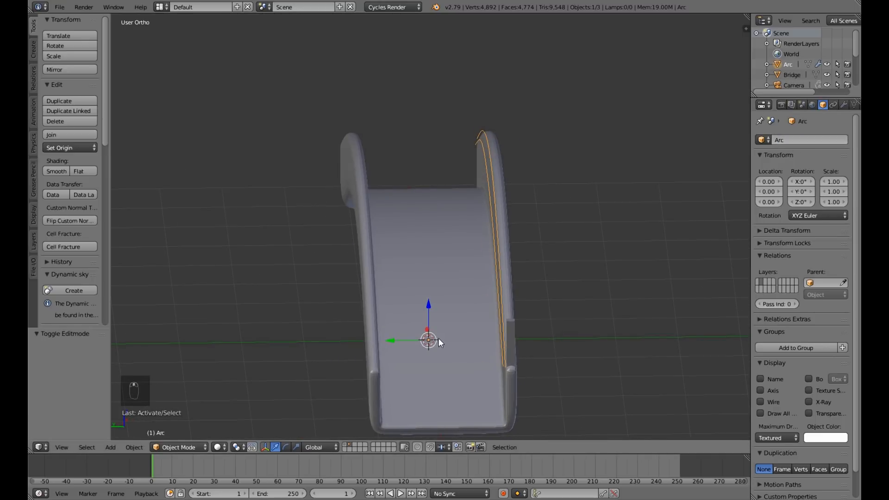
left_click_drag(389, 338, 474, 338)
middle_click_drag(657, 313, 551, 301)
scroll(541, 305, "down", 5)
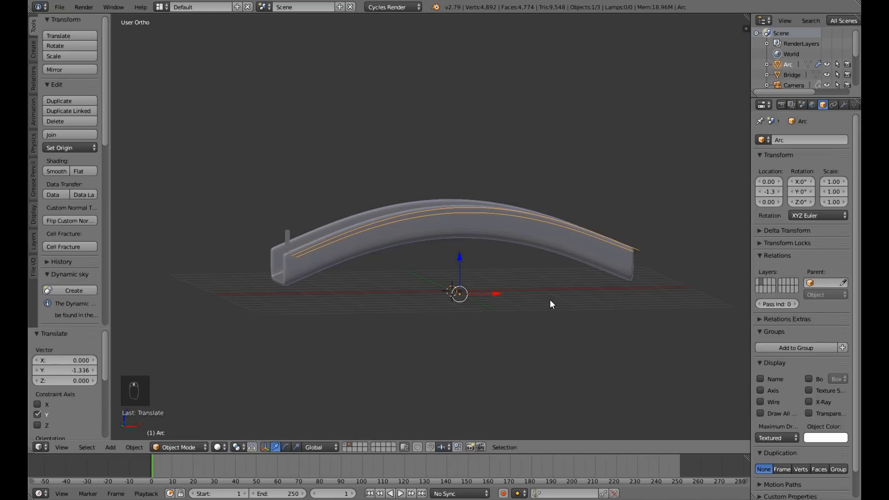
Remove the Solidify modifier from the Arc, keeping its subdivision modifier.
scroll(551, 303, "up", 5)
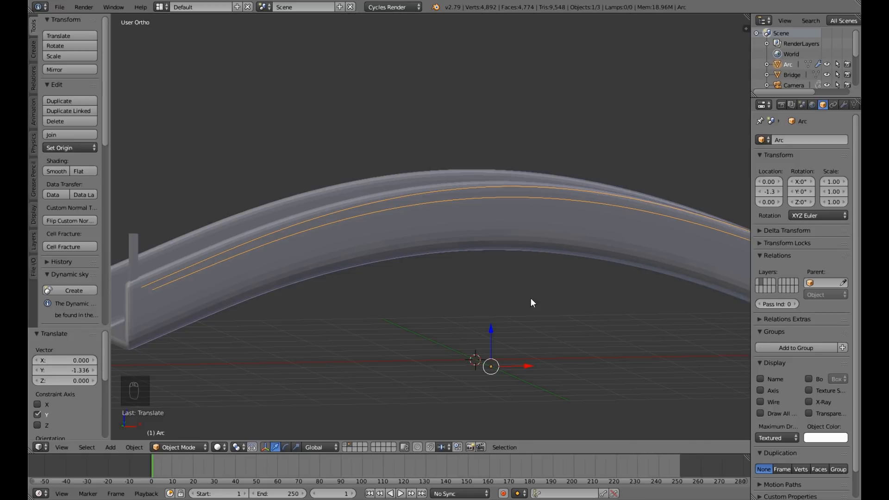
key("Tab")
key("Tab")
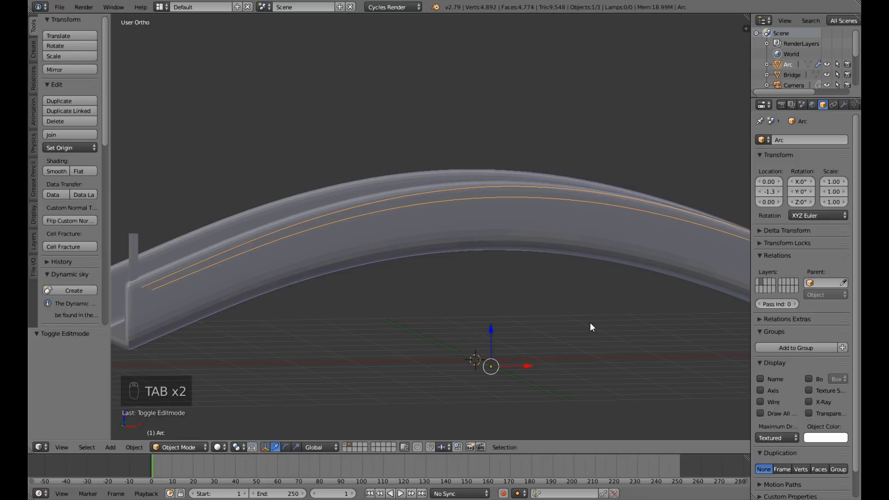
left_click(842, 105)
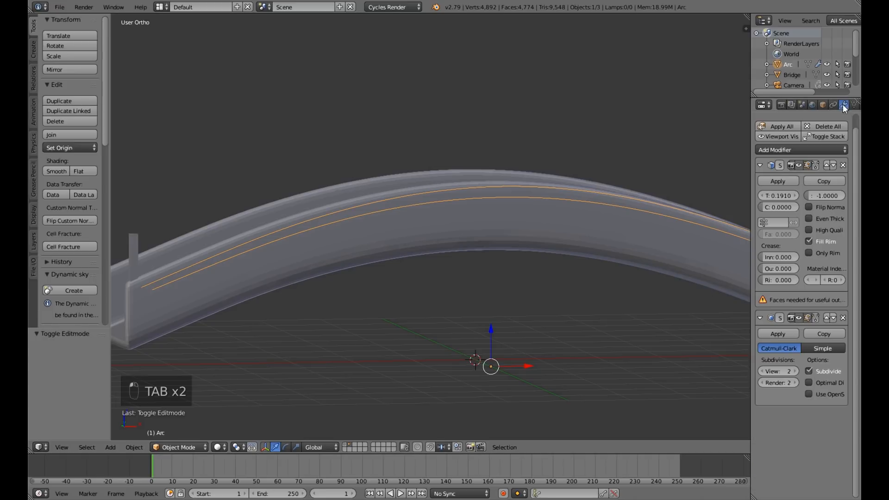
left_click(843, 164)
middle_click_drag(298, 291, 474, 331)
scroll(383, 314, "down", 3)
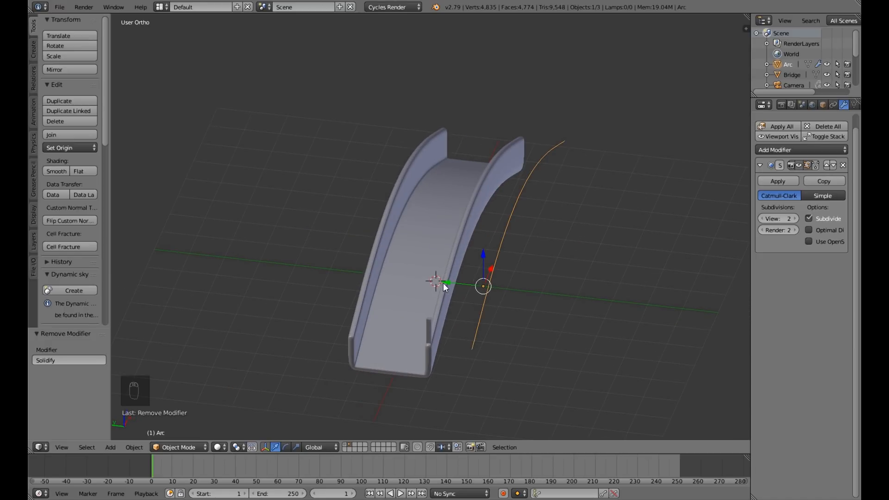
Move the Arc back about 1.251 along Y onto the top of the side wall.
left_click_drag(443, 282, 399, 277)
mouse_move(399, 276)
middle_mouse_down()
mouse_move(462, 299)
mouse_move(388, 293)
mouse_move(390, 277)
middle_mouse_up()
middle_click_drag(489, 282, 469, 298)
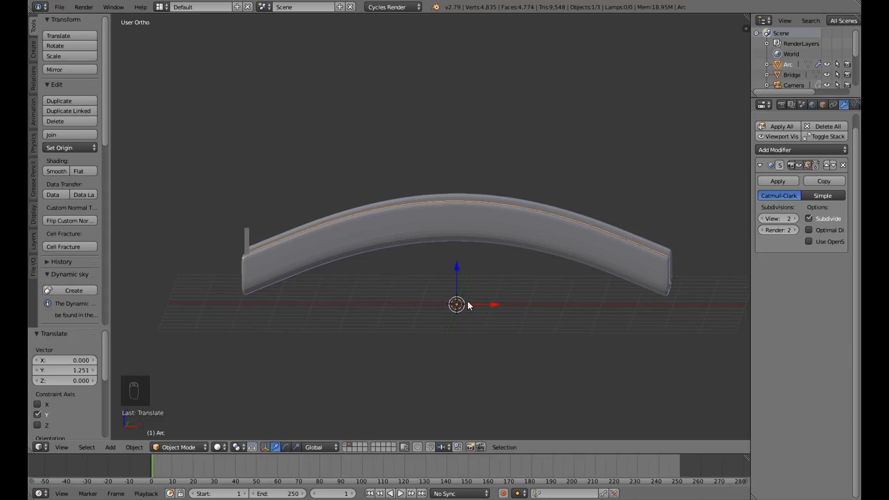
Convert the Arc mesh into a curve and inspect its points in Edit Mode.
key("alt+c")
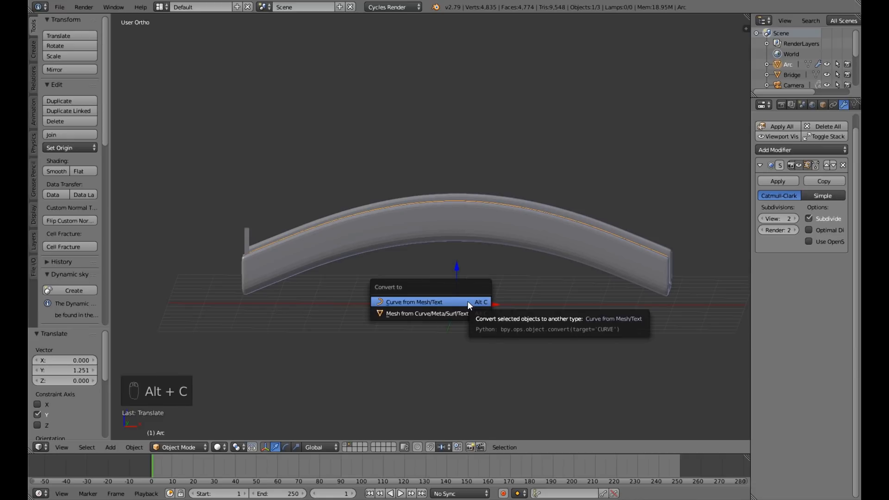
left_click(467, 301)
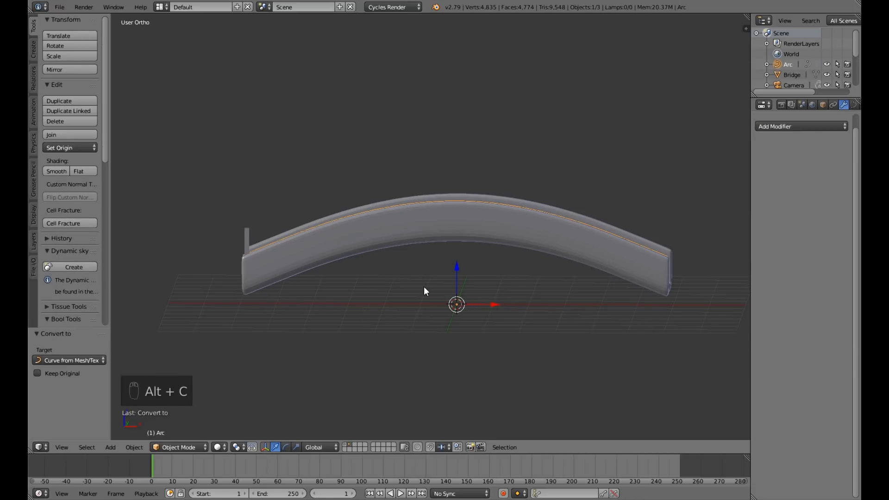
key("Tab")
scroll(424, 287, "up", 2)
scroll(422, 285, "up", 1)
scroll(422, 290, "down", 4)
middle_click_drag(412, 296, 434, 317)
key("Tab")
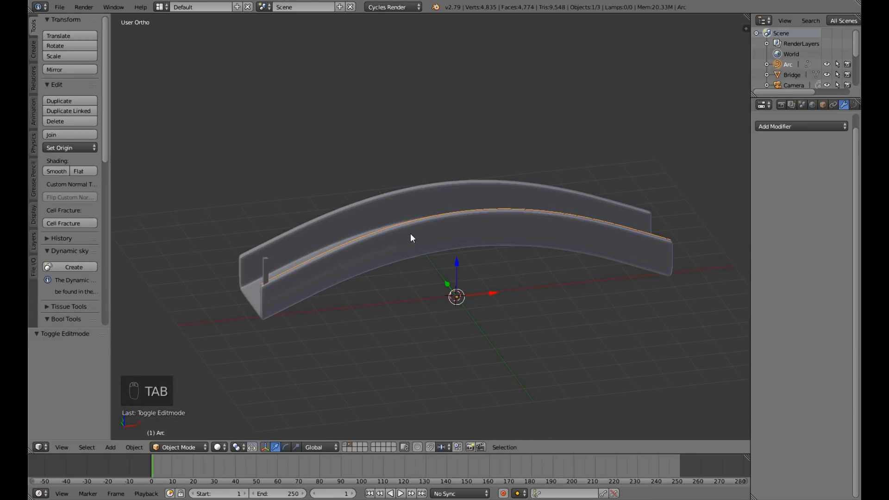
Select the Arc curve's end point beside the railing post and snap the 3D cursor to it.
key("Tab")
scroll(357, 286, "up", 3)
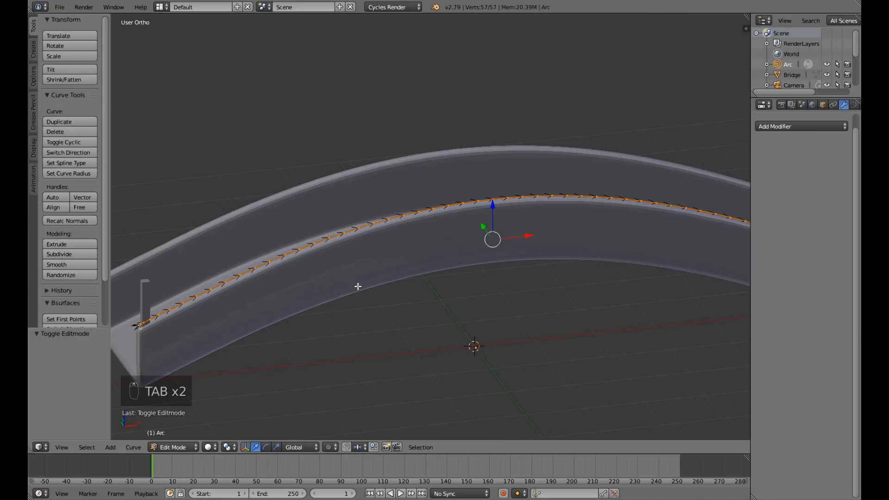
middle_click_drag(347, 293, 654, 228, "shift")
scroll(396, 310, "up", 2)
scroll(397, 310, "up", 1)
right_click(462, 302)
scroll(508, 328, "down", 2)
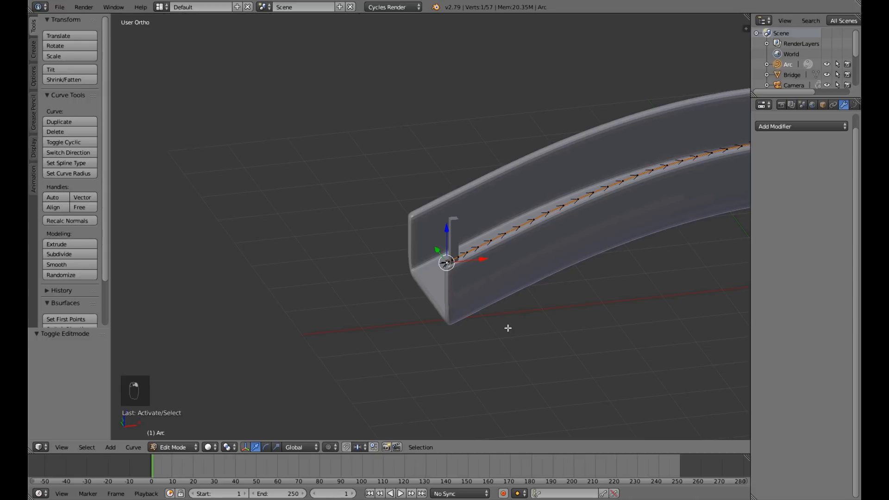
middle_click_drag(508, 328, 478, 323)
scroll(479, 323, "down", 4)
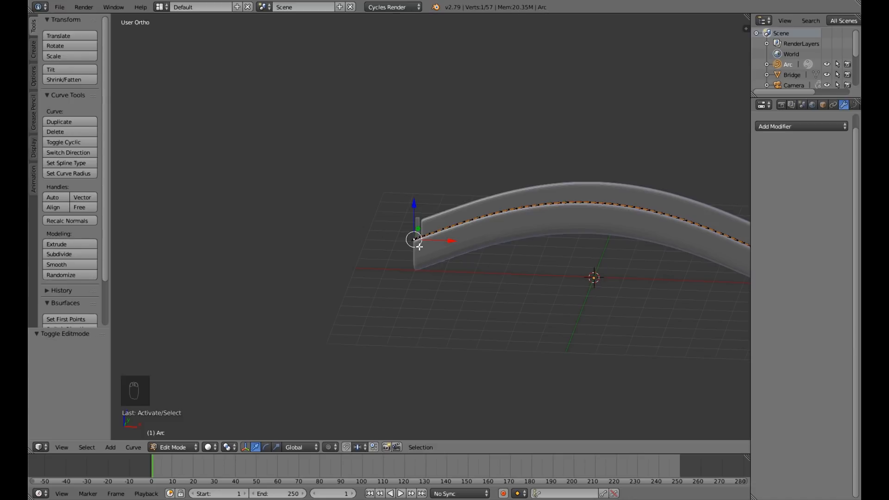
key("shift+s")
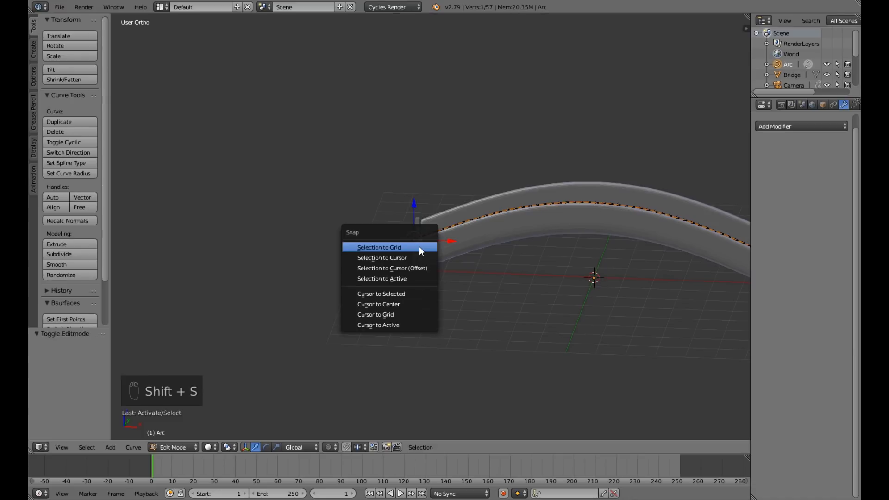
left_click(412, 296)
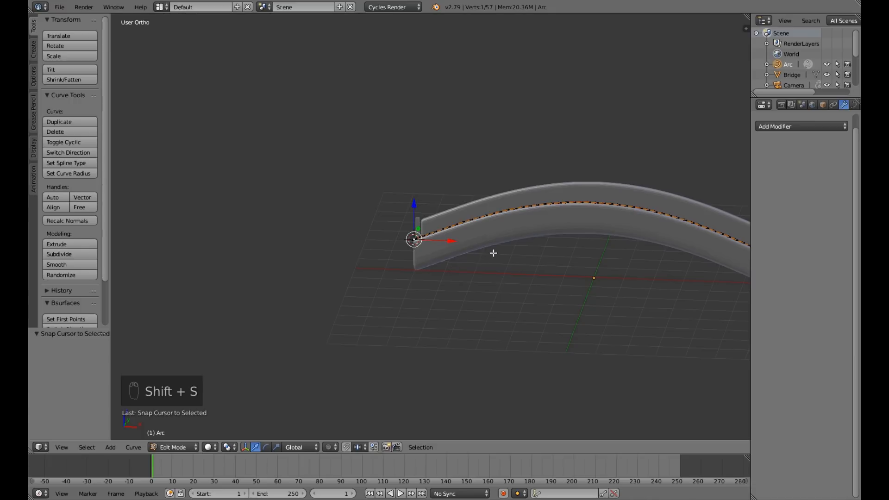
Set the Arc curve's origin to the 3D cursor in Object Mode and test-rotate the curve about it, cancelling the rotation.
key("Tab")
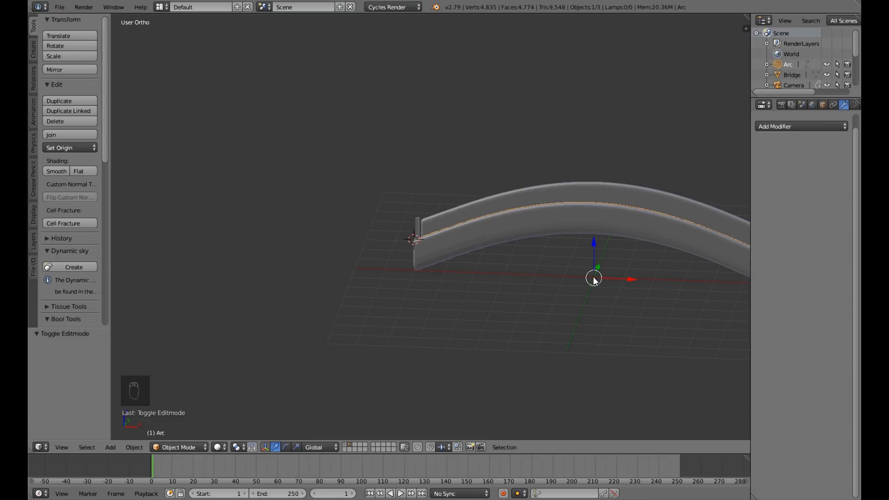
middle_click_drag(591, 289, 389, 272)
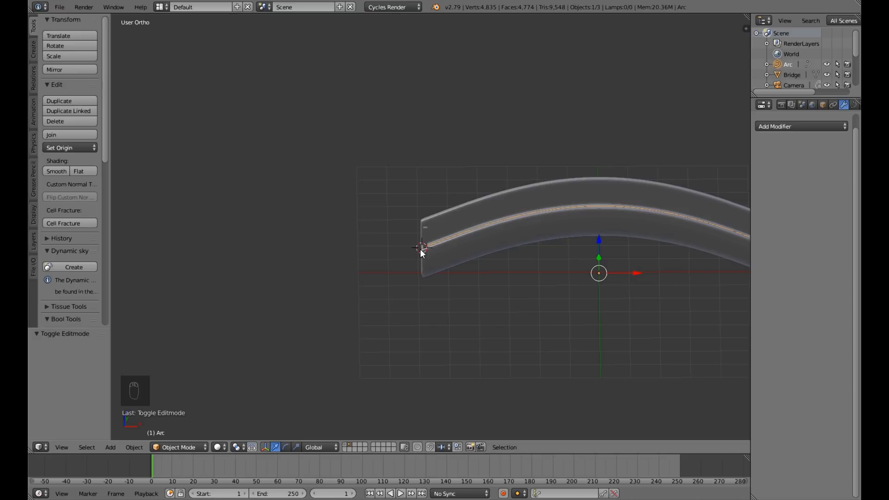
key("ctrl+alt+shift+c")
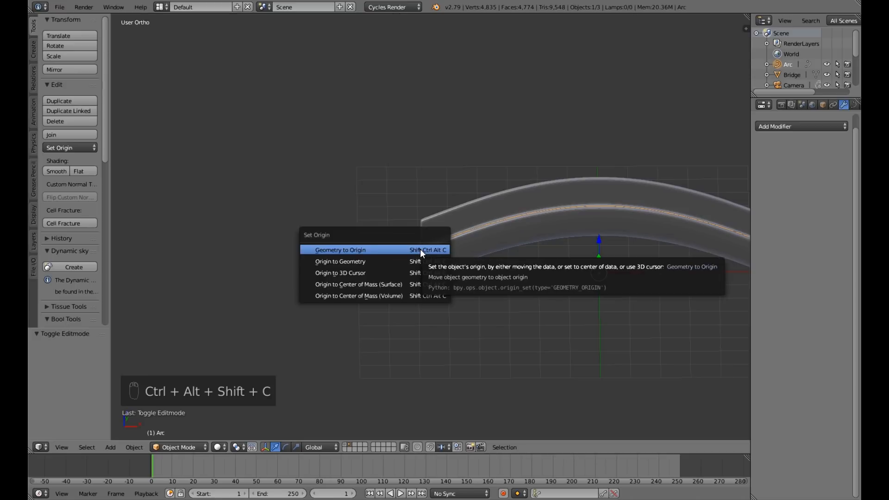
left_click(414, 272)
scroll(498, 291, "down", 2)
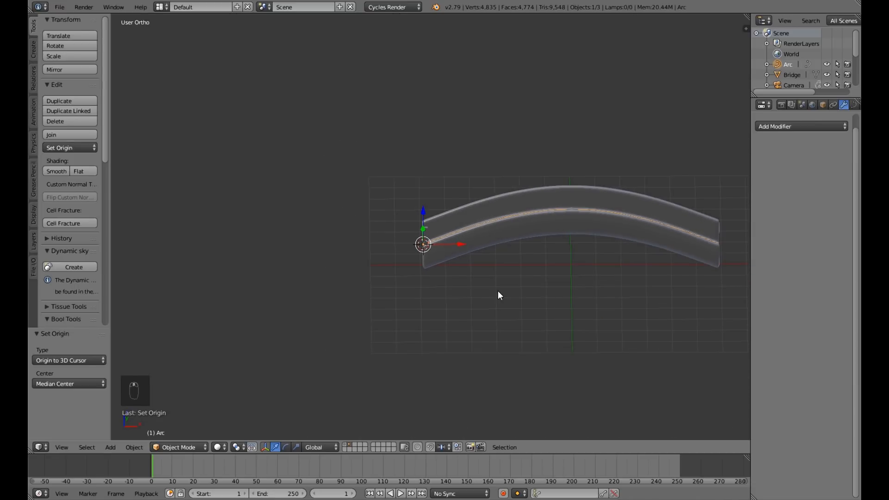
key("r")
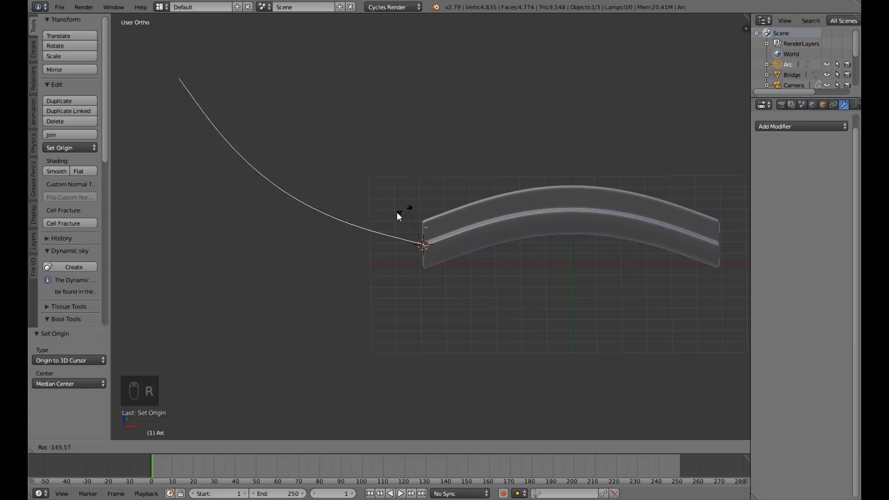
left_click(543, 309)
Apply the rotation and scale of the Arc curve.
middle_click_drag(526, 321, 392, 351)
scroll(521, 327, "up", 5)
scroll(567, 285, "down", 3)
middle_click_drag(565, 293, 513, 282)
scroll(513, 281, "up", 3)
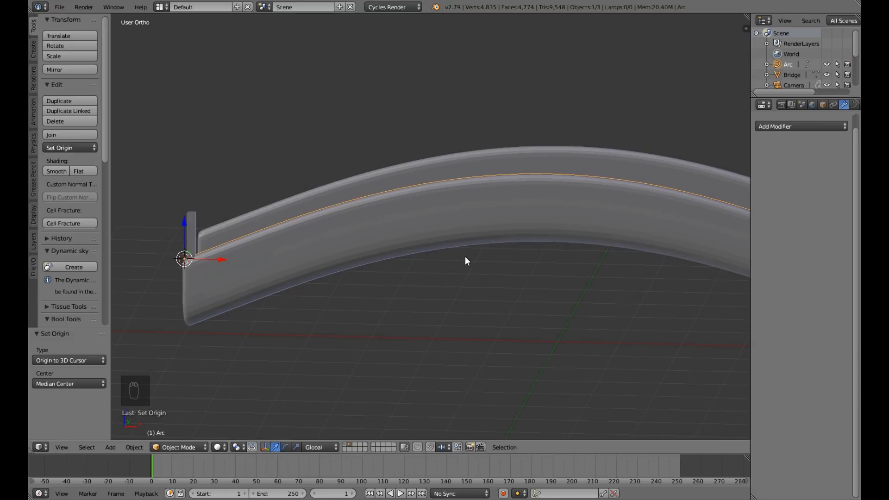
key("ctrl+a")
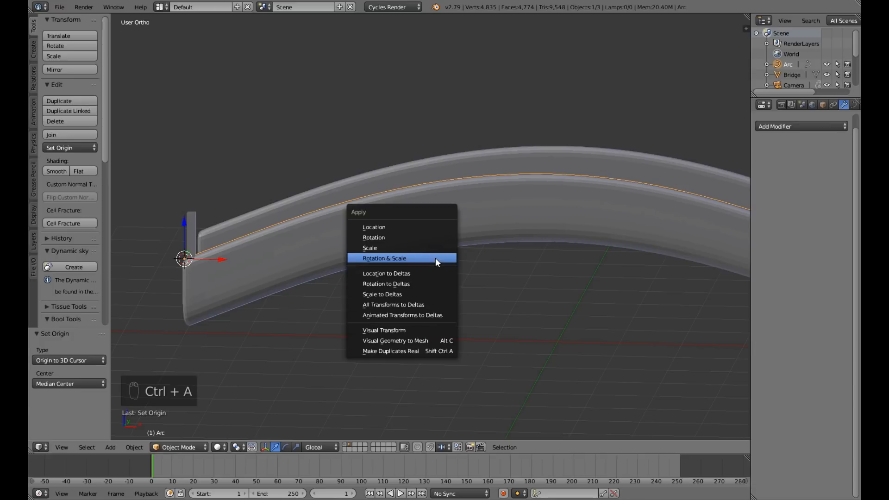
left_click(435, 258)
Select the railing post at the start of the Arc and check its placement along the bridge from the front.
middle_click_drag(435, 257, 385, 293)
scroll(437, 265, "down", 3)
scroll(378, 290, "up", 4)
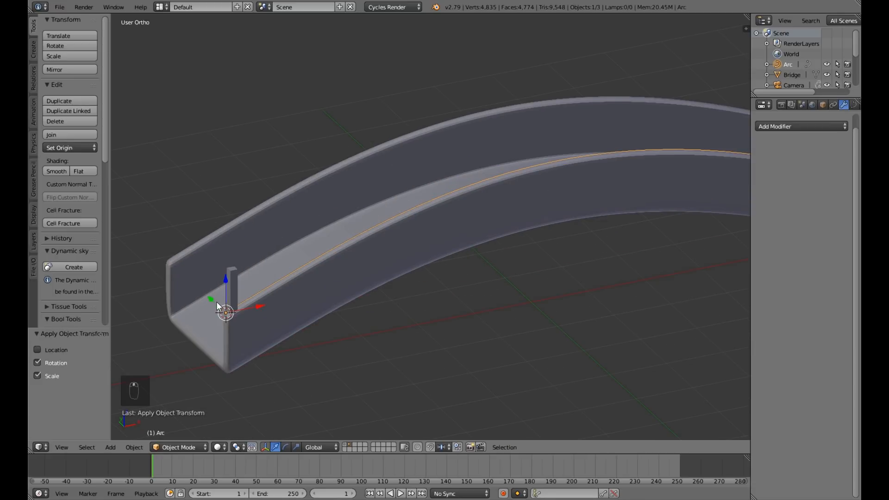
right_click(235, 279)
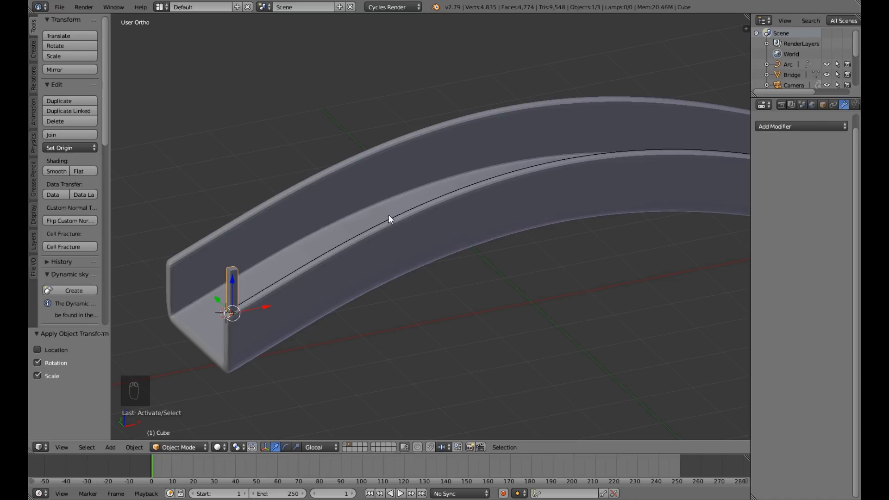
middle_click_drag(585, 208, 589, 190)
scroll(601, 263, "down", 3)
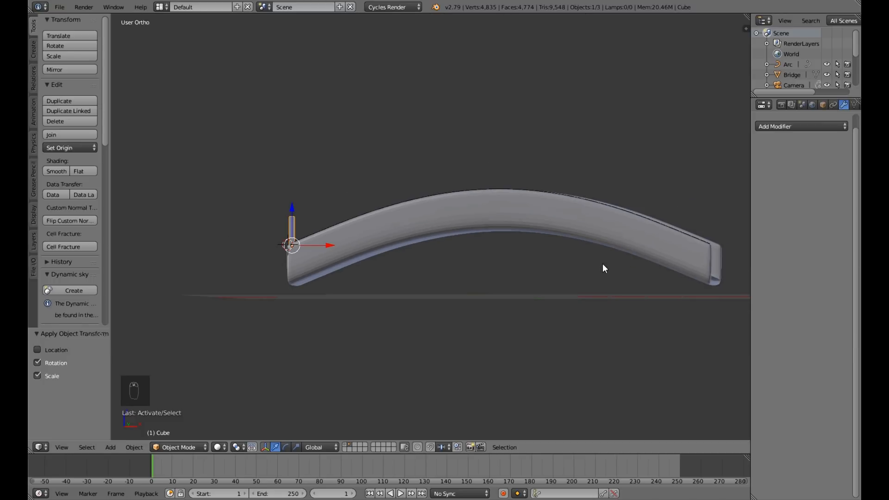
key("KP_1")
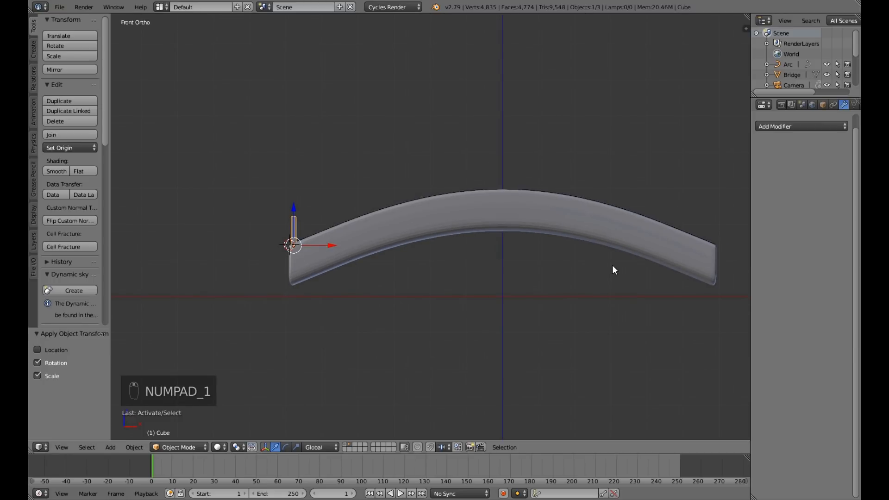
middle_click_drag(613, 266, 485, 300, "shift")
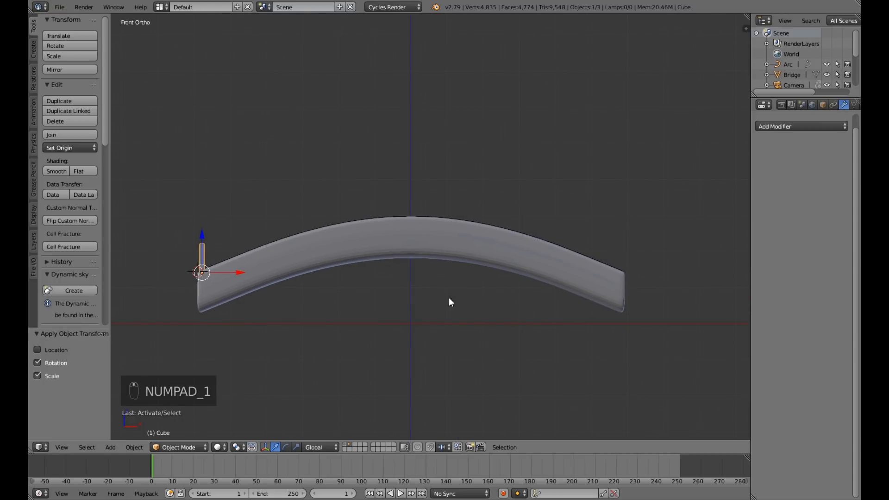
middle_click_drag(360, 284, 415, 308)
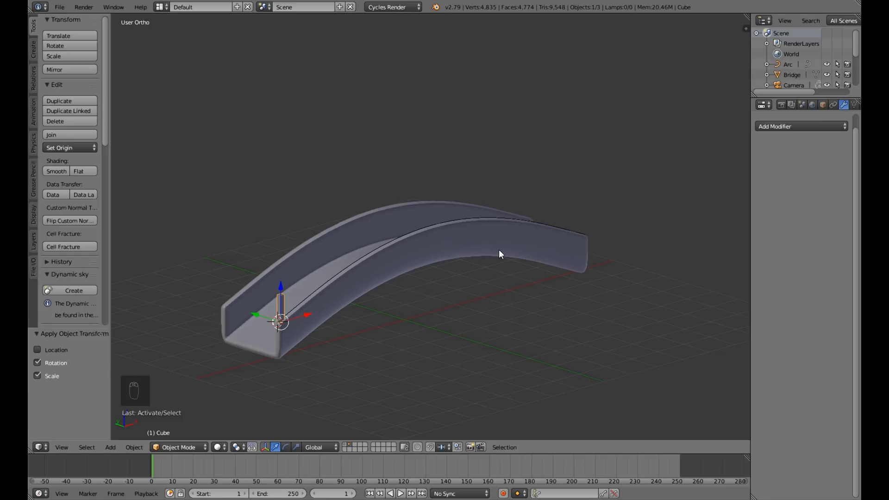
middle_click_drag(534, 256, 476, 245)
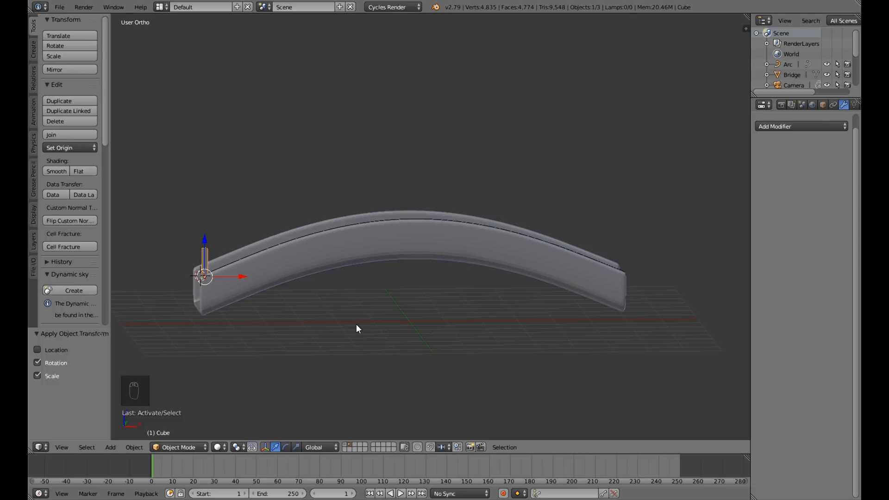
key("KP_1")
scroll(357, 324, "up", 5)
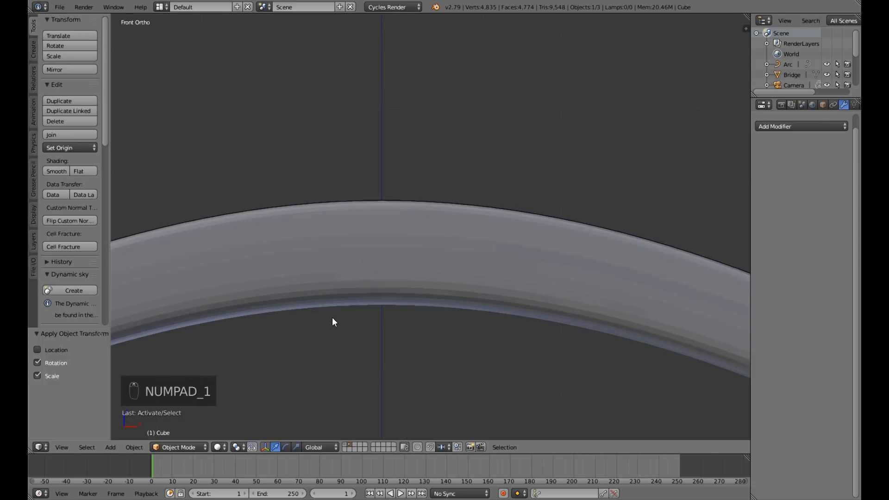
scroll(332, 318, "down", 5)
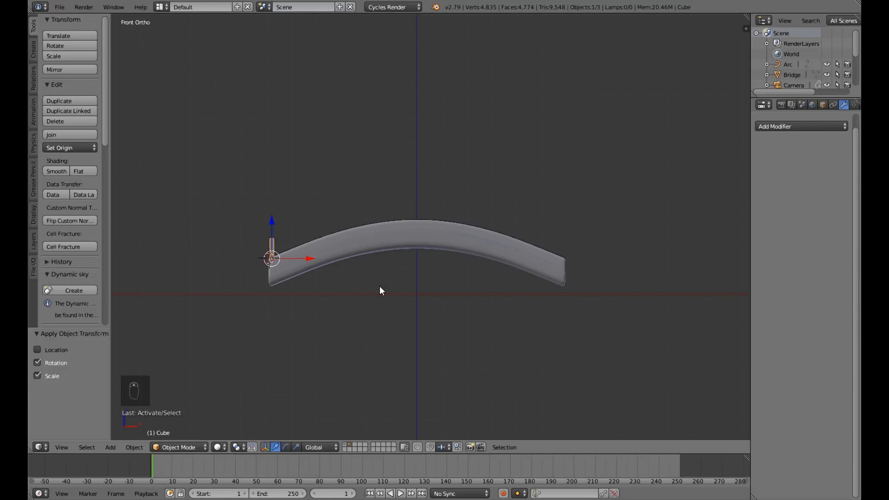
Add an Array modifier to the railing post with Fit Type set to Fit Curve and Arc as its curve.
left_click(796, 127)
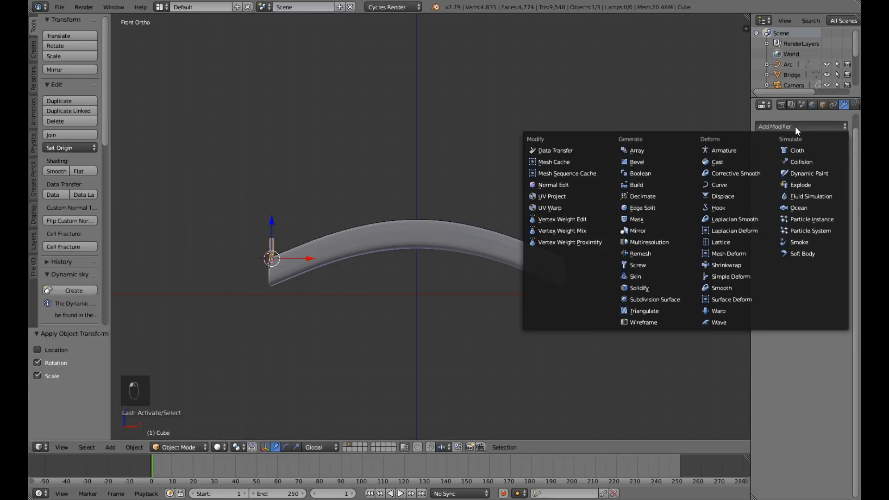
left_click(660, 149)
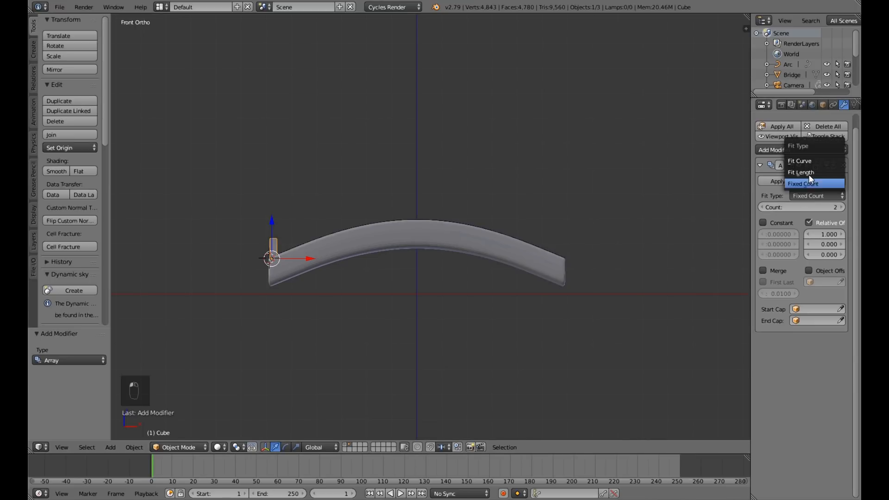
left_click(810, 161)
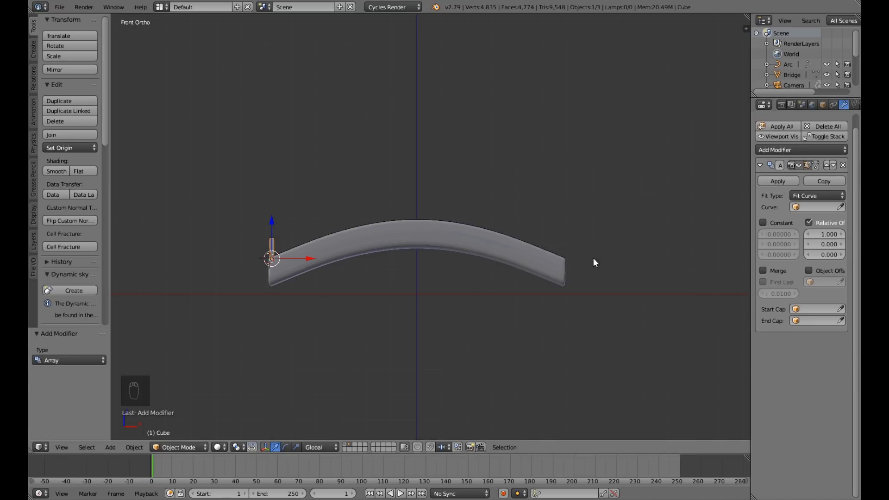
left_click(793, 206)
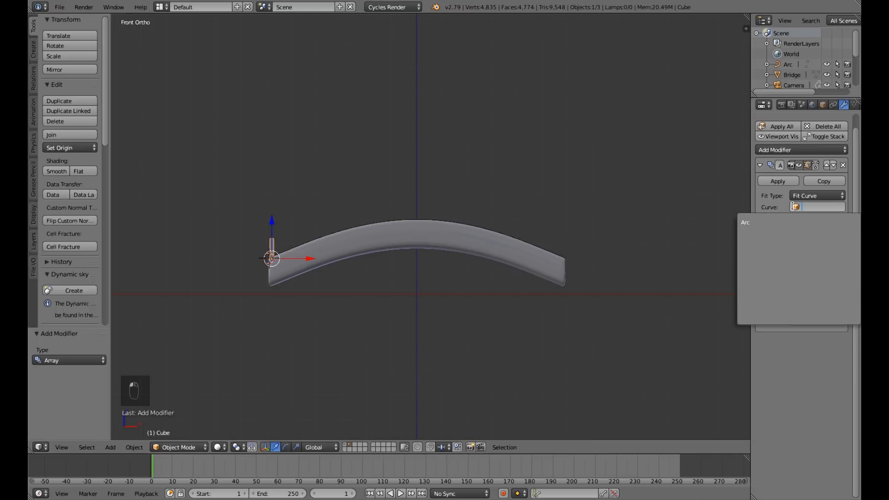
left_click(775, 221)
Add a Curve modifier to the railing post with Arc as its object.
middle_click_drag(540, 263, 513, 276)
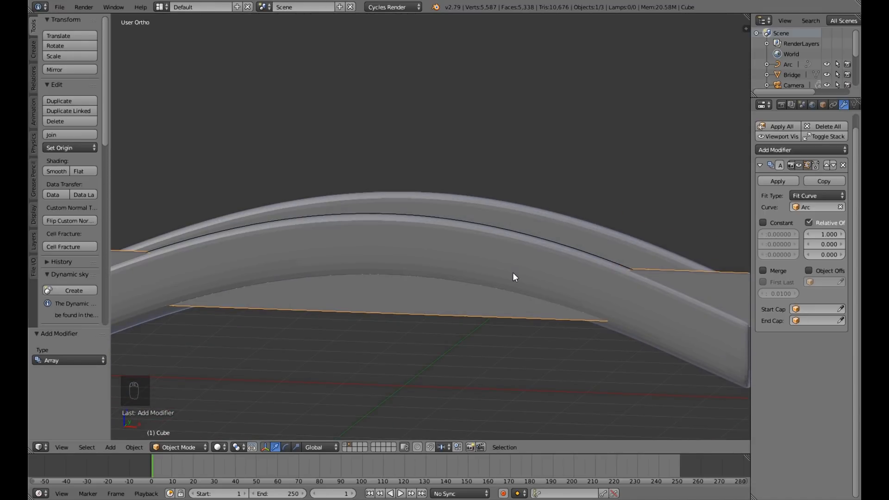
left_click(818, 149)
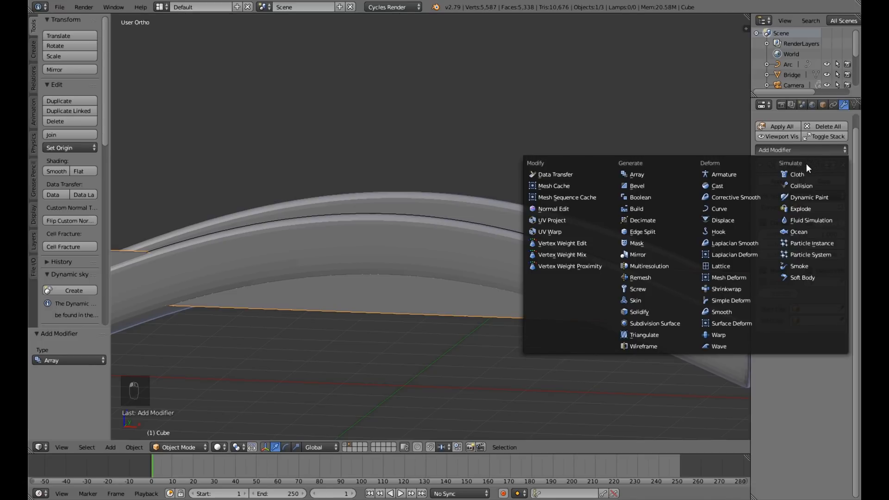
left_click(729, 212)
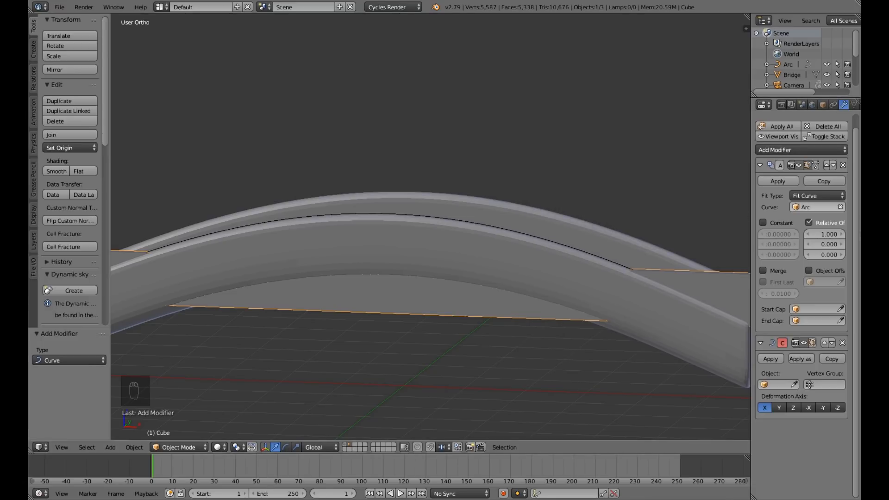
left_click(765, 383)
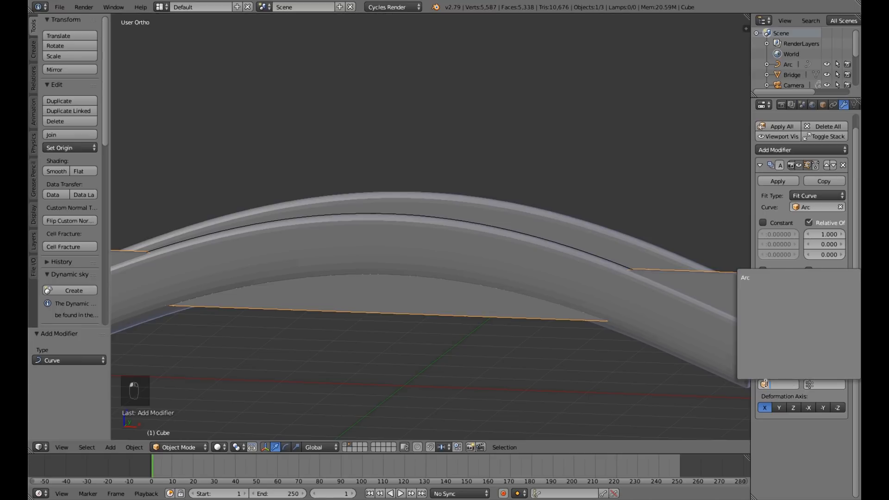
left_click(759, 279)
Examine from several angles how the arrayed posts follow the arc along the bridge's side wall.
scroll(598, 280, "down", 6)
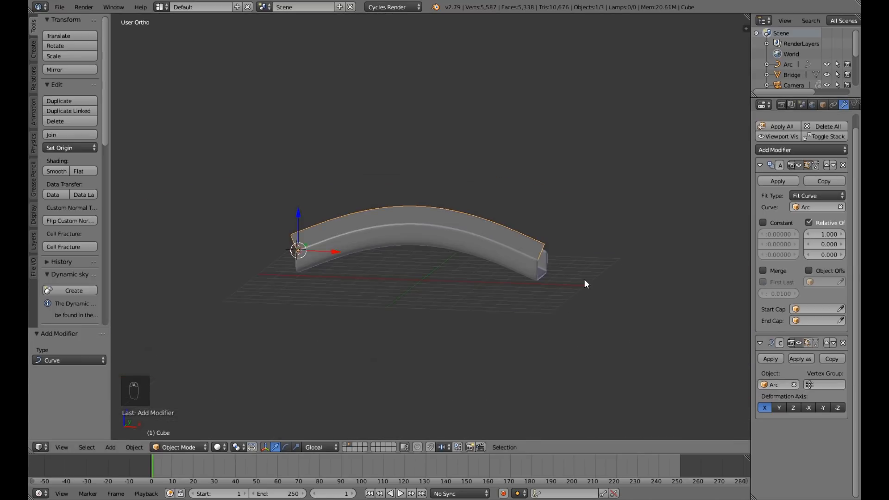
middle_click_drag(584, 280, 606, 254)
scroll(601, 269, "up", 5)
scroll(600, 270, "up", 1)
scroll(601, 269, "down", 1)
scroll(600, 274, "down", 3)
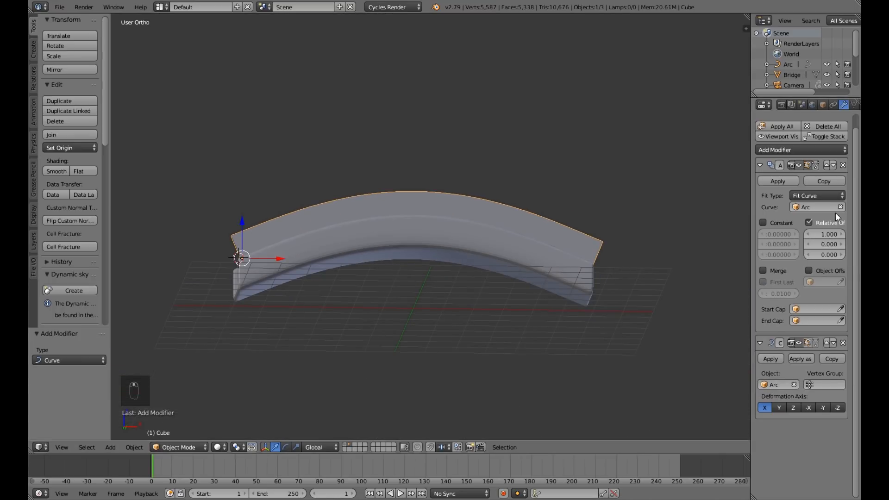
middle_click_drag(574, 281, 581, 311)
scroll(582, 314, "up", 1)
scroll(580, 310, "down", 2)
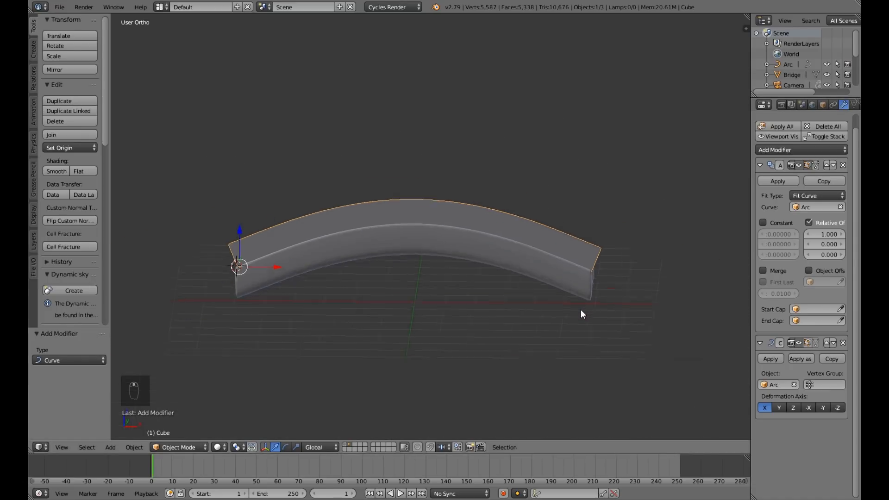
scroll(503, 276, "up", 3)
scroll(491, 277, "down", 3)
middle_click_drag(484, 277, 518, 271)
scroll(587, 292, "up", 2)
scroll(463, 281, "up", 2)
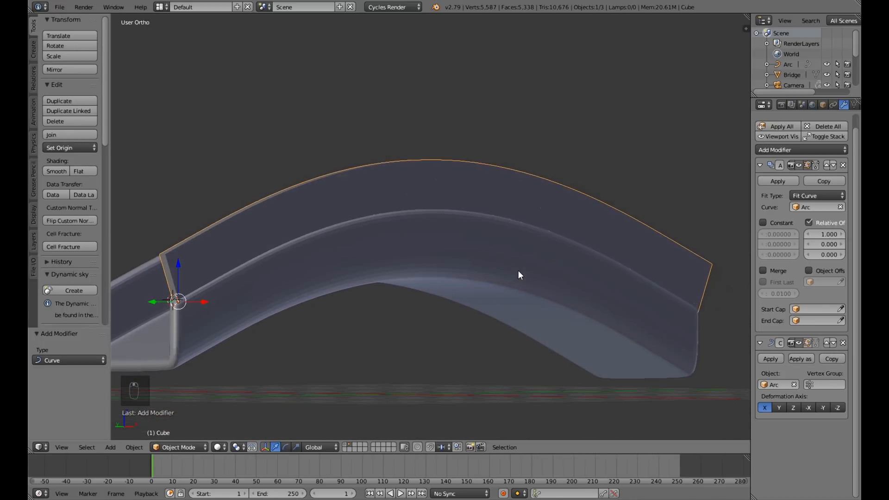
Switch the post's Array modifier to Fixed Count and set its relative X offset to 6.8.
left_click(812, 195)
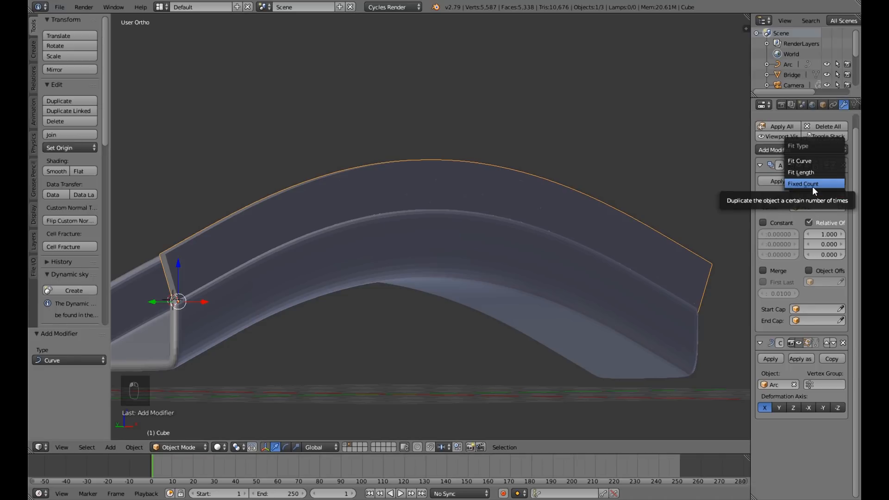
left_click(811, 184)
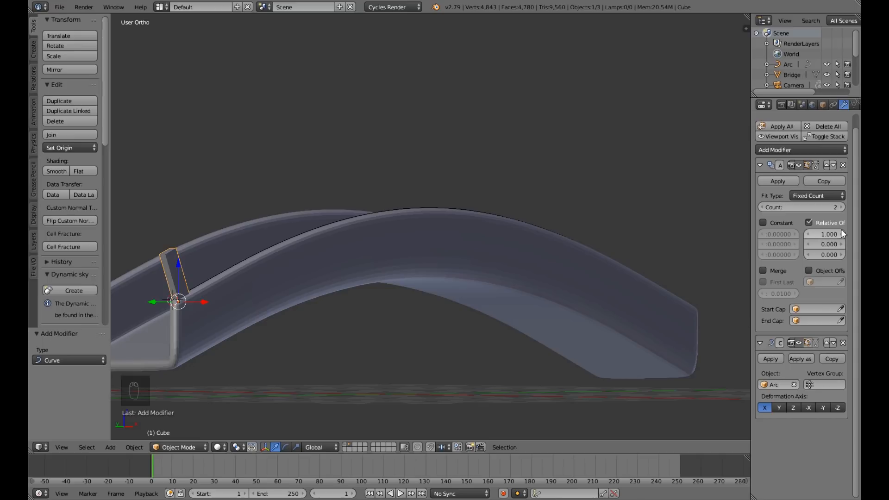
scroll(735, 254, "down", 4)
middle_click_drag(708, 258, 668, 263)
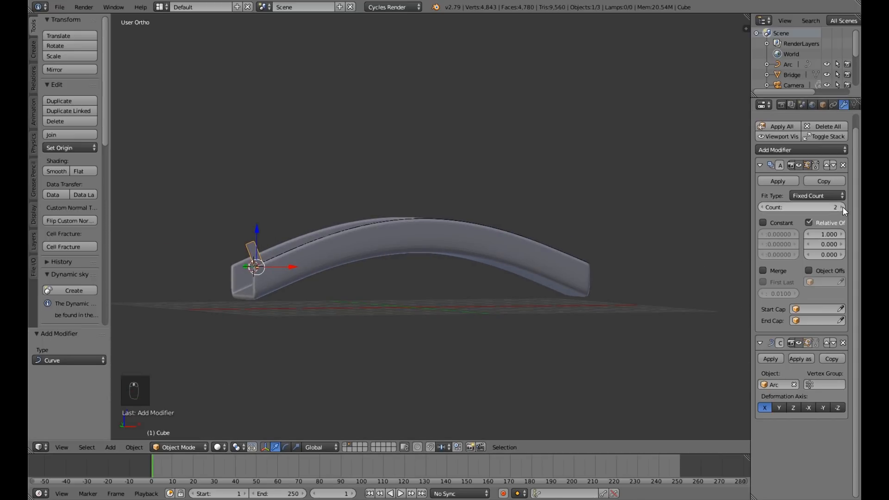
left_click_drag(805, 204, 841, 204)
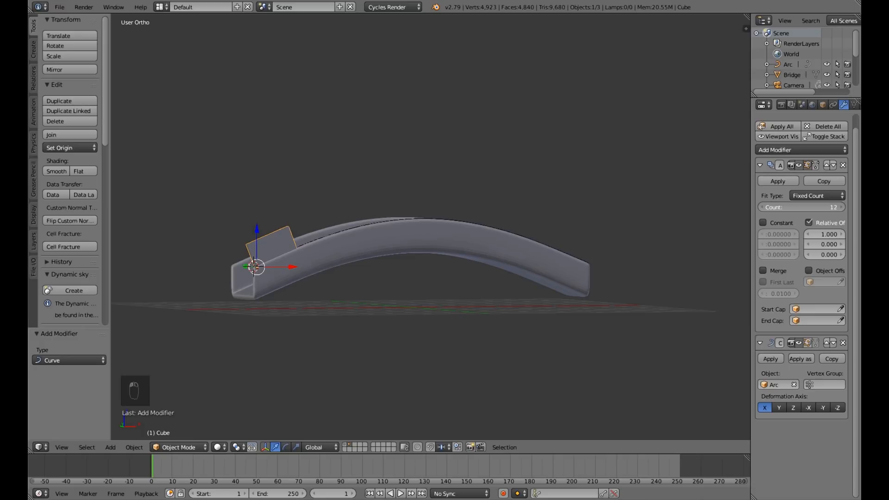
right_click(806, 205)
left_click_drag(822, 236, 850, 233)
Set the post array's count to 14 and its relative X offset to 7.2 so the posts span the bridge.
middle_click_drag(532, 250, 512, 246)
key("KP_1")
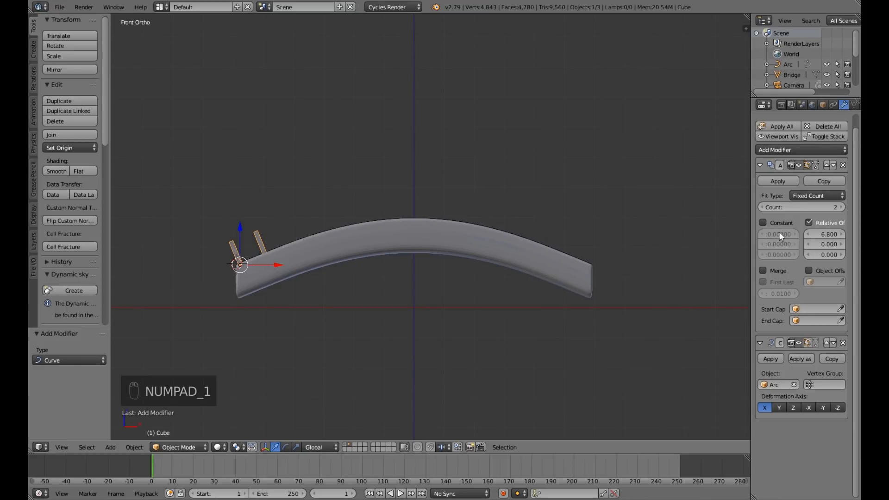
left_click_drag(812, 207, 873, 207)
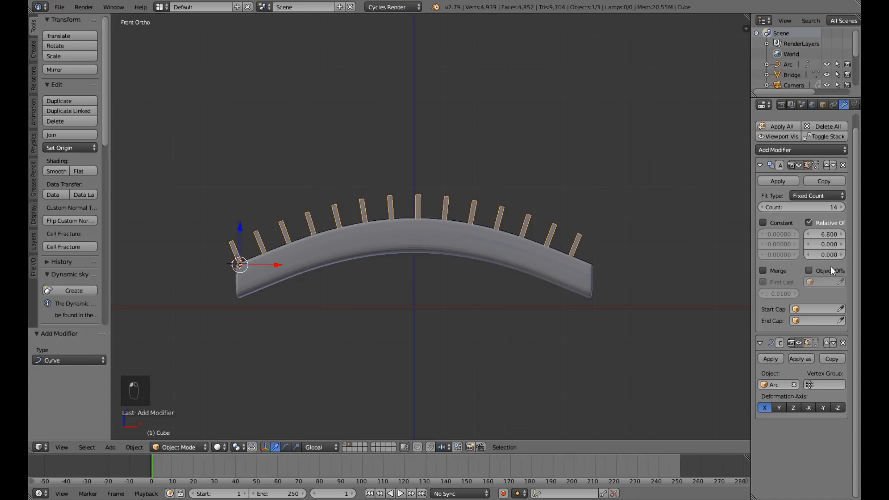
left_click_drag(828, 234, 838, 235)
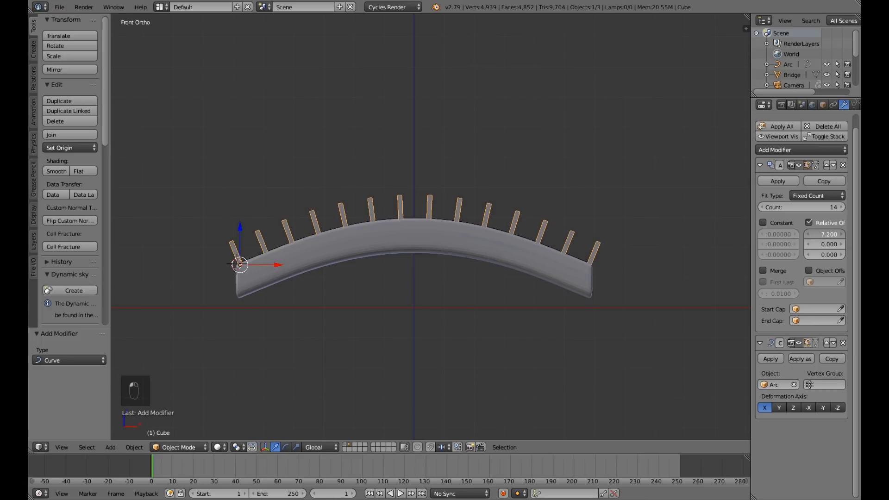
Shorten the arrayed railing posts by scaling them along the Z axis by about 0.646.
middle_click_drag(494, 298, 532, 301)
key("s")
key("z")
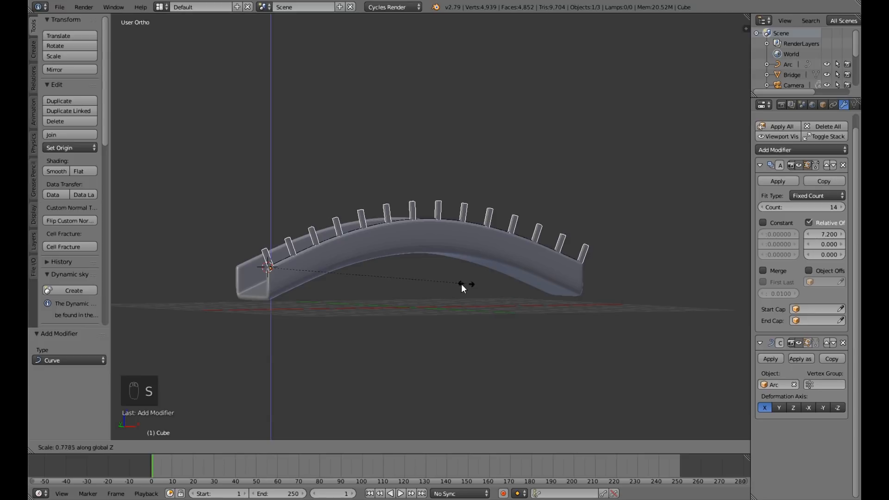
left_click(435, 279)
middle_click_drag(442, 286, 490, 297)
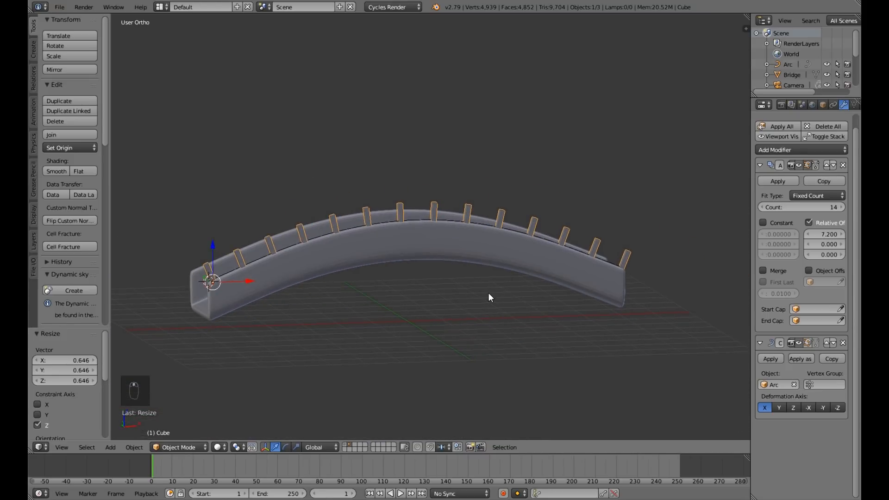
key("KP_1")
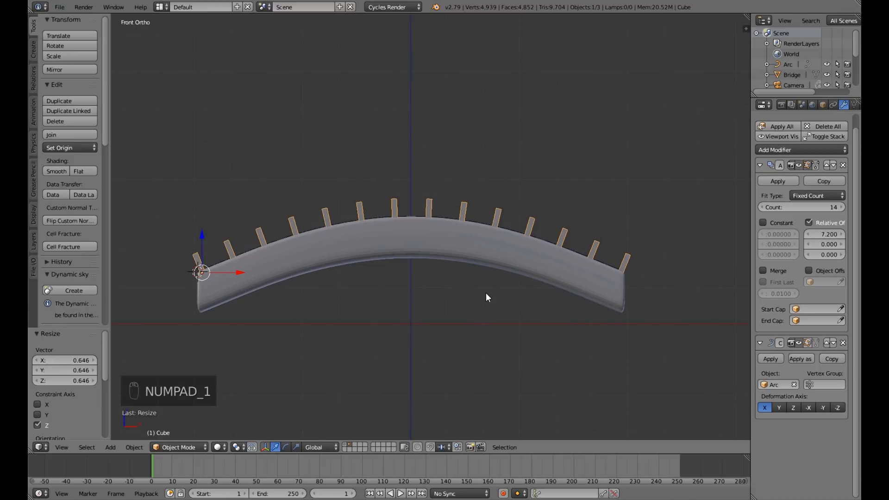
scroll(486, 293, "down", 3)
scroll(468, 293, "up", 5)
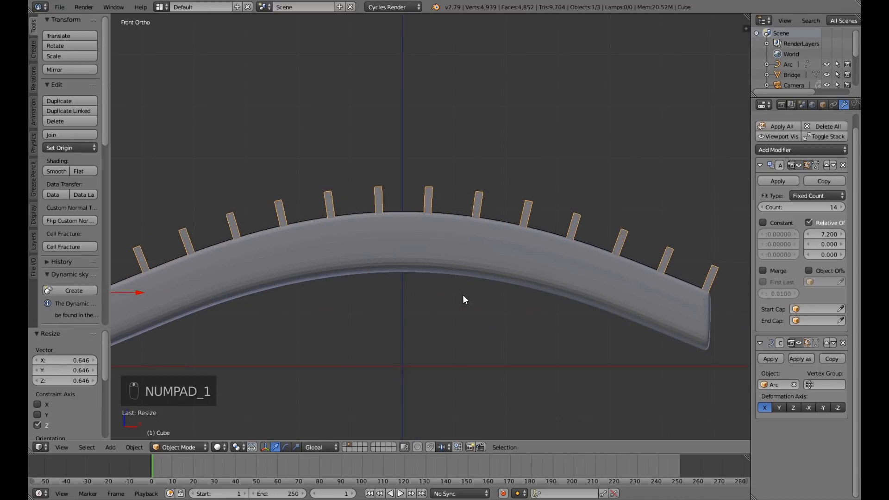
Try adding a Mirror modifier on the X axis to the arrayed railing posts, and remove it.
middle_click_drag(480, 309, 513, 320)
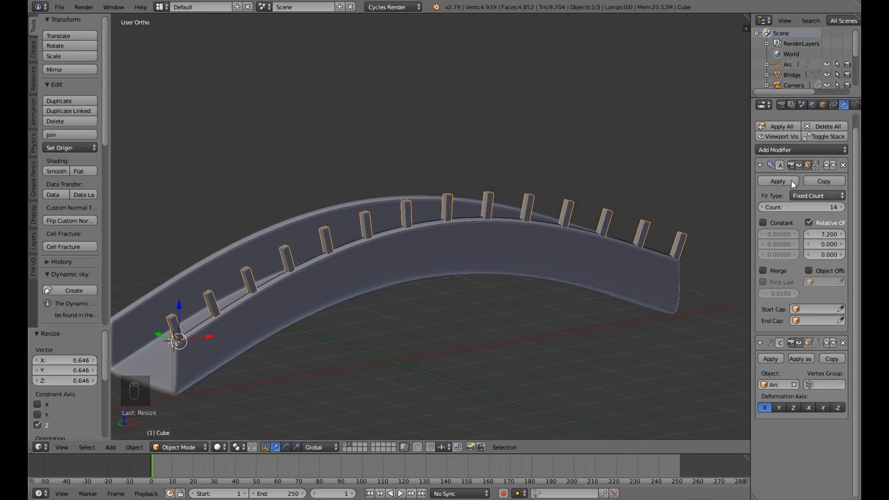
middle_click_drag(406, 307, 457, 316)
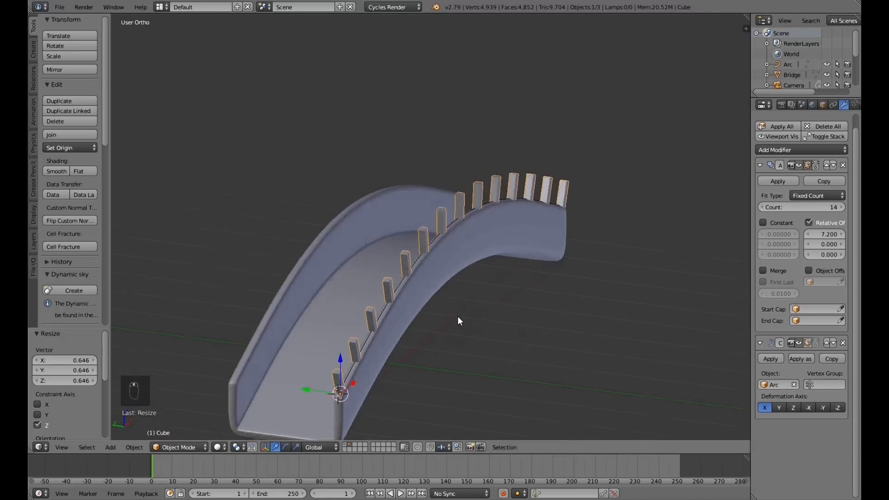
left_click(815, 151)
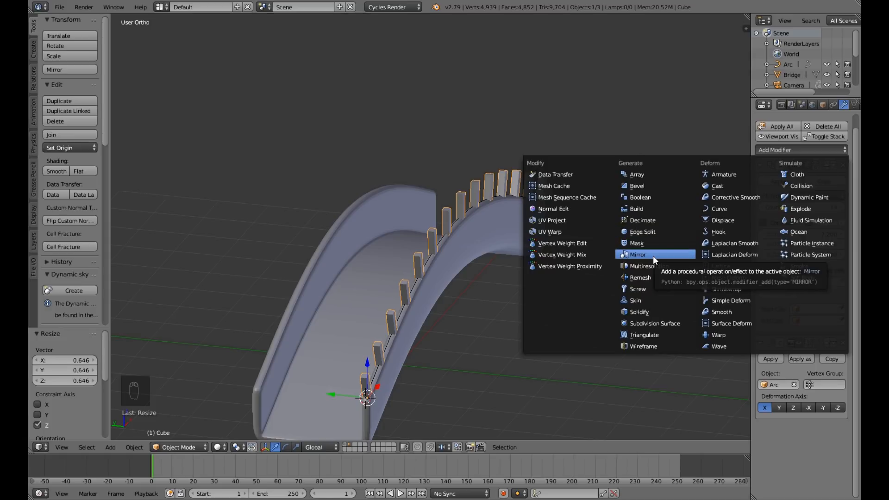
scroll(540, 364, "down", 3)
middle_click_drag(545, 354, 536, 360)
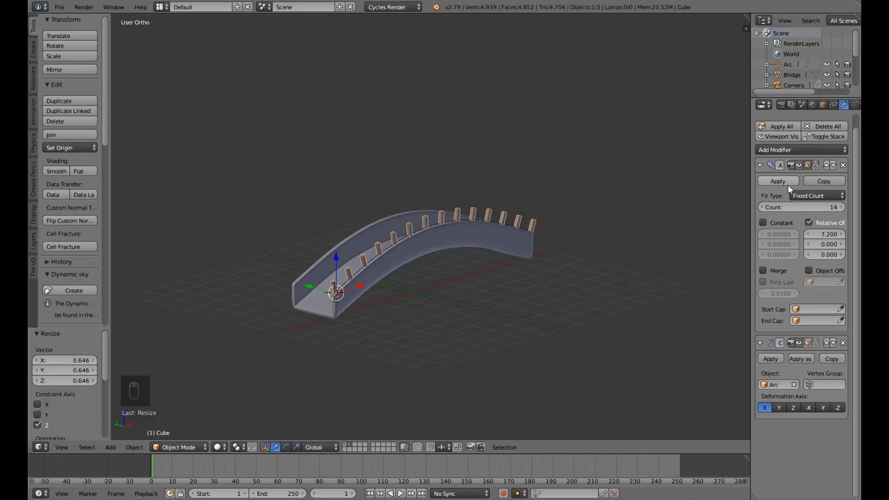
middle_click_drag(418, 303, 391, 306)
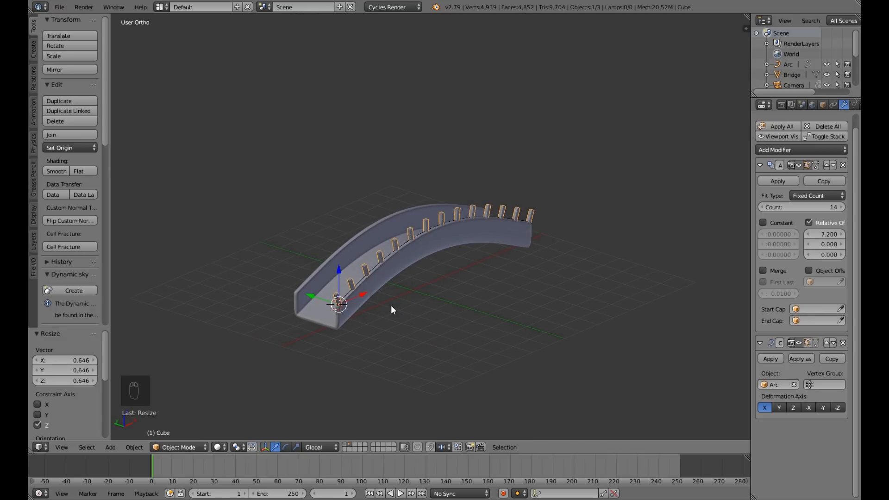
left_click(790, 149)
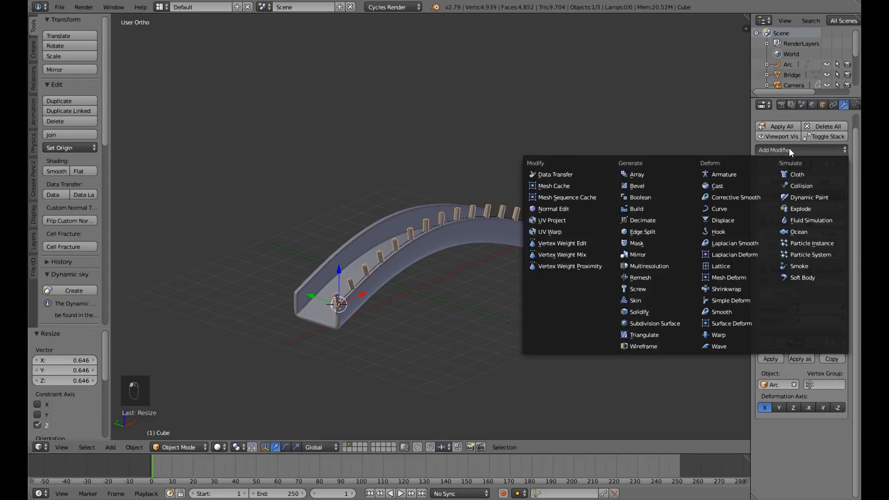
left_click(651, 253)
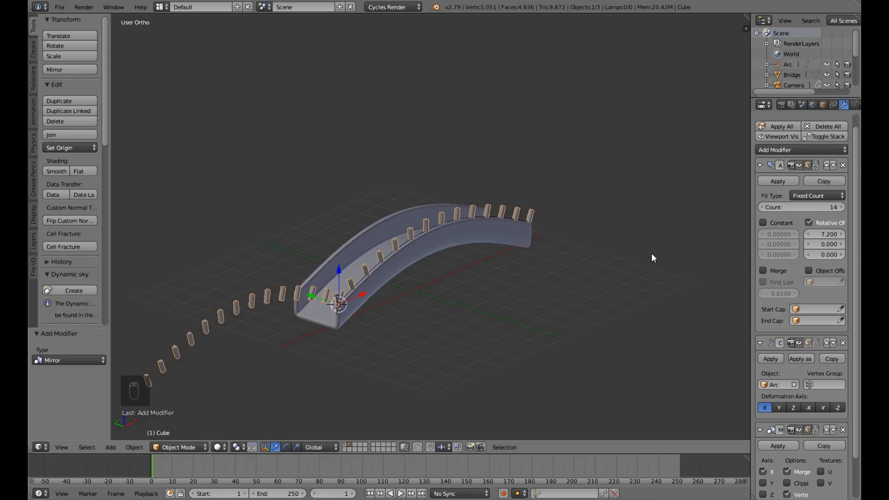
scroll(616, 290, "down", 5)
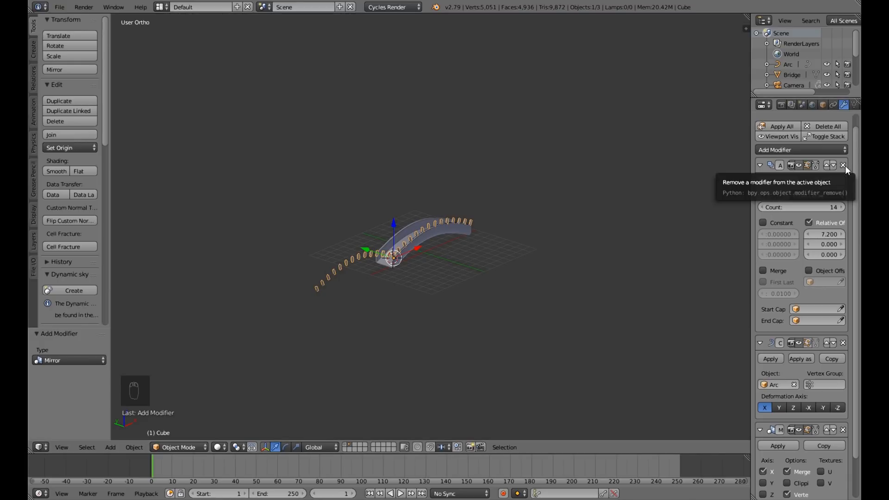
scroll(812, 389, "down", 3)
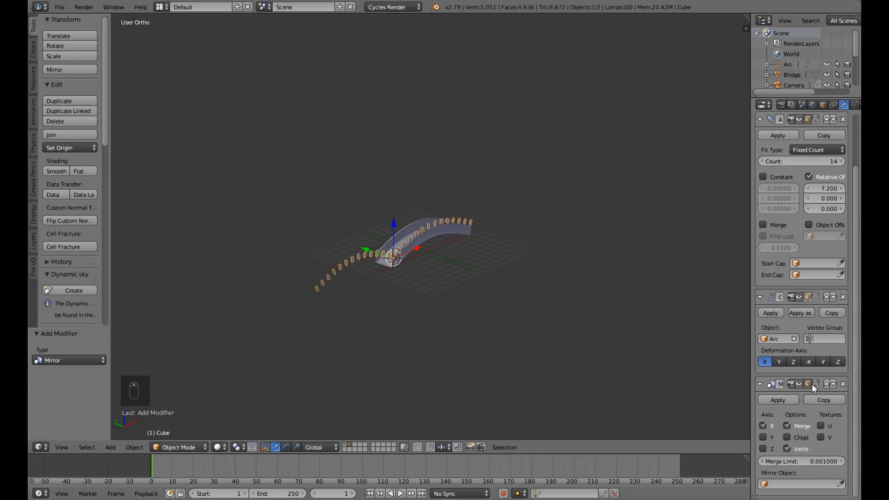
left_click(843, 384)
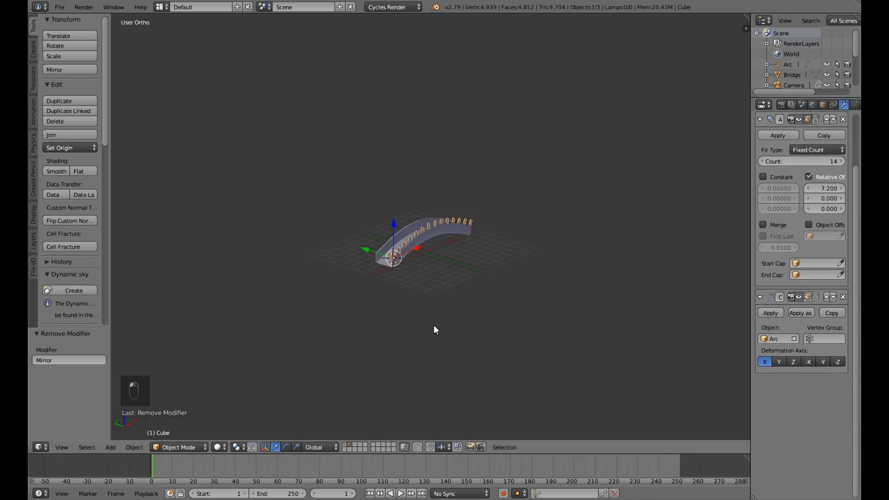
Try applying the posts' Curve modifier ahead of the Array modifier, and undo it.
scroll(434, 324, "up", 7)
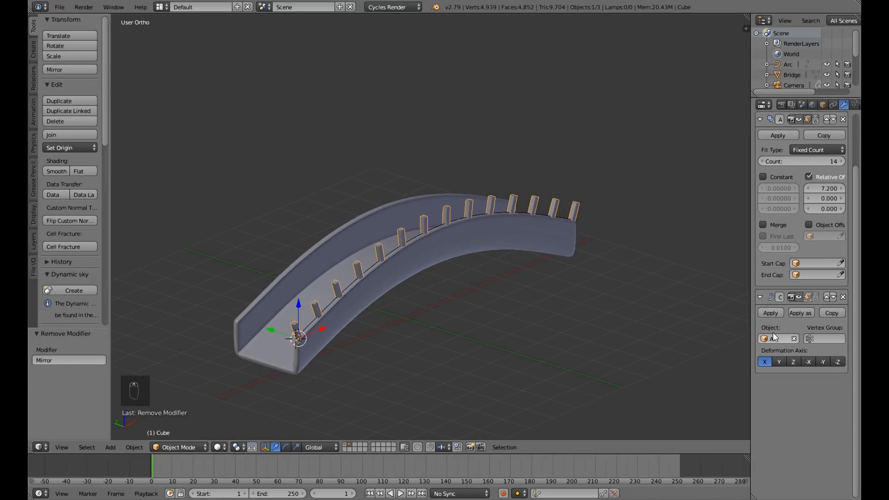
left_click(773, 315)
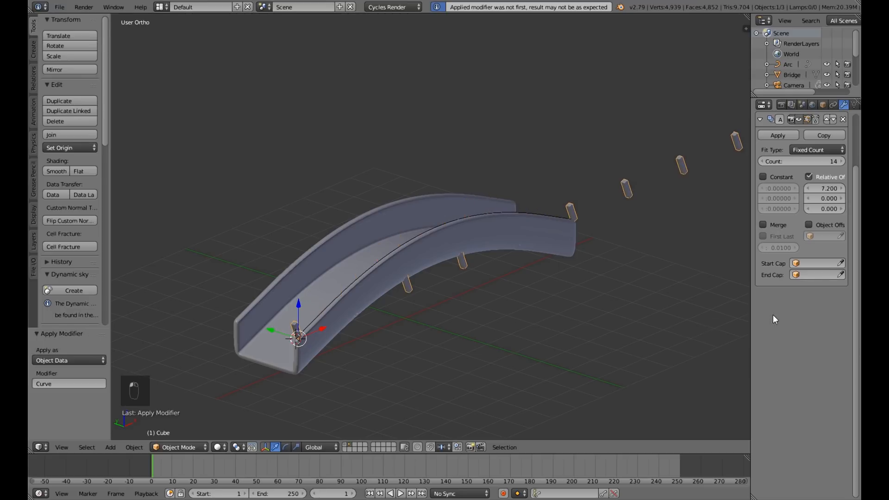
key("ctrl+z")
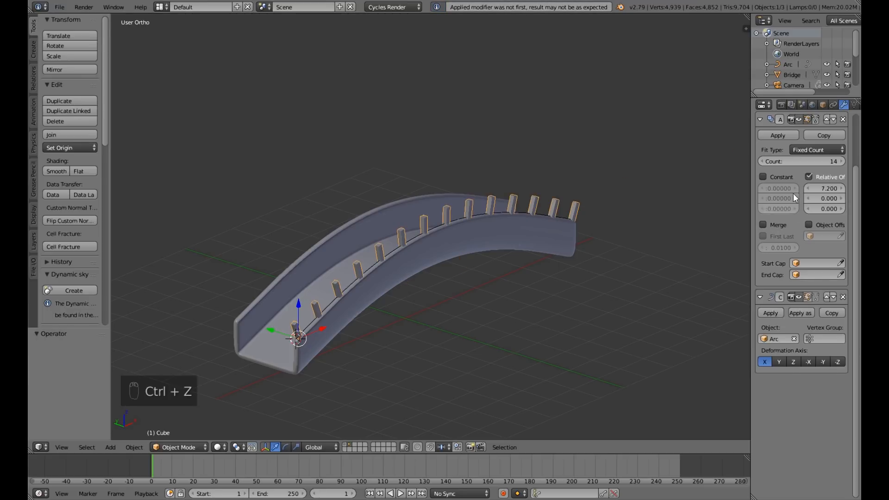
Apply the railing posts' Array modifier first, followed by their Curve modifier.
left_click(778, 135)
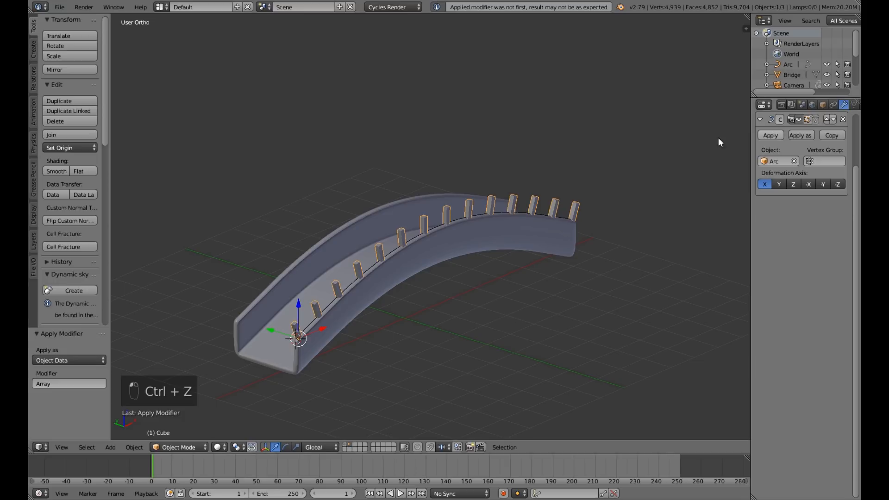
left_click(771, 135)
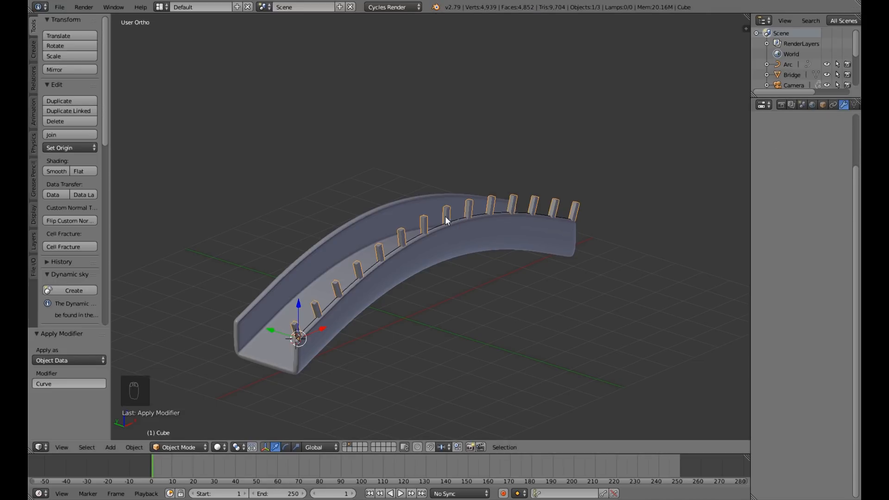
key("g")
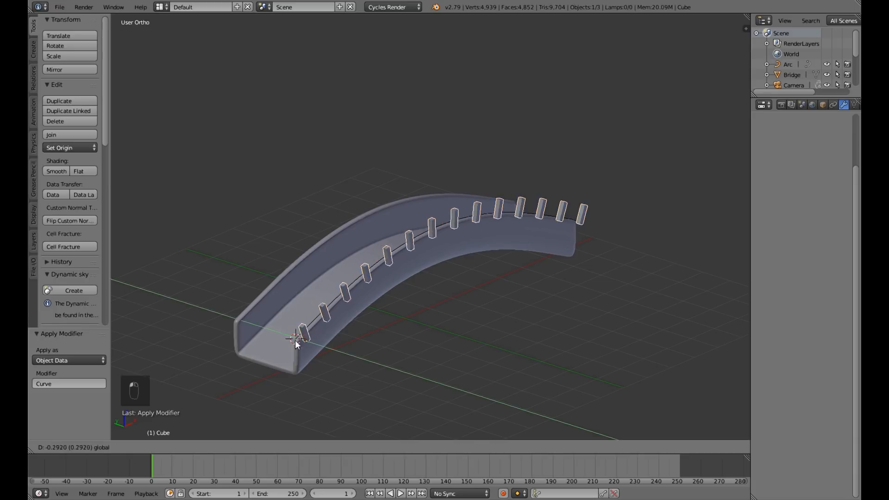
right_click(316, 350)
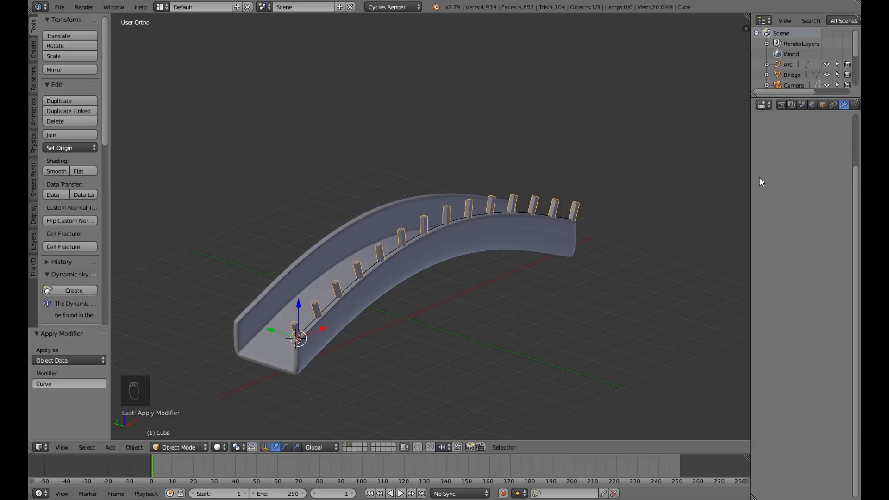
Reset the 3D cursor to the scene centre and set the railing posts' origin to the 3D cursor.
scroll(694, 241, "up", 4)
scroll(754, 241, "down", 1)
scroll(718, 266, "down", 4)
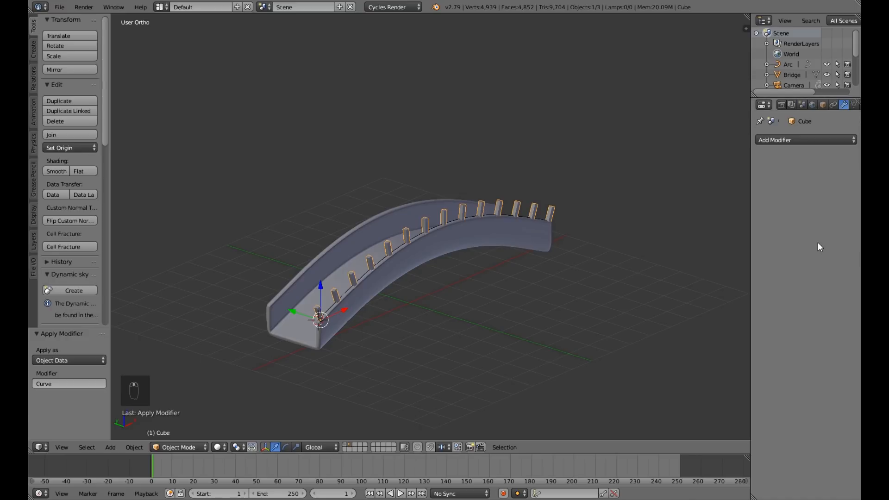
left_click(815, 140)
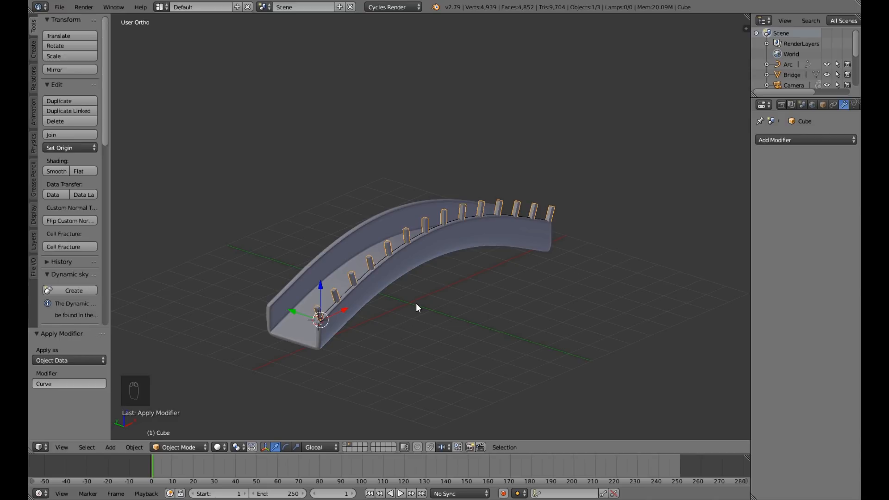
key("shift+c")
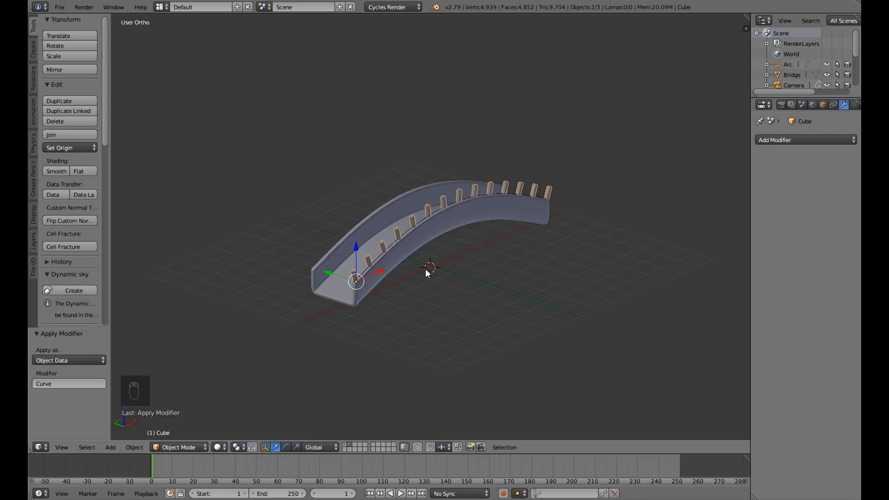
key("ctrl+alt+shift+c")
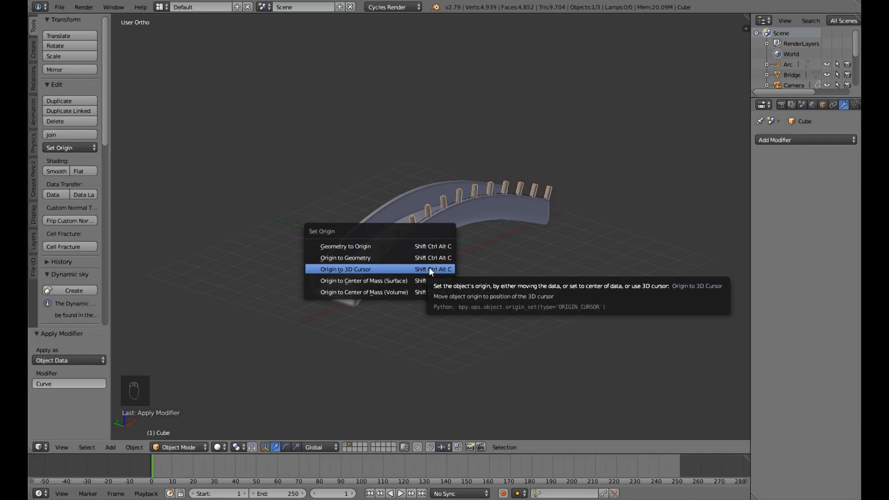
left_click(428, 269)
scroll(488, 297, "up", 1)
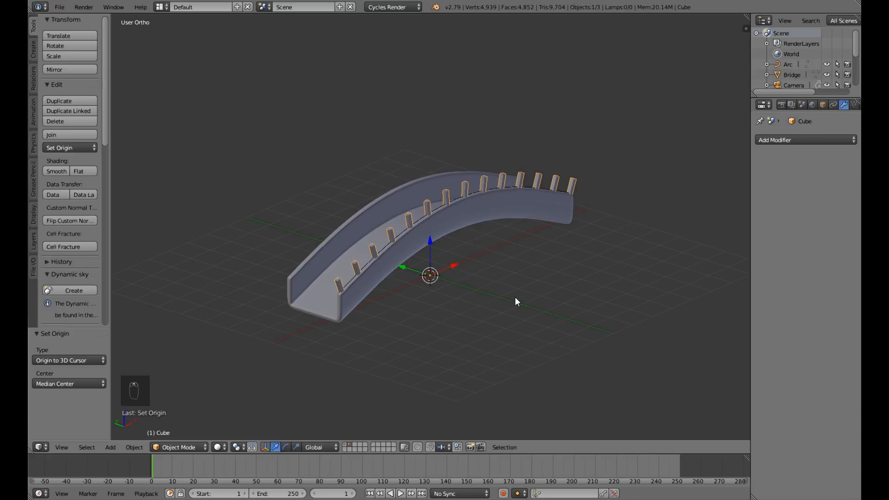
Apply the railing posts' rotation and scale as well as their location.
key("ctrl+a")
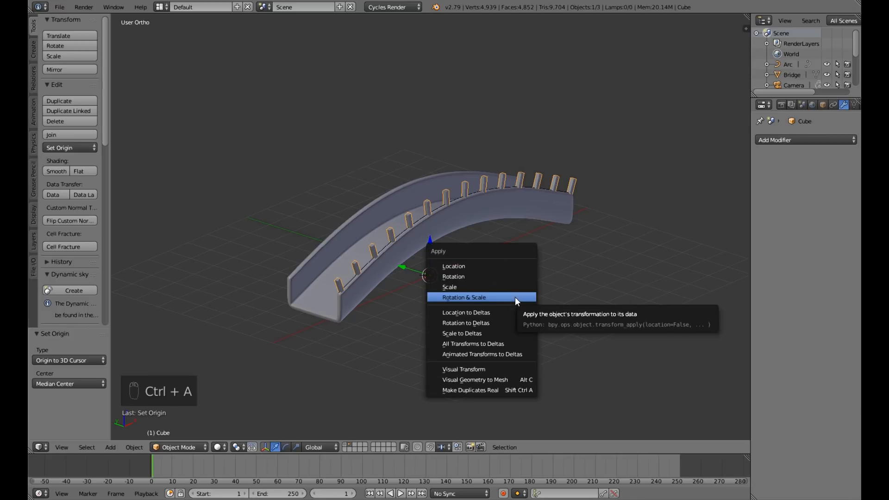
left_click(516, 298)
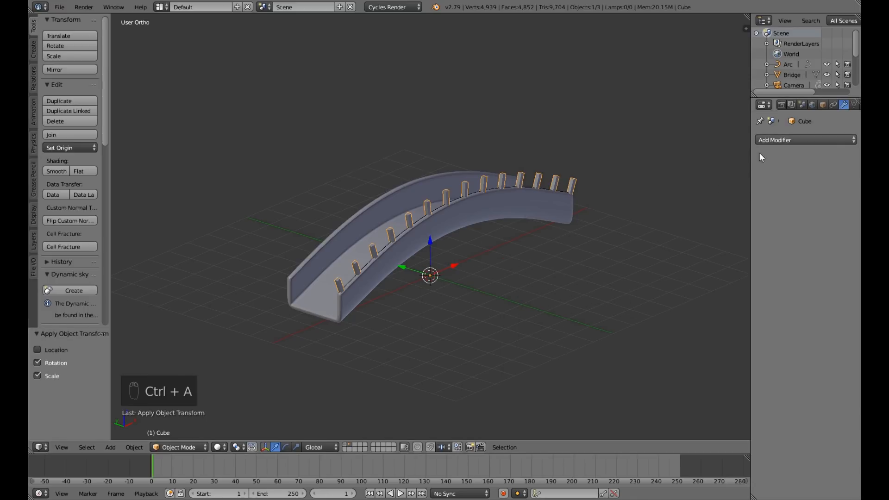
key("ctrl+a")
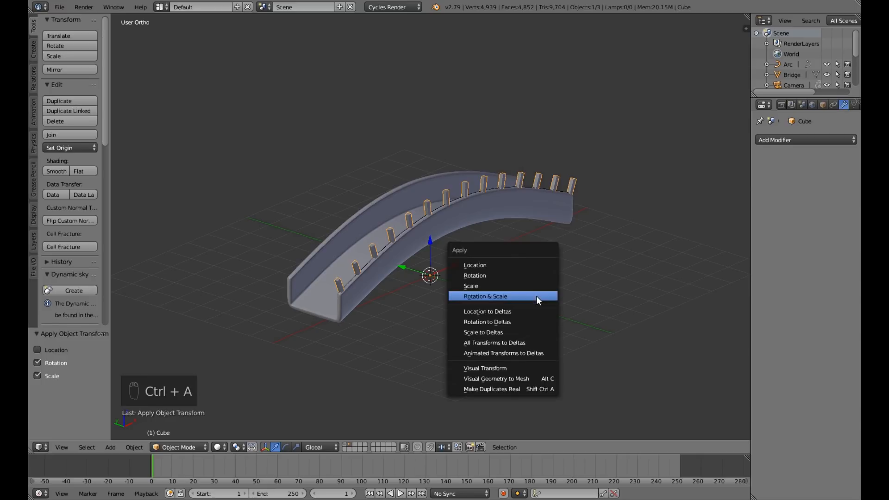
left_click(535, 263)
Add a Mirror modifier to the railing posts, mirroring on Y instead of X, to line the opposite side wall.
left_click(794, 140)
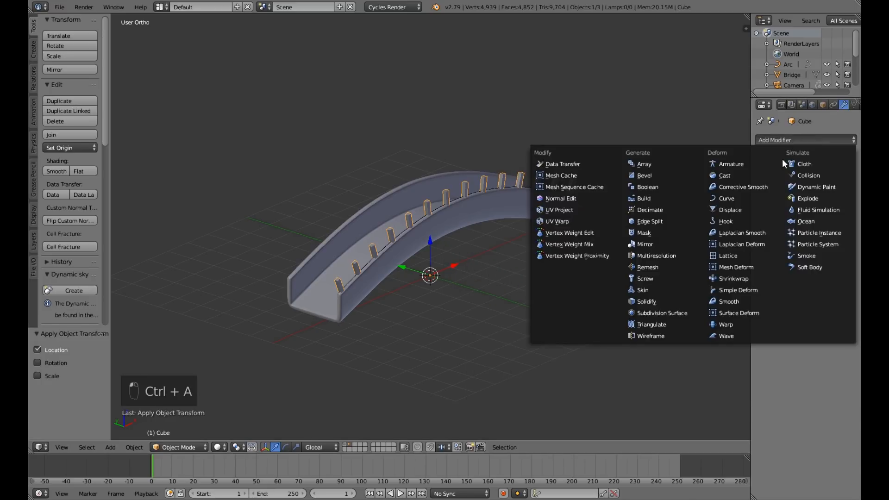
left_click(665, 244)
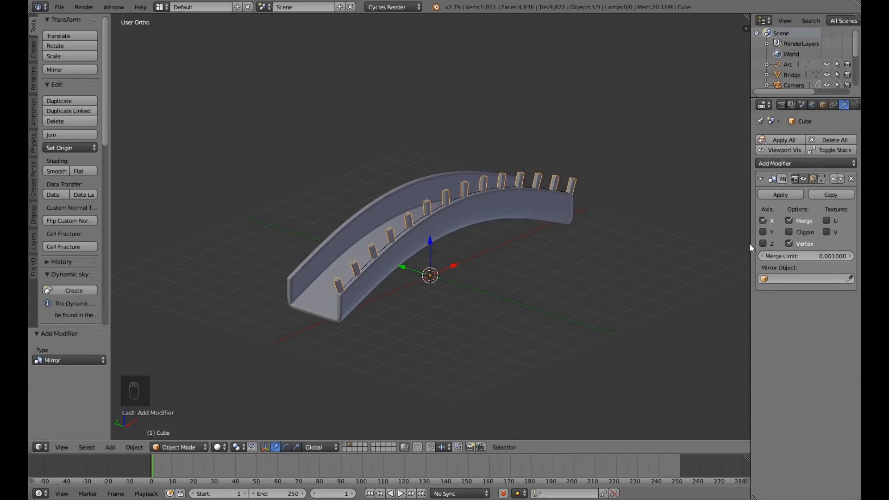
left_click(762, 220)
left_click(763, 232)
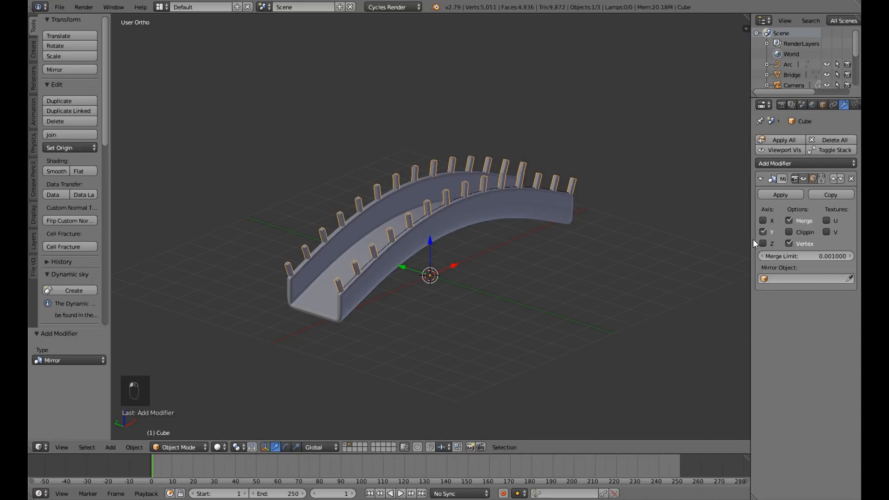
middle_click_drag(641, 263, 561, 270)
scroll(578, 257, "down", 2)
scroll(573, 252, "up", 3)
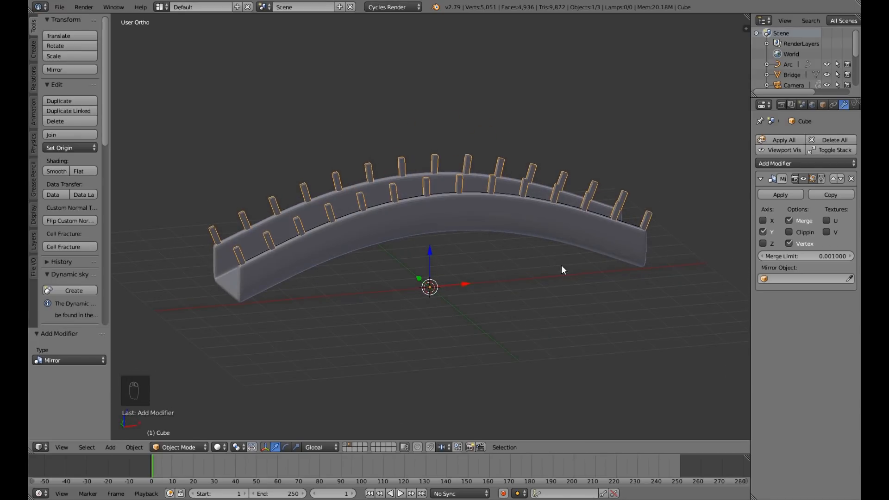
Raise the arc curve about 0.497 along Z so it runs along the tops of the railing posts.
right_click(440, 192)
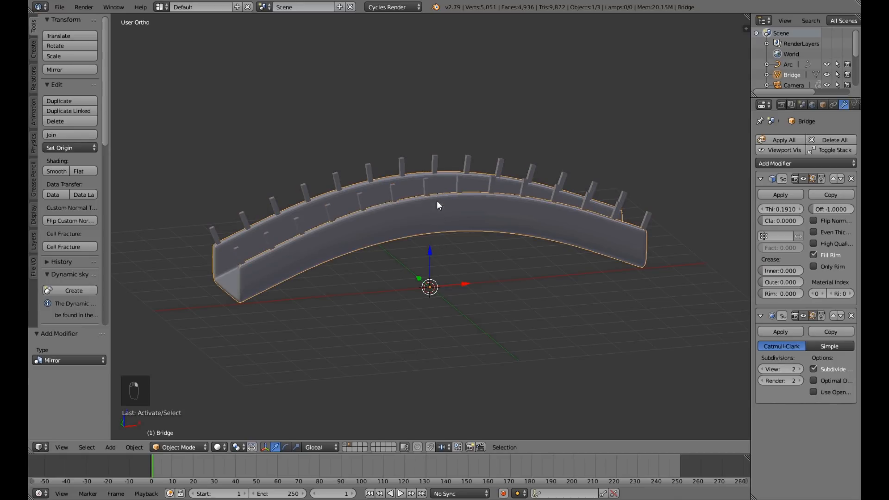
middle_click_drag(437, 194, 426, 266)
scroll(426, 266, "up", 3)
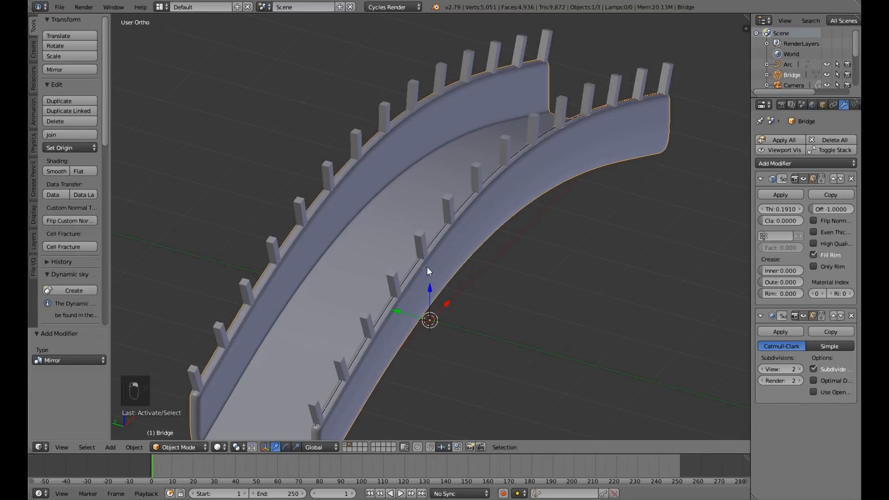
right_click(415, 261)
middle_click_drag(482, 301, 437, 273)
scroll(437, 274, "down", 5)
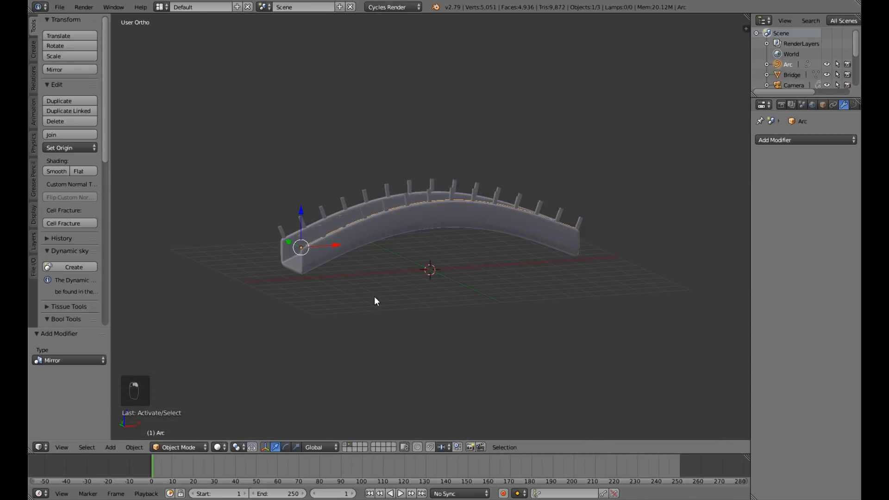
key("KP_1")
left_click_drag(284, 194, 277, 181)
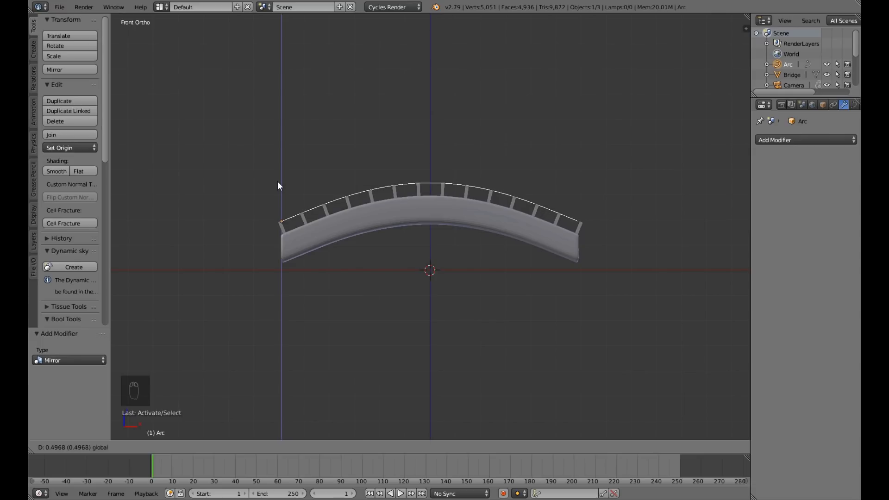
middle_click_drag(312, 227, 413, 298)
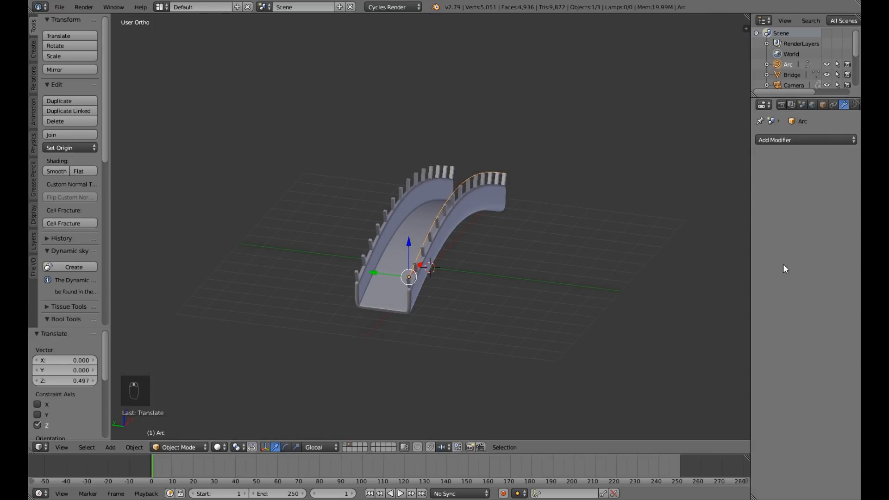
Add a cube at the scene centre and scale it down to about 0.066.
middle_click_drag(582, 268, 540, 263)
key("shift+a")
mouse_move(540, 263)
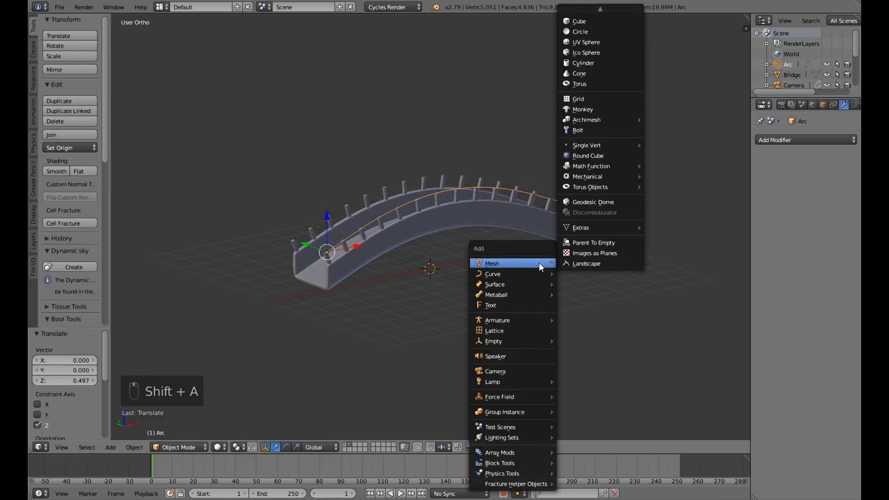
left_click(578, 21)
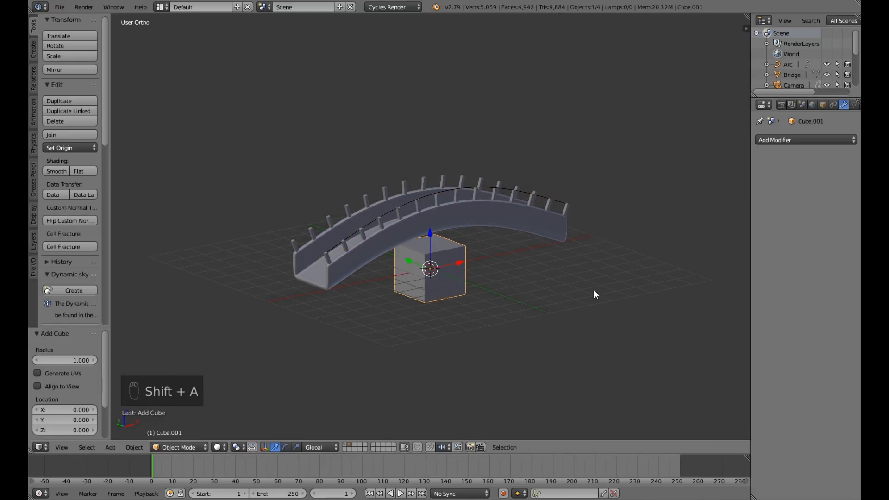
key("s")
left_click(448, 288)
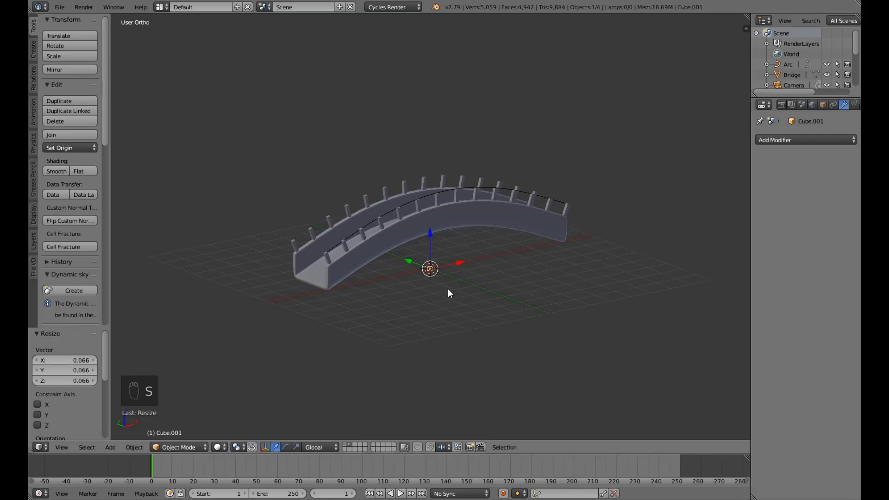
Raise the small cube along Z to the height of the arc curve's peak.
scroll(447, 293, "up", 2)
scroll(427, 300, "up", 3)
key("g")
key("z")
left_click_drag(429, 235, 432, 123)
left_click(432, 118)
middle_click_drag(432, 118, 413, 168)
key("KP_1")
left_click_drag(429, 108, 429, 93)
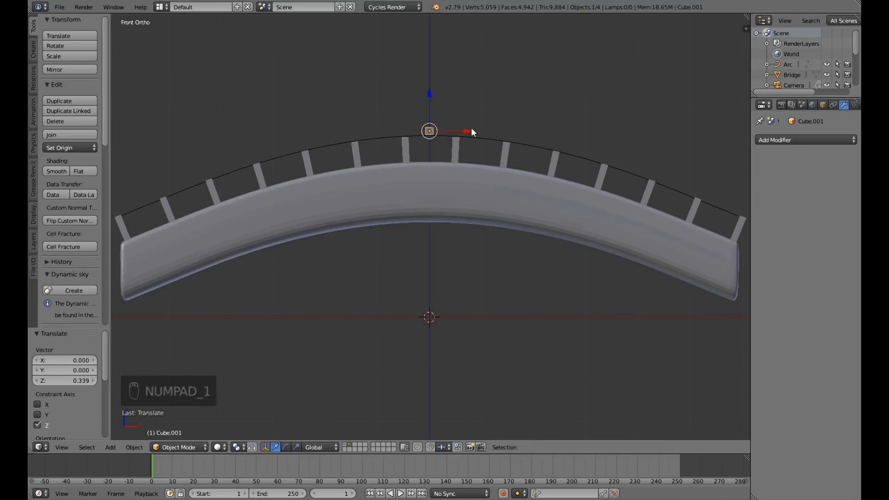
Move the small cube along X to the arc's starting end and lower it onto the first post's top.
scroll(425, 165, "down", 2)
left_click_drag(465, 157, 240, 184)
left_click_drag(202, 129, 217, 183)
left_click_drag(240, 215, 248, 215)
middle_click_drag(246, 221, 332, 255)
key("KP_1")
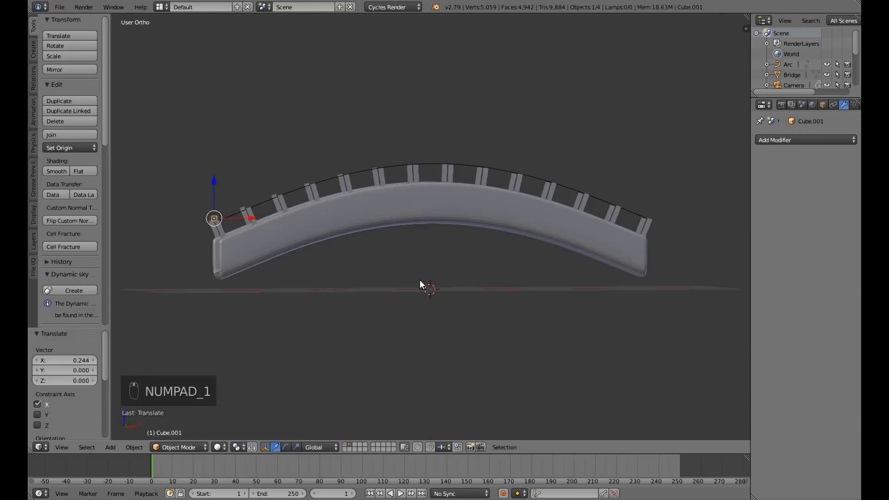
Shift the small cube about 1.109 along Y to line it up with a side wall.
key("KP_3")
scroll(450, 265, "up", 4)
left_click_drag(461, 215, 551, 216)
middle_click_drag(571, 246, 525, 264)
scroll(525, 265, "down", 2)
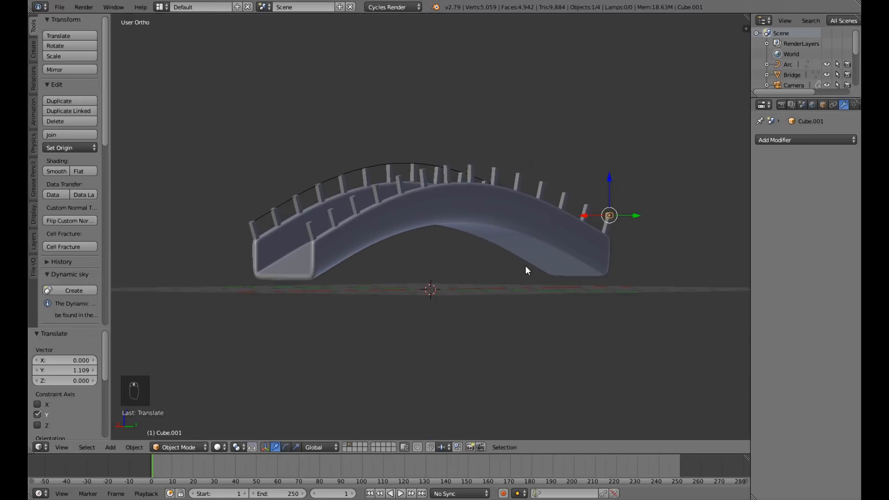
key("KP_3")
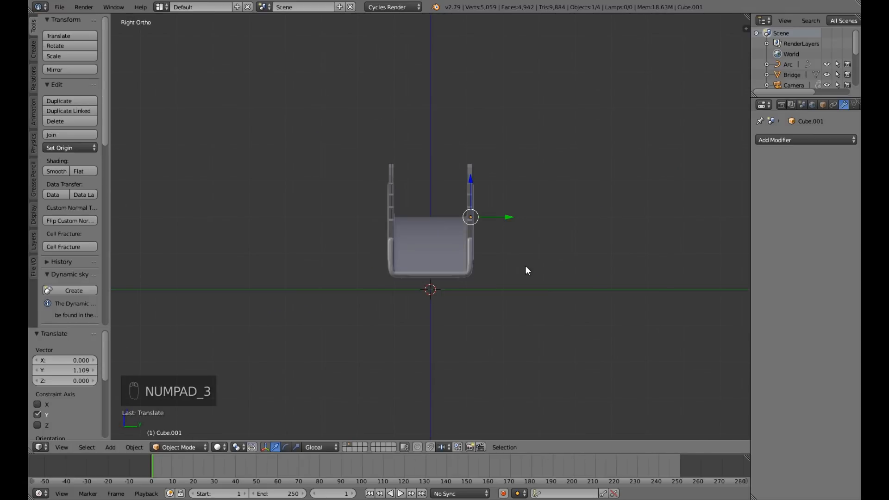
Fine-tune the small cube's X position and move it about -2.179 along Y to the arc curve's side.
key("KP_1")
middle_click_drag(298, 265, 421, 268, "shift")
scroll(410, 268, "up", 3)
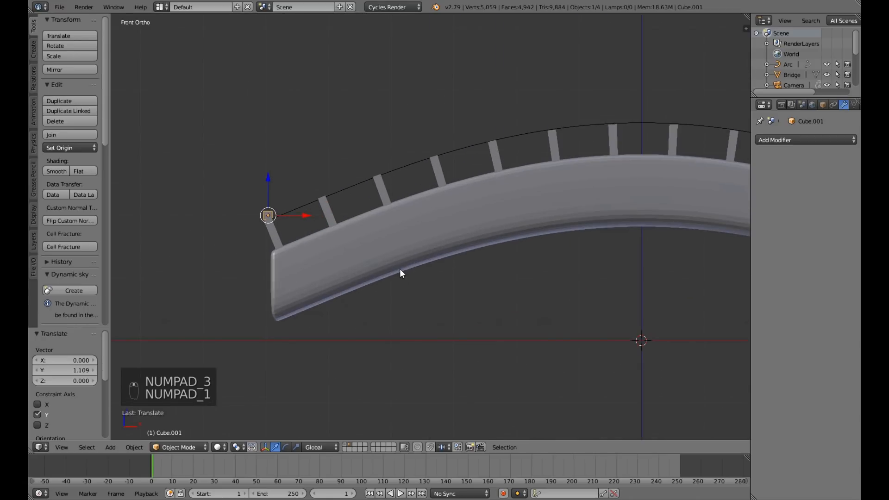
left_click_drag(307, 213, 305, 216)
middle_click_drag(300, 237, 382, 267)
left_click_drag(267, 223, 396, 243)
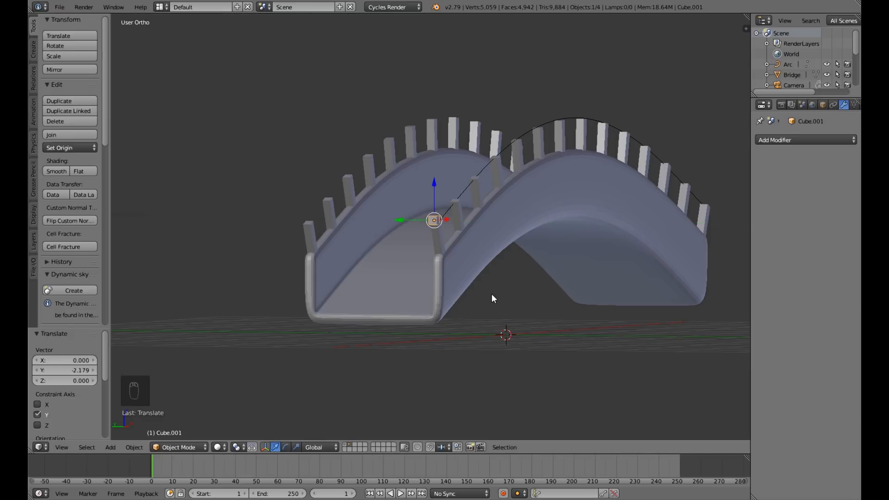
Apply the small cube's rotation and scale, keeping the cube selected rather than the arc.
key("KP_1")
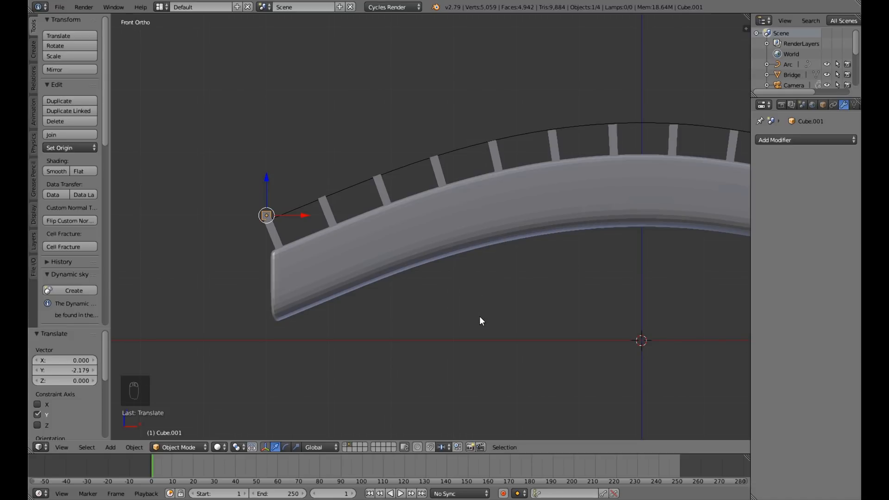
key("ctrl+a")
left_click(477, 346)
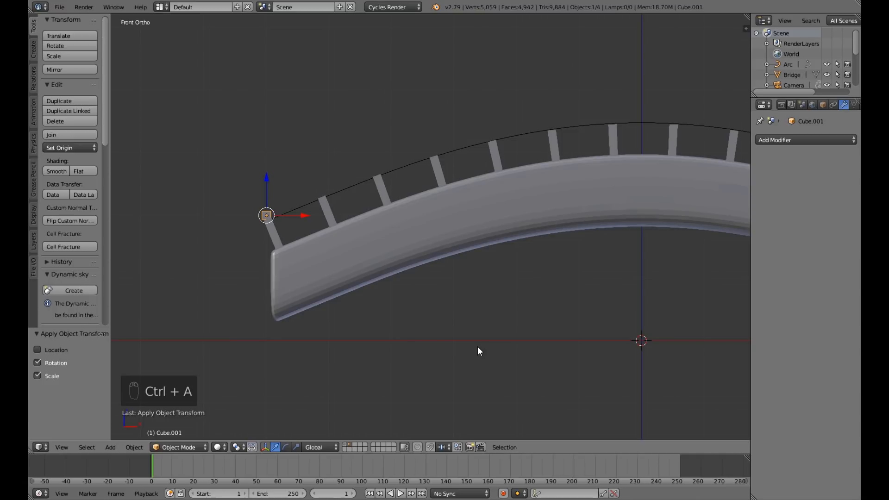
right_click(417, 161)
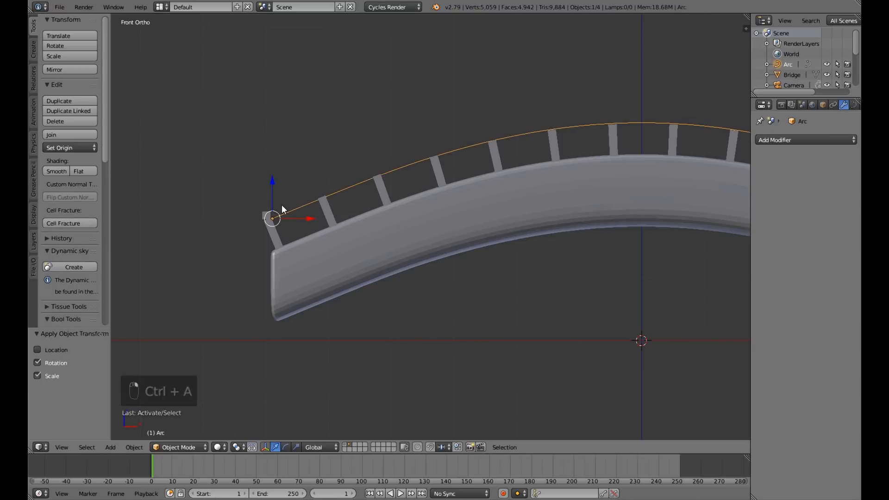
right_click(270, 216)
Add an Array modifier to the small cube with fit type Fit Curve, using Arc as the curve.
left_click(818, 138)
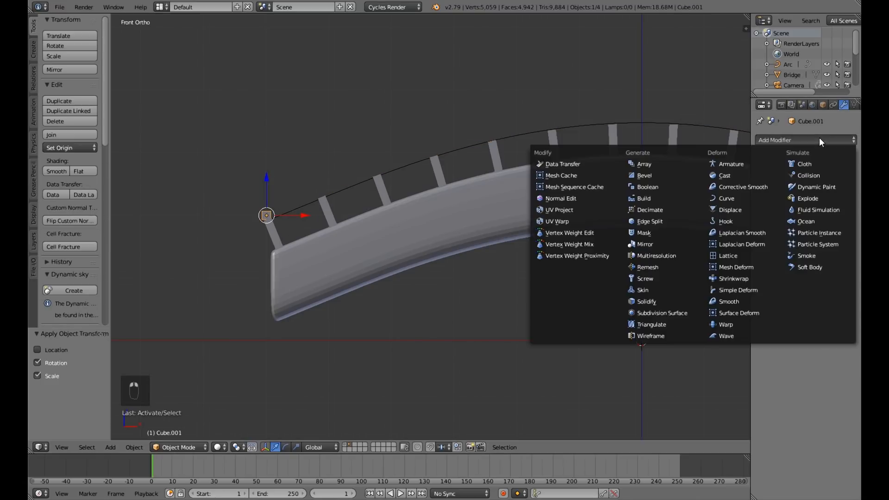
left_click(658, 166)
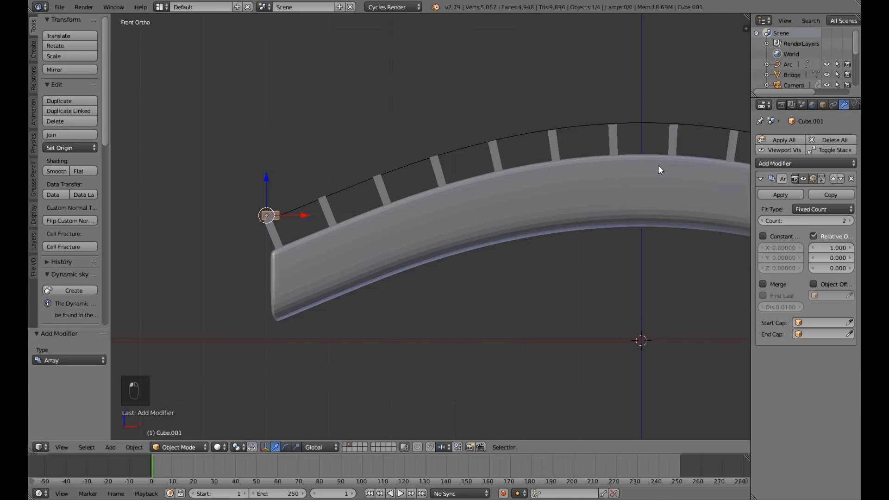
left_click(815, 211)
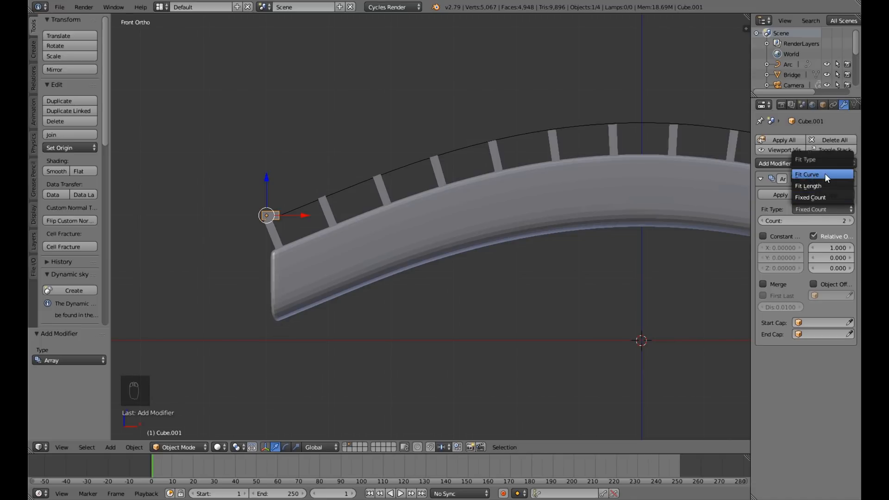
left_click(825, 174)
left_click(797, 221)
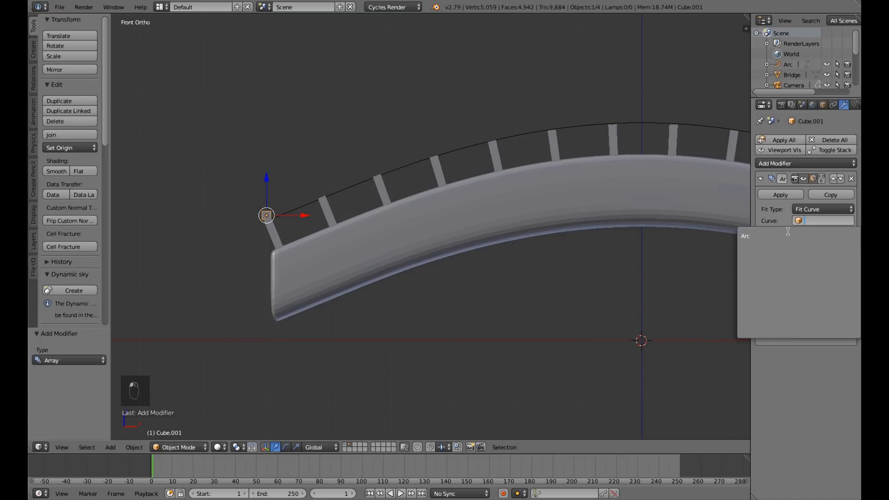
left_click(785, 234)
scroll(703, 263, "down", 4)
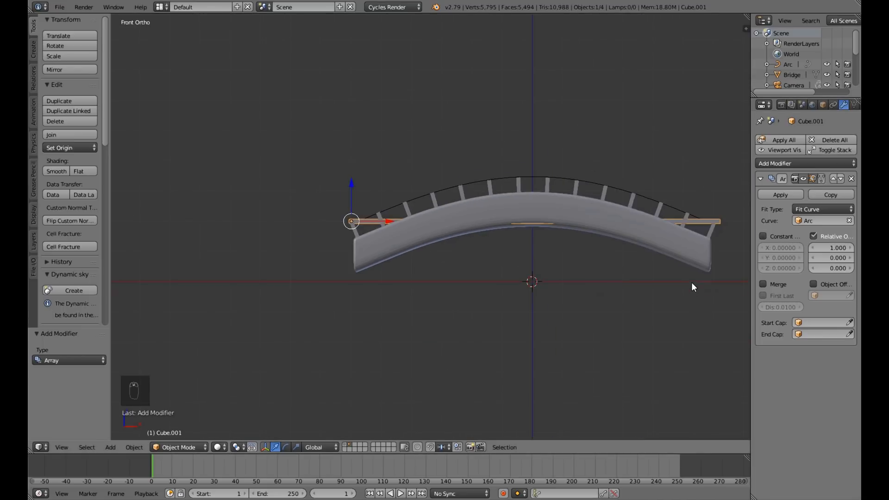
Add a Curve modifier to the arrayed cube with Arc as its object to bend it into a handrail.
left_click(805, 163)
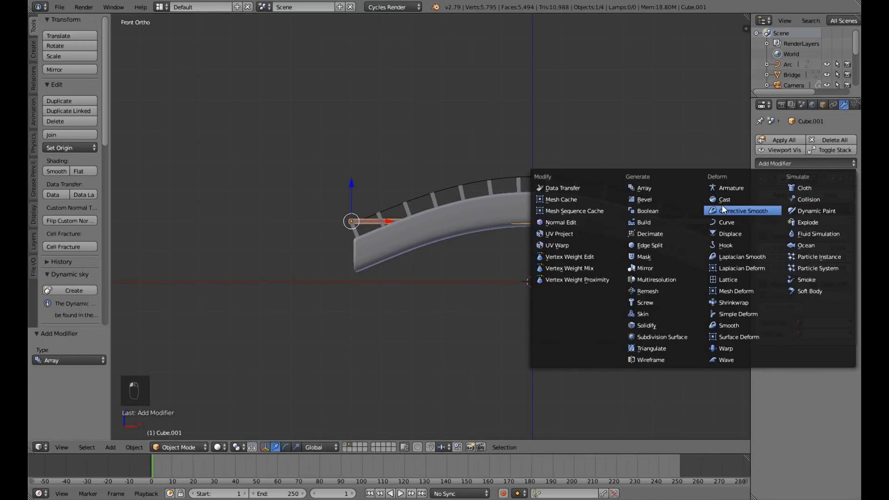
left_click(726, 226)
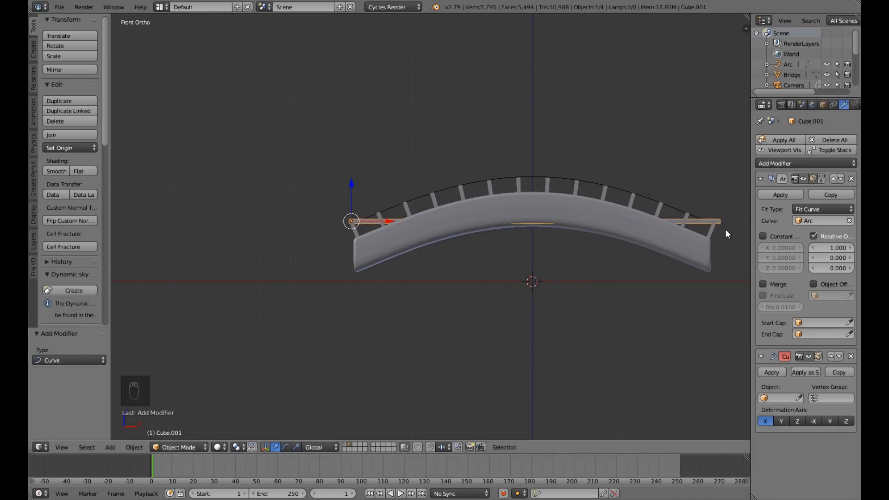
left_click(770, 396)
left_click(760, 292)
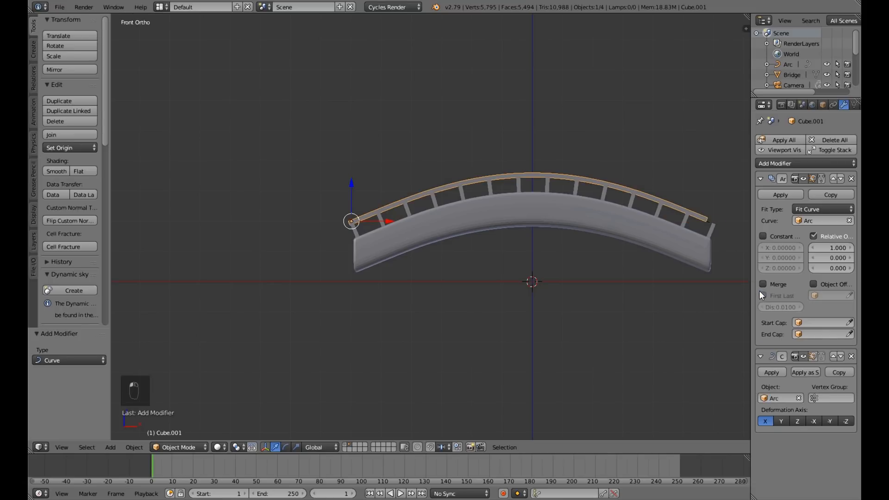
Examine from several angles how the curved handrail sits on the tops of the railing posts.
middle_click_drag(616, 265, 618, 316)
scroll(613, 286, "up", 5)
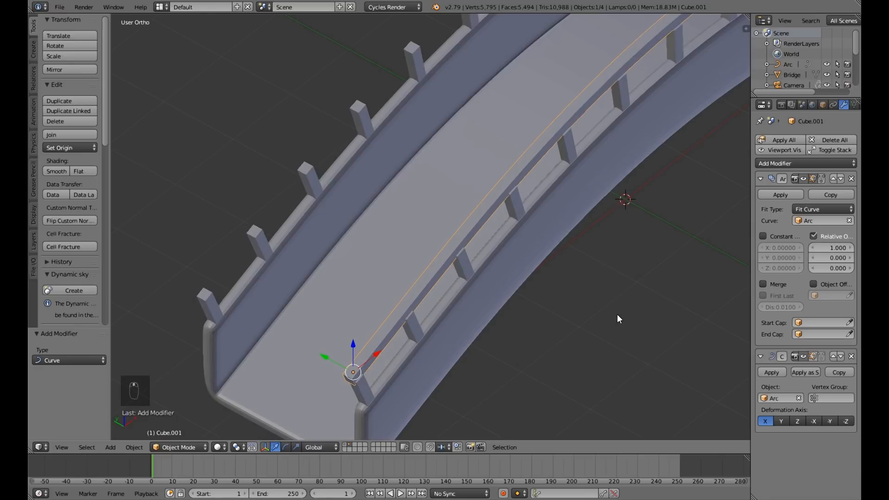
scroll(615, 283, "down", 4)
middle_click_drag(615, 252, 574, 239)
scroll(572, 238, "up", 3)
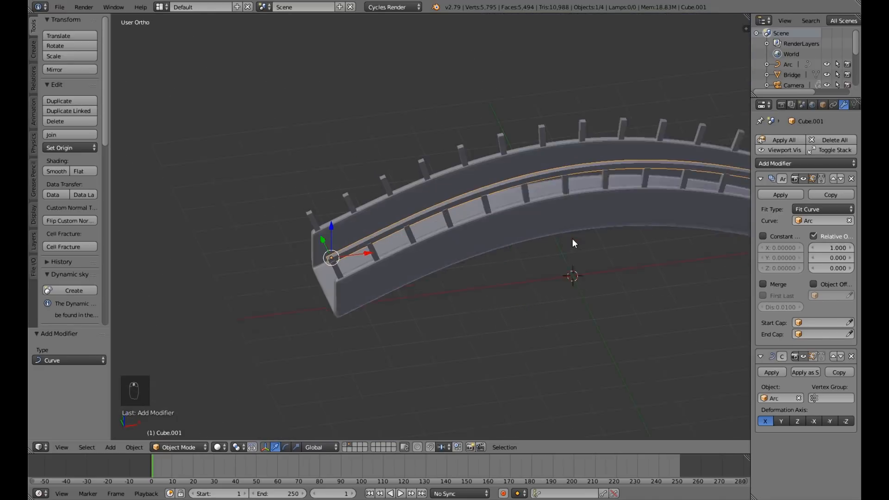
scroll(572, 243, "up", 3)
scroll(571, 239, "down", 3)
middle_click_drag(509, 252, 548, 211)
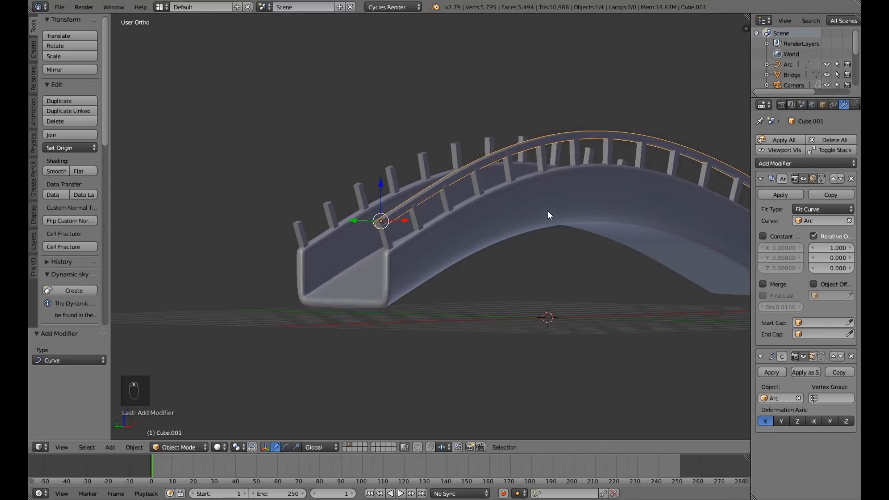
Apply the handrail's Array modifier first, followed by its Curve modifier.
left_click(780, 195)
left_click(776, 196)
middle_click_drag(624, 250, 657, 274)
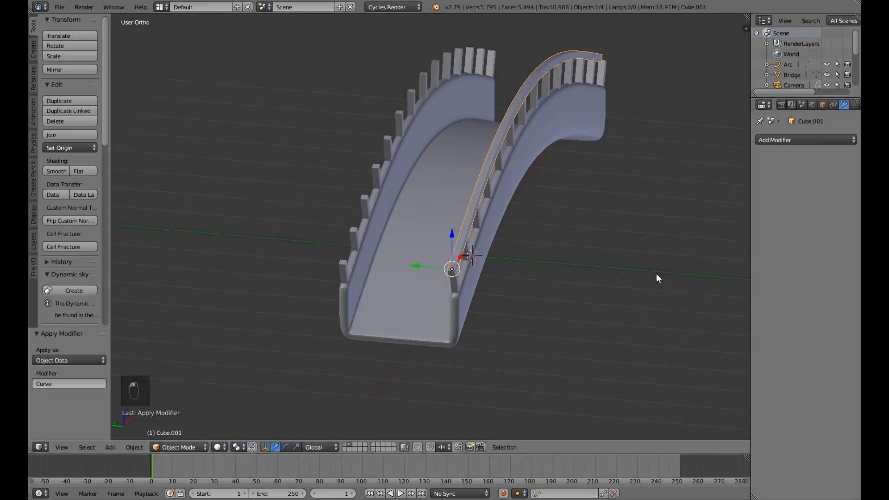
Apply the handrail's location, followed by its rotation and scale.
left_click(791, 140)
key("ctrl+a")
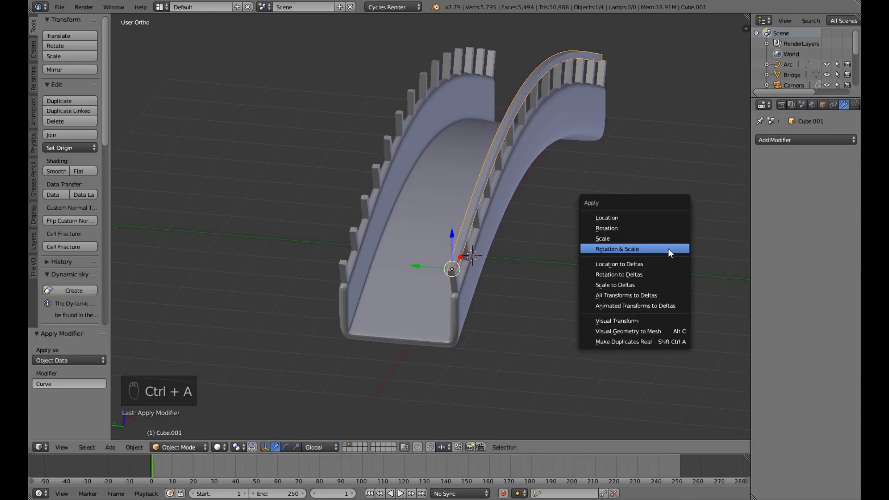
left_click(656, 218)
middle_click_drag(657, 237, 602, 218)
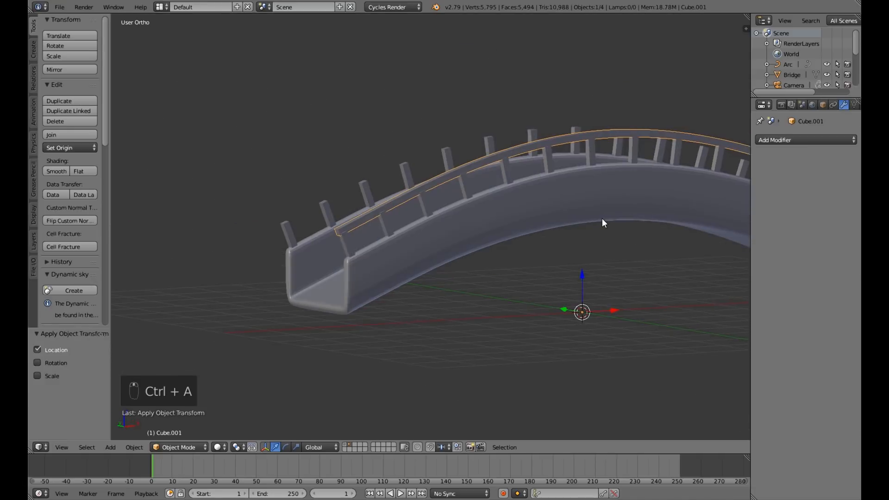
key("ctrl+a")
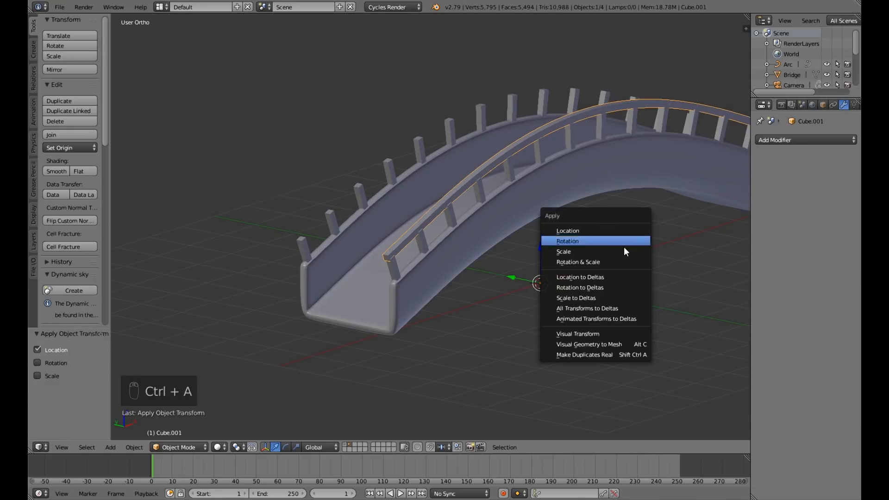
left_click(624, 260)
Add a Mirror modifier to the handrail with only the Y axis enabled to duplicate it on the opposite railing.
left_click(790, 140)
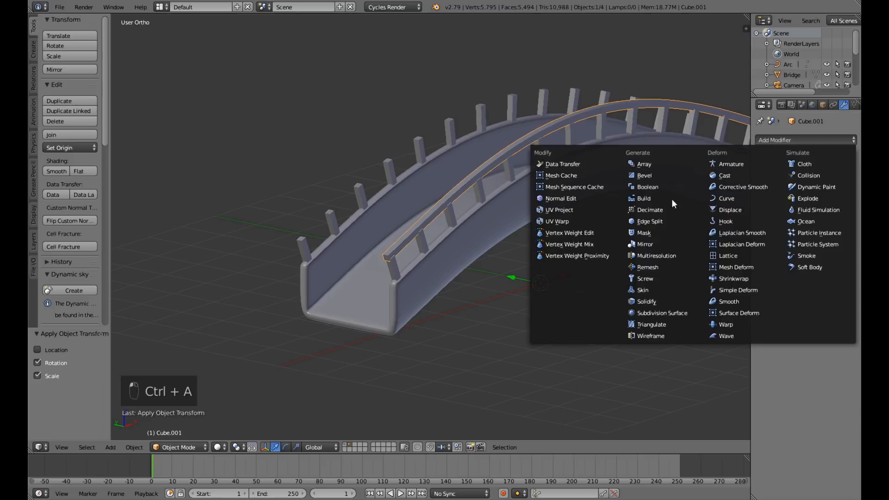
left_click(655, 243)
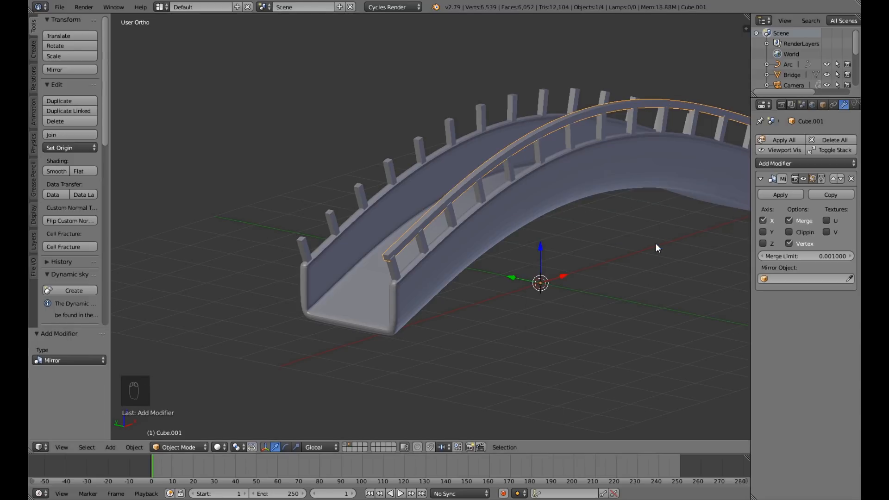
left_click(762, 221)
left_click(762, 232)
middle_click_drag(584, 244, 574, 206)
scroll(544, 223, "down", 4)
scroll(570, 240, "up", 1)
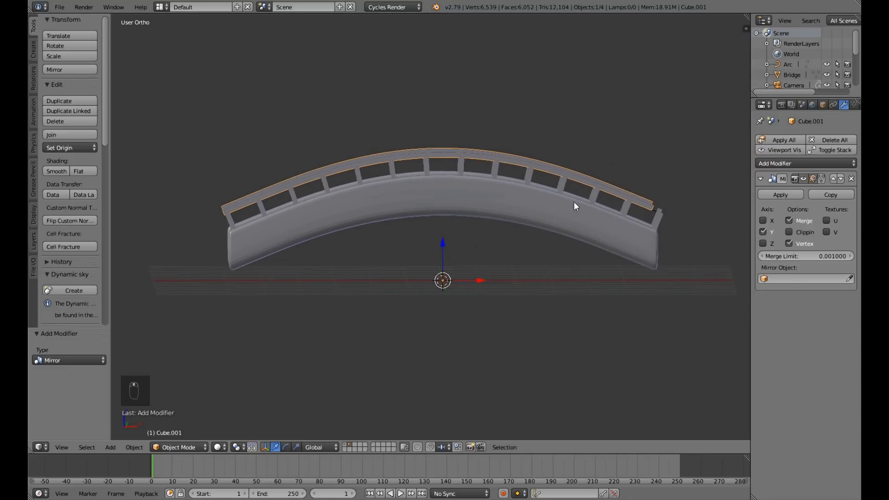
Move the mirrored handrail about 0.201 along X and about -0.029 along Z to line up with the posts.
right_click(583, 221)
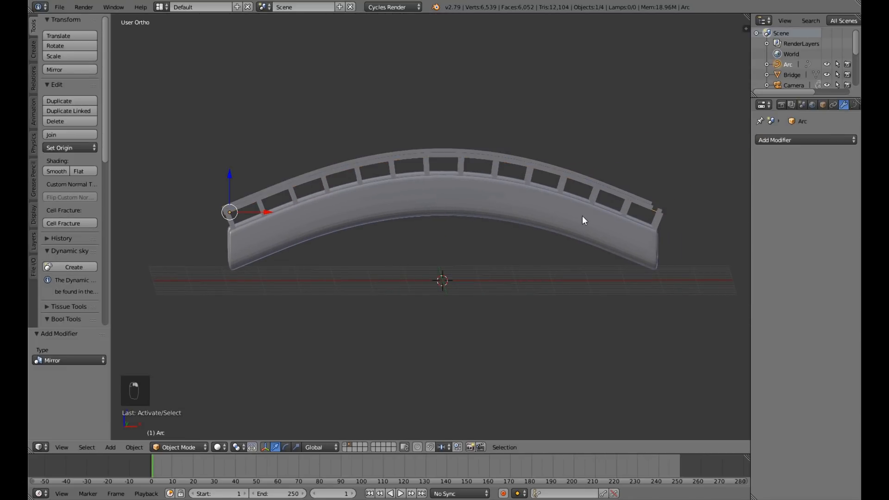
right_click(573, 179)
left_click_drag(482, 279, 488, 284)
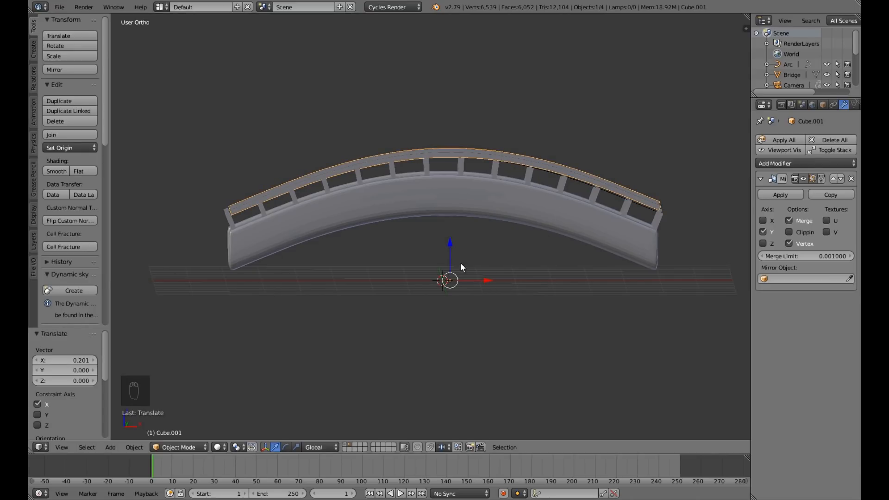
left_click_drag(450, 246, 450, 248)
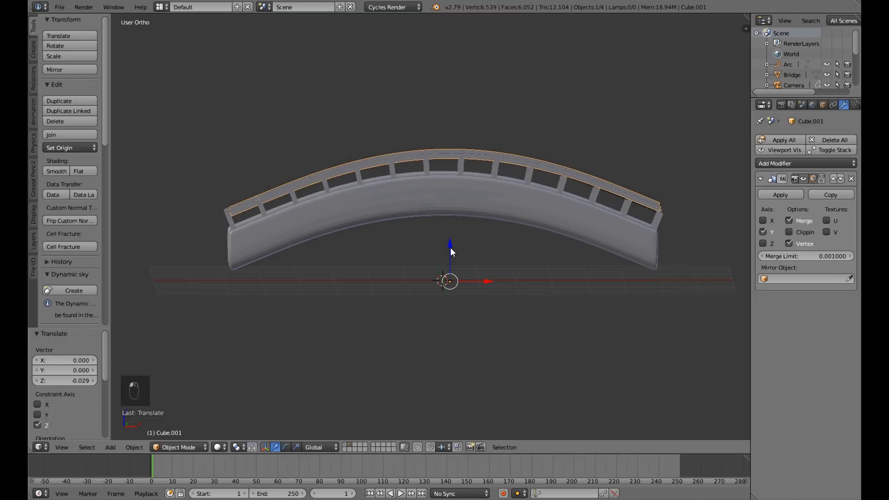
In front view, scale the handrail by about 1.034 along the X axis so it spans all the posts.
key("KP_1")
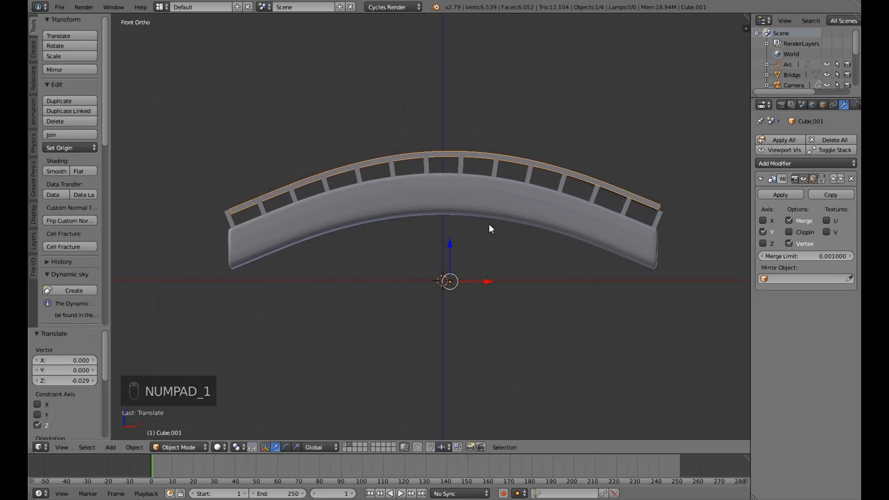
key("s")
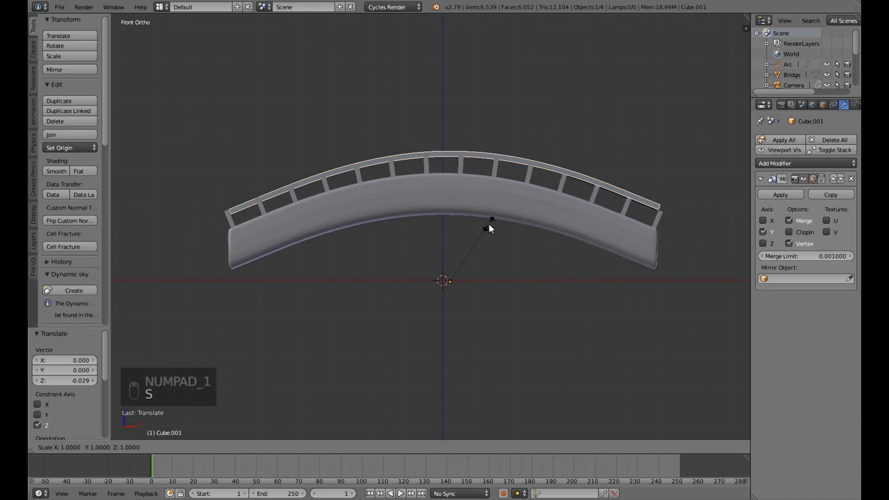
key("x")
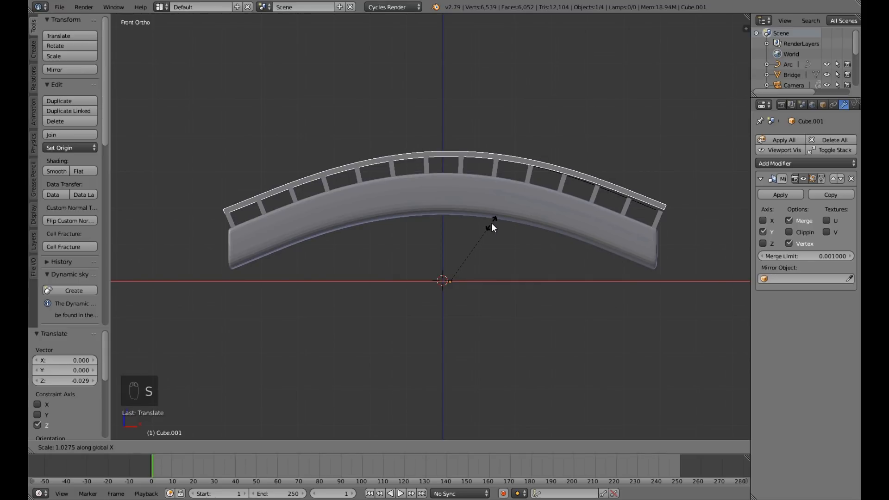
left_click(491, 226)
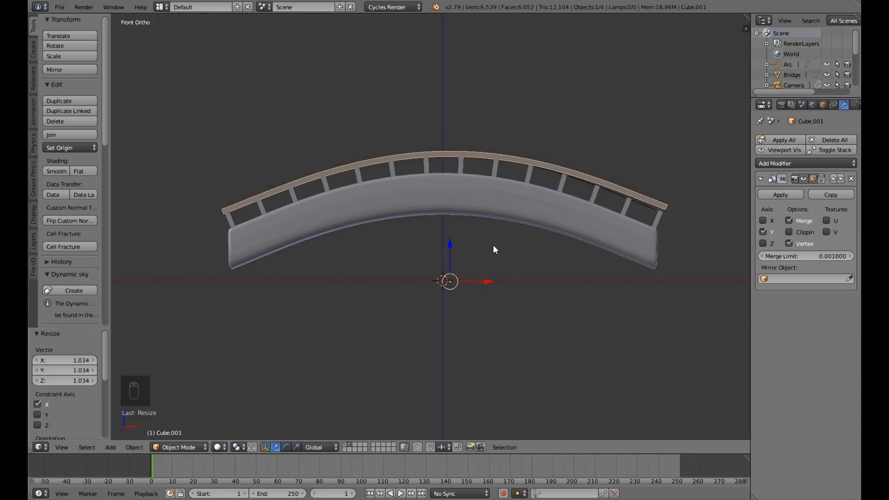
Rotate the handrail about 0.95° around Y and shift it about -0.072 along X to even out its ends.
key("r")
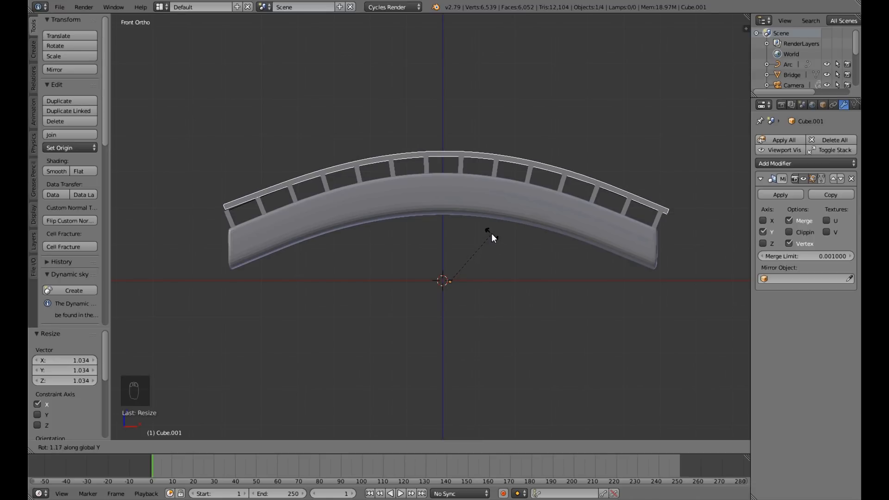
left_click(488, 226)
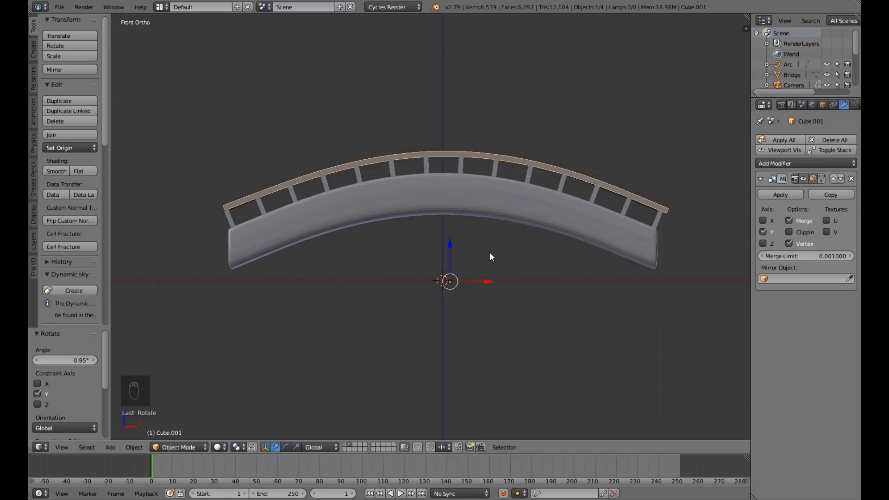
left_click_drag(482, 283, 480, 280)
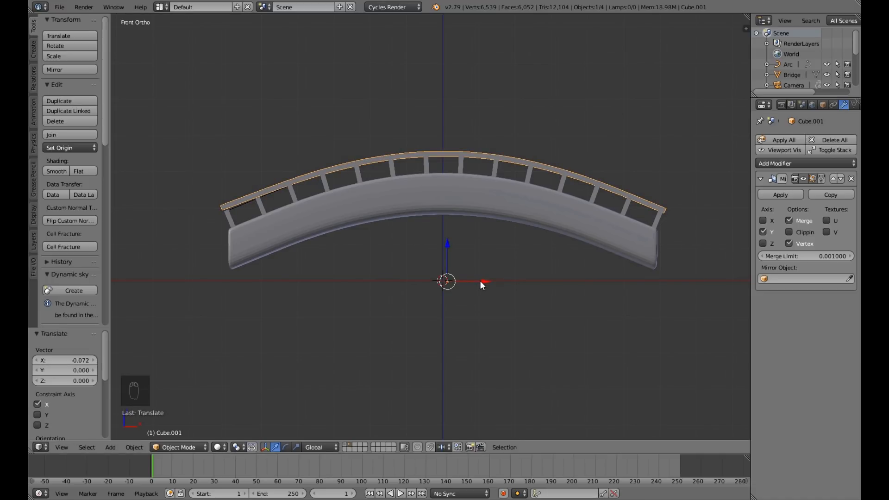
Apply the handrail's rotation and scale, and save the file over the existing one.
key("ctrl+a")
left_click(478, 280)
middle_click_drag(452, 298, 550, 299)
key("ctrl+s")
left_click(501, 304)
Select the bridge deck, the railing posts and the handrail together, with the handrail as the active object.
middle_click_drag(606, 308, 486, 311)
scroll(578, 301, "down", 3)
middle_click_drag(587, 303, 562, 292)
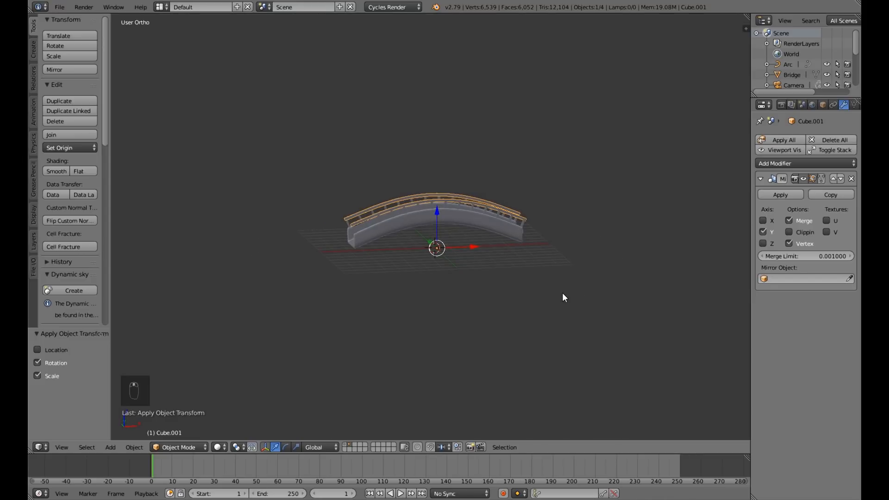
scroll(563, 293, "up", 5)
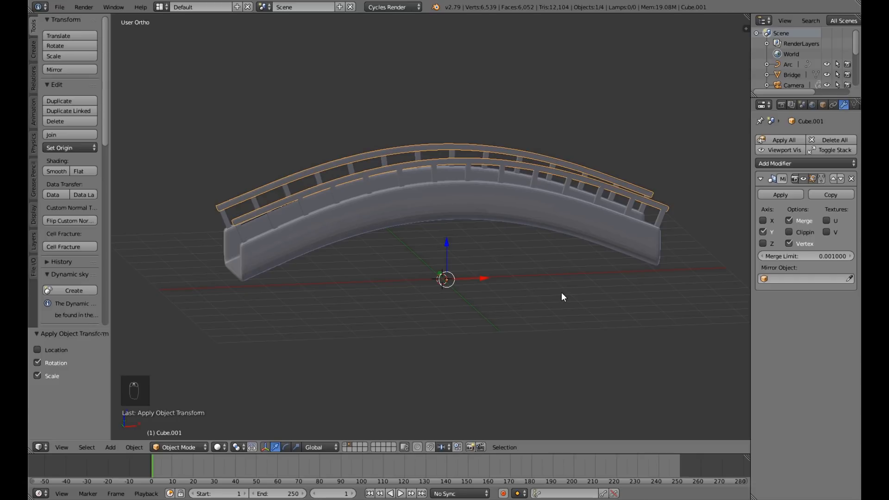
scroll(561, 292, "down", 3)
middle_click_drag(548, 297, 518, 286)
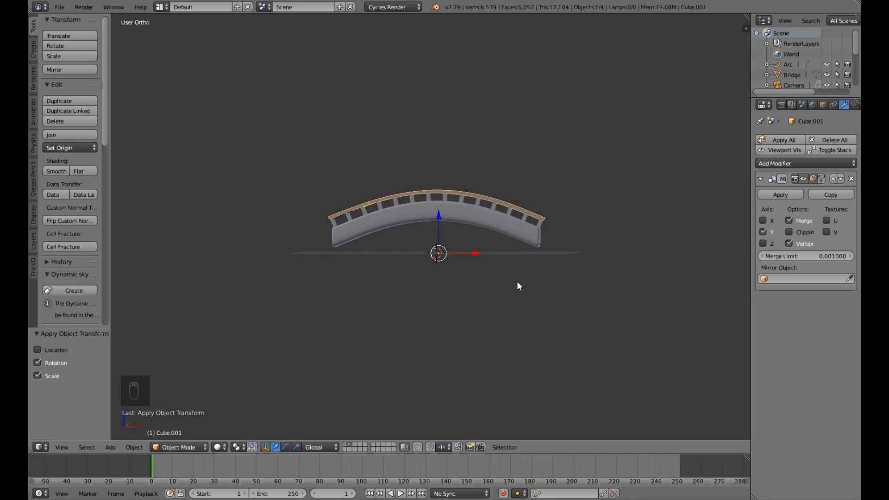
scroll(513, 249, "up", 5)
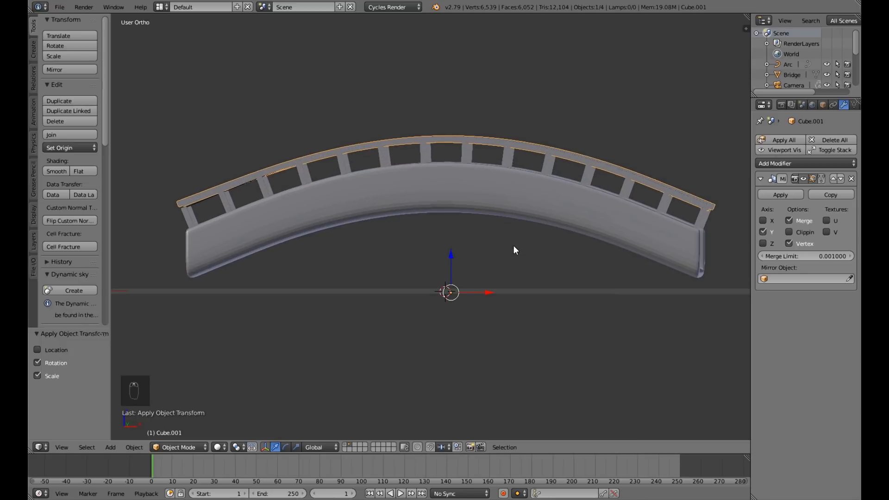
right_click(562, 208)
right_click(592, 176, "shift")
right_click(601, 162, "shift")
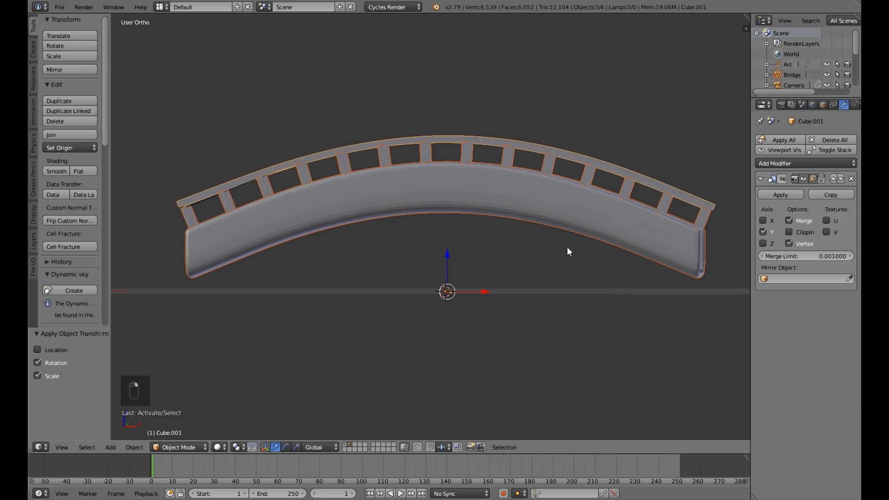
scroll(566, 252, "down", 5)
mouse_move(566, 251)
middle_mouse_down()
mouse_move(471, 281)
mouse_move(572, 251)
middle_mouse_up()
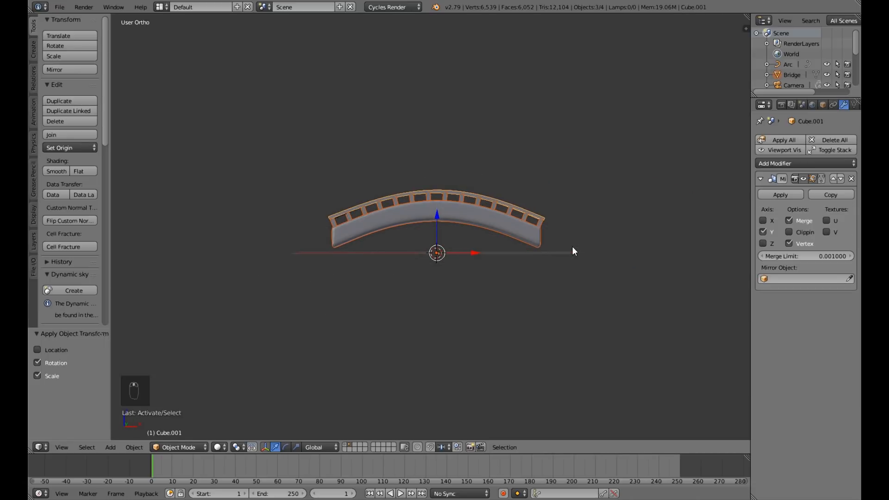
Try joining the selected bridge parts into one object, and undo the join.
key("ctrl+j")
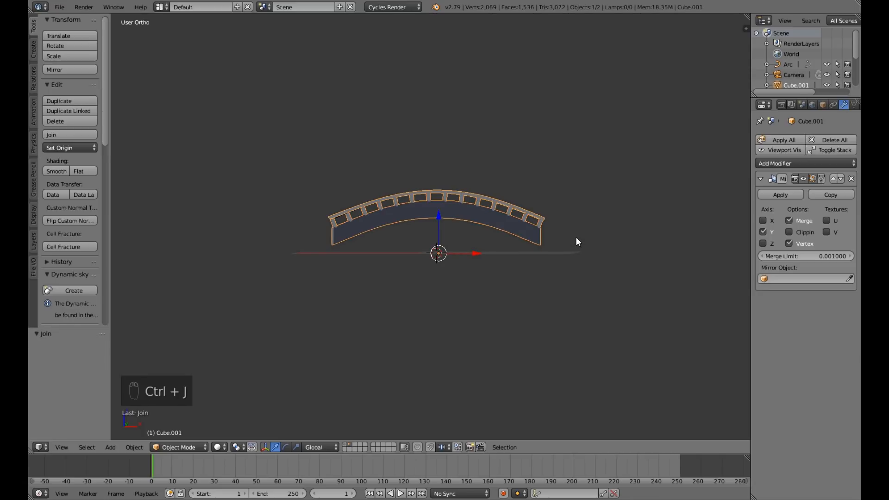
key("ctrl+z")
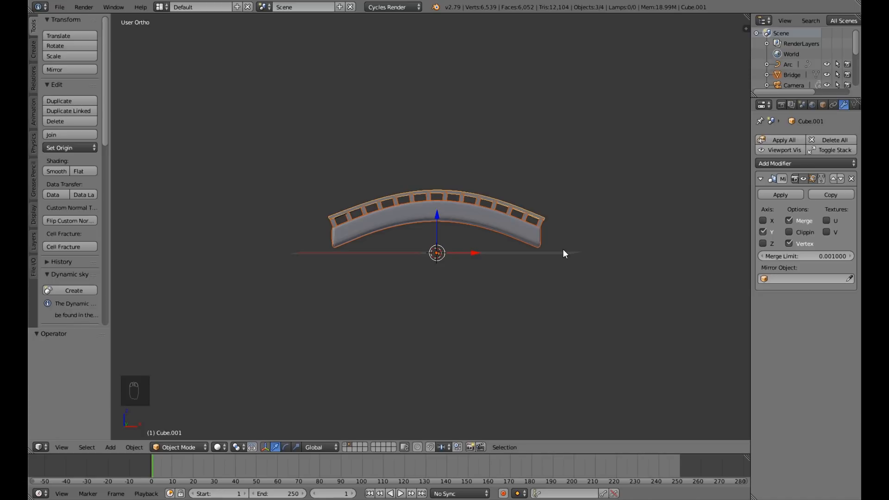
Put the selected bridge parts in a new group named Bridge, and save the file over the existing one.
key("ctrl+g")
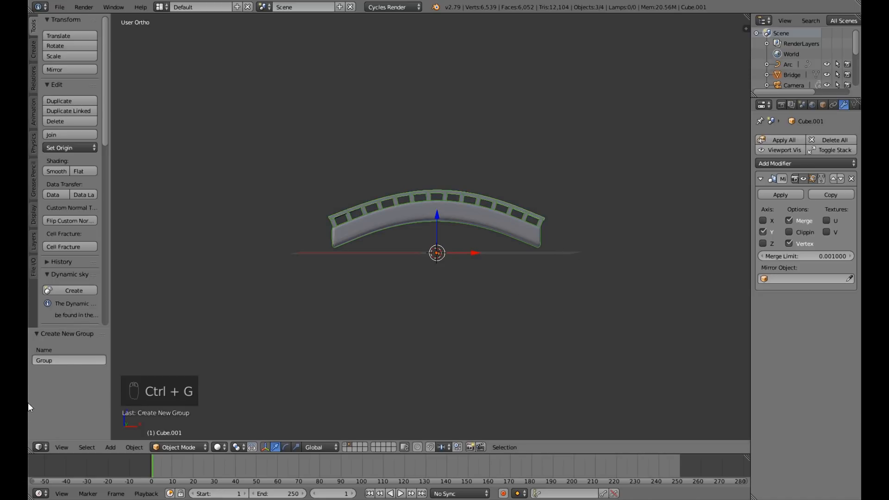
left_click(65, 360)
type("Bridge")
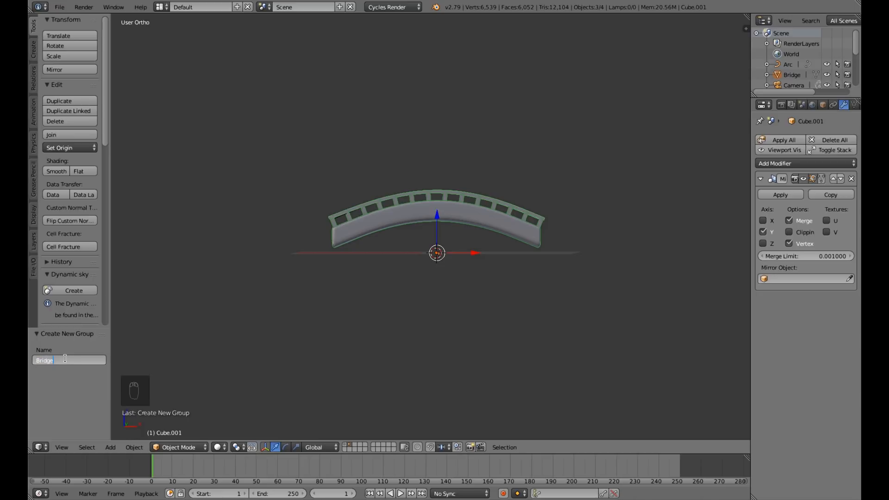
key("Return")
key("ctrl+s")
left_click(66, 359)
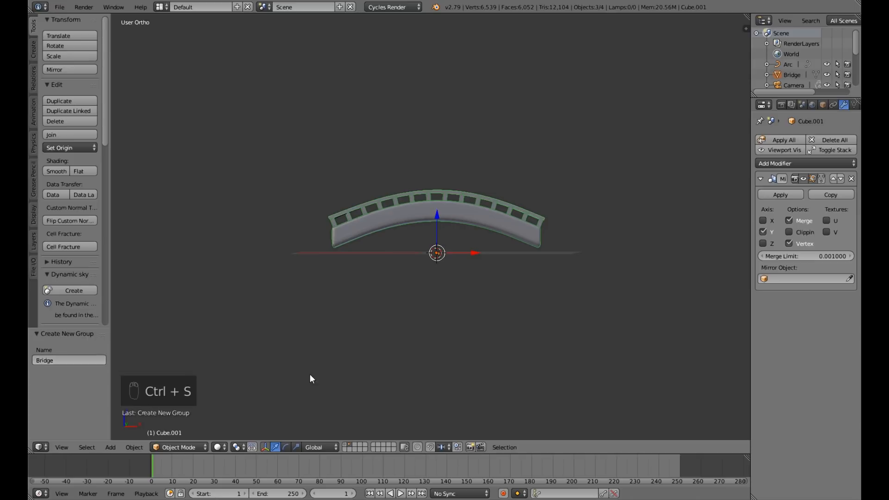
Switch to an empty scene layer and view it from the front.
middle_click_drag(459, 311, 462, 338)
scroll(462, 338, "up", 3)
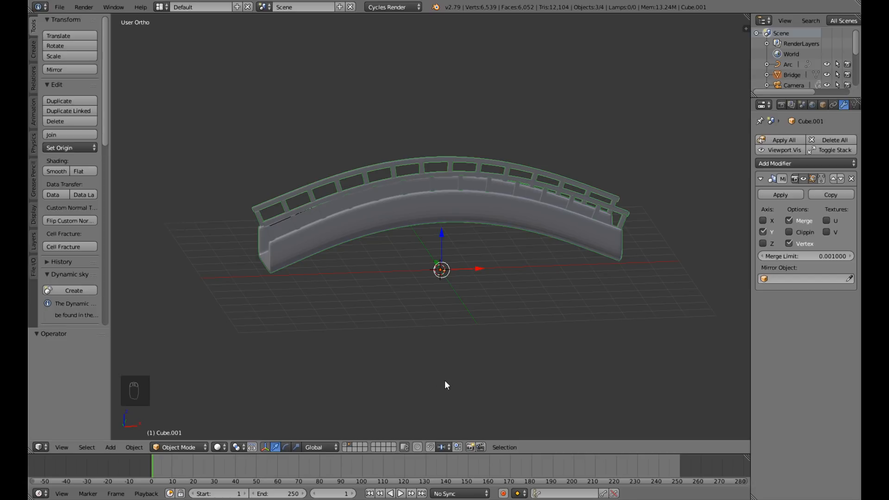
left_click(354, 446)
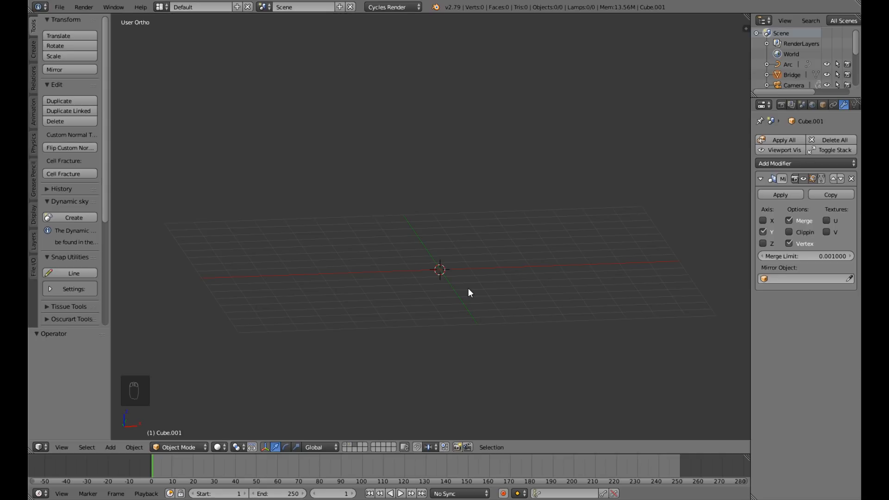
key("KP_1")
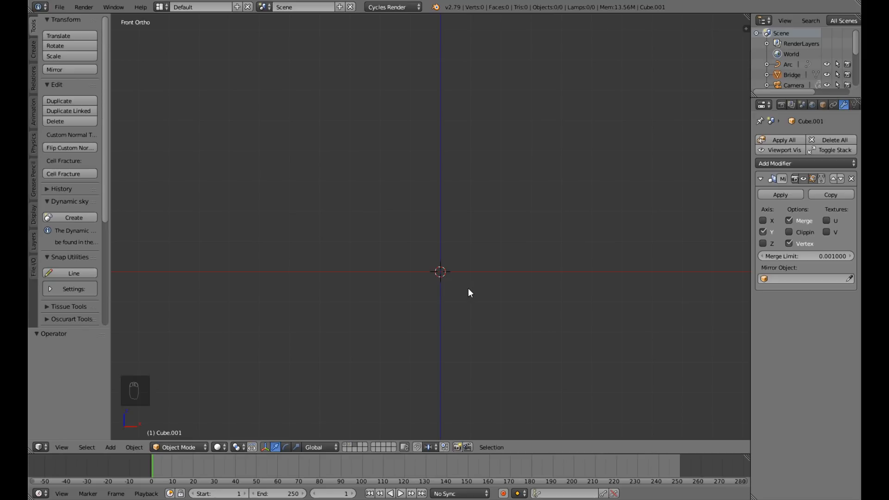
key("shift+a")
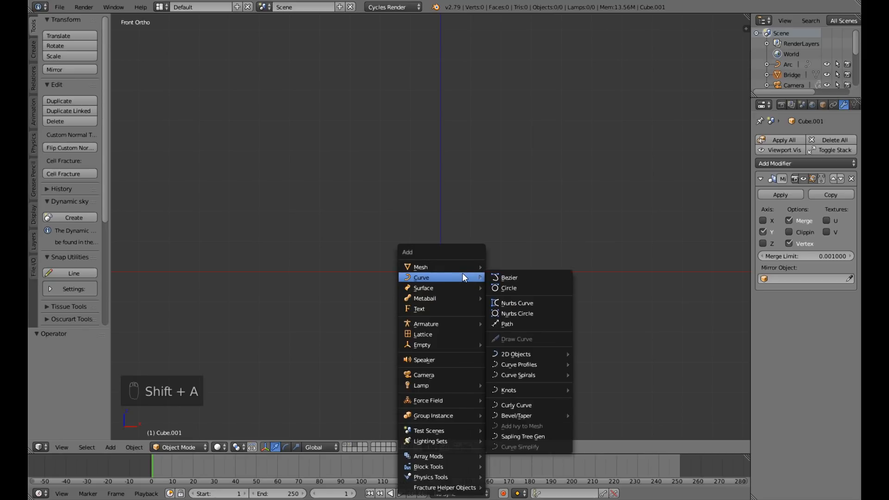
left_click(549, 438)
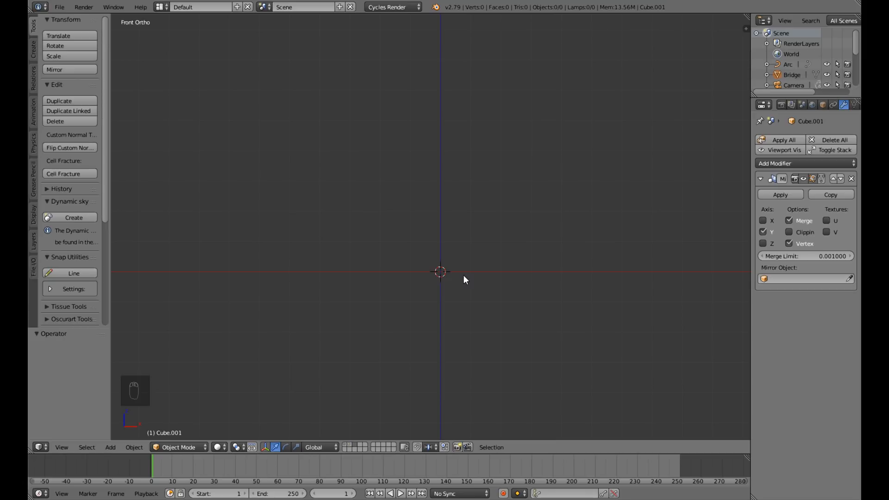
left_click(62, 12)
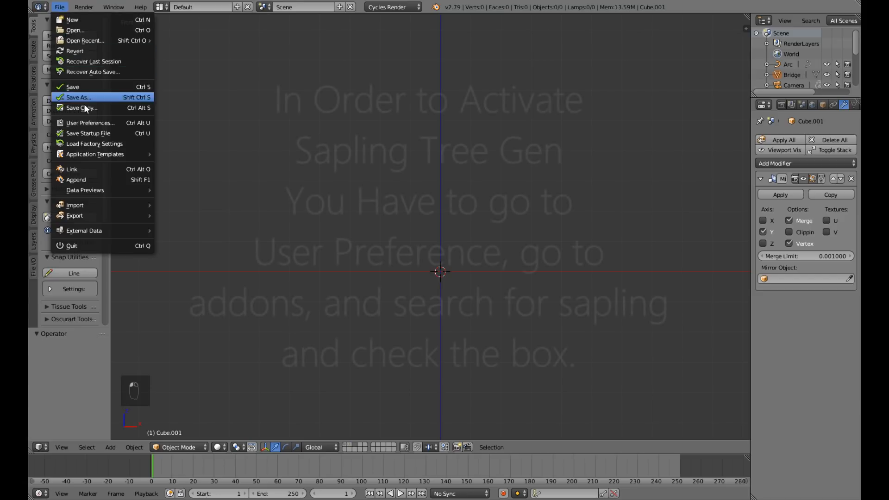
left_click(91, 122)
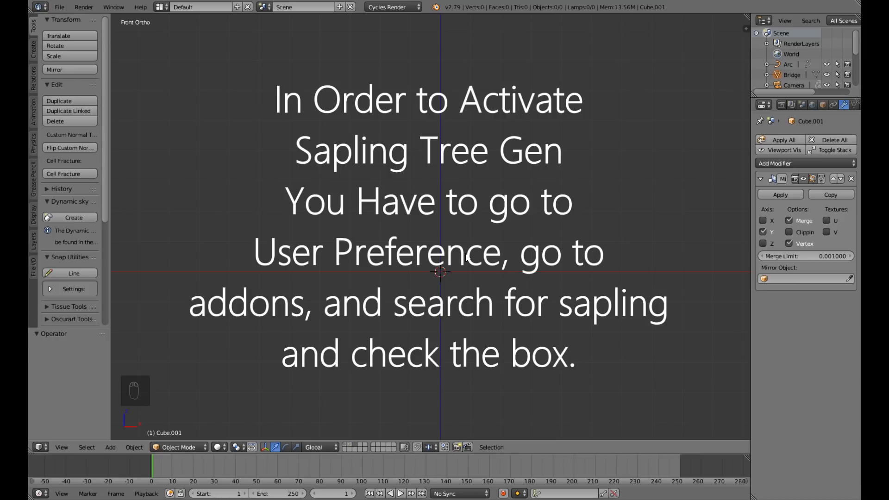
Add a Sapling Tree Gen tree at the world origin on the empty layer, and frame it in front view.
key("shift+a")
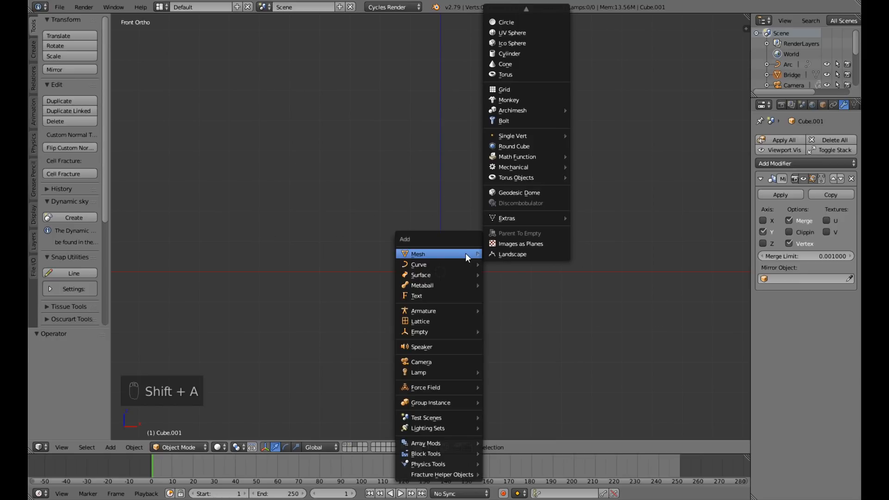
mouse_move(453, 266)
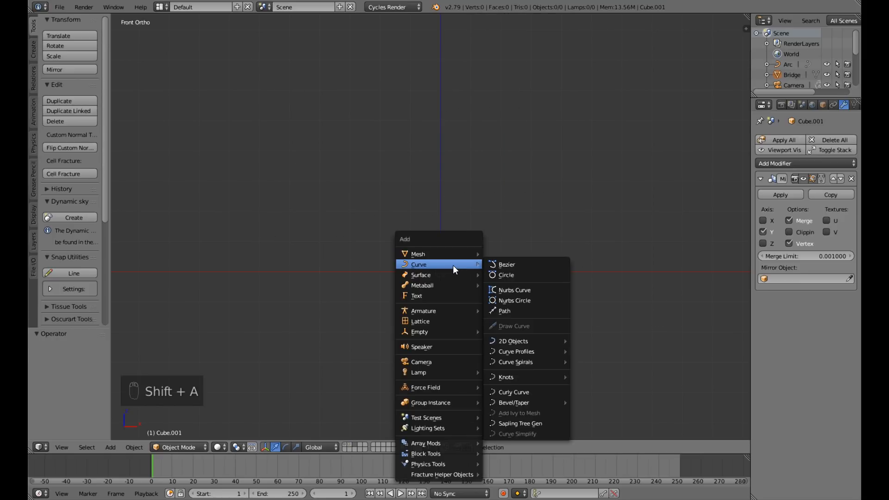
left_click(510, 424)
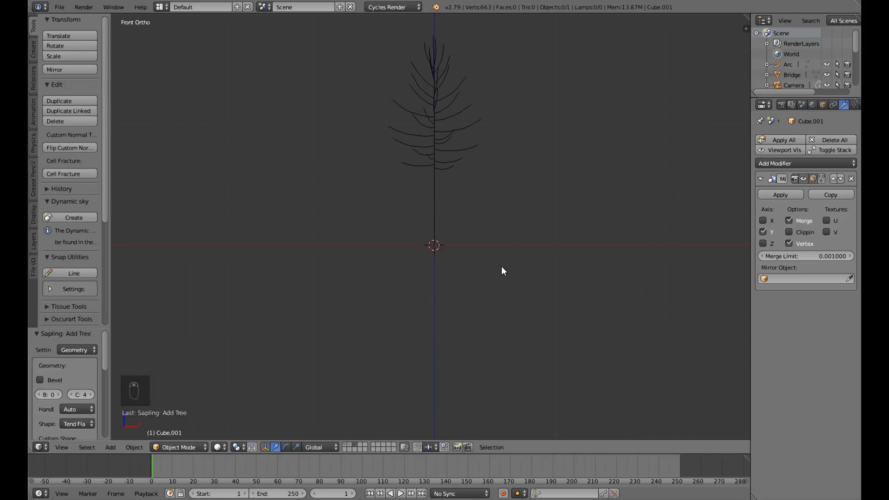
middle_click_drag(493, 240, 479, 308, "shift")
scroll(479, 308, "up", 4)
scroll(479, 308, "down", 3)
scroll(480, 307, "down", 1)
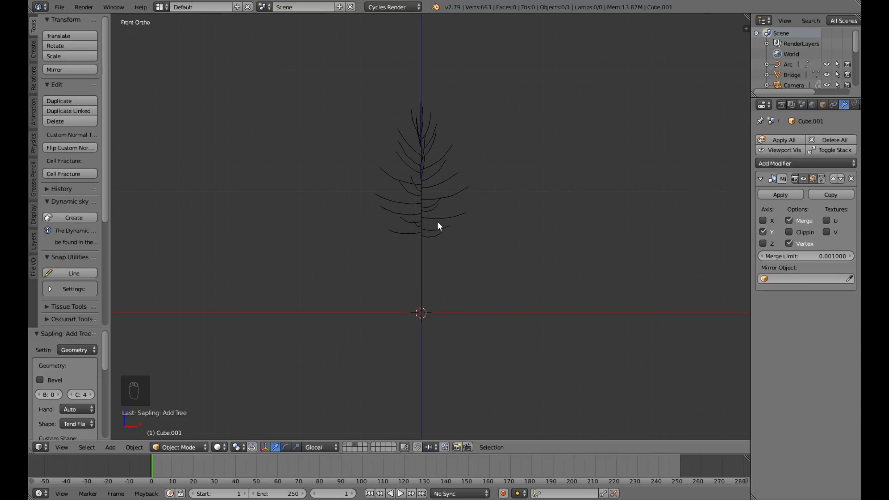
middle_click_drag(350, 258, 461, 270)
key("KP_1")
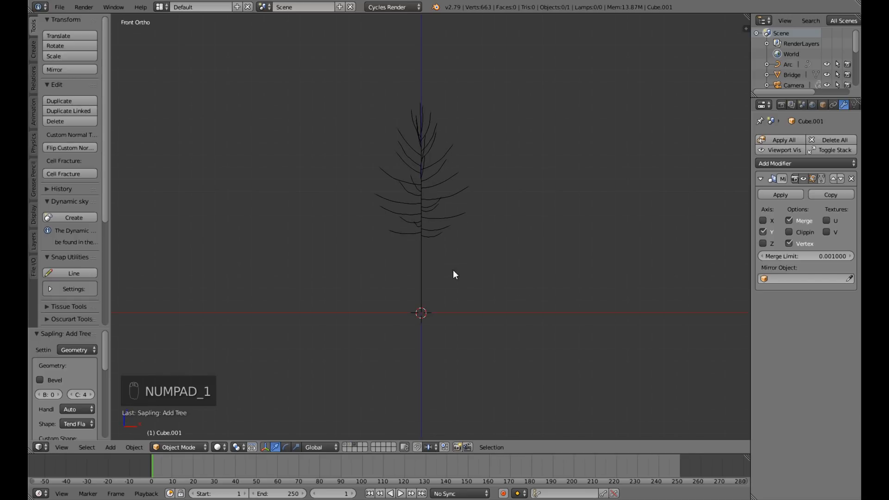
Enable Bevel in the Sapling tree's geometry settings and set the bevel resolution to 8.
left_click_drag(109, 362, 159, 363)
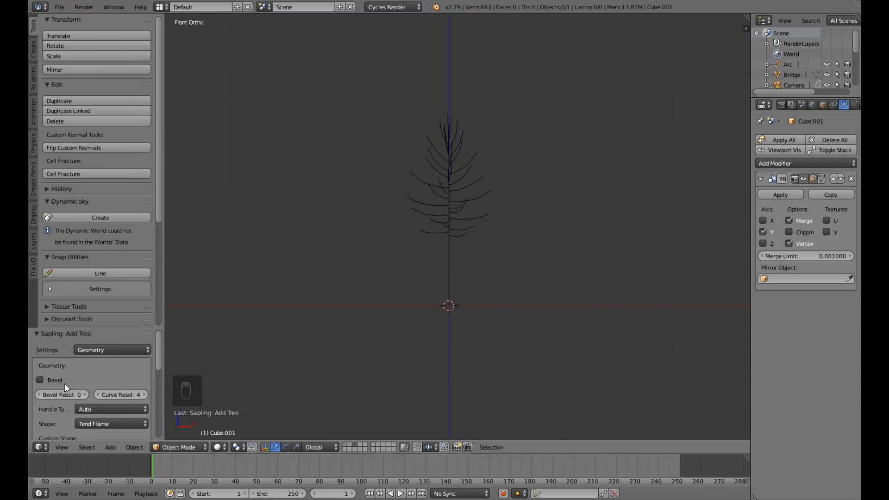
left_click(102, 350)
left_click(48, 379)
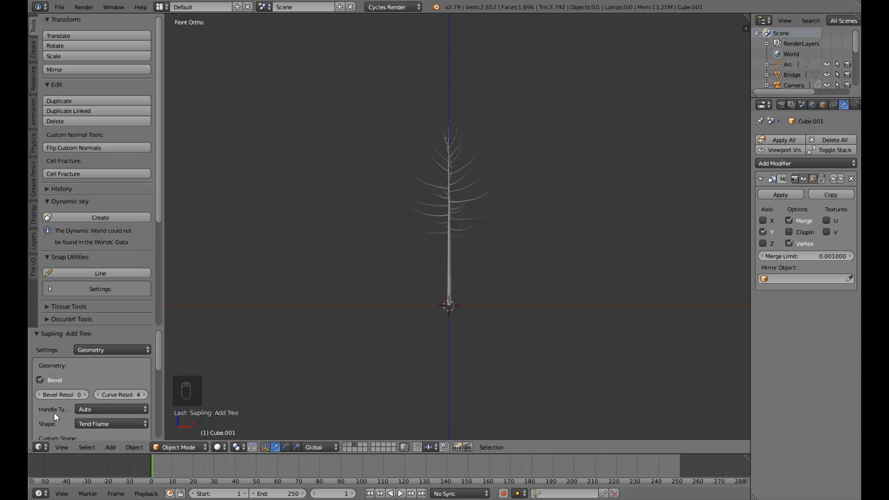
left_click(57, 394)
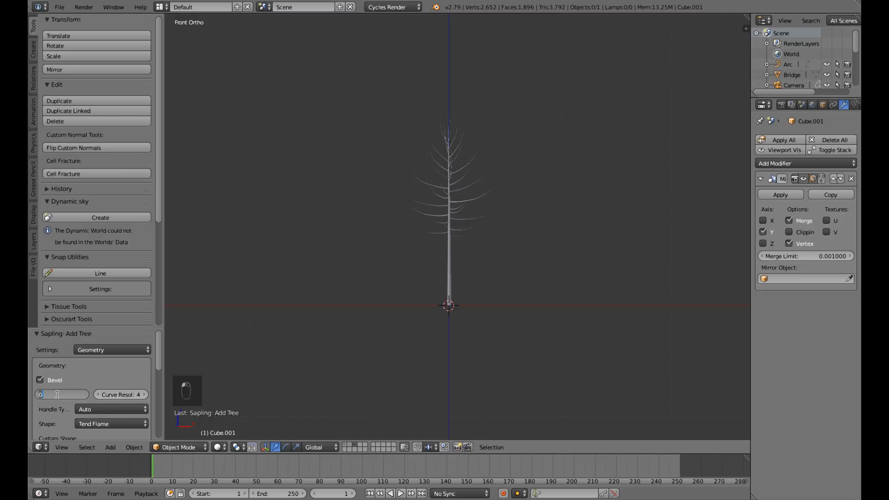
type("8")
key("Return")
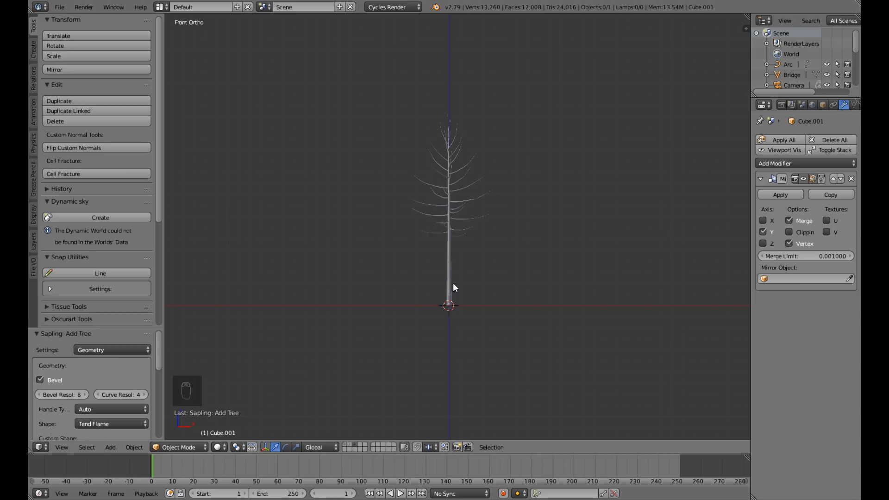
scroll(453, 287, "up", 8)
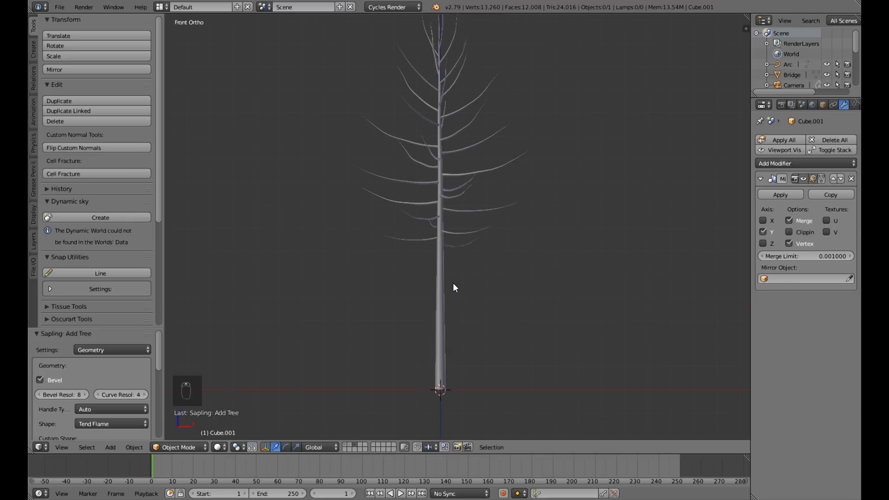
scroll(429, 355, "down", 7)
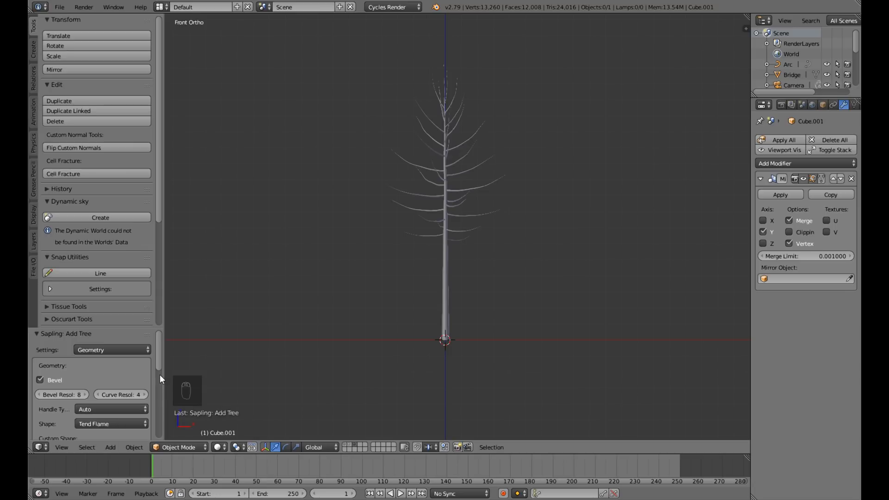
Try the small_maple, japanese_maple, douglas_fir and small_pine presets on the Sapling tree.
scroll(94, 375, "down", 10)
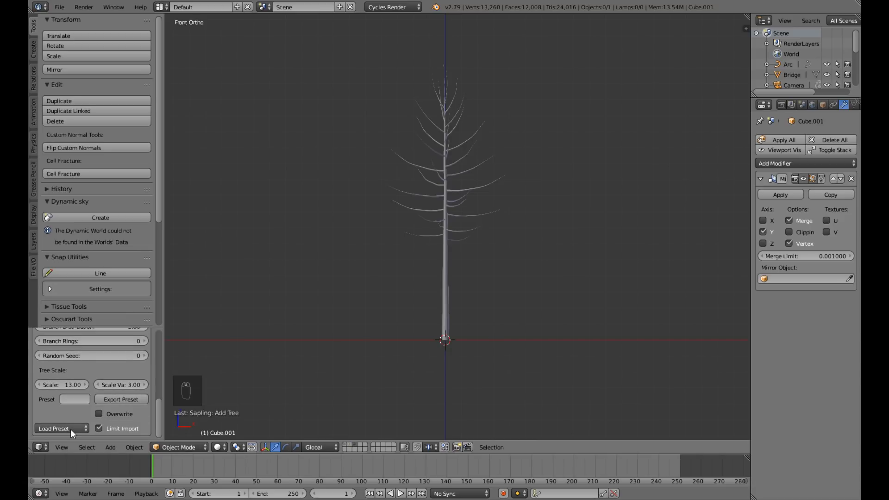
left_click(70, 429)
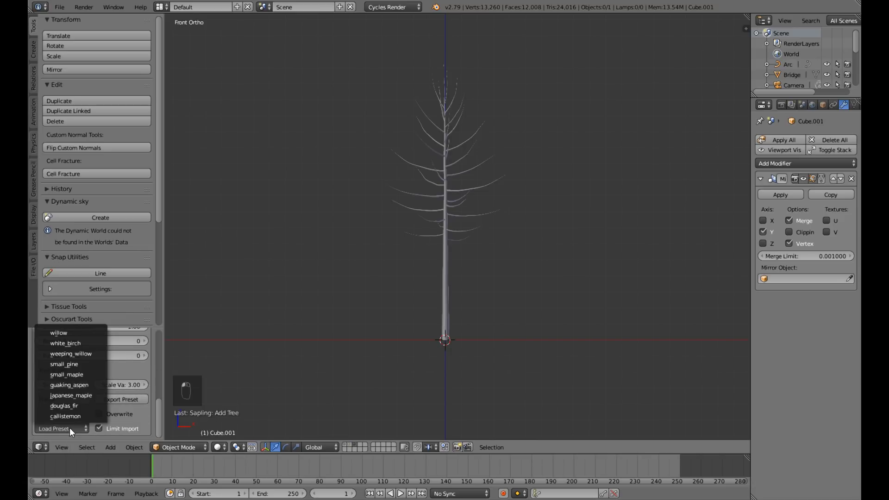
left_click(81, 375)
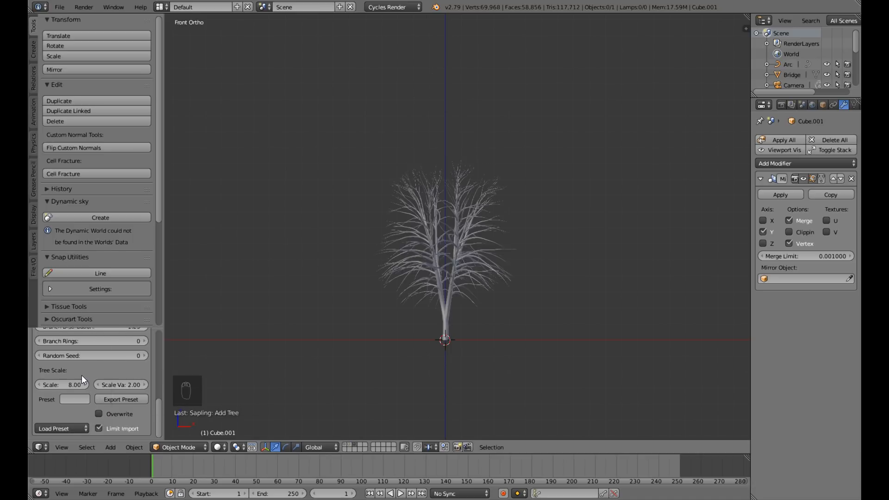
left_click(73, 424)
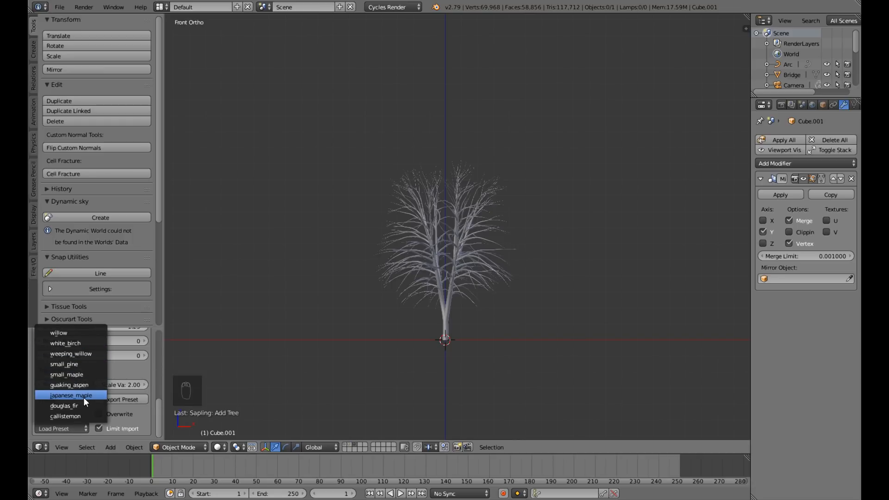
left_click(84, 397)
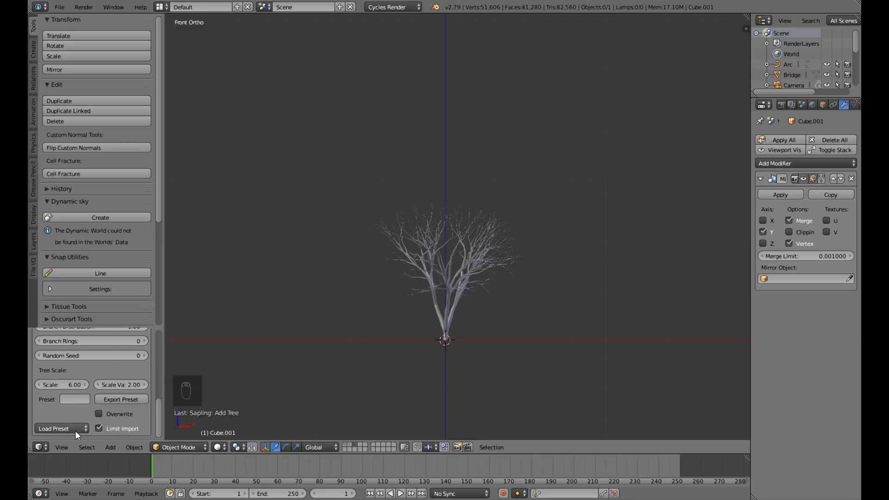
left_click(75, 429)
left_click(74, 406)
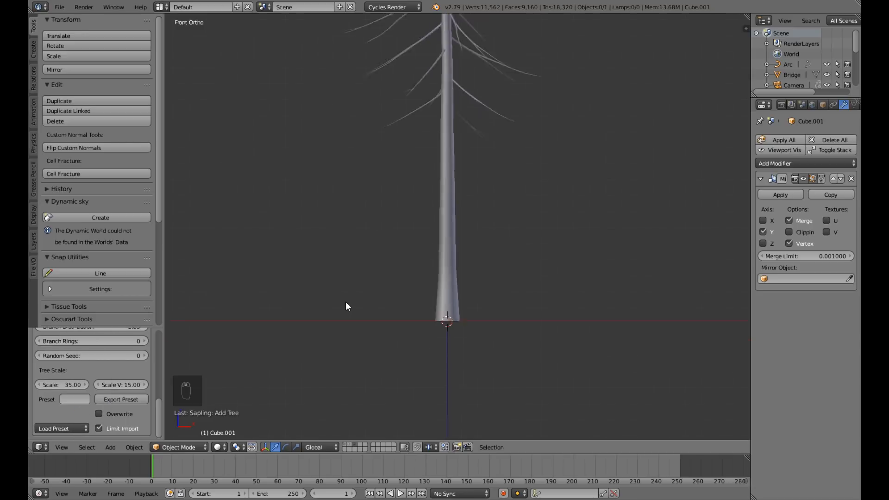
scroll(336, 331, "up", 1)
left_click(82, 427)
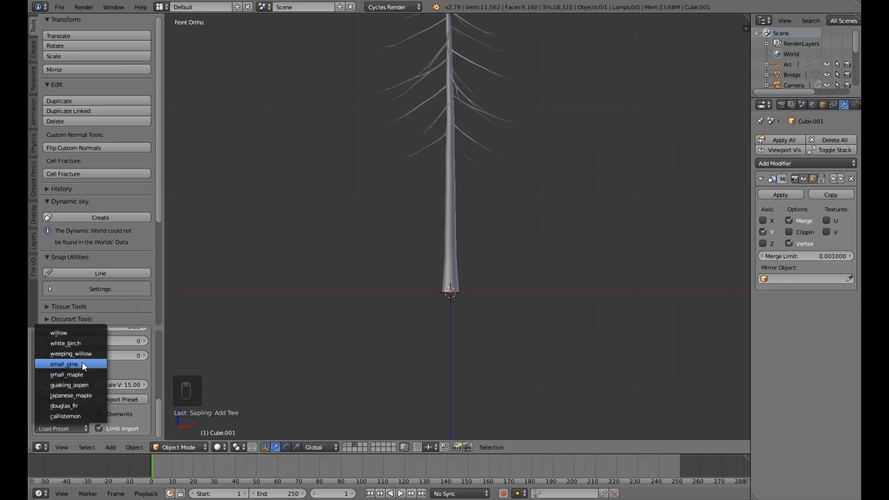
left_click(82, 363)
Load the white_birch preset for the Sapling tree.
left_click(70, 424)
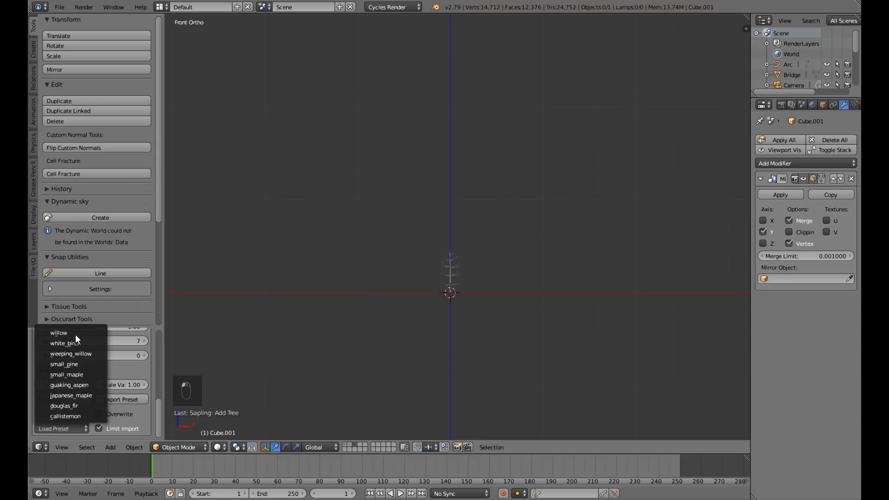
left_click(76, 342)
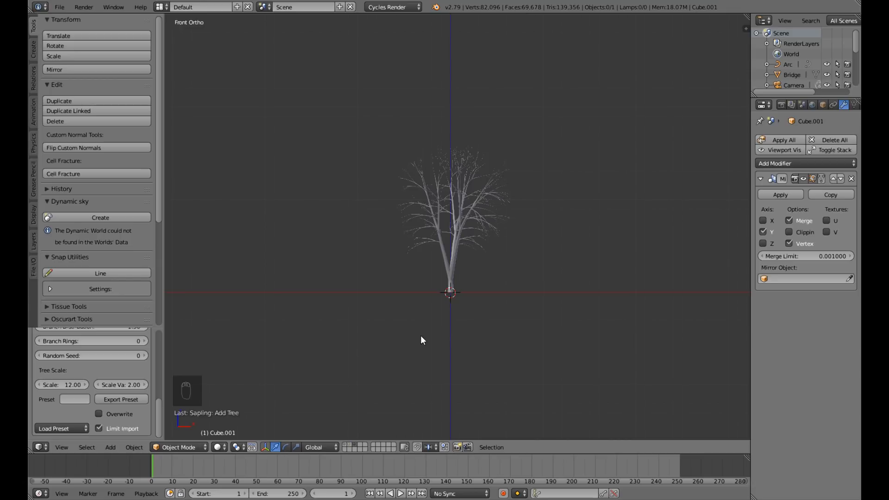
scroll(422, 340, "up", 4)
left_click(76, 428)
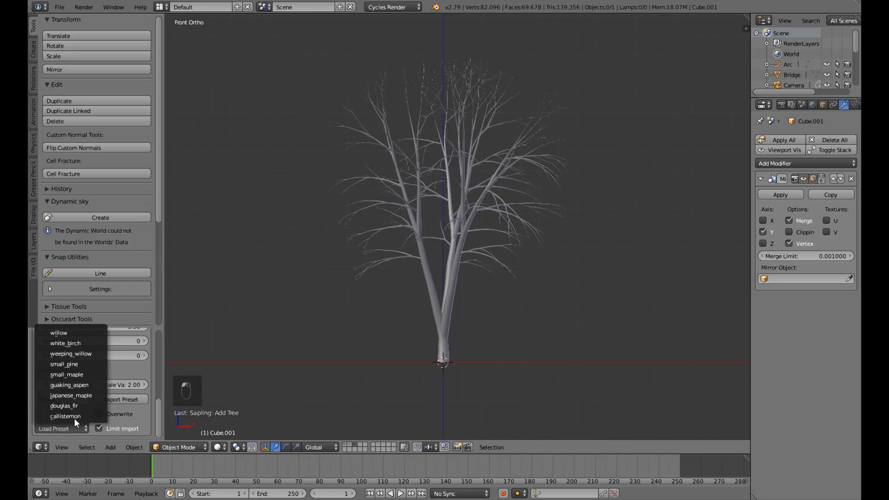
left_click(75, 342)
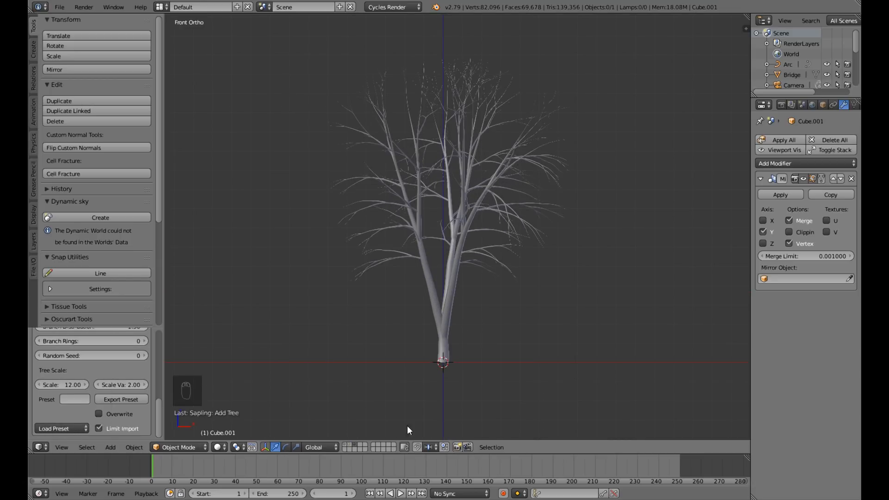
Inspect the birch from several angles, and set its random seed to 1.
middle_click_drag(424, 371, 444, 382)
key("KP_1")
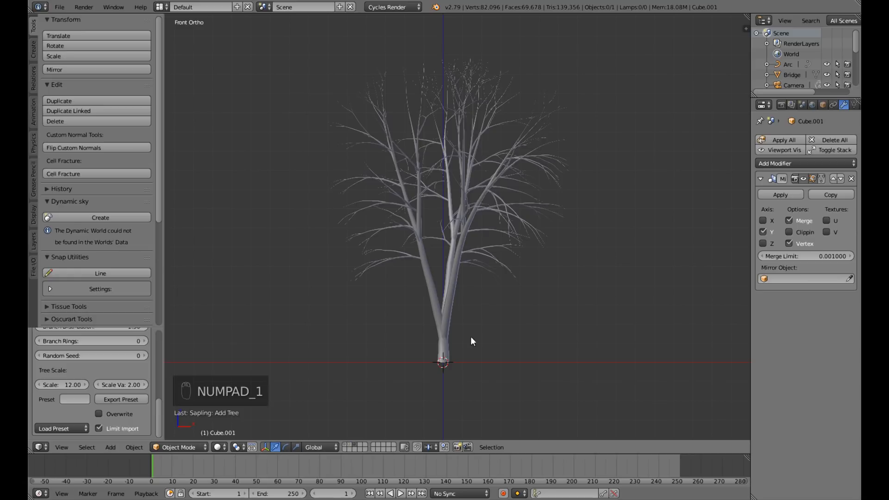
scroll(474, 300, "up", 5)
scroll(474, 300, "down", 5)
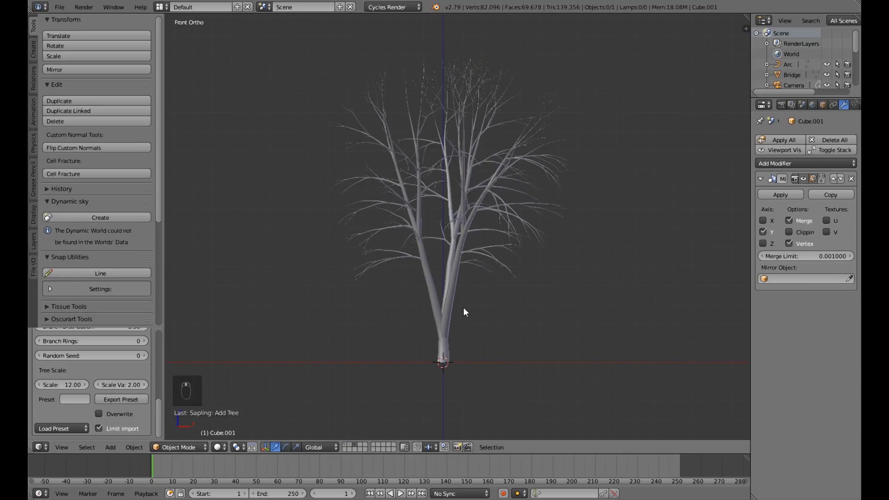
scroll(463, 307, "down", 3)
mouse_move(446, 301)
middle_mouse_down()
mouse_move(490, 305)
mouse_move(451, 309)
middle_mouse_up()
key("KP_1")
scroll(451, 309, "up", 5)
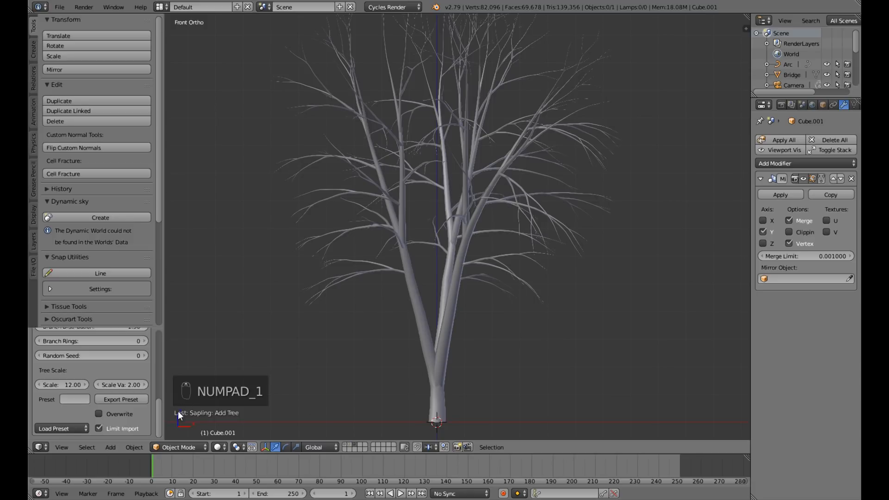
scroll(141, 413, "up", 4)
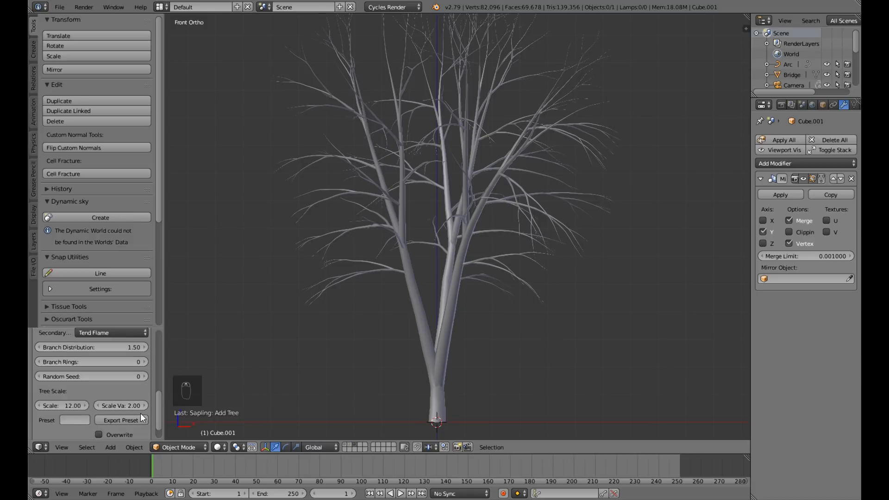
left_click(145, 419)
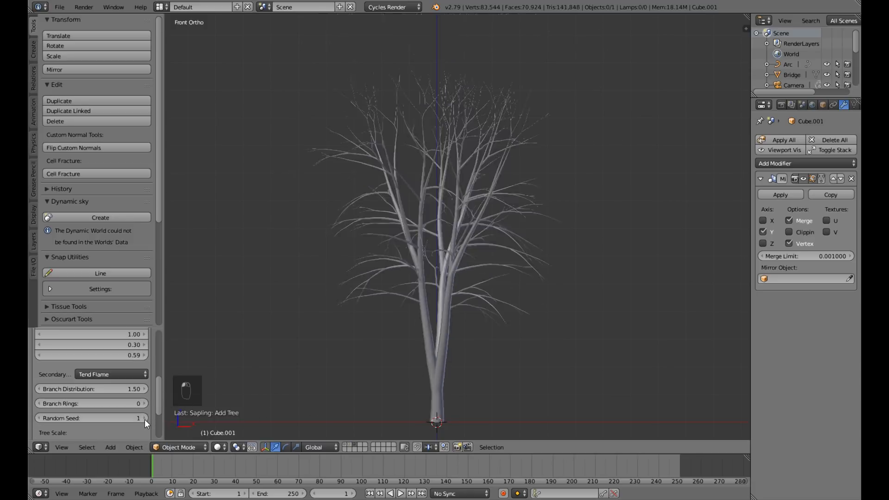
Switch the Sapling tree's settings category to Branch Splitting.
scroll(485, 389, "down", 4)
middle_click_drag(413, 359, 467, 374)
key("KP_1")
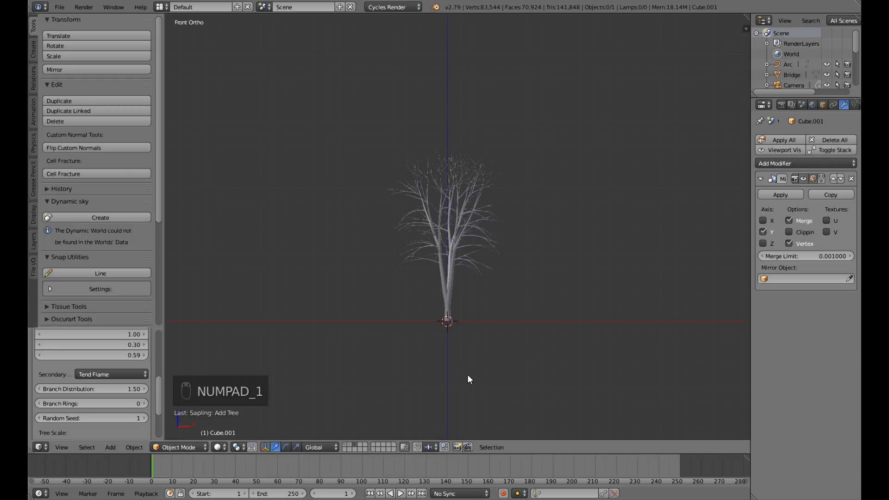
scroll(122, 404, "up", 10)
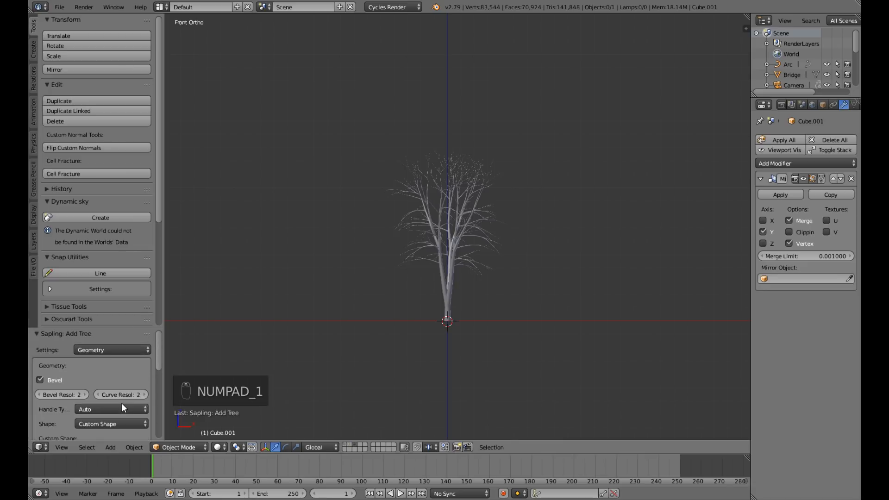
left_click(138, 351)
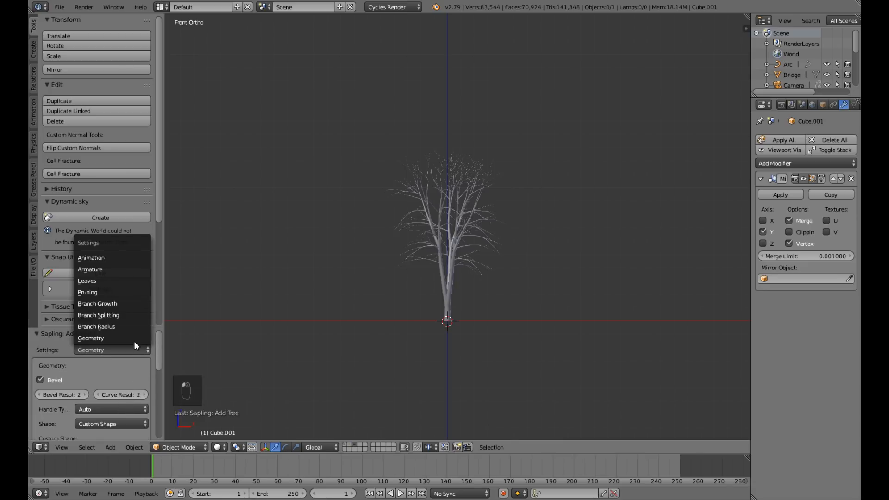
left_click(128, 316)
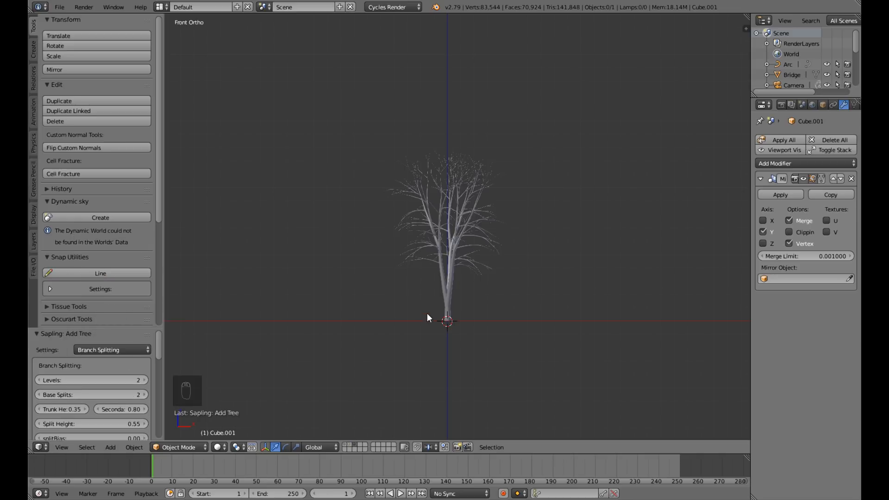
scroll(427, 313, "up", 4)
middle_click_drag(426, 328, 436, 389)
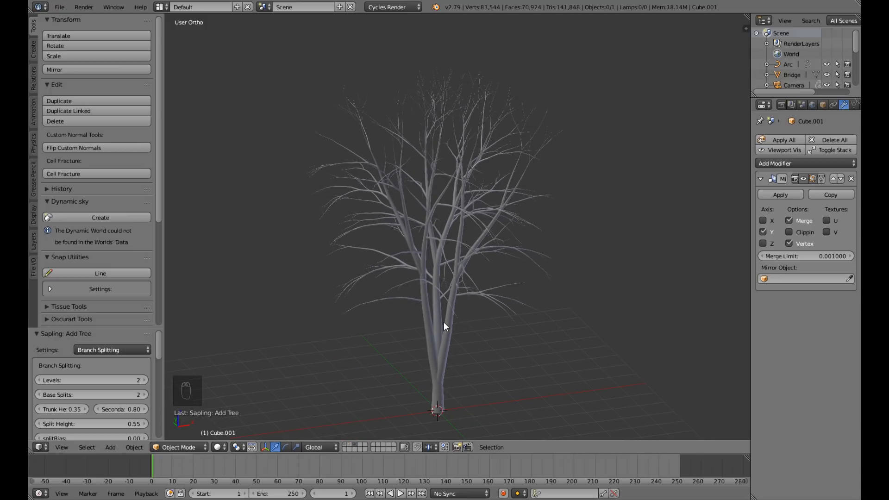
Try the birch with Base Splits set to 0, and check its shape in front view.
left_click(40, 395)
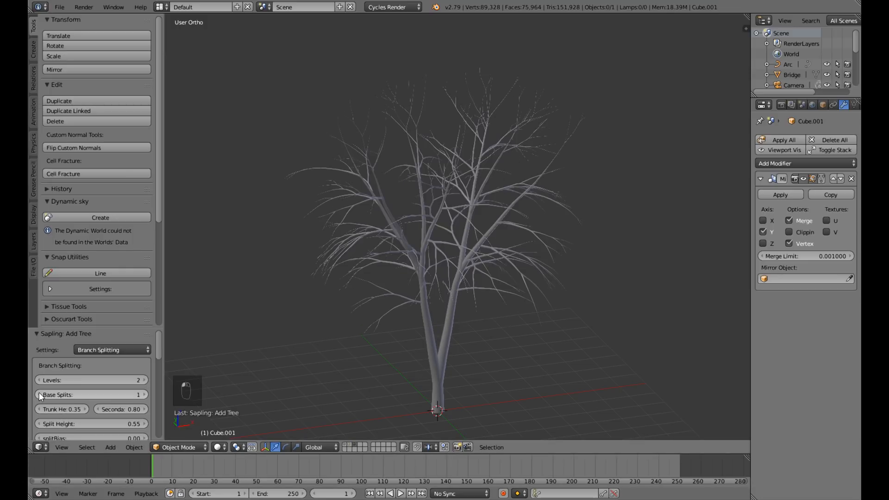
left_click(39, 394)
middle_click_drag(468, 392, 393, 355)
scroll(460, 343, "down", 3)
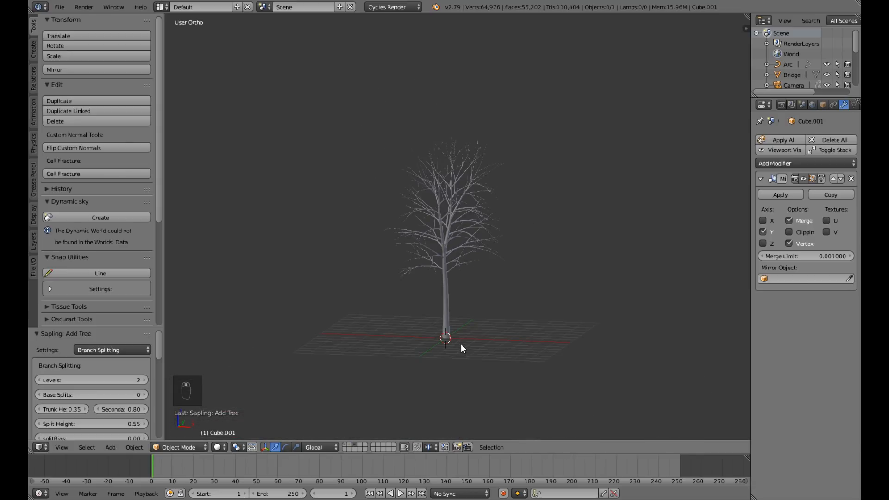
key("KP_1")
scroll(459, 345, "up", 3)
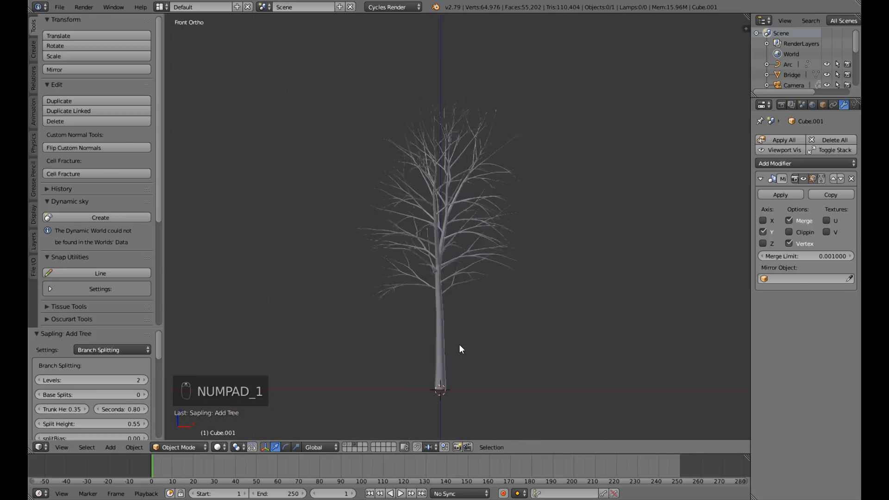
middle_click_drag(459, 345, 440, 361)
Set the birch's Base Splits to 1 and its branching Levels to 3.
left_click(144, 392)
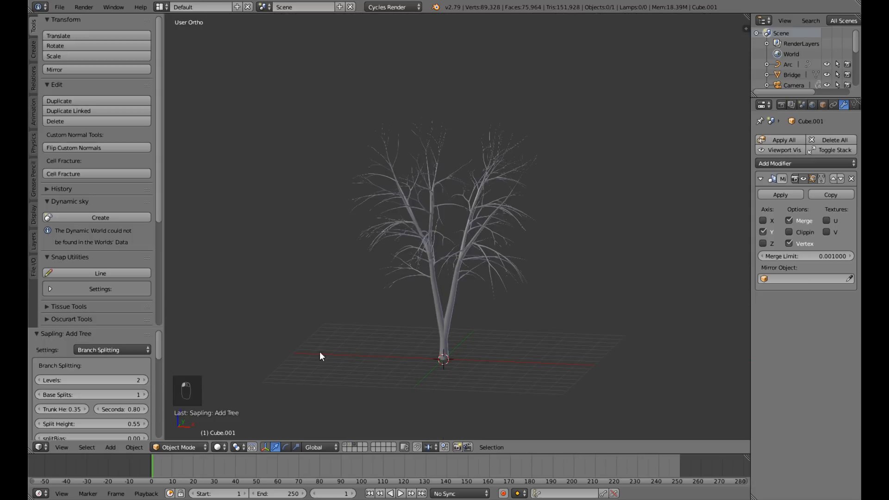
key("KP_1")
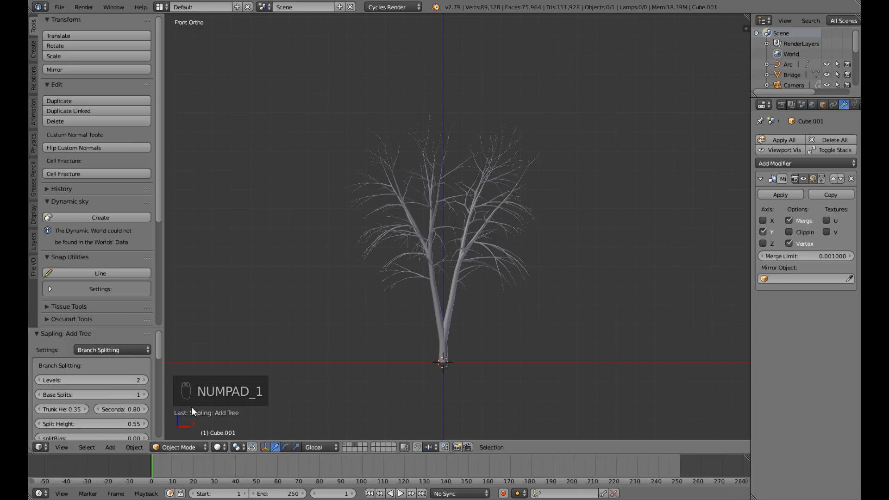
scroll(108, 415, "down", 3)
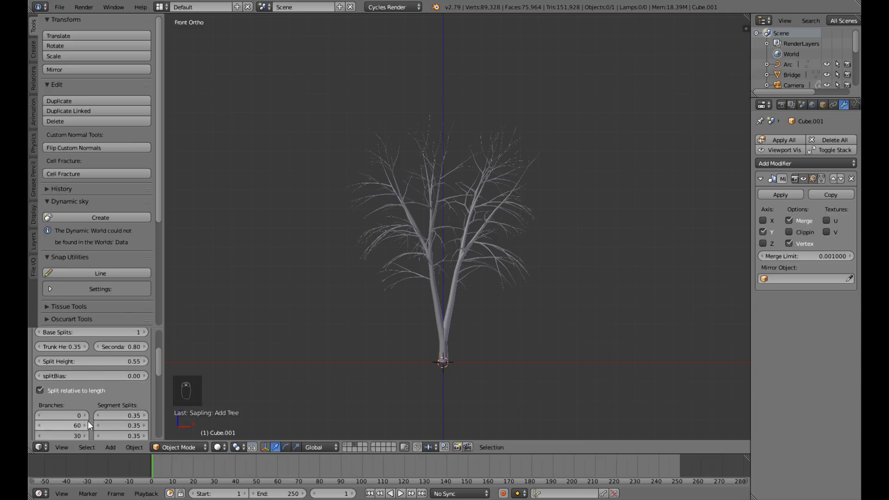
scroll(87, 421, "up", 3)
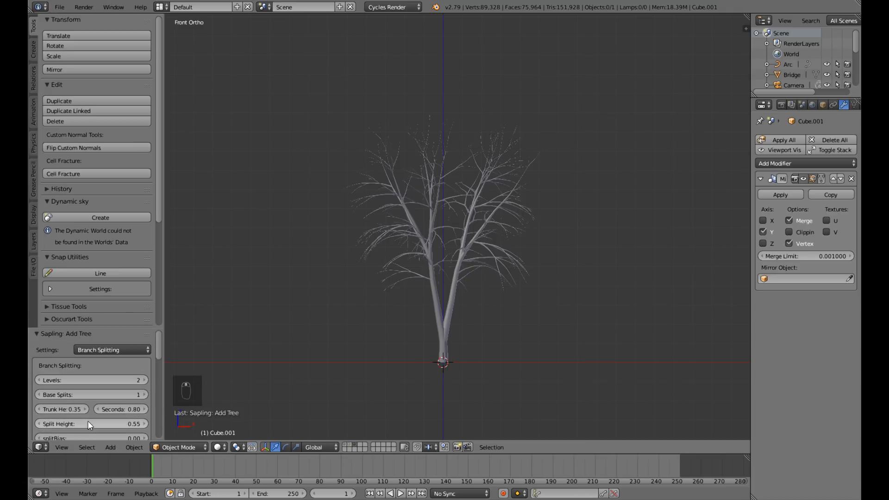
left_click(146, 380)
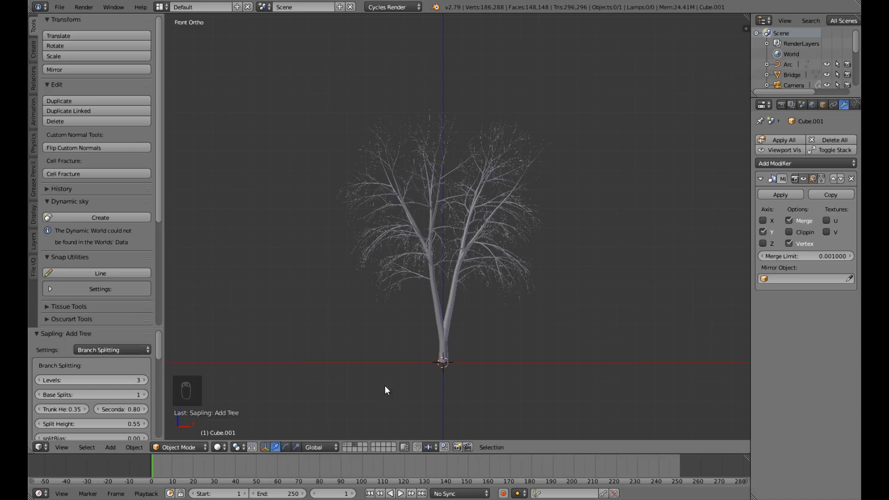
Try the birch with branching Levels set to 2, and return Levels to 3 after comparing the branch detail.
scroll(394, 378, "up", 5)
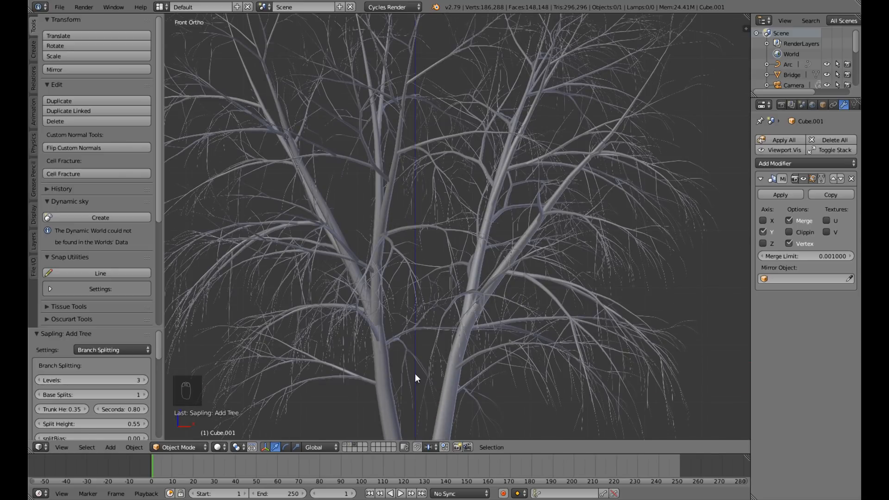
left_click(38, 380)
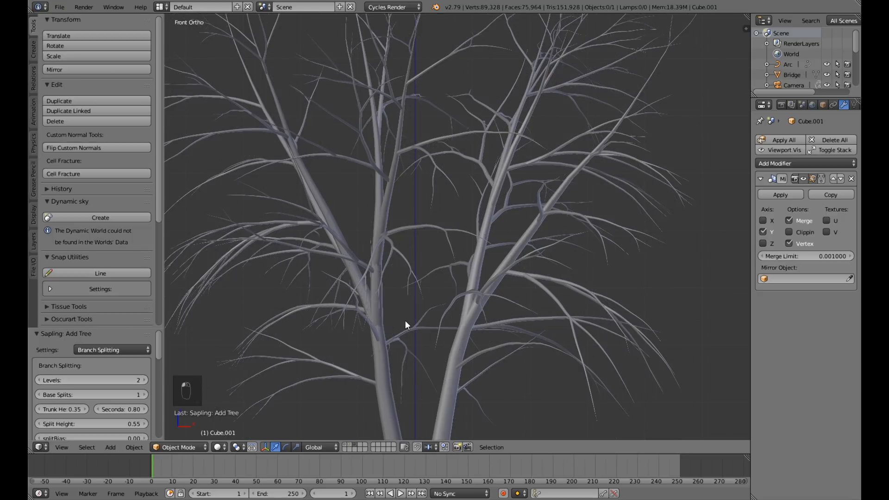
scroll(405, 323, "down", 5)
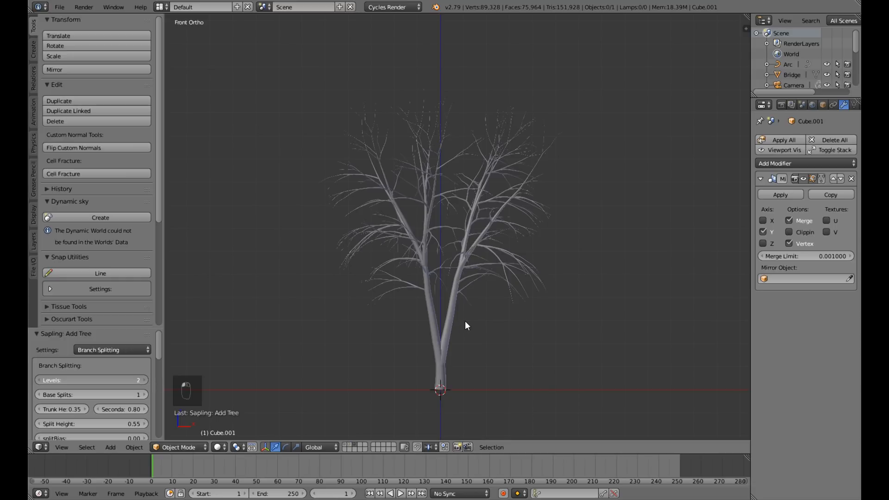
scroll(510, 293, "up", 6)
mouse_move(590, 298)
middle_mouse_down()
mouse_move(535, 318)
mouse_move(560, 335)
mouse_move(585, 314)
middle_mouse_up()
scroll(585, 314, "down", 6)
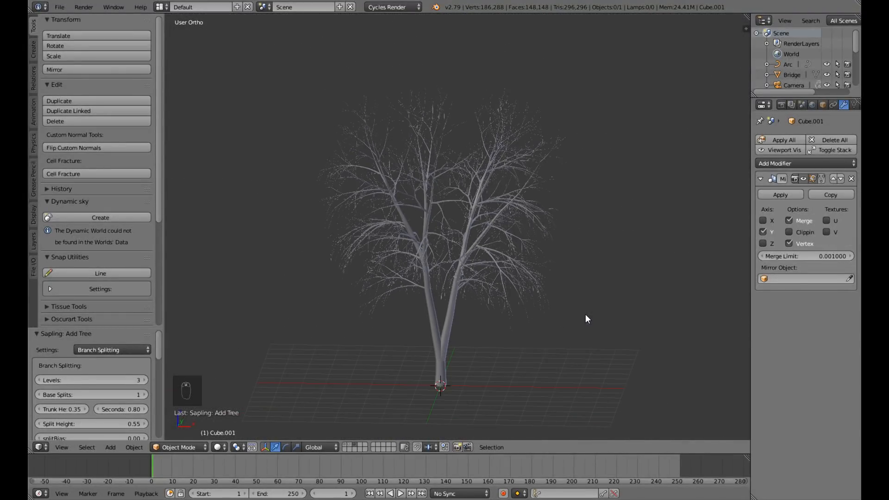
Check the birch in front view, and look through the rest of its Branch Splitting settings.
key("KP_1")
scroll(586, 314, "up", 4)
scroll(585, 314, "down", 4)
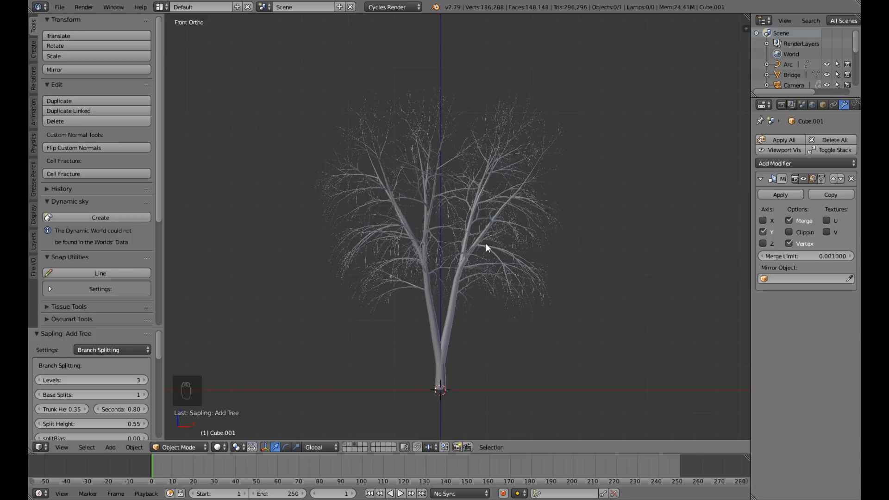
scroll(111, 409, "down", 5)
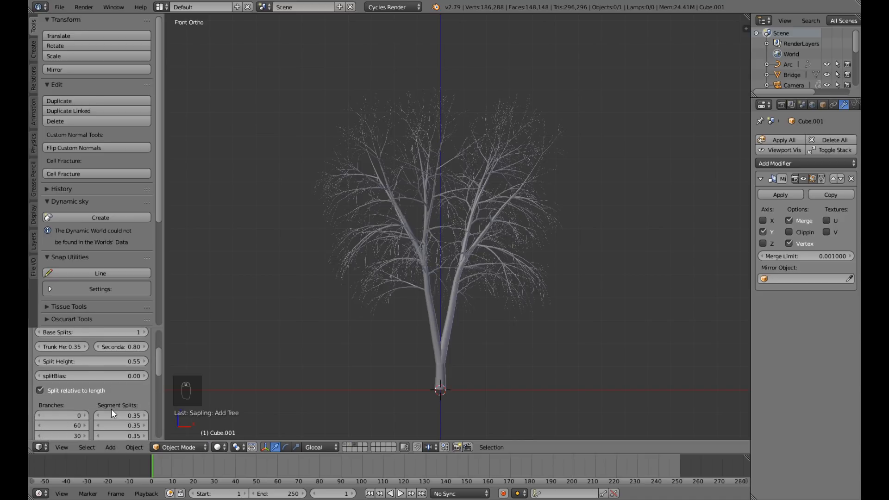
scroll(111, 409, "down", 5)
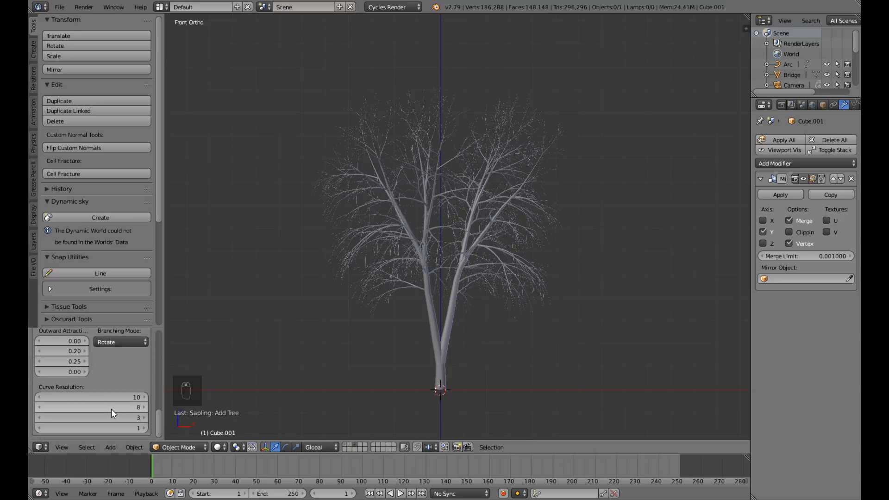
scroll(111, 409, "up", 10)
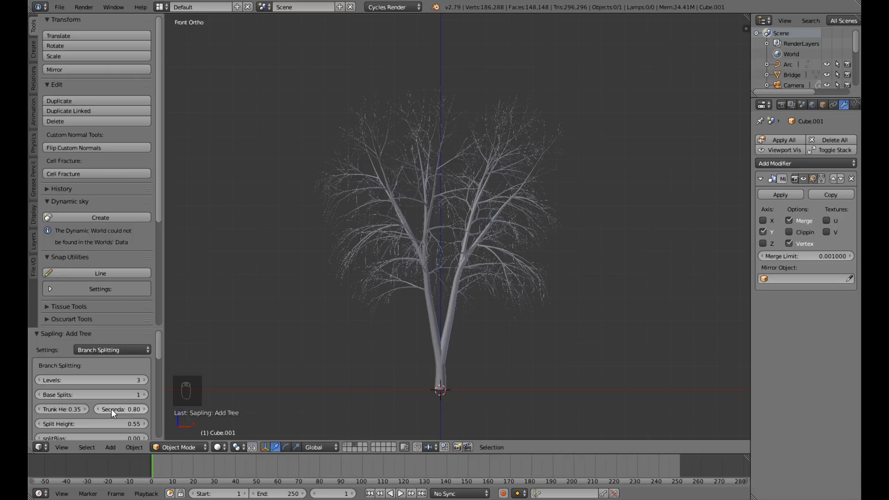
Select the birch tree, show its object properties, and open its object name for editing.
right_click(440, 351)
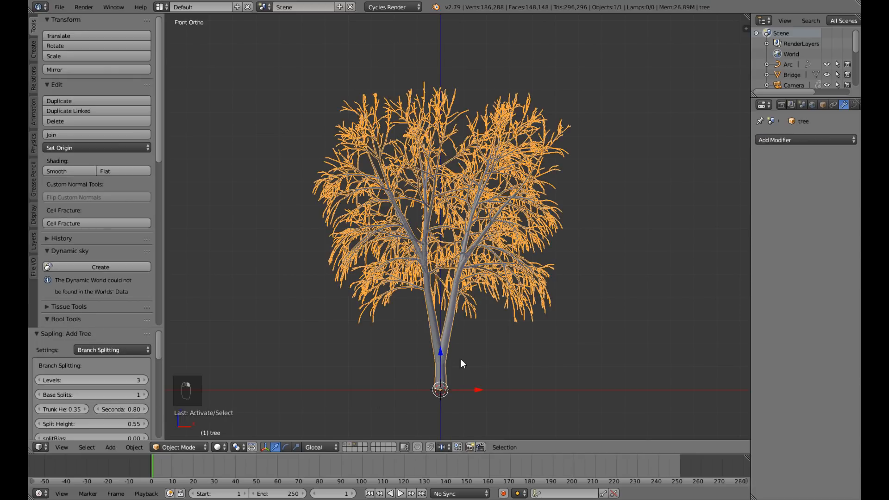
left_click(823, 104)
left_click(809, 139)
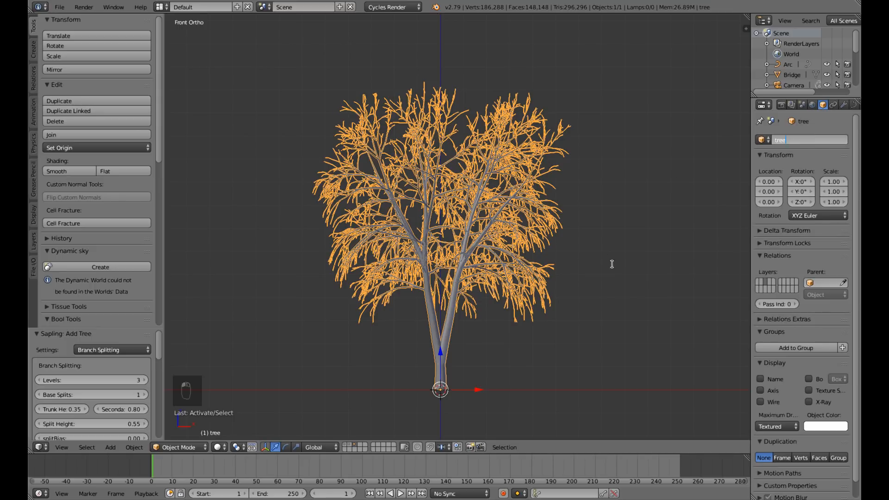
left_click(532, 388)
scroll(531, 387, "down", 5)
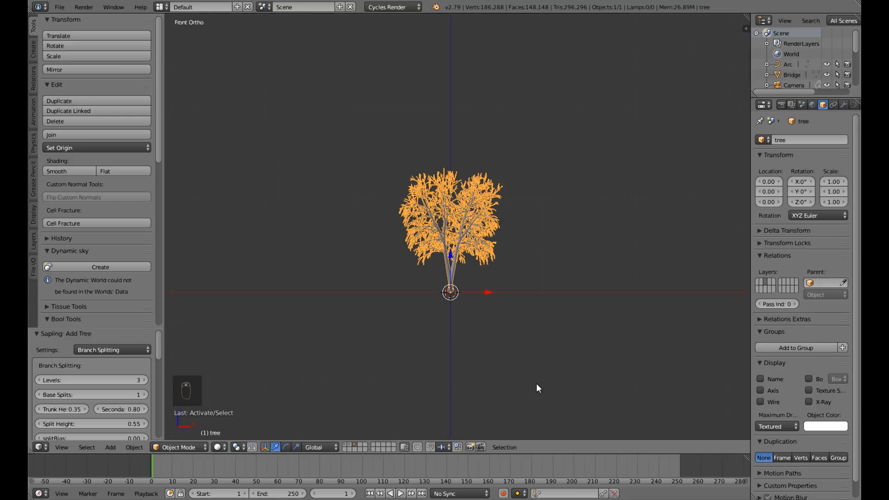
middle_click_drag(515, 323, 516, 332)
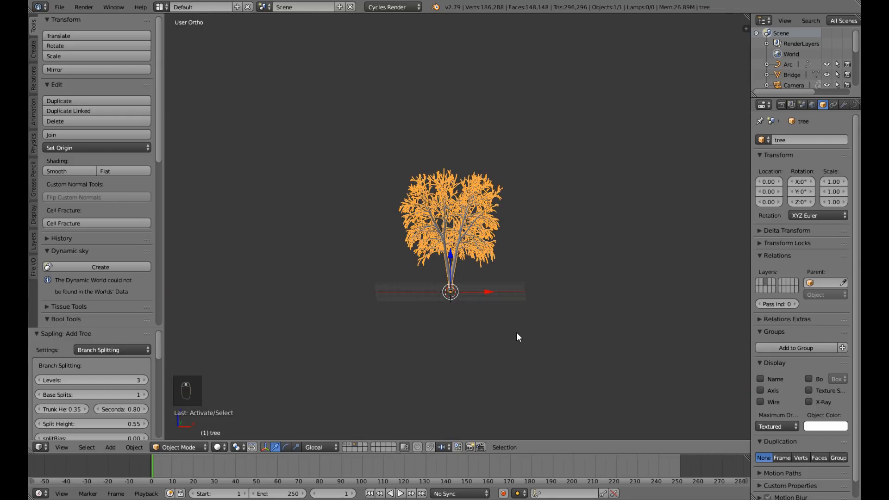
key("KP_1")
scroll(518, 337, "up", 5)
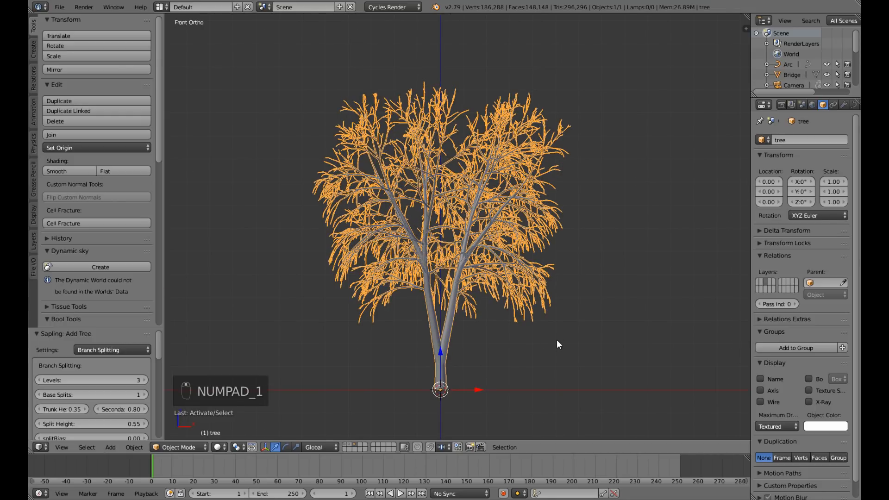
middle_click_drag(557, 340, 427, 293, "shift")
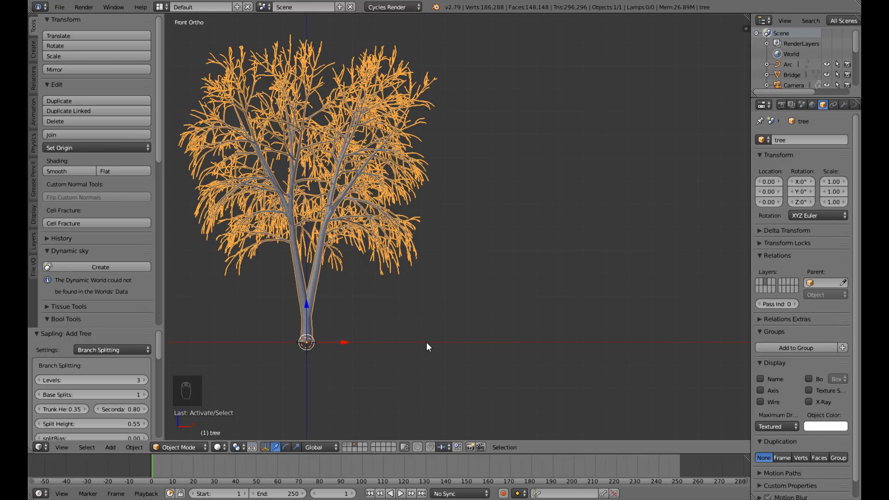
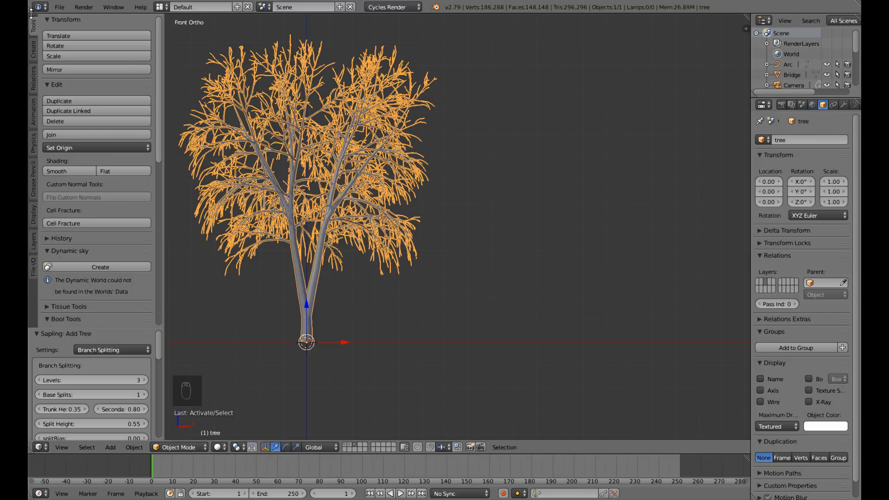
Start appending from another file and browse to the Grass folder inside Blender Creations, My Nature Assets.
left_click(65, 7)
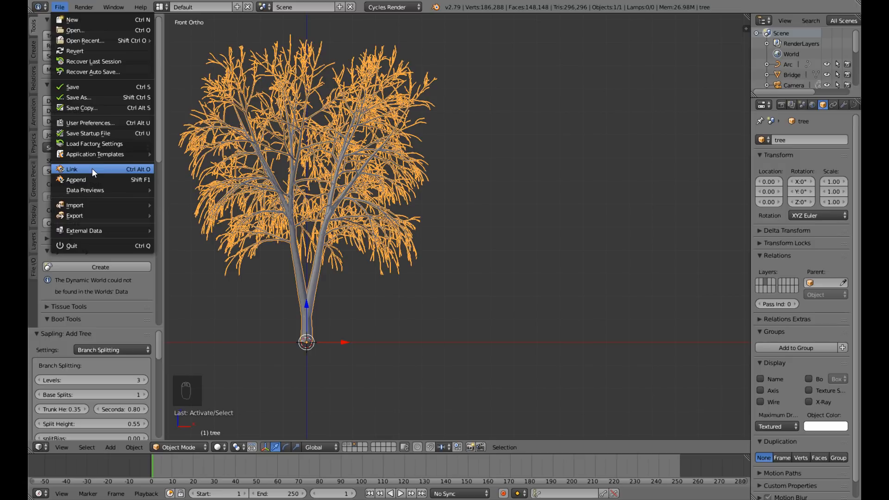
left_click(116, 179)
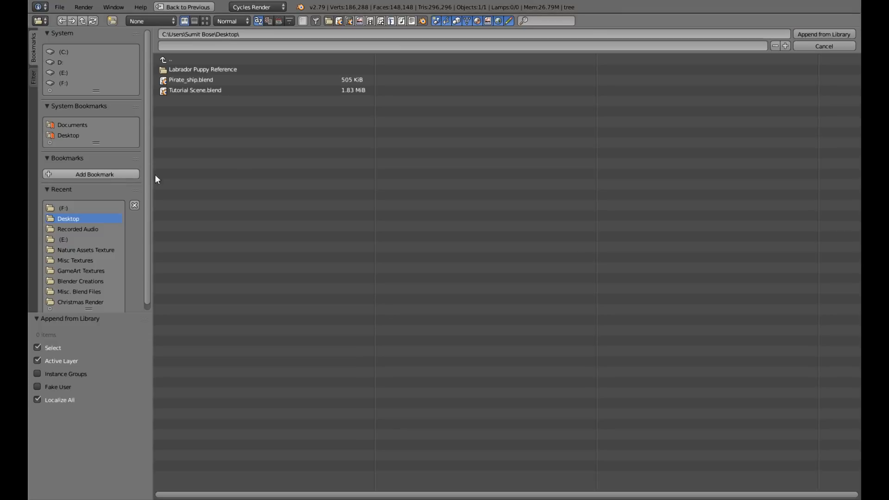
left_click(70, 82)
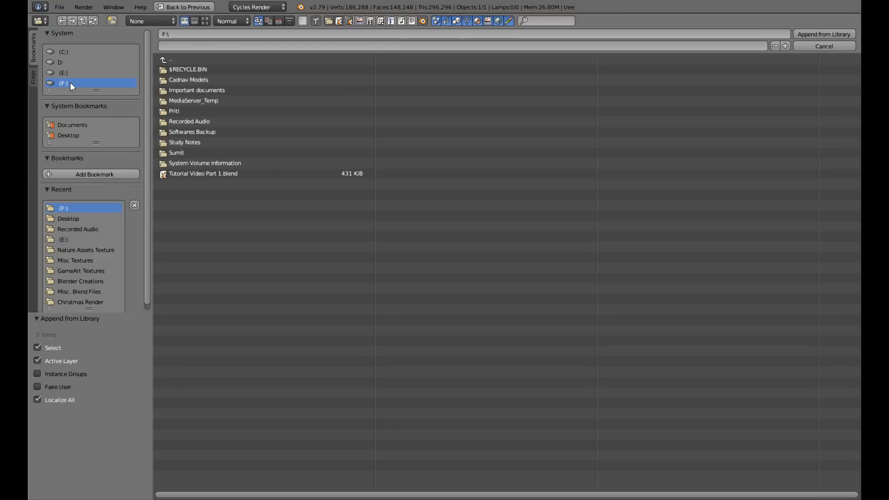
left_click(203, 155)
left_click(190, 70)
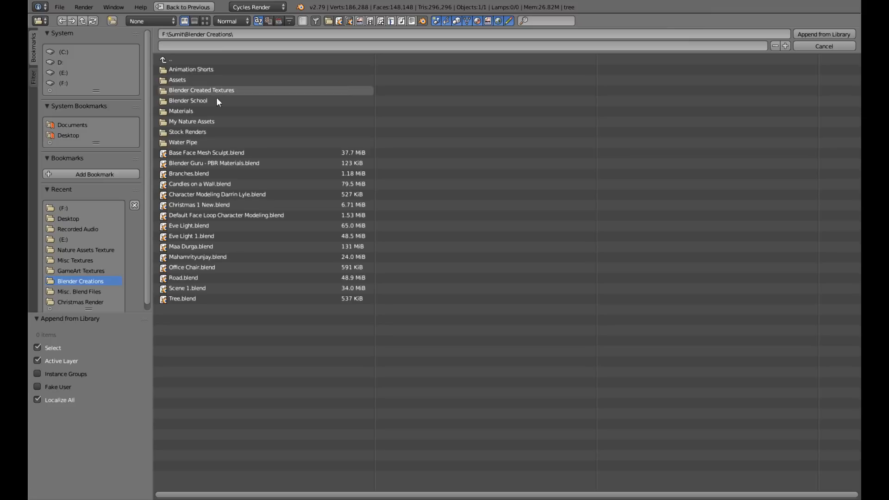
left_click(196, 121)
left_click(191, 79)
left_click(165, 59)
left_click(187, 73)
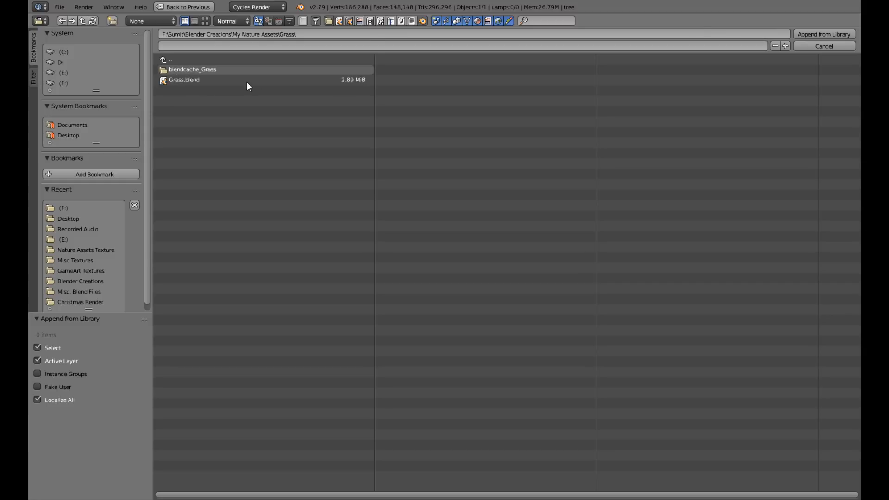
Append the Grass group from Grass.blend into the scene.
left_click(211, 79)
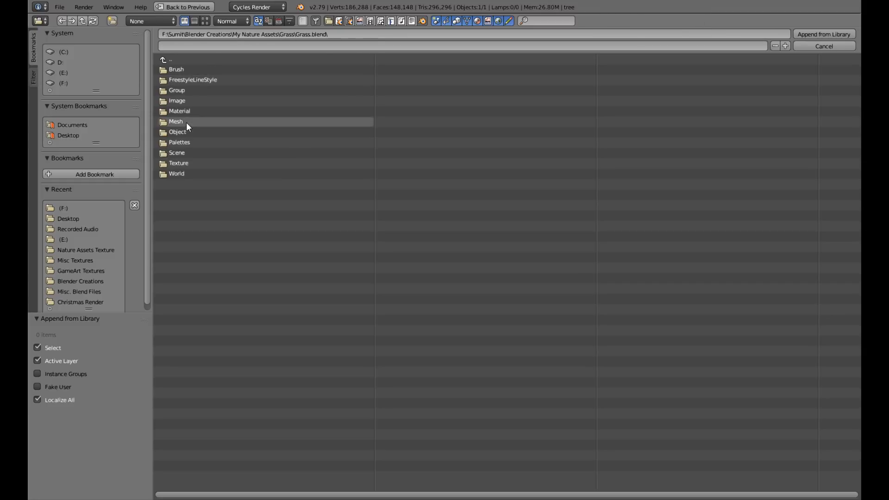
left_click(188, 90)
left_click(184, 68)
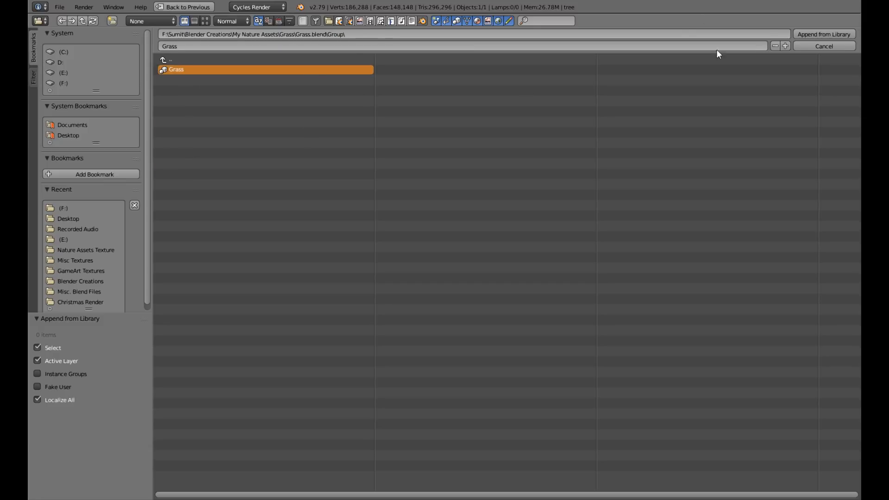
left_click(812, 34)
Examine the appended grass plants around the birch tree in perspective and front views.
middle_click_drag(459, 252, 336, 281)
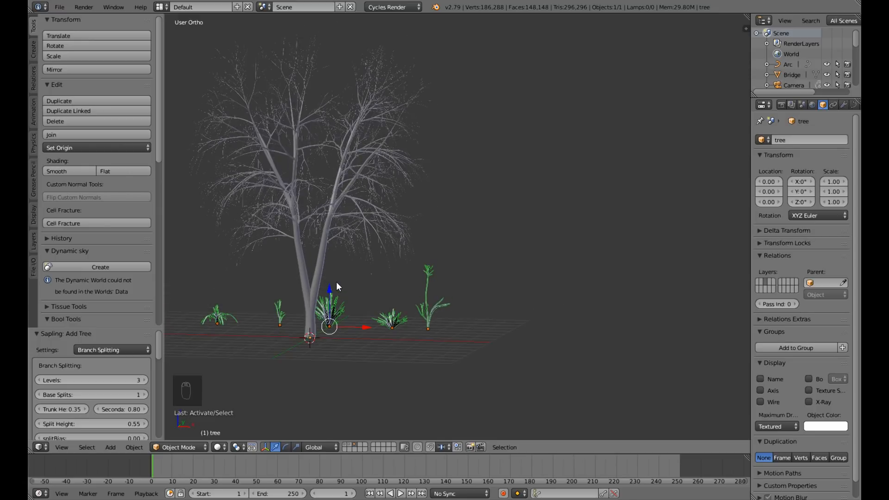
scroll(417, 282, "up", 5)
scroll(420, 285, "down", 7)
middle_click_drag(421, 286, 381, 288)
key("KP_1")
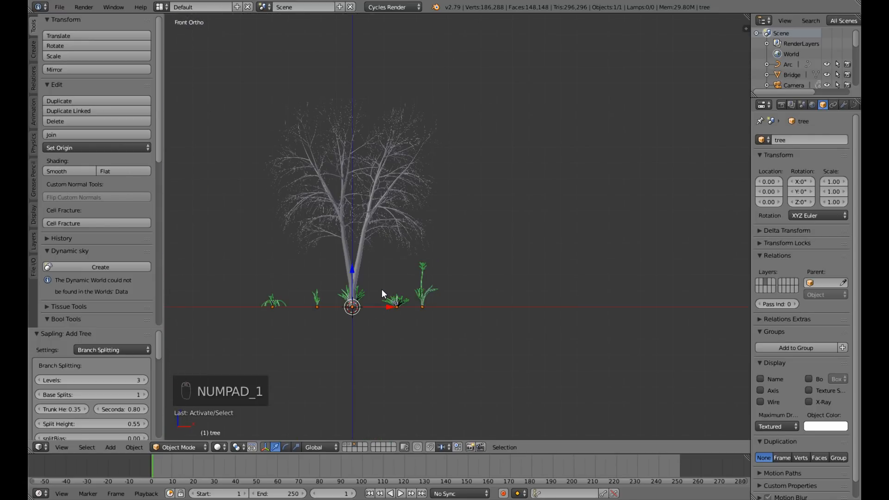
scroll(386, 293, "up", 5)
scroll(382, 345, "down", 3)
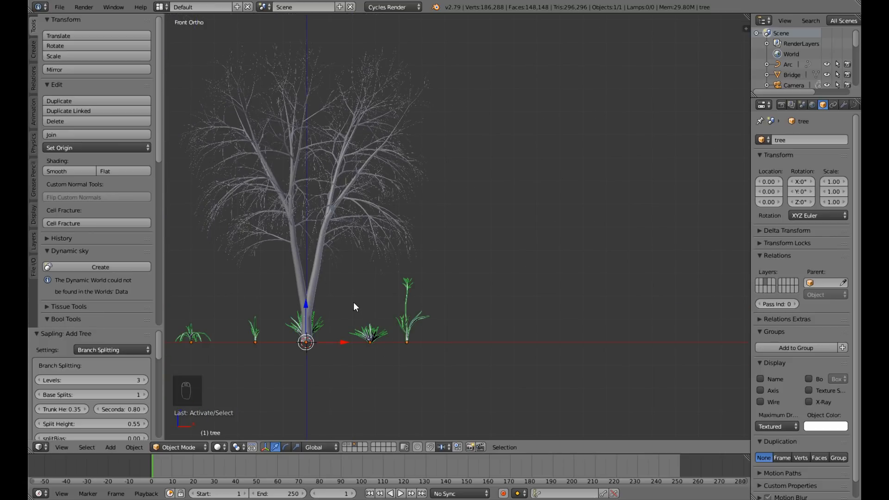
middle_click_drag(354, 304, 498, 304, "shift")
scroll(483, 334, "down", 5)
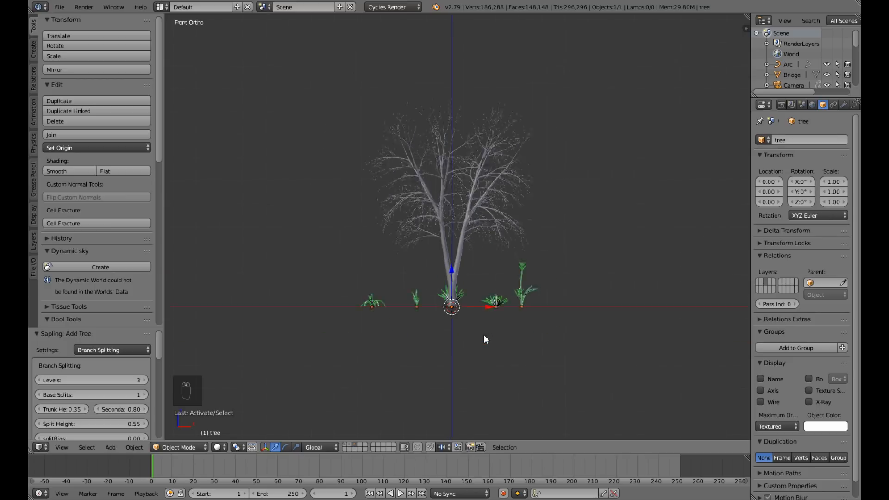
middle_click_drag(483, 334, 451, 361)
scroll(449, 357, "up", 6)
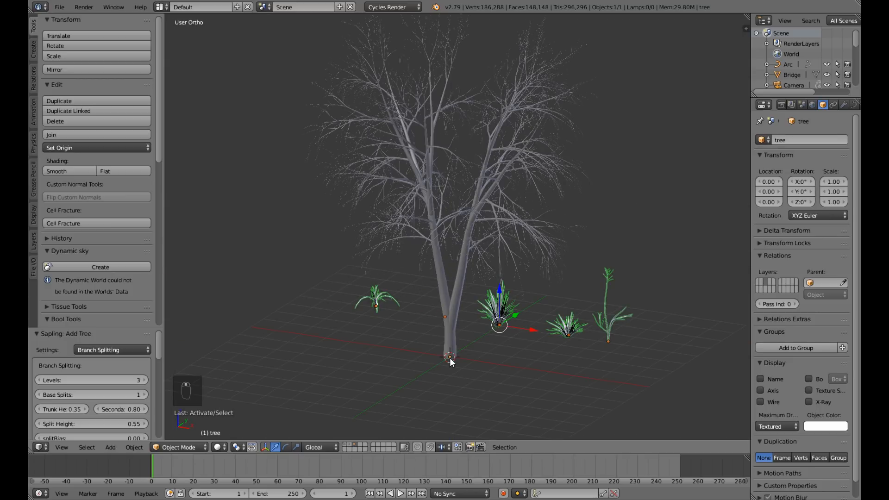
Show the terrain layer, select the mirrored hills mesh, and look at it through the camera.
left_click(346, 444)
scroll(466, 384, "down", 5)
middle_click_drag(466, 380, 525, 307)
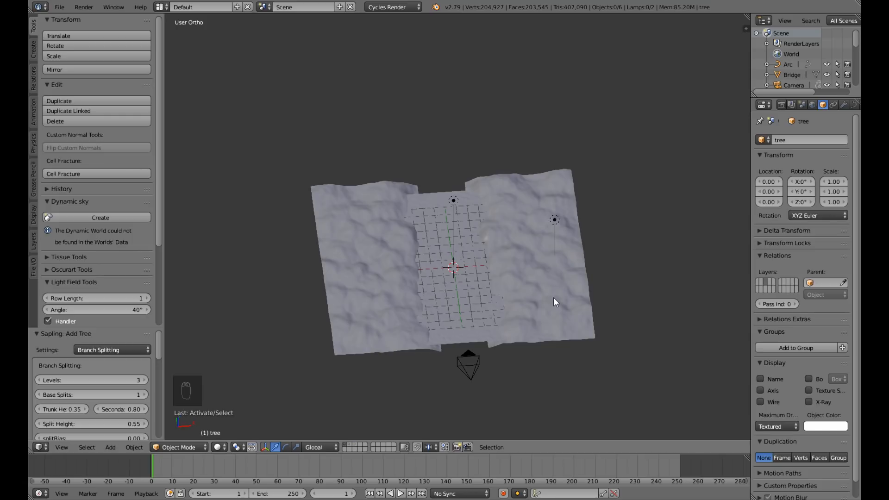
right_click(576, 316)
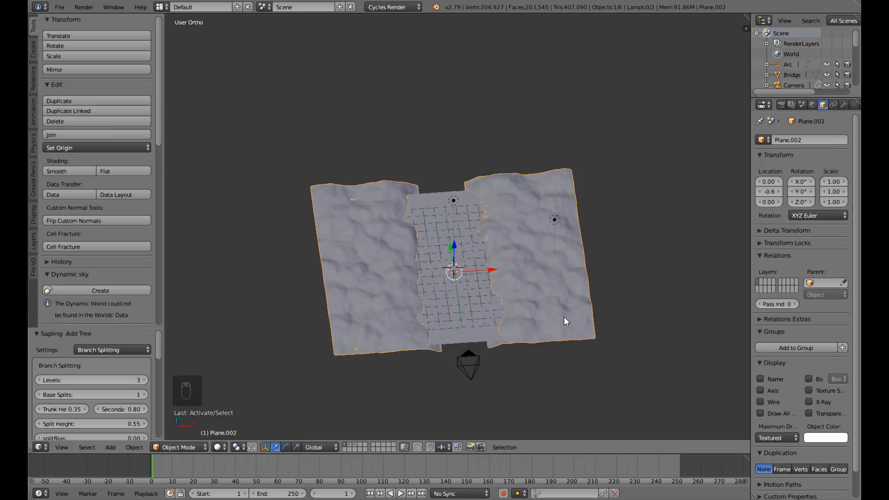
key("KP_0")
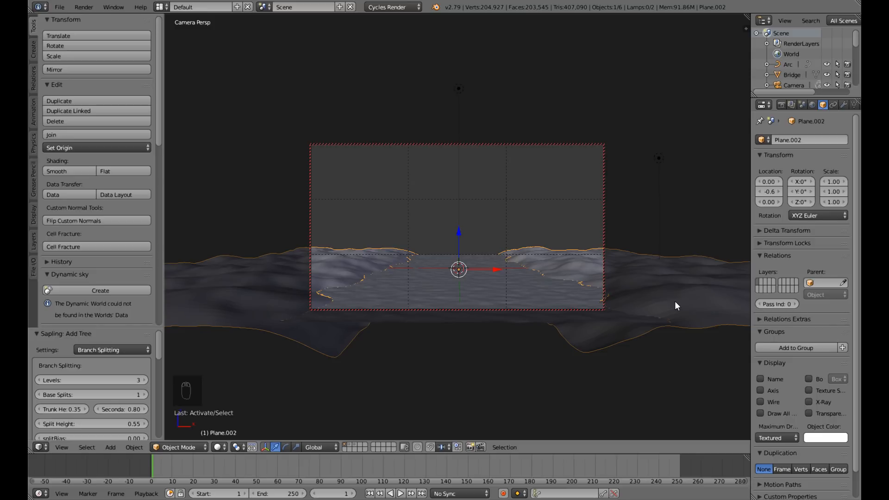
In top view, edit the hills in vertex mode and circle-select the vertices along the edge of the central ground strip.
key("KP_7")
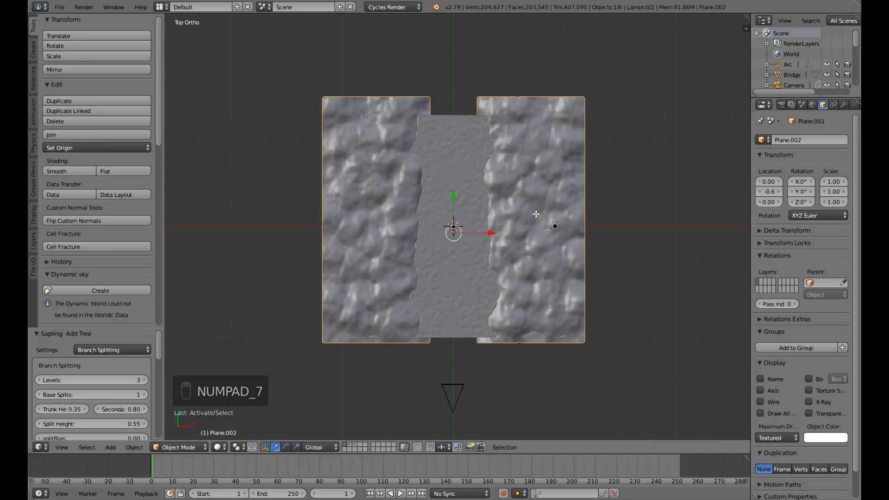
key("Tab")
scroll(536, 262, "up", 3)
scroll(537, 262, "down", 2)
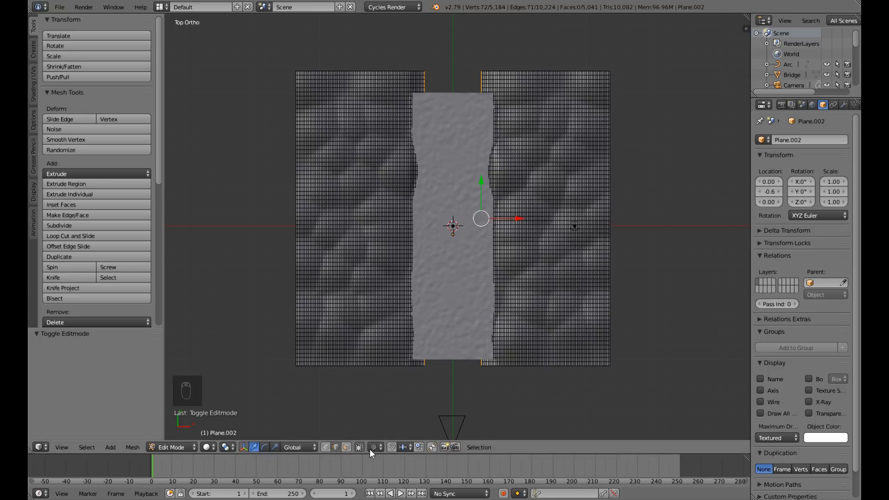
left_click(326, 450)
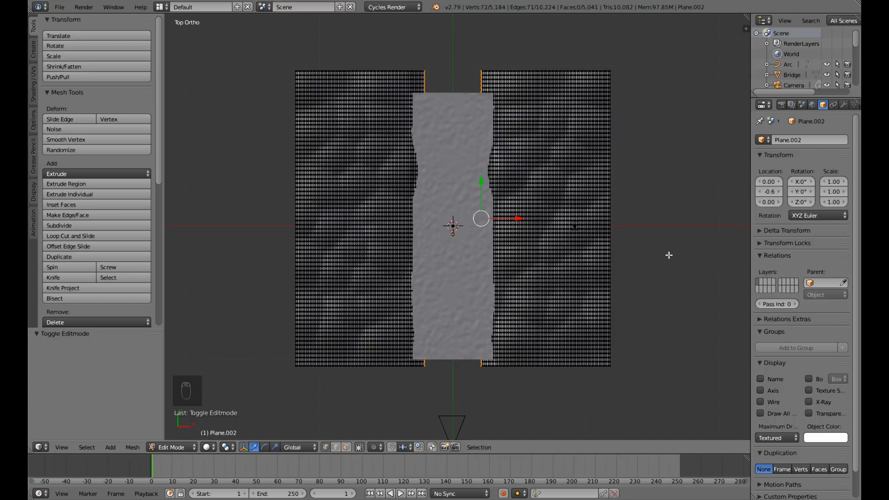
key("a")
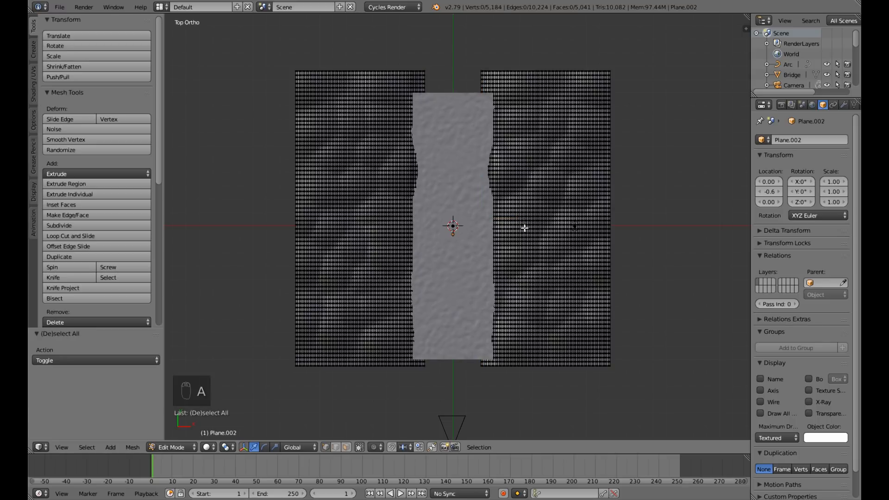
key("c")
mouse_move(476, 93)
left_mouse_down()
mouse_move(489, 175)
mouse_move(485, 242)
mouse_move(494, 228)
mouse_move(488, 359)
mouse_move(486, 105)
left_mouse_up()
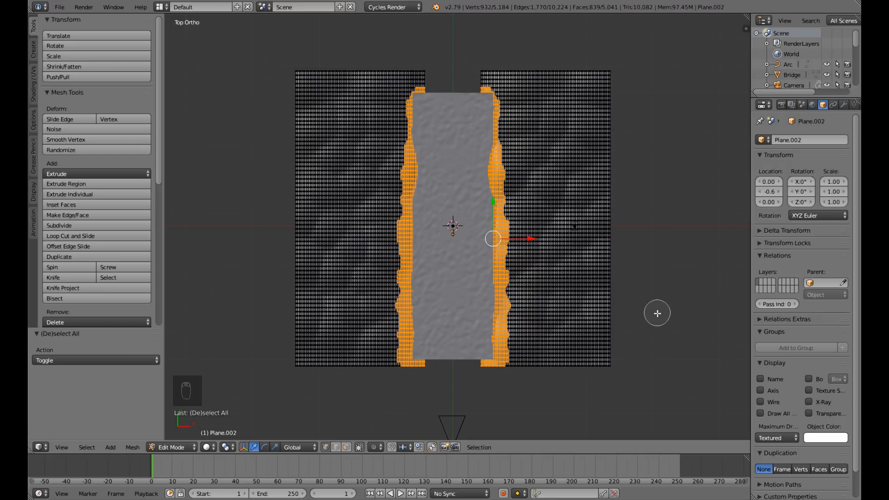
key("Escape")
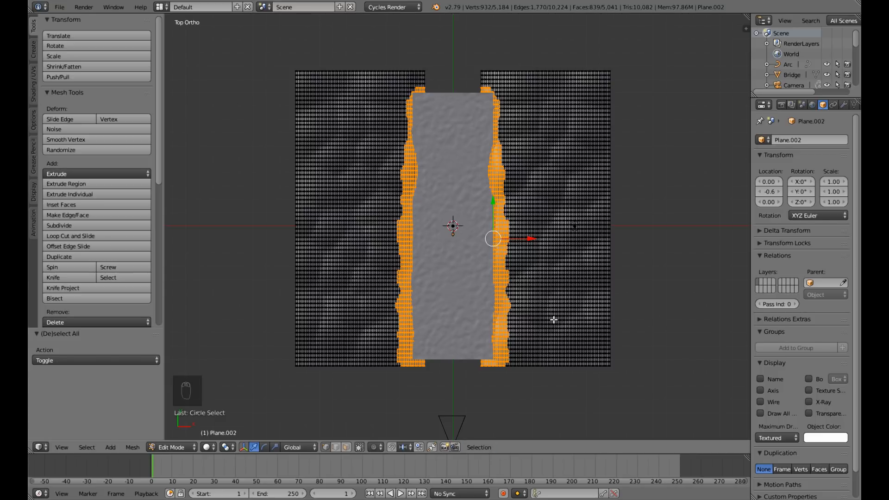
From the camera view, extend the circle selection over all hill slopes inside the camera frame, and return to top view.
key("KP_0")
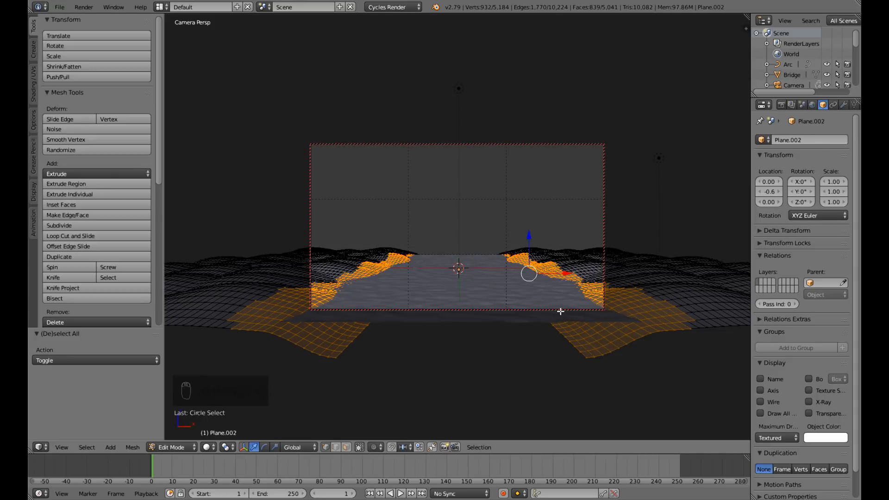
key("c")
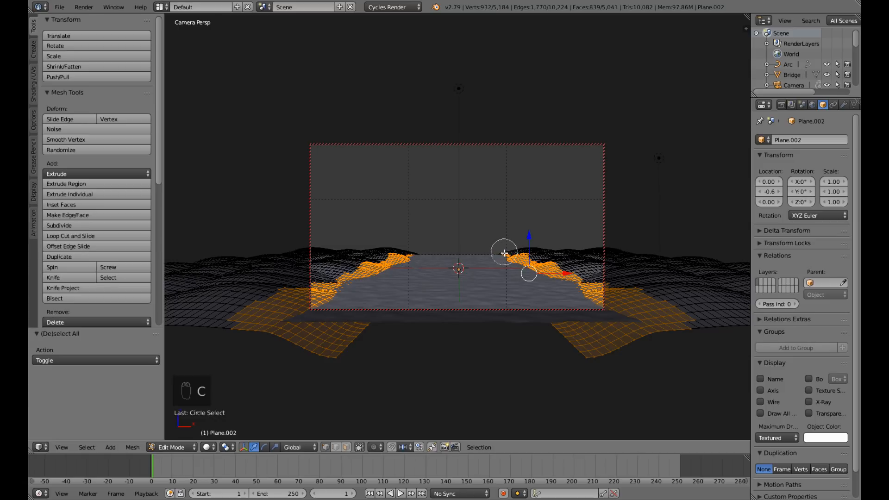
mouse_move(503, 254)
left_mouse_down()
mouse_move(559, 255)
mouse_move(568, 272)
mouse_move(601, 277)
mouse_move(585, 254)
mouse_move(605, 298)
left_mouse_up()
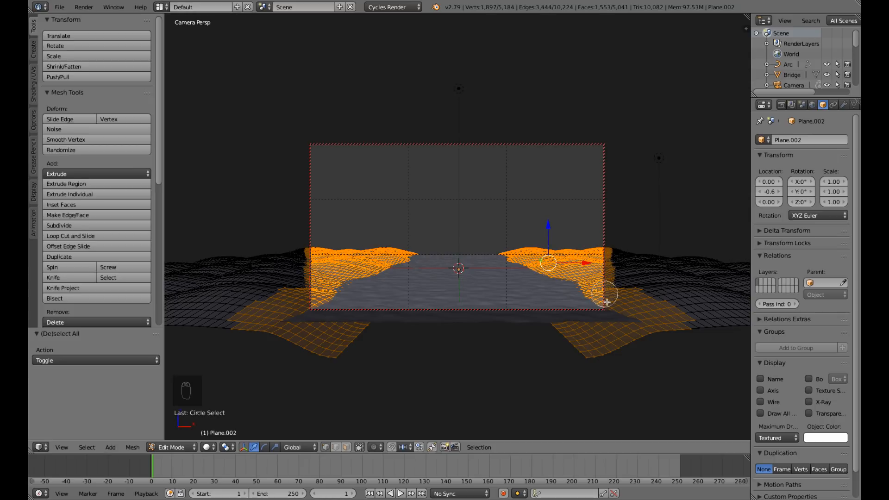
right_click(546, 347)
key("KP_0")
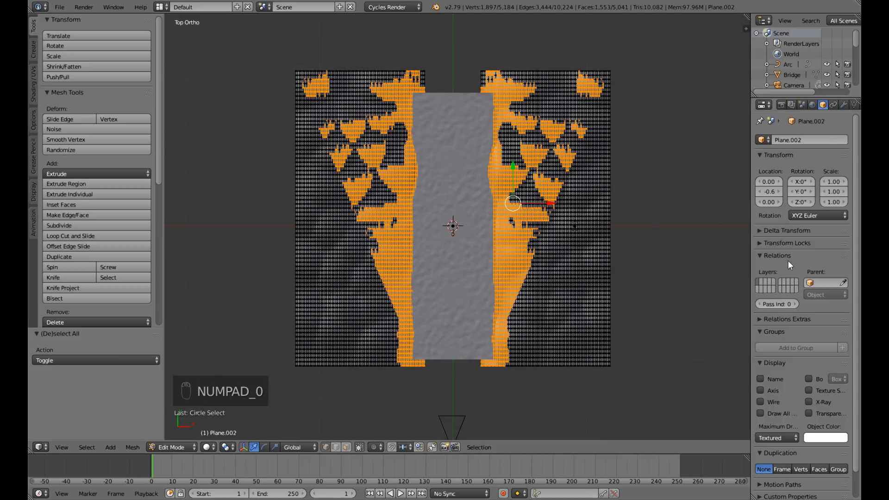
Add a vertex group named Grass to the hills mesh and assign the selected vertices to it.
left_click(853, 106)
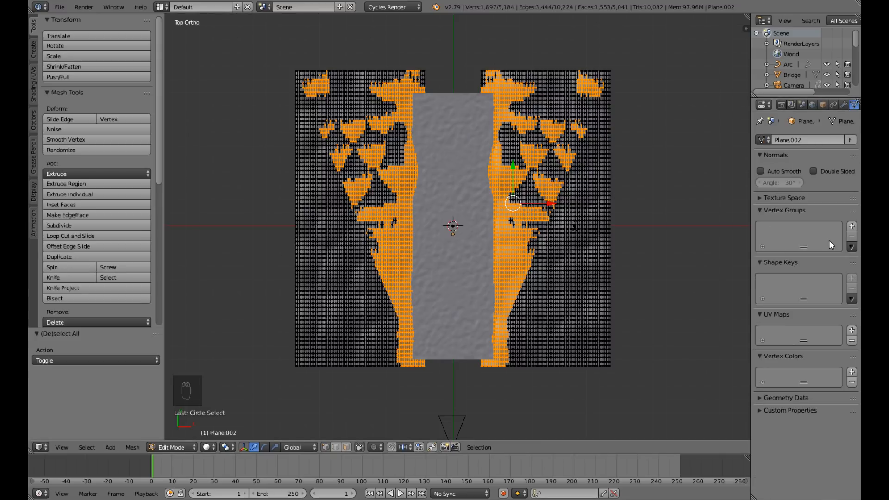
left_click(852, 226)
double_click(780, 231)
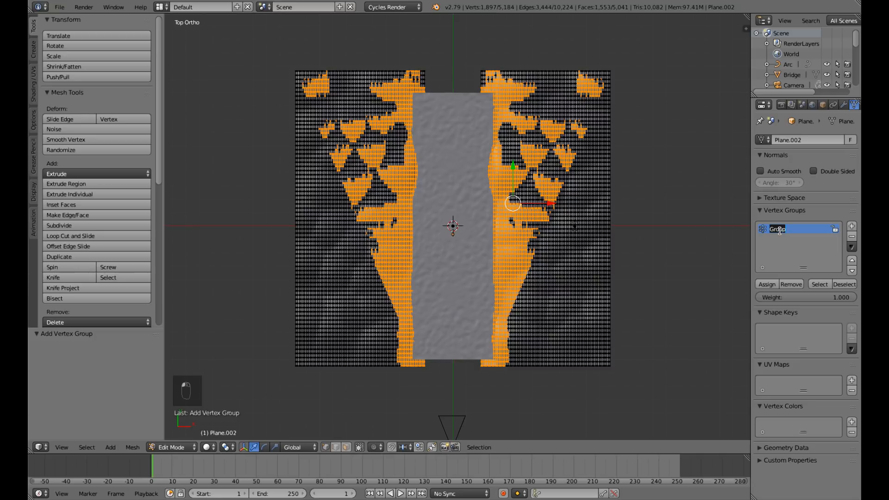
type("Grass")
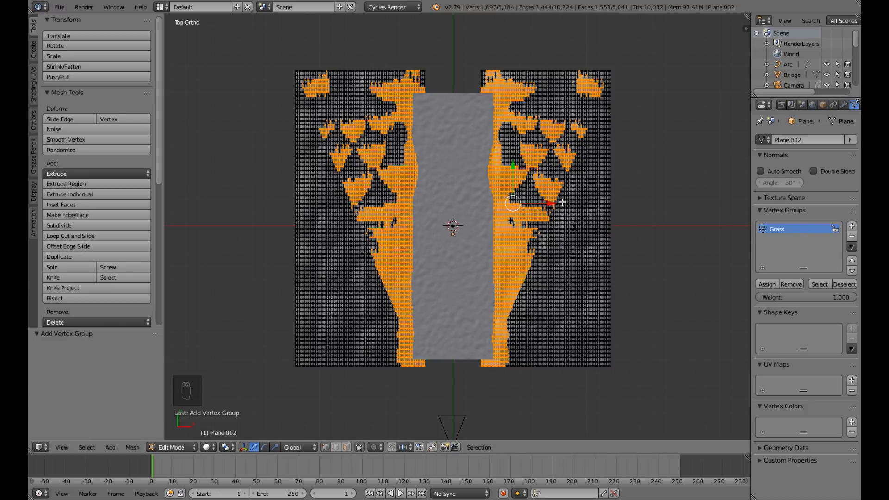
left_click(762, 284)
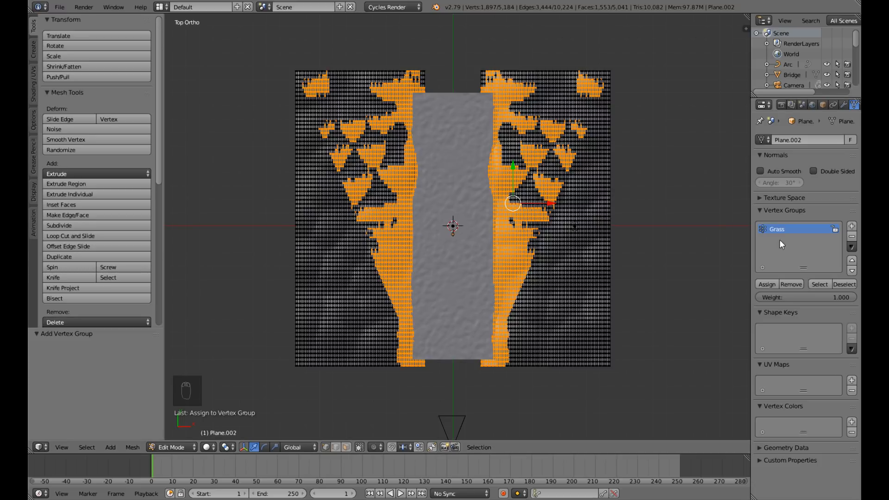
Add a second vertex group, clear the selection, and circle-select several separate patches along the hills' inner bank.
left_click(852, 226)
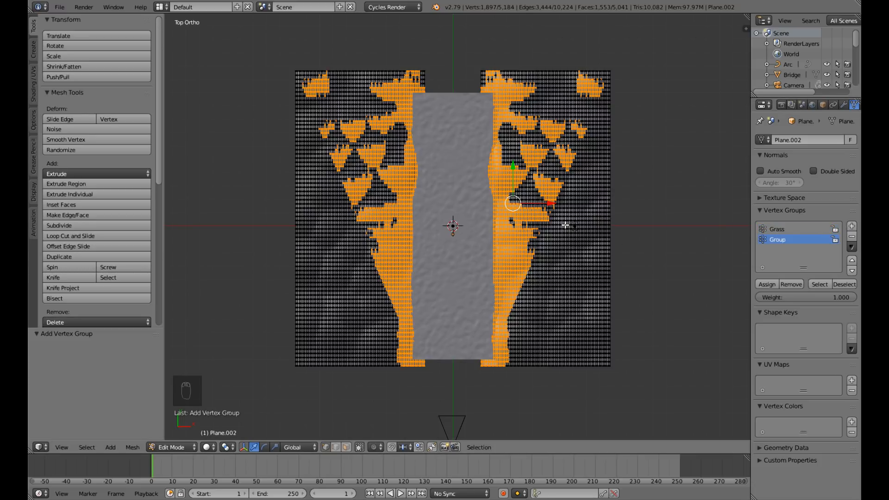
key("a")
key("c")
mouse_move(501, 170)
left_mouse_down()
mouse_move(501, 155)
mouse_move(505, 177)
left_mouse_up()
left_click(508, 229)
left_click_drag(513, 262, 522, 283)
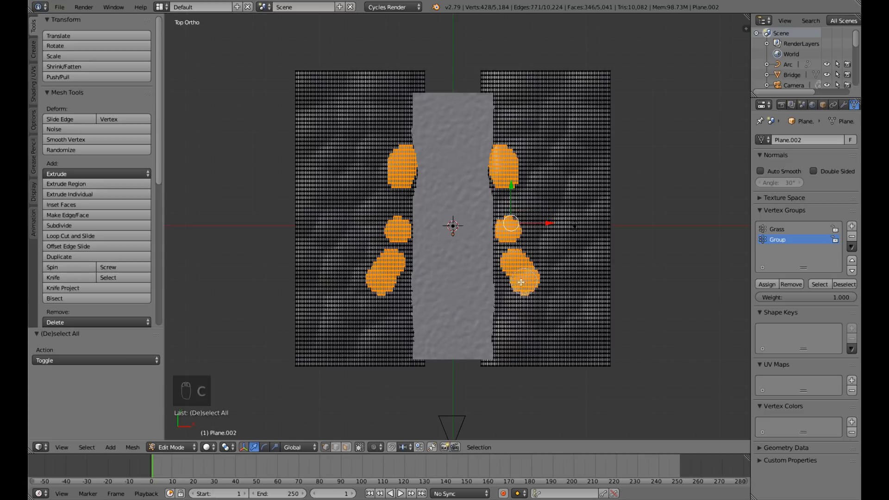
left_click(515, 309)
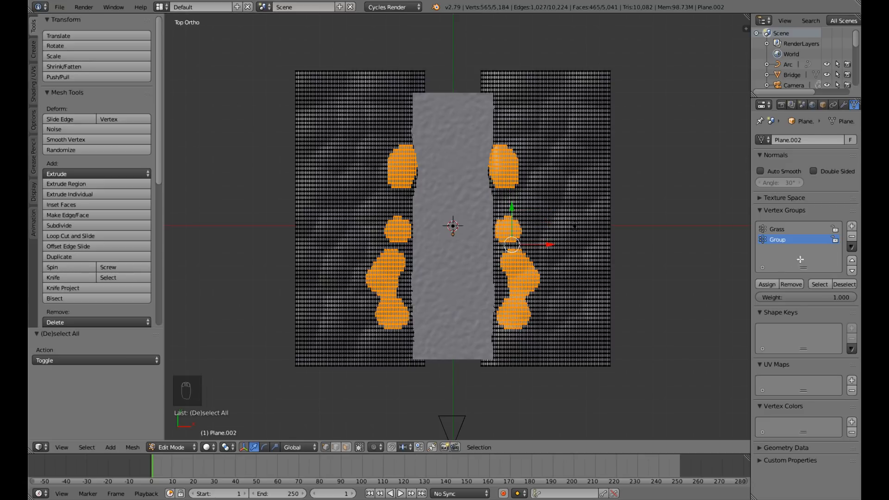
right_click(612, 252)
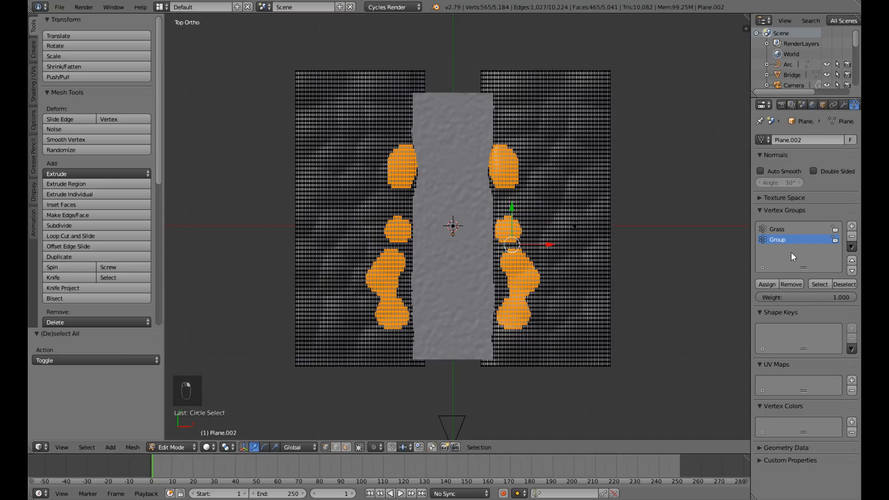
Name the second vertex group Trees, assign the selected patches, and test it by selecting and deselecting its vertices.
type("Trees")
left_click(770, 284)
left_click(813, 284)
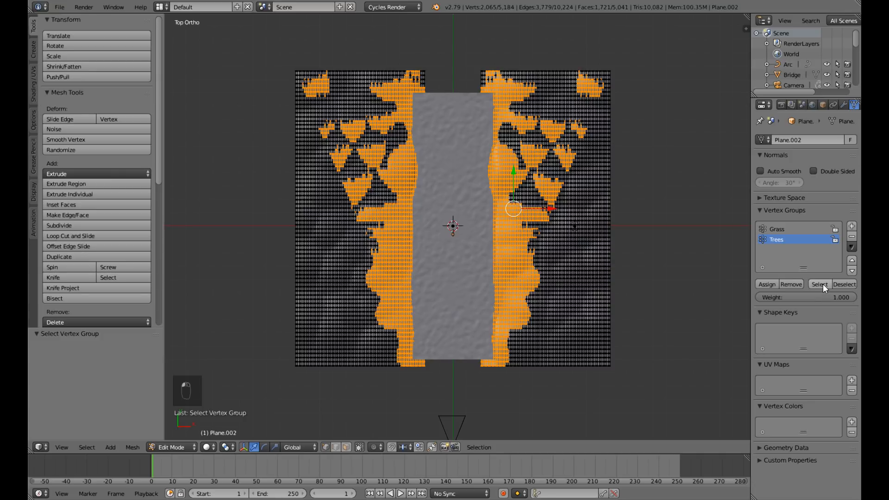
left_click(844, 284)
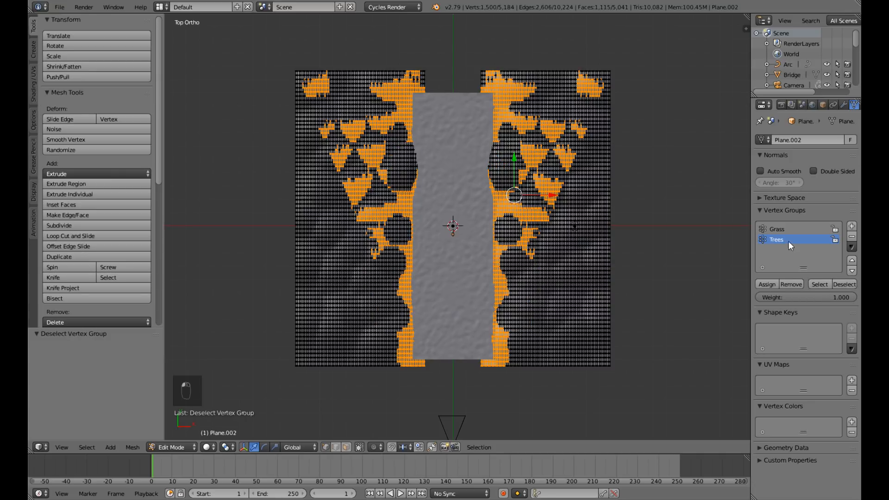
Check the Grass and Trees vertex groups by selecting and deselecting each group's vertices on the hills mesh.
left_click(777, 229)
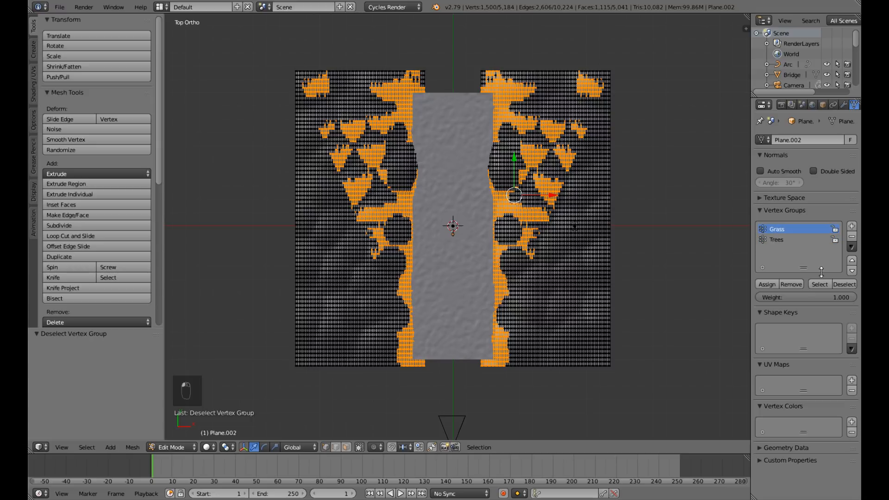
left_click(840, 284)
left_click(821, 285)
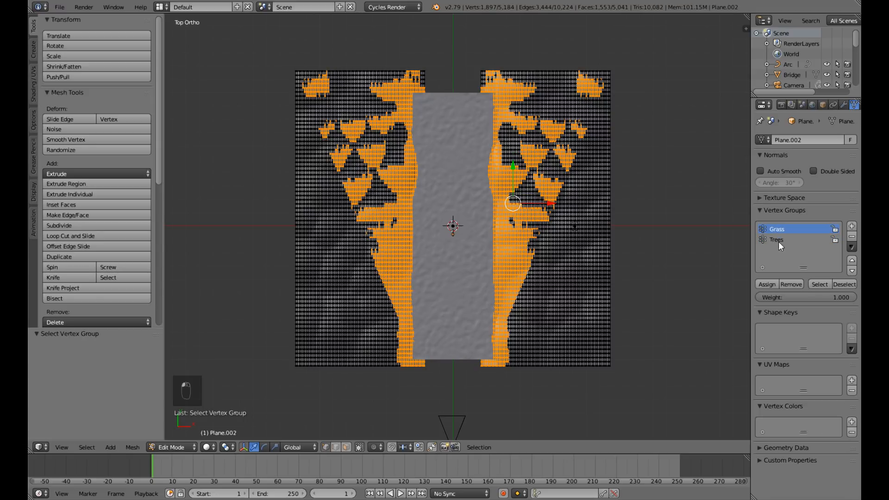
left_click(843, 284)
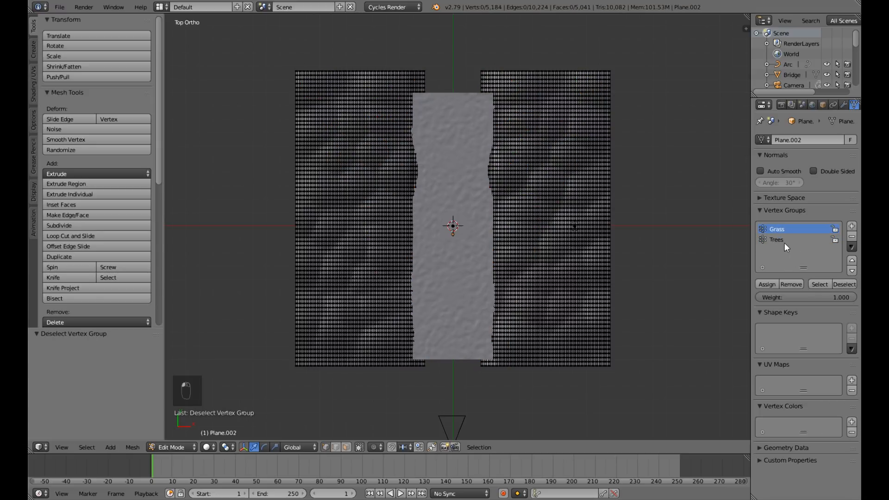
left_click(820, 283)
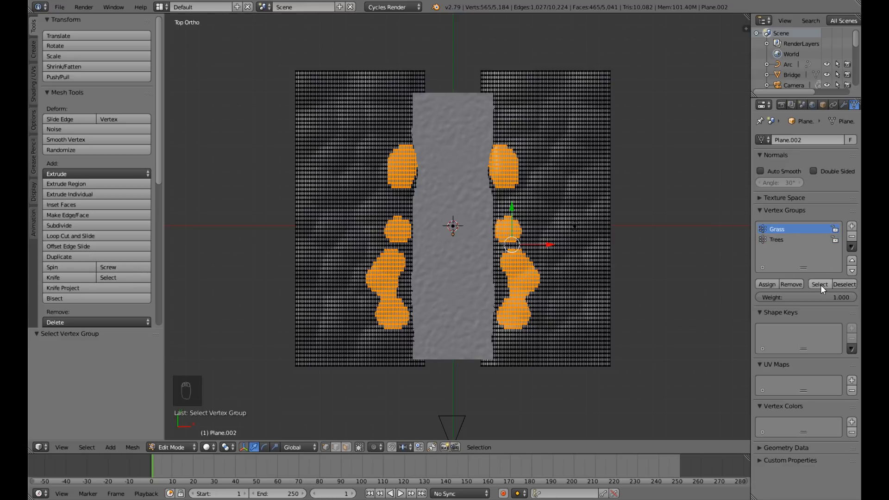
left_click(849, 285)
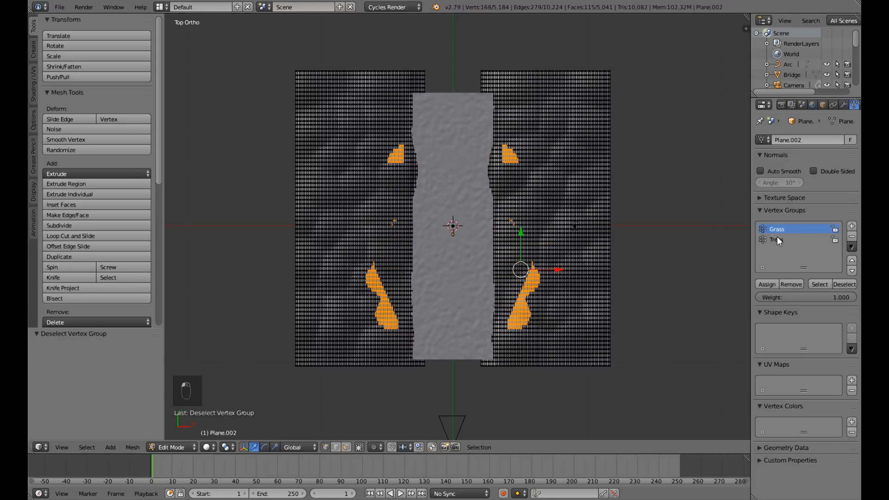
left_click(836, 284)
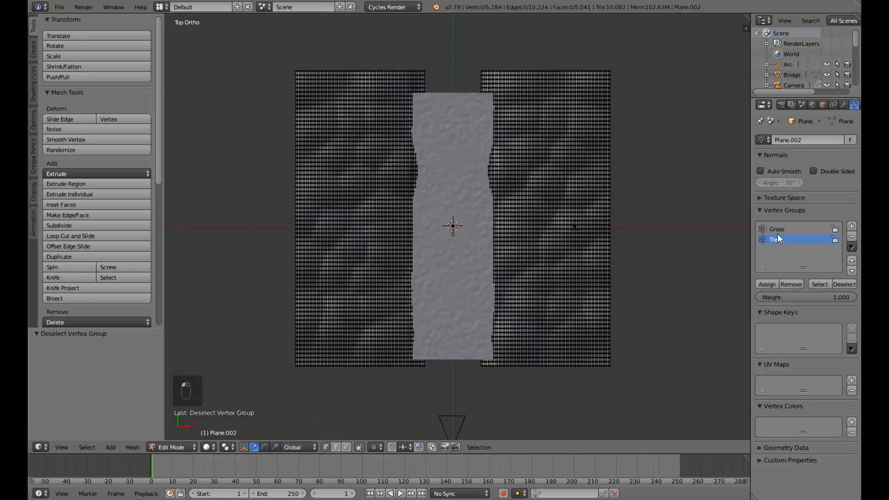
left_click(818, 284)
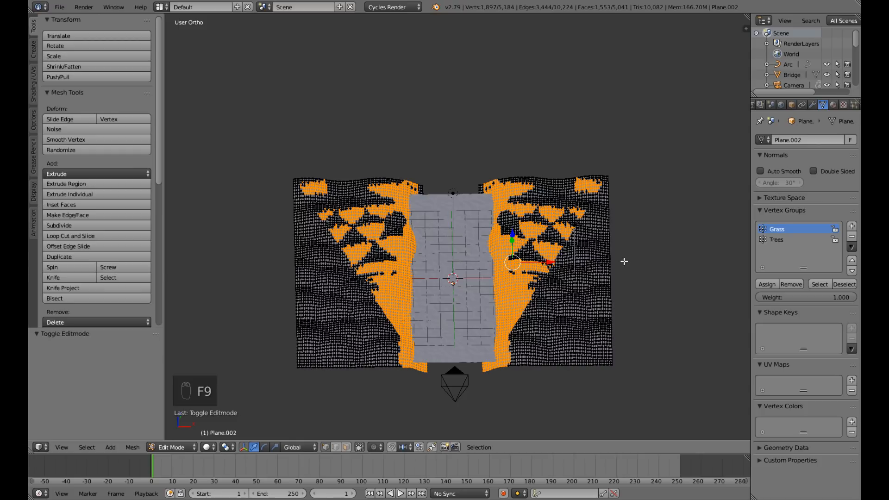
Return the hills to Object Mode, apply their Mirror modifier, and check the mesh briefly in Edit Mode.
key("Tab")
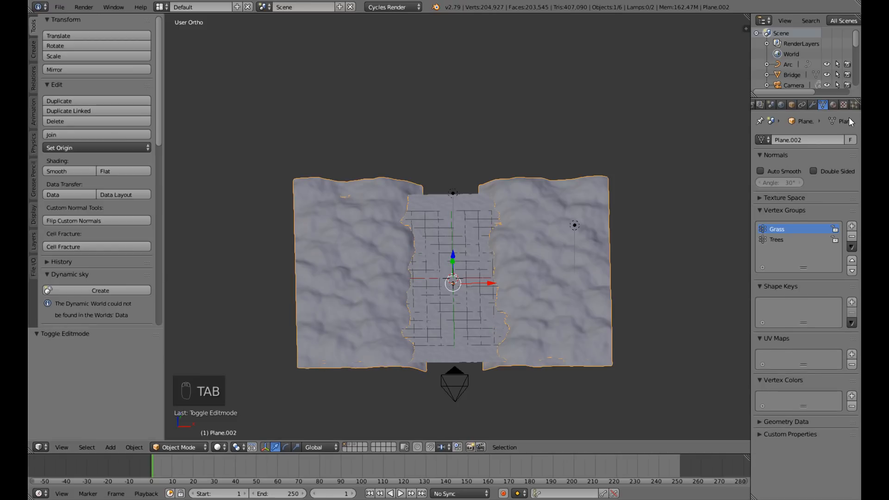
scroll(851, 105, "down", 2)
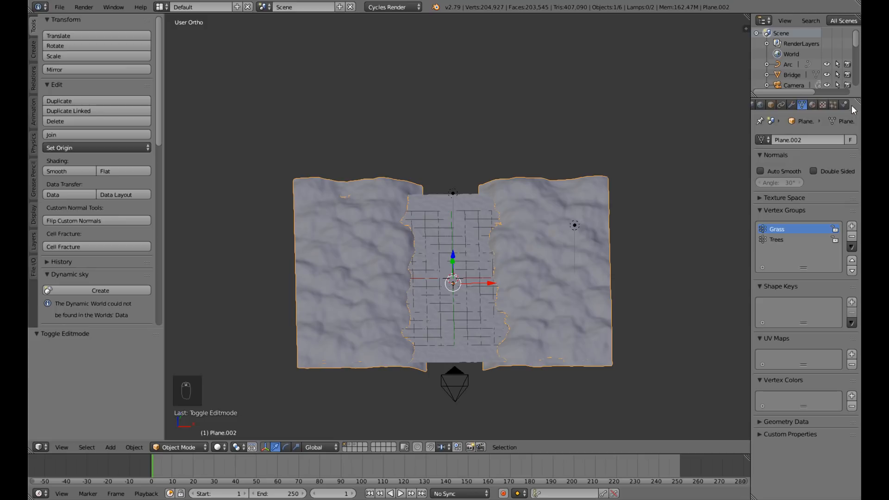
left_click(792, 104)
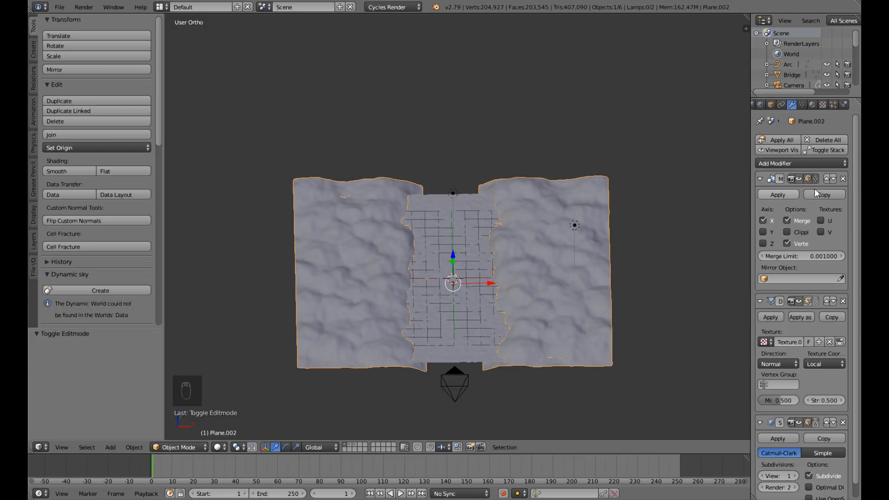
left_click(784, 195)
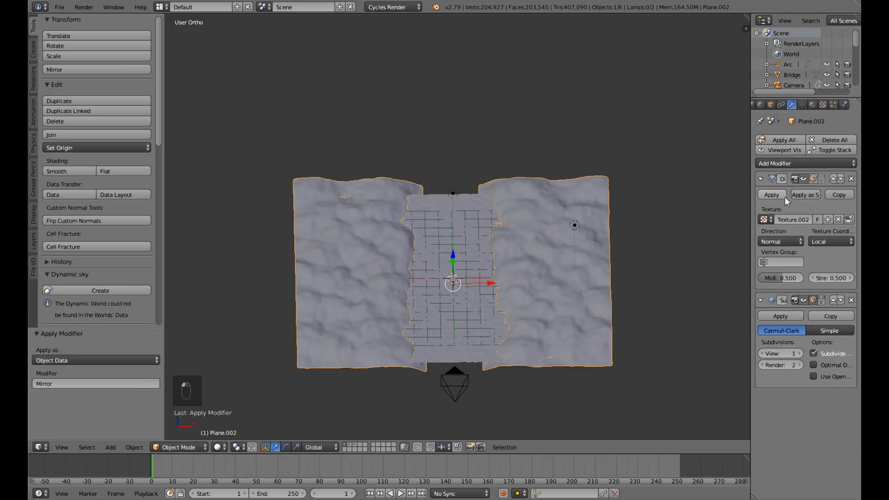
key("Tab")
key("Tab")
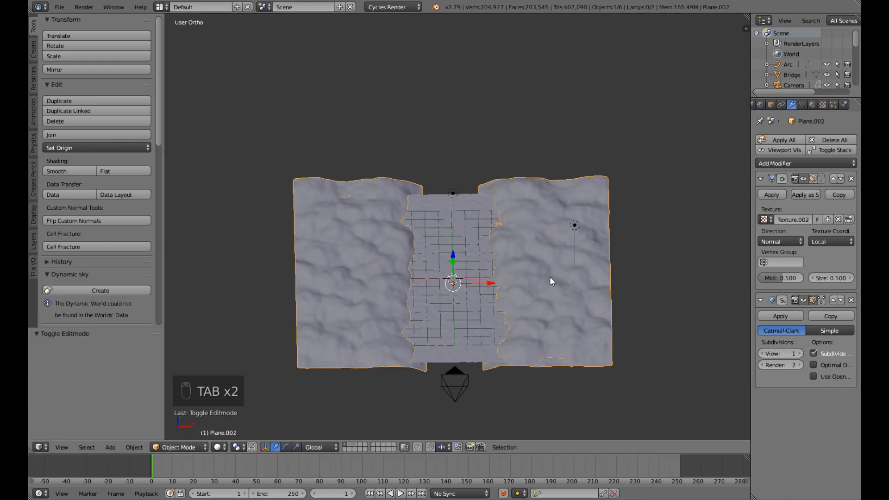
Add a particle system to the hills and name it Grass.
middle_click_drag(534, 294, 554, 296)
left_click_drag(490, 294, 535, 292)
right_click(535, 292)
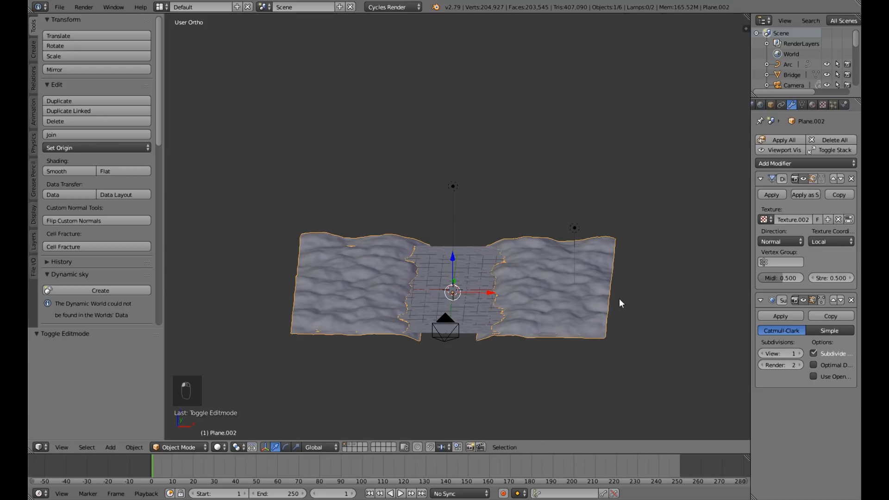
left_click(832, 105)
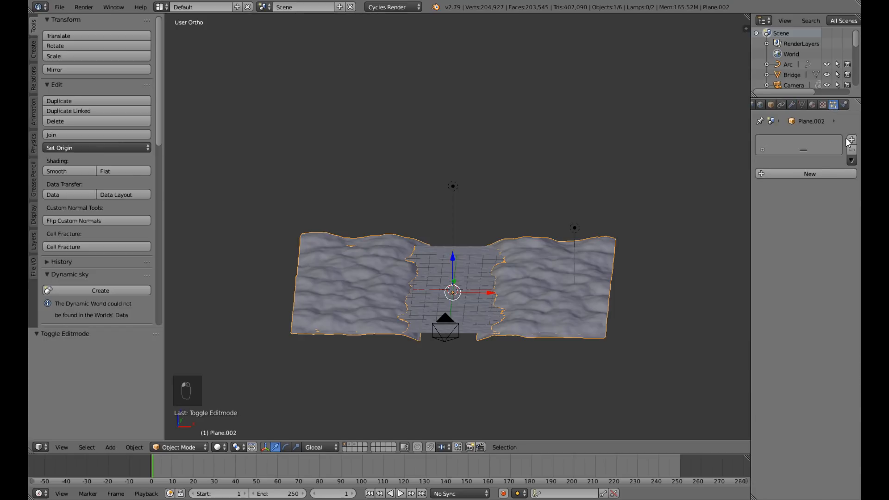
left_click(823, 174)
double_click(780, 143)
type("G")
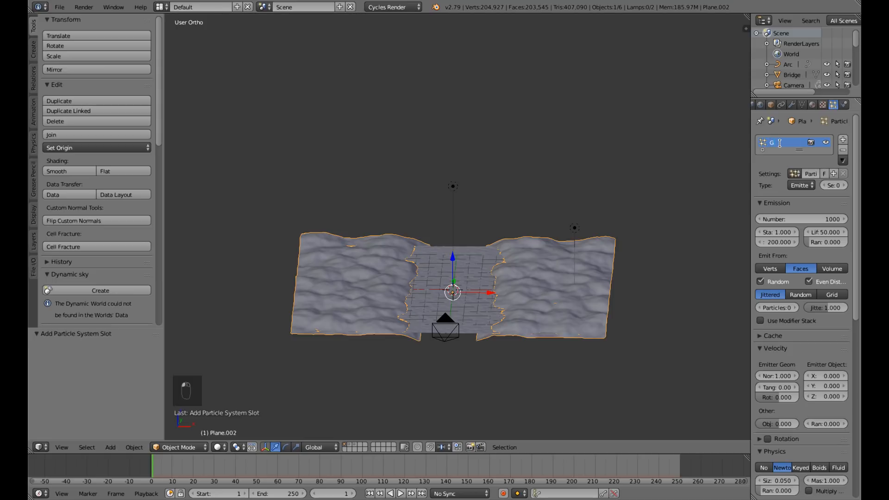
type("rass")
key("Return")
Name the particle settings Grass and change the particle type to Hair.
double_click(807, 174)
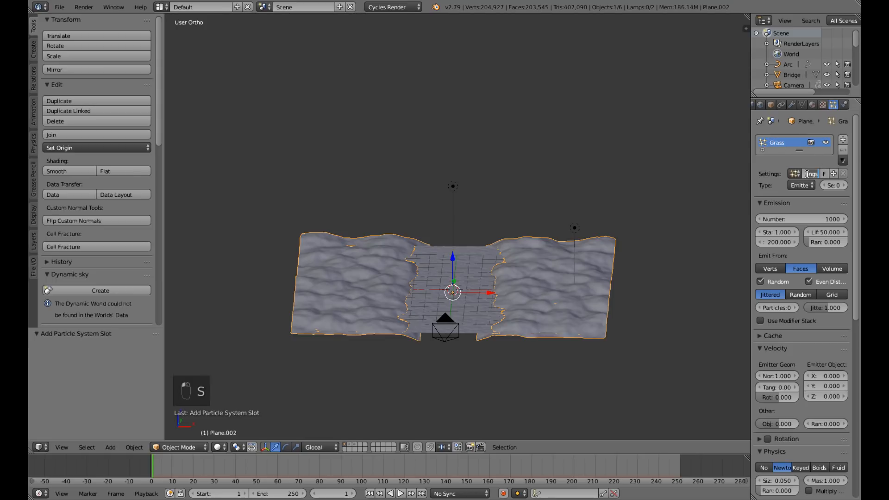
type("Grass")
left_click(799, 184)
left_click(798, 163)
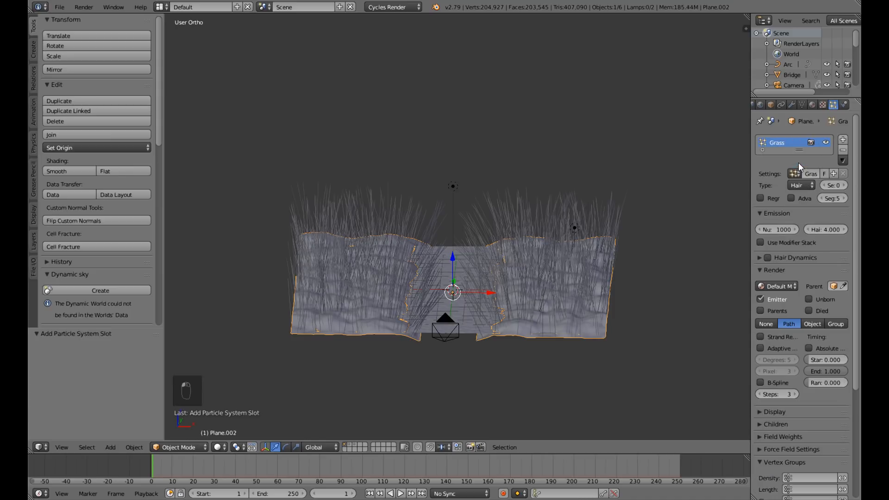
Limit the hair density to the Grass vertex group and inspect the distribution on the hills.
scroll(784, 332, "down", 6)
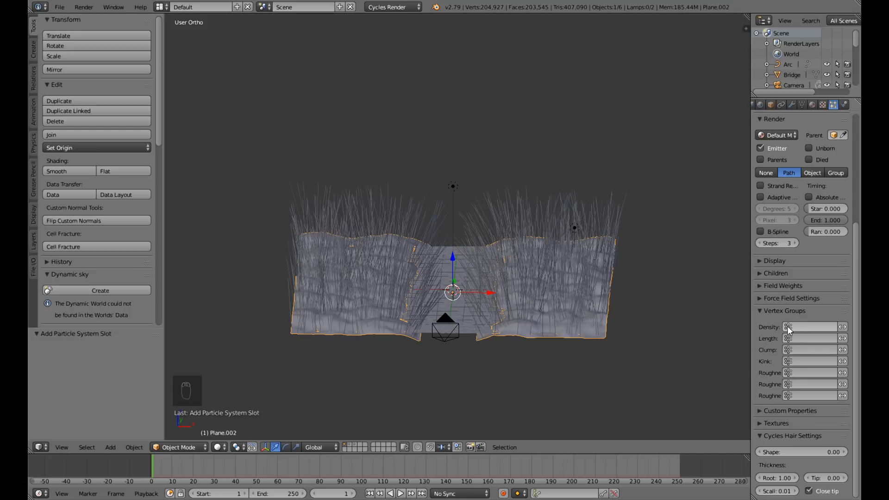
left_click(788, 328)
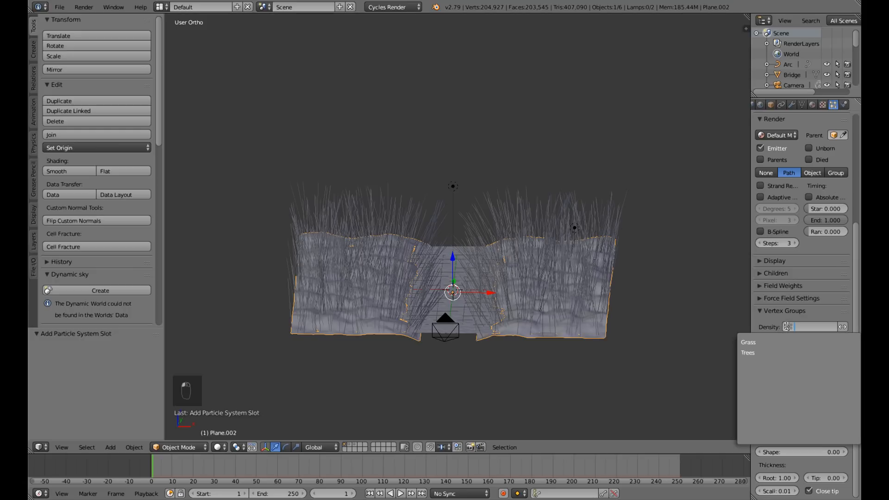
left_click(769, 342)
middle_click_drag(676, 326, 577, 317)
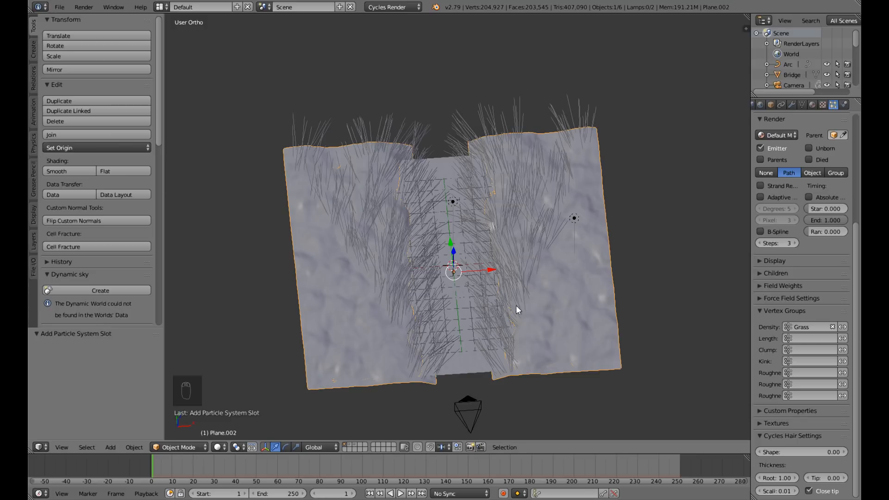
middle_click_drag(548, 329, 546, 271)
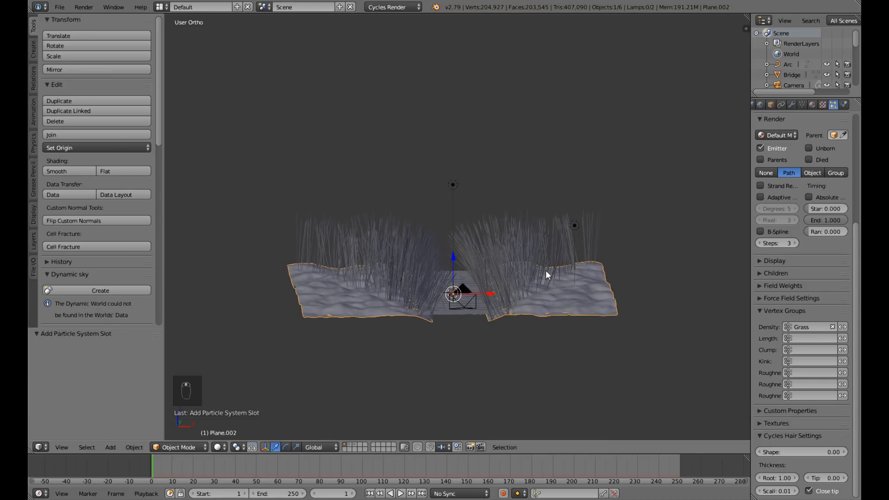
key("KP_0")
key("KP_0")
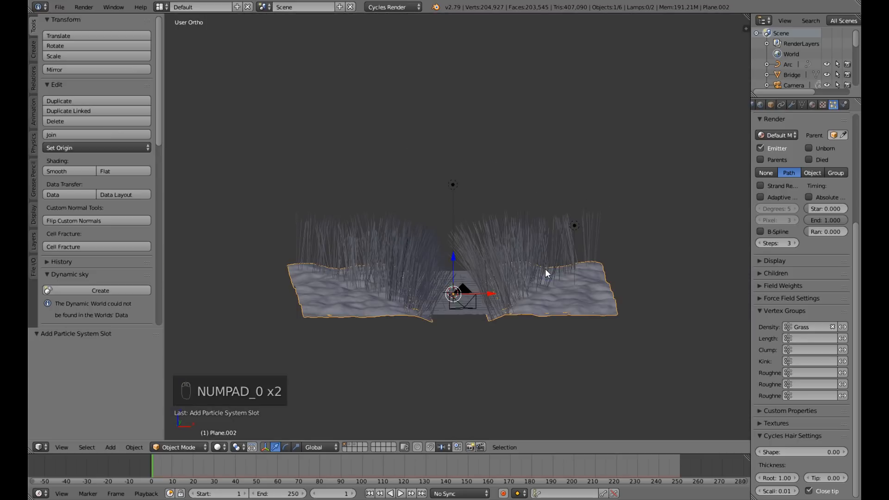
middle_click_drag(548, 273, 577, 257)
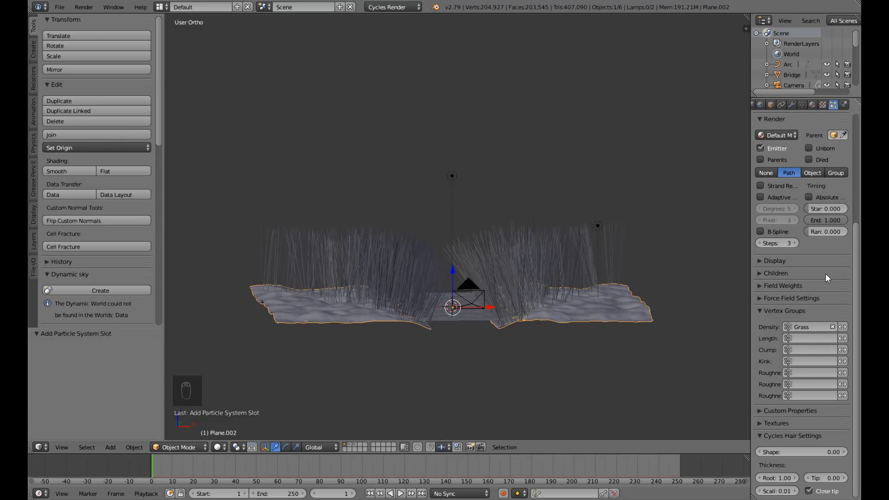
Enable the Advanced hair settings and render the particles as a group, using Grass as the dupli group.
scroll(825, 273, "up", 5)
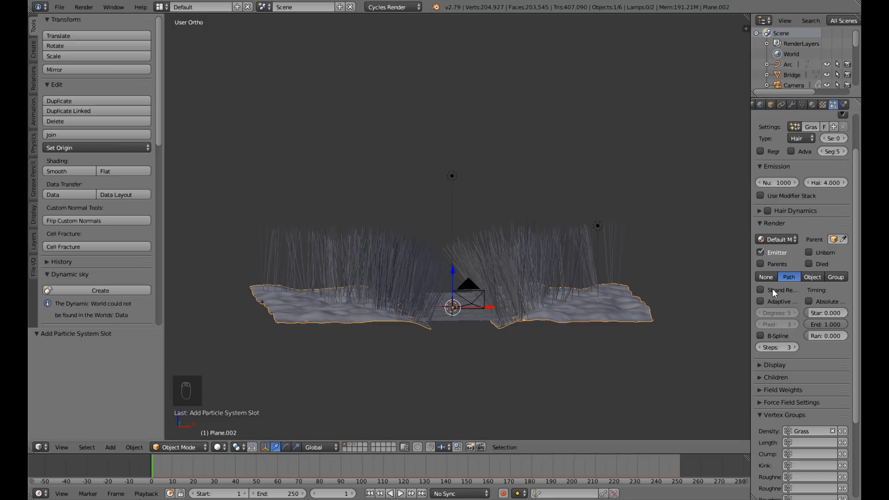
scroll(772, 291, "up", 2)
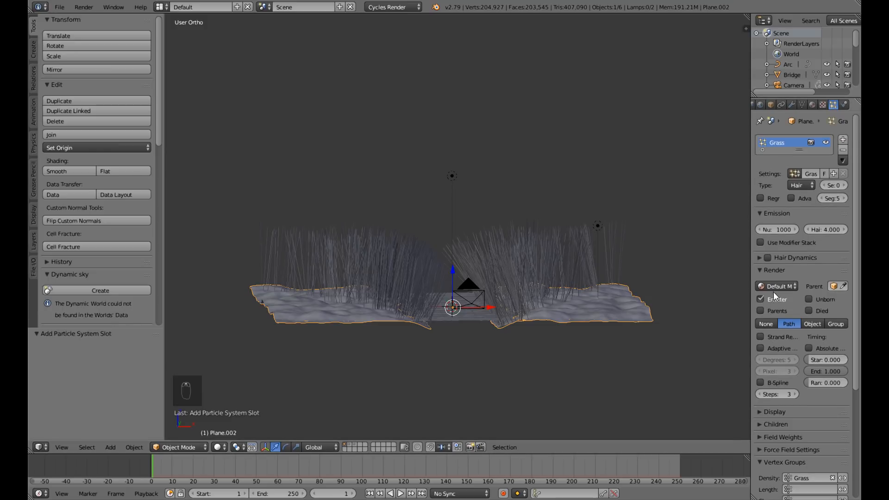
left_click(791, 198)
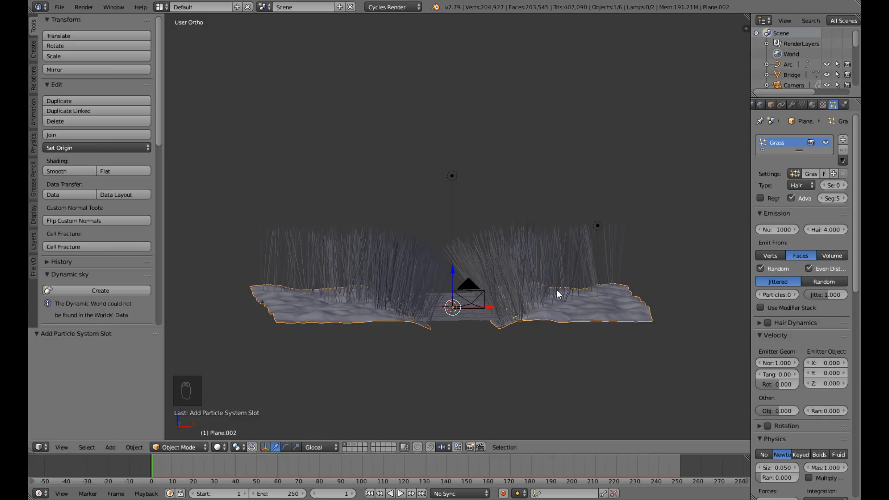
middle_click_drag(569, 276, 562, 310)
scroll(815, 407, "down", 10)
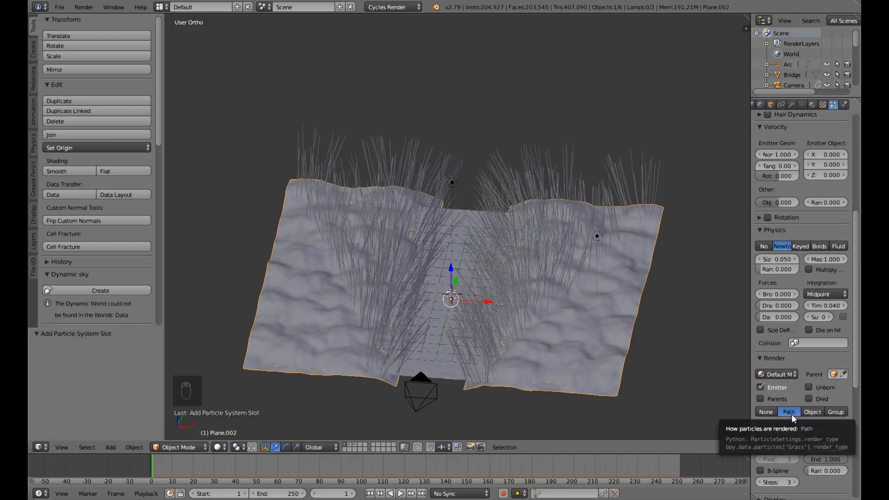
left_click(835, 412)
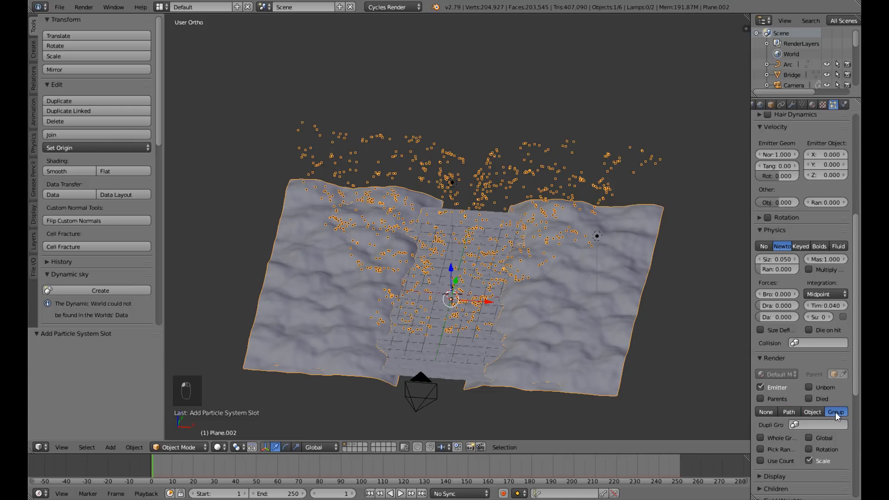
left_click(794, 425)
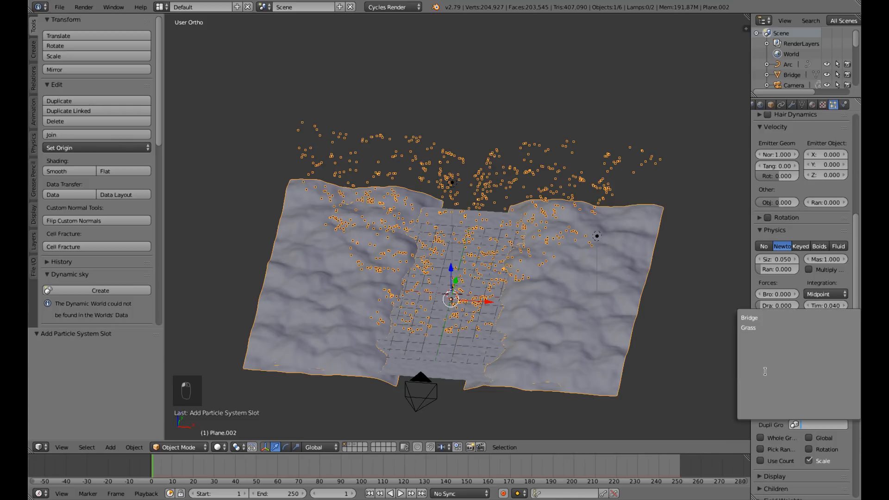
left_click(748, 329)
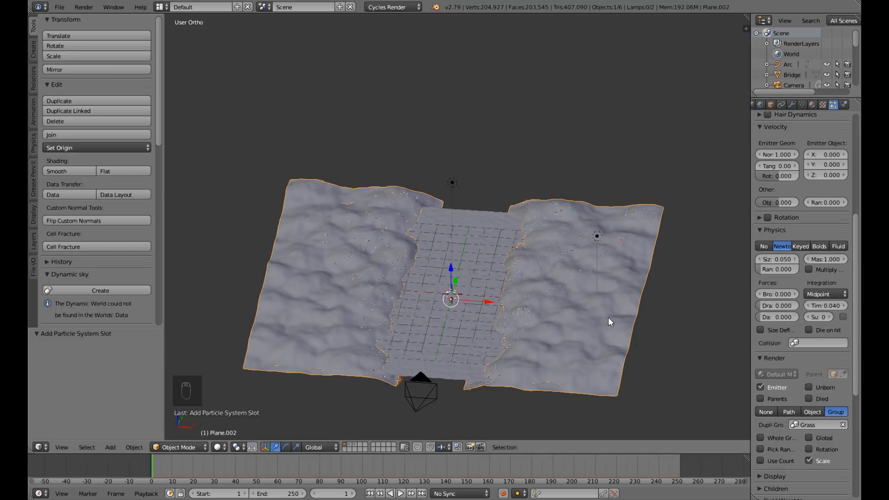
Examine the size and spread of the scattered grass instances on the hill slopes up close.
scroll(608, 317, "up", 5)
middle_click_drag(615, 314, 551, 223)
scroll(658, 319, "up", 3)
mouse_move(684, 313)
middle_mouse_down()
mouse_move(679, 304)
mouse_move(673, 311)
mouse_move(682, 226)
mouse_move(674, 131)
mouse_move(687, 316)
middle_mouse_up()
scroll(688, 316, "down", 8)
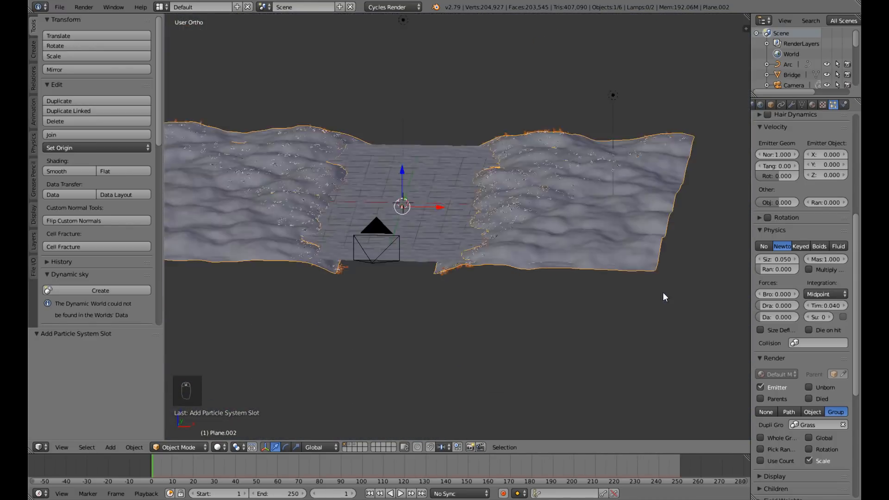
scroll(662, 293, "up", 8)
scroll(662, 293, "down", 3)
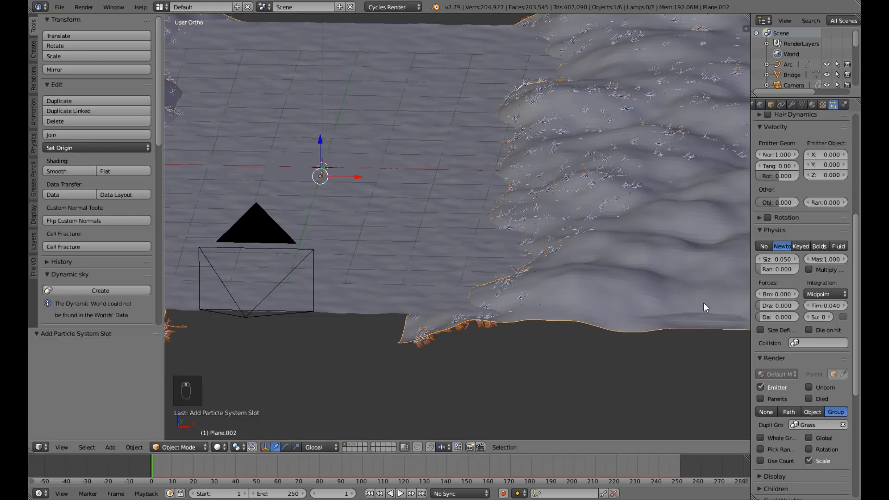
middle_click_drag(568, 242, 602, 247)
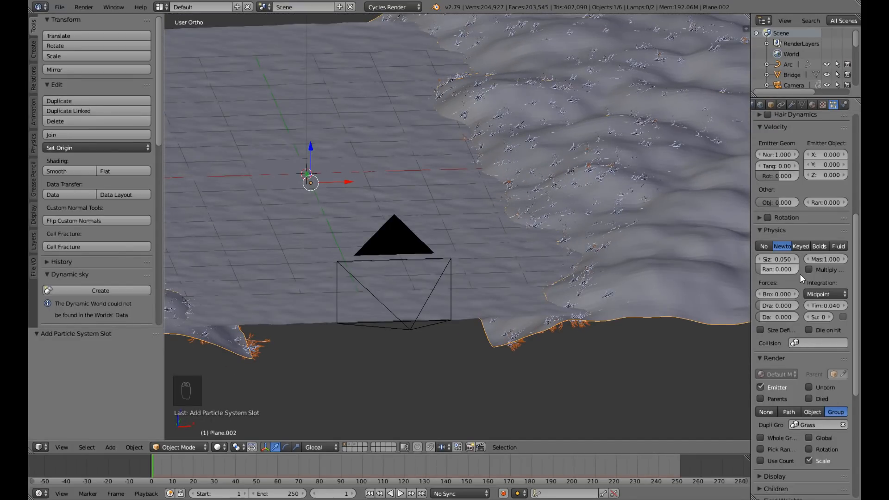
Try particle sizes of 0.1 and 0.9 for the grass.
left_click_drag(780, 262, 794, 262)
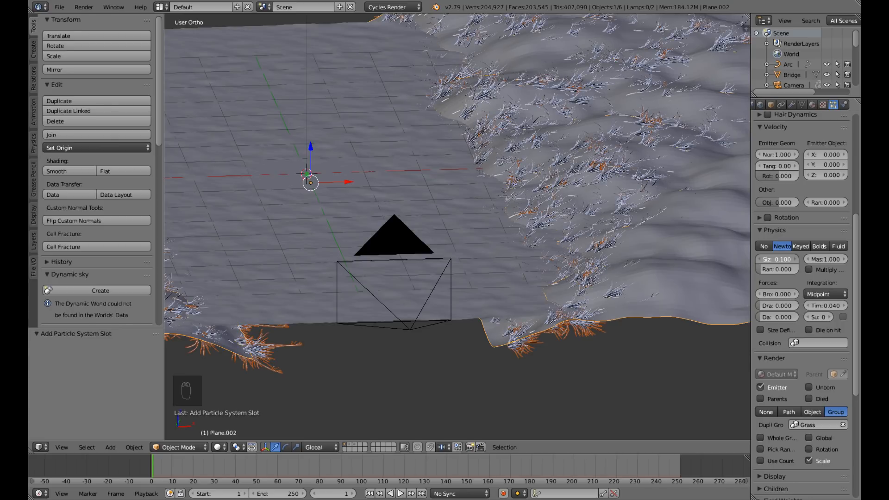
key("BackSpace")
type(".9")
key("Return")
Set the grass particle size to 0.09.
left_click(779, 262)
key("BackSpace")
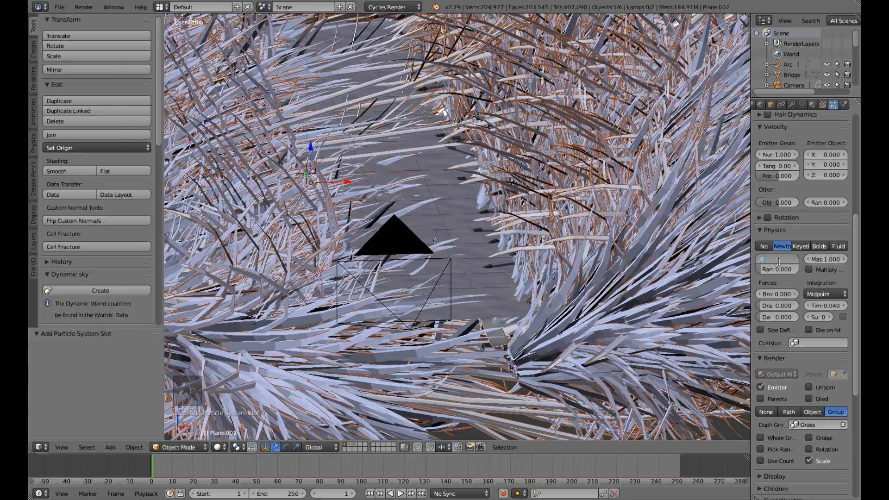
type(".09")
key("Return")
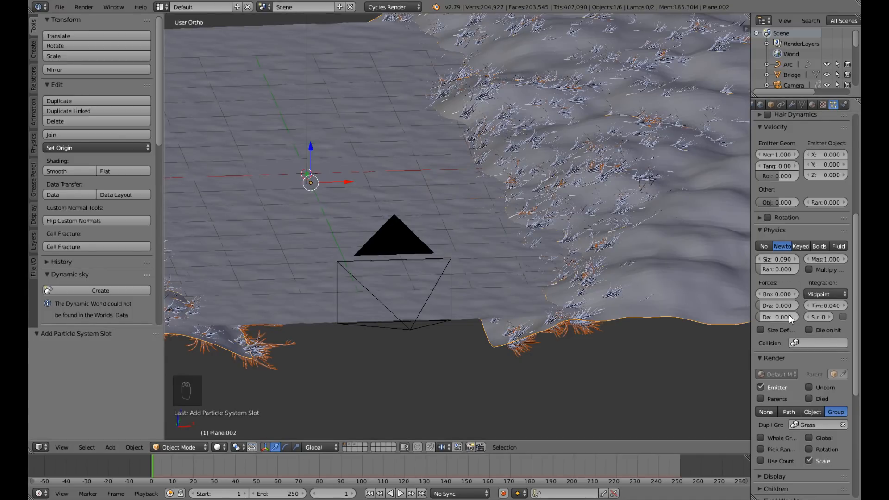
Enable rotation for the grass particles with Global Y as the initial orientation, and check the grass through the camera.
scroll(788, 315, "up", 2)
scroll(806, 321, "up", 1)
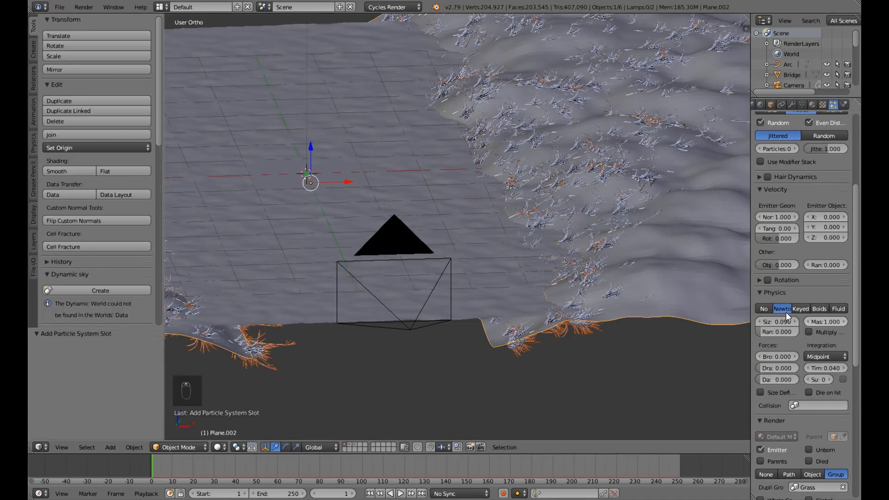
left_click(768, 280)
left_click(758, 281)
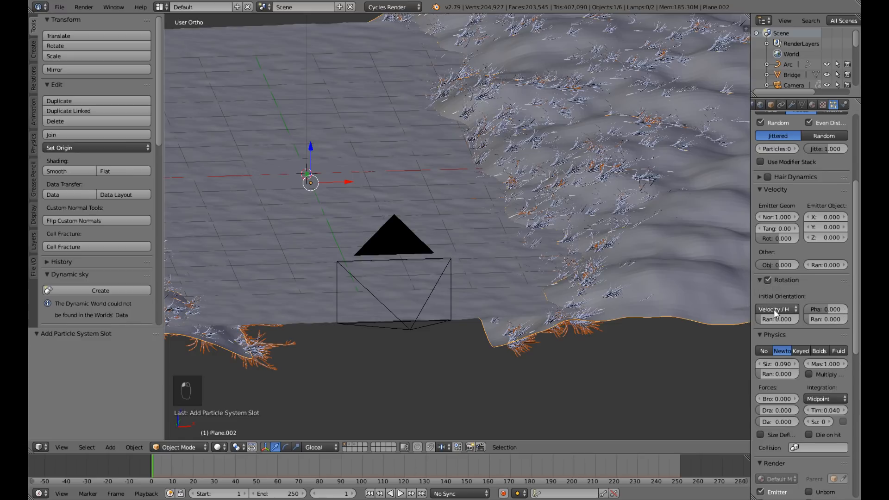
left_click(773, 310)
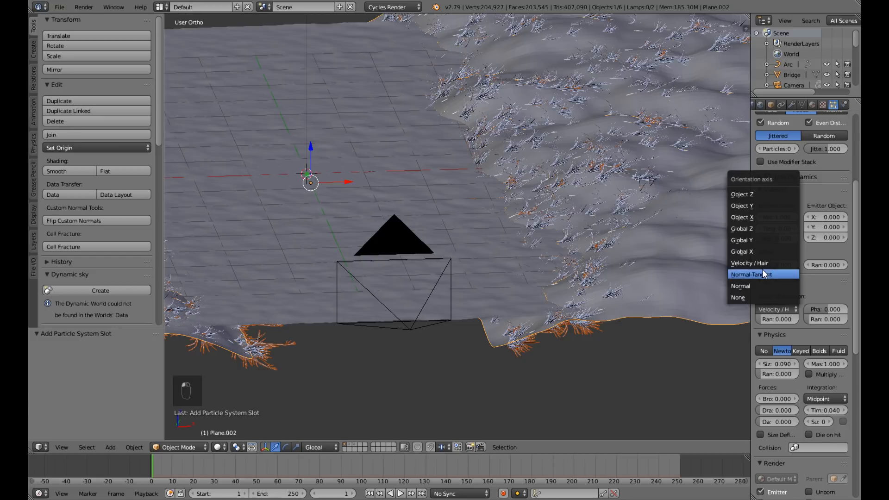
left_click(751, 240)
middle_click_drag(587, 257, 548, 234)
scroll(589, 250, "up", 4)
key("KP_0")
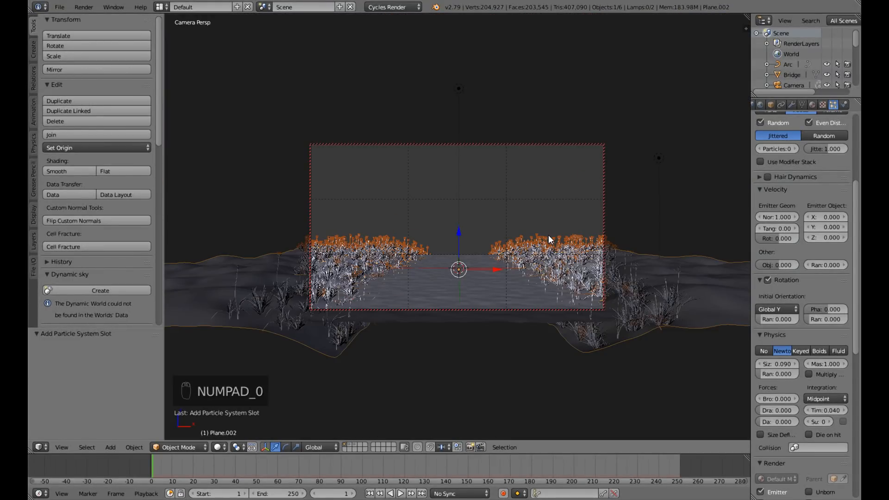
key("KP_0")
Set the number of grass particles to 5000 and inspect the denser grass on the slopes.
middle_click_drag(542, 233, 568, 280)
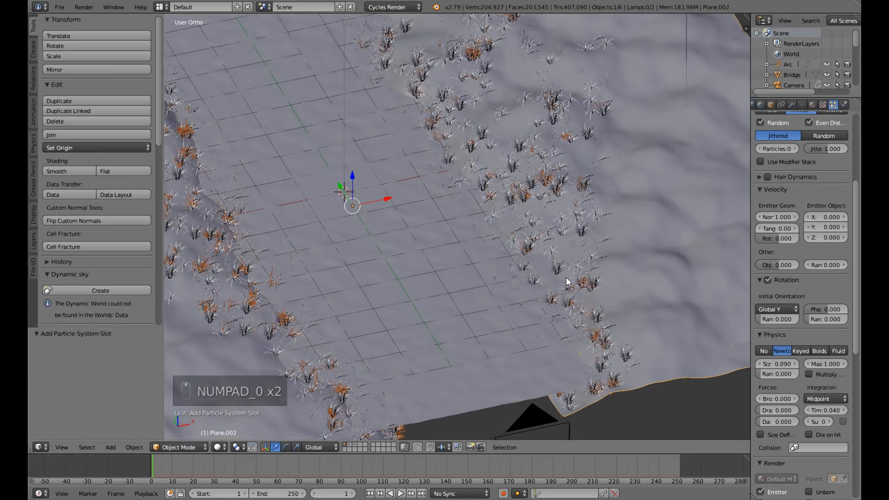
scroll(567, 280, "down", 4)
scroll(805, 218, "up", 8)
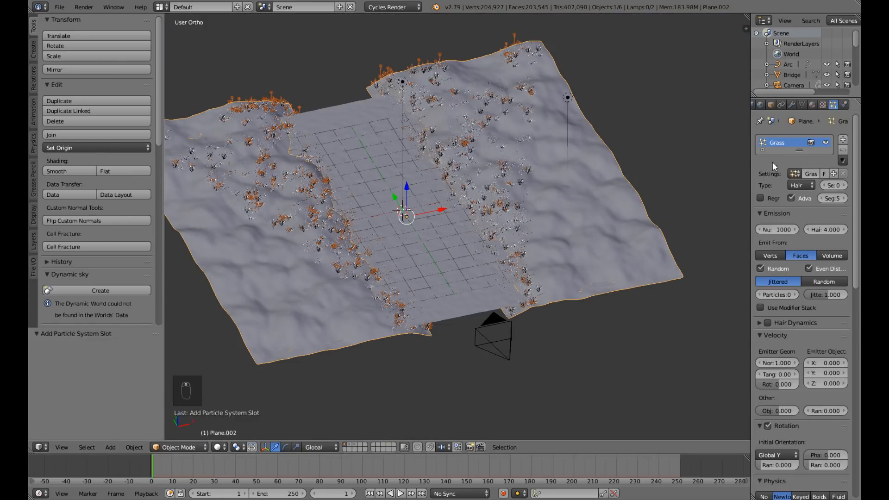
left_click(778, 230)
type("5000")
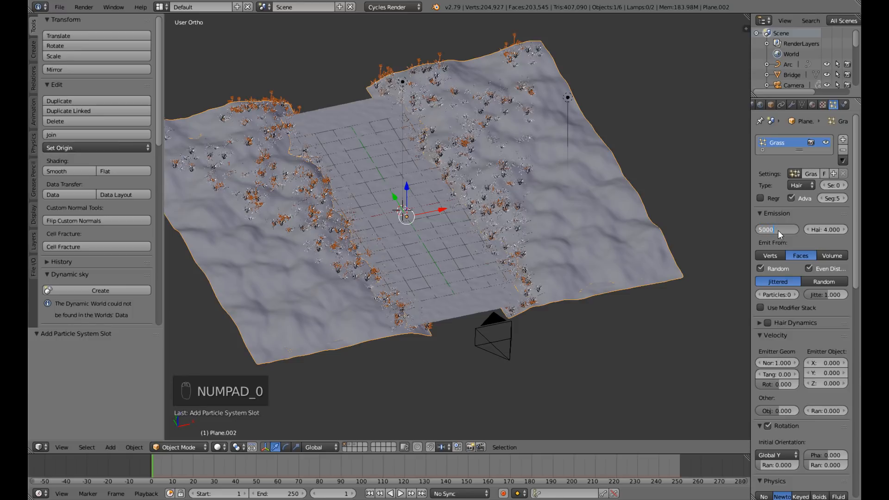
key("Return")
scroll(504, 182, "up", 7)
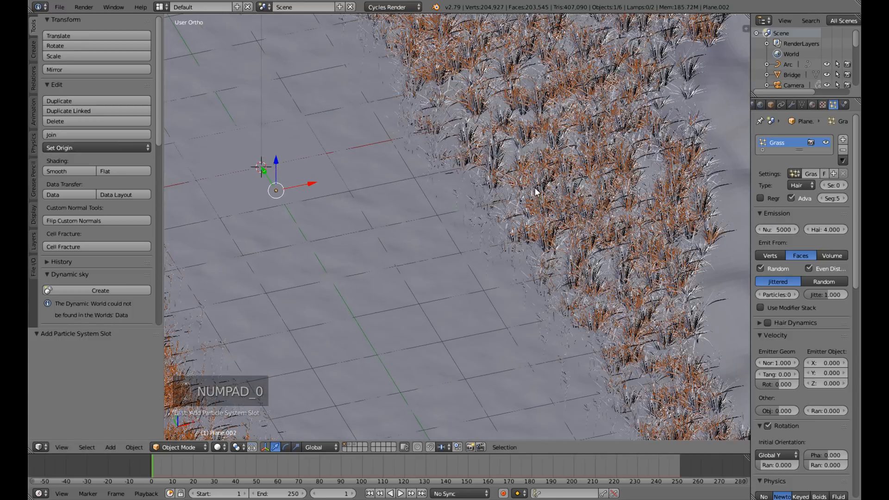
middle_click_drag(550, 194, 519, 169)
scroll(552, 166, "up", 5)
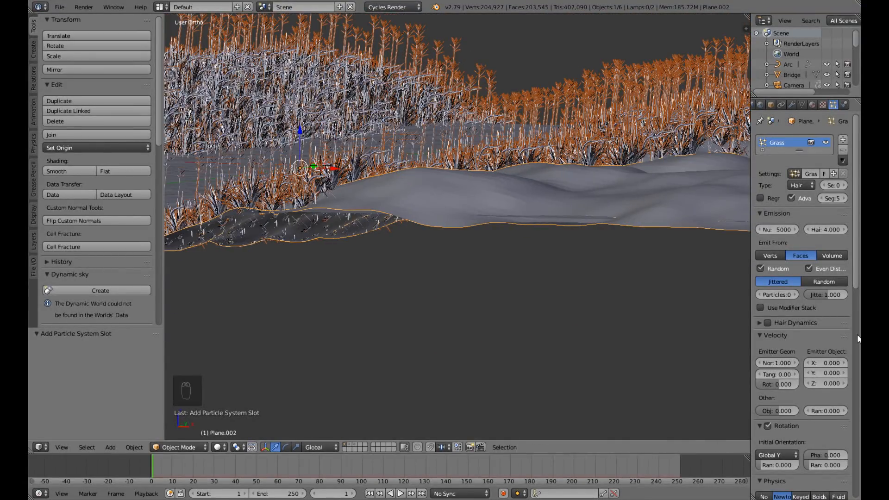
Try a Brownian force of 0.02 on the grass particles and raise it to 0.1.
scroll(782, 365, "down", 10)
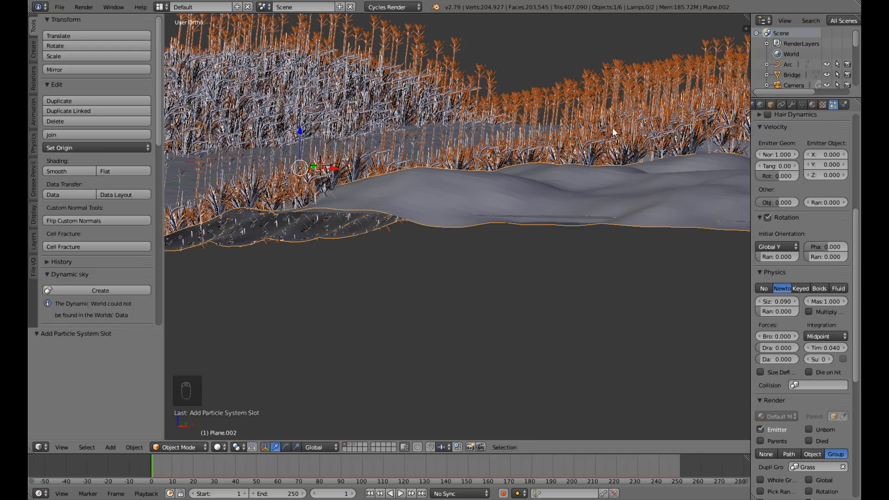
mouse_move(467, 184)
middle_mouse_down()
mouse_move(454, 177)
mouse_move(474, 196)
mouse_move(521, 201)
mouse_move(468, 180)
middle_mouse_up()
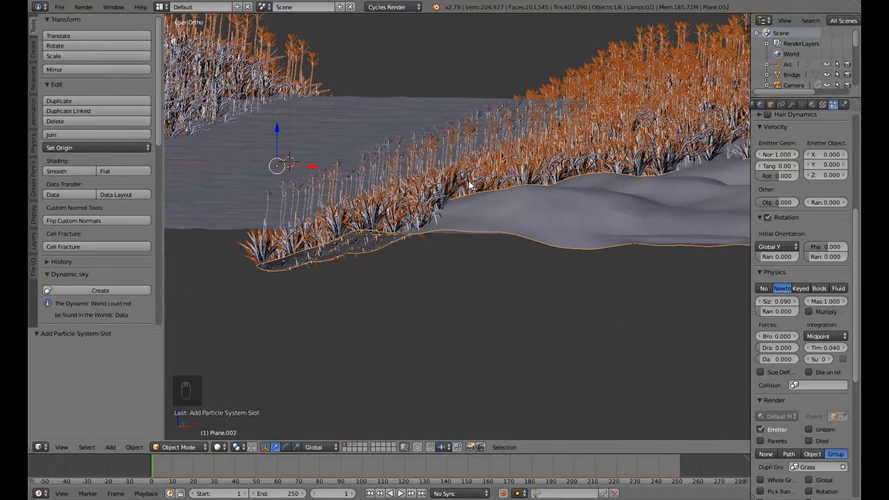
left_click(776, 337)
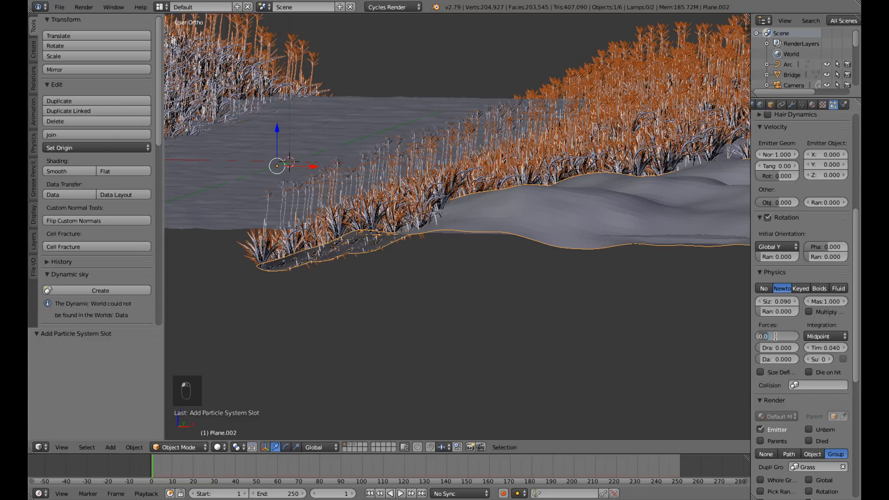
type(".02")
key("Return")
scroll(523, 260, "up", 3)
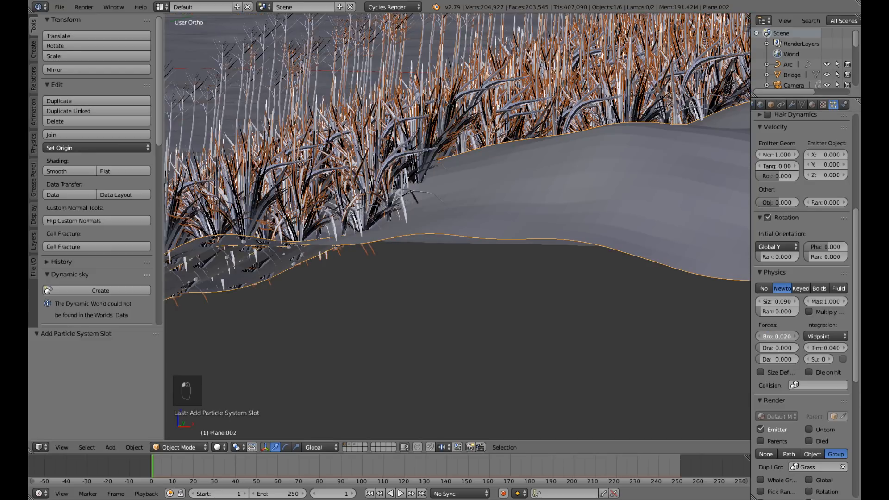
left_click_drag(777, 336, 773, 341)
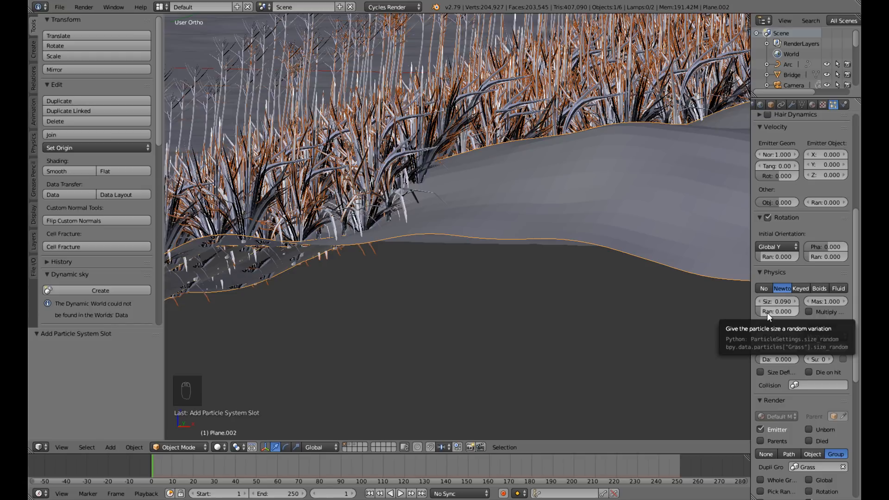
Set the random size variation of the grass particles to 0.48 and save over the existing scene file.
left_click_drag(767, 312, 784, 312)
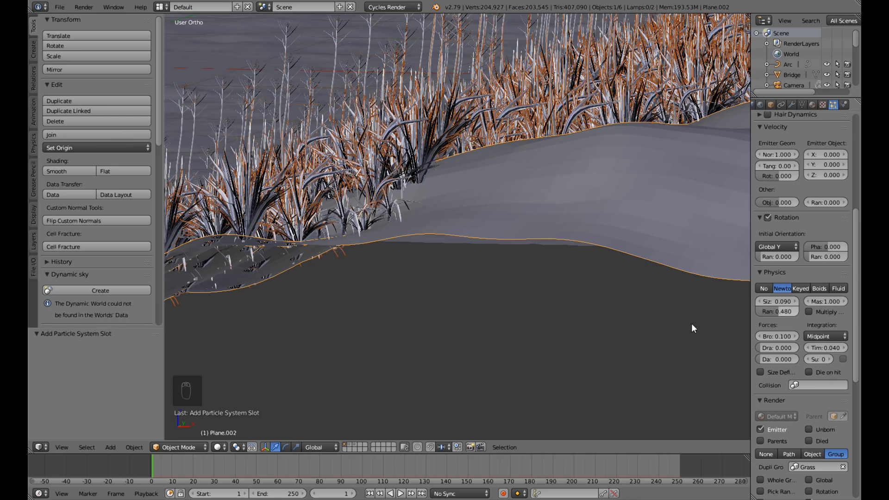
scroll(459, 273, "down", 3)
middle_click_drag(459, 273, 520, 293)
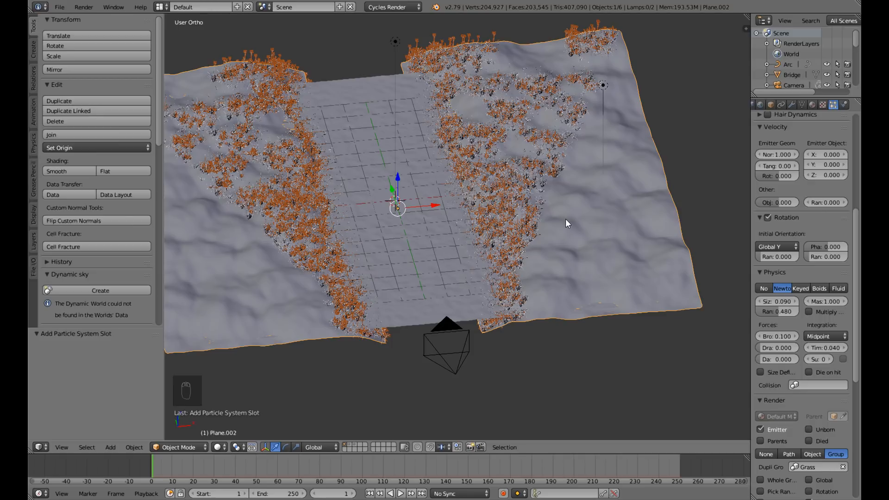
key("ctrl+s")
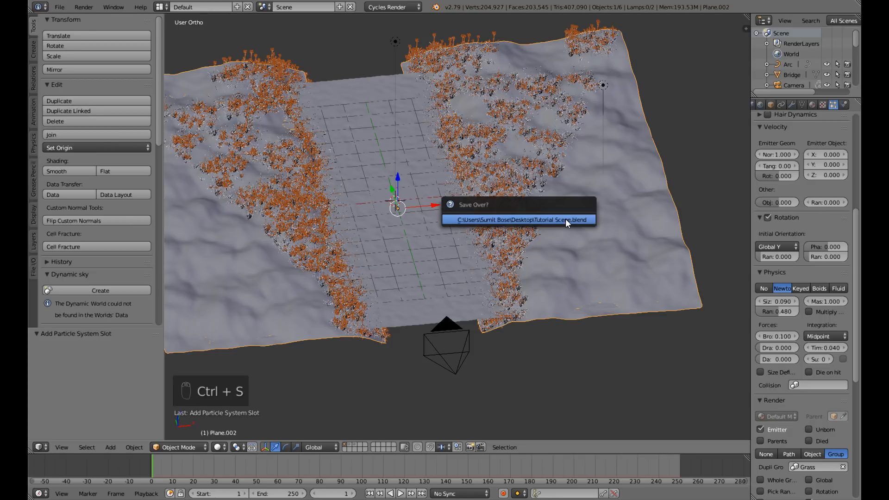
left_click(565, 219)
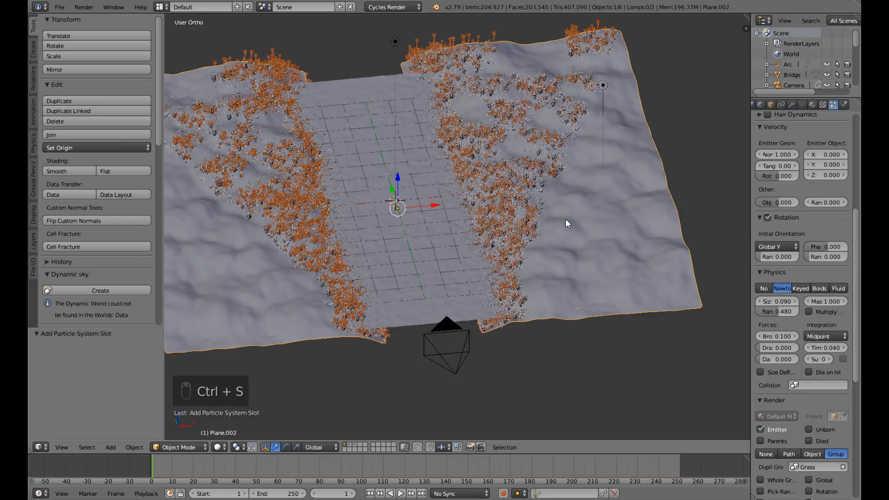
Add a second particle system to the hills and name both the system and its settings Trees.
scroll(832, 167, "up", 10)
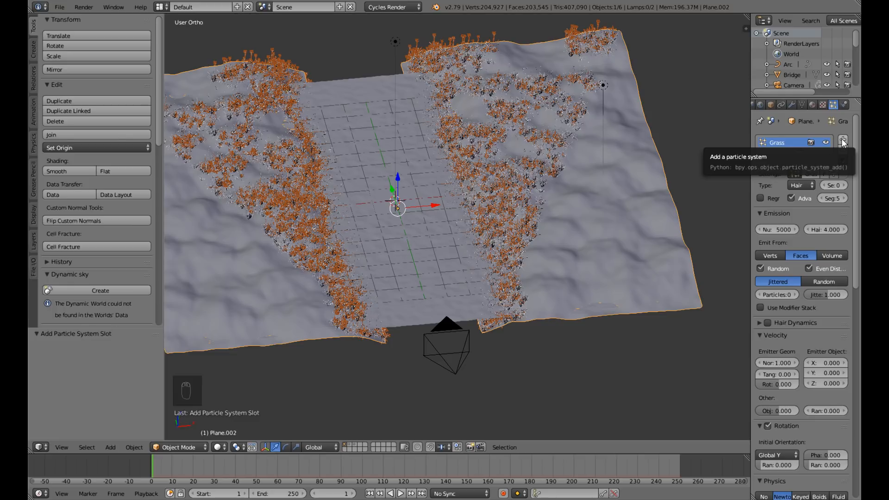
left_click(840, 138)
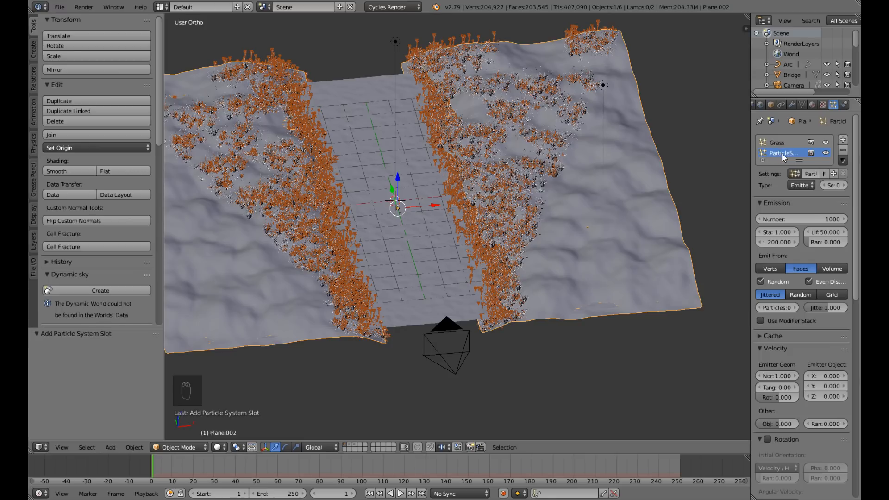
type("Trees")
key("Return")
left_click(809, 174)
type("Trees")
Hide the Grass particle system in the viewport and set the Trees system's type to Hair.
left_click(827, 143)
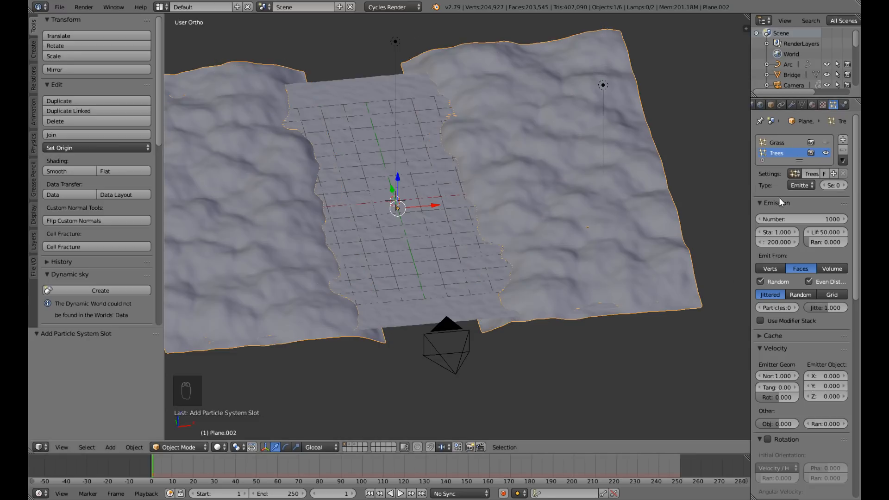
middle_click_drag(490, 227, 507, 192)
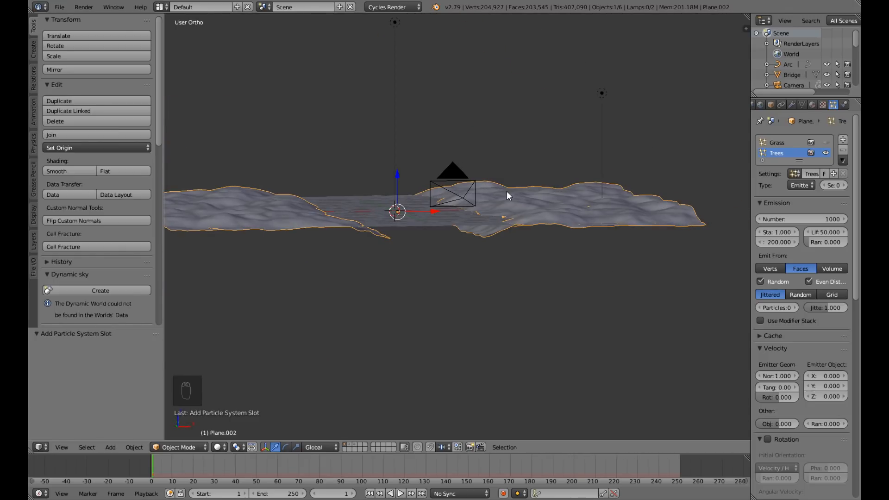
left_click(804, 185)
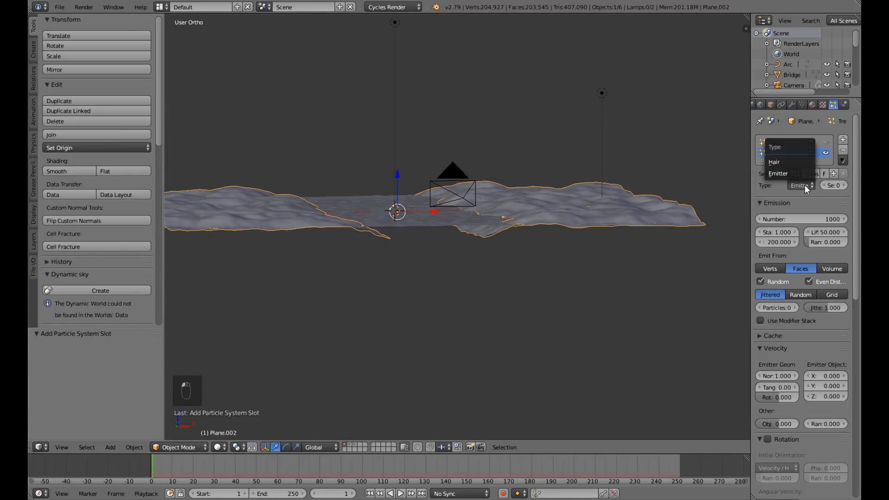
left_click(794, 163)
Assign the Trees vertex group as the density control of the Trees particle system.
scroll(789, 287, "down", 10)
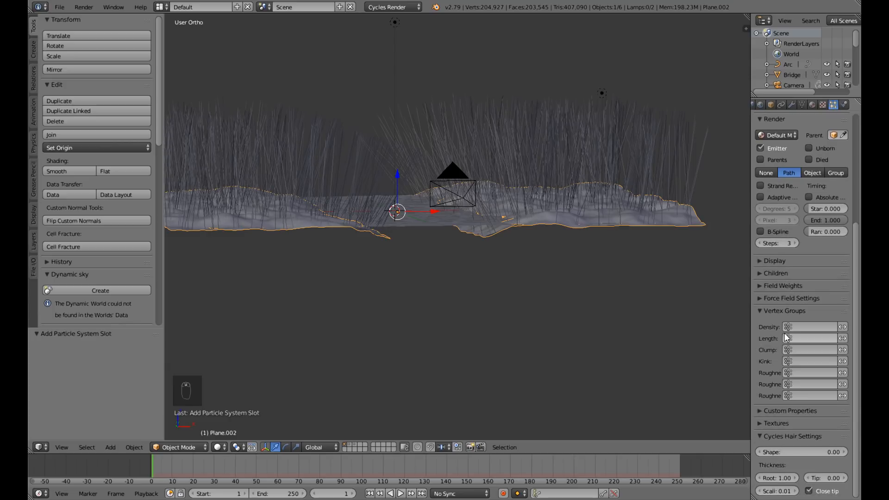
left_click(787, 328)
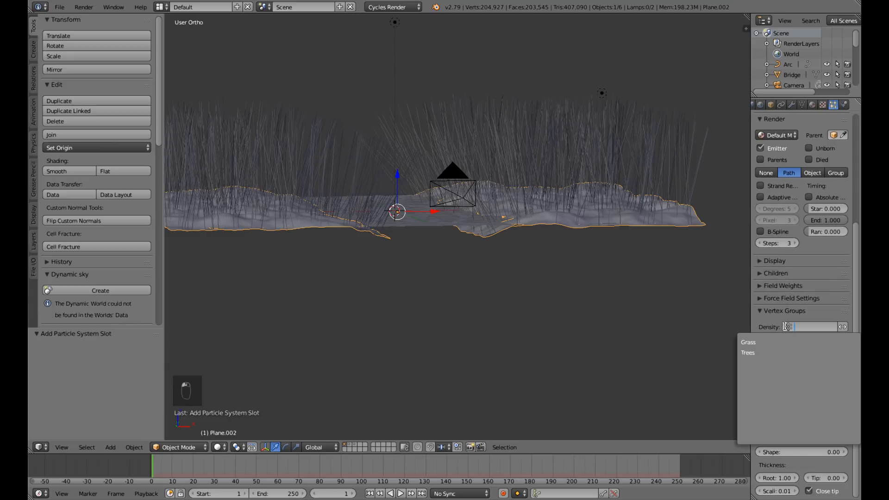
left_click(768, 351)
middle_click_drag(548, 258, 552, 301)
scroll(760, 246, "up", 8)
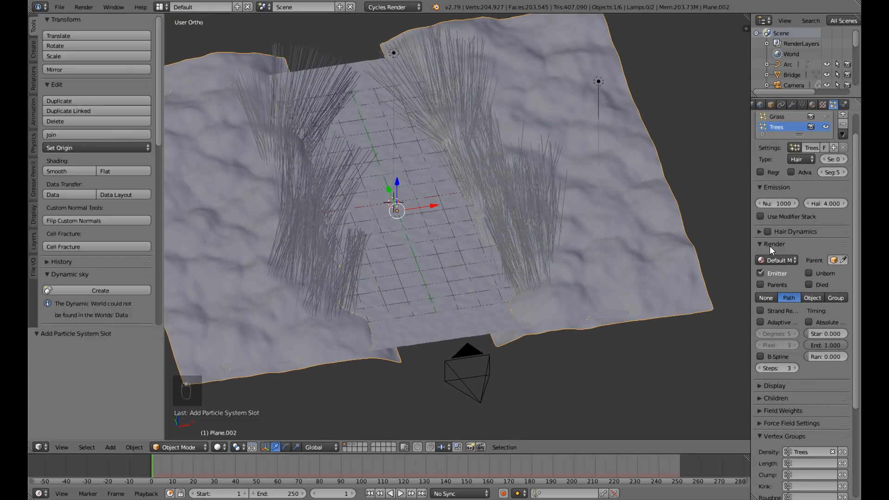
Set the number of particles in the Trees system to 8 and view their distribution on the hills.
left_click(773, 231)
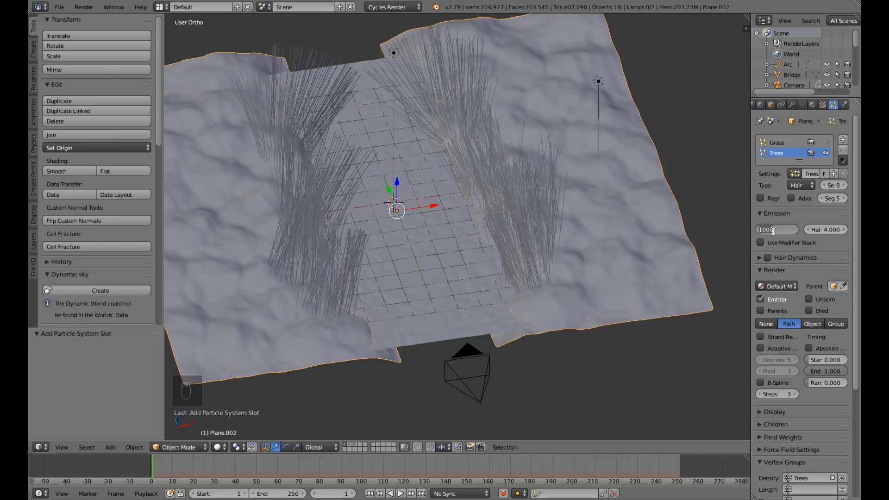
type("8")
key("Return")
scroll(587, 217, "down", 5)
middle_click_drag(536, 207, 510, 175)
scroll(505, 212, "up", 5)
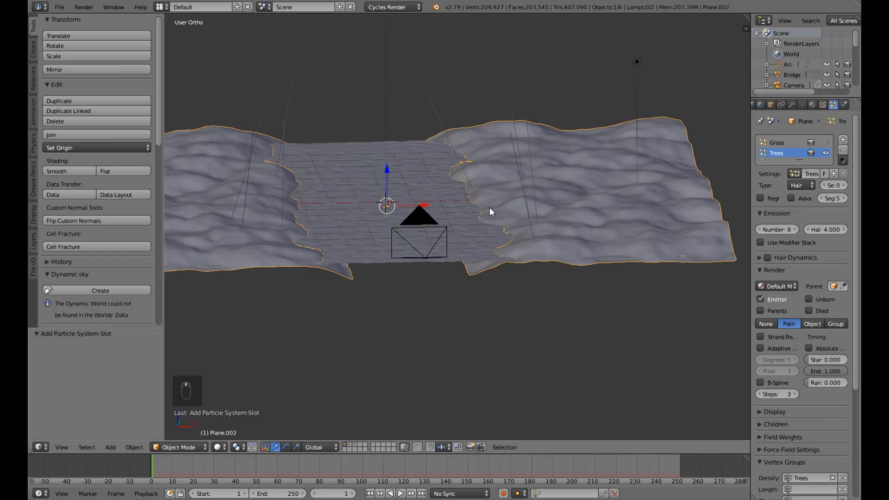
Render the Trees particles as an object, using tree as the dupli object, and inspect the placed trees.
left_click(814, 325)
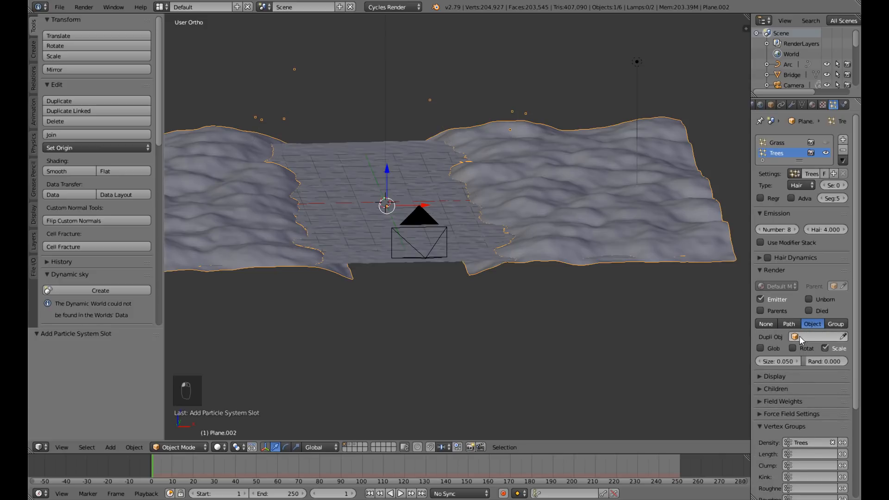
left_click(799, 336)
scroll(768, 412, "down", 5)
scroll(768, 412, "down", 4)
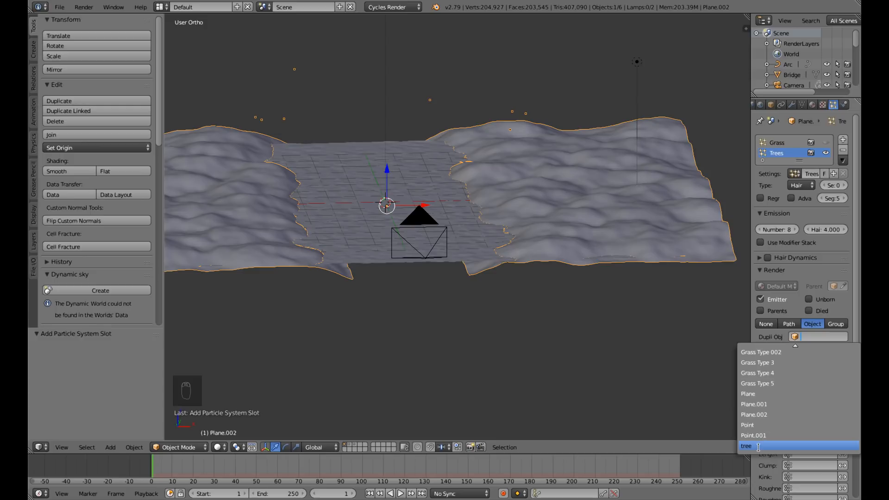
left_click(761, 448)
scroll(548, 313, "up", 5)
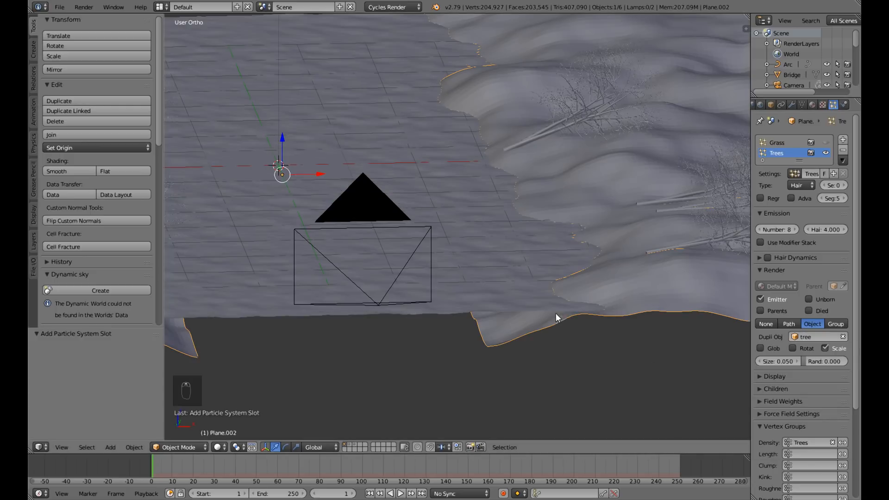
middle_click_drag(620, 320, 831, 305)
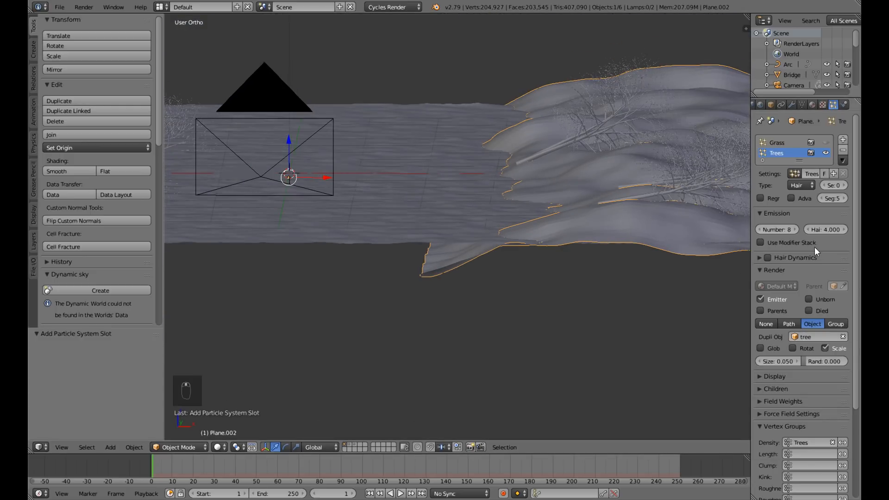
Enable the advanced settings and rotation of the Trees particle system, with Global Y as the initial orientation axis.
left_click(790, 198)
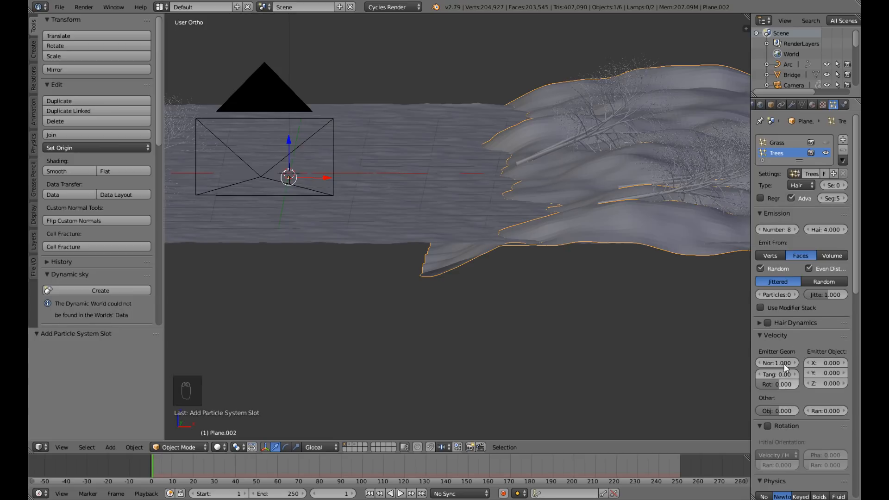
scroll(782, 363, "down", 4)
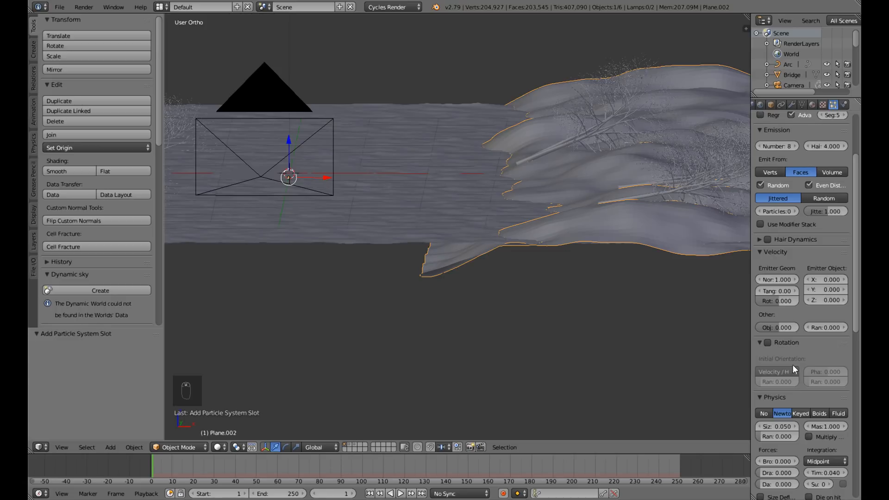
left_click(770, 345)
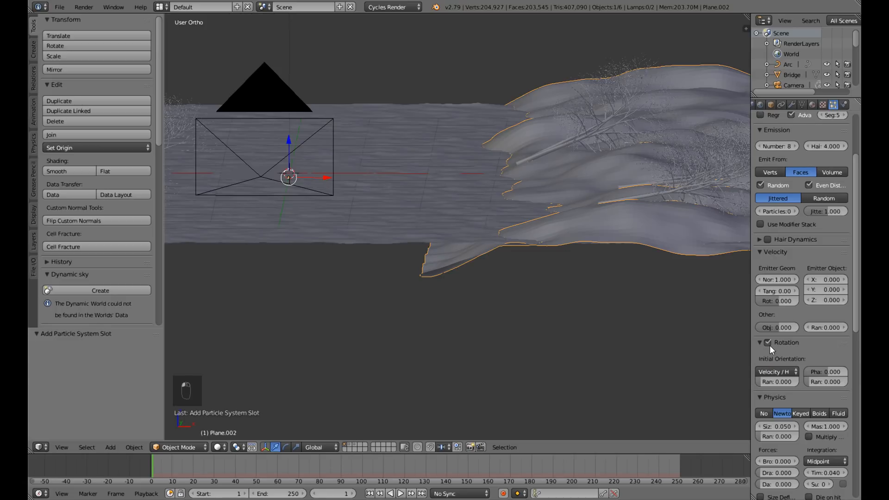
left_click(783, 373)
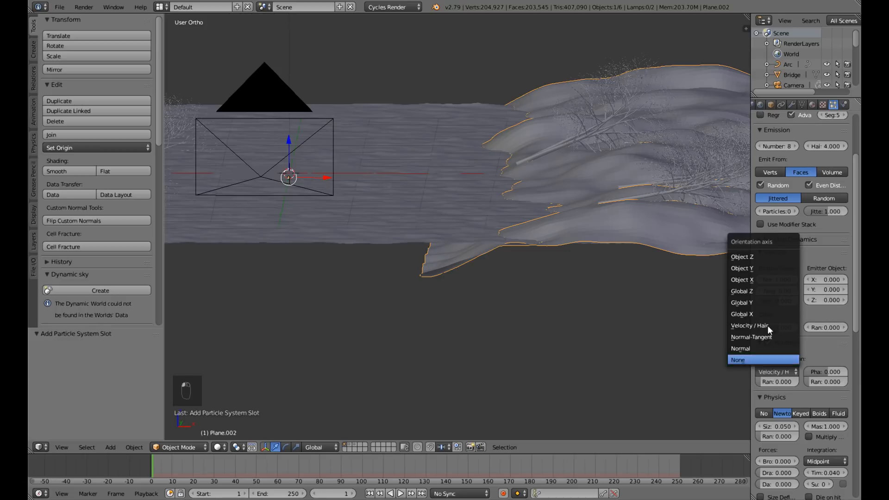
left_click(762, 302)
scroll(539, 276, "down", 4)
key("KP_1")
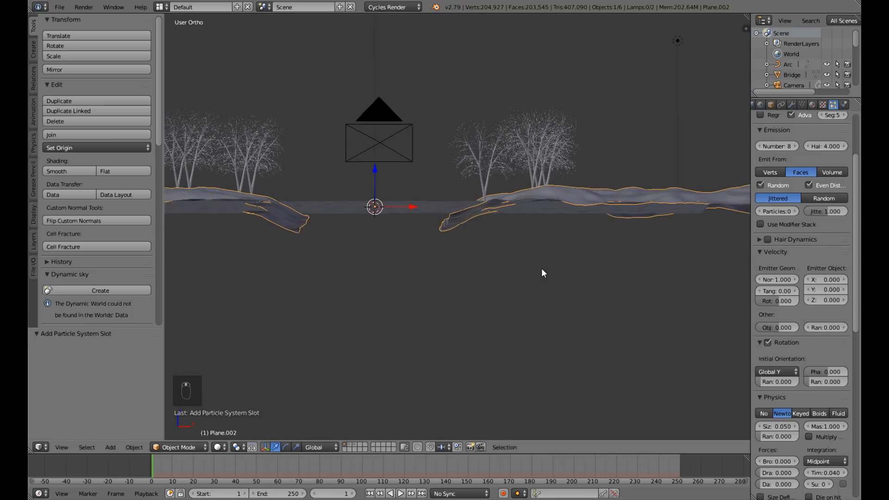
Enlarge the trees in the camera view by setting their emitter-geometry normal velocity to 2.42.
key("KP_0")
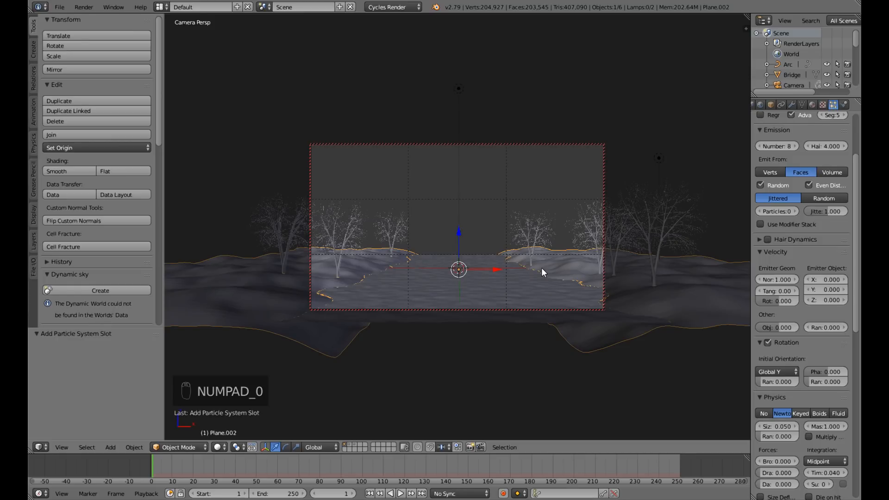
key("KP_0")
middle_click_drag(444, 218, 434, 213)
key("KP_0")
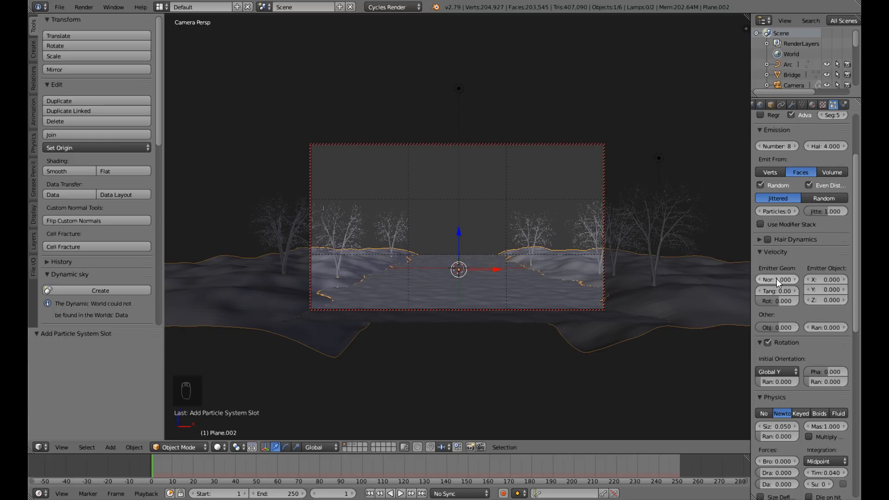
left_click_drag(775, 280, 888, 280)
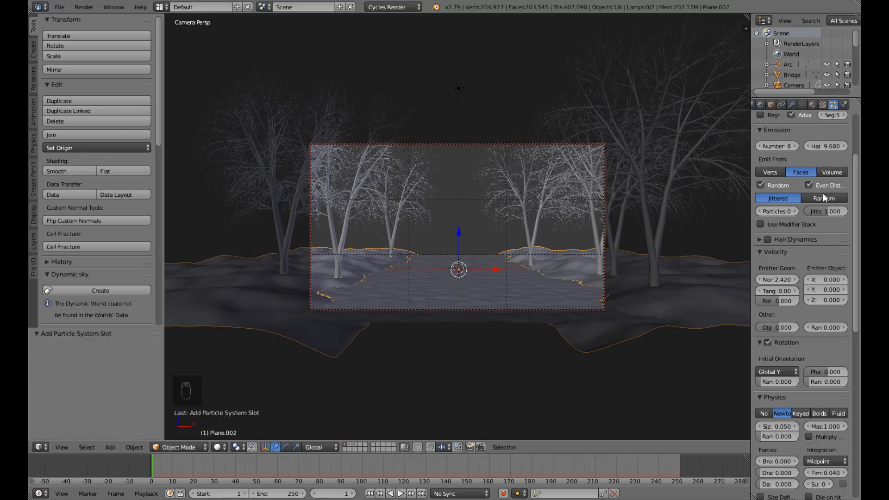
Set the seed of the Trees particle system to 1 and inspect the tree placement from above and through the camera.
scroll(822, 176, "up", 5)
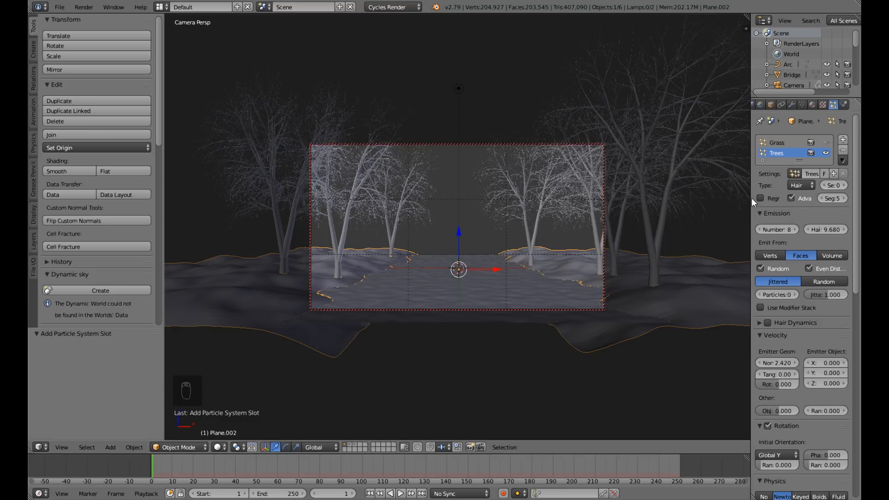
left_click_drag(746, 198, 740, 197)
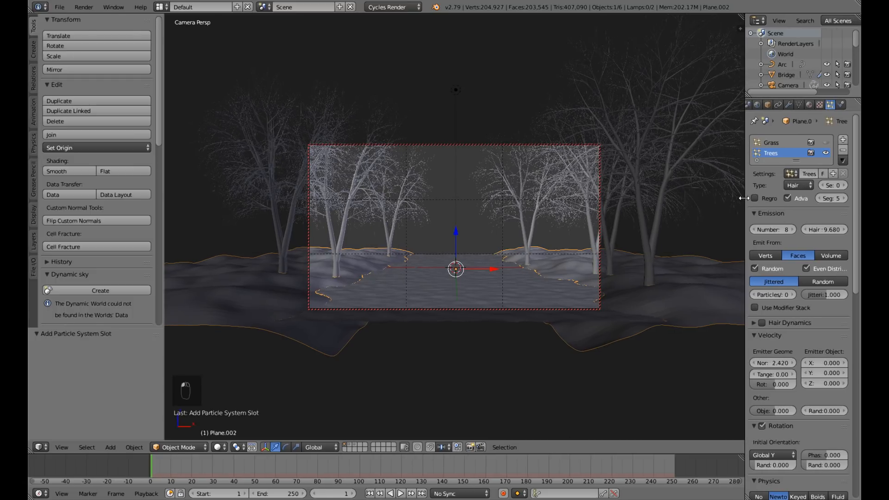
left_click(845, 186)
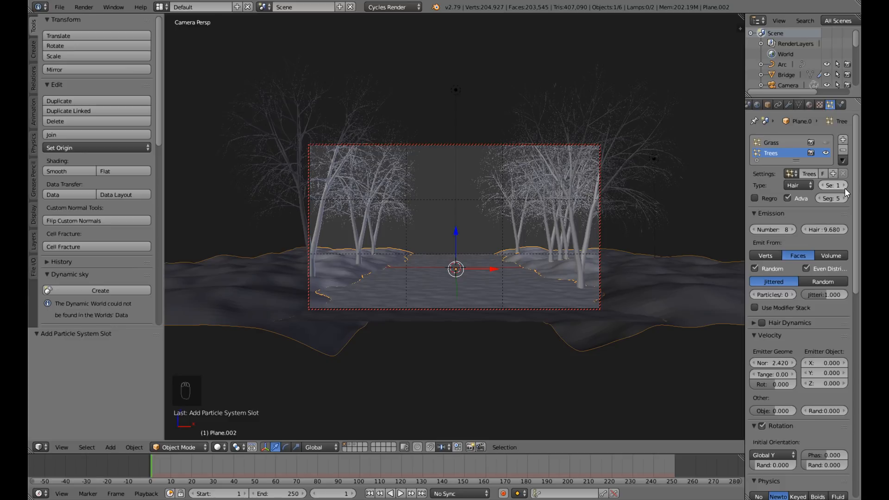
key("KP_0")
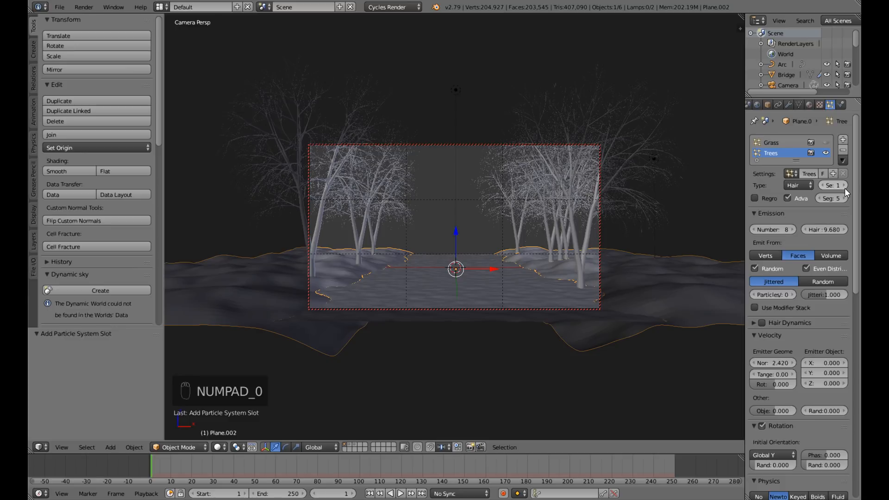
key("KP_0")
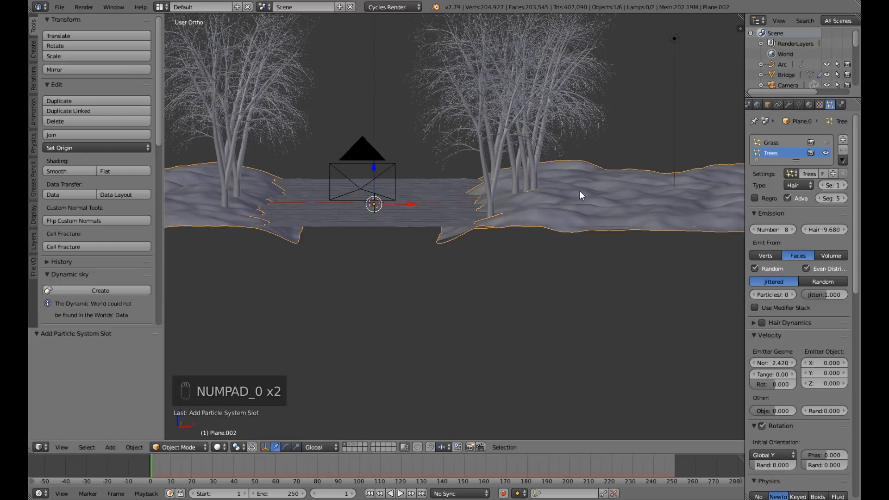
middle_click_drag(543, 184, 501, 182)
scroll(532, 212, "down", 5)
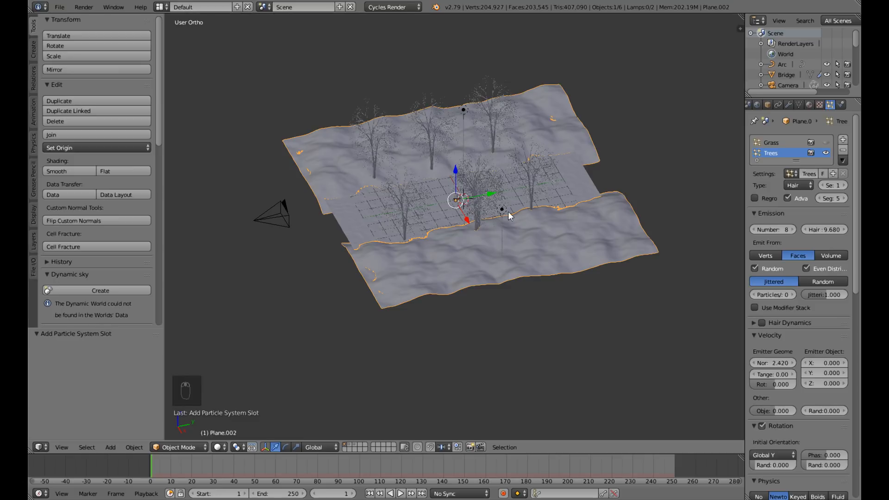
middle_click_drag(536, 235, 658, 306)
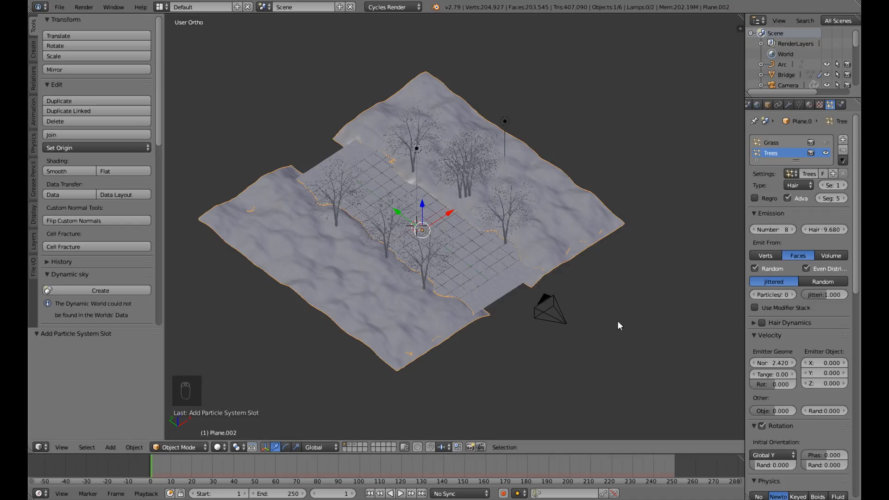
key("KP_0")
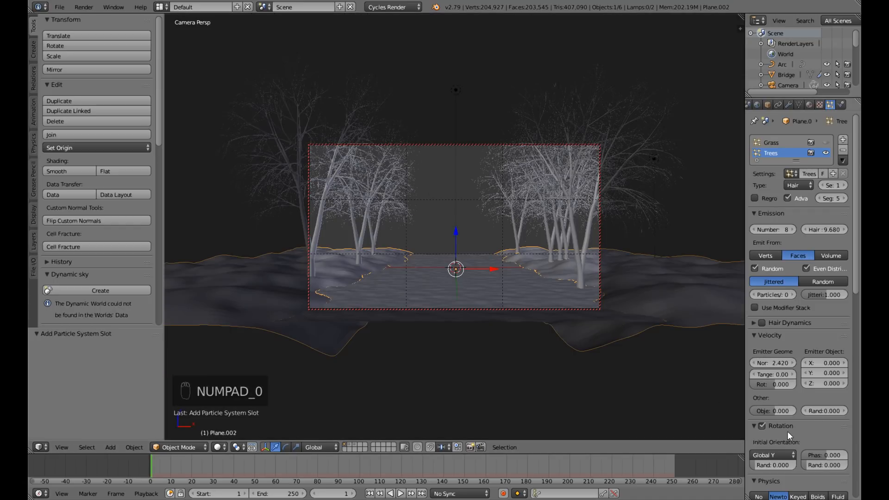
Set the Trees particles' physics size to 0.06 and their random size to about 0.173.
scroll(787, 432, "down", 2)
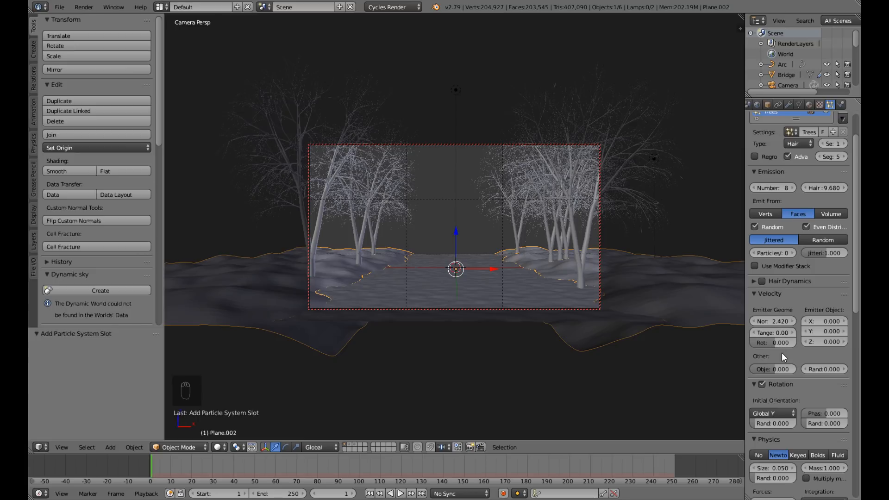
scroll(782, 352, "down", 2)
scroll(763, 281, "up", 2)
scroll(771, 346, "down", 2)
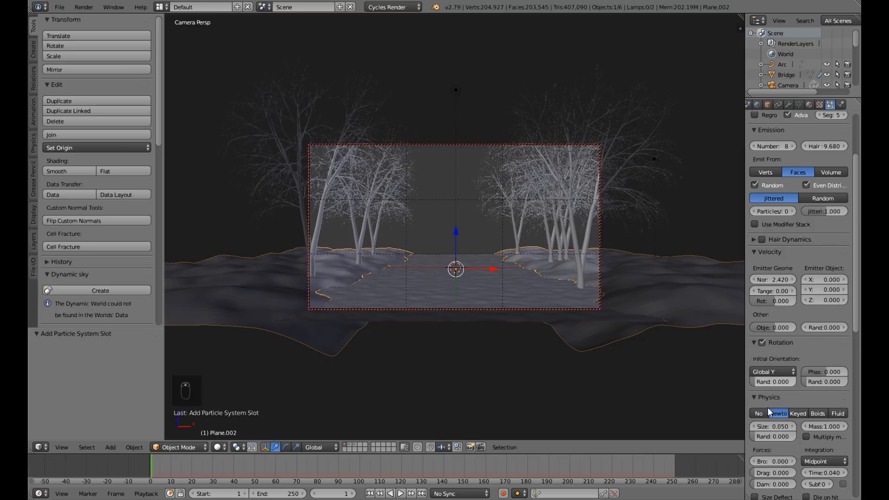
left_click(766, 439)
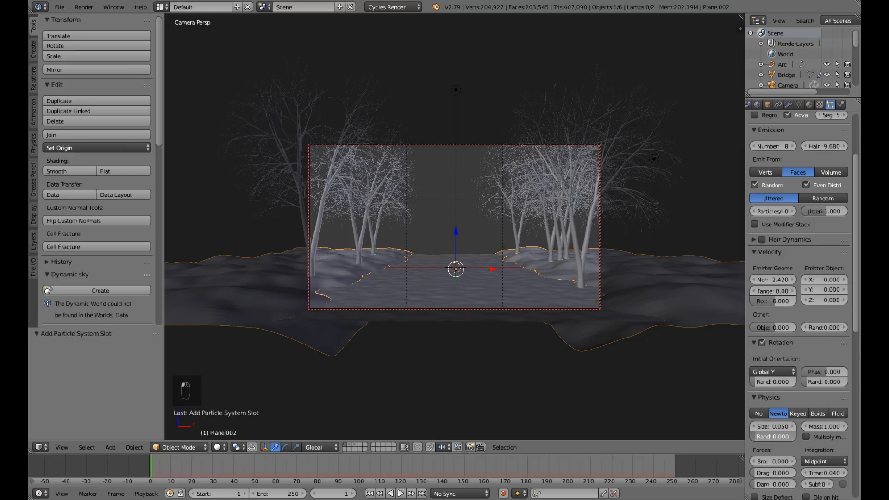
left_click_drag(766, 439, 783, 426)
left_click(769, 426)
type("0.05")
type(".0")
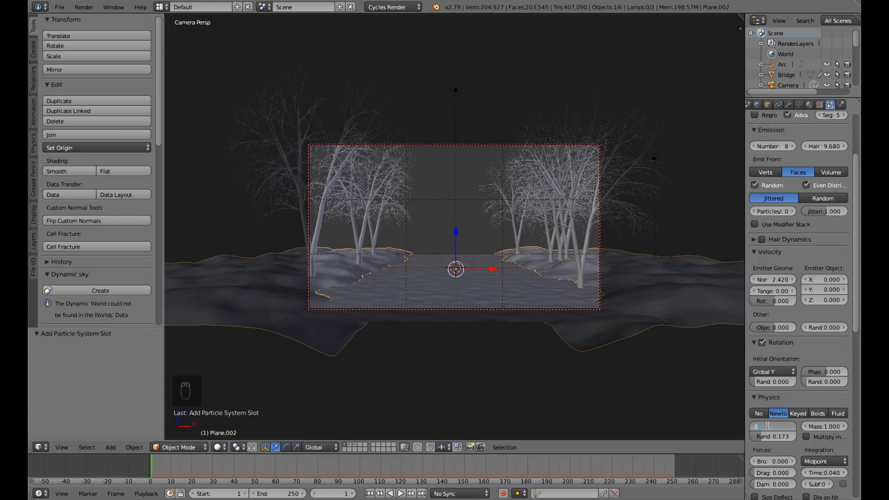
type("6")
key("Return")
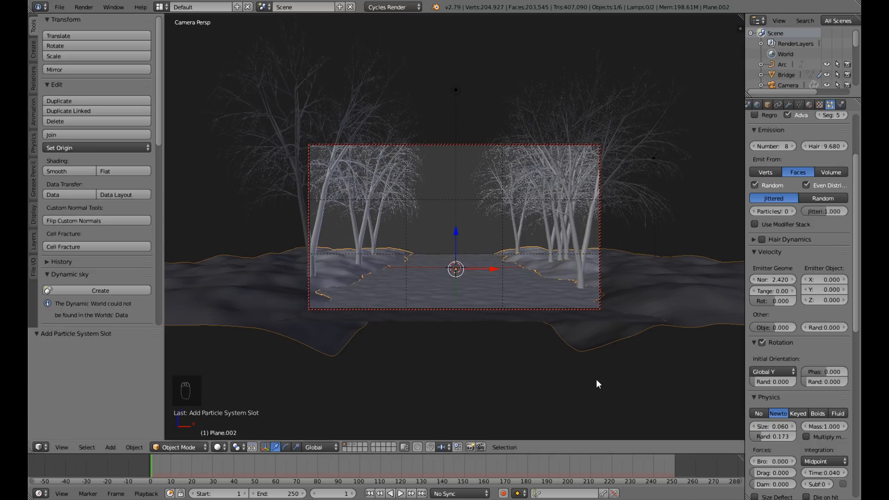
Set the random size of the Trees particles to 0.2 and save over Tutorial Scene.blend.
left_click(773, 382)
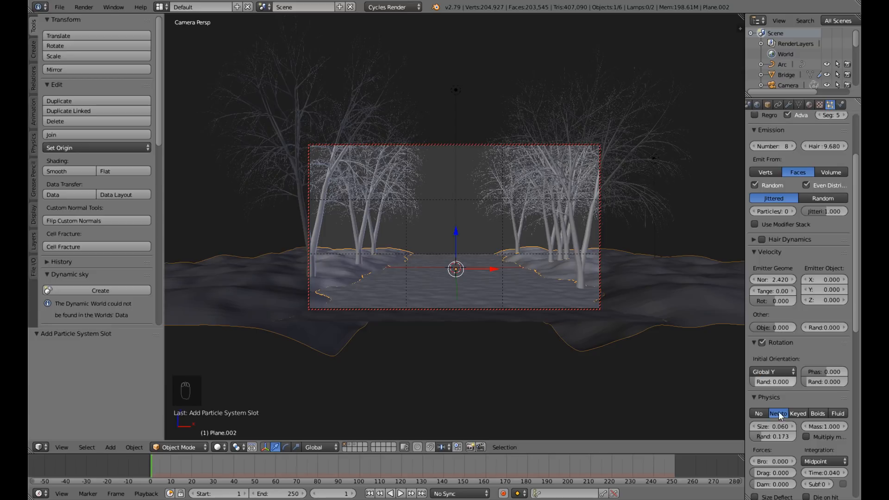
left_click(774, 438)
key("BackSpace")
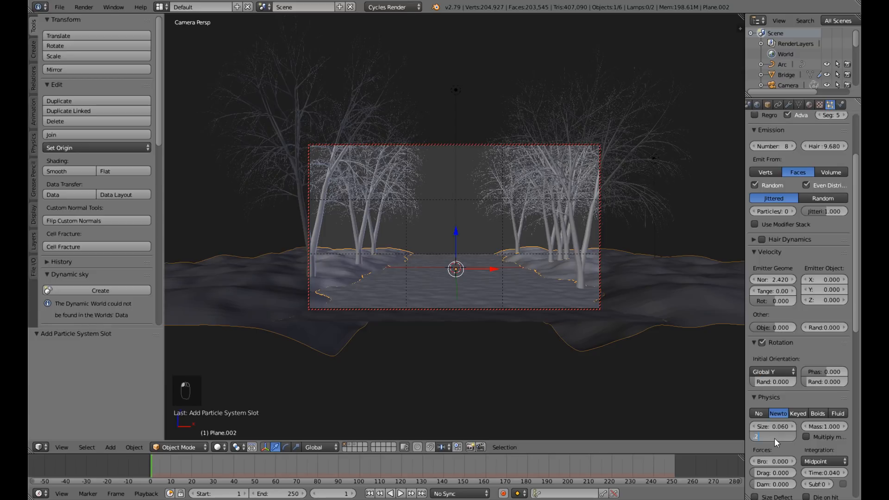
type(".2")
key("Return")
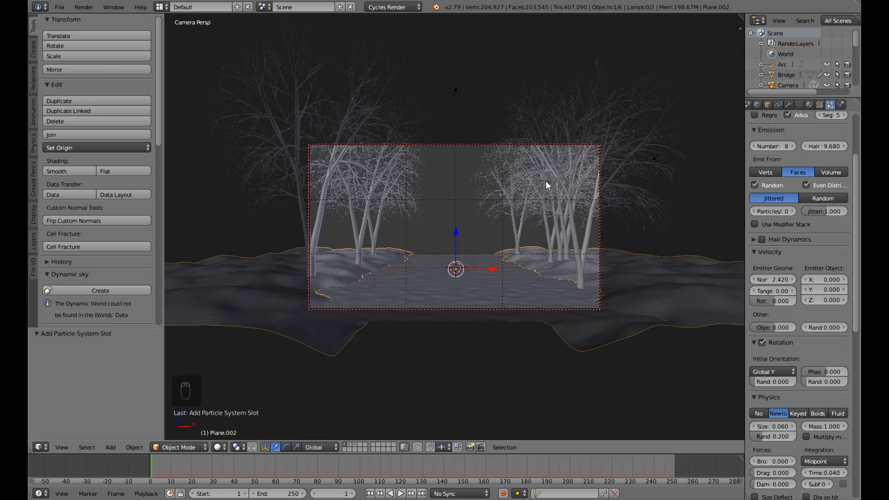
key("ctrl+s")
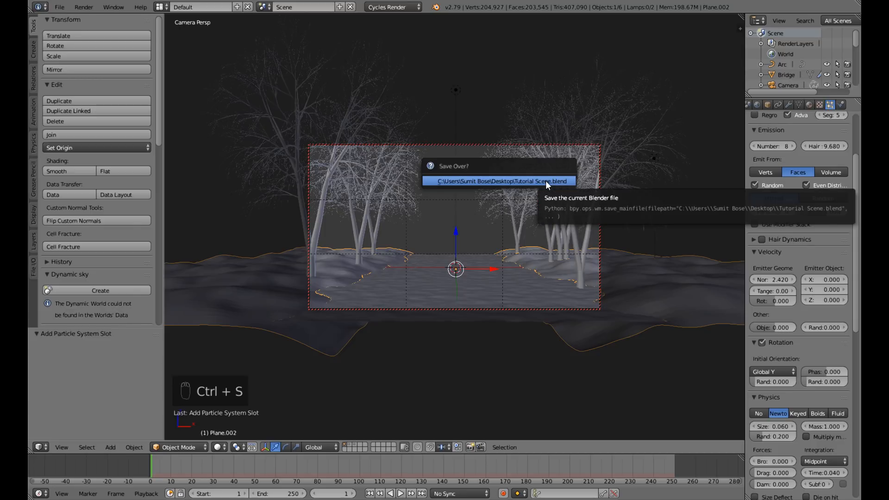
left_click(546, 180)
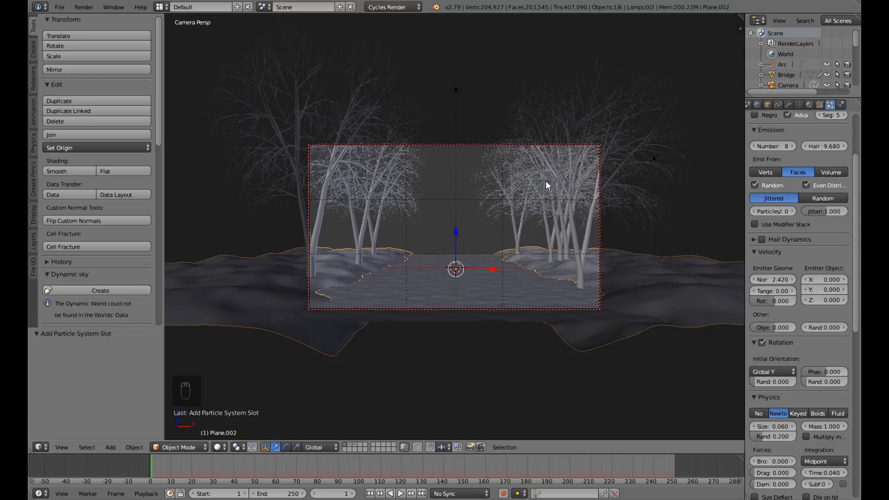
Show the Grass particle system in the viewport again, inspect the grass and trees together, and save the file.
key("KP_0")
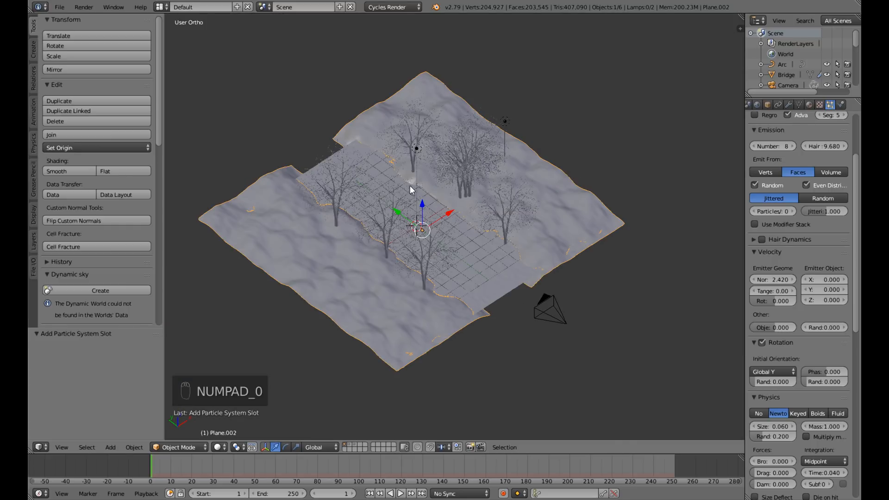
scroll(819, 134, "up", 5)
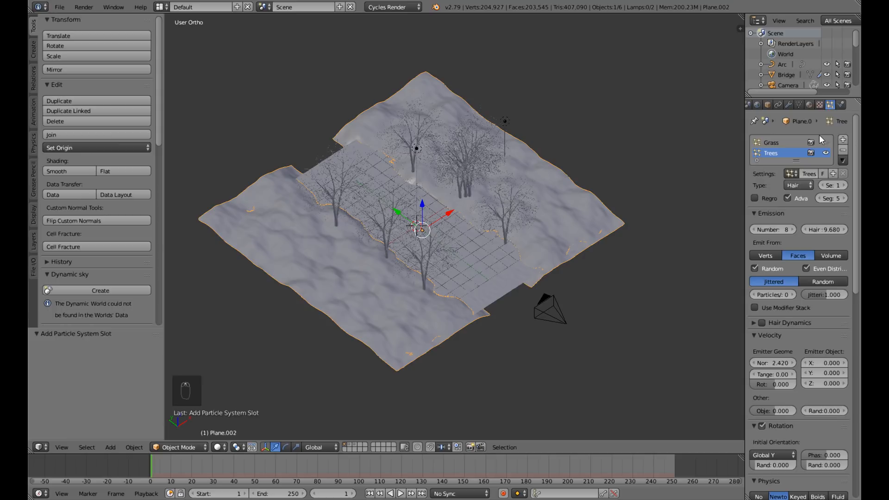
left_click(826, 143)
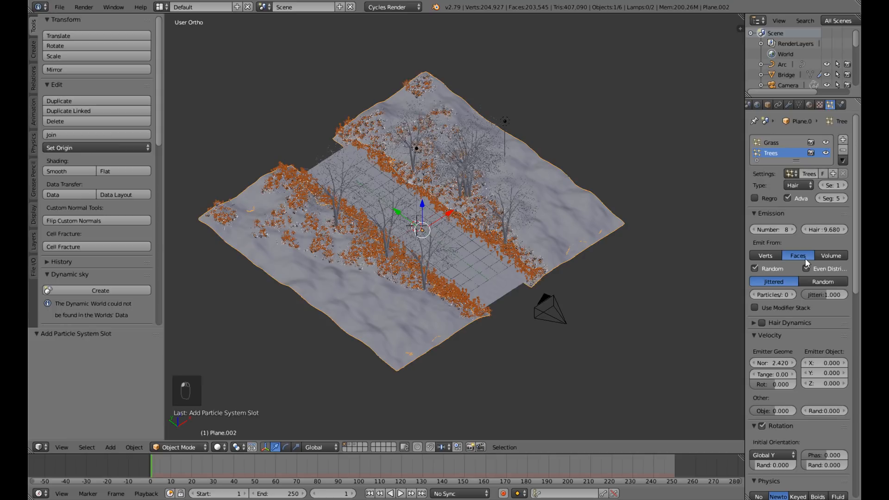
mouse_move(564, 196)
middle_mouse_down()
mouse_move(562, 184)
mouse_move(561, 201)
middle_mouse_up()
scroll(561, 202, "up", 4)
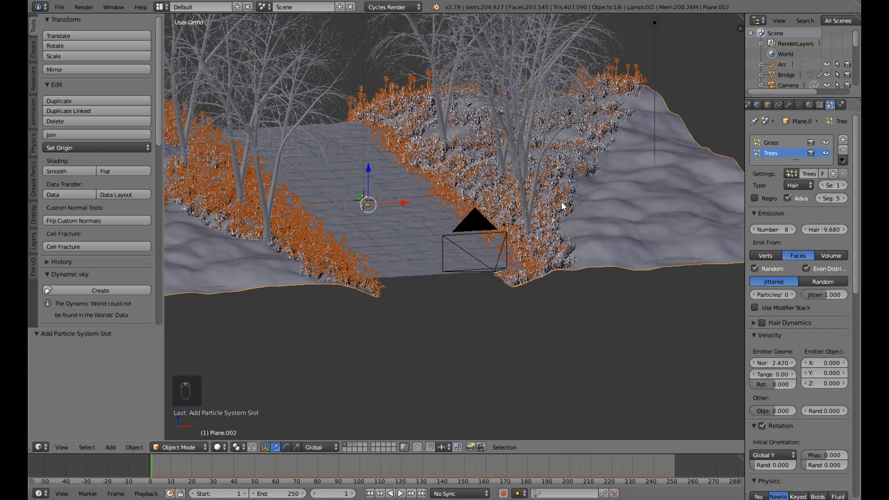
key("ctrl+s")
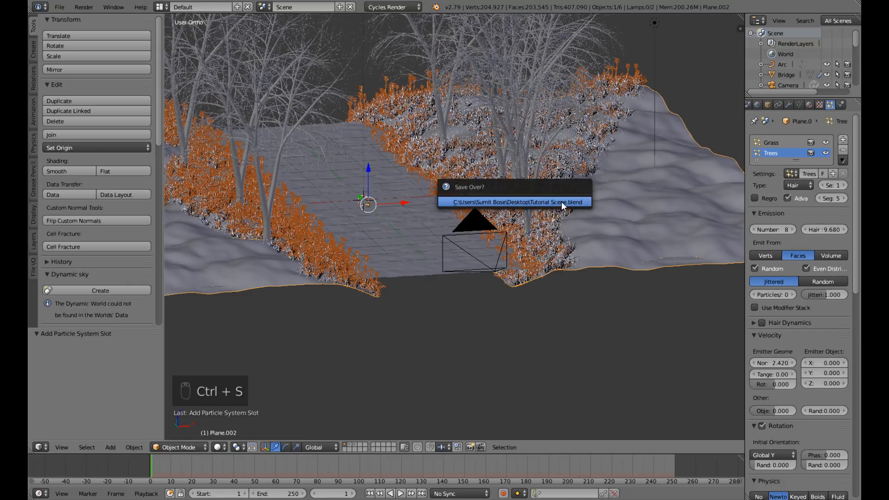
left_click(561, 202)
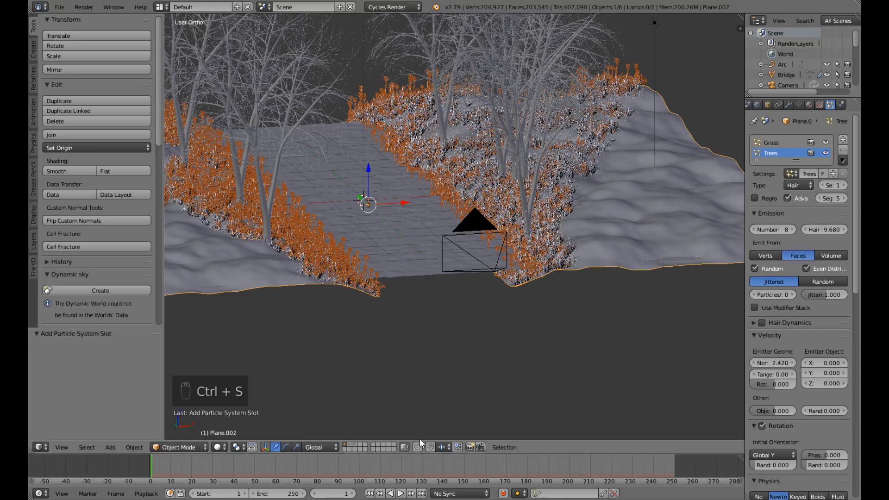
Select all objects of the Bridge group on the second layer, move them to the first layer, and display that layer.
left_click(348, 447)
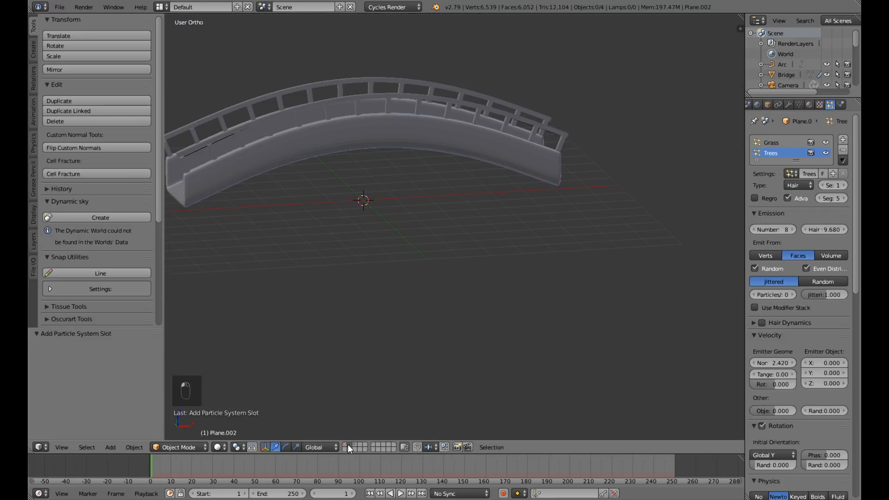
right_click(480, 159)
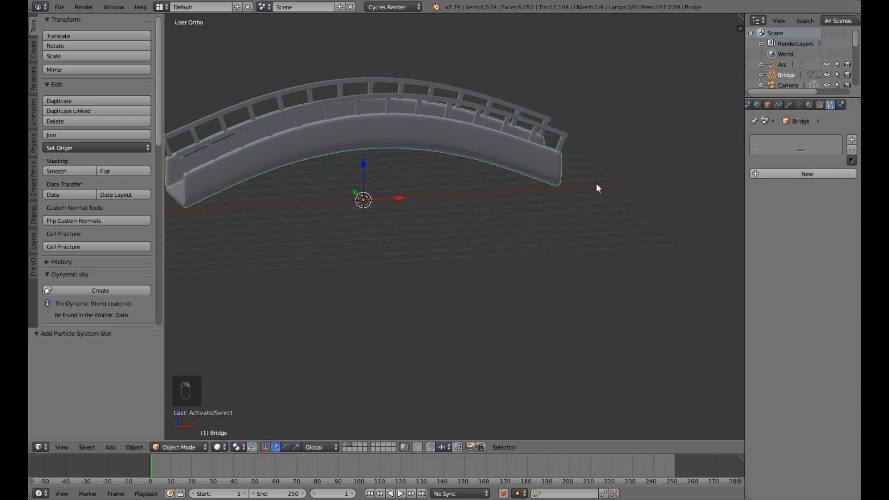
scroll(573, 168, "down", 4)
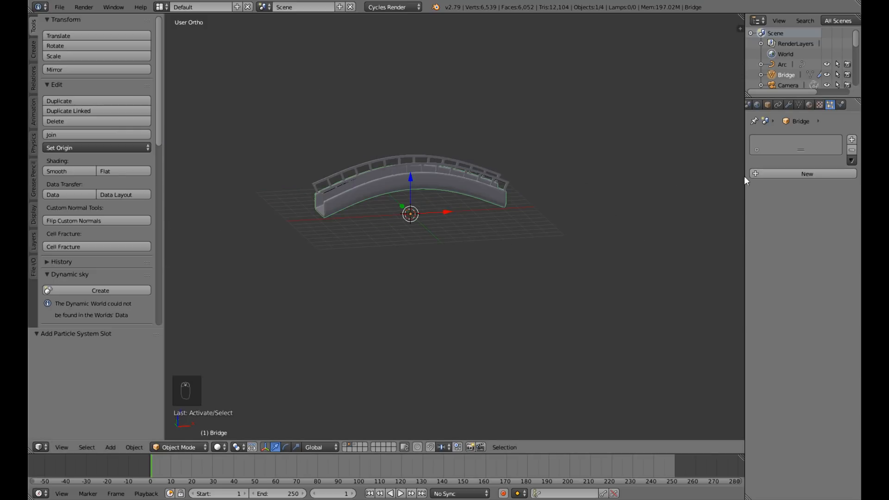
left_click(767, 105)
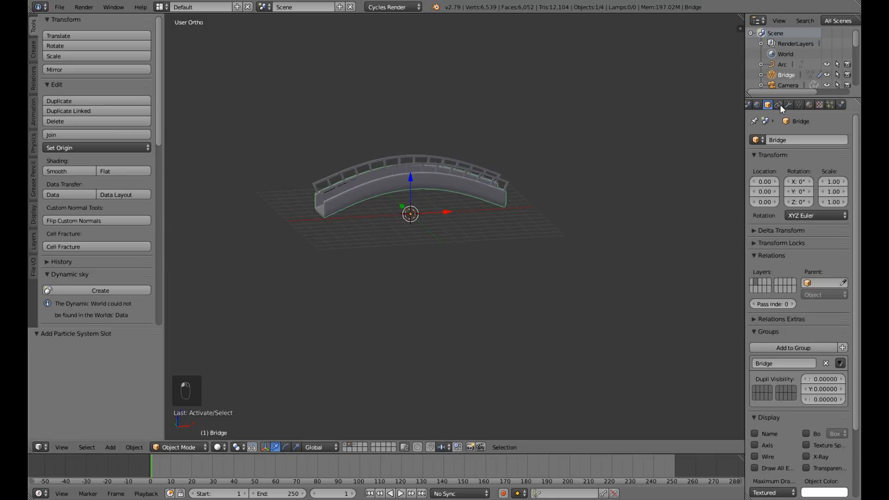
left_click(840, 363)
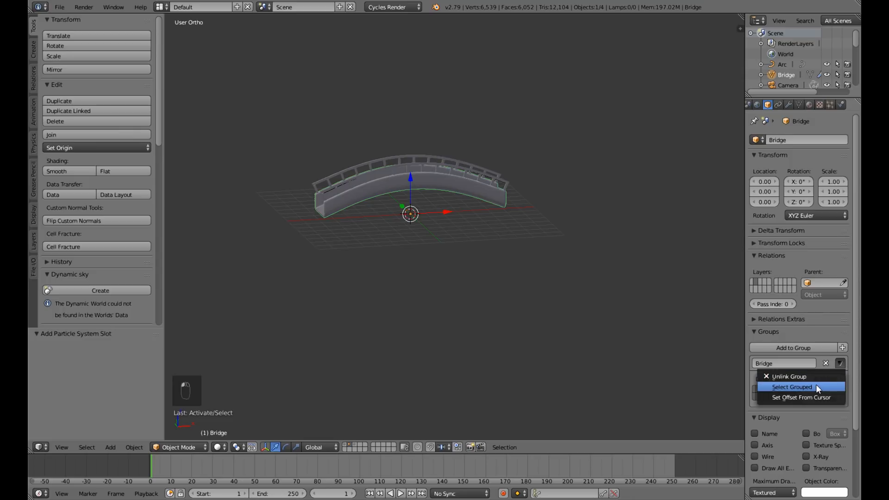
left_click(815, 388)
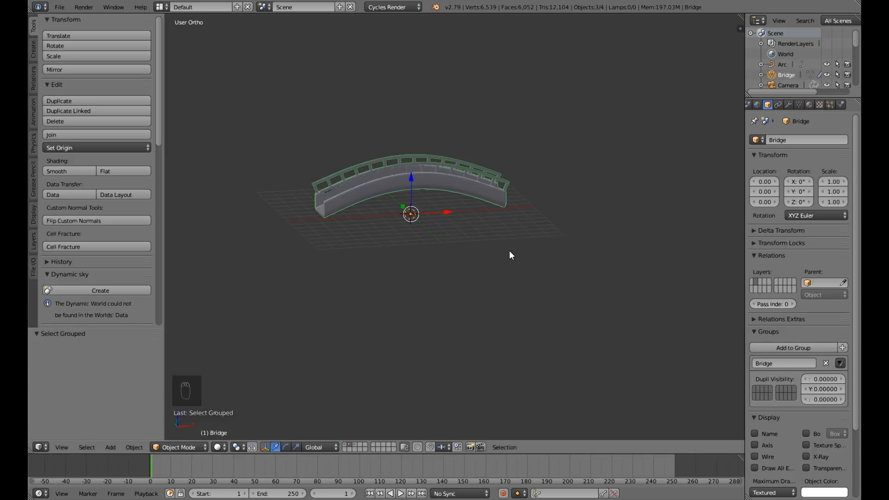
key("m")
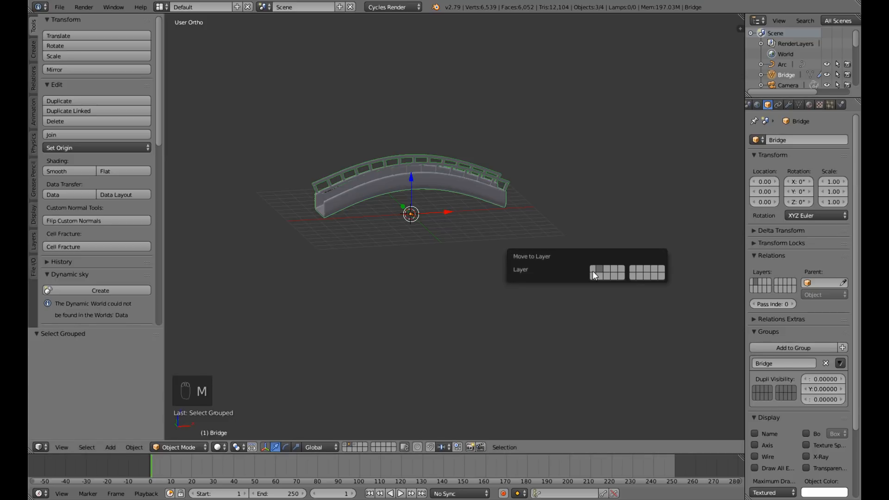
left_click(592, 268)
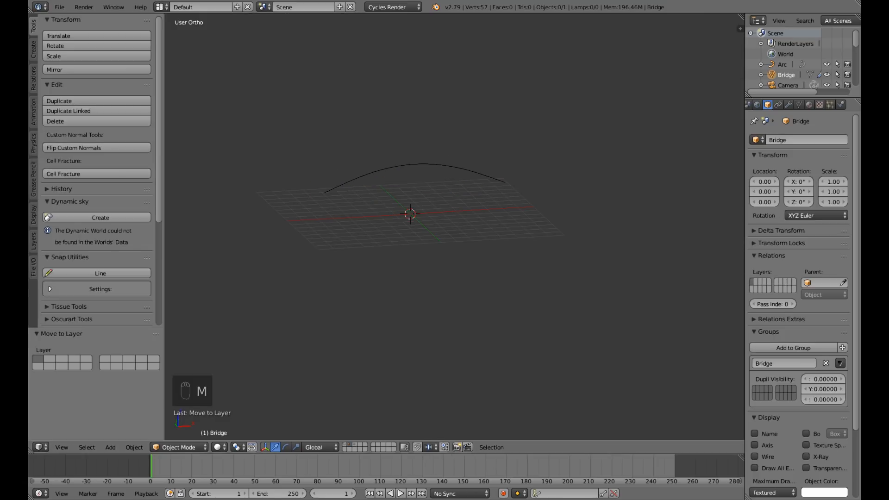
left_click(343, 443)
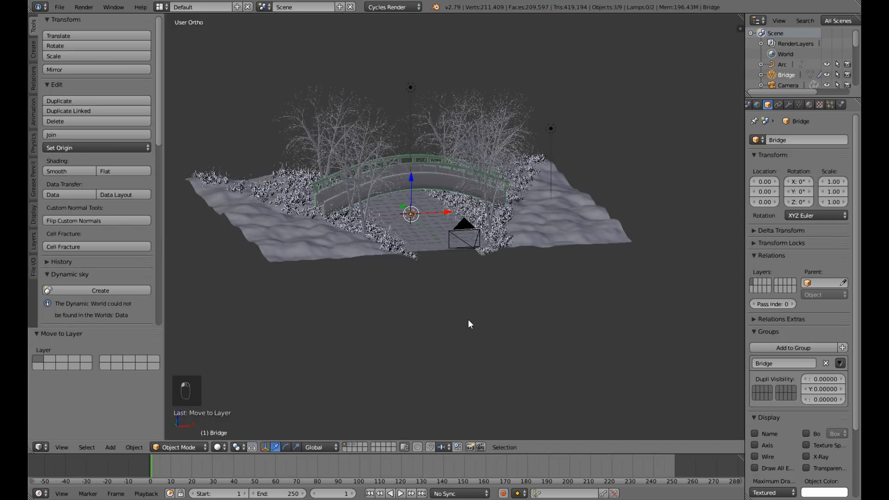
Hide the Grass particle system of the Plane.002 ground in the viewport.
middle_click_drag(446, 357, 345, 376)
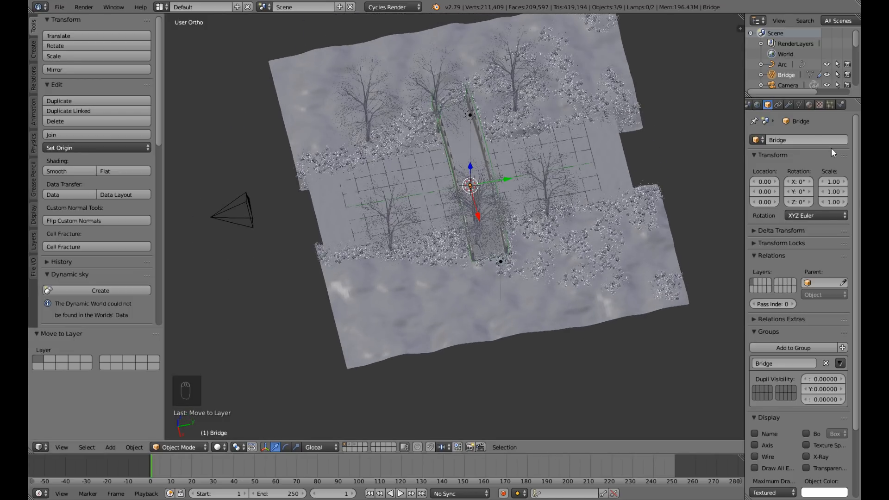
right_click(670, 263)
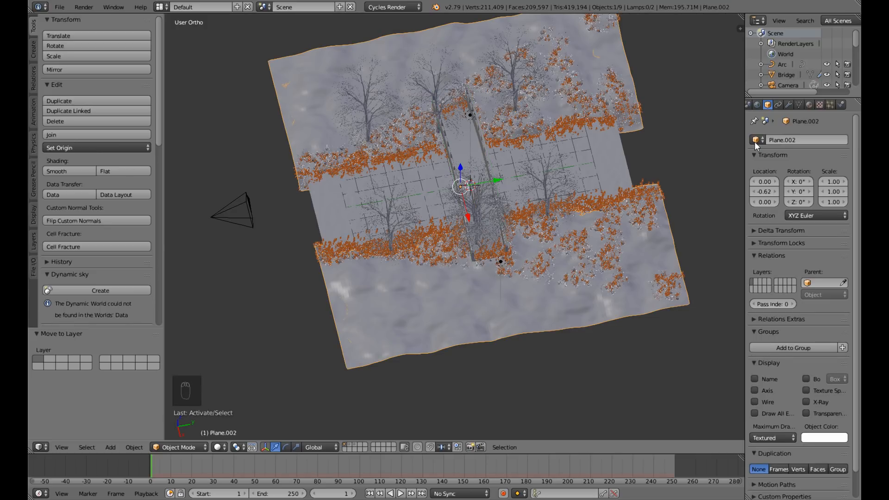
left_click(830, 105)
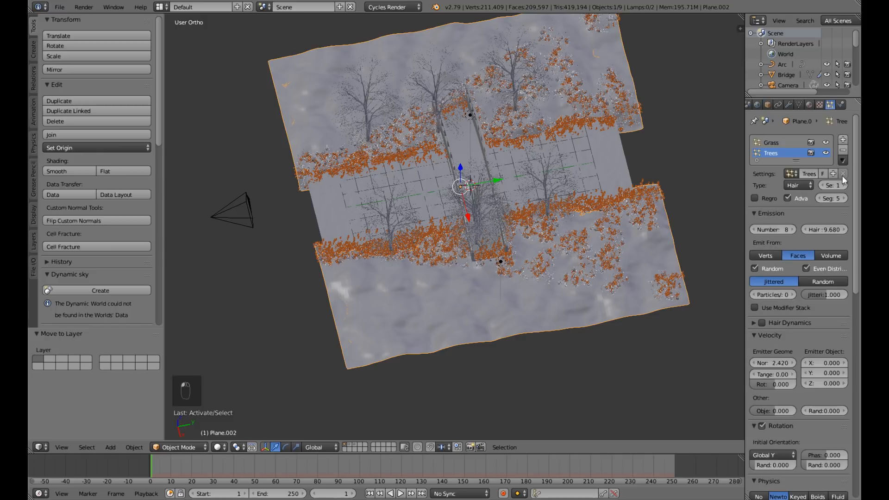
left_click(826, 142)
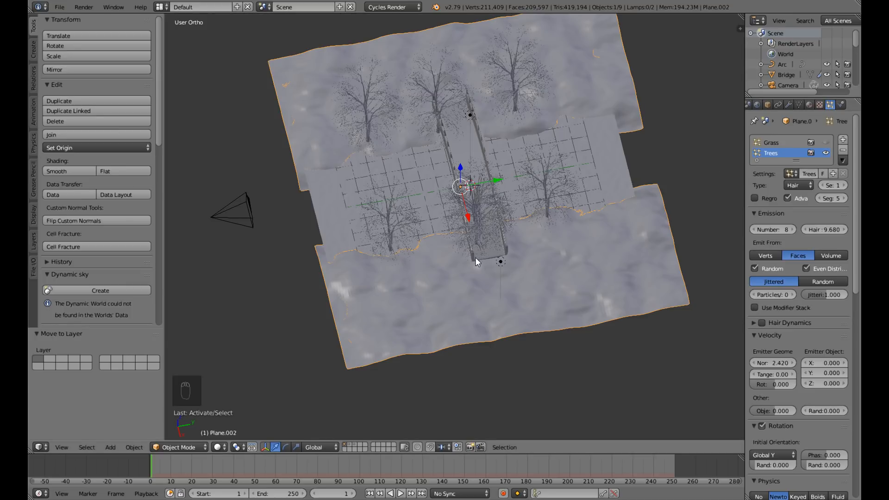
Select the whole Bridge group and move it about 1.68 along Y in the top view.
middle_click_drag(538, 219, 579, 187)
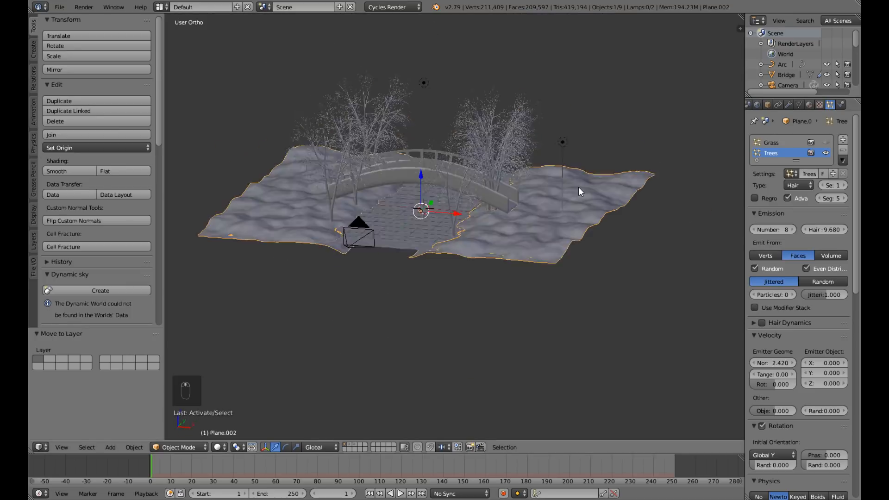
right_click(404, 181)
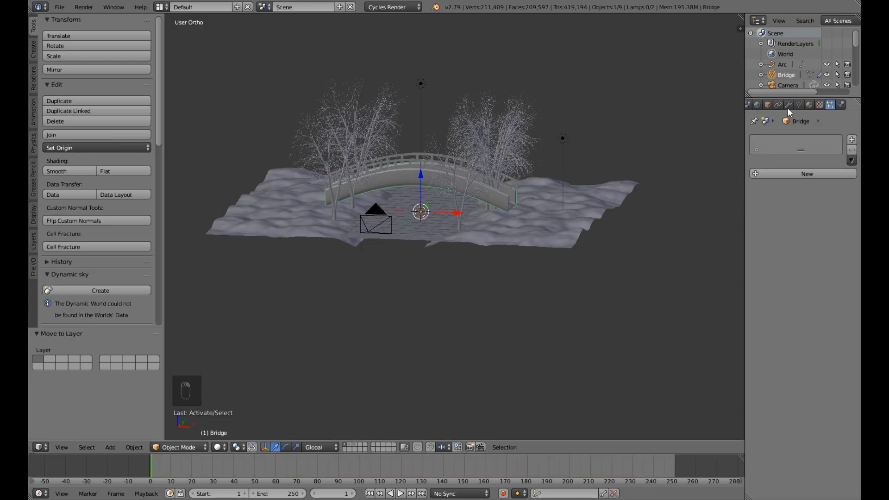
left_click(771, 105)
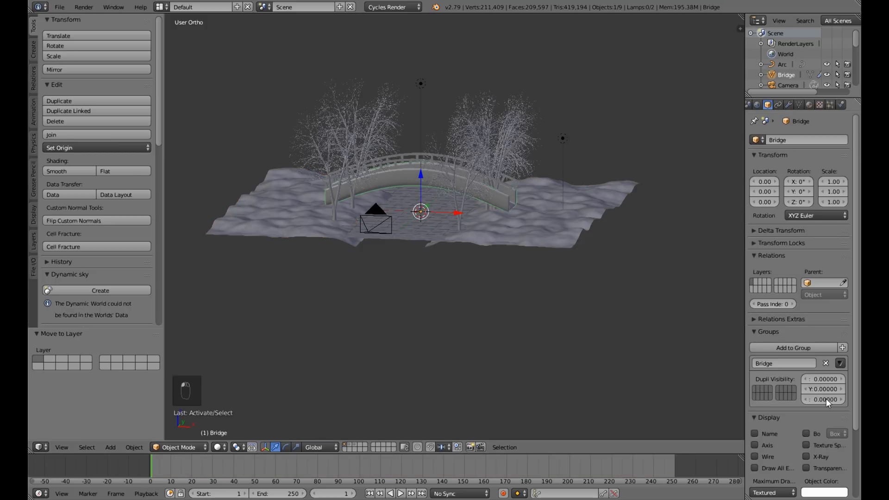
left_click(839, 364)
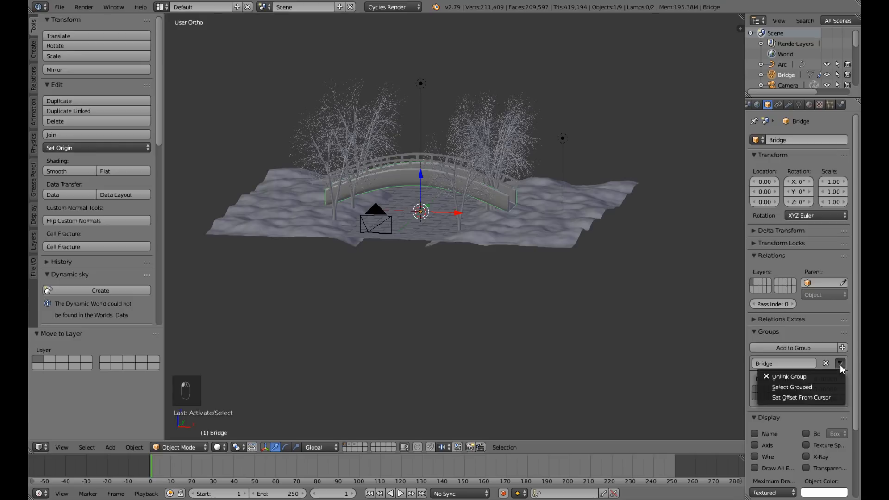
left_click(825, 387)
middle_click_drag(531, 306, 493, 332)
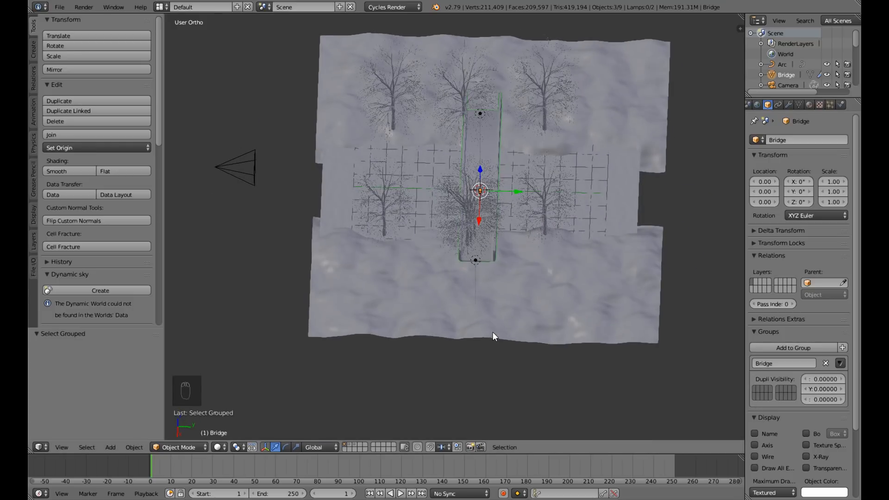
key("KP_7")
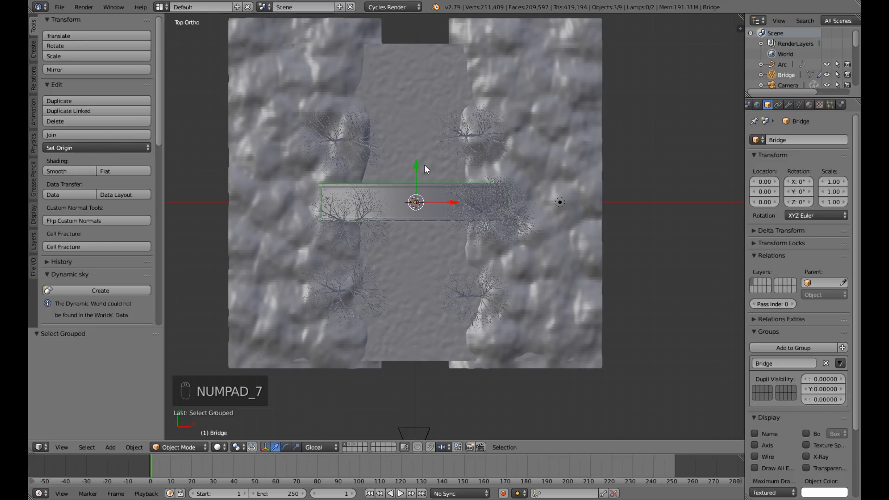
left_click_drag(417, 165, 418, 138)
Scale the Bridge group down uniformly by a factor of about 0.706, judging its size through the camera.
middle_click_drag(530, 233, 540, 162)
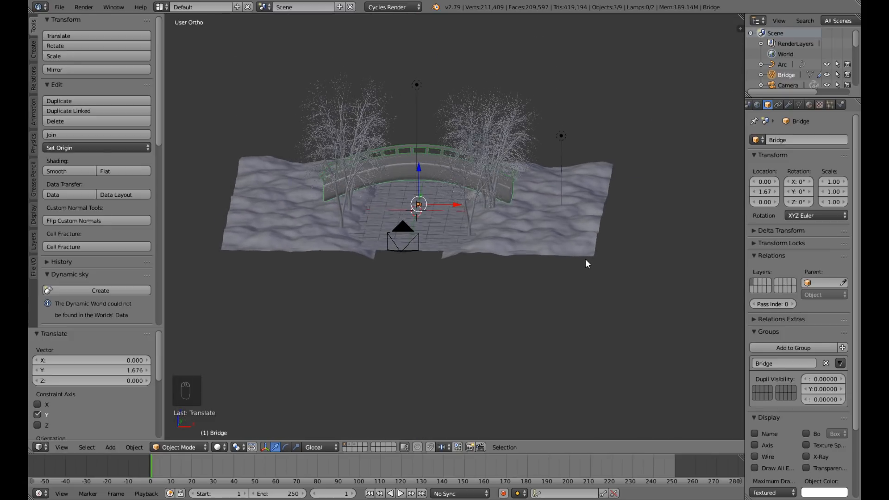
middle_click_drag(564, 268, 567, 250)
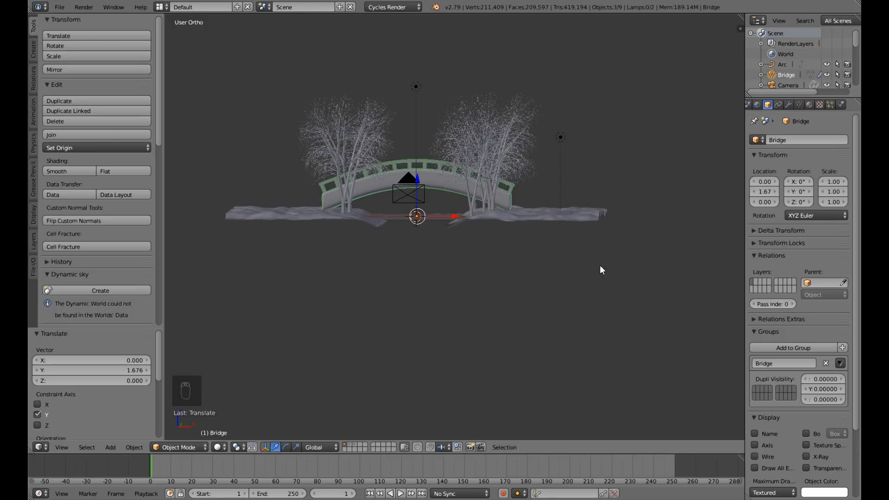
key("KP_0")
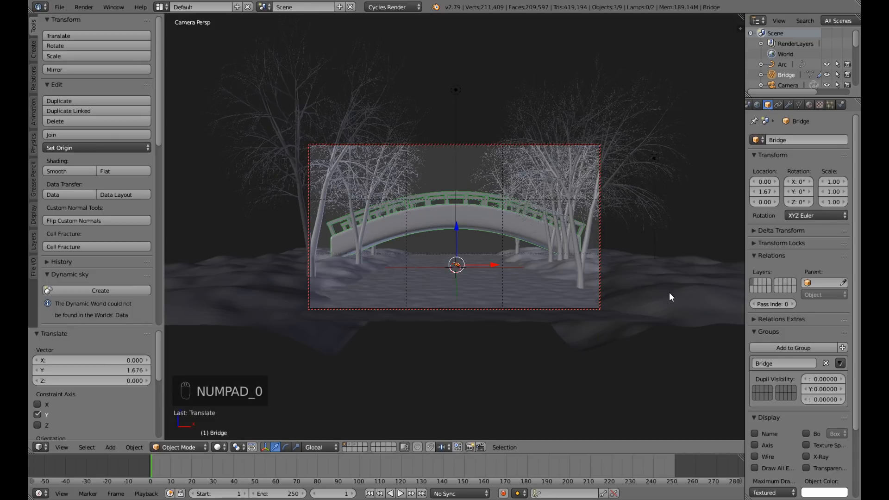
key("s")
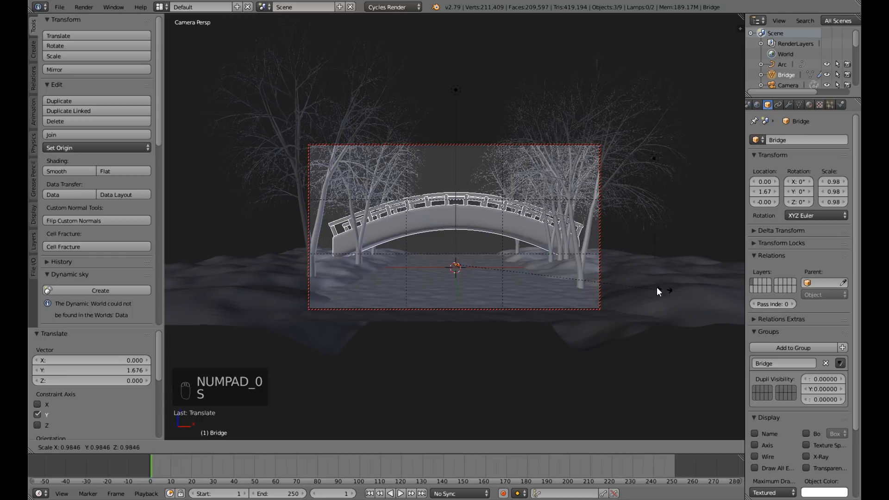
left_click(607, 274)
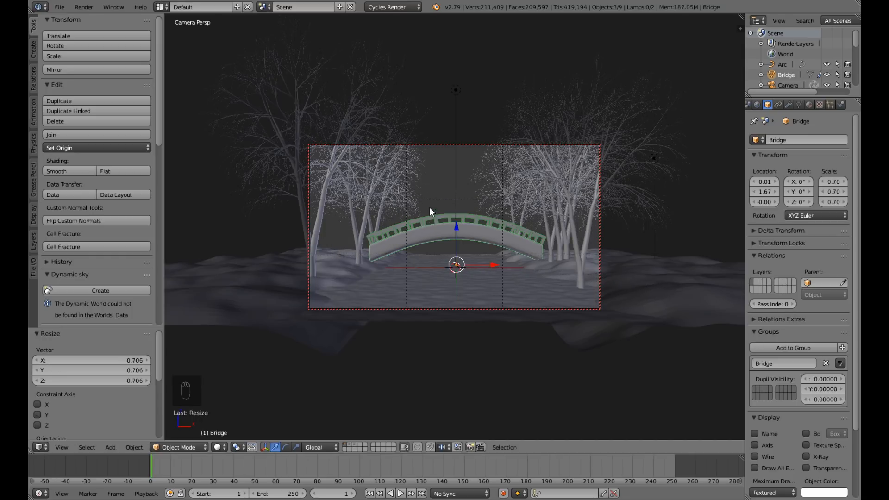
Lower the Bridge group by about 0.315 along Z and flatten it by a factor of about 0.883 along Z.
left_click_drag(454, 226, 452, 232)
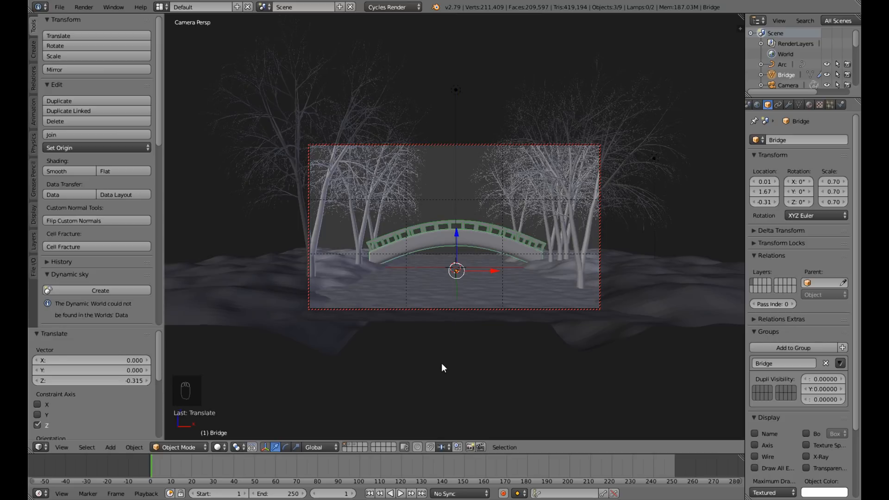
left_click(296, 447)
left_click_drag(456, 230, 457, 235)
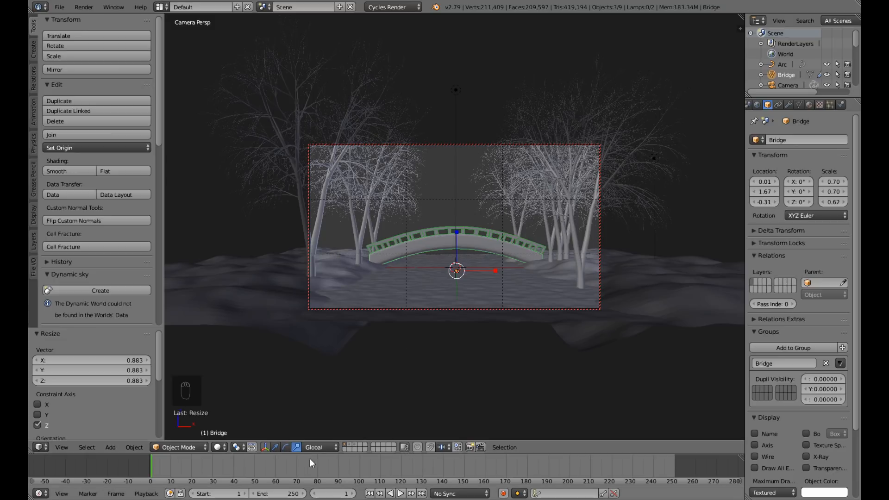
Move the Bridge group about 0.206 further along Y and check from the front how its ends meet the banks.
left_click(274, 447)
key("KP_0")
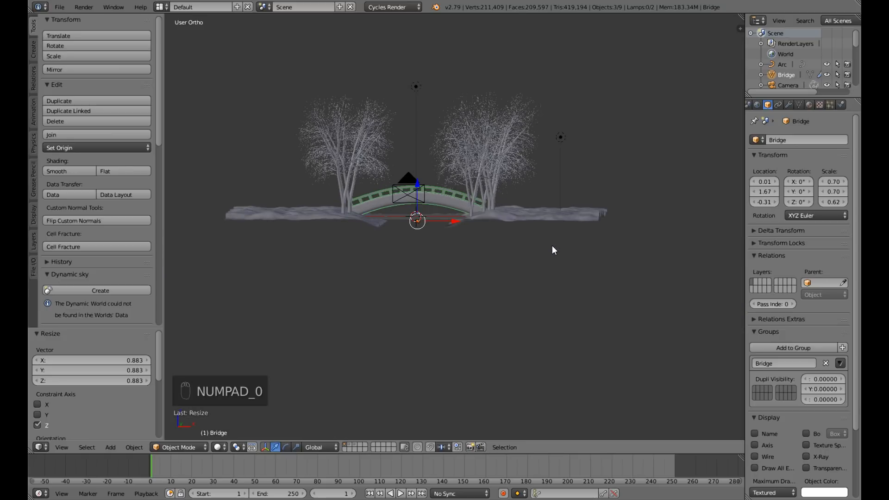
middle_click_drag(535, 257, 438, 304)
left_click_drag(547, 207, 550, 208)
middle_click_drag(580, 221, 627, 182)
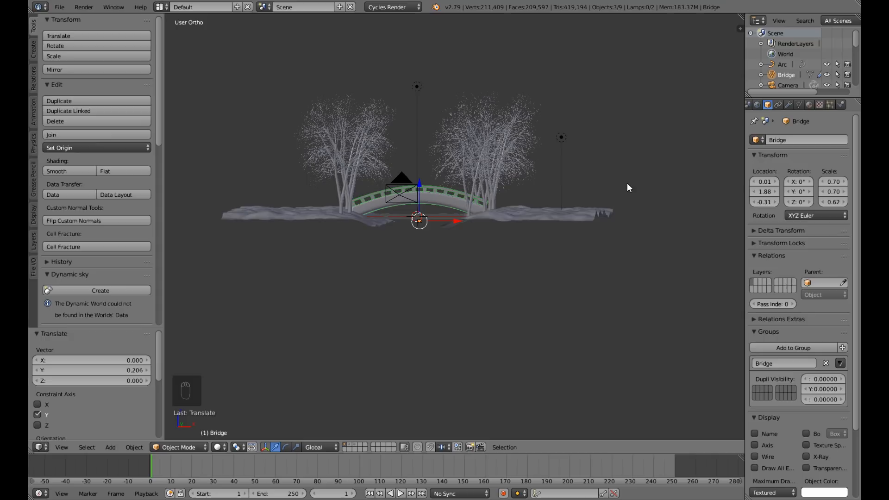
key("KP_1")
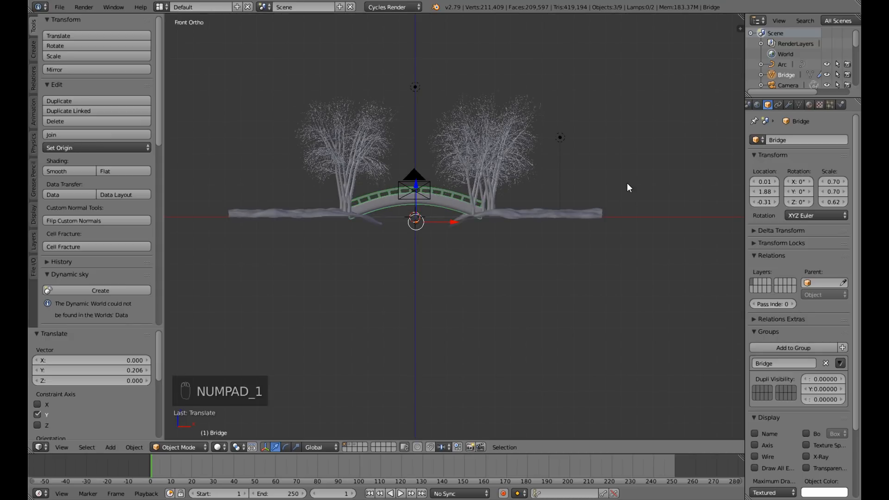
scroll(553, 238, "up", 5)
scroll(553, 238, "down", 2)
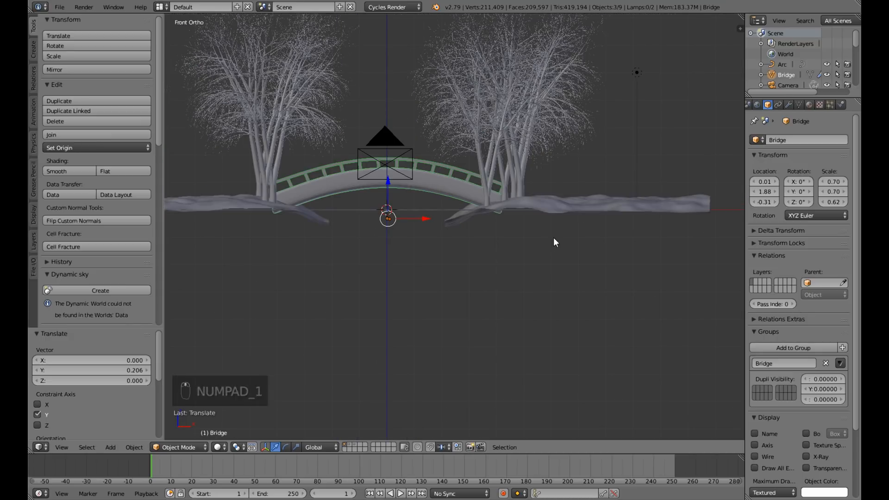
Raise the Bridge group by about 0.053 along Z while looking through the camera.
key("KP_0")
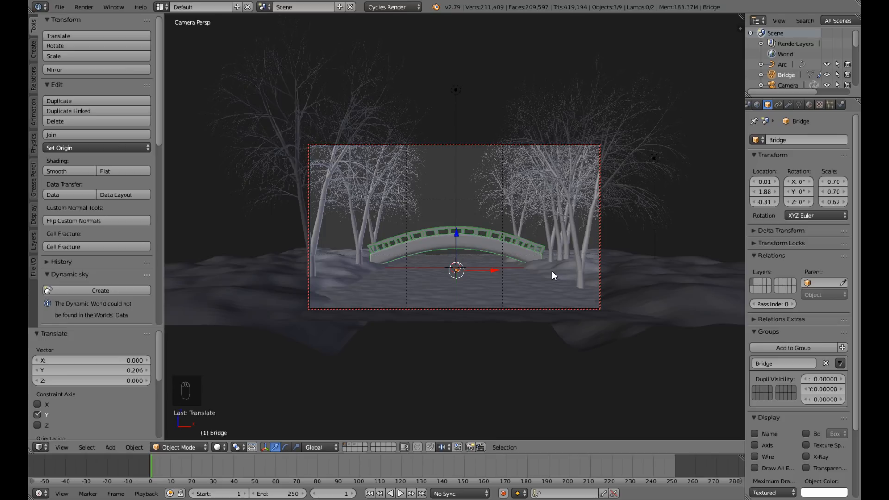
key("s")
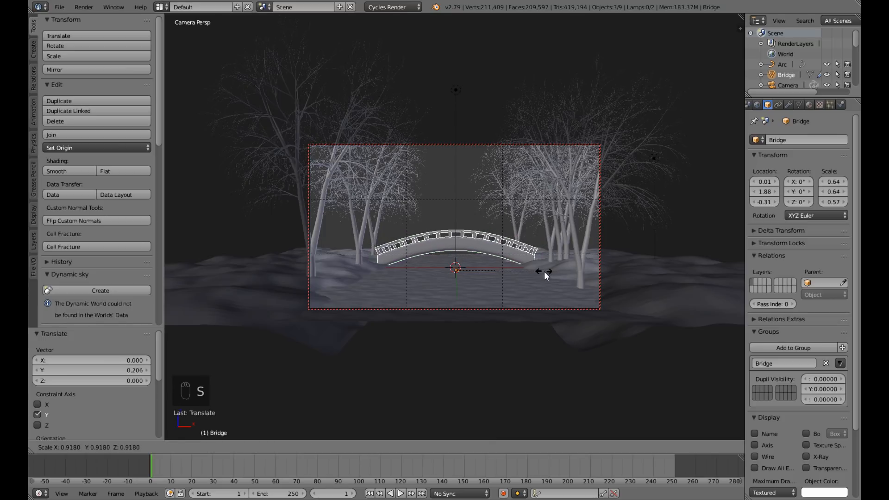
left_click(546, 274)
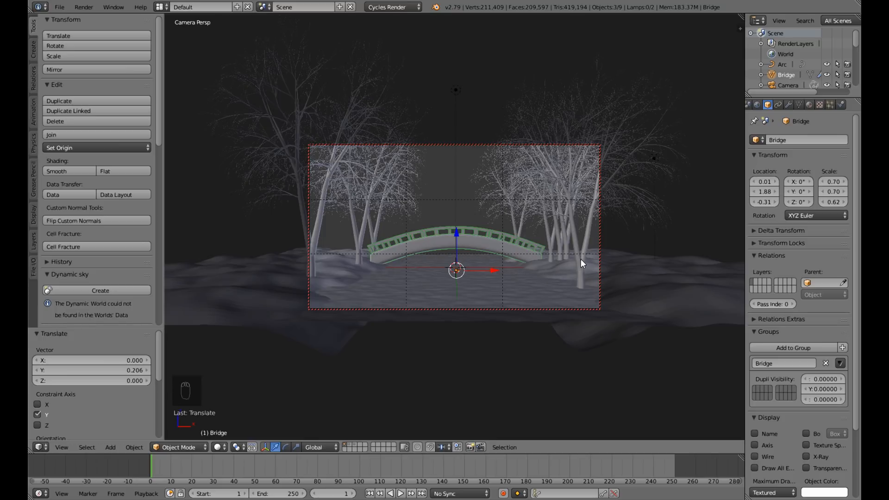
key("g")
key("z")
left_click(456, 233)
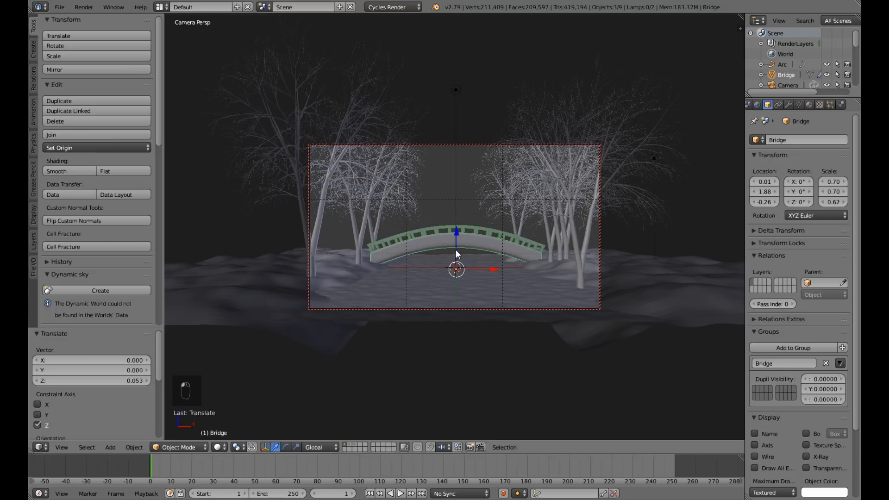
Scale the Bridge group to about 0.65 along X and about 0.61 along Z.
left_click(296, 447)
left_click_drag(497, 270, 494, 268)
left_click_drag(455, 230, 456, 232)
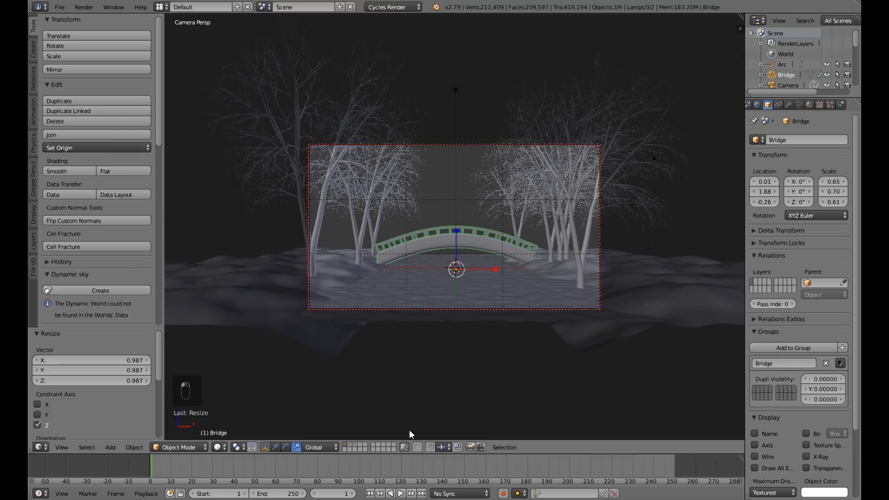
Switch to the translate manipulator, leave the camera view and save the file over the existing one.
left_click(276, 446)
key("KP_0")
middle_click_drag(516, 249, 439, 267)
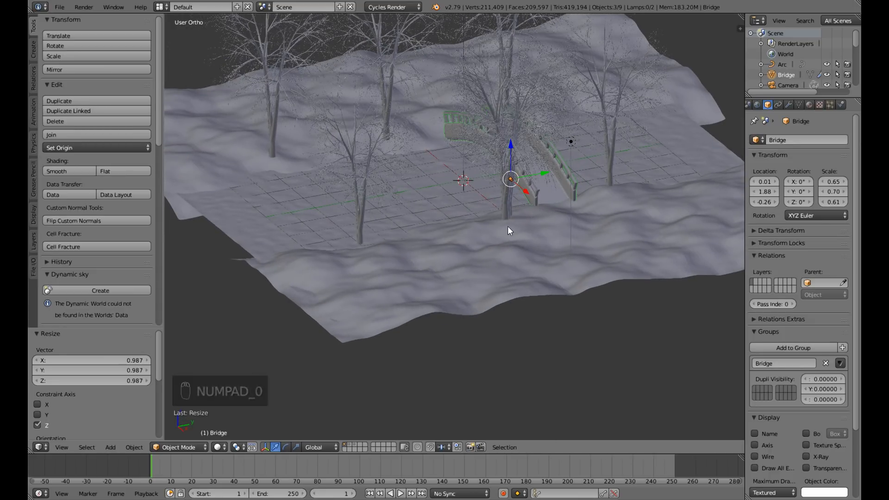
key("ctrl+s")
left_click(507, 225)
Examine the bridge, banks and trees together from the front and from farther away.
middle_click_drag(446, 287, 530, 261)
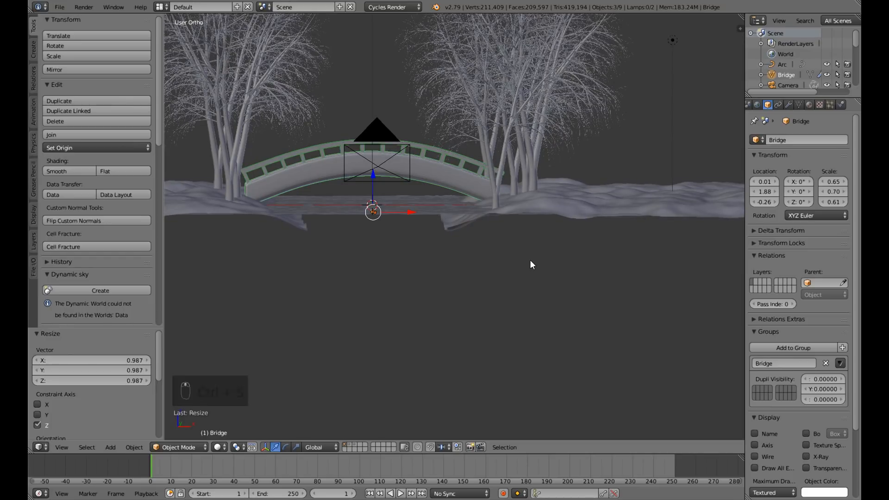
scroll(563, 257, "down", 3)
middle_click_drag(574, 258, 553, 268)
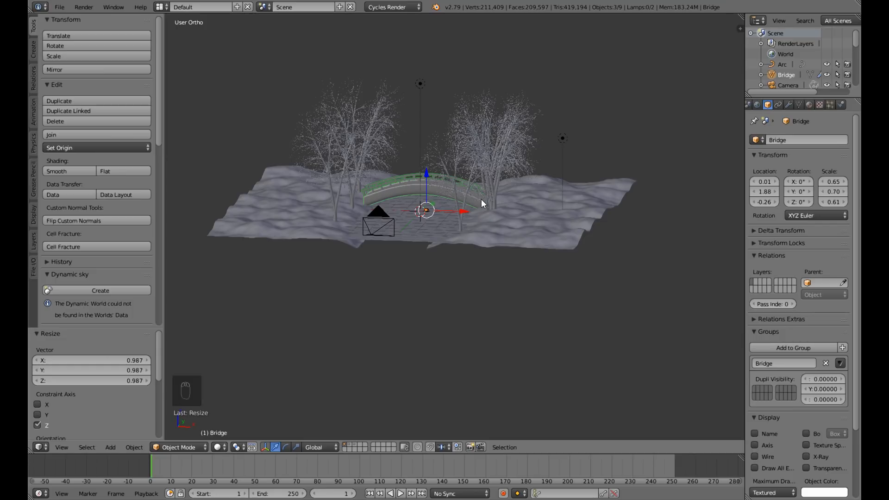
scroll(481, 199, "down", 3)
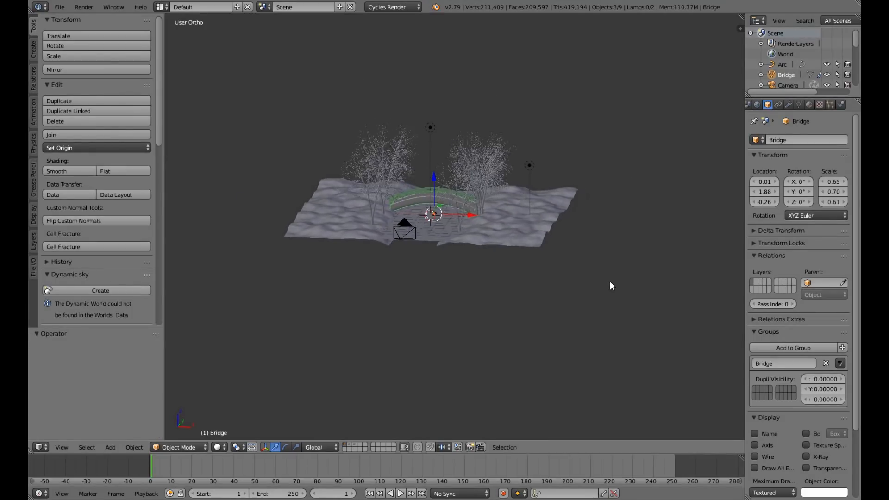
middle_click_drag(610, 281, 608, 282)
scroll(608, 282, "up", 2)
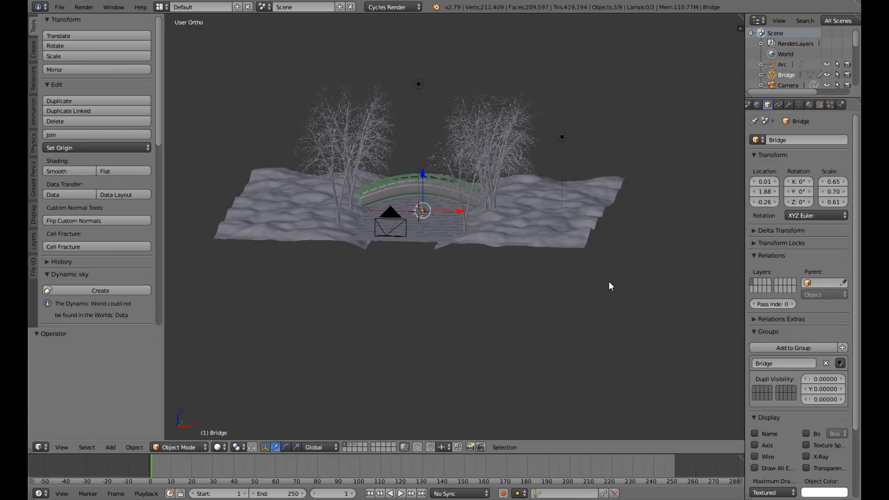
scroll(608, 282, "down", 2)
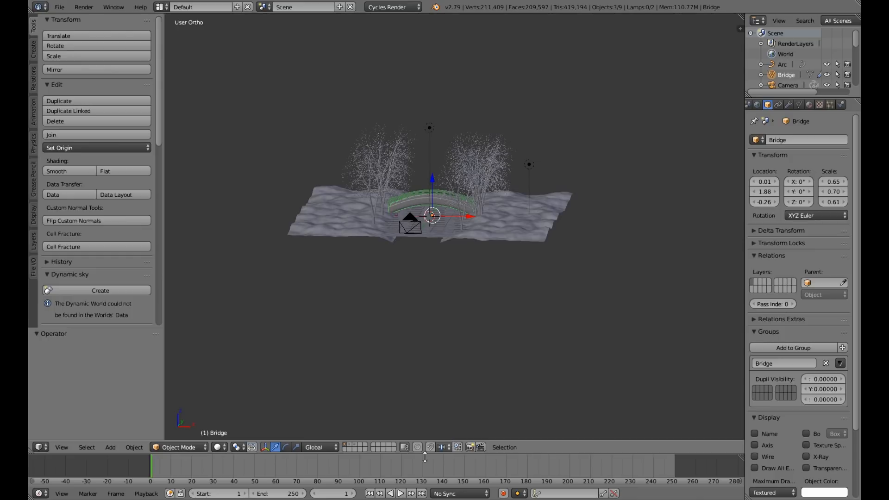
Show only the second layer and delete the leftover Arc curve there.
left_click(350, 444)
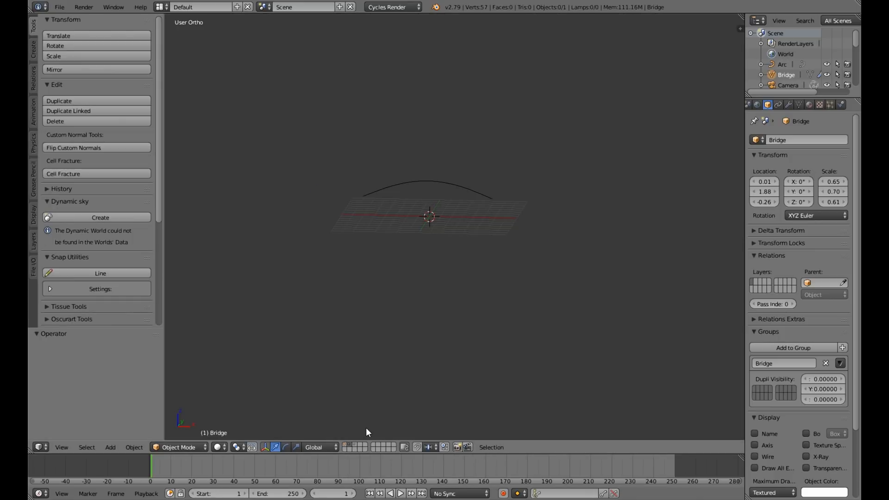
left_click(473, 194)
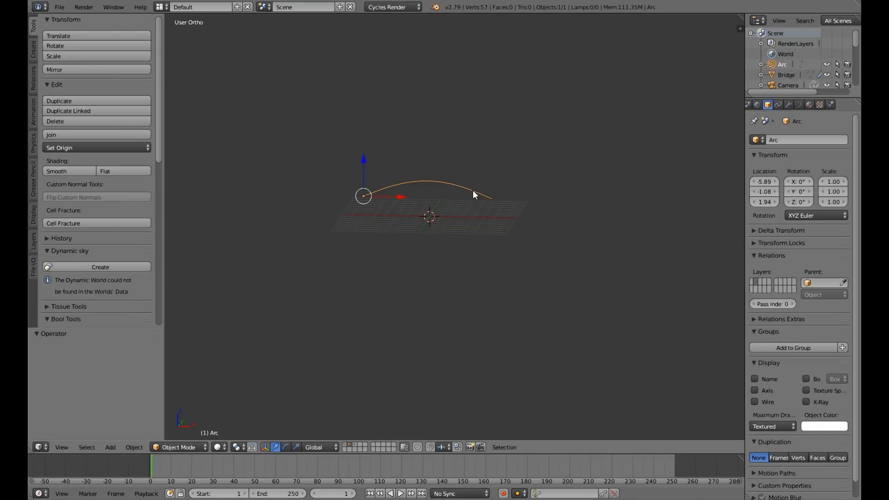
key("x")
left_click(473, 190)
key("KP_1")
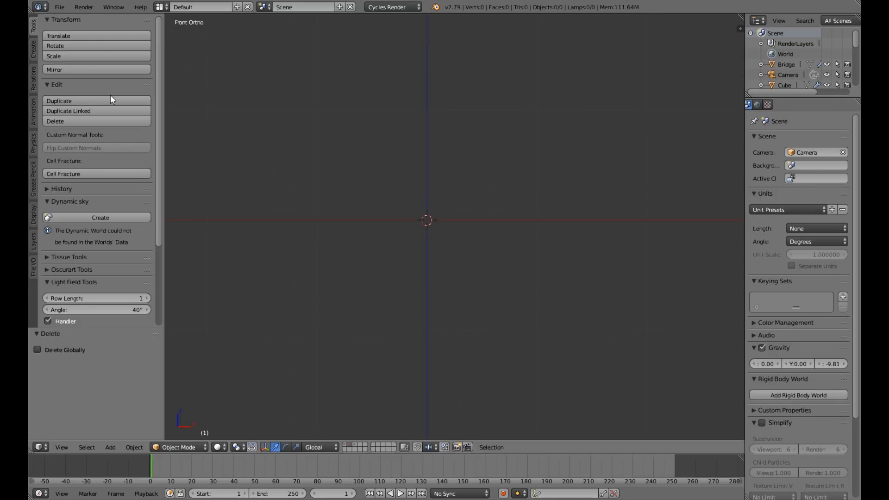
Append the Stand Lamp group from Stand Lamp 1.blend in the Blender Creations\Assets\Stand Lamp 1 folder on drive F.
left_click(59, 7)
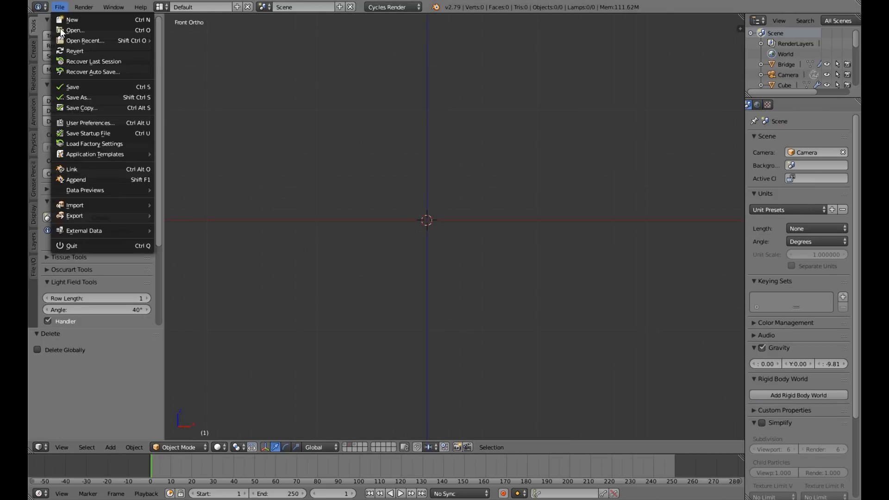
left_click(85, 180)
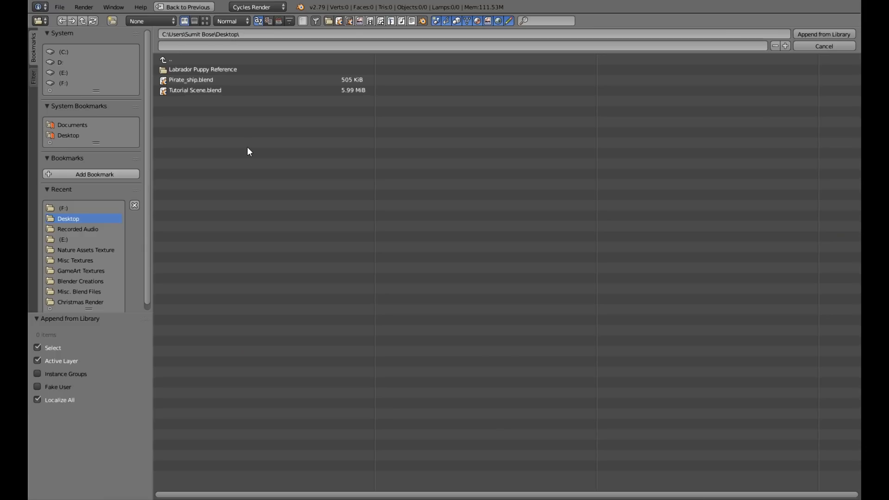
left_click(69, 82)
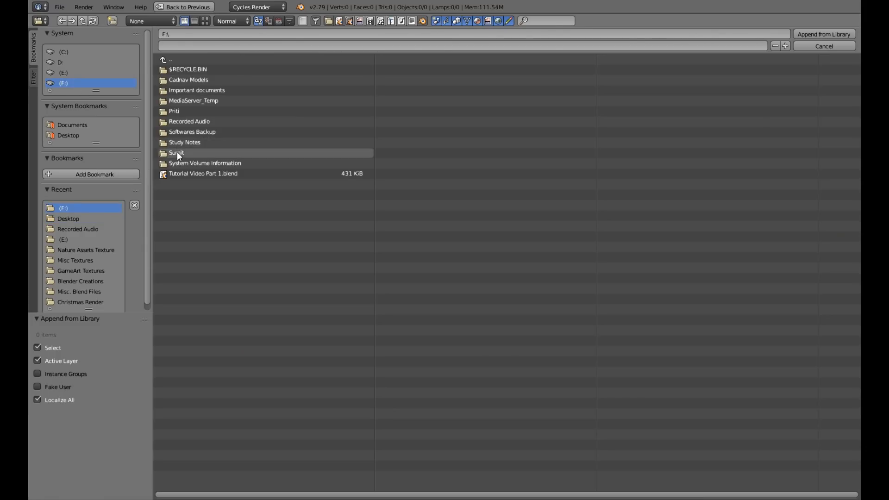
left_click(177, 153)
left_click(187, 71)
left_click(185, 81)
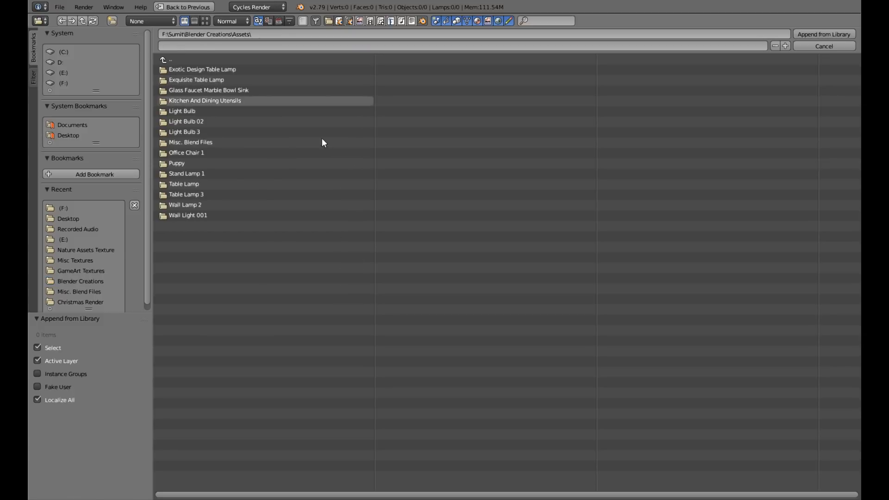
left_click(189, 174)
left_click(201, 70)
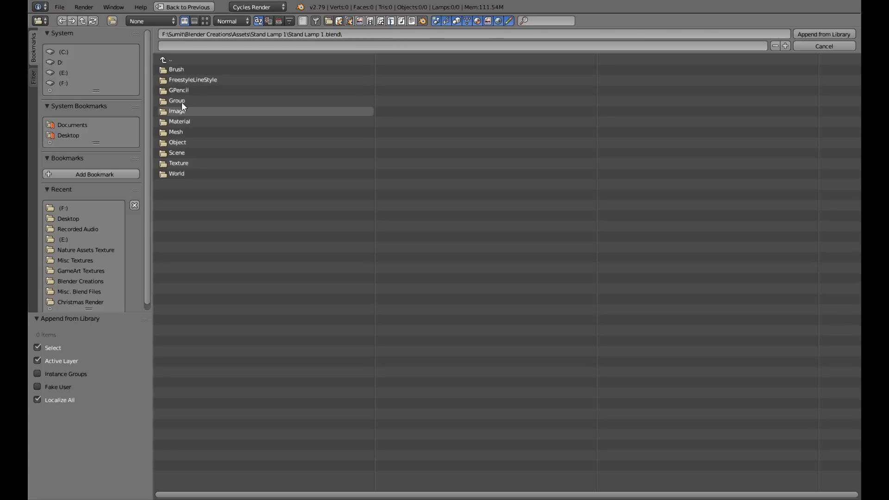
left_click(178, 101)
left_click(198, 69)
left_click(822, 37)
Delete both light bulbs from inside the stand lamp's two shades.
scroll(430, 229, "up", 5)
middle_click_drag(430, 229, 452, 327)
scroll(452, 270, "up", 5)
scroll(429, 245, "down", 3)
scroll(366, 220, "up", 4)
scroll(376, 228, "up", 4)
middle_click_drag(374, 224, 477, 319, "shift")
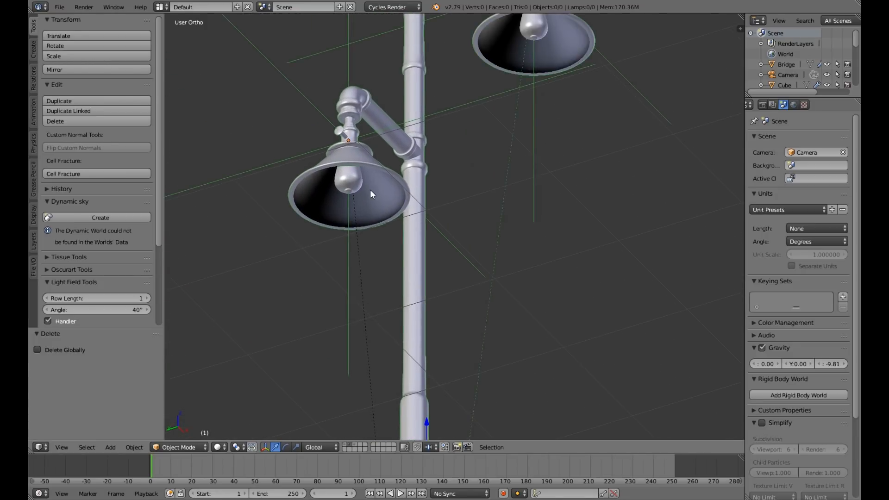
middle_click_drag(370, 189, 524, 62)
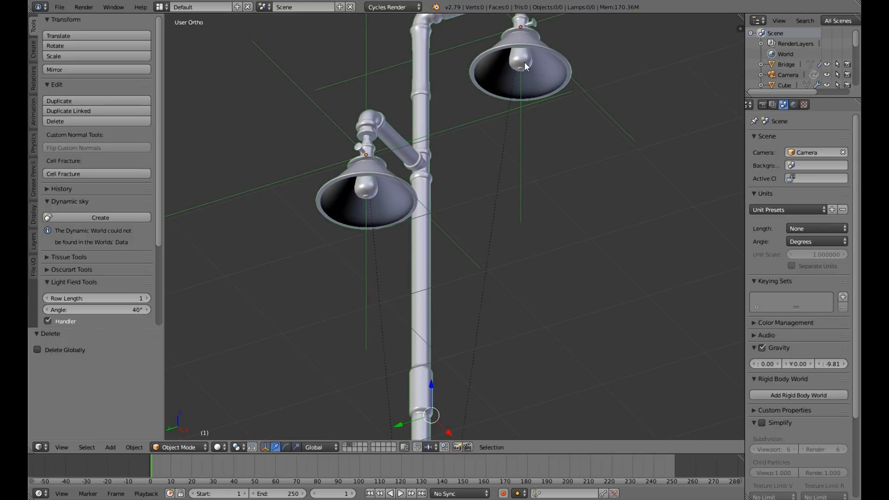
right_click(524, 62)
right_click(533, 182, "shift")
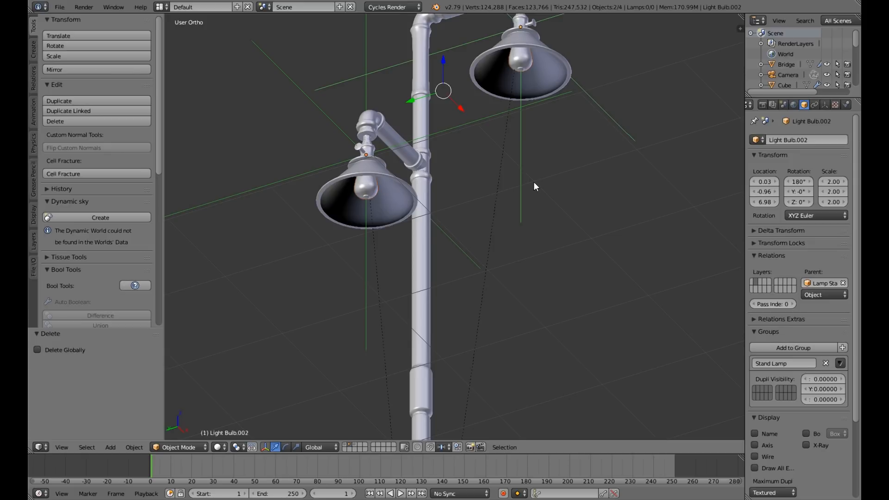
key("x")
left_click(533, 182)
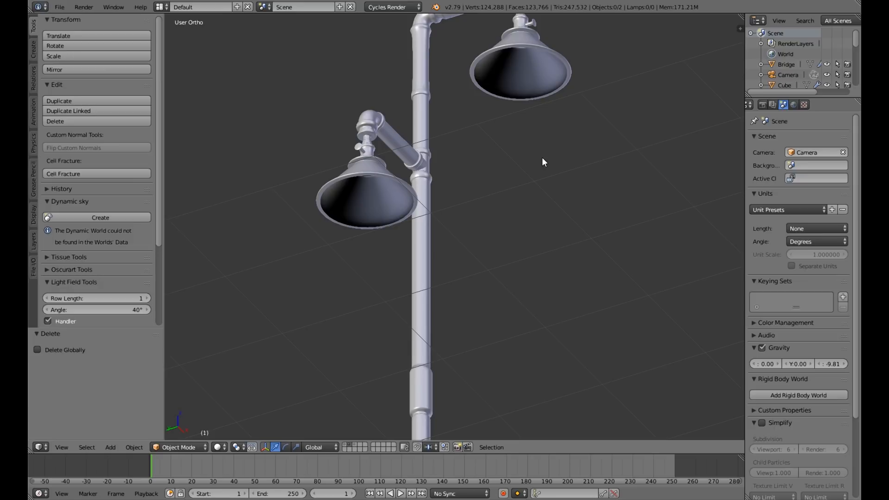
Snap the 3D cursor to the centre of the inner neck edge loop in the Lamp Stand's upper shade.
middle_click_drag(541, 156, 487, 276)
scroll(487, 278, "up", 5)
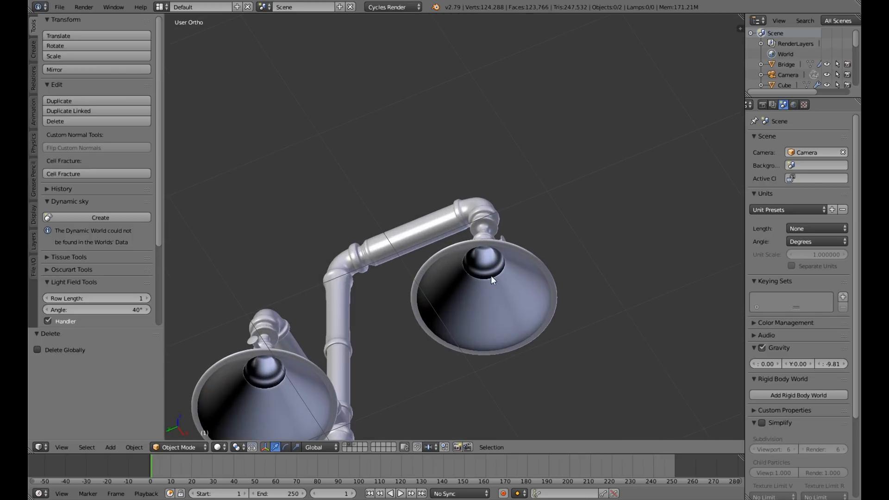
right_click(477, 212)
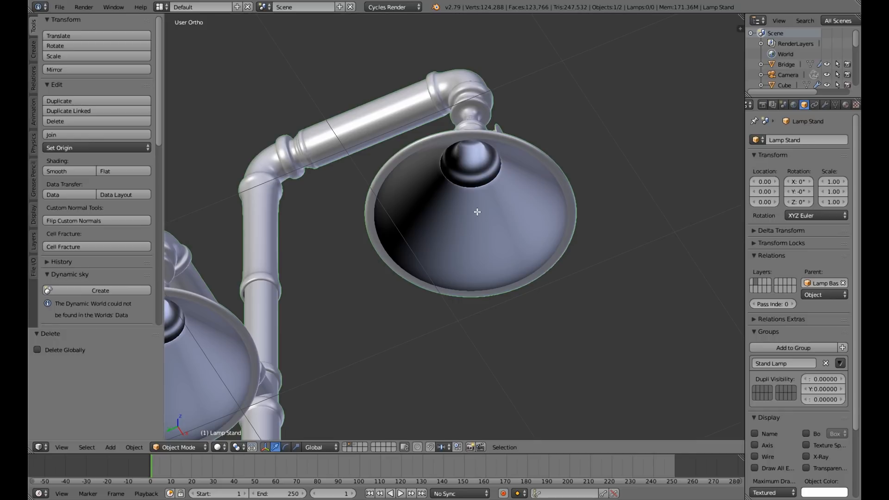
key("Tab")
scroll(476, 204, "up", 5)
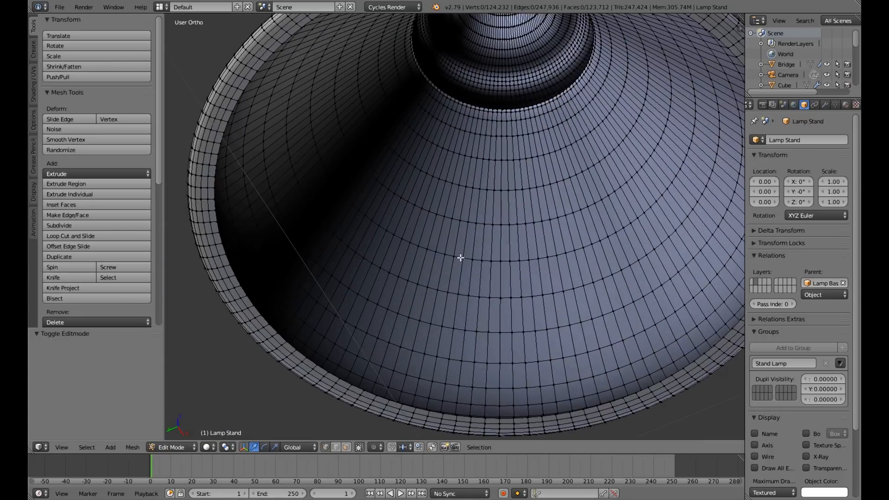
scroll(451, 215, "up", 3)
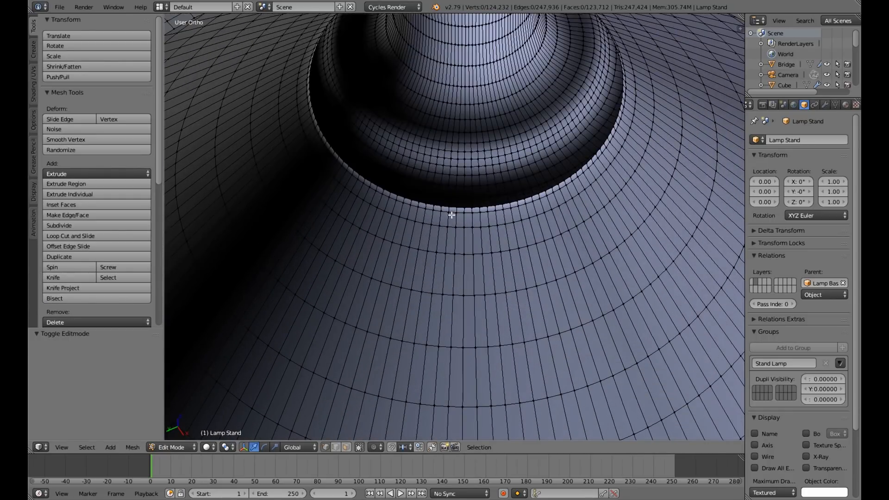
right_click(451, 215, "alt")
scroll(451, 218, "down", 5)
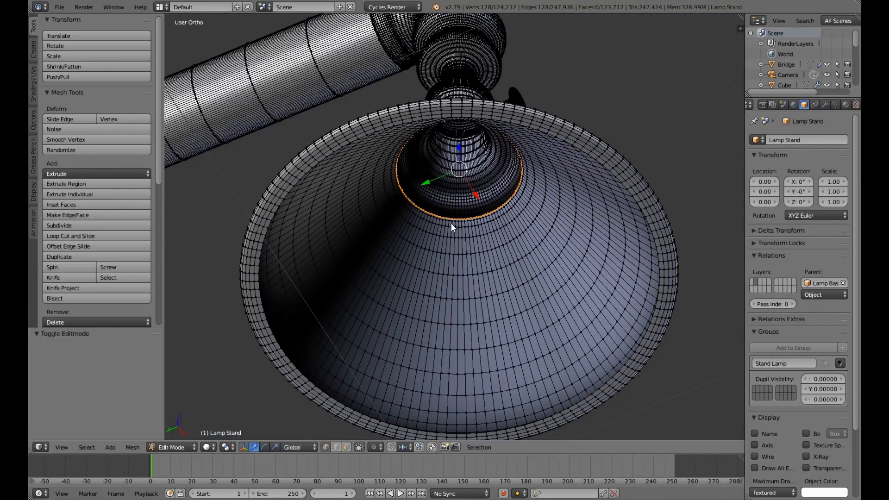
key("shift+s")
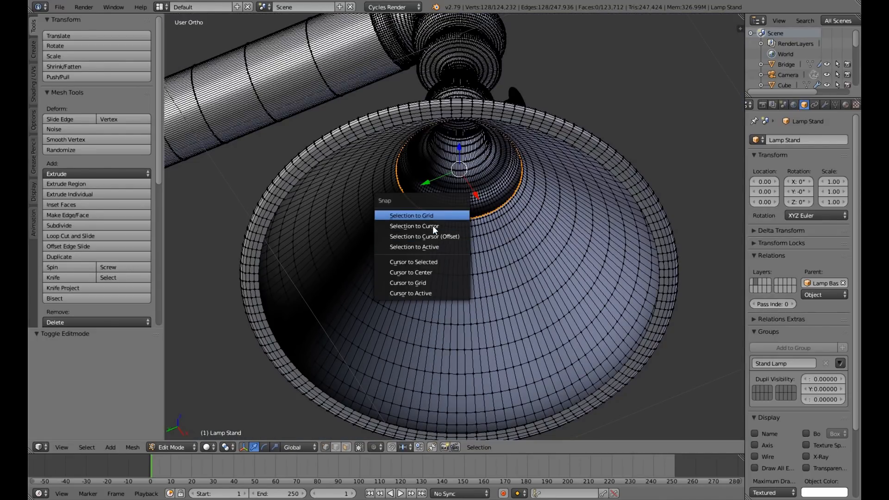
key("Return")
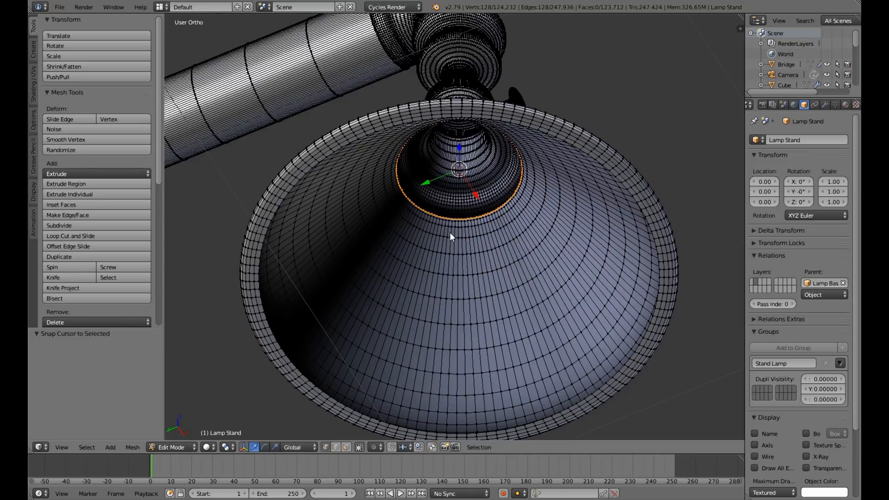
key("Tab")
Add a UV sphere at the 3D cursor inside the upper lamp shade.
scroll(450, 232, "down", 4)
middle_click_drag(450, 233, 467, 249)
scroll(394, 207, "down", 3)
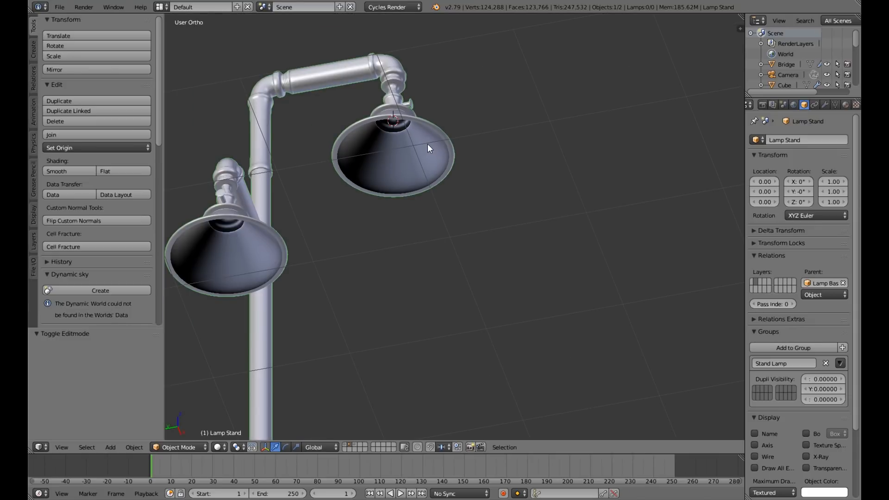
key("shift+a")
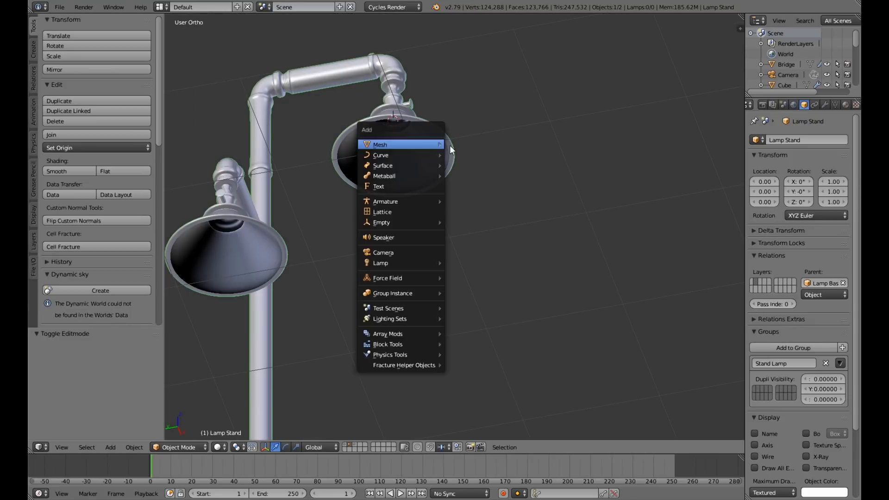
mouse_move(440, 145)
left_click(461, 178)
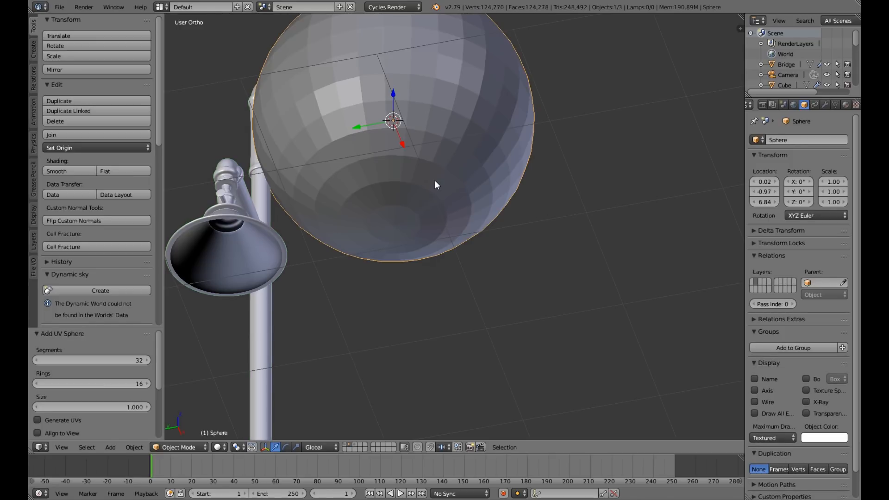
Scale the sphere uniformly down to about 0.17 in front view.
key("KP_1")
scroll(435, 180, "down", 4)
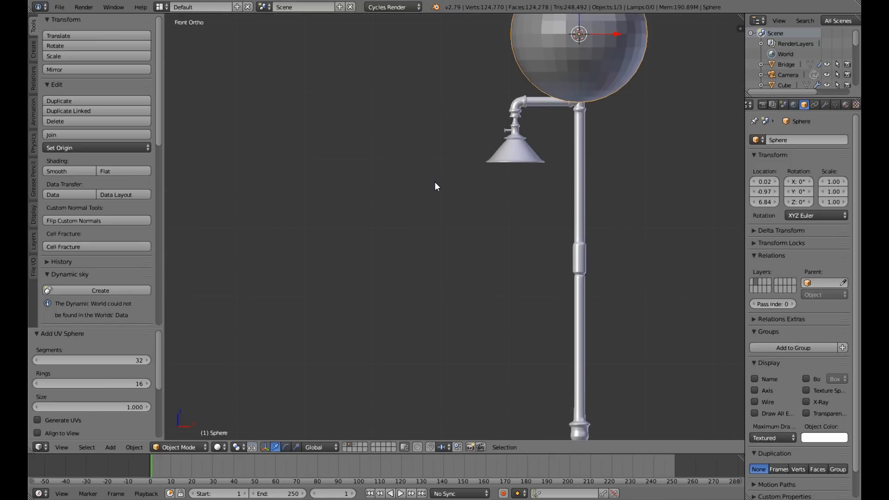
middle_click_drag(435, 182, 323, 244, "shift")
key("s")
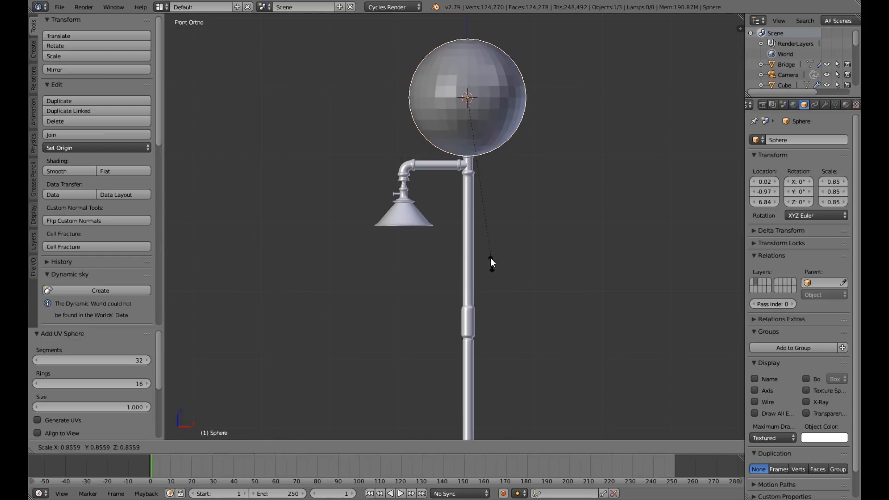
left_click(470, 132)
Lower the sphere by about 0.132 along Z into the upper lamp shade.
middle_click_drag(471, 131, 493, 327)
key("KP_1")
scroll(524, 157, "up", 4)
scroll(452, 85, "up", 1)
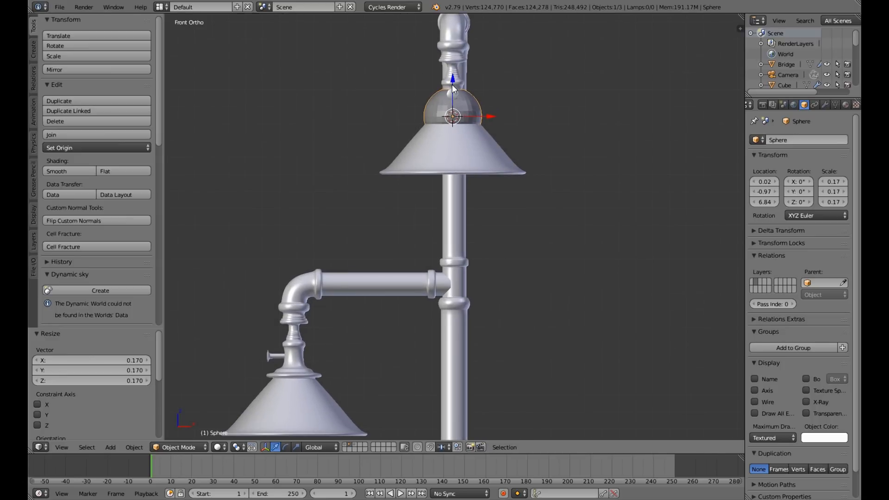
left_click_drag(453, 89, 452, 111)
middle_click_drag(452, 111, 433, 149)
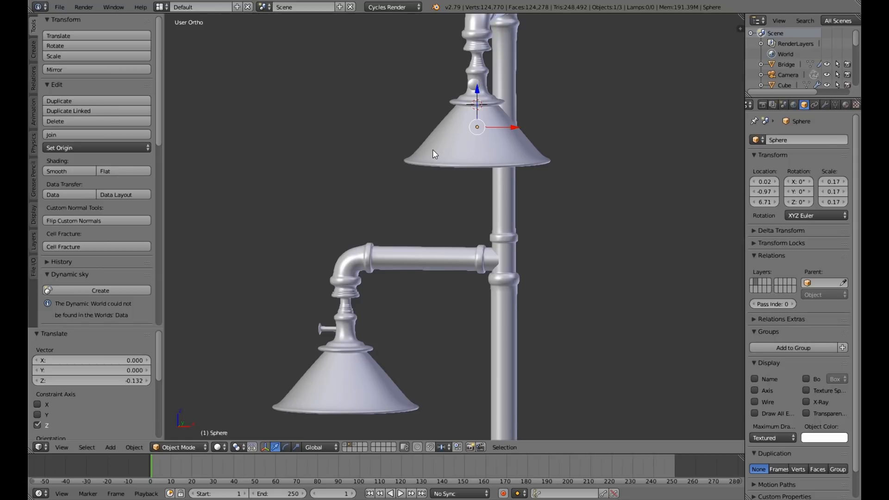
Enlarge the sphere uniformly by a factor of about 1.21.
key("KP_1")
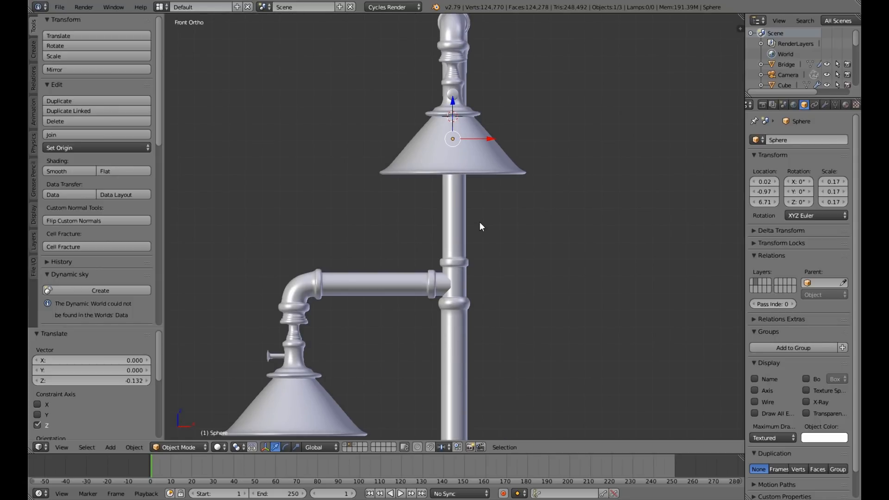
key("s")
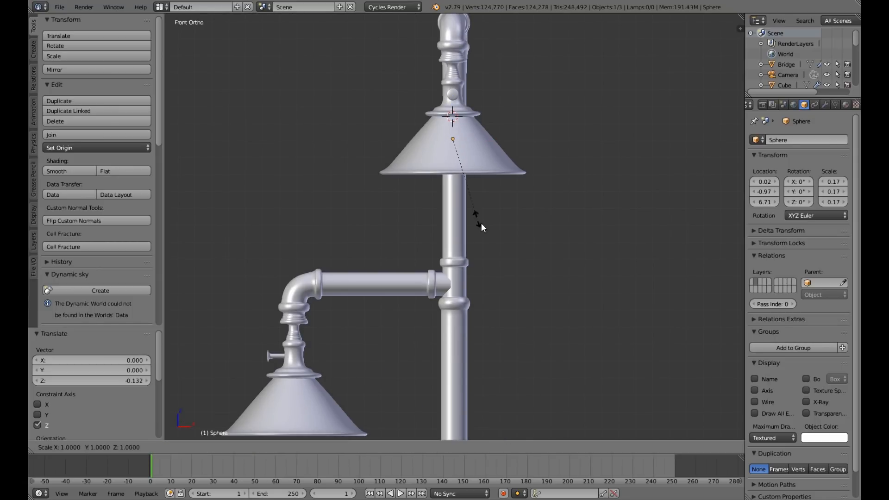
left_click(495, 232)
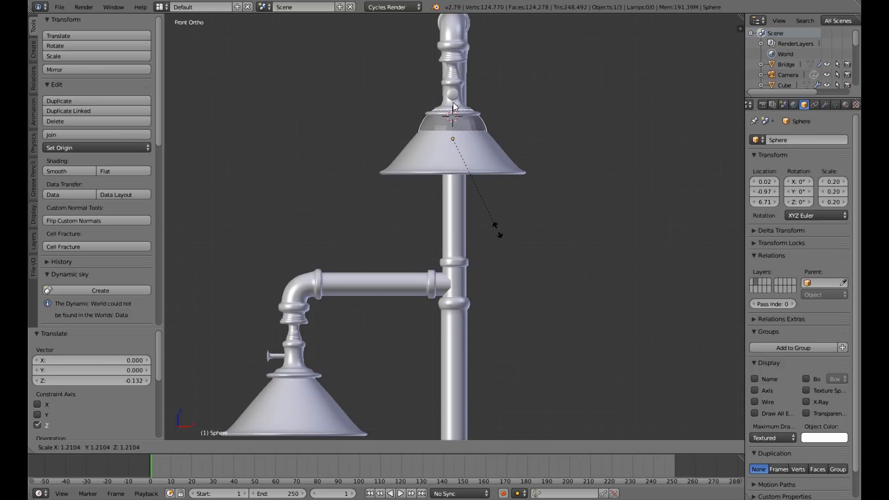
Lower the sphere by about 0.064 along Z so it protrudes slightly below the upper lamp shade.
key("g")
key("z")
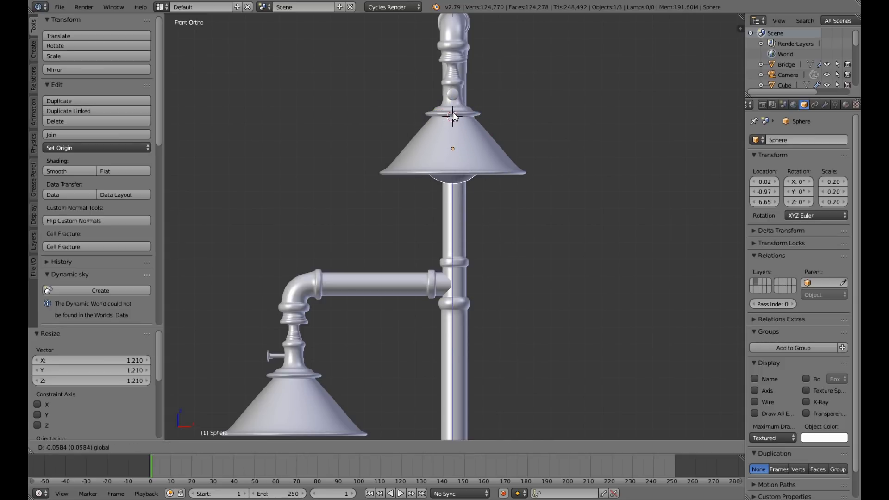
left_click(452, 113)
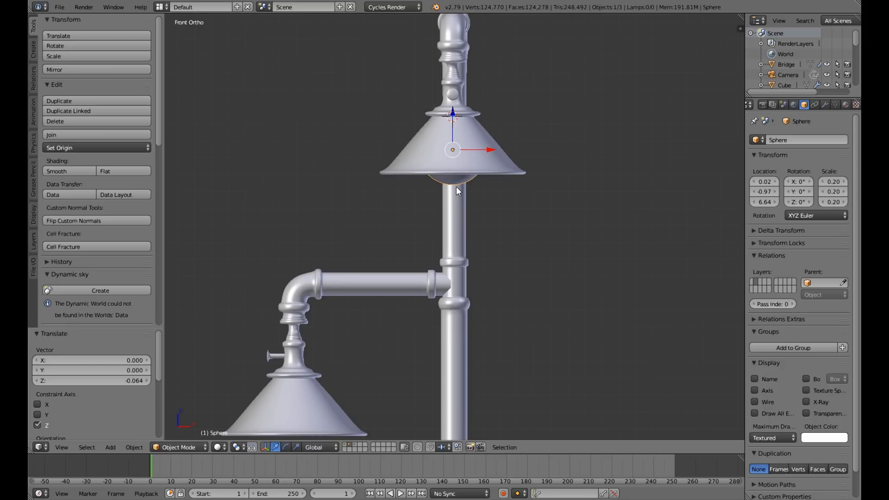
Enlarge the upper bulb sphere by a factor of about 1.098 and lower it about 0.009 along Z.
key("s")
left_click(453, 119)
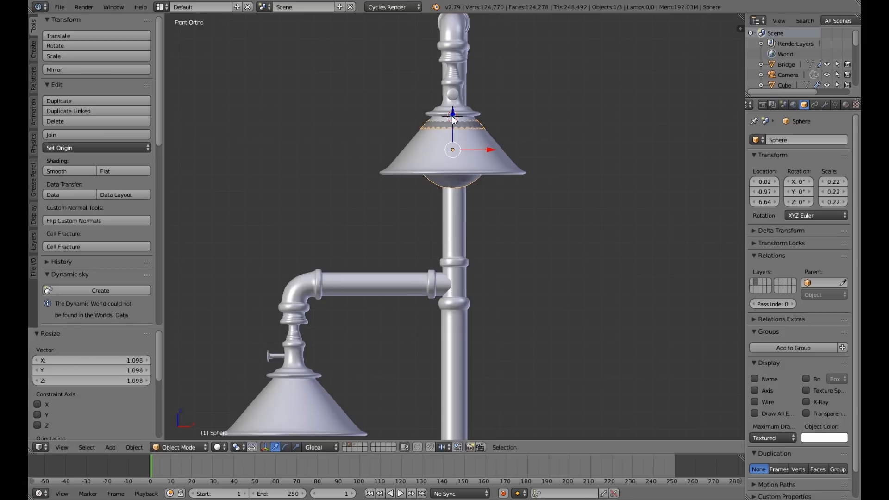
key("g")
key("z")
left_click(417, 231)
middle_click_drag(416, 232, 409, 266)
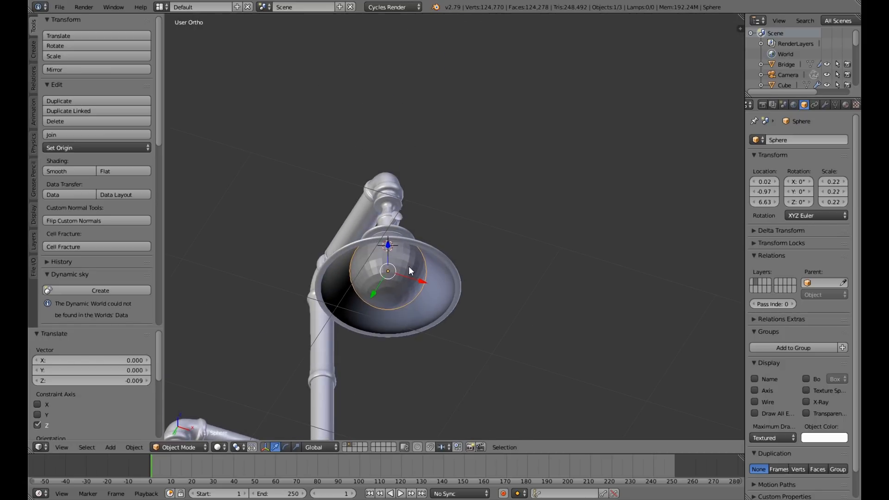
scroll(408, 266, "down", 4)
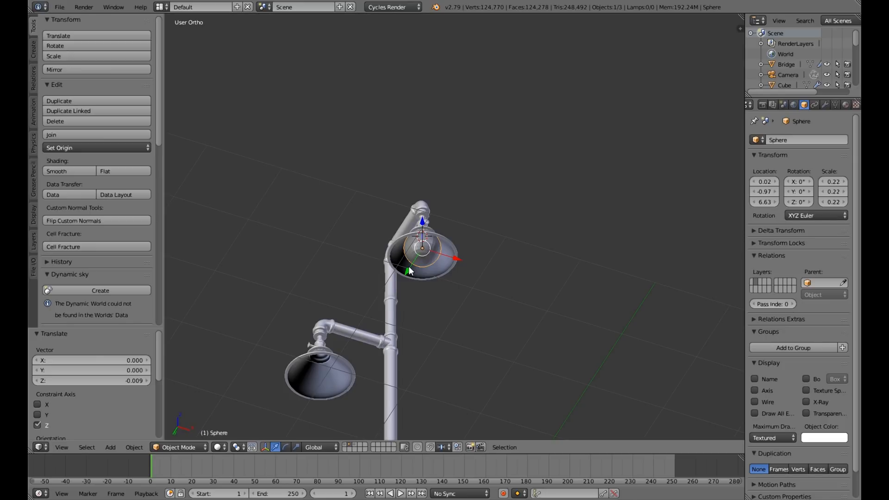
Duplicate the bulb sphere in place, in front view.
key("KP_1")
key("shift+d")
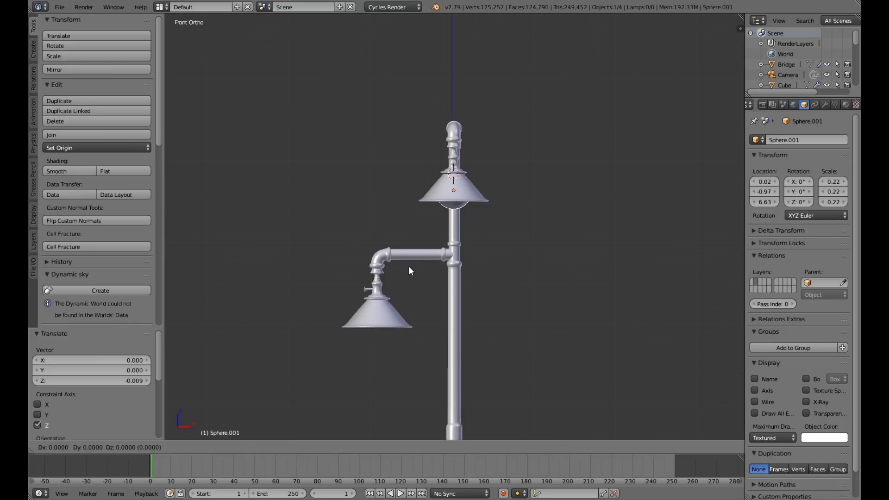
right_click(408, 265)
key("g")
key("x")
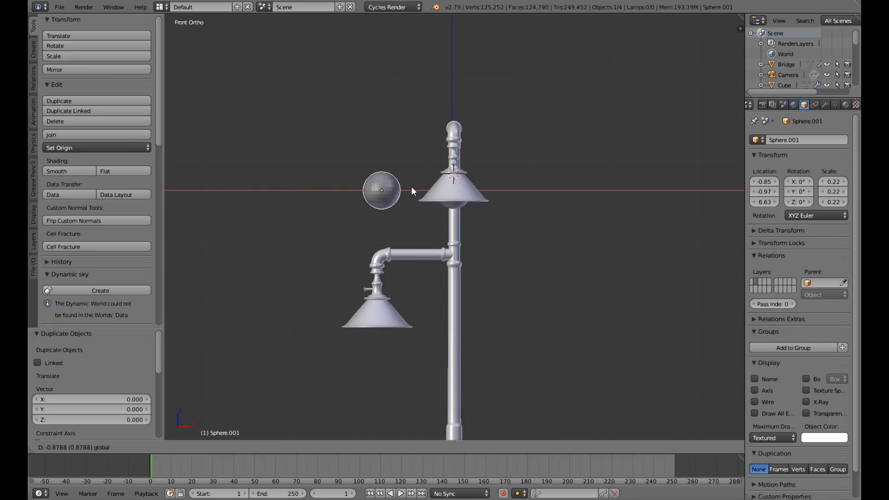
right_click(442, 265)
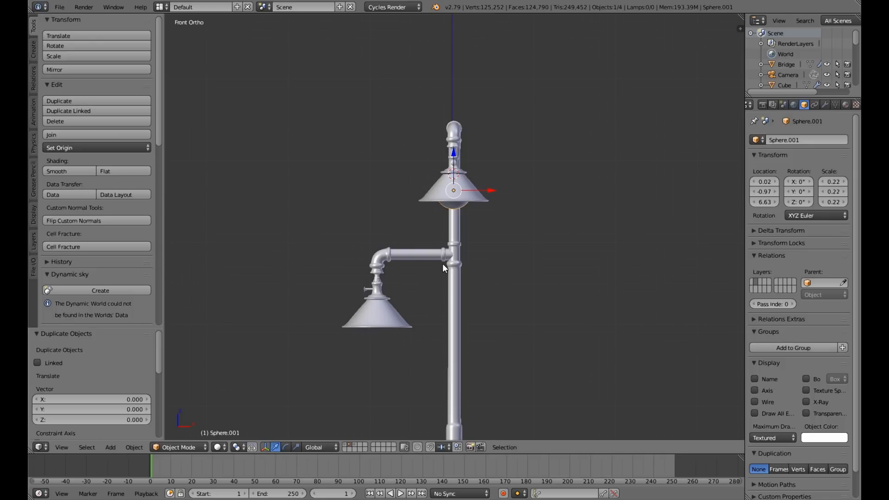
In the lamp stand's mesh, select the edge loop around the inner neck of the lower lamp shade.
middle_click_drag(442, 263, 385, 352)
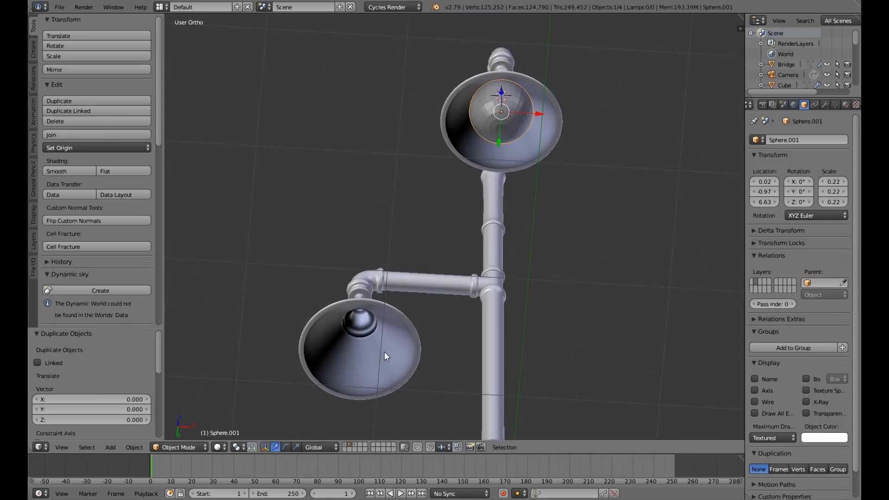
scroll(384, 353, "up", 2)
right_click(384, 352)
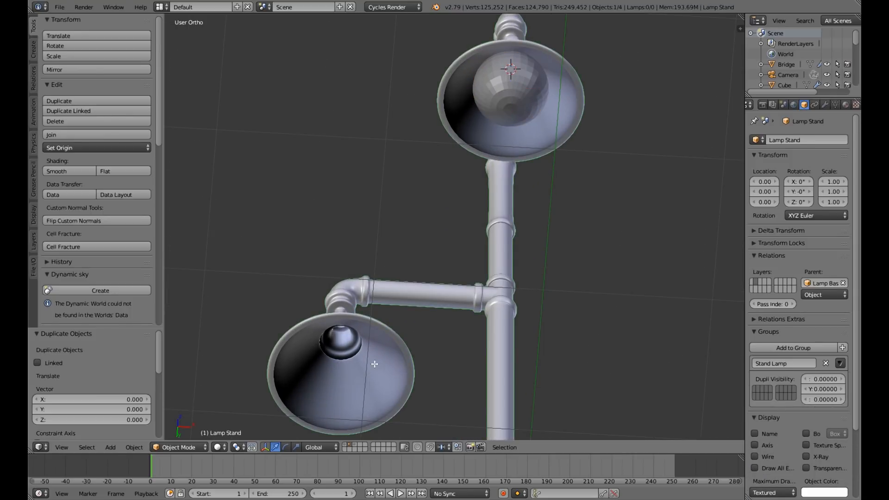
key("Tab")
middle_click_drag(374, 364, 387, 307, "shift")
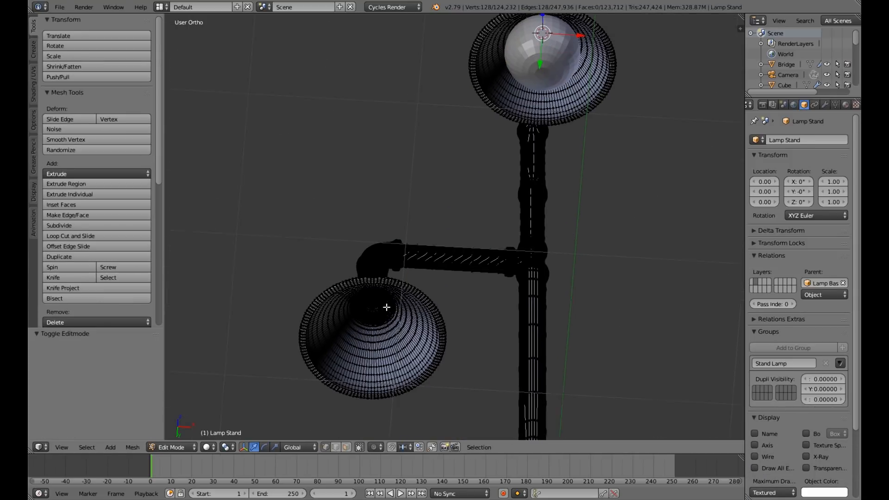
scroll(430, 279, "up", 5)
middle_click_drag(431, 279, 361, 319)
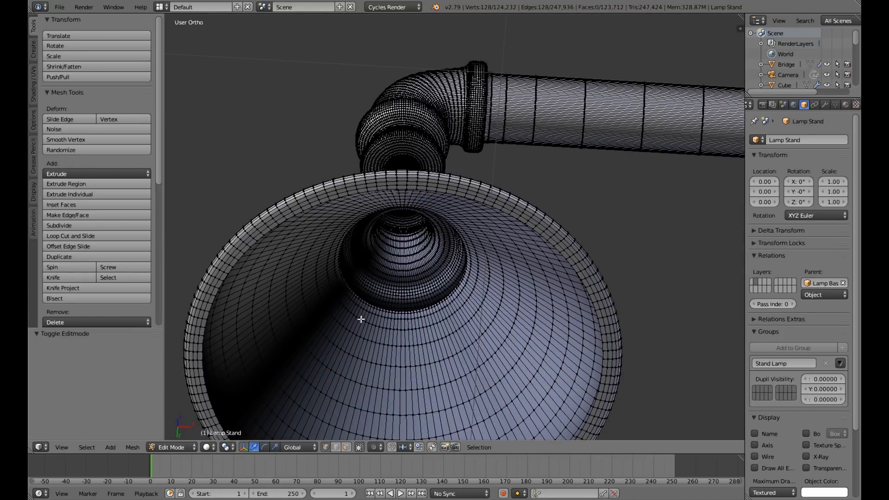
key("a")
scroll(383, 285, "up", 4)
middle_click_drag(383, 286, 358, 383)
key("ctrl+z")
scroll(358, 383, "down", 5)
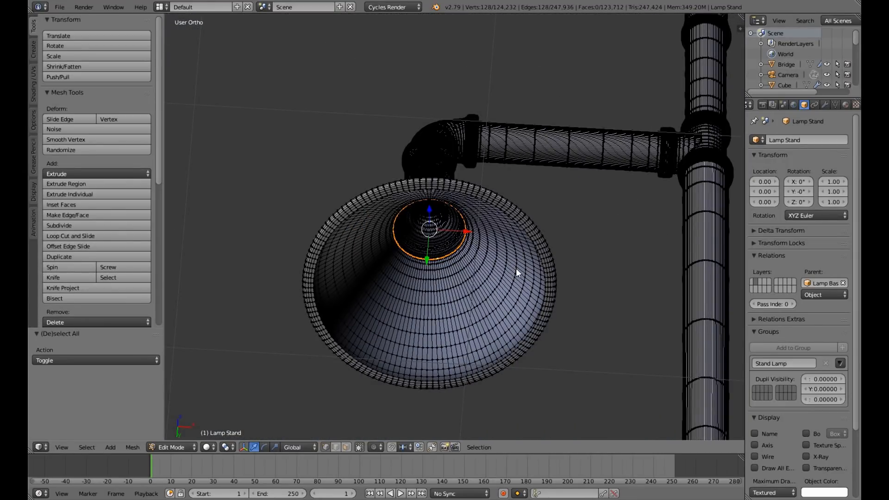
Snap the 3D cursor to the selected neck loop and return to Object Mode.
key("shift+s")
left_click(516, 268)
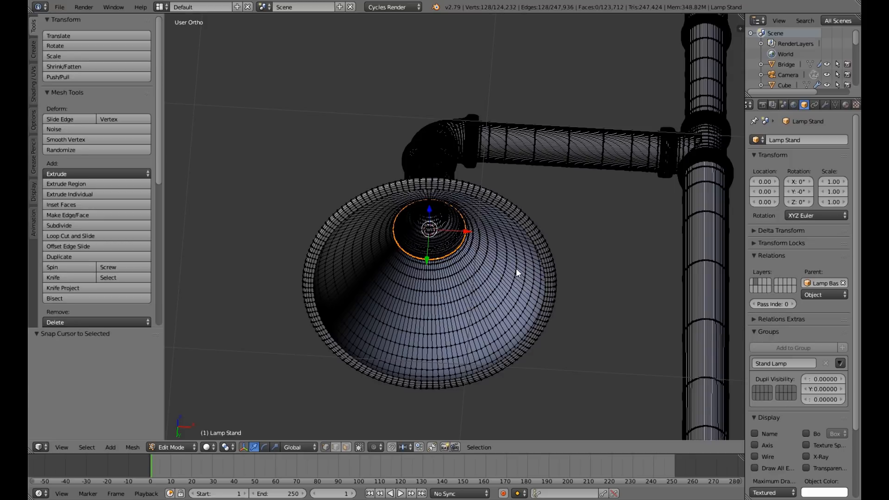
key("Tab")
Select the duplicate sphere in the upper shade and snap it to the 3D cursor at the lower shade.
scroll(516, 268, "down", 5)
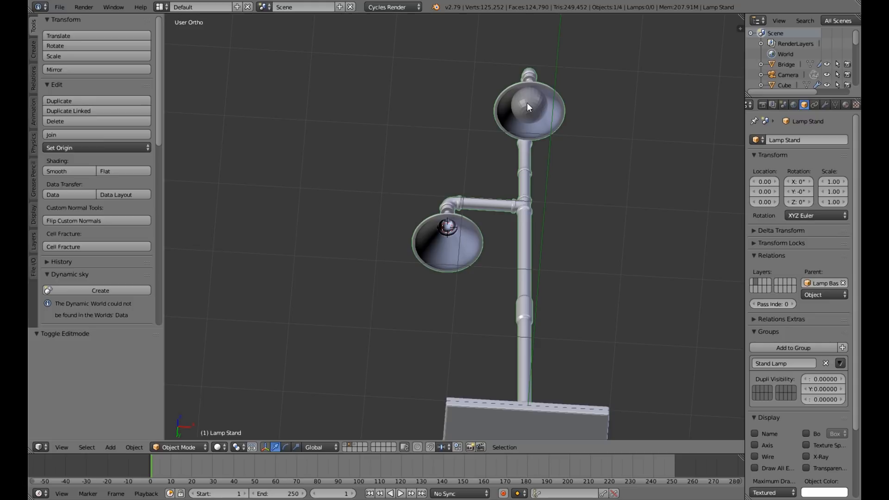
right_click(528, 104)
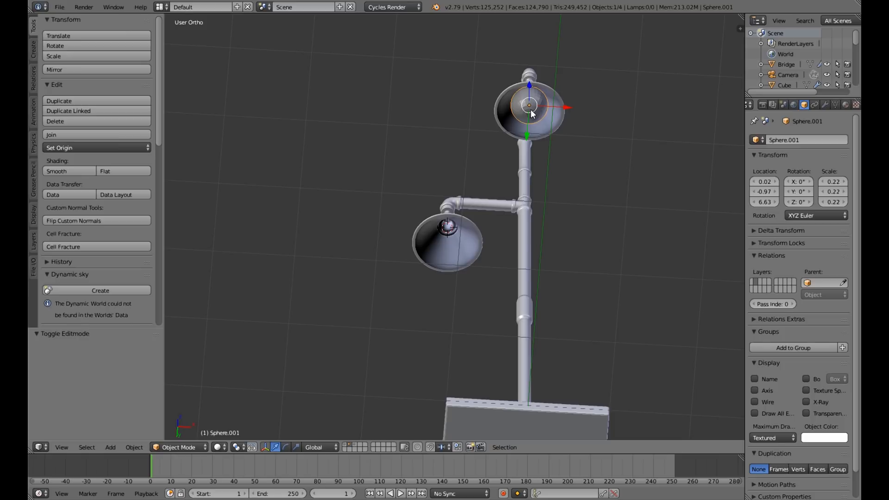
key("shift+s")
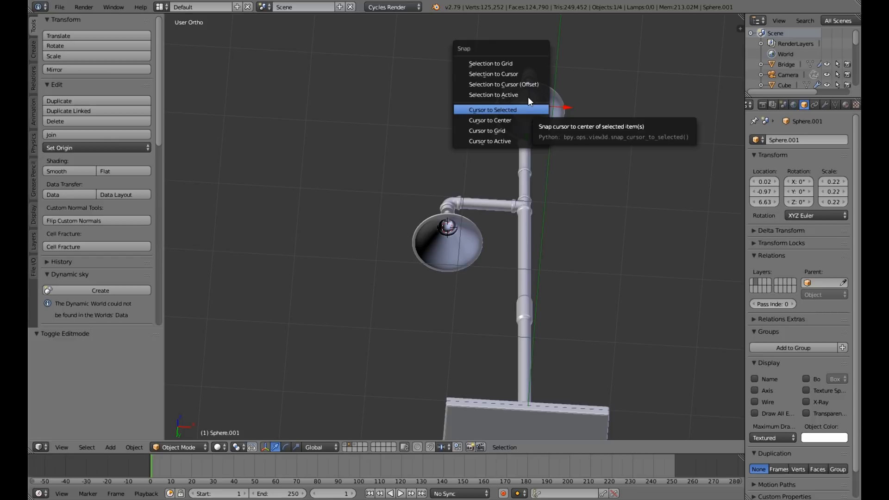
left_click(523, 74)
Lower the duplicate sphere by about 0.217 along Z into the lower lamp shade in front view.
key("KP_1")
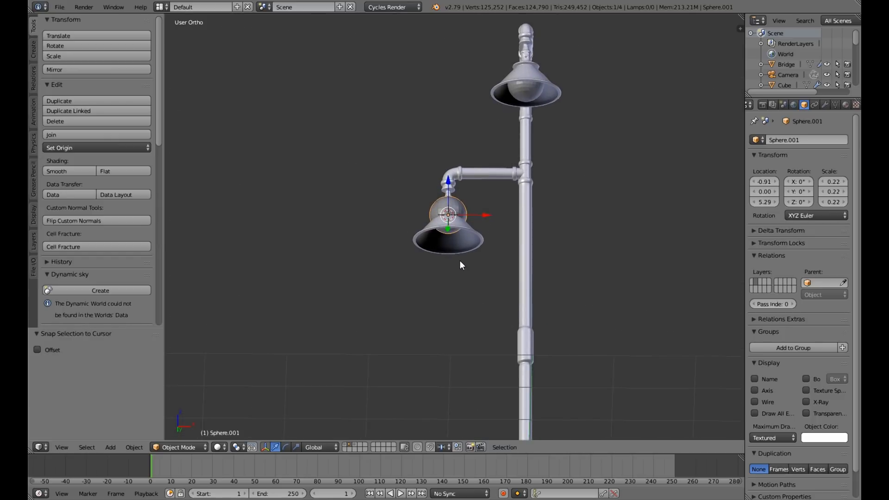
scroll(444, 156, "up", 3)
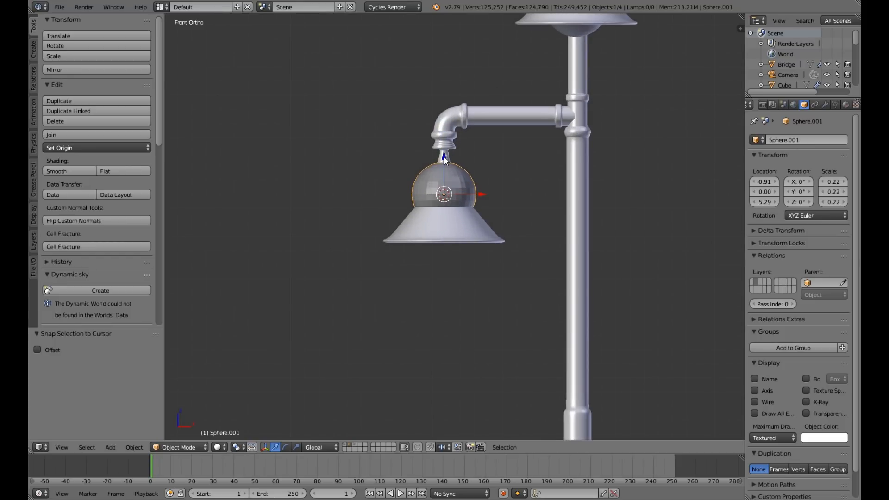
left_click_drag(443, 156, 445, 185)
middle_click_drag(390, 288, 480, 304)
scroll(480, 304, "down", 6)
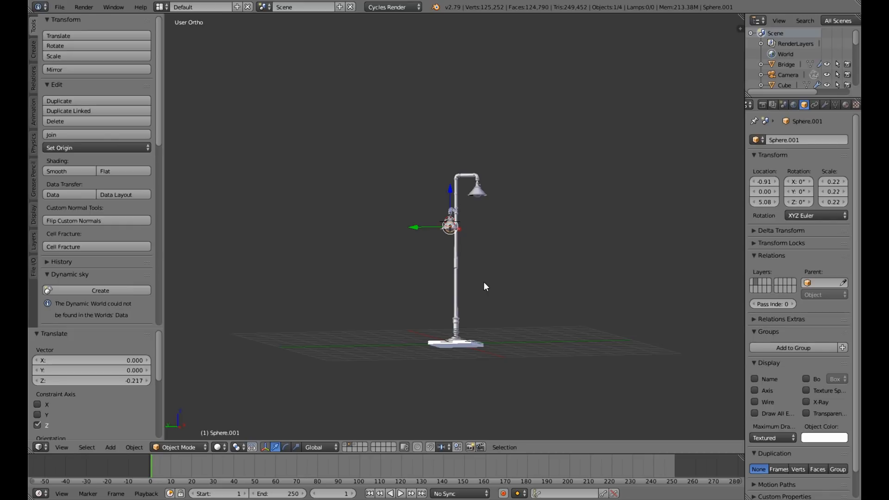
Select all objects of the lamp, including both bulb spheres, and check the bulbs' fit in the shades.
key("a")
key("a")
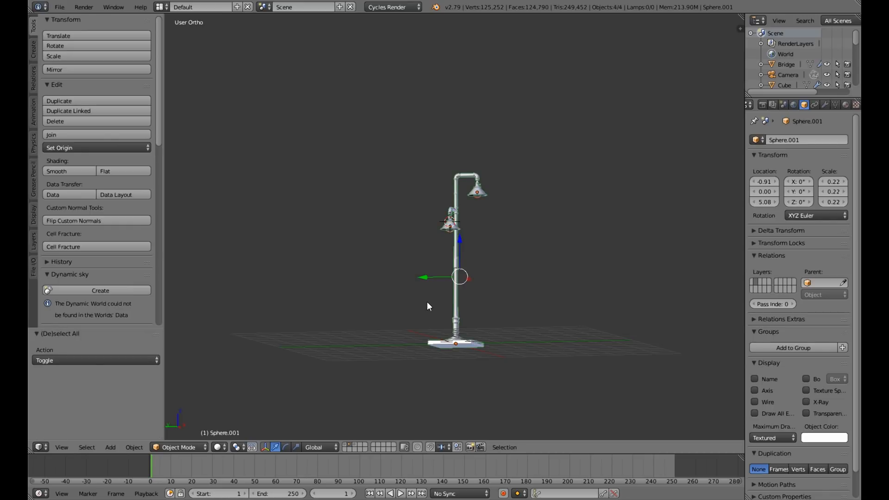
middle_click_drag(427, 301, 459, 307)
scroll(460, 307, "up", 5)
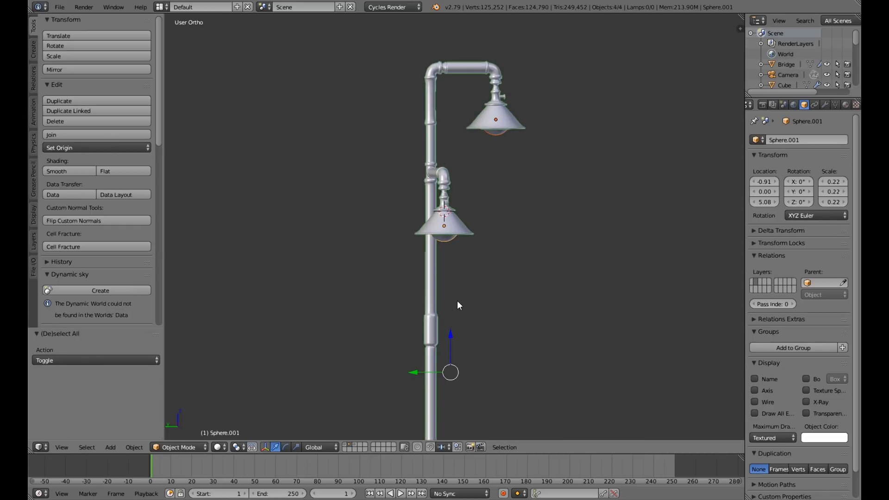
scroll(456, 301, "down", 6)
key("a")
scroll(468, 271, "up", 4)
key("a")
scroll(470, 271, "down", 5)
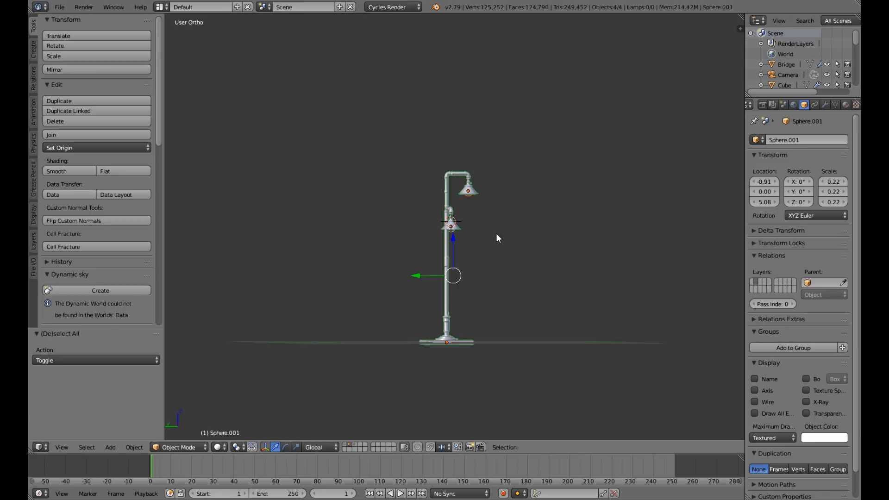
scroll(454, 284, "up", 5)
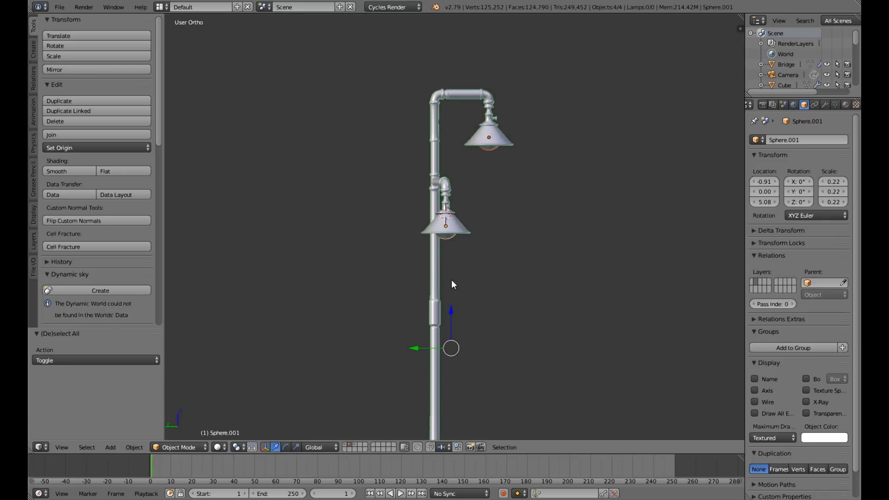
scroll(451, 281, "down", 6)
middle_click_drag(466, 288, 458, 313)
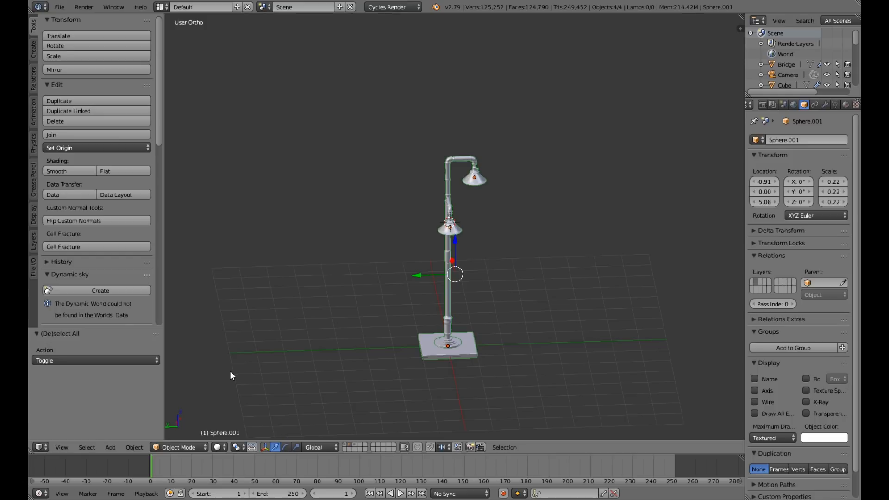
Put the selected lamp objects into a new group named Lamp.
key("ctrl+g")
left_click(94, 359)
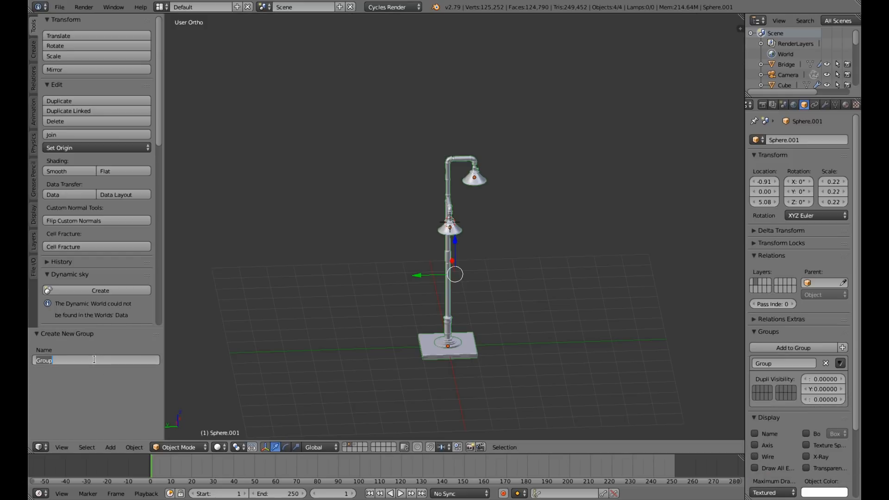
type("Lamp")
key("Return")
Move the lamp objects to the first layer and display that layer's scene.
scroll(577, 351, "down", 4)
middle_click_drag(577, 351, 598, 330)
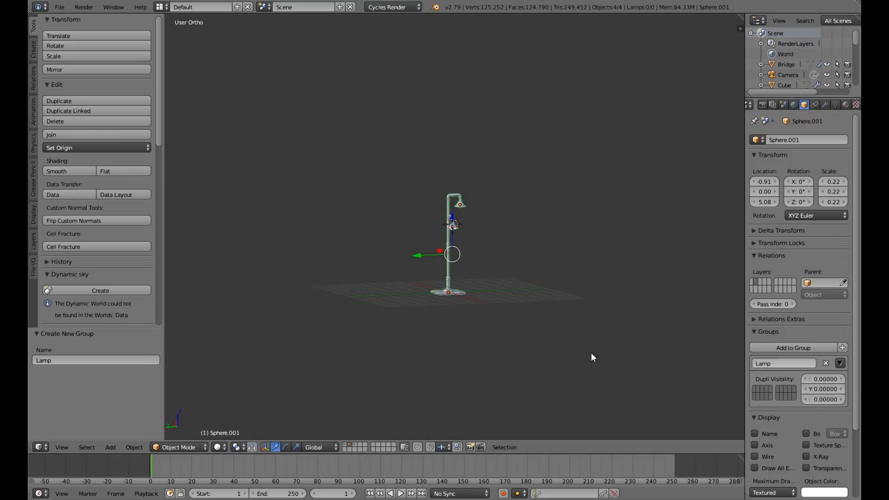
key("m")
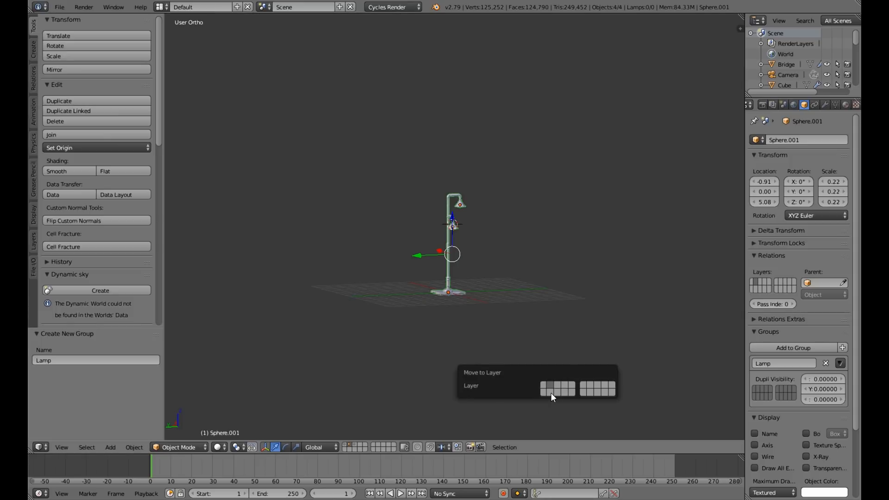
left_click(545, 385)
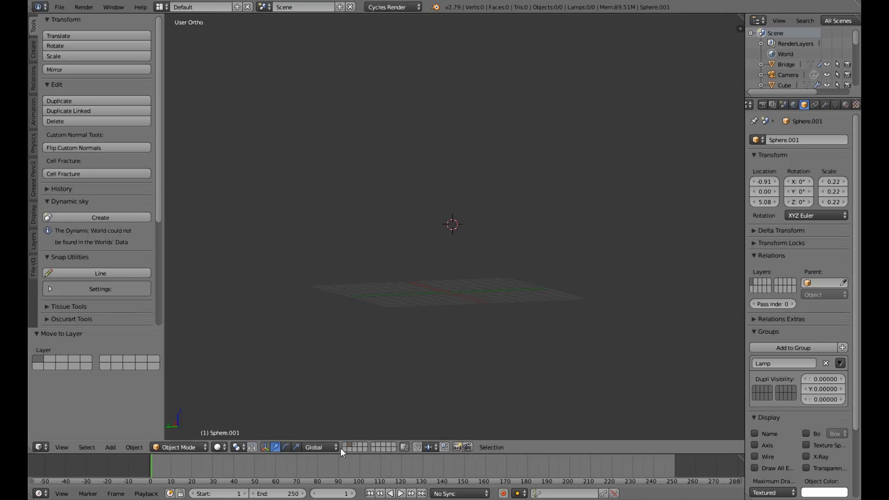
key("1")
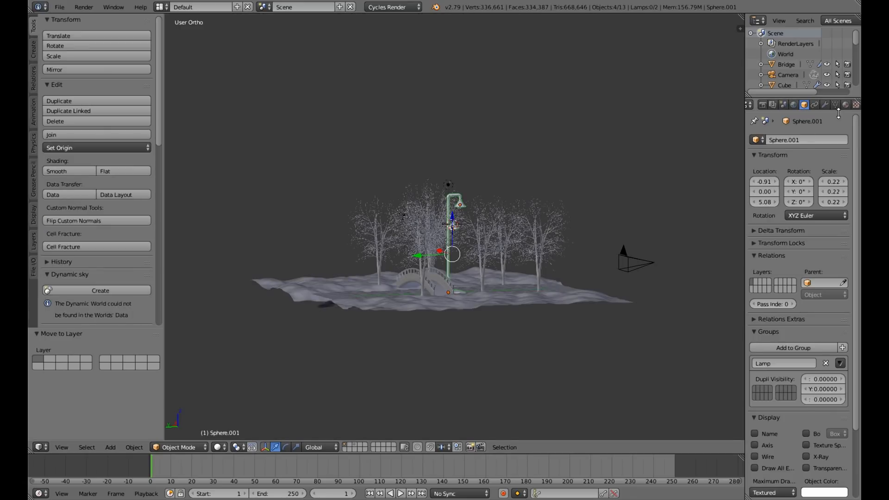
Select the displaced ground plane and hide its Trees particle system in the viewport to clear the view of the bridge and lamp.
middle_click_drag(473, 307, 714, 250)
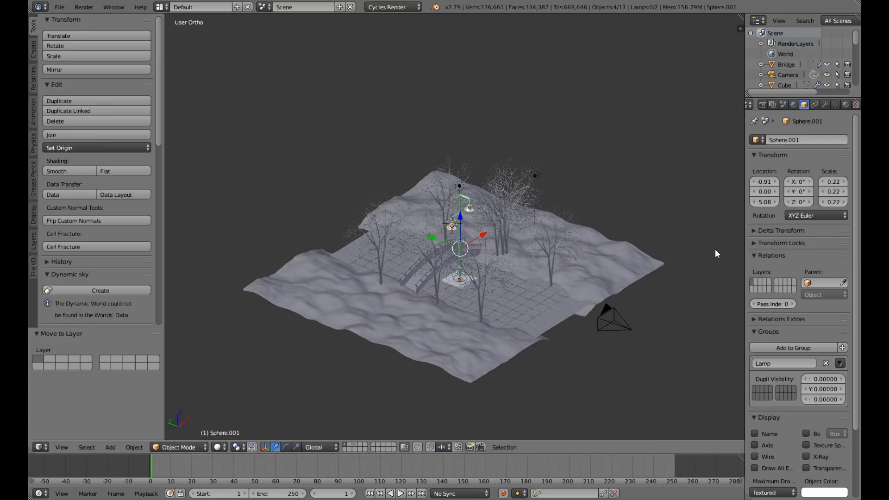
right_click(718, 246)
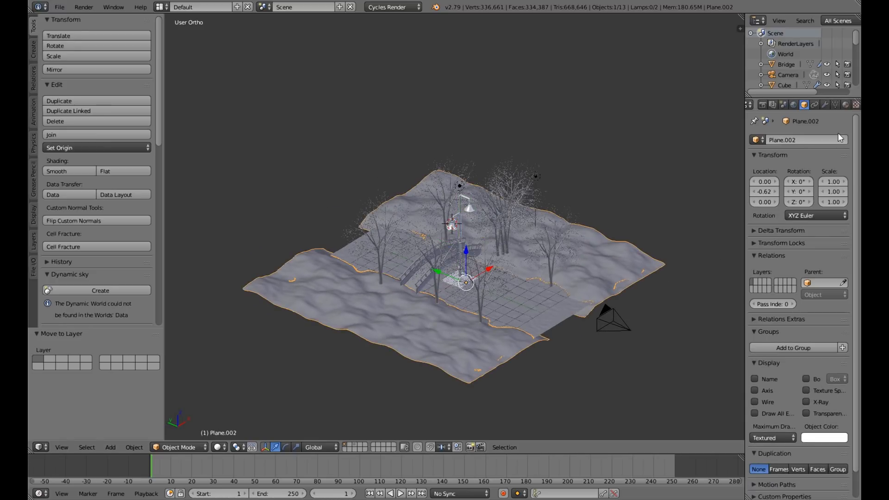
scroll(840, 104, "down", 2)
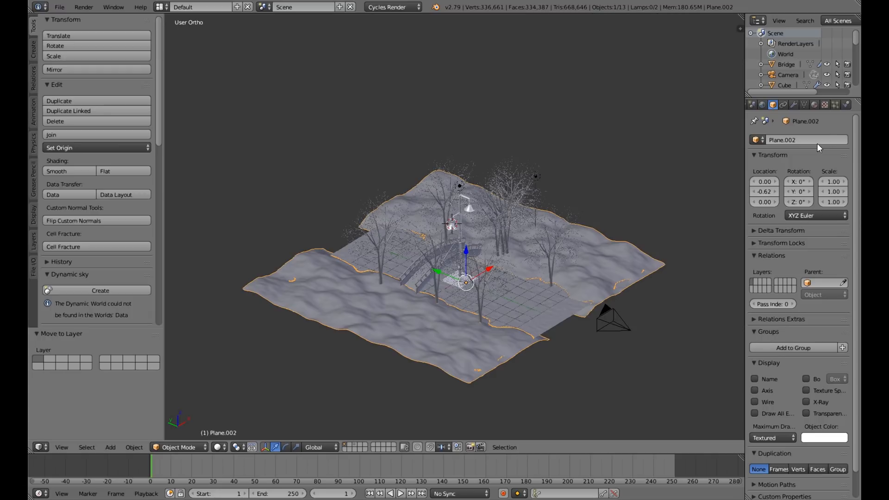
left_click(833, 106)
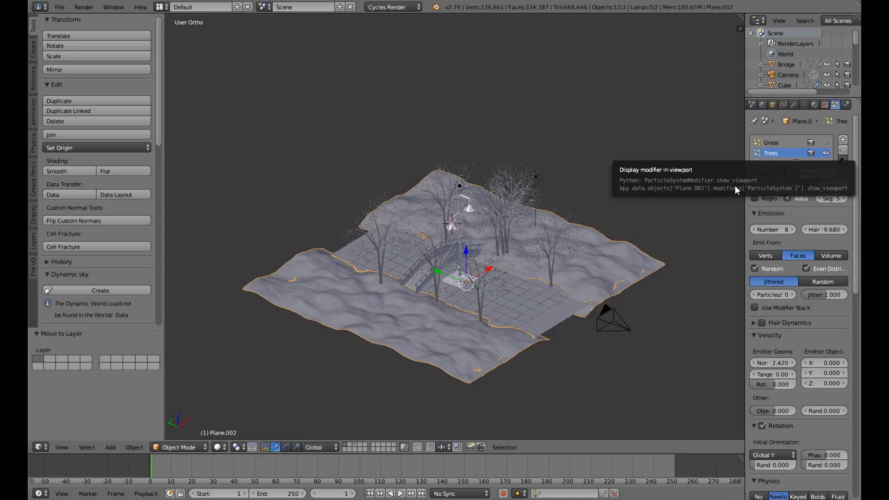
left_click(826, 153)
scroll(643, 218, "up", 5)
scroll(642, 217, "down", 4)
middle_click_drag(641, 218, 577, 238)
scroll(579, 348, "up", 4)
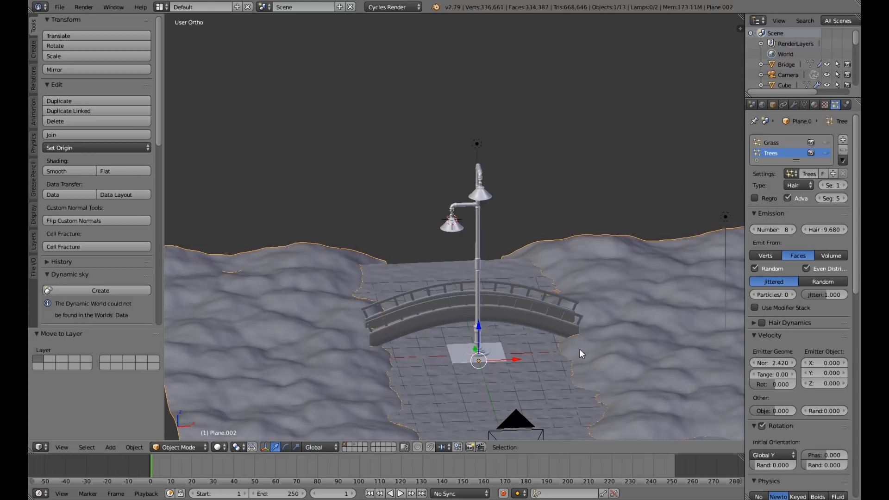
scroll(579, 349, "down", 1)
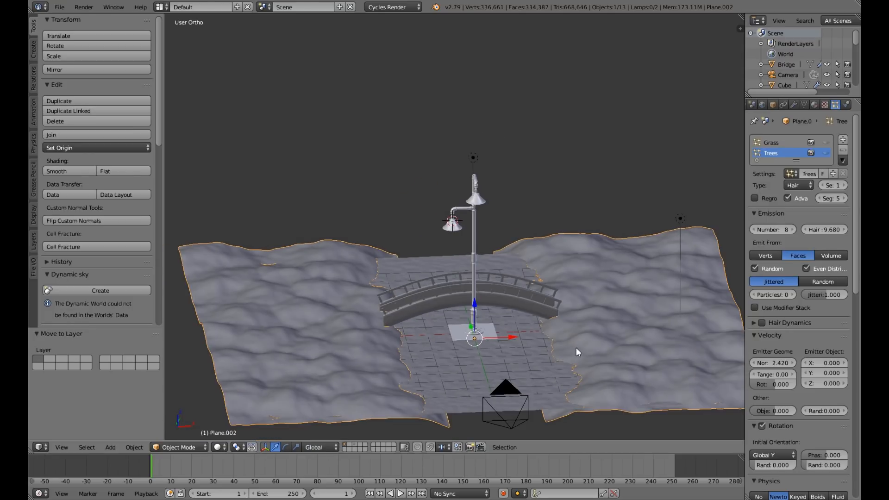
key("s")
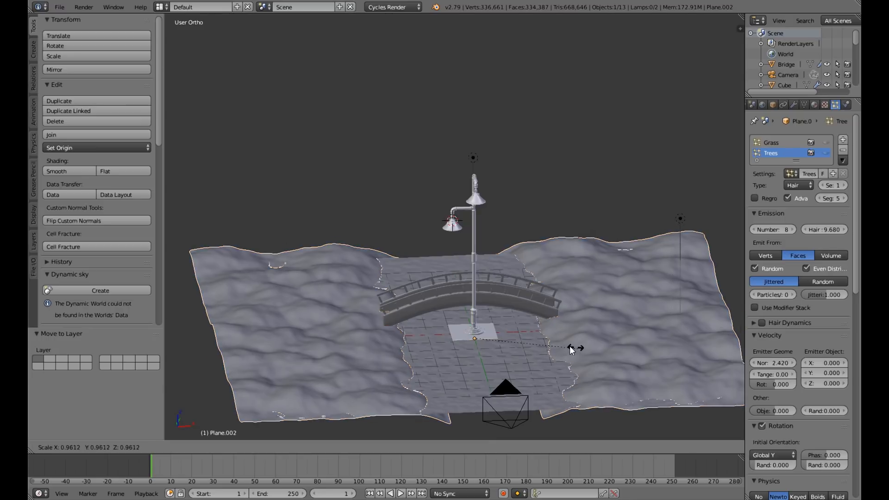
right_click(491, 335)
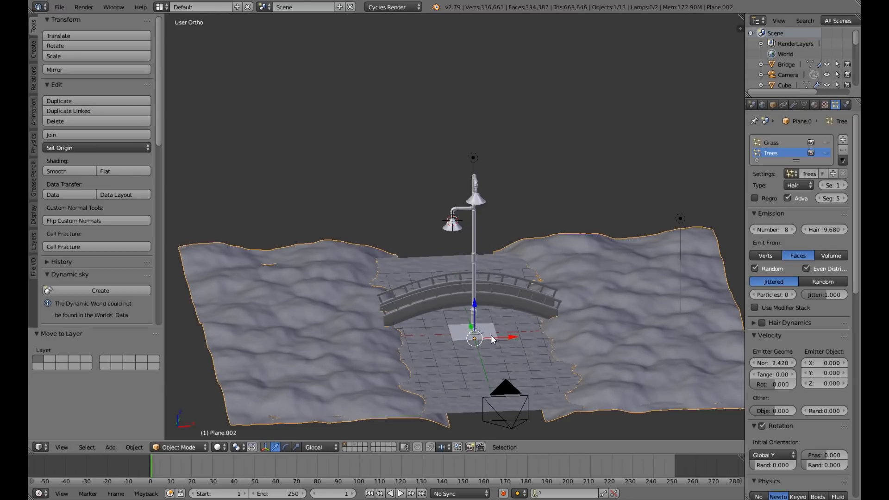
Select the lamp's base platform and all other objects belonging to its Lamp group.
right_click(491, 335)
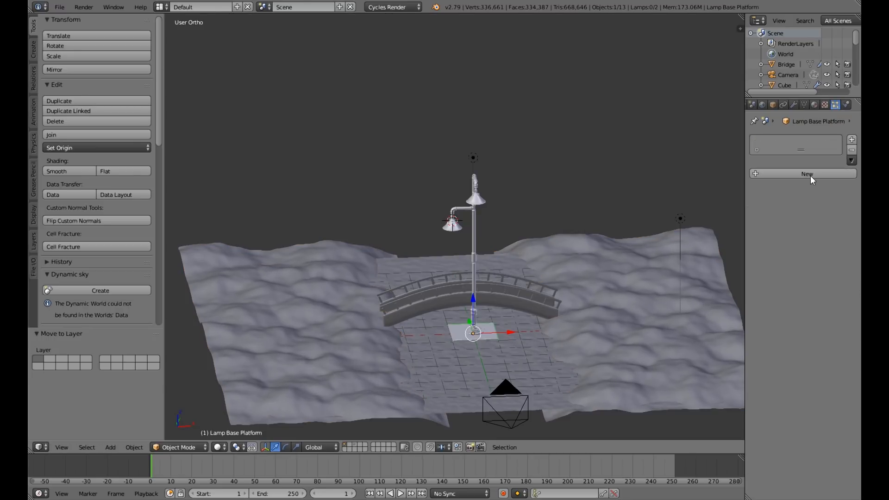
left_click(771, 106)
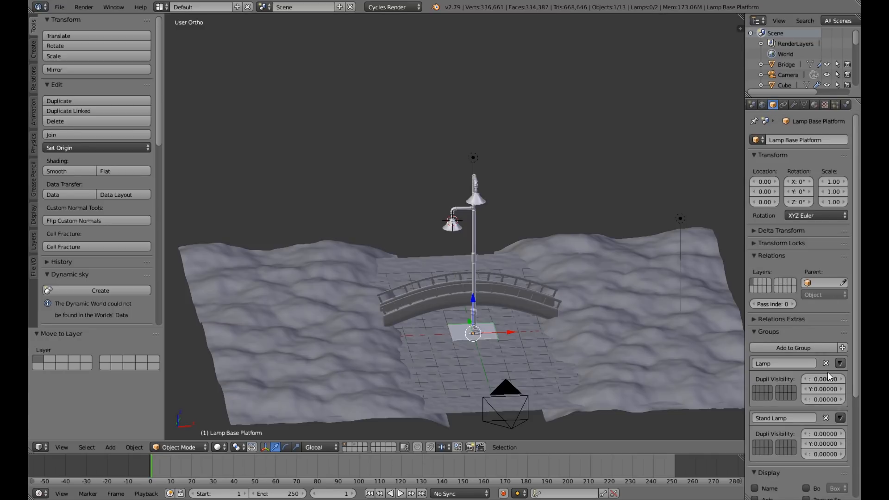
left_click(839, 363)
left_click(824, 383)
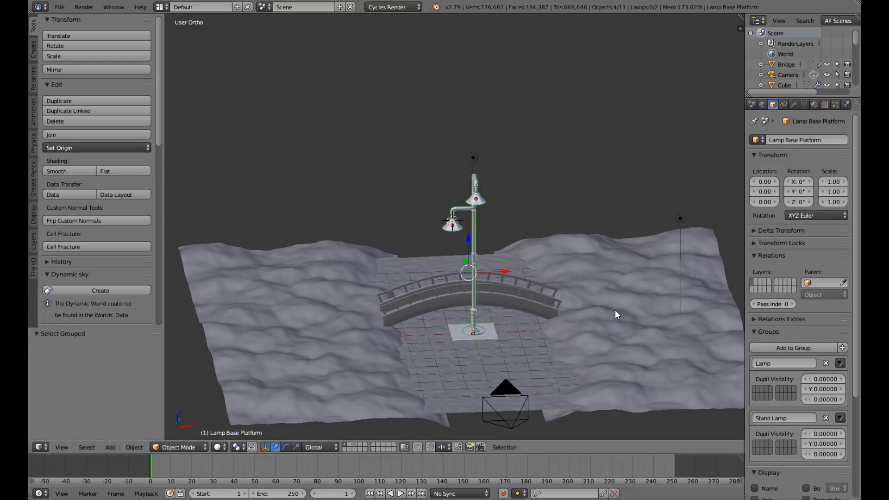
Scale the selected lamp objects down to 0.475 so the lamp suits the size of the bridge.
scroll(615, 310, "down", 2)
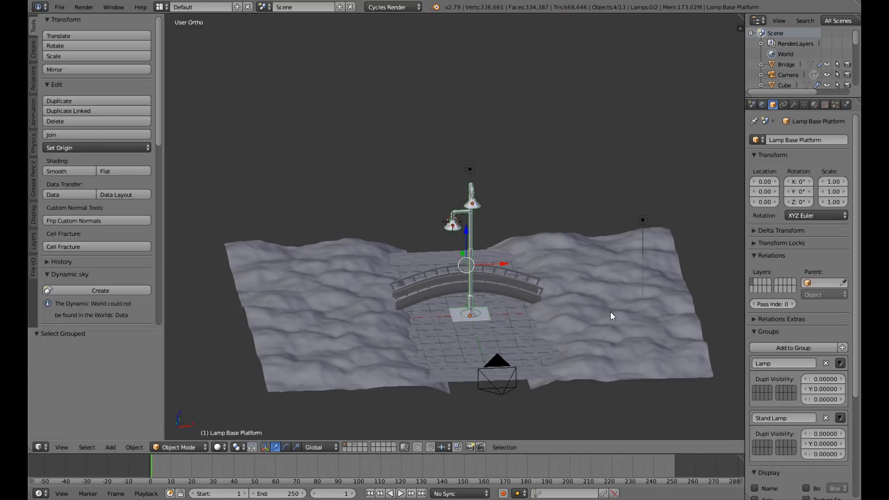
key("s")
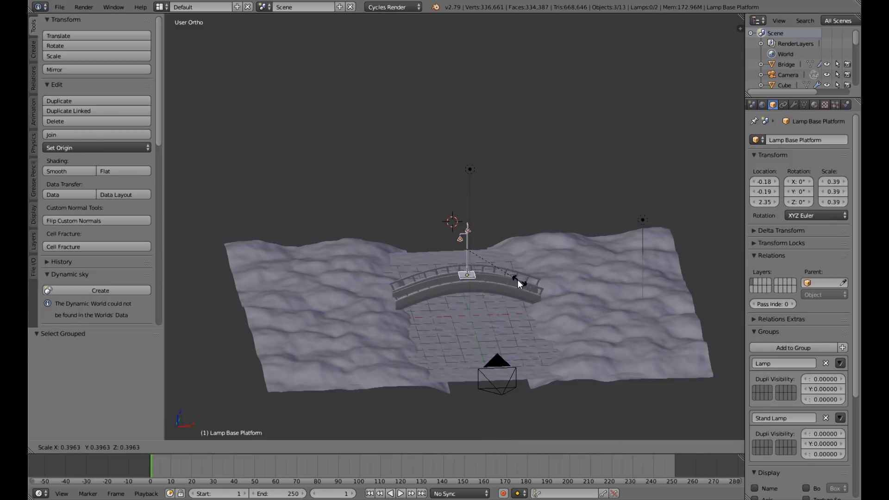
left_click(524, 290)
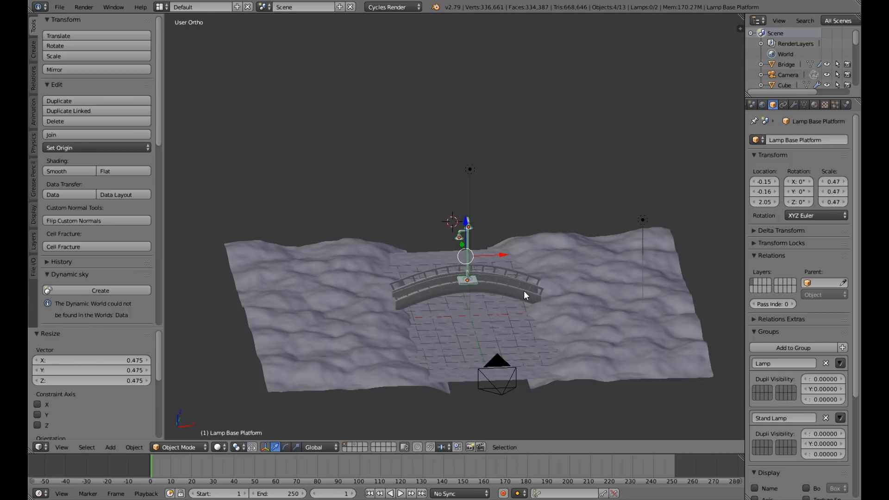
Move the lamp 4.088 units along X to the end of the bridge and lower it onto the bank.
key("KP_1")
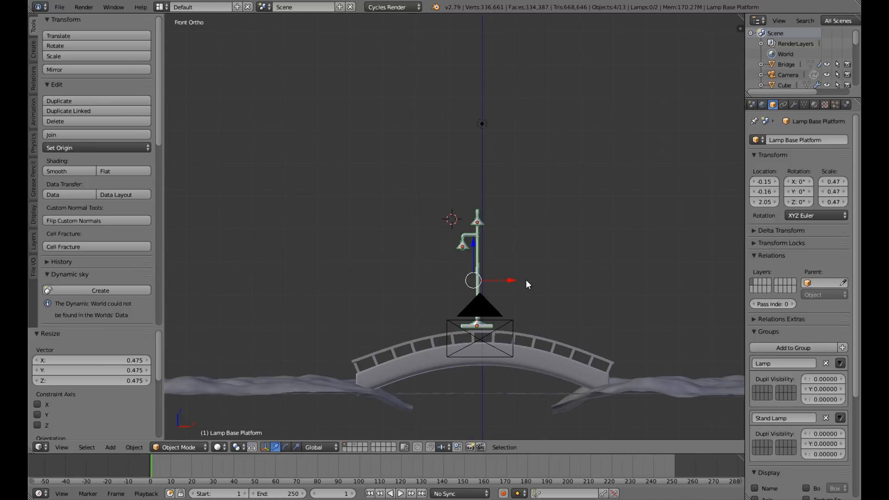
key("g")
key("x")
left_click(607, 246)
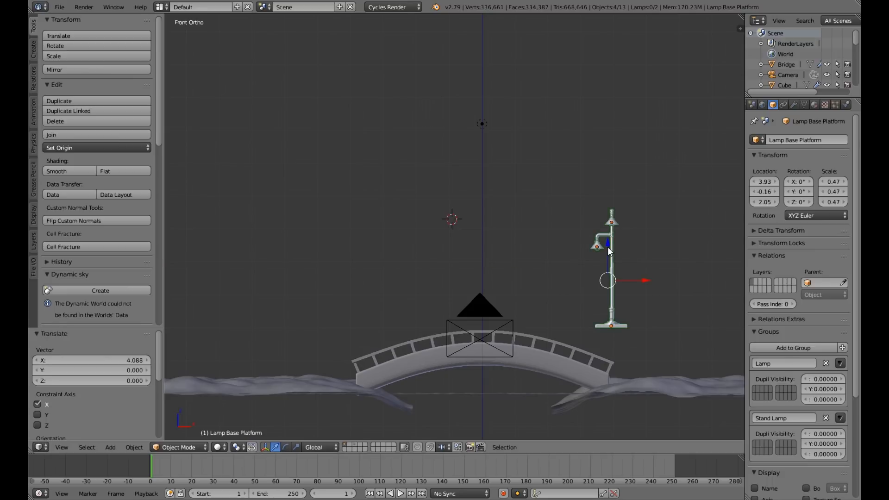
key("g")
key("z")
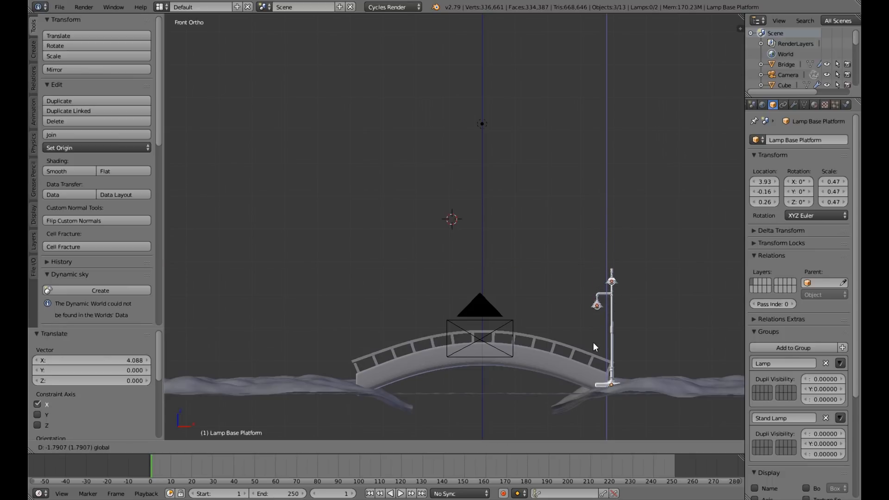
left_click(593, 342)
Fine-tune the lamp's placement beside the bridge end, with its base at about X 4.32, Y 0.90, Z 0.18.
middle_click_drag(593, 343, 637, 307)
left_click_drag(637, 307, 604, 277)
middle_click_drag(629, 327, 573, 278)
key("KP_1")
left_click_drag(573, 277, 602, 315)
middle_click_drag(602, 315, 573, 317)
scroll(599, 343, "down", 3)
scroll(573, 316, "up", 2)
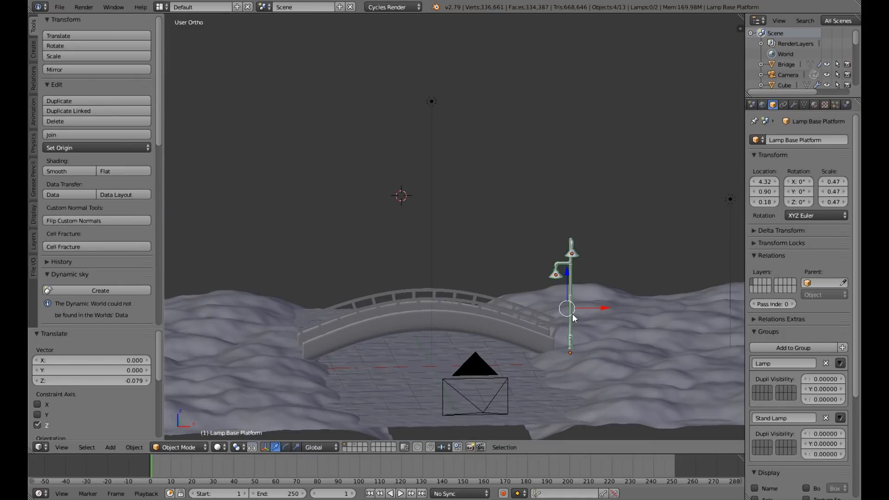
key("KP_1")
scroll(573, 317, "down", 2)
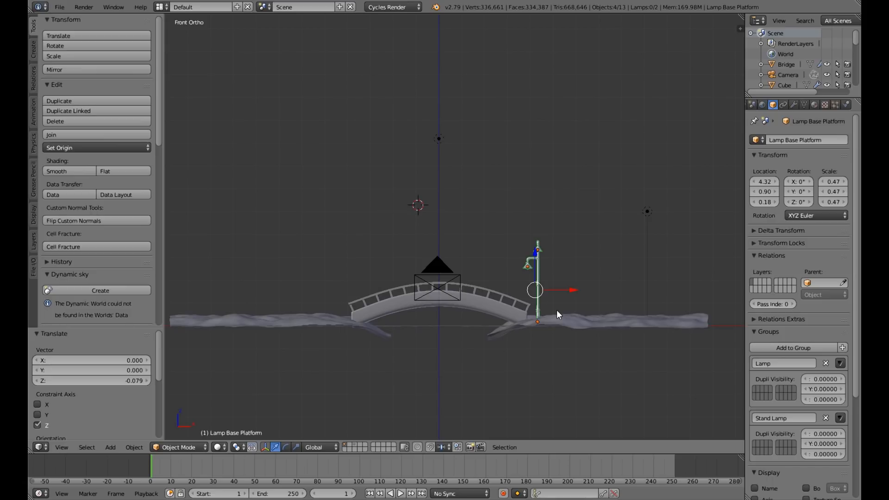
Reset the 3D cursor to the scene centre and apply rotation and scale to the lamp objects.
middle_click_drag(557, 309, 555, 331)
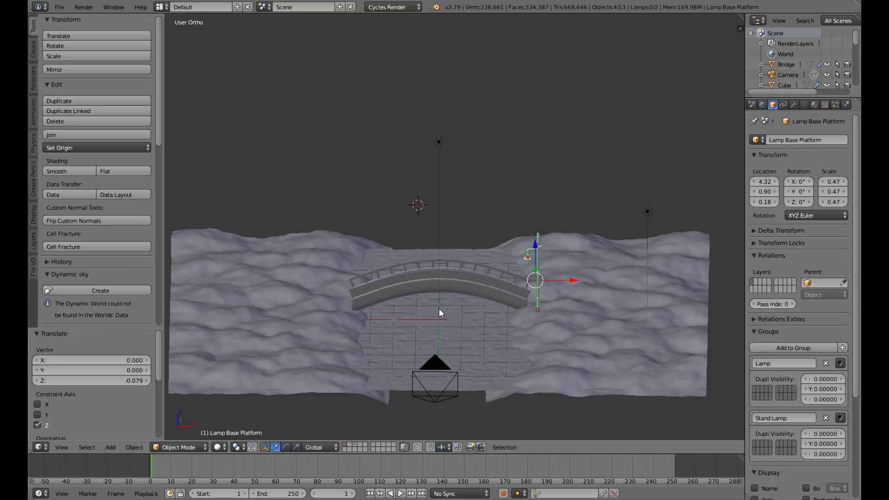
key("shift+c")
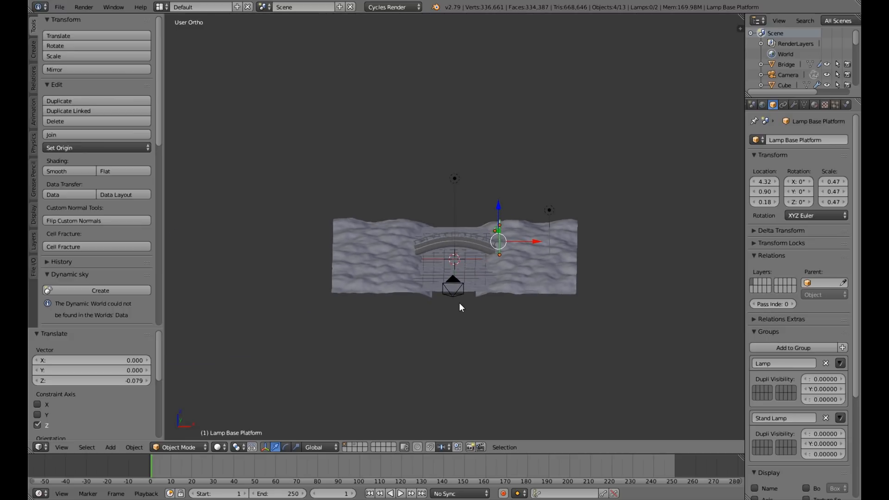
scroll(547, 287, "up", 4)
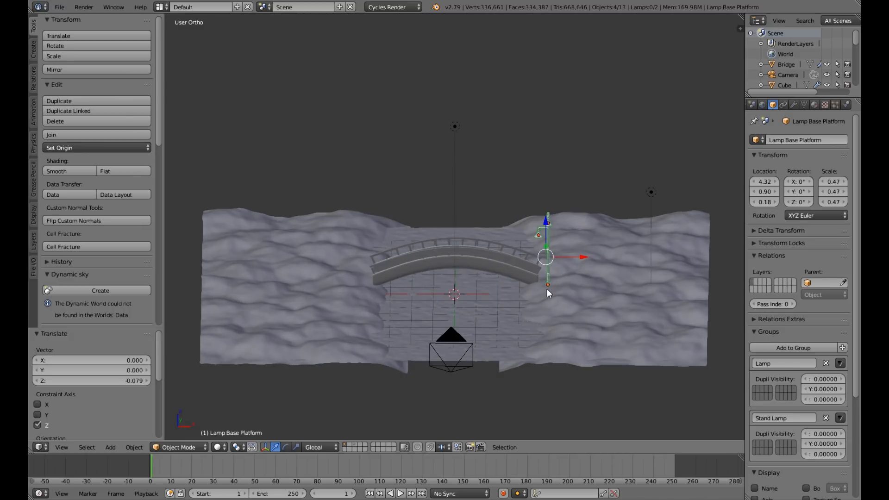
key("ctrl+a")
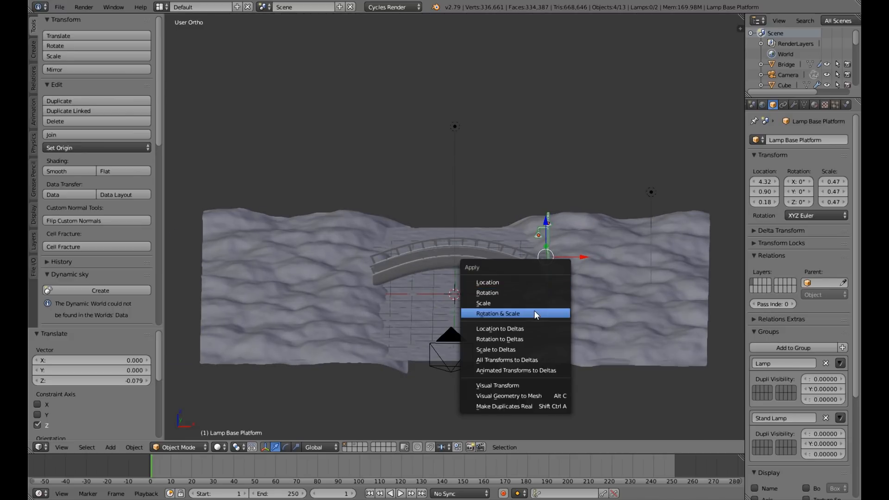
left_click(534, 310)
Apply the lamp objects' location and try an X-axis Mirror modifier on the lamp base platform.
key("ctrl+a")
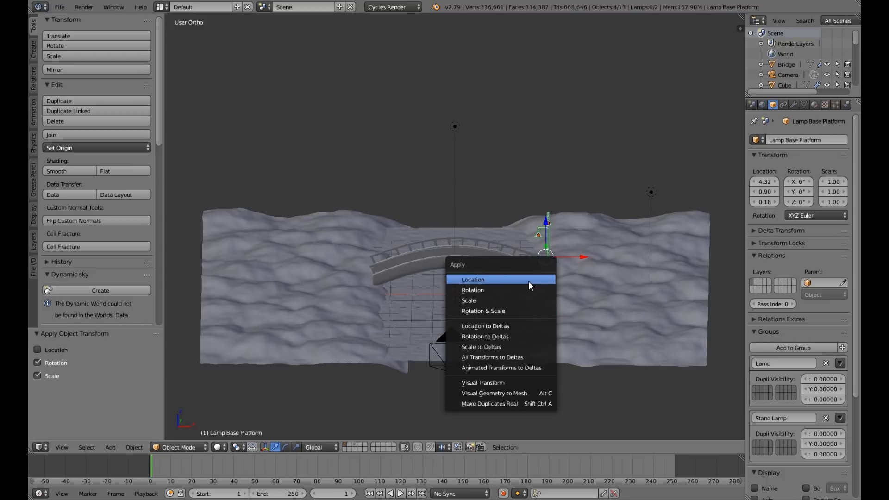
left_click(529, 280)
middle_click_drag(566, 278, 770, 169)
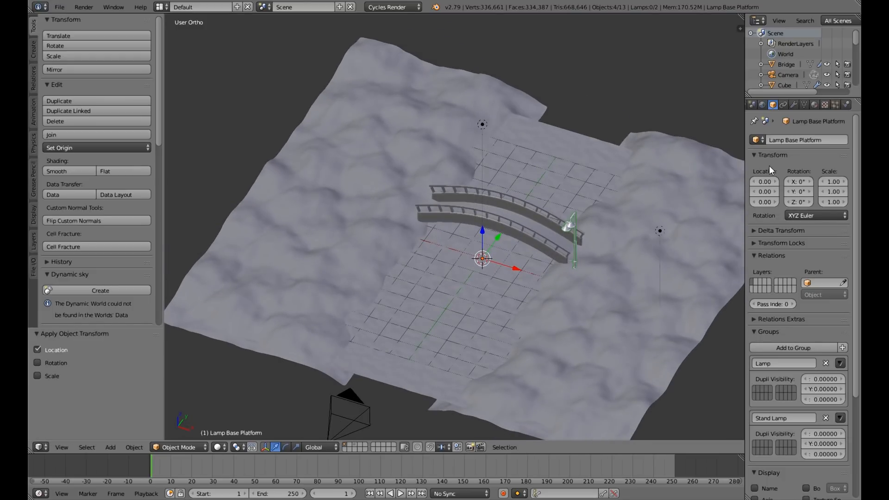
left_click(793, 104)
left_click(787, 140)
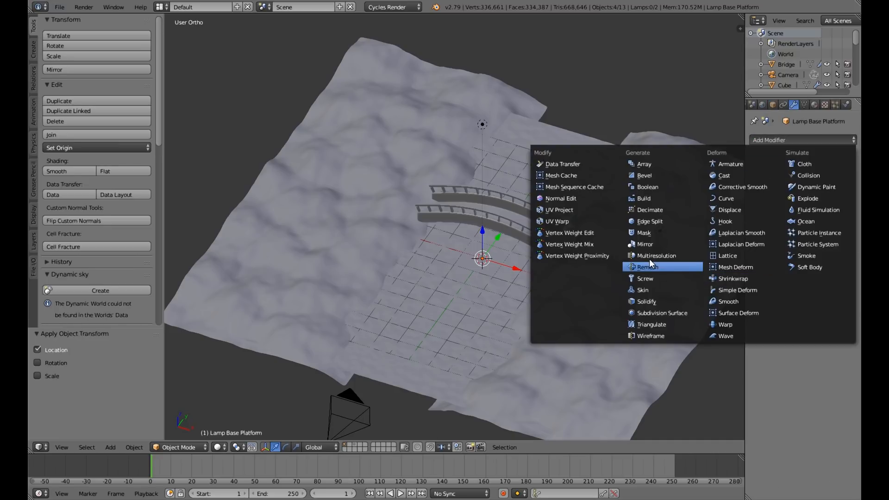
left_click(651, 246)
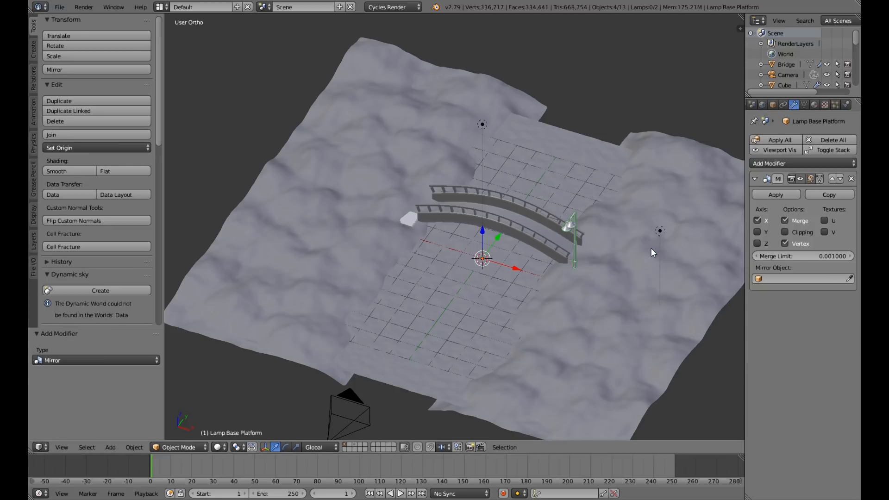
Undo the Mirror modifier and the applied location of the lamp objects.
key("ctrl+z")
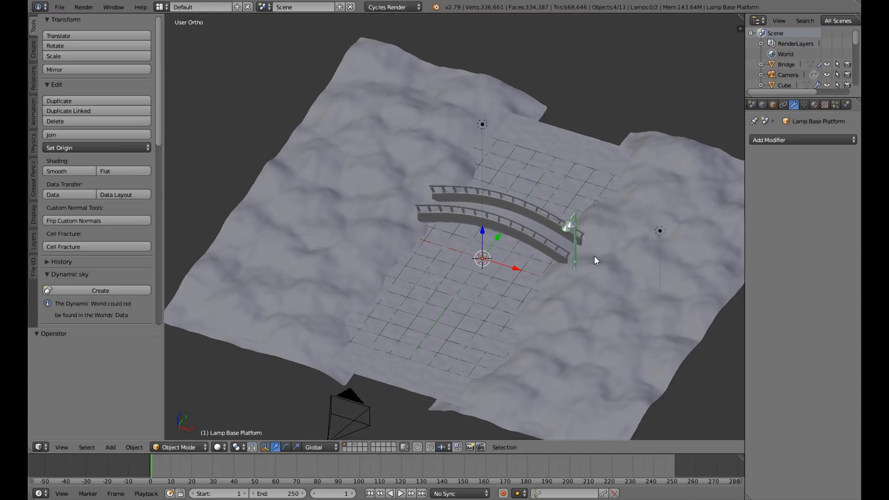
middle_click_drag(593, 255, 545, 304)
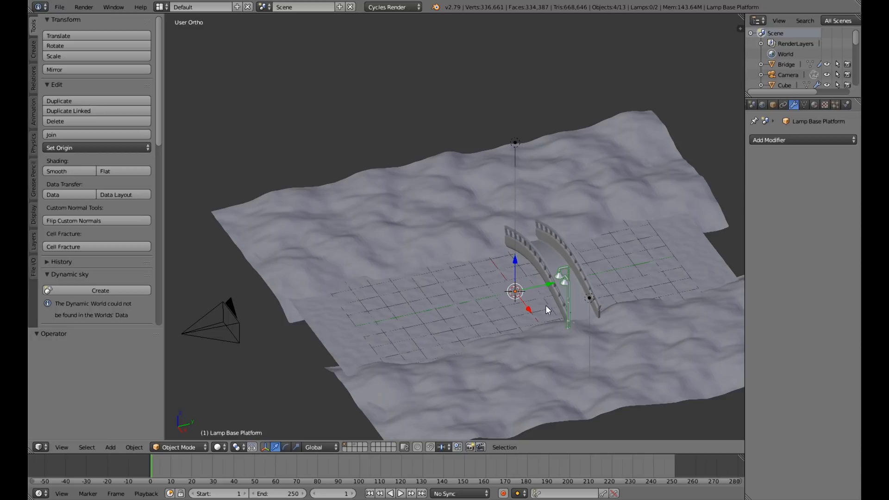
middle_click_drag(545, 305, 540, 276)
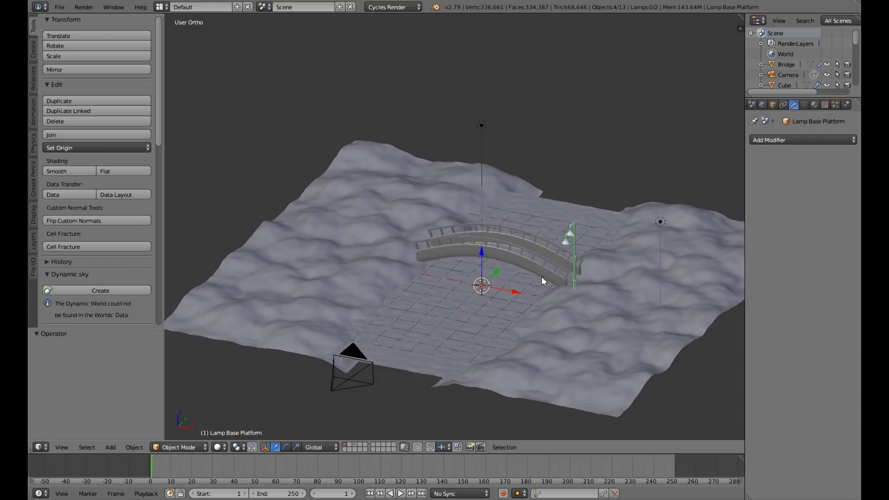
key("ctrl+z")
Duplicate the lamp objects and move the copy 2.245 units along Y to the other side of the bridge entrance.
middle_click_drag(479, 310, 505, 288)
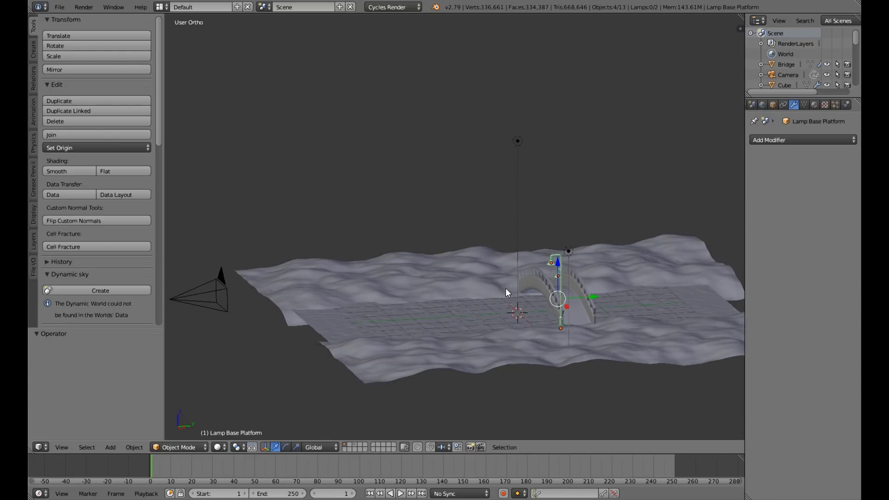
key("shift+d")
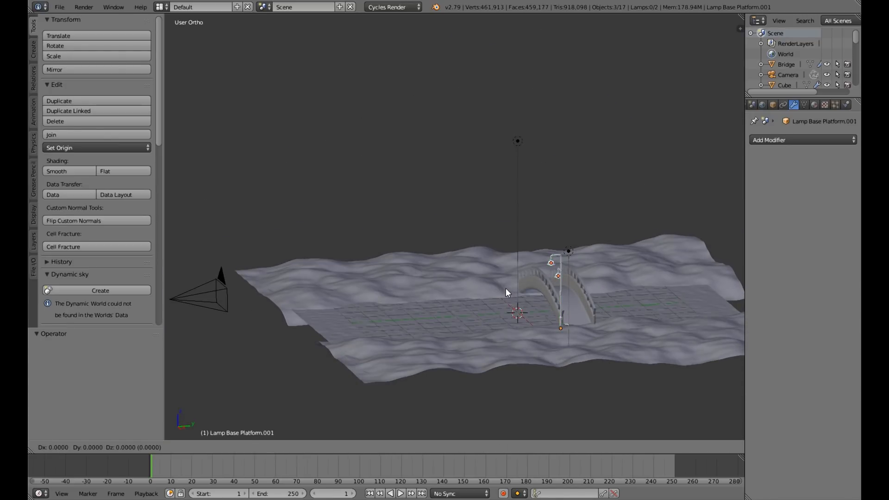
right_click(506, 288)
left_click_drag(595, 295, 641, 296)
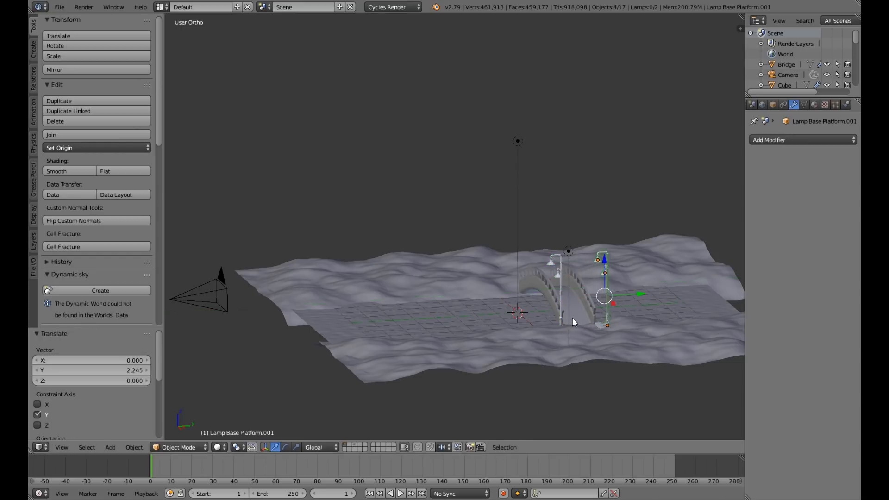
Rotate the duplicated lamp around the global Z axis.
middle_click_drag(572, 318, 538, 318)
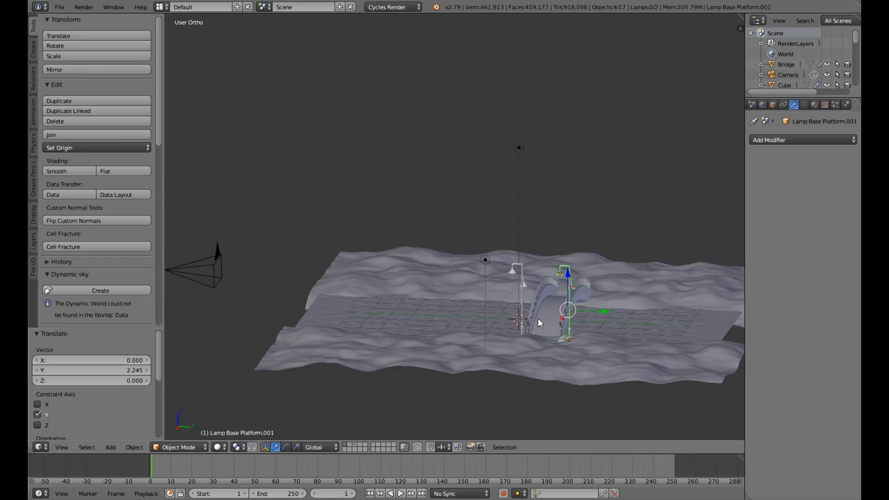
key("r")
key("z")
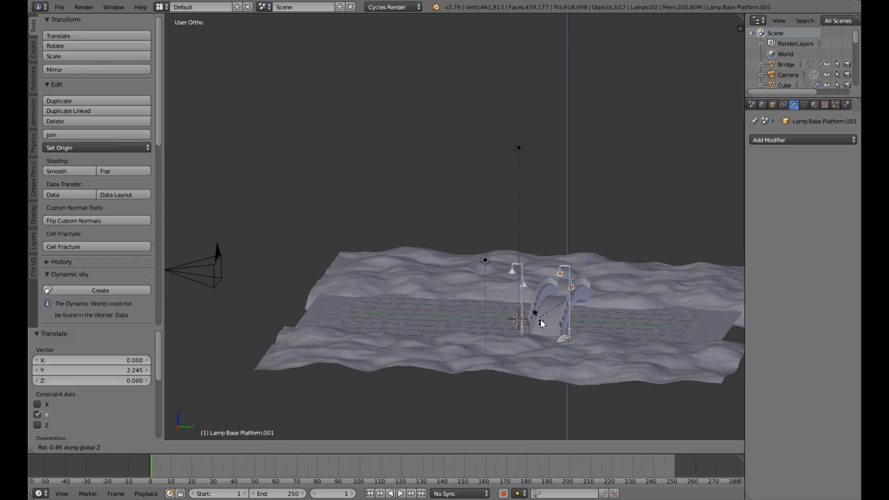
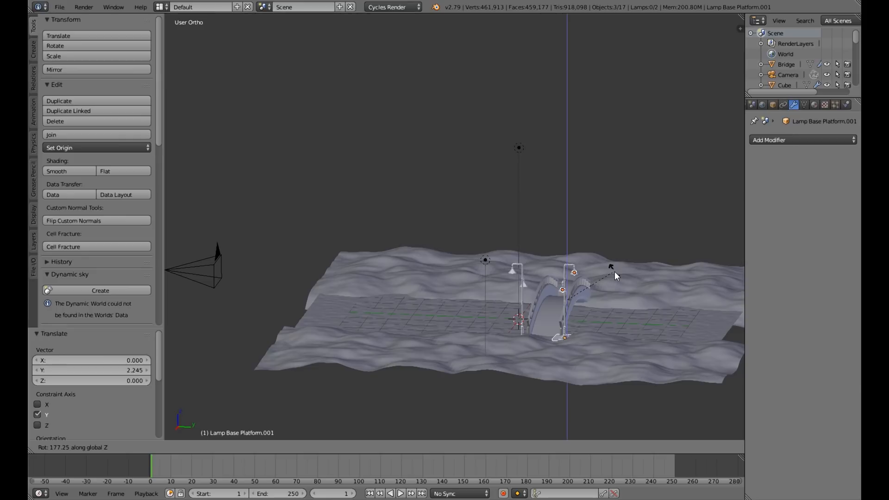
Rotate the duplicated lamp exactly 180° around the global Z axis.
right_click(614, 271)
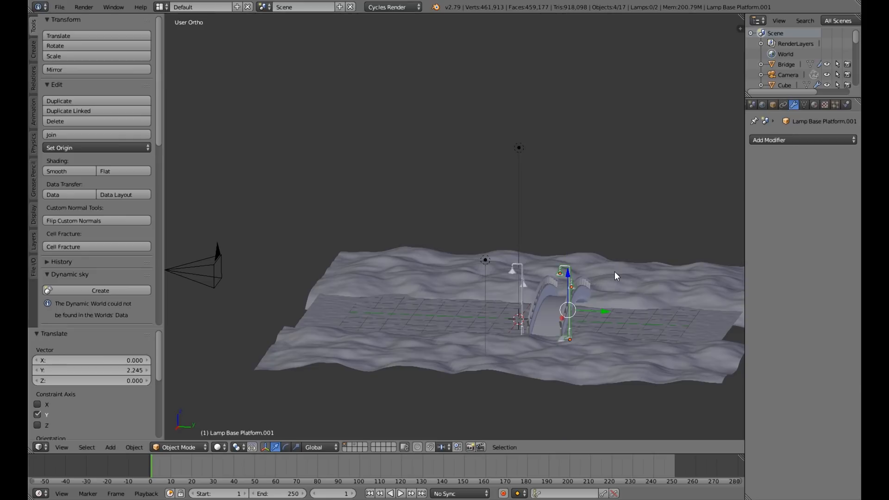
type("rz90")
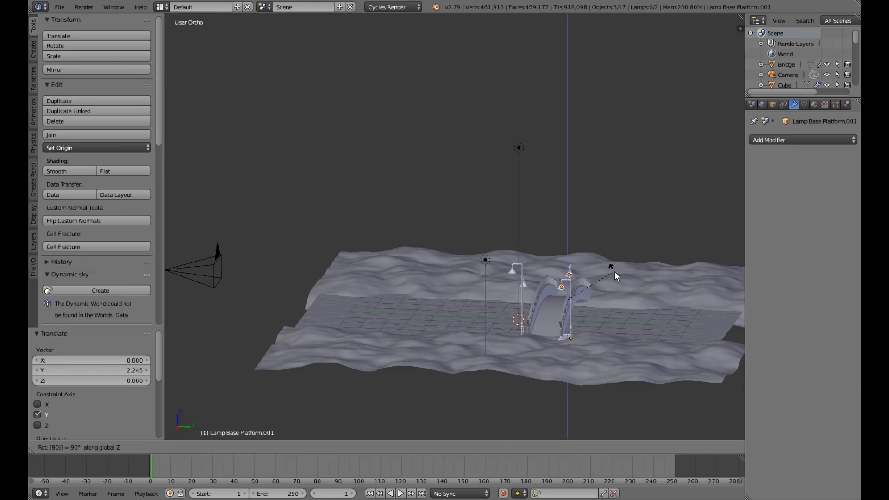
right_click(615, 272)
type("rz180")
key("Return")
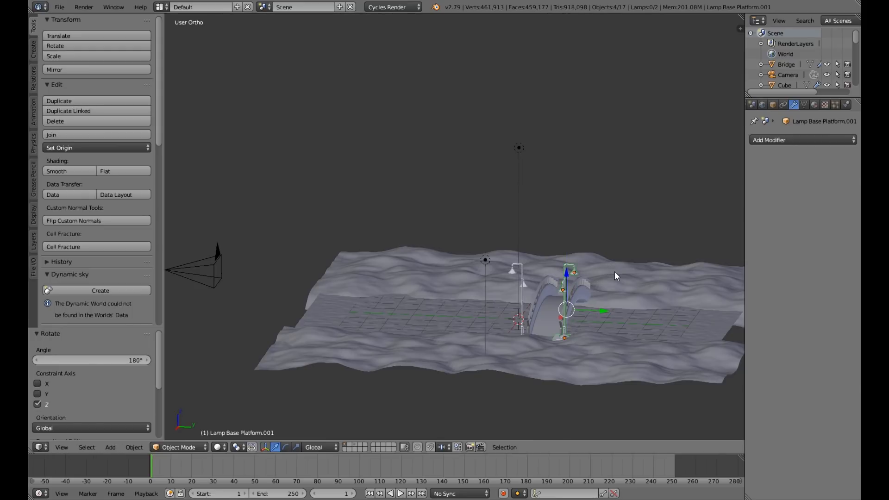
scroll(641, 281, "up", 4)
middle_click_drag(637, 281, 635, 162)
left_click(444, 246)
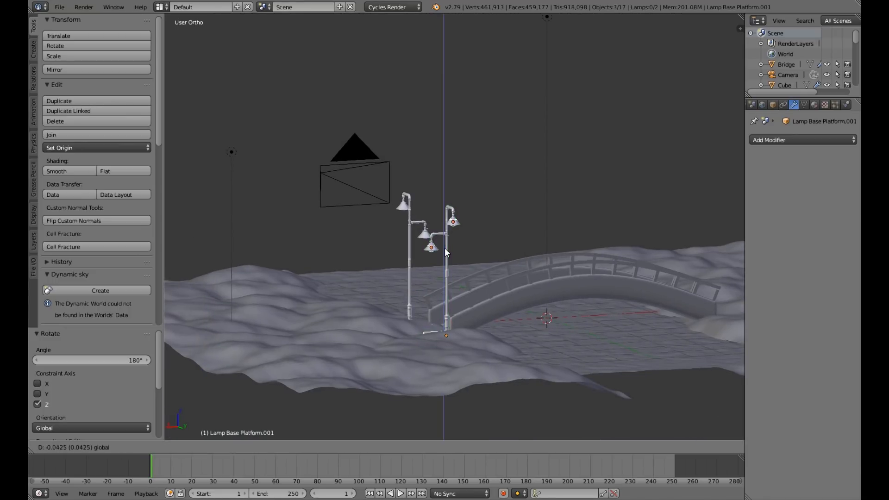
right_click(521, 267)
Duplicate the rotated lamp and move the copy -8.547 units along X to the opposite end of the bridge.
middle_click_drag(521, 267, 472, 308)
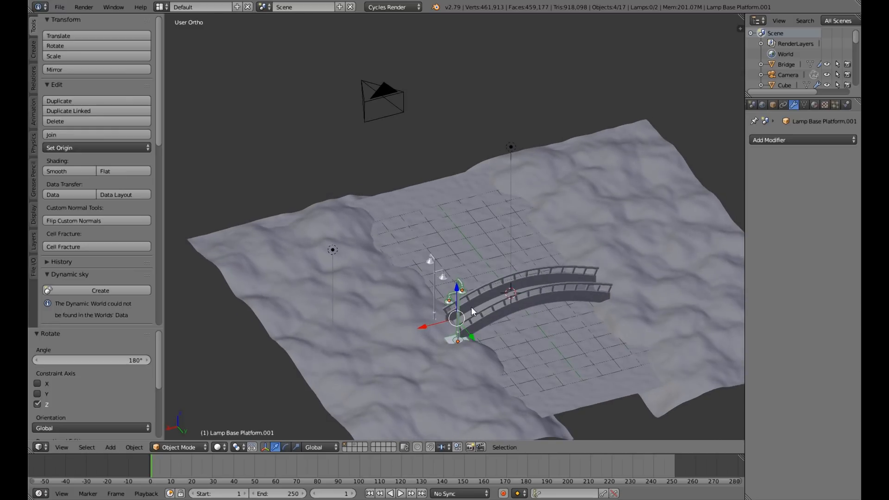
key("shift+d")
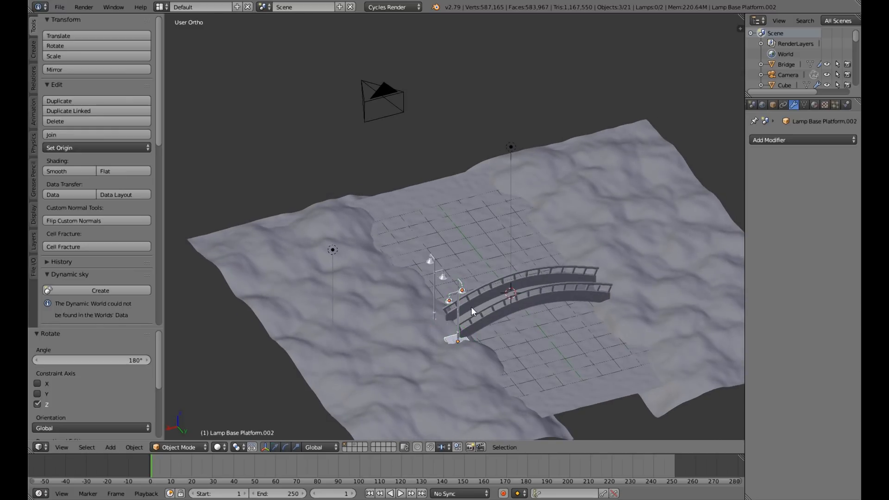
right_click(433, 324)
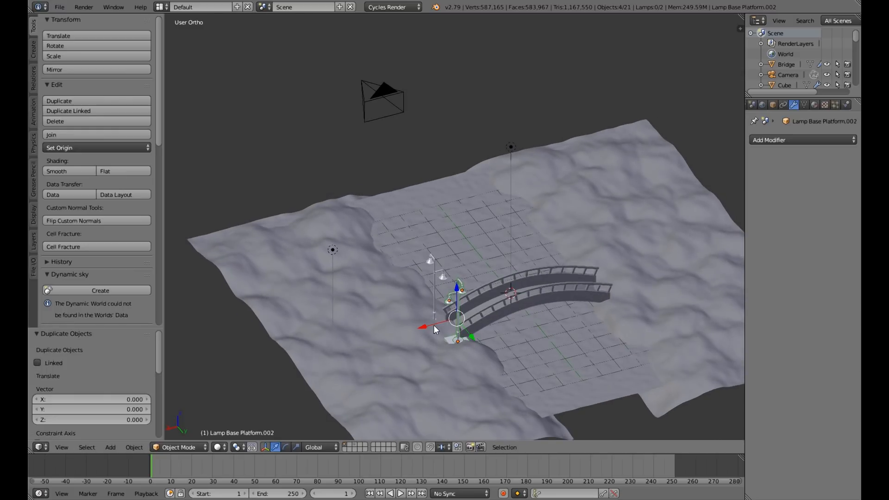
key("g")
key("x")
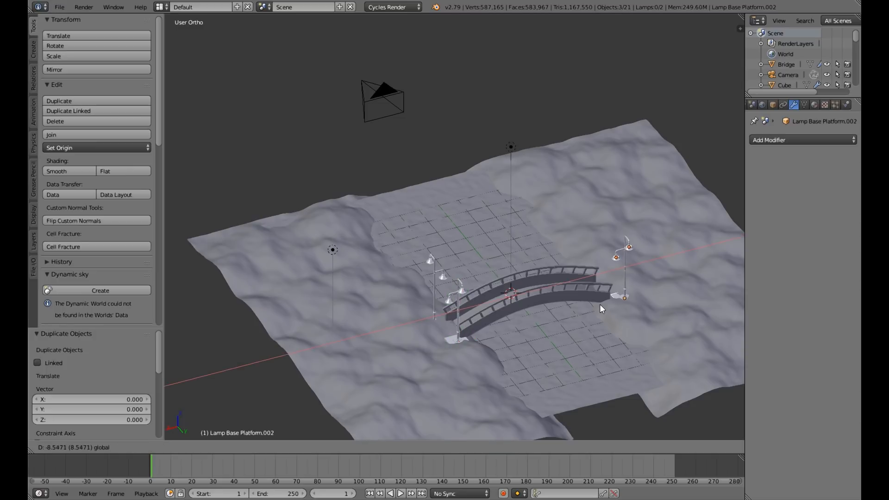
left_click(599, 304)
Duplicate the lamp at the far bridge end and move the copy -2.317 and another -0.025 units along Y to the opposite railing.
middle_click_drag(634, 319, 616, 295)
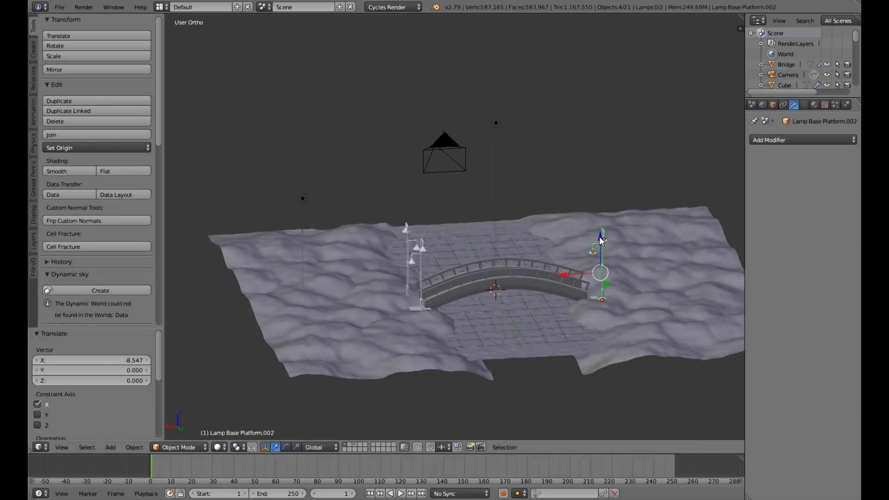
left_click_drag(601, 240, 564, 287)
middle_click_drag(563, 287, 637, 299)
key("shift+d")
right_click(637, 299)
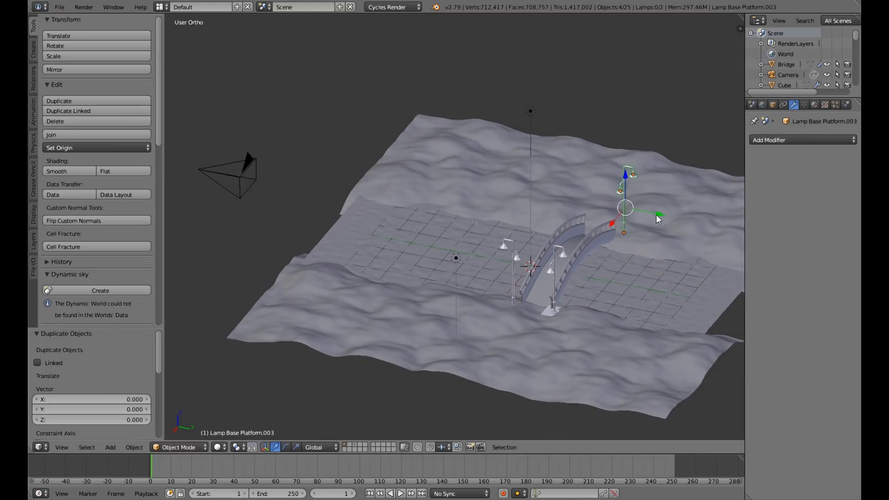
left_click_drag(656, 215, 611, 202)
middle_click_drag(610, 202, 518, 157)
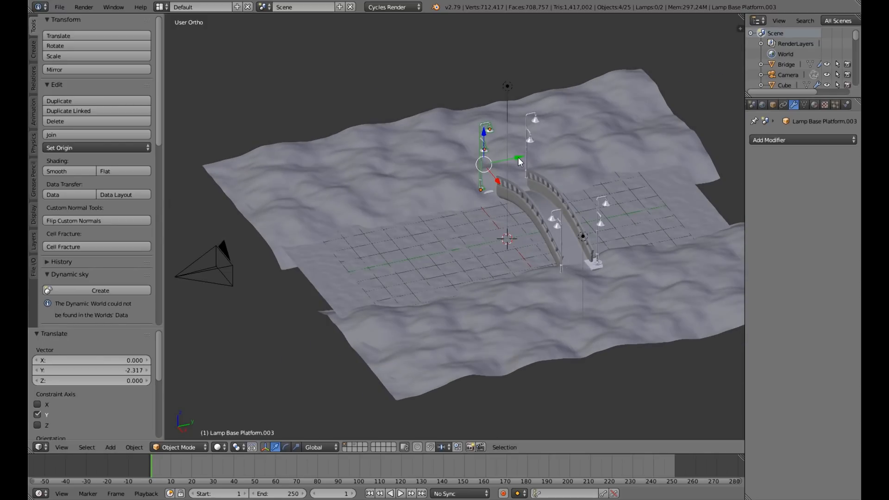
left_click_drag(518, 158, 518, 158)
Rotate the fourth lamp -180° around the global Z axis.
key("r")
key("z")
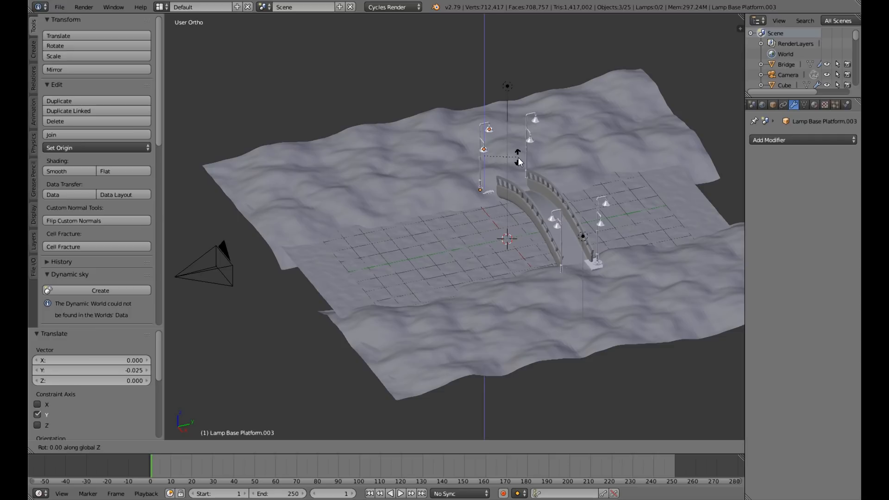
type("-180")
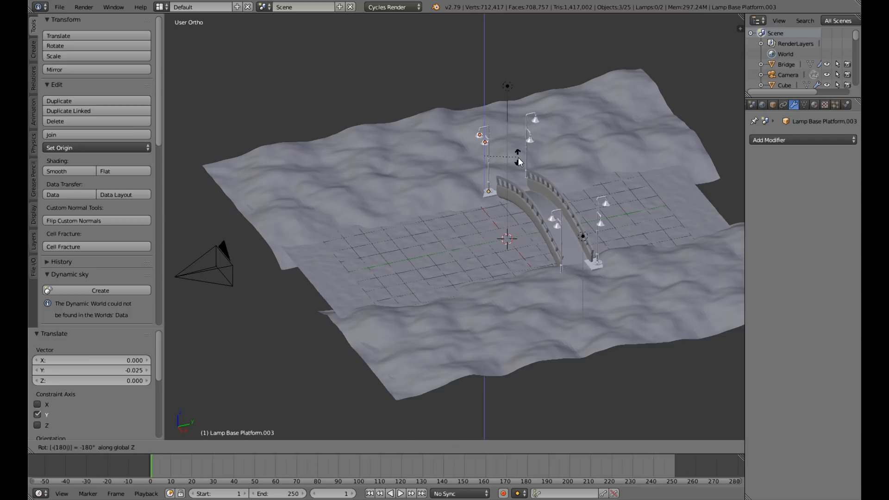
key("Return")
Check the four lamps around the bridge and save the scene over the existing file.
middle_click_drag(453, 135, 527, 91)
scroll(523, 221, "up", 4)
scroll(523, 221, "down", 5)
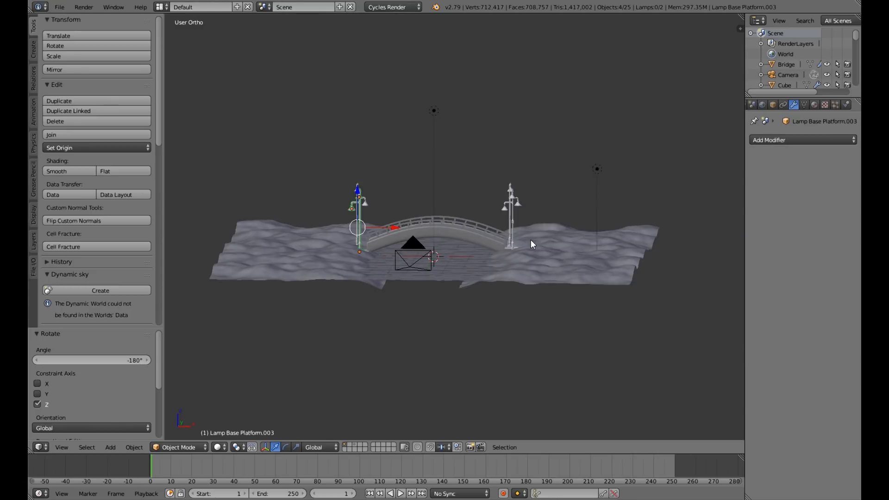
scroll(530, 240, "down", 3)
key("ctrl+s")
left_click(531, 241)
Turn on viewport display of the Grass and Trees particle systems on the bank plane.
scroll(531, 240, "up", 6)
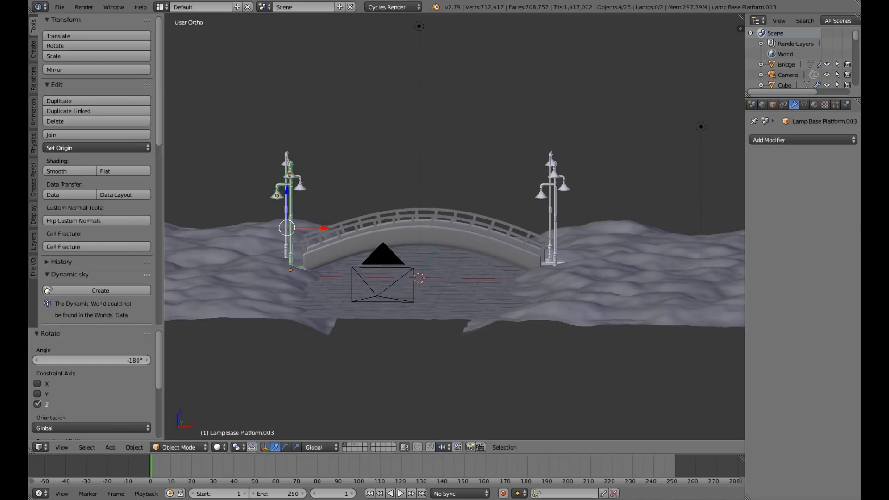
right_click(648, 308)
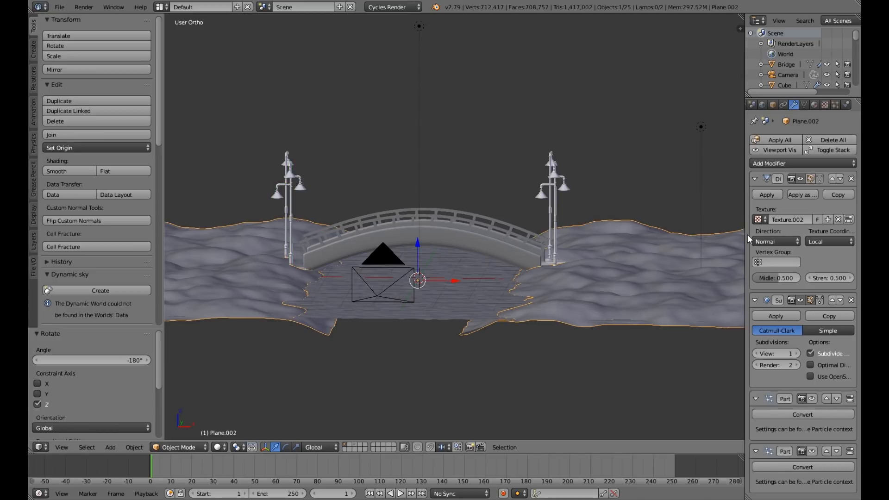
left_click(835, 105)
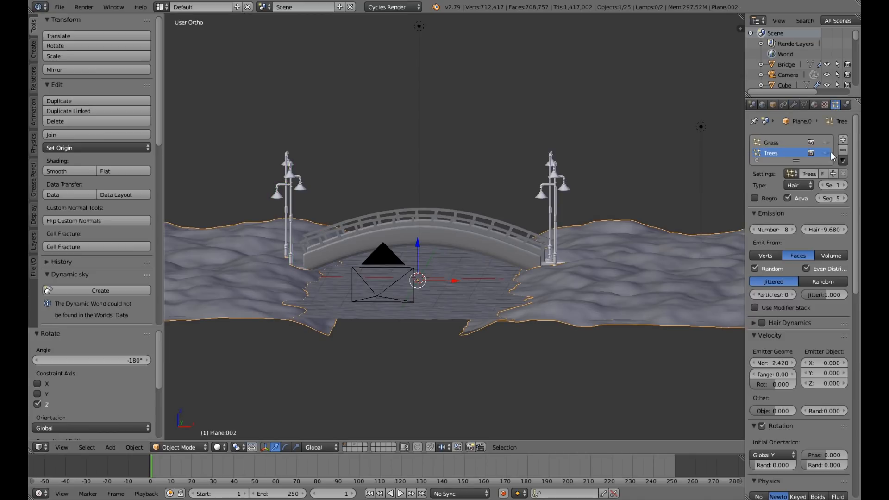
left_click(827, 153)
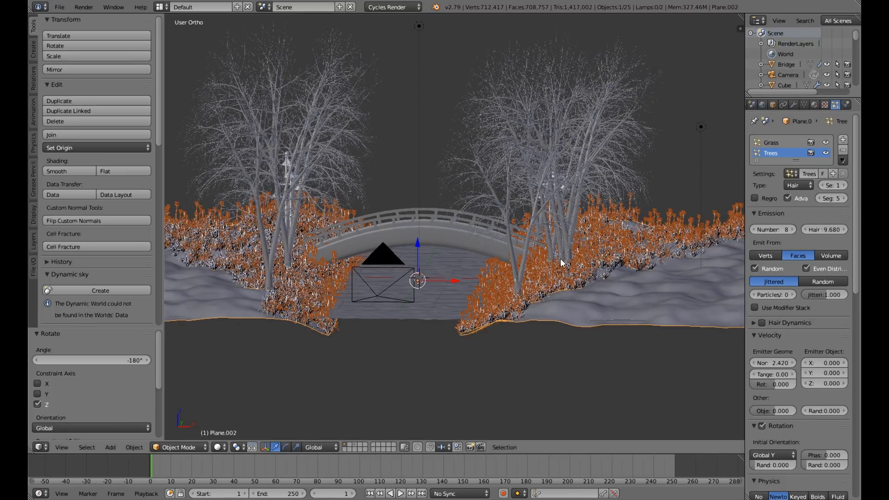
Examine the bridge, lamps and trees through the camera and from the front.
key("KP_0")
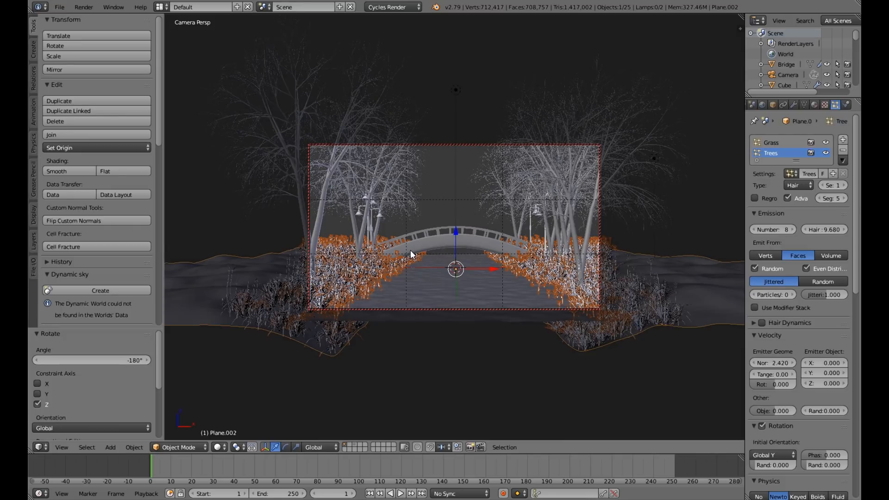
key("KP_0")
middle_click_drag(432, 224, 491, 212)
key("KP_0")
key("KP_0")
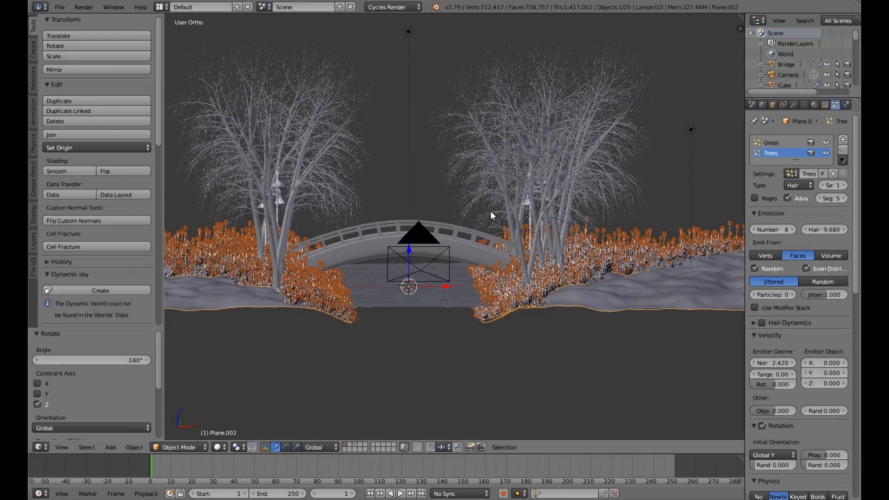
key("KP_1")
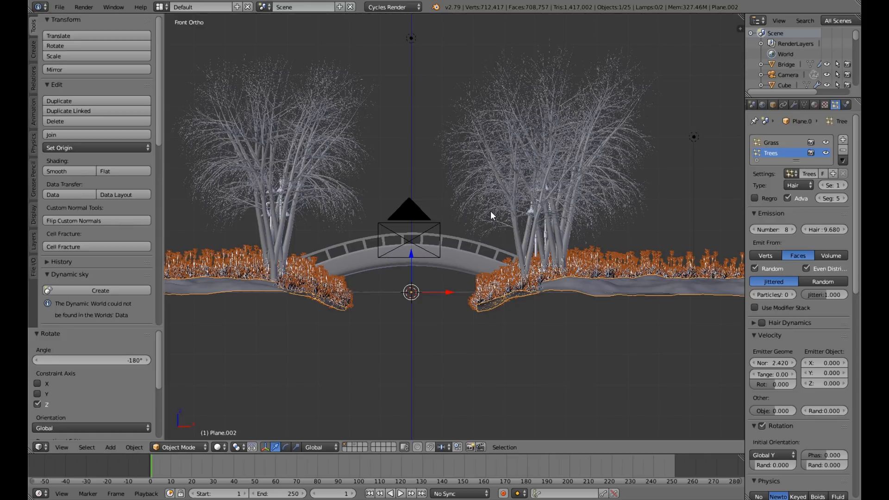
Save the scene over Tutorial Scene.blend.
scroll(490, 210, "down", 2)
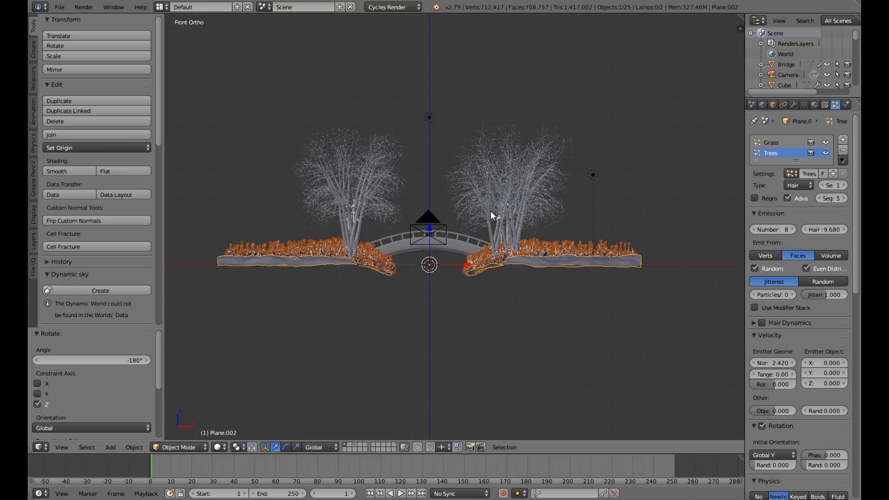
key("ctrl+s")
left_click(491, 211)
middle_click_drag(546, 224, 543, 226)
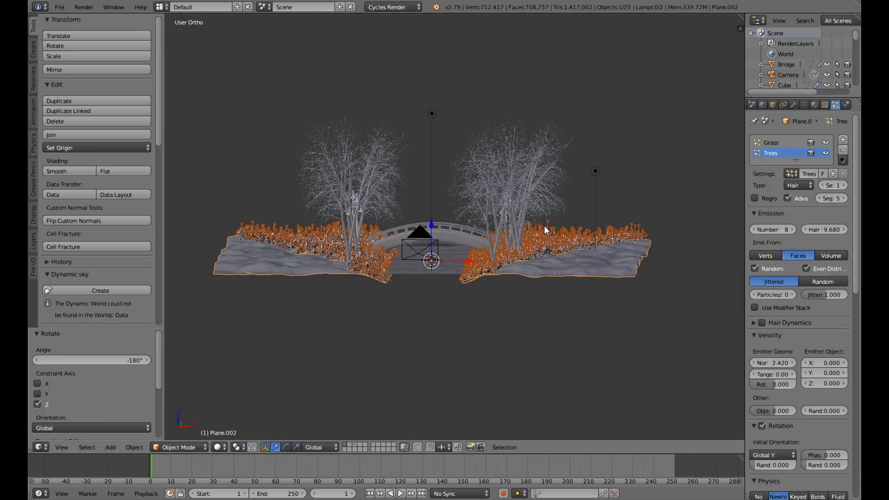
key("ctrl+s")
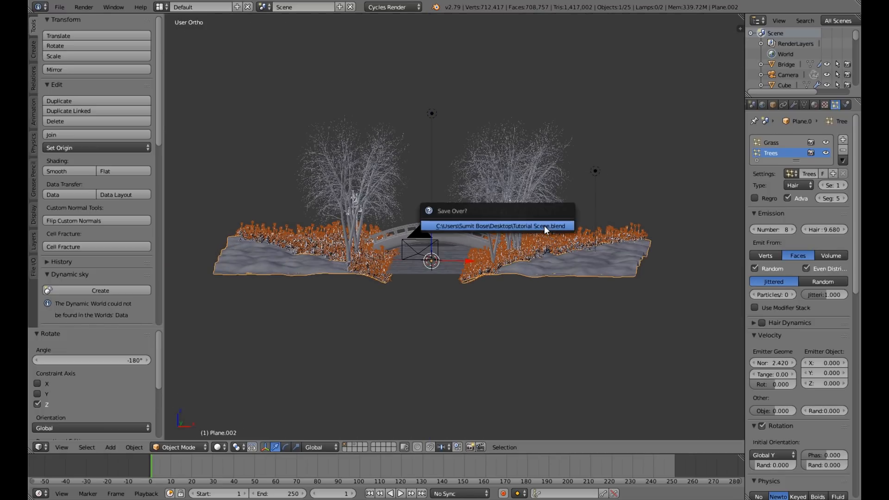
left_click(544, 226)
Switch to the layer holding the source tree and grass models and select the tree.
middle_click_drag(543, 226, 566, 288)
scroll(566, 288, "up", 4)
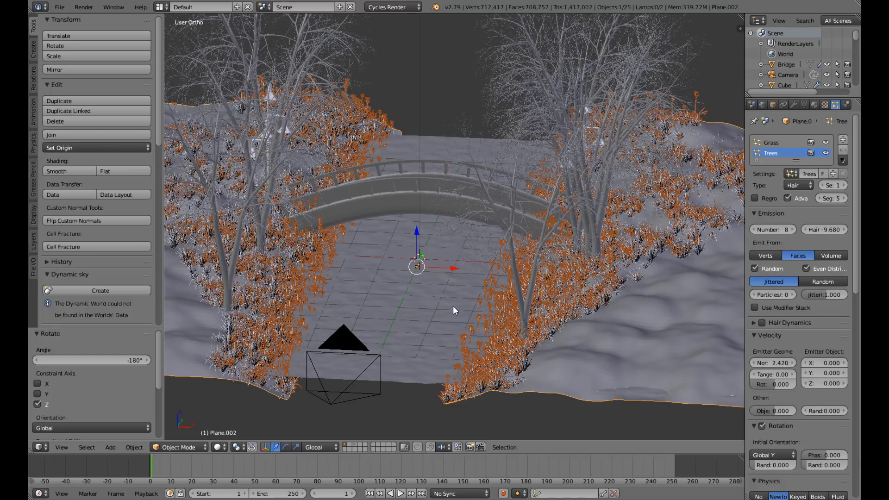
scroll(452, 309, "down", 2)
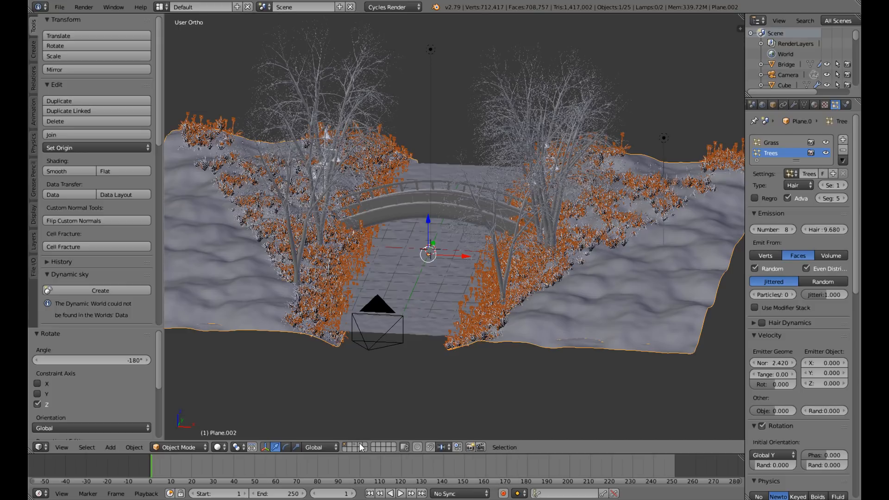
left_click(355, 445)
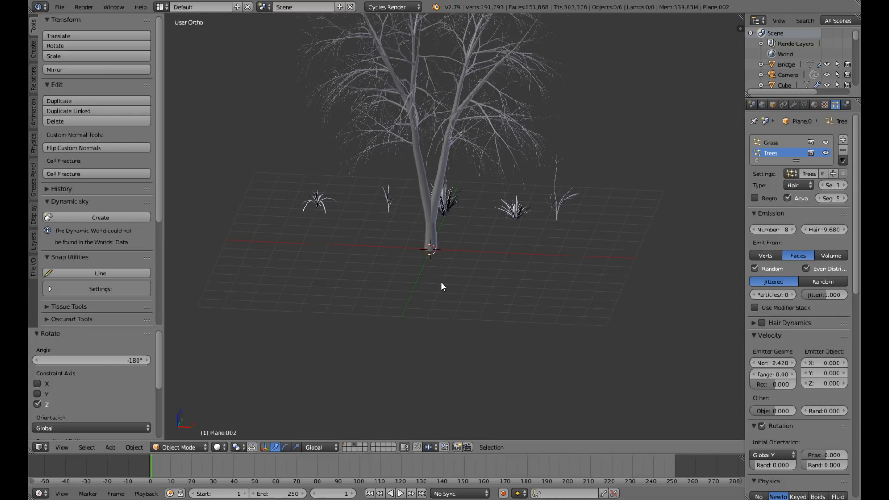
middle_click_drag(441, 281, 519, 191)
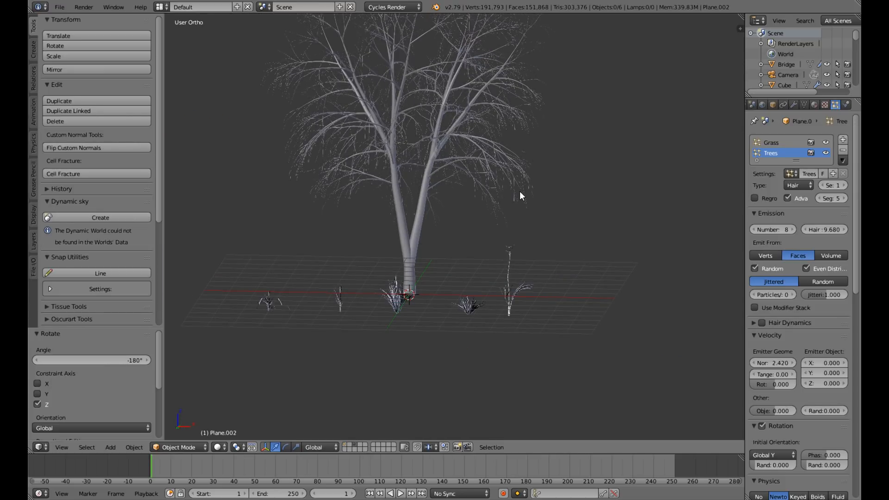
right_click(519, 191)
scroll(520, 192, "down", 3)
middle_click_drag(524, 196, 517, 210)
key("KP_1")
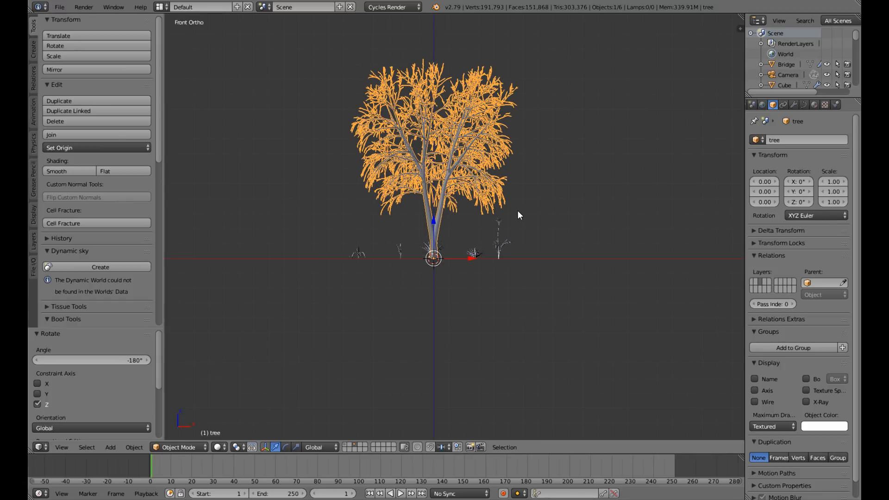
scroll(518, 210, "up", 4)
scroll(517, 210, "down", 3)
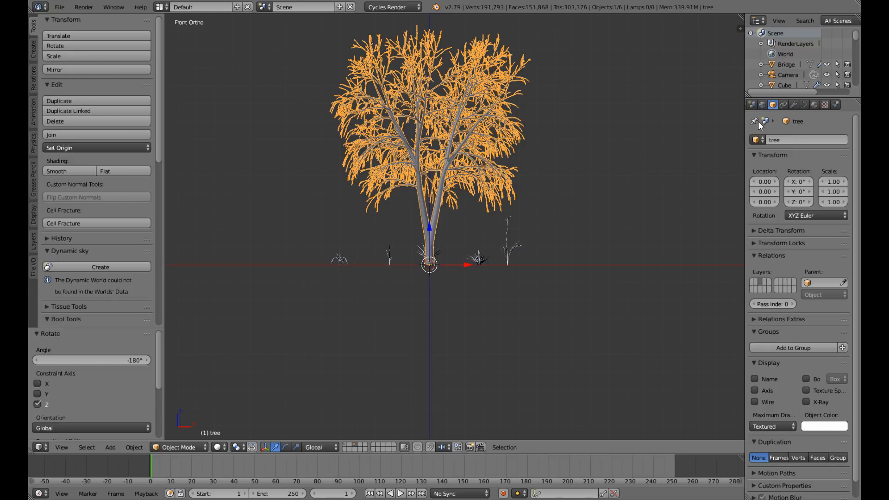
Give the tree a new Diffuse BSDF material with a dark brown colour and return to the main scene layer.
left_click(813, 105)
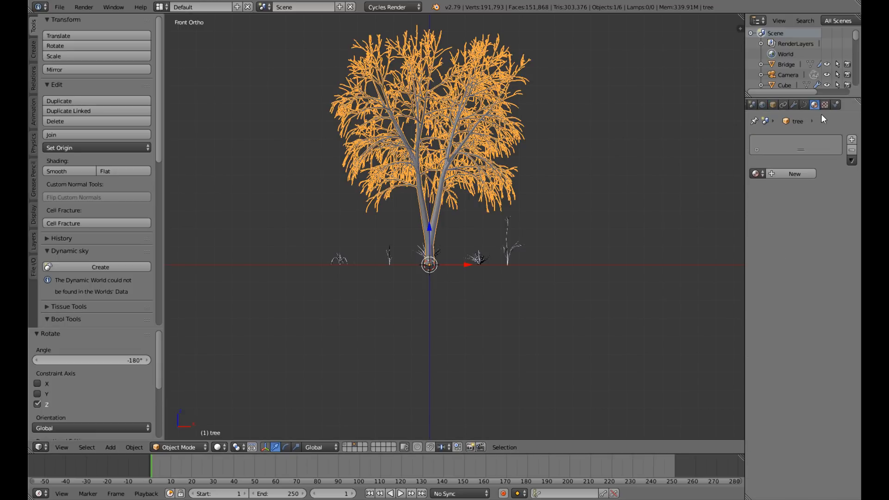
left_click(798, 174)
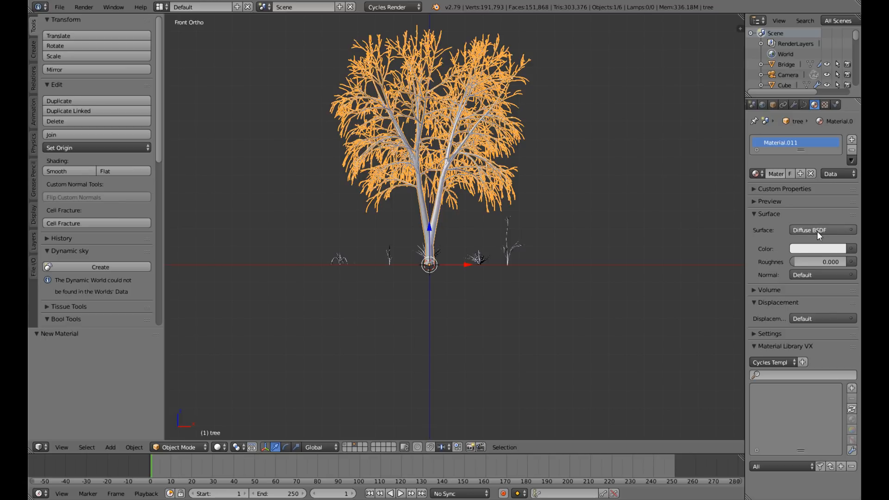
left_click(801, 230)
left_click(808, 249)
left_click_drag(792, 136, 783, 161)
left_click_drag(837, 105, 838, 160)
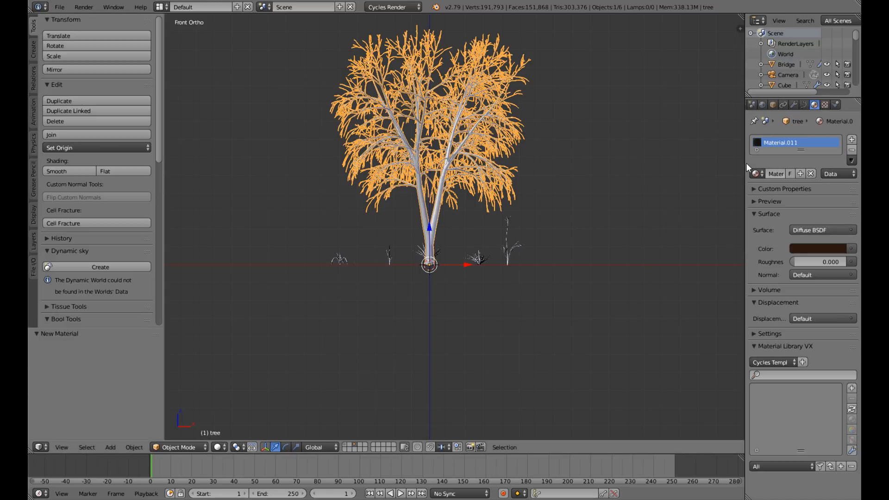
left_click(345, 446)
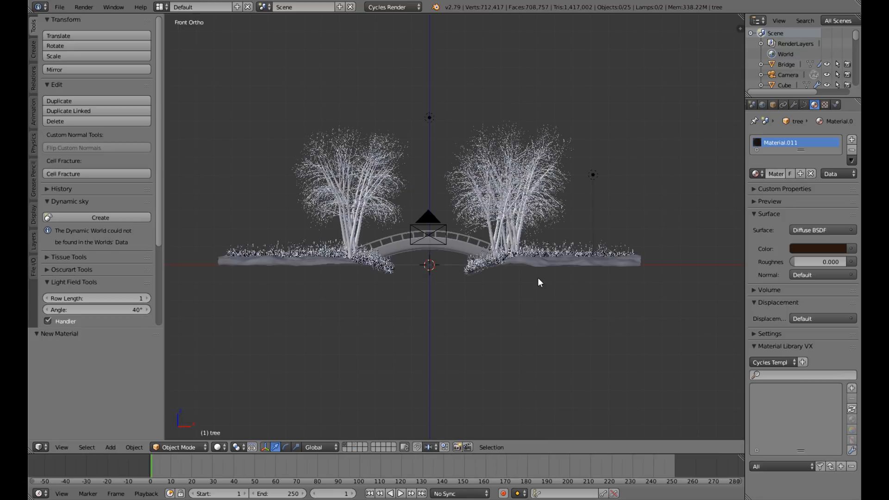
middle_click_drag(535, 282, 525, 300)
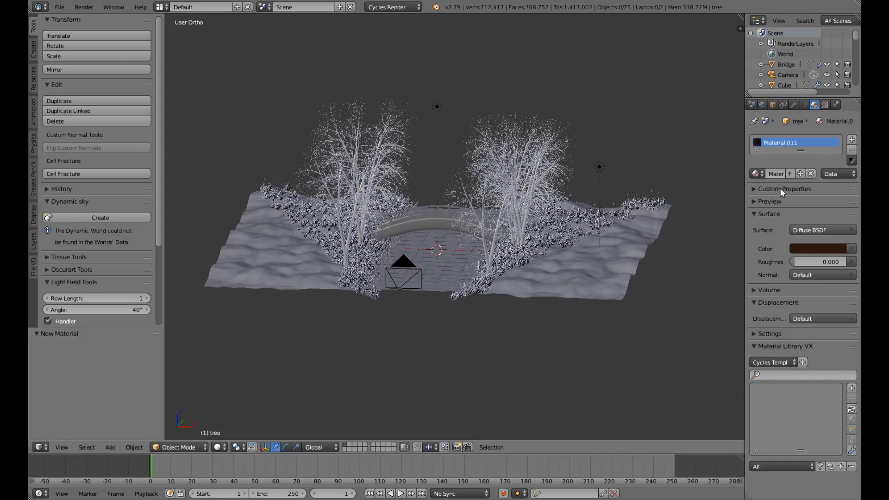
Select the banks and turn off viewport display of their Grass and Trees particle systems.
right_click(633, 233)
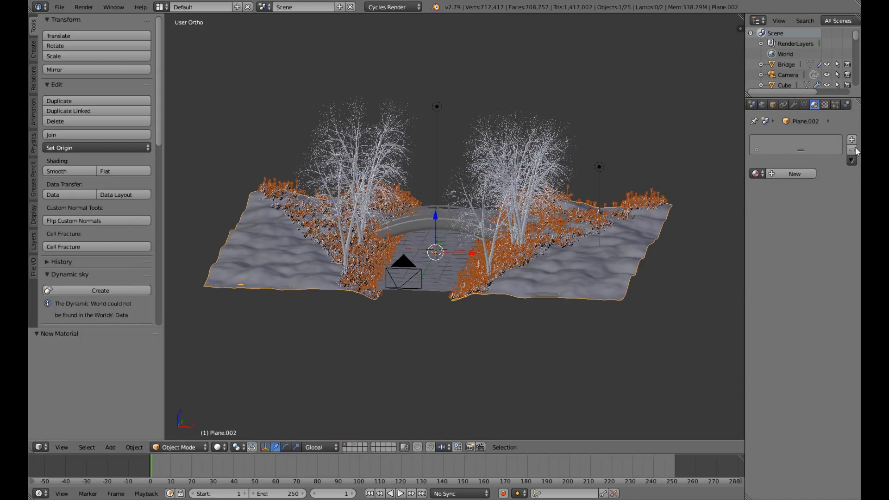
left_click(836, 106)
left_click(826, 143)
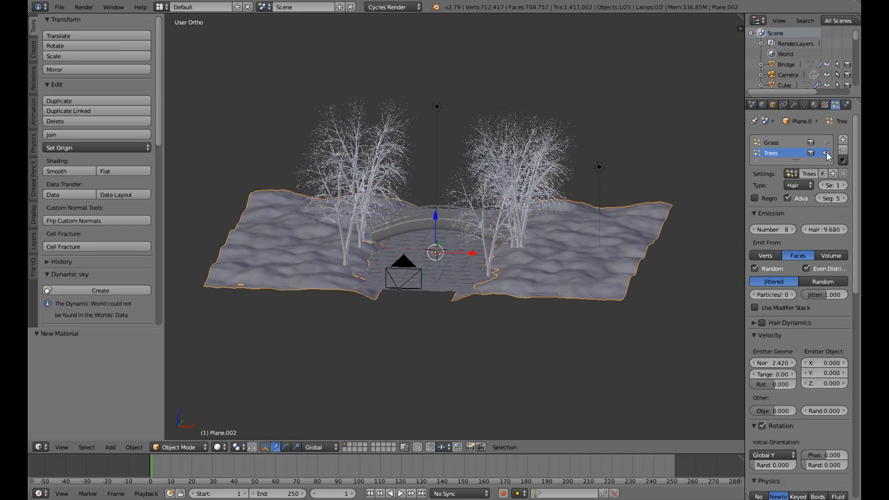
left_click(826, 153)
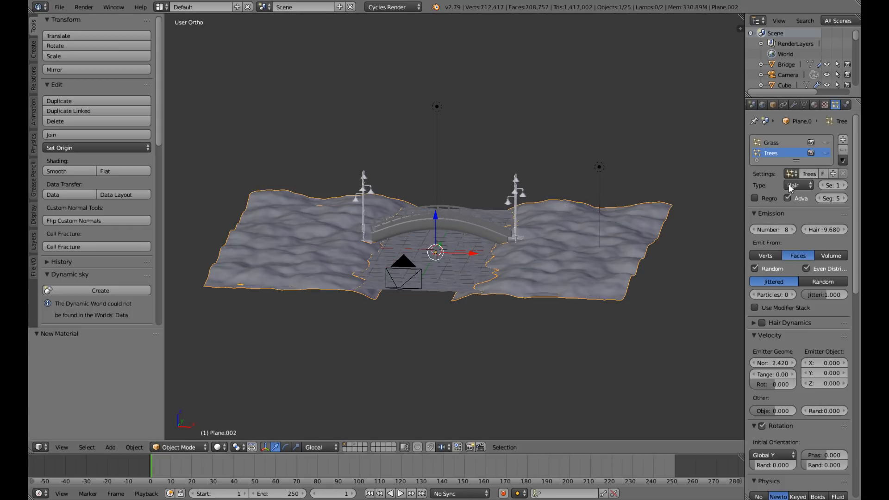
Apply smooth shading to the banks.
scroll(543, 271, "up", 4)
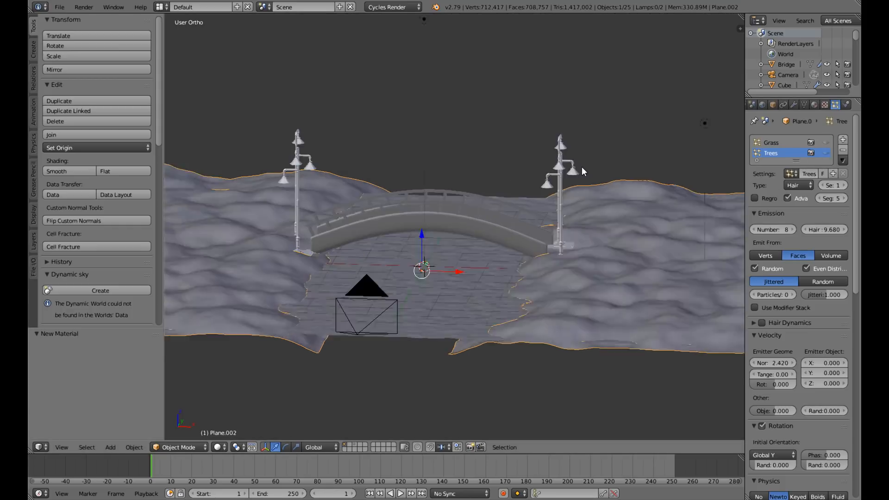
middle_click_drag(582, 172, 162, 181)
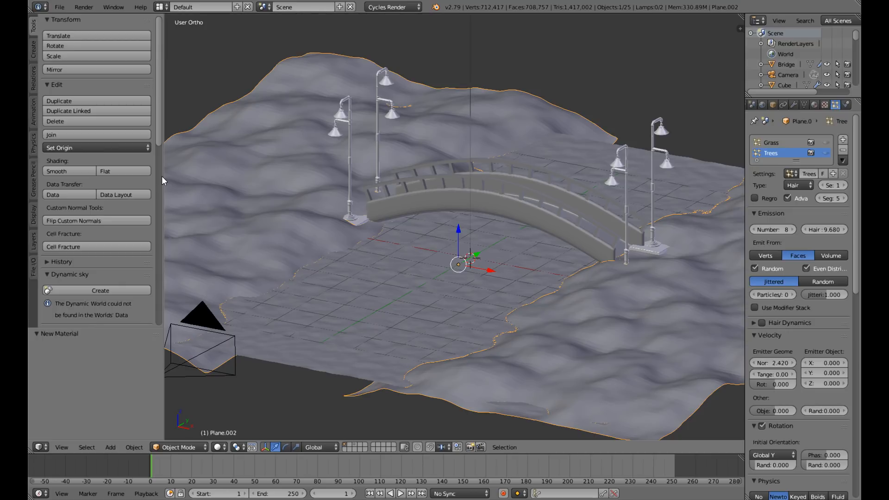
left_click(82, 173)
Select the bulb sphere in the lower shade of a lamp beside the bridge and give it a new material.
middle_click_drag(662, 197, 610, 224)
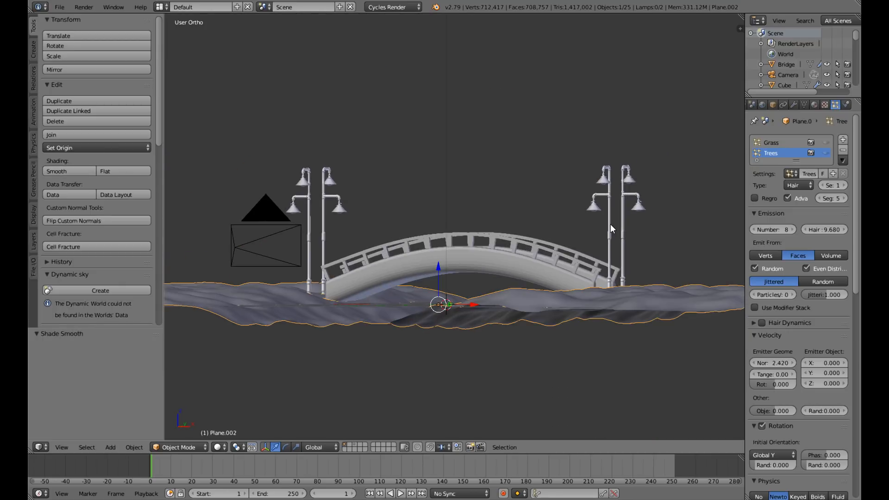
scroll(698, 224, "up", 5)
scroll(696, 224, "down", 4)
middle_click_drag(698, 224, 684, 218)
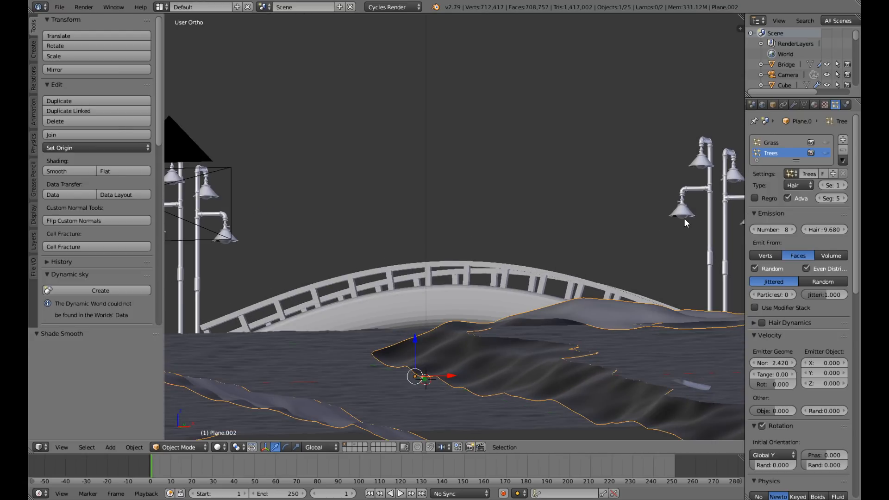
right_click(684, 218)
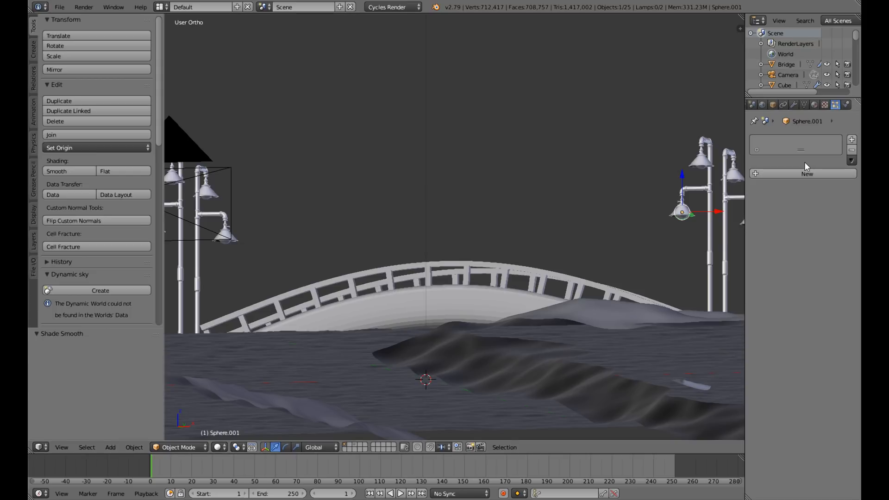
left_click(814, 104)
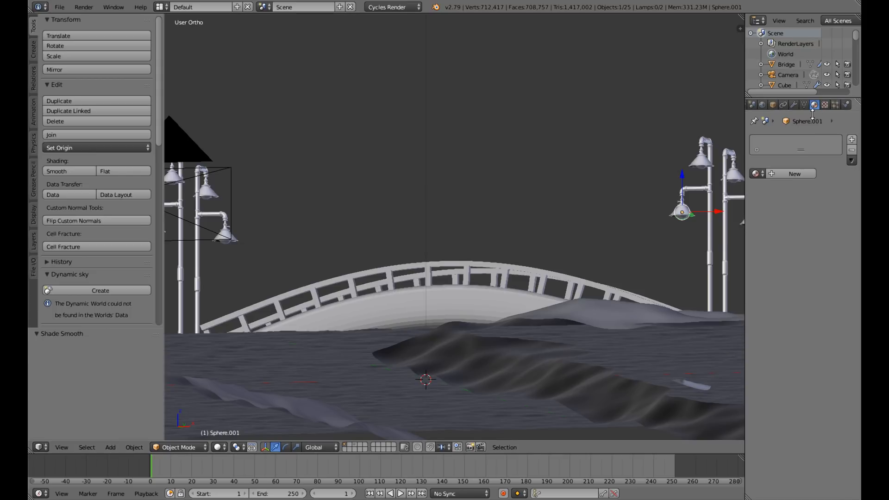
left_click(801, 175)
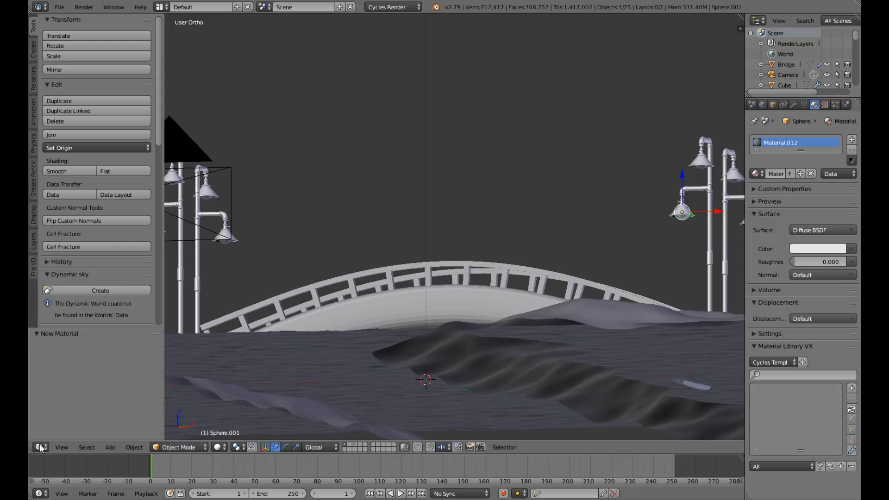
Split the 3D view into two stacked areas and make the lower one a Node Editor.
scroll(374, 332, "down", 4)
middle_click_drag(374, 333, 374, 347)
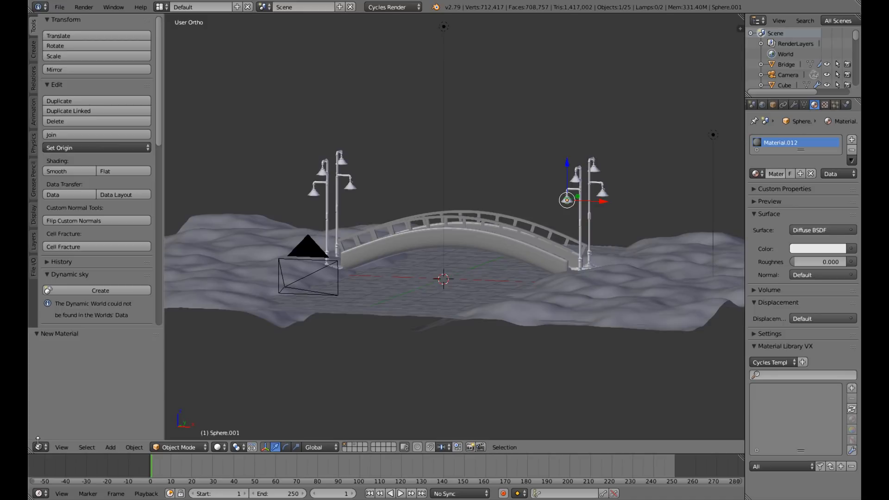
left_click_drag(31, 441, 78, 222)
middle_click_drag(497, 174, 487, 223)
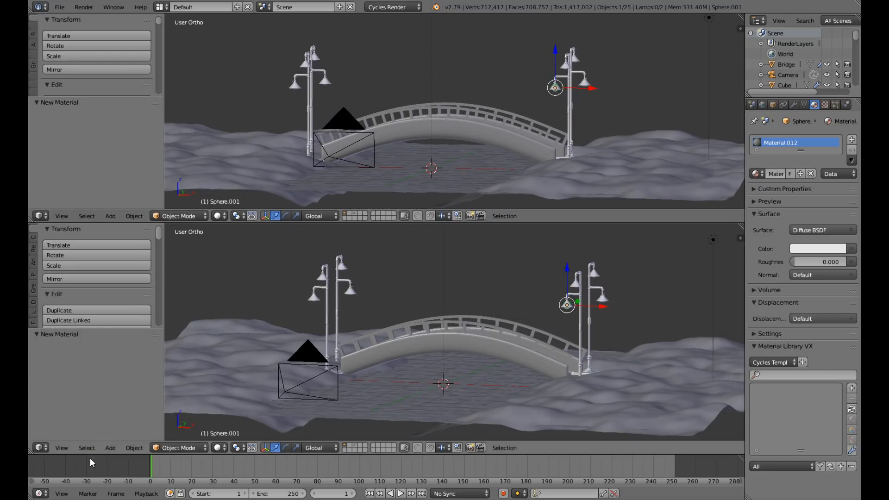
left_click(41, 448)
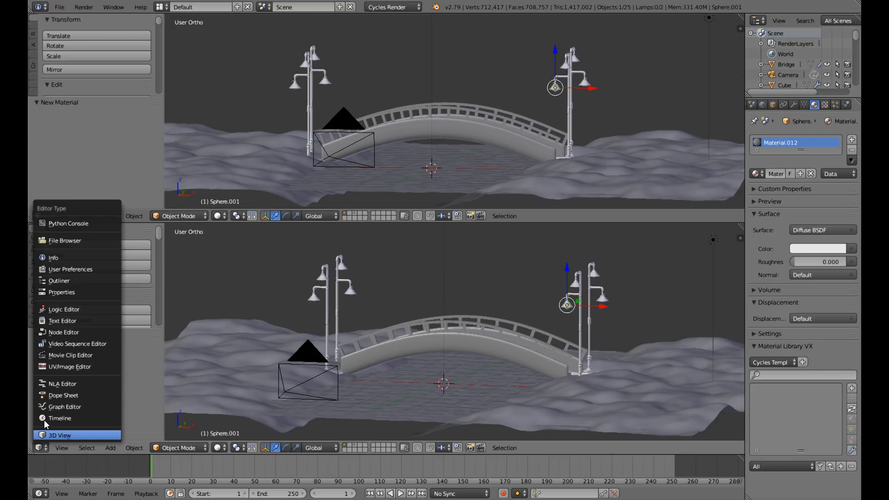
left_click(61, 332)
scroll(274, 386, "up", 4)
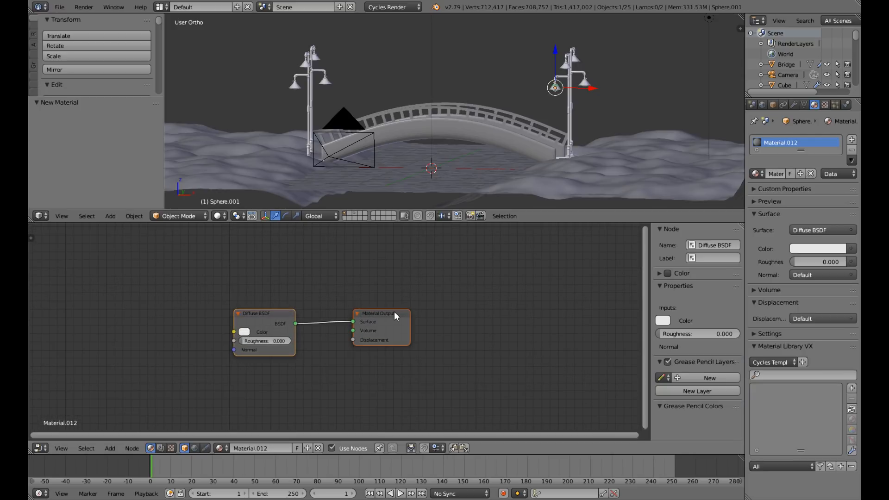
Reposition the bulb material's Material Output node and delete its Diffuse BSDF node.
left_click_drag(394, 312, 518, 306)
left_click_drag(267, 313, 408, 323)
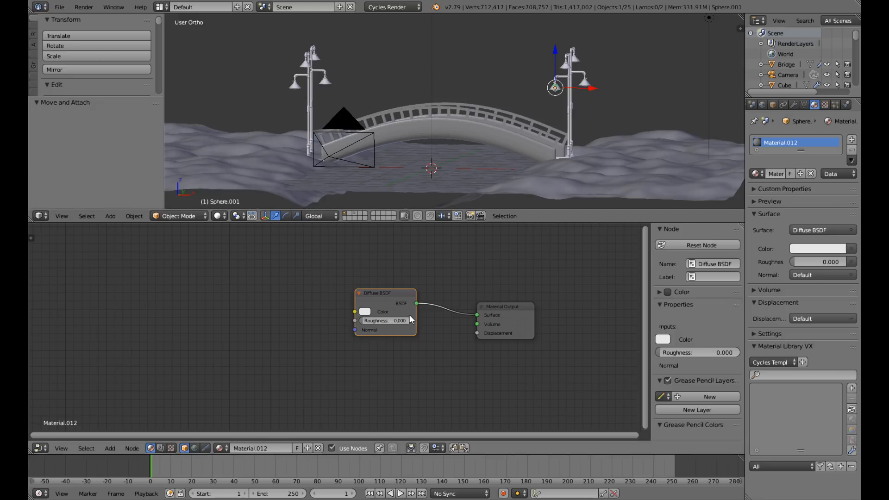
left_click(396, 307)
key("x")
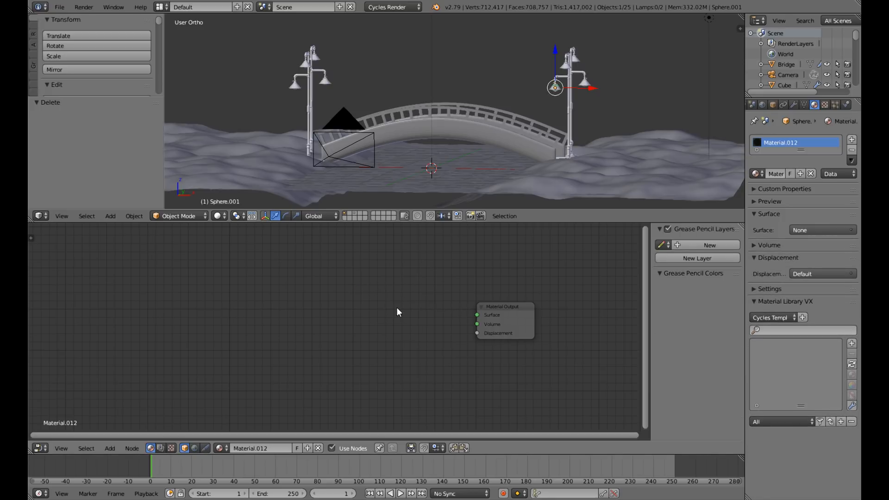
Add an Emission shader to the bulb material and connect it to the Material Output's Surface input.
key("shift+a")
mouse_move(391, 314)
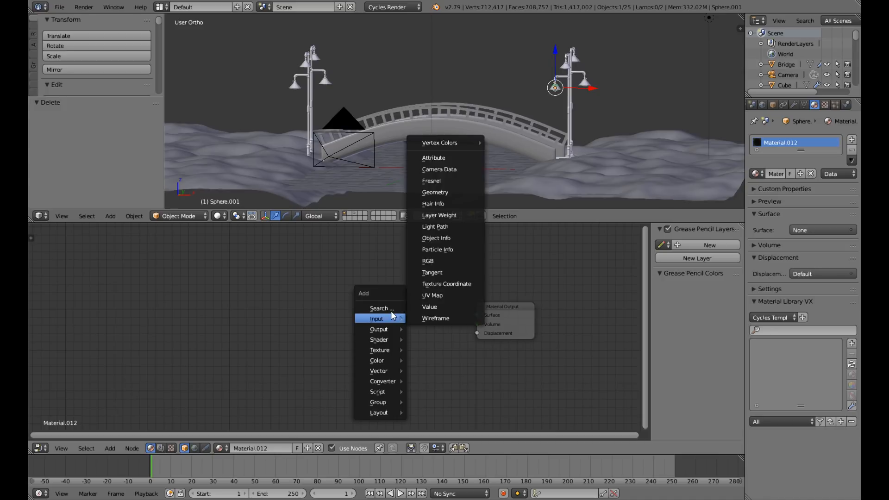
mouse_move(387, 339)
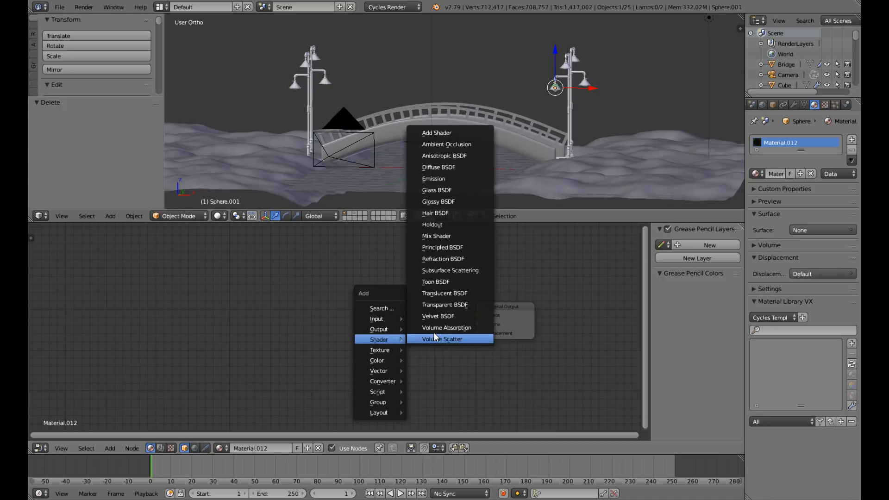
left_click(437, 179)
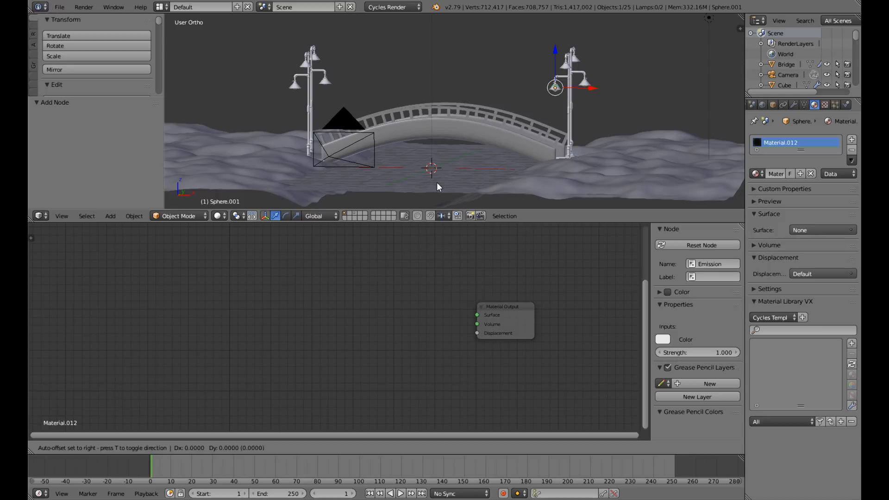
left_click(418, 309)
left_click_drag(418, 309, 477, 315)
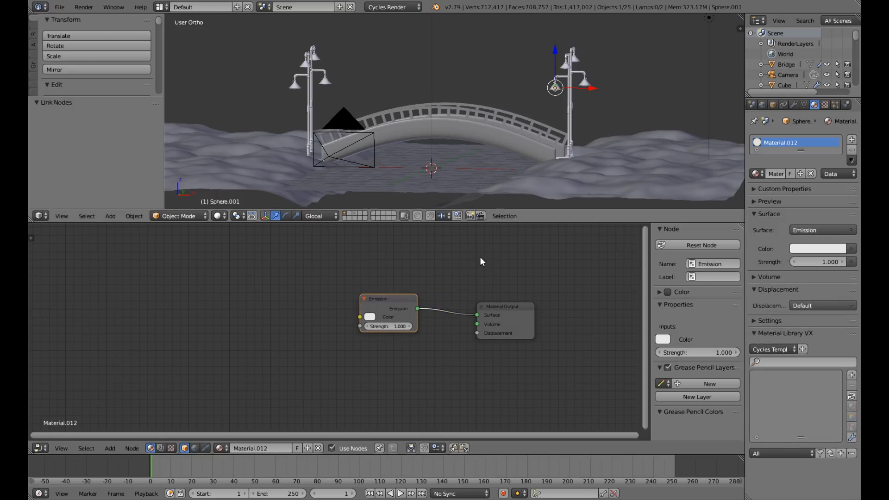
scroll(394, 334, "up", 2)
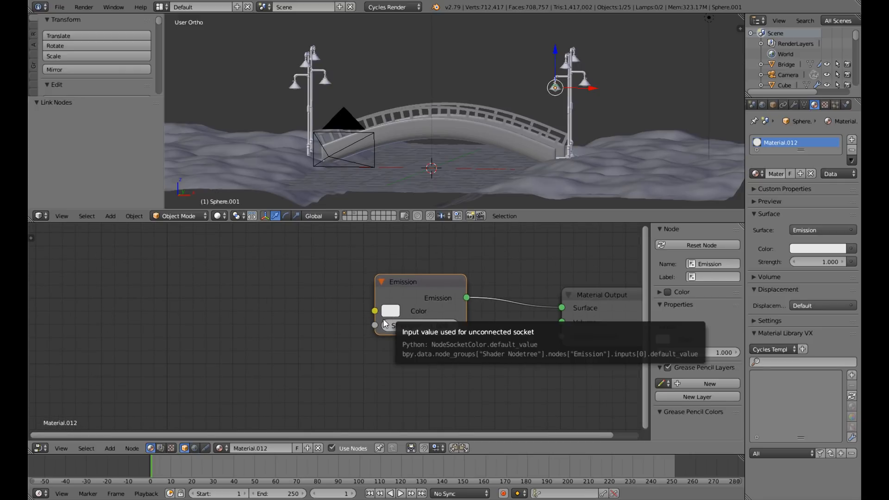
scroll(486, 351, "down", 2)
middle_click_drag(468, 353, 615, 358)
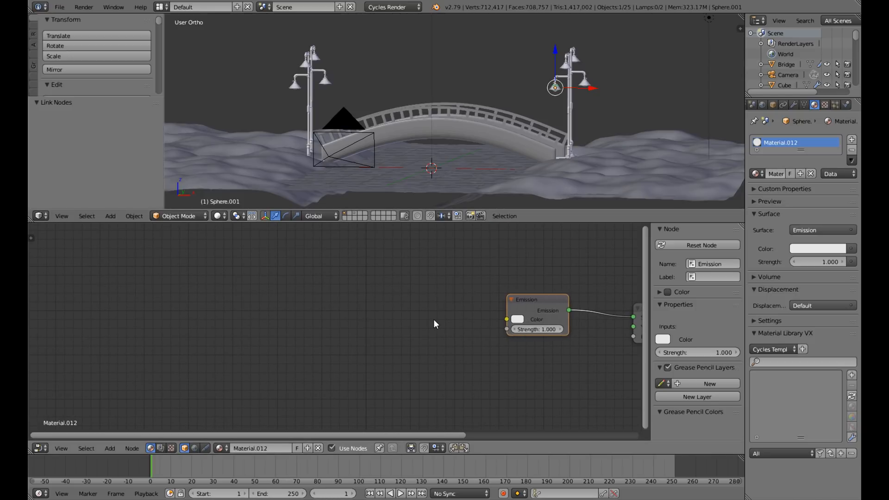
key("shift+a")
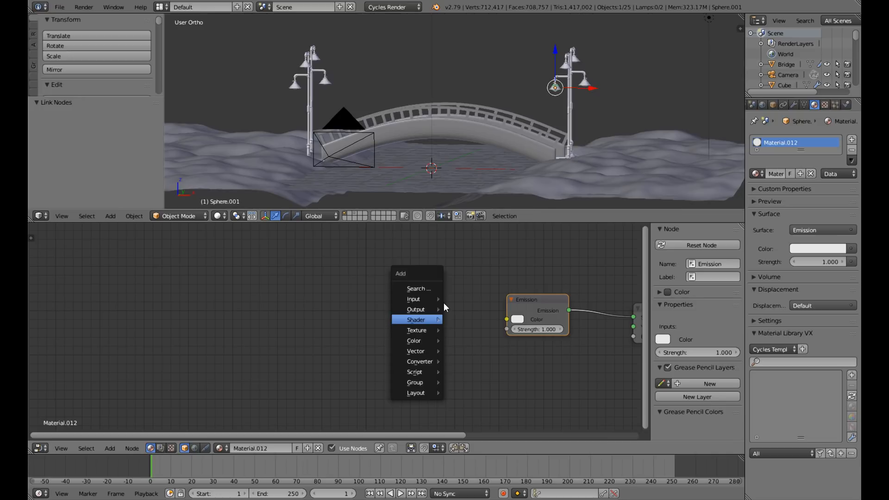
mouse_move(433, 318)
key("Escape")
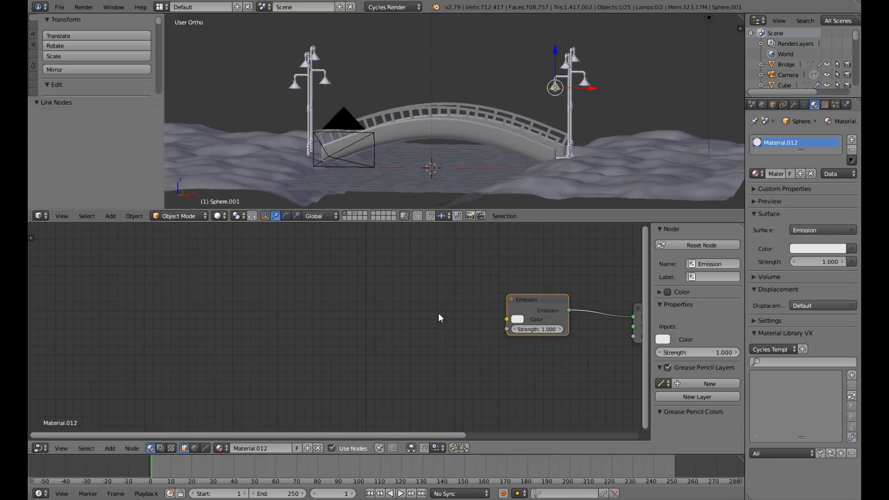
Add a Blackbody node and connect its Color output to the Emission shader's Color input.
key("shift+a")
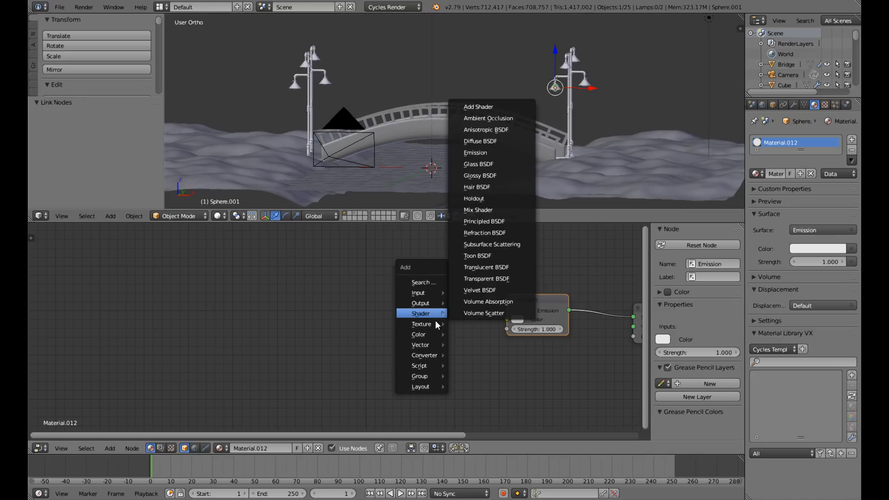
mouse_move(431, 350)
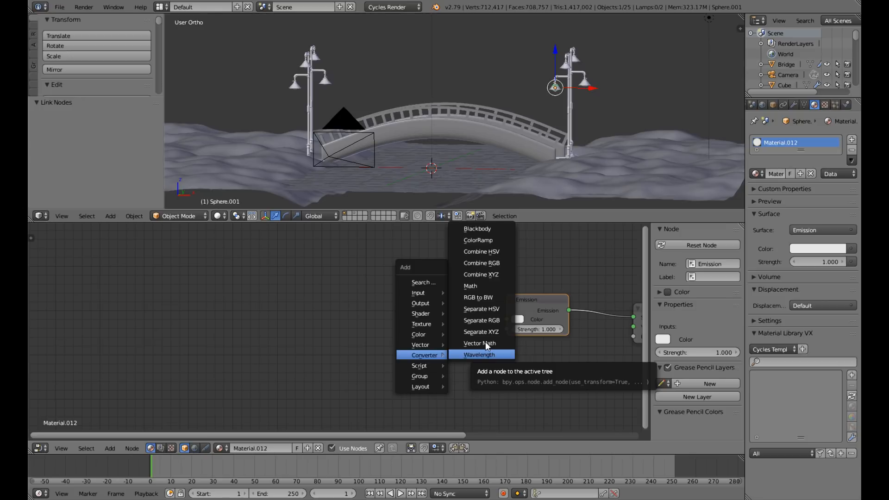
left_click(485, 228)
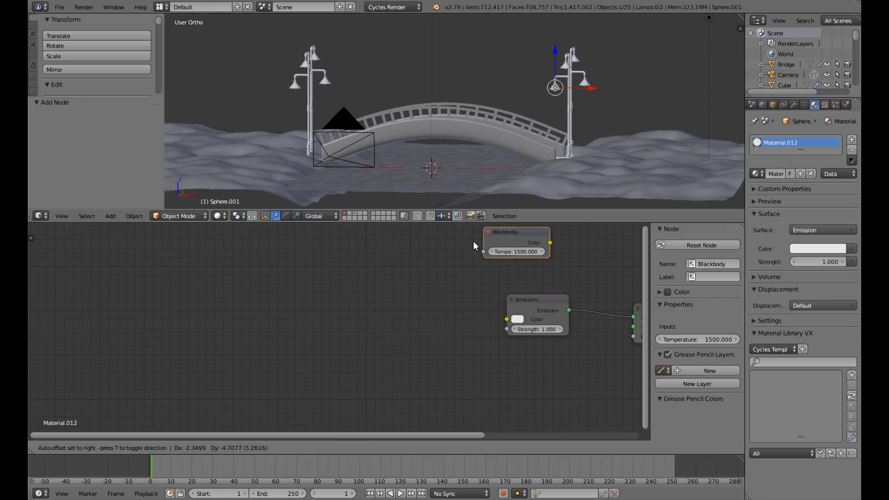
left_click(392, 289)
left_click(455, 303)
left_click_drag(454, 299, 506, 320)
Set the Blackbody temperature to 2500 and the Emission strength to 50.
left_click(420, 307)
type("25")
key("Return")
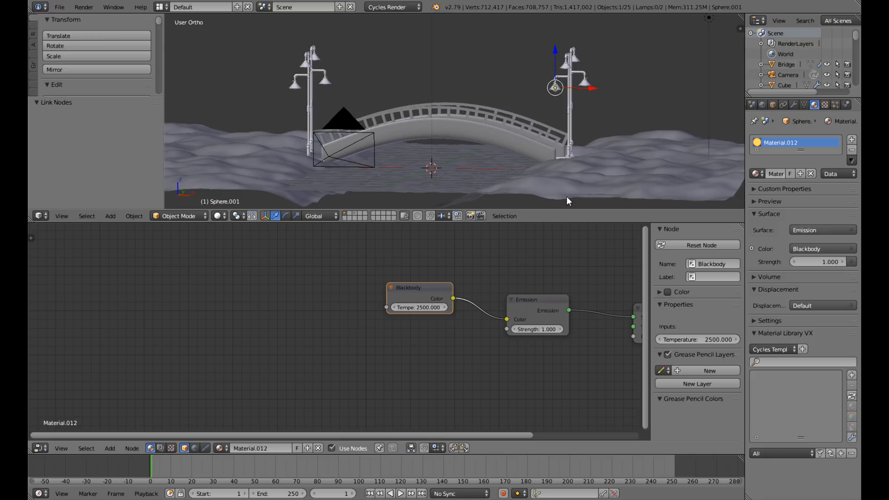
scroll(566, 107, "up", 3)
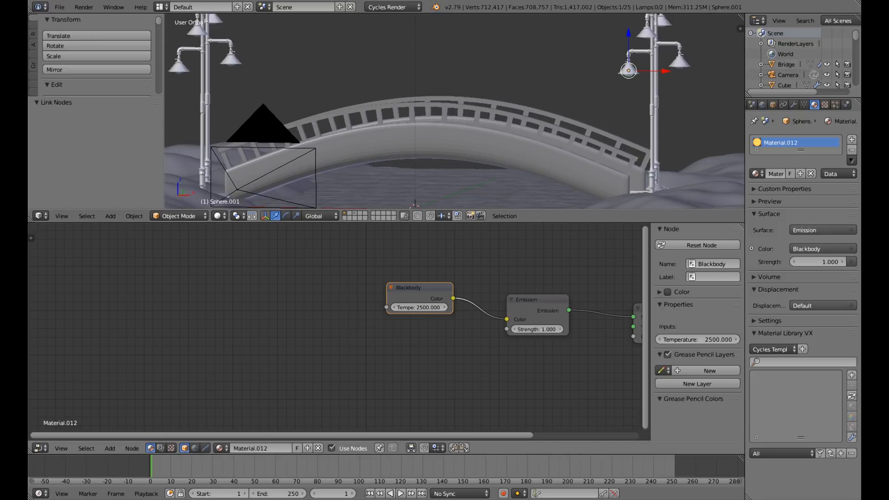
left_click(536, 329)
key("Return")
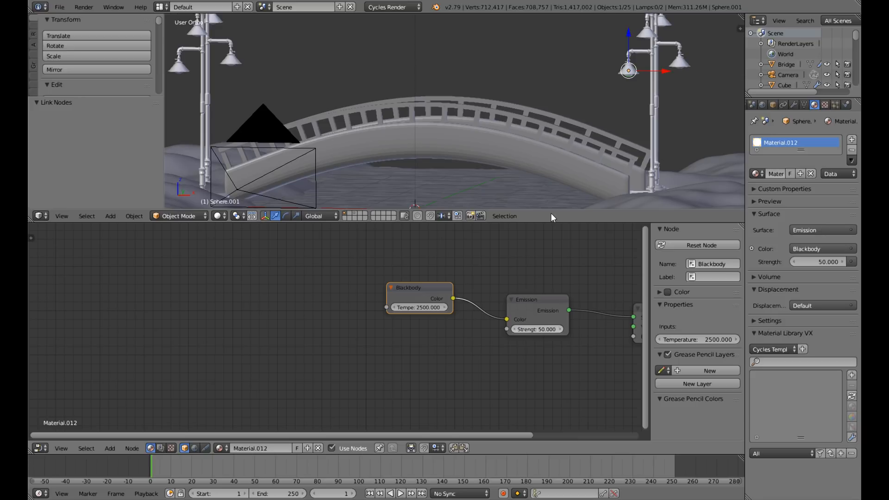
Select the upper bulb sphere, preview the scene through the camera in rendered shading, and select the lamp stand.
middle_click_drag(553, 136, 548, 128)
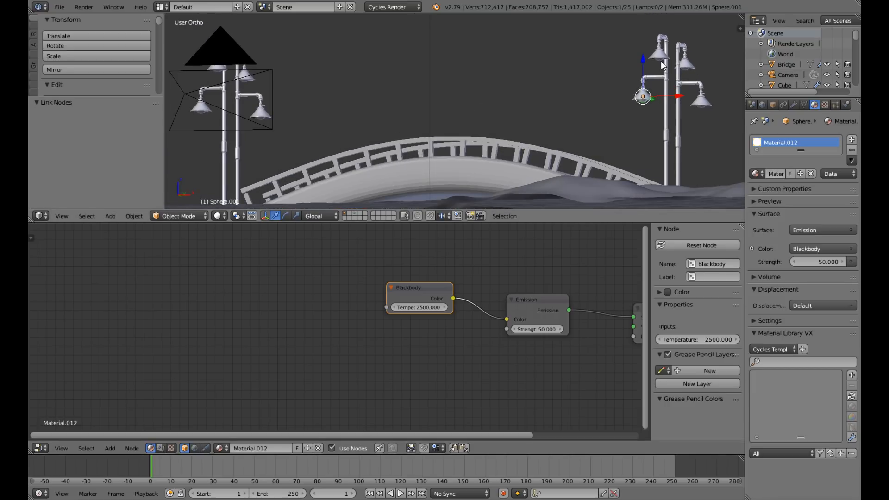
right_click(661, 61)
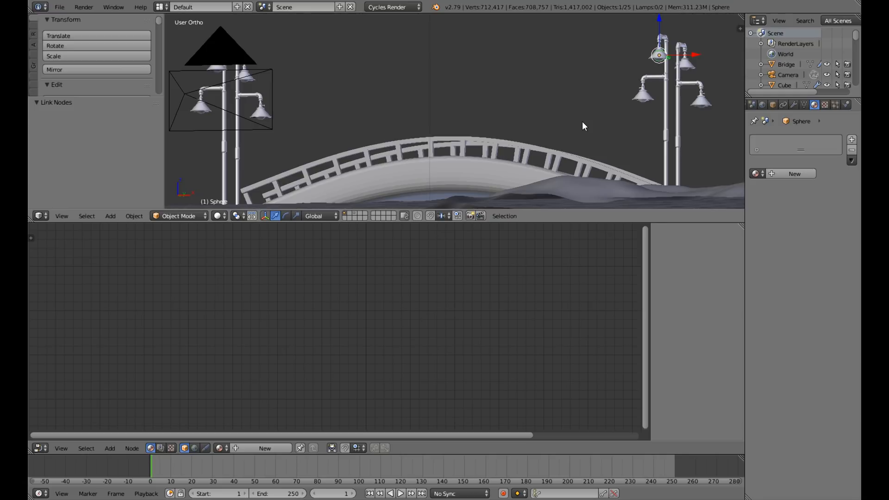
key("KP_0")
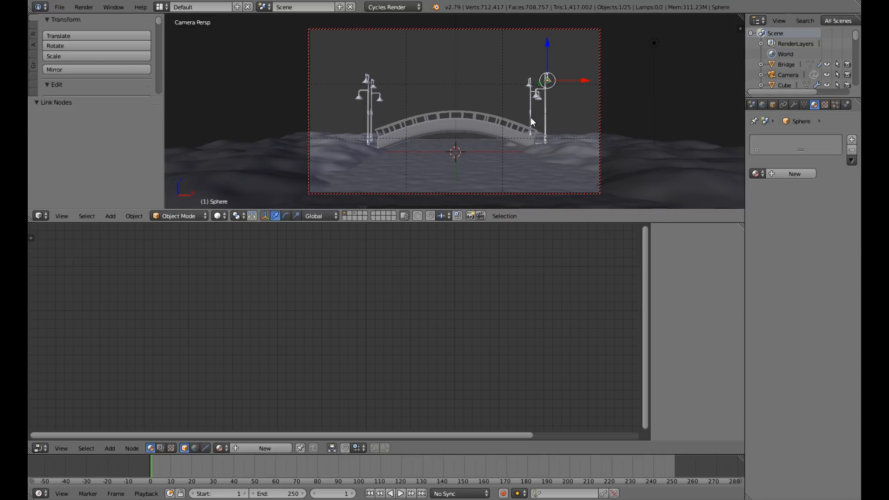
key("shift+z")
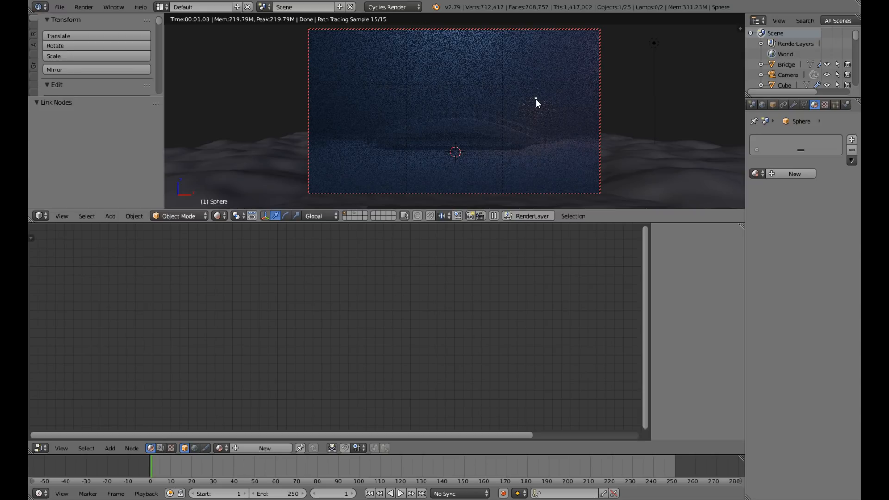
right_click(534, 99)
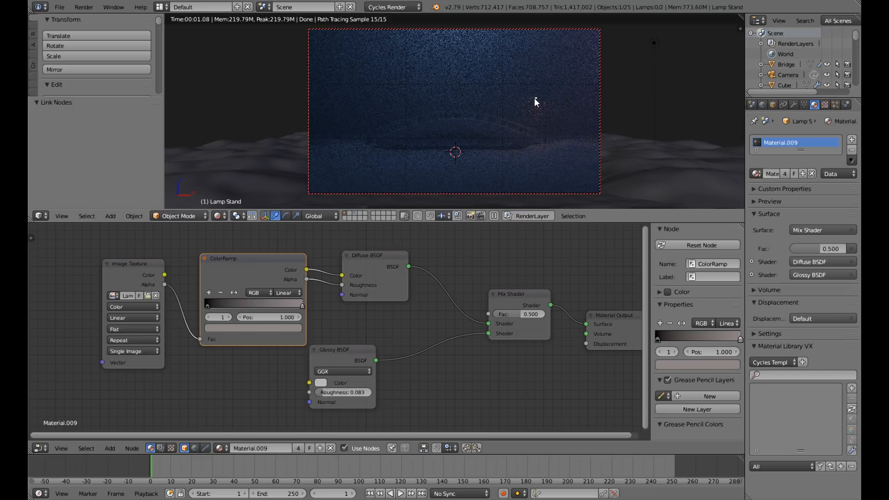
Select the emissive bulb, preview it in rendered shading, and set its material's Emission strength to 100.
right_click(534, 98)
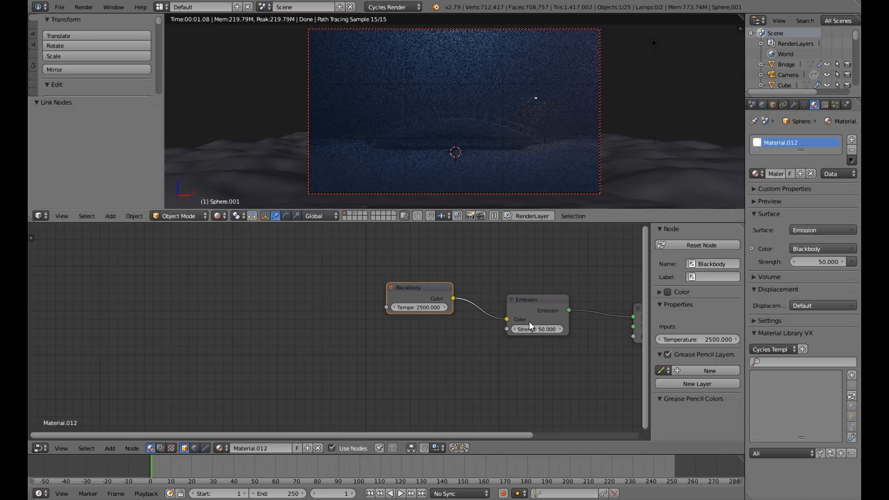
key("shift+z")
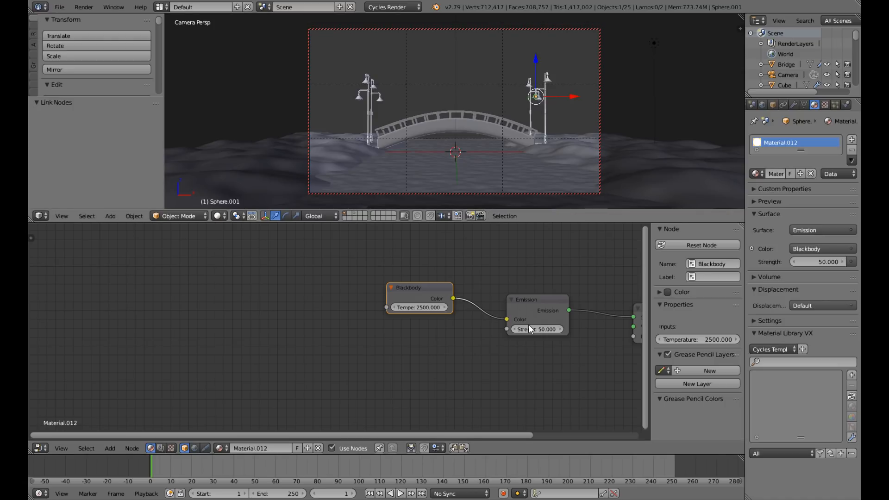
key("shift+z")
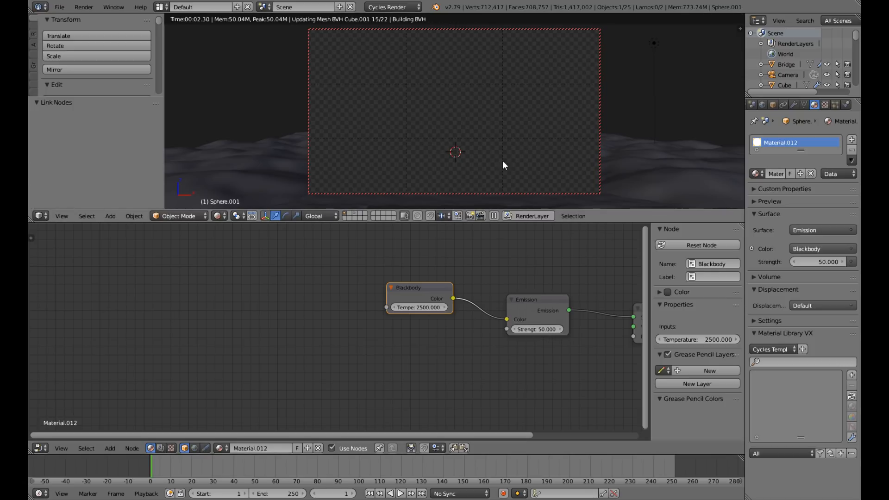
left_click(535, 332)
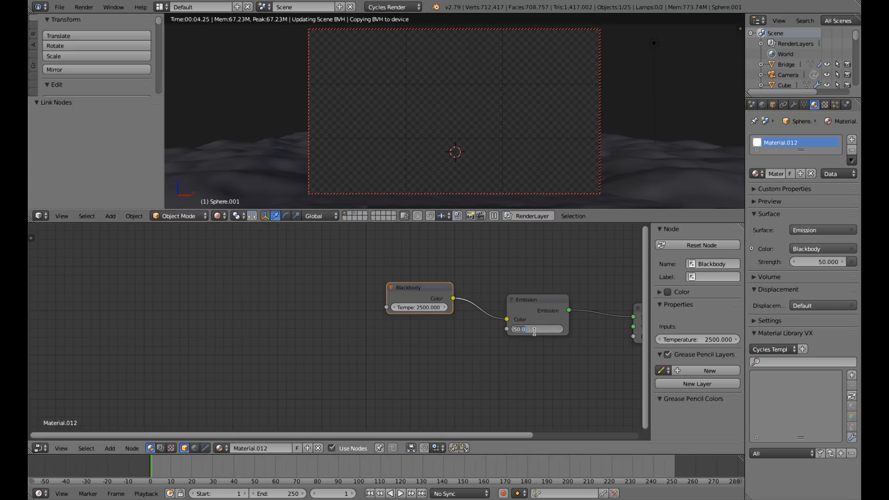
type("1")
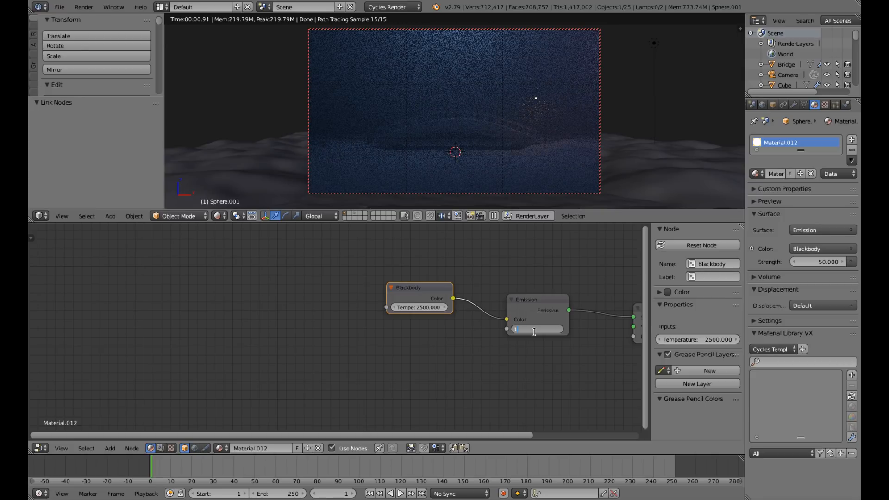
type("00")
key("Return")
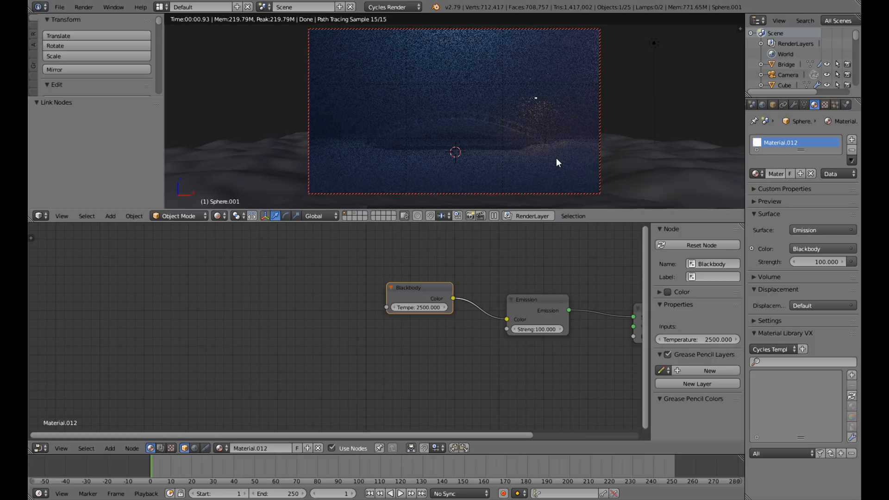
key("shift+z")
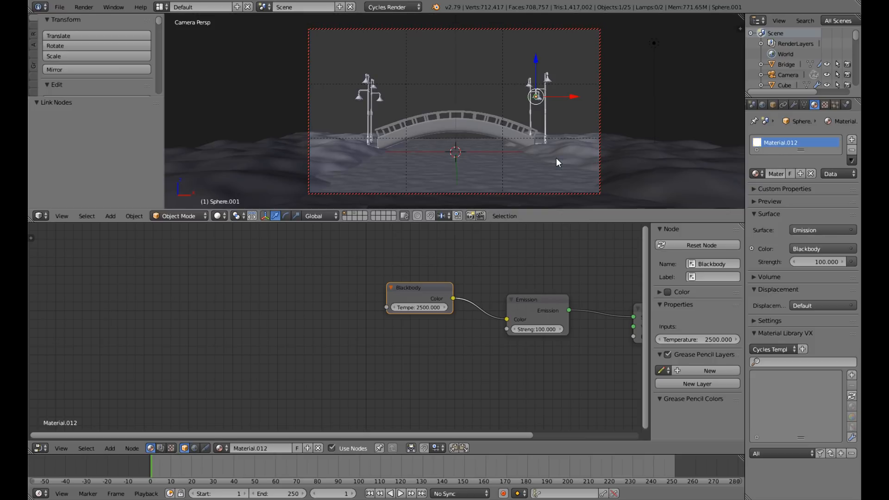
Leave the camera view and select the three bulbs without a material on the lamps at the bridge's right end.
key("KP_5")
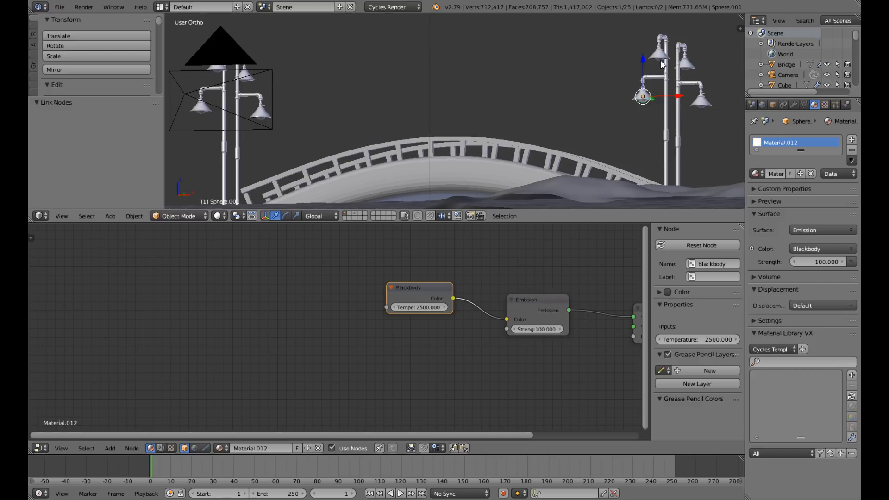
right_click(661, 64)
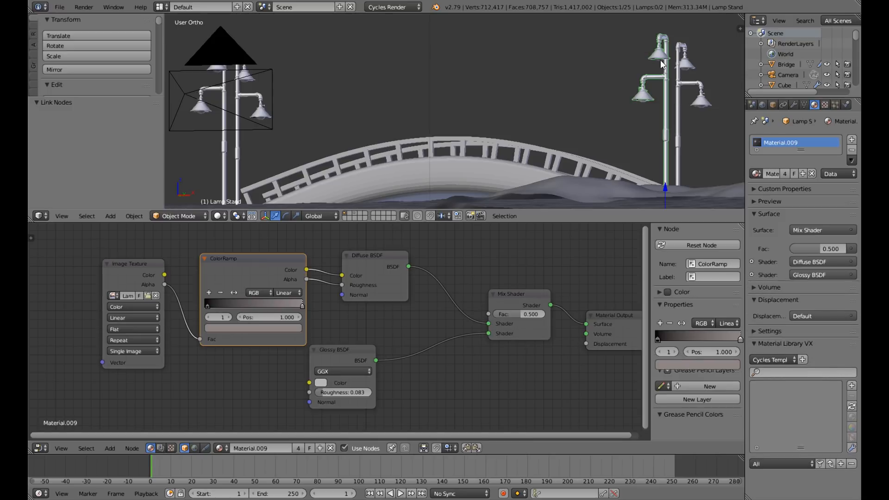
right_click(659, 61)
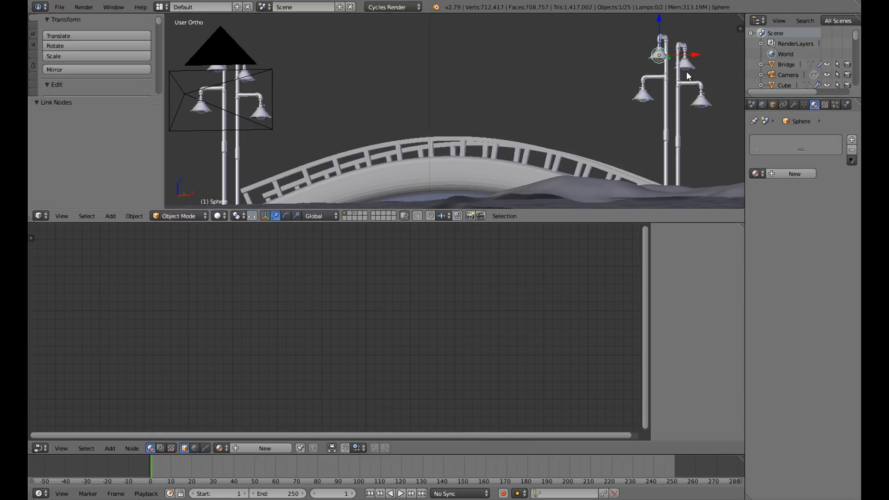
right_click(687, 72, "shift")
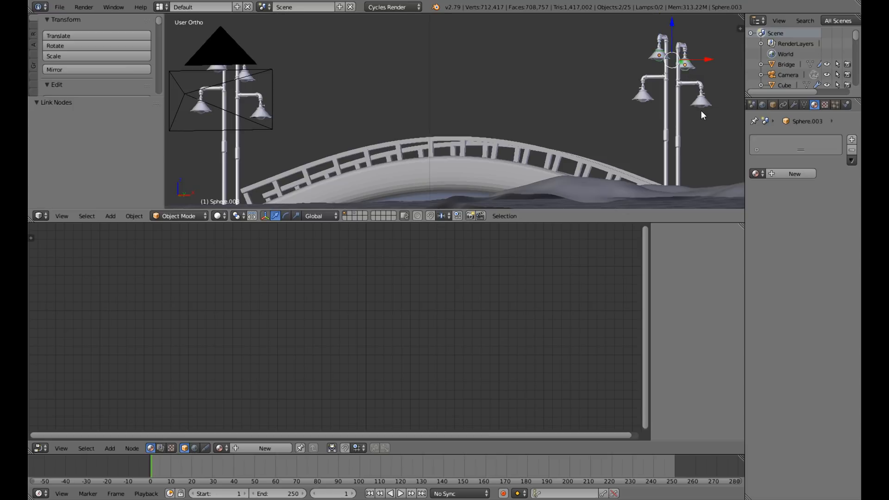
right_click(701, 110, "shift")
Add the four bulbs of the lamps at the bridge's left end to the selection.
middle_click_drag(332, 135, 348, 116)
right_click(347, 103, "shift")
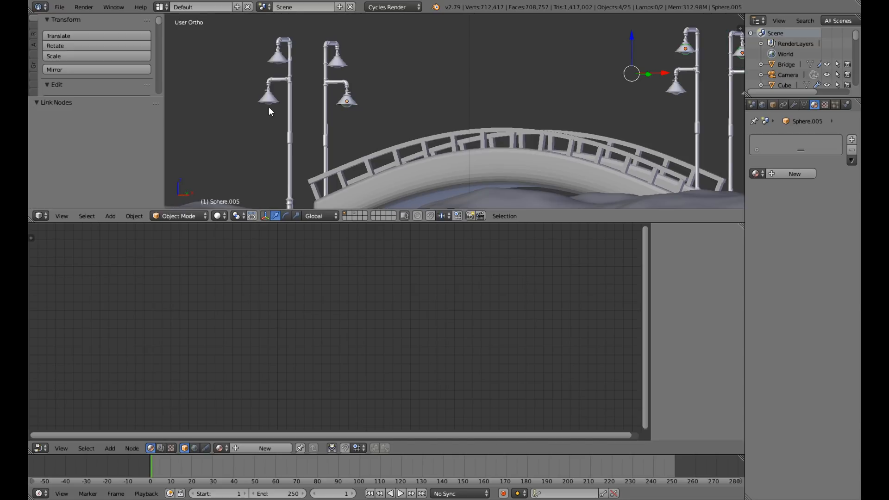
right_click(269, 108, "shift")
right_click(278, 68, "shift")
middle_click_drag(373, 86, 374, 113)
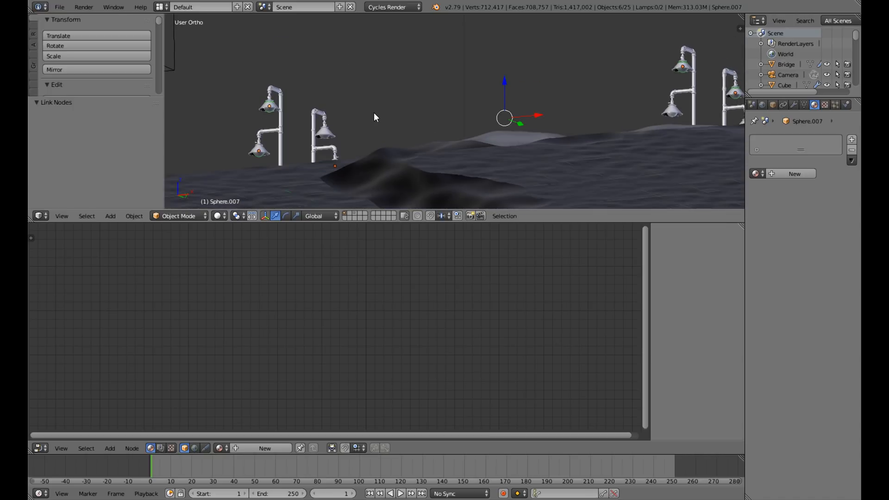
scroll(373, 113, "up", 4)
middle_click_drag(219, 167, 318, 57, "shift")
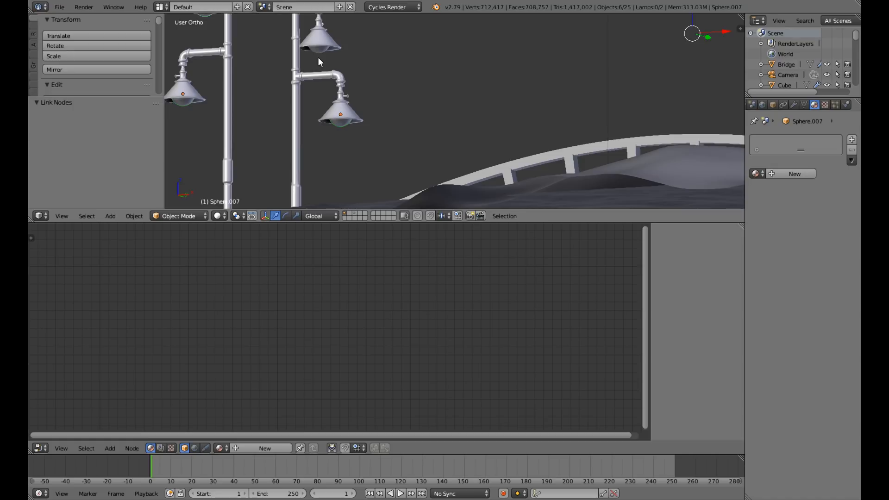
right_click(318, 58, "shift")
Add the emissive bulb to the selection last as the active object and link its material to all the selected bulbs.
scroll(429, 82, "down", 8)
middle_click_drag(456, 102, 400, 116)
scroll(591, 94, "up", 4)
middle_click_drag(642, 78, 466, 115)
scroll(550, 88, "up", 2)
scroll(482, 93, "up", 3)
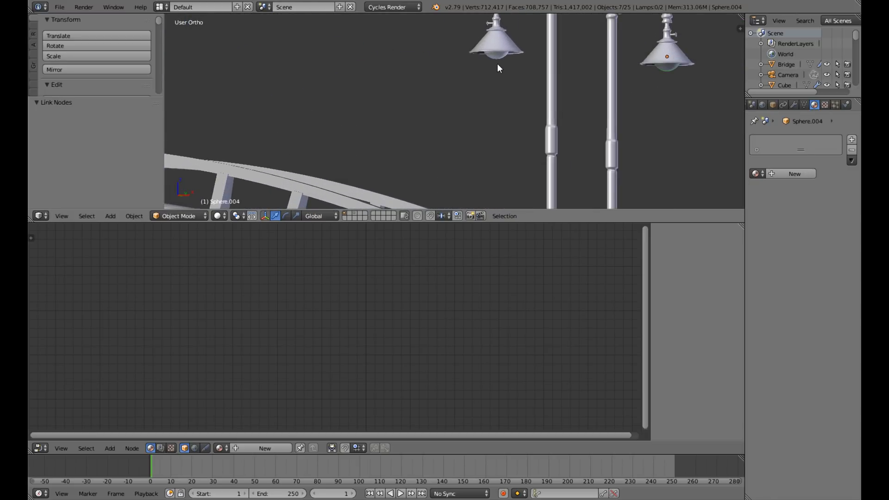
right_click(498, 68)
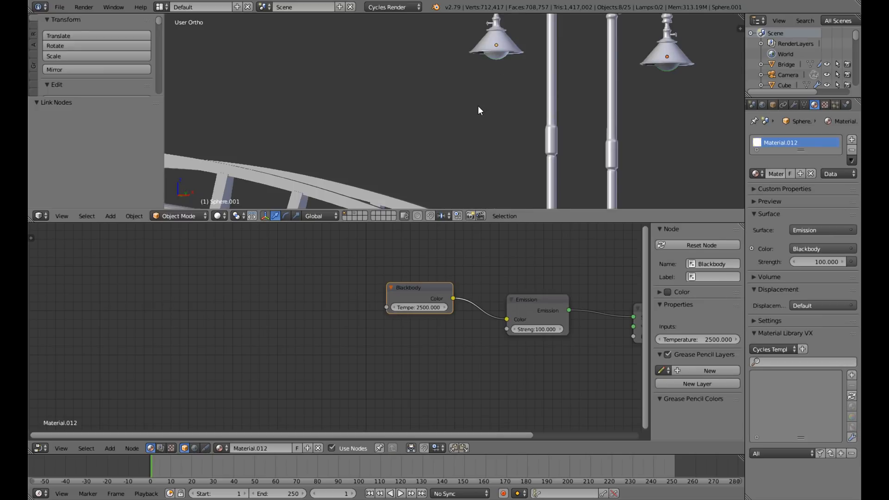
scroll(478, 105, "down", 4)
middle_click_drag(428, 114, 438, 121)
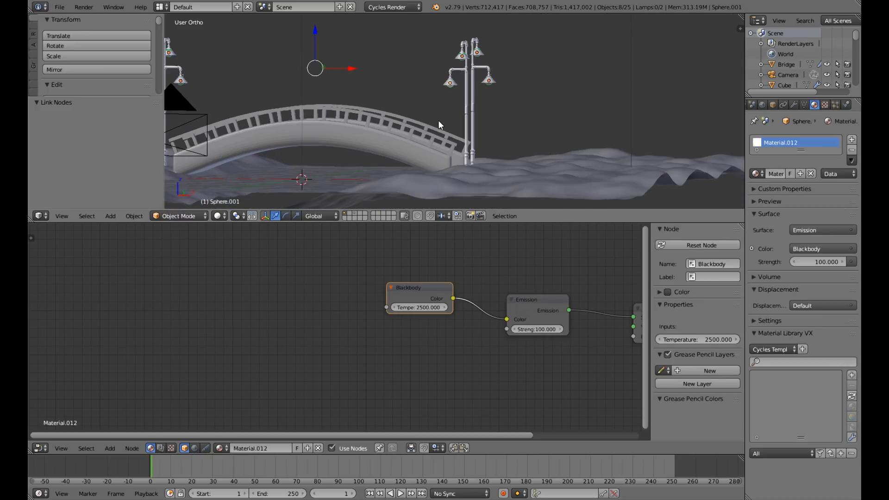
key("ctrl+l")
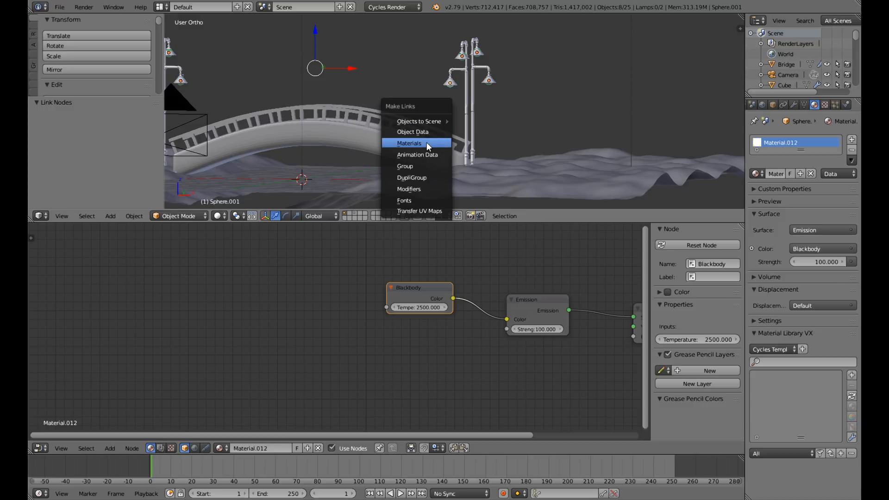
left_click(426, 142)
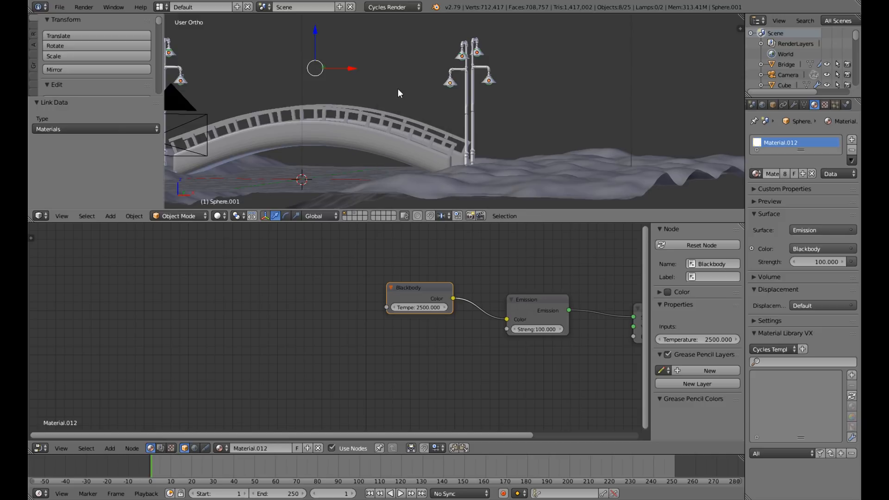
Preview the scene with all bulbs lit through the camera in rendered shading.
scroll(398, 88, "down", 5)
middle_click_drag(412, 101, 437, 89)
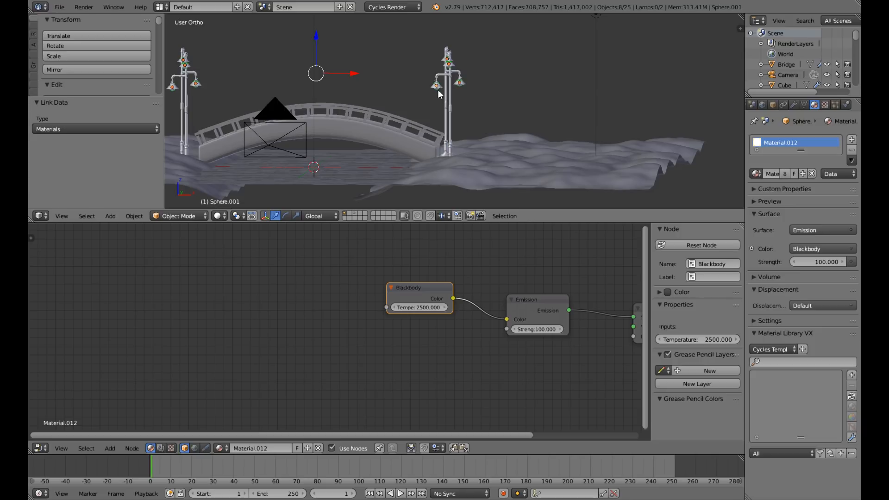
key("KP_0")
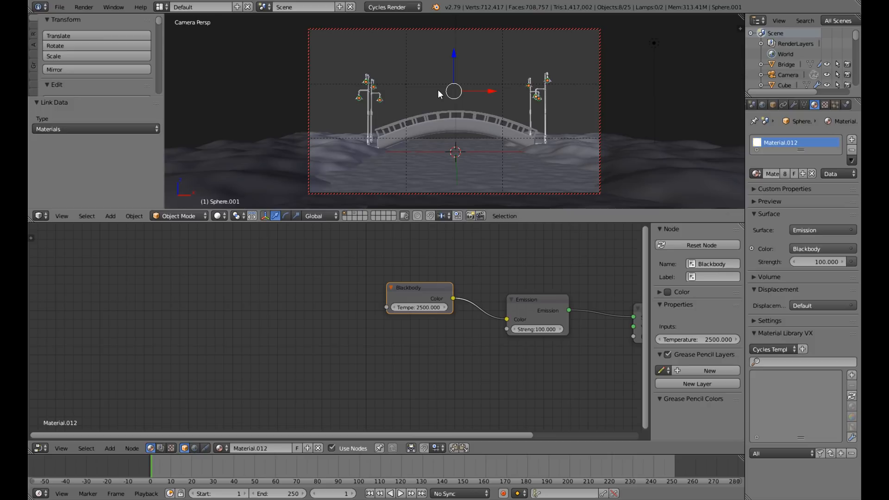
key("shift+z")
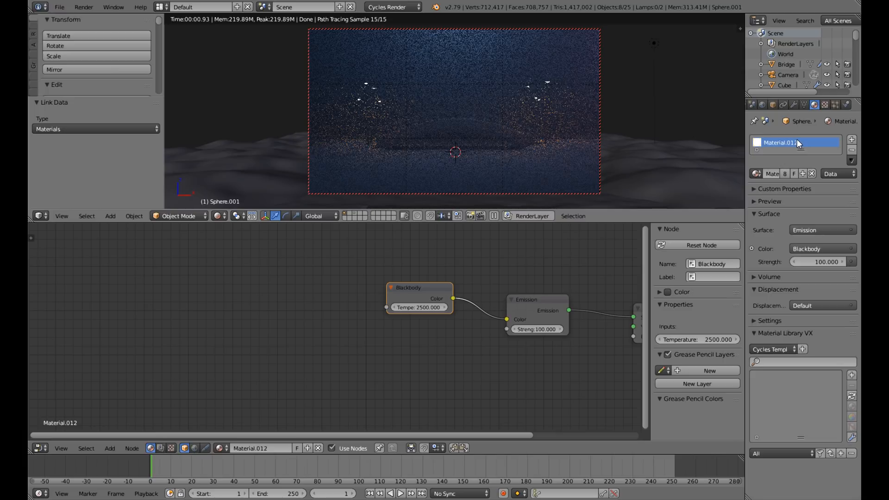
Set the preview samples in the render sampling settings to 200.
scroll(780, 108, "up", 2)
left_click(774, 107)
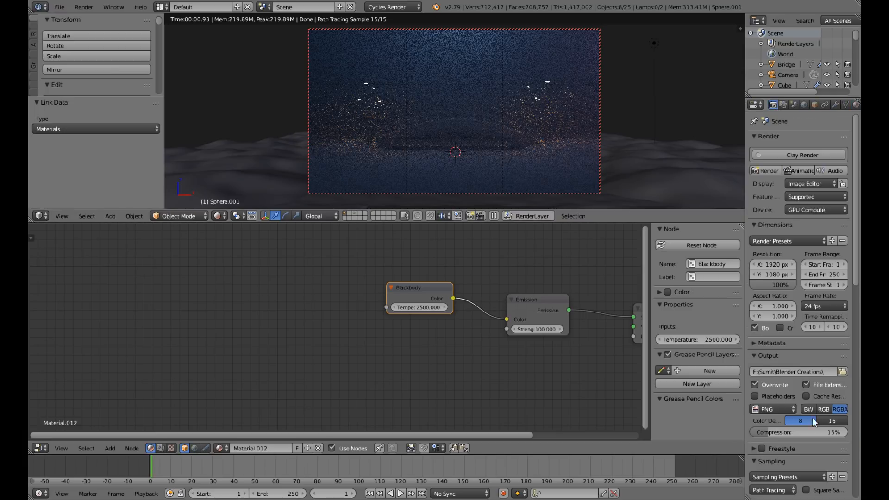
scroll(818, 433, "down", 6)
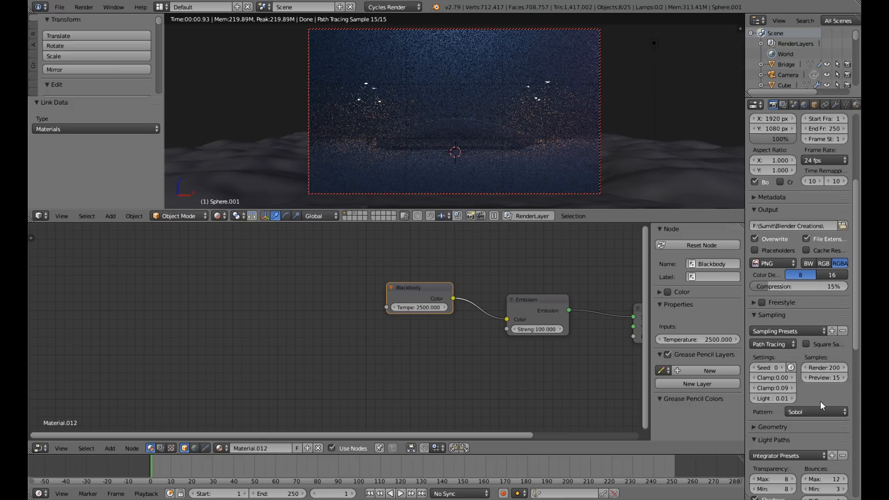
left_click(825, 378)
type("200")
key("Return")
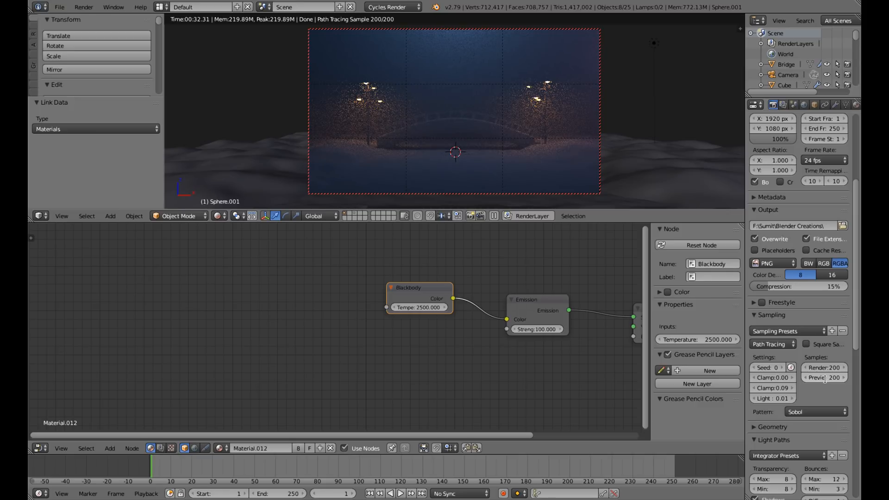
Set the preview samples to 500, check the rendered preview, and return to solid shading.
left_click(824, 378)
type("500")
key("Return")
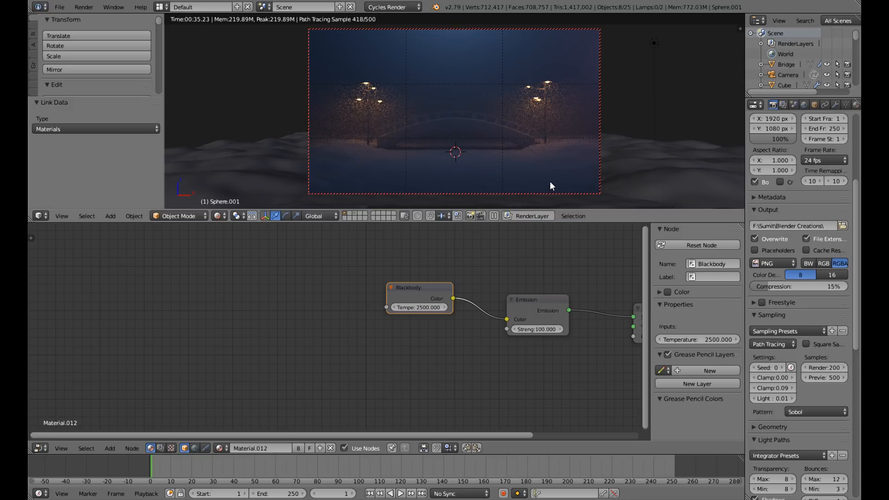
key("shift+z")
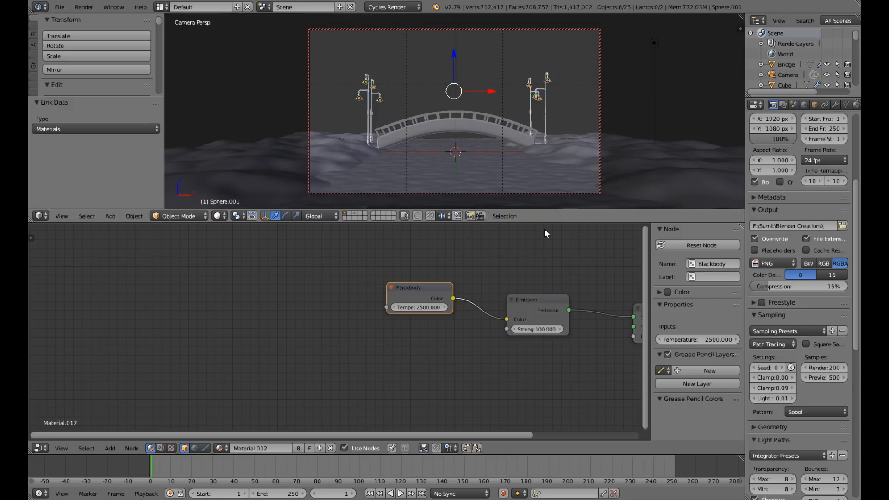
Select the lower inner bulb at the bridge's right end and set its material's Emission strength to 500 while previewing the camera render.
right_click(536, 105)
right_click(535, 105)
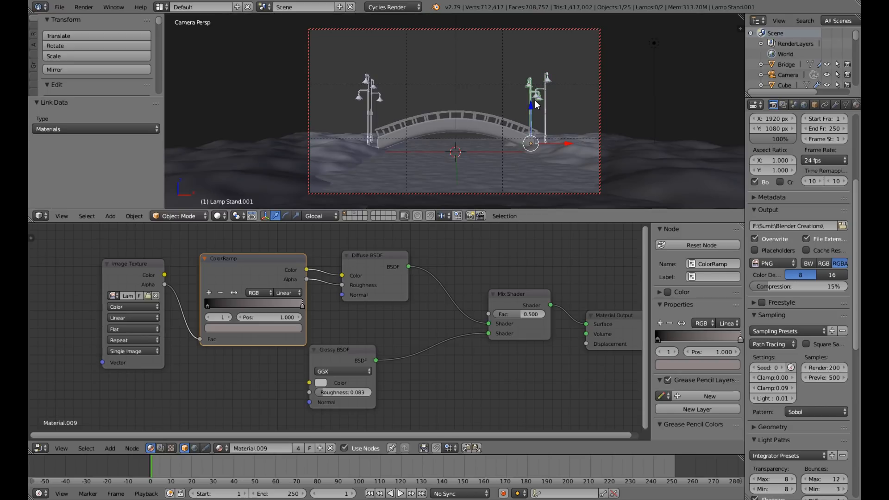
middle_click_drag(534, 100, 448, 79)
scroll(469, 139, "up", 4)
right_click(447, 80)
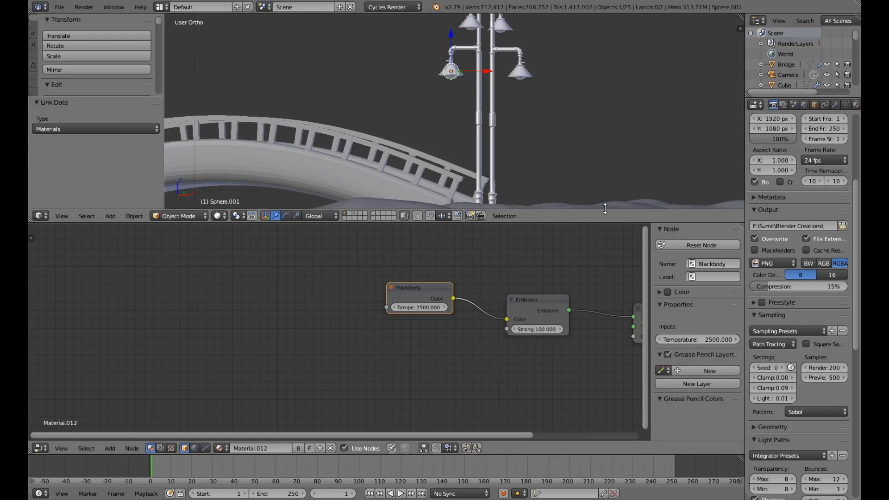
key("KP_0")
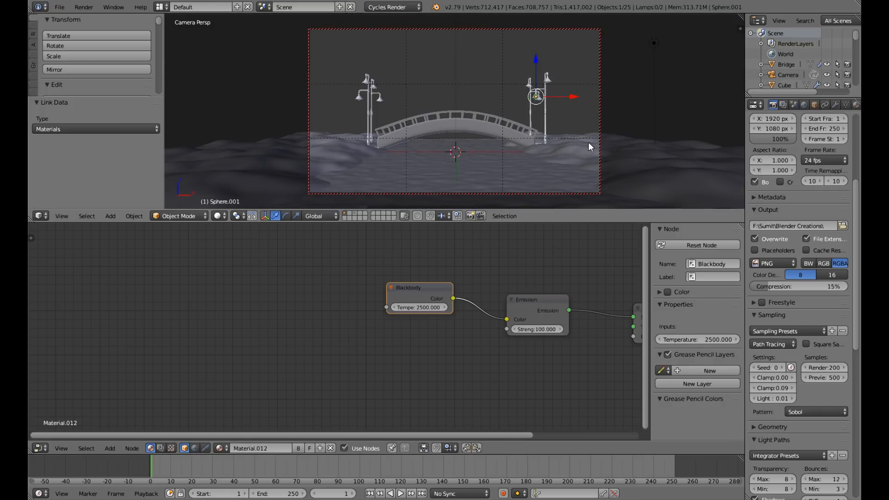
key("shift+z")
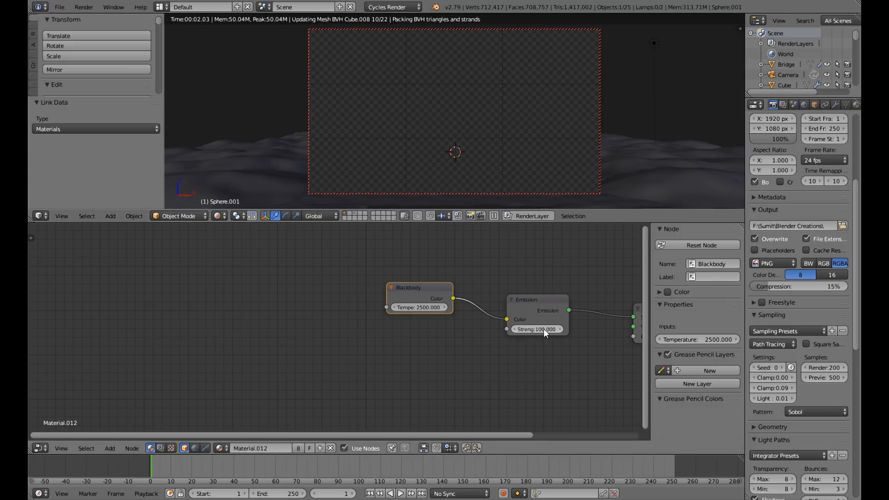
left_click(532, 329)
type("500")
key("Return")
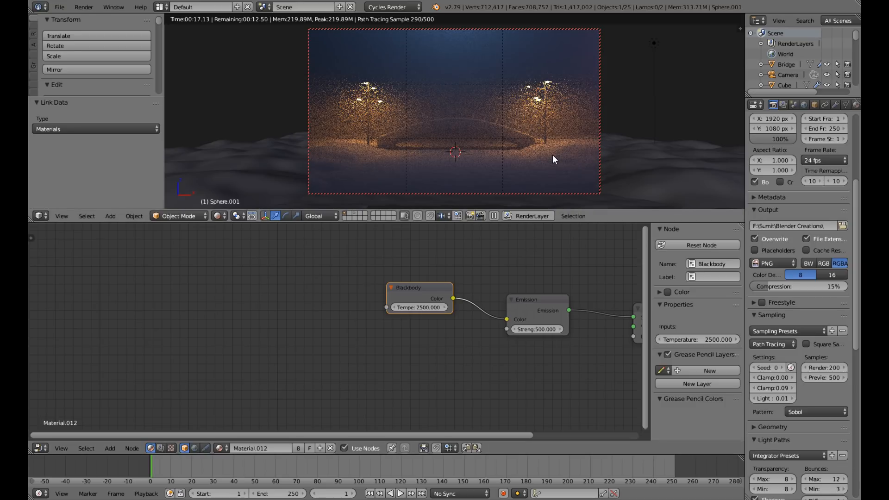
Return to solid shading and save the scene over the existing Tutorial Scene.blend file.
key("shift+z")
key("ctrl+s")
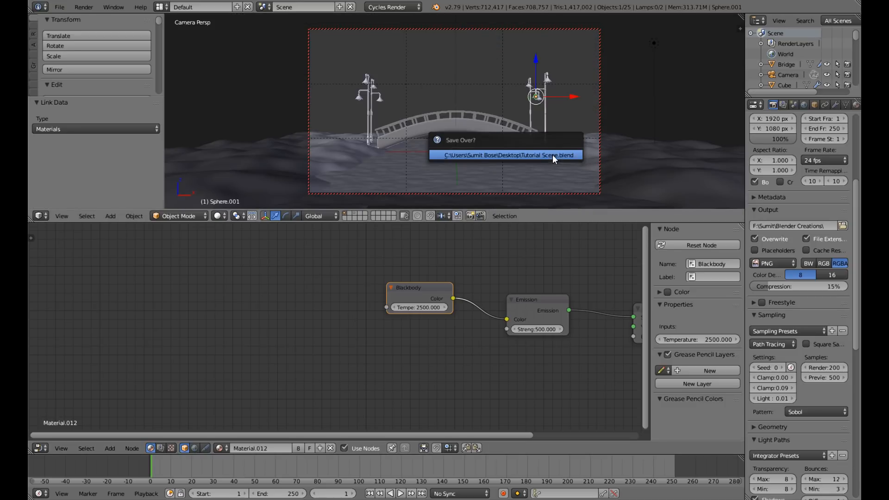
left_click(553, 155)
key("KP_0")
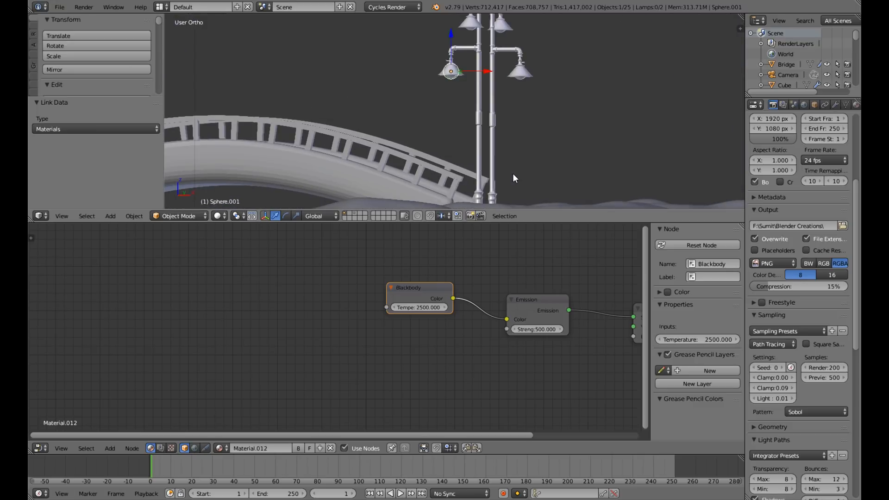
scroll(512, 174, "down", 4)
middle_click_drag(513, 153, 532, 186)
scroll(532, 186, "down", 4)
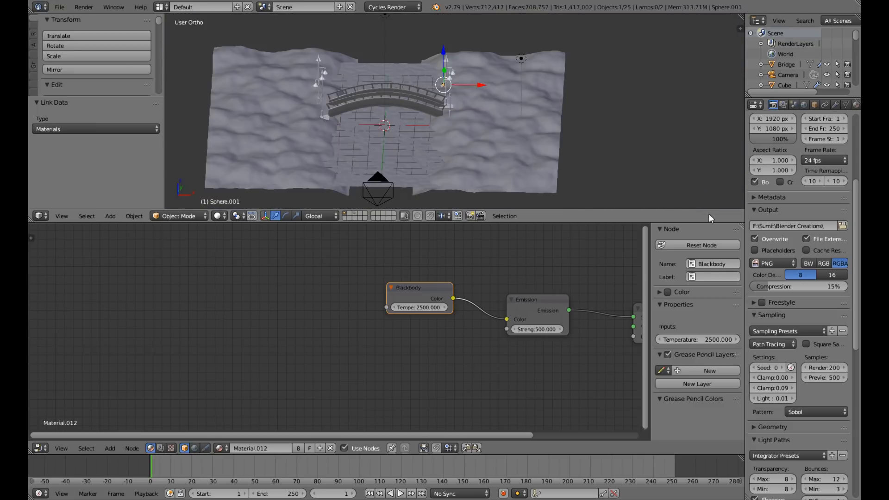
Select every object that belongs to the Bridge group, starting from the bridge body and its railing.
right_click(413, 101)
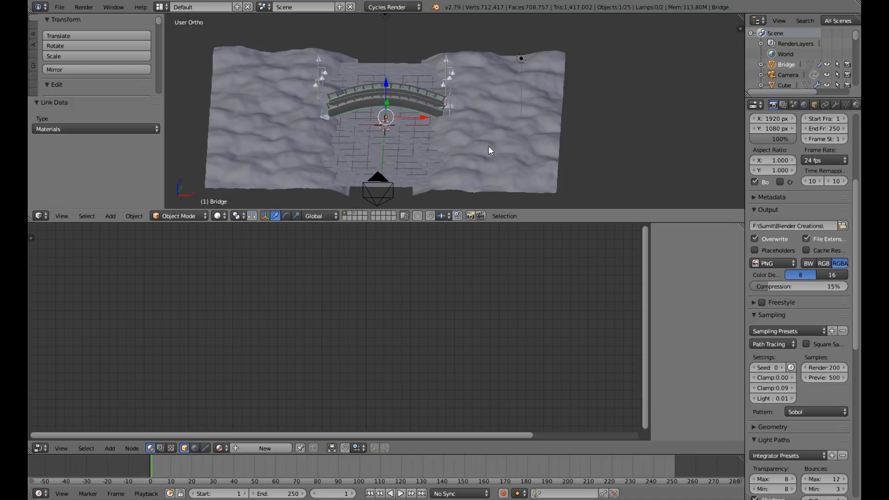
middle_click_drag(488, 146, 442, 141)
scroll(441, 140, "up", 3)
scroll(440, 140, "up", 2)
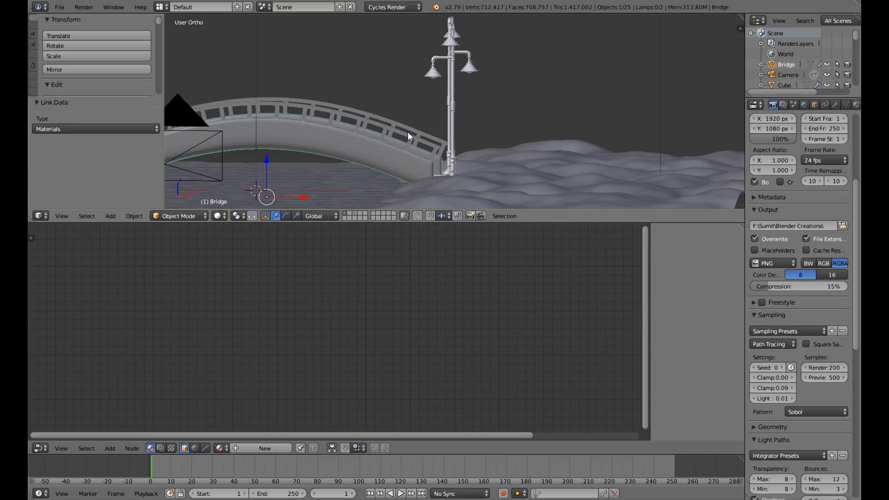
right_click(408, 131)
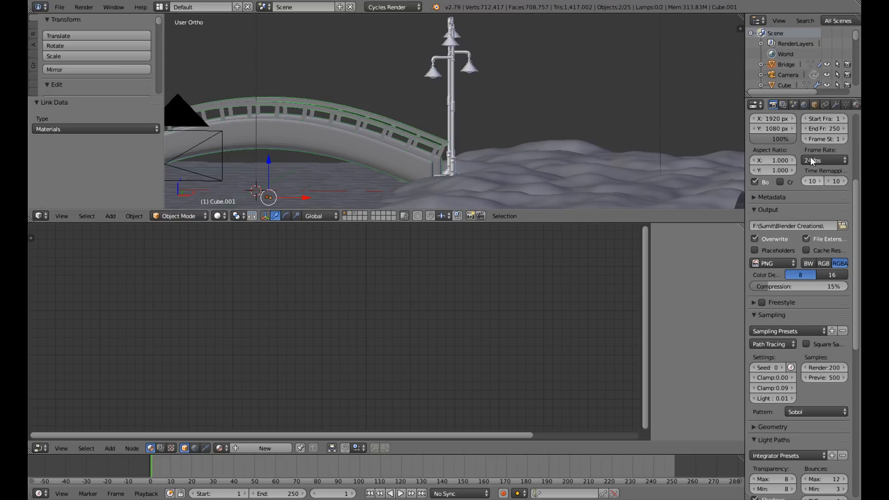
left_click(813, 105)
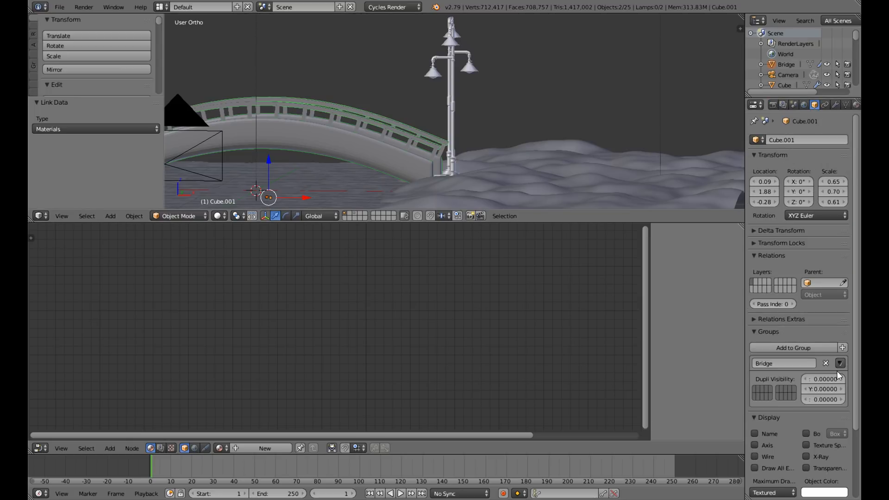
left_click(840, 363)
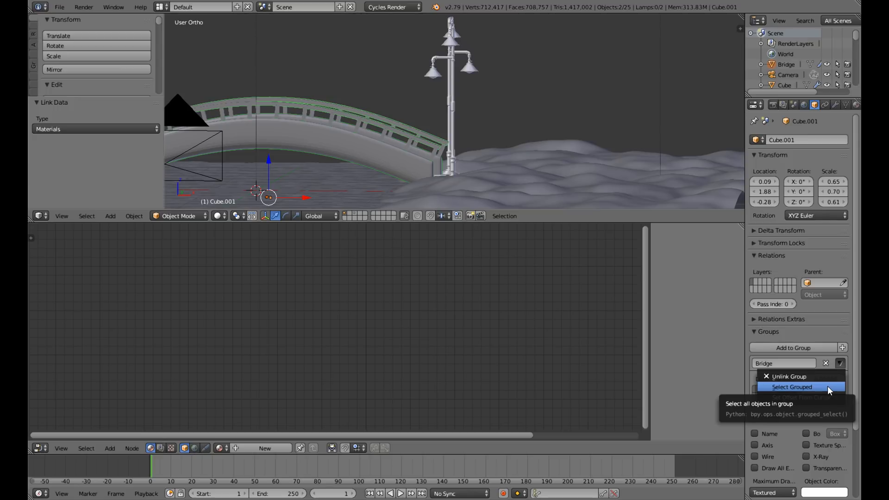
left_click(827, 387)
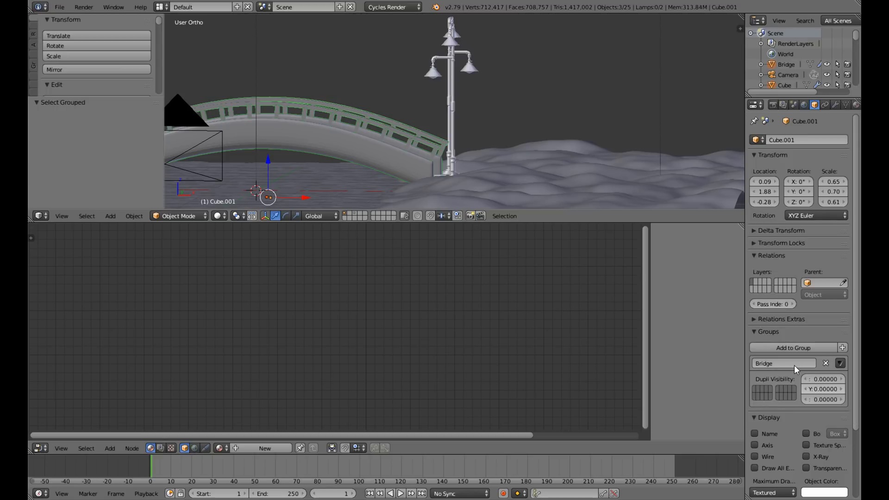
Move the selected bridge objects to the second layer and show only that layer.
key("m")
left_click(460, 131)
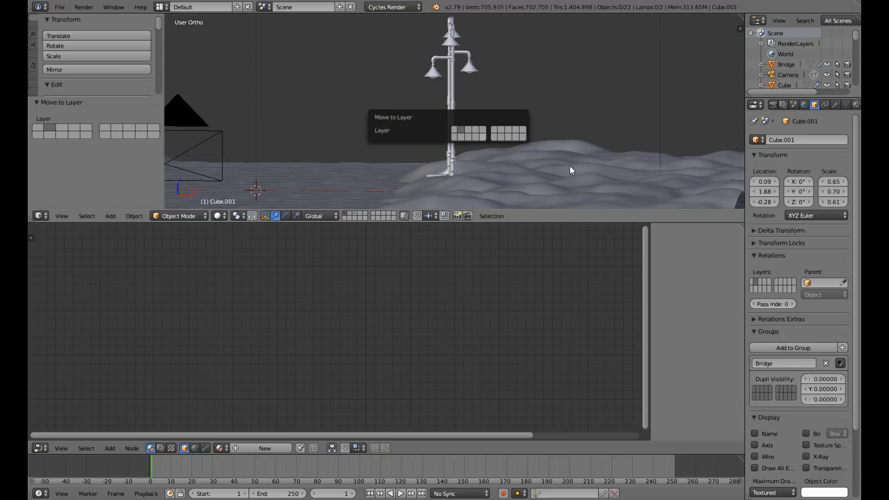
left_click(351, 212)
scroll(410, 152, "down", 3)
middle_click_drag(411, 157, 465, 158)
key("KP_1")
scroll(445, 143, "up", 4)
scroll(465, 158, "down", 3)
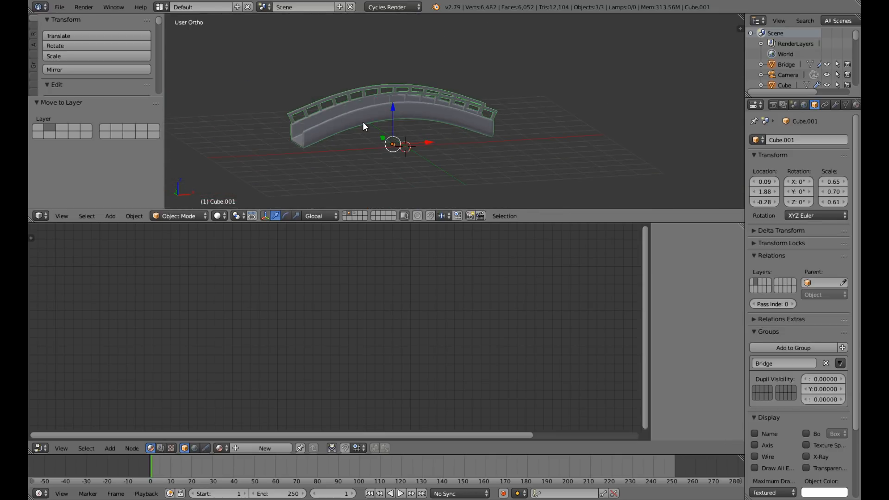
Select the bridge's arched body and unwrap its entire mesh.
right_click(363, 125)
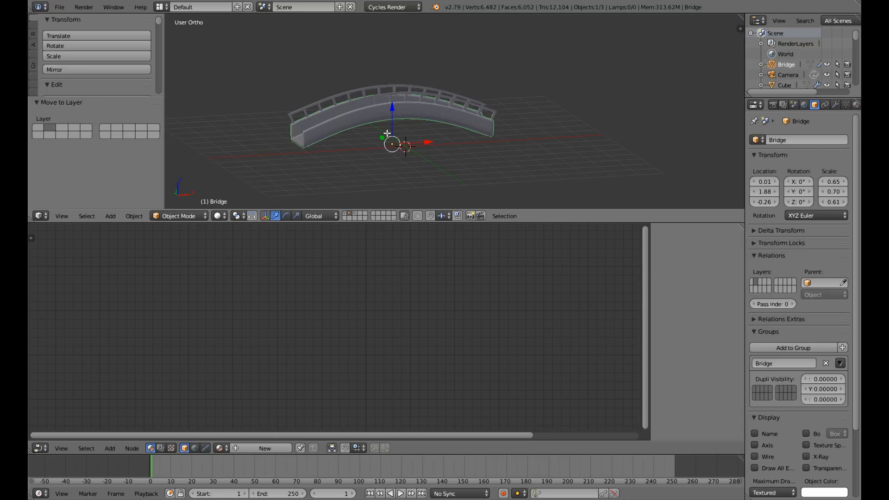
key("Tab")
scroll(387, 134, "up", 4)
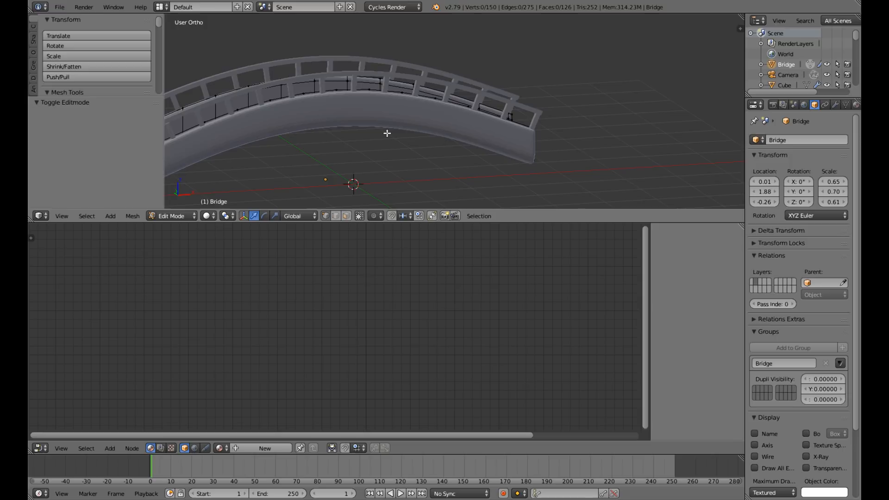
scroll(387, 133, "down", 3)
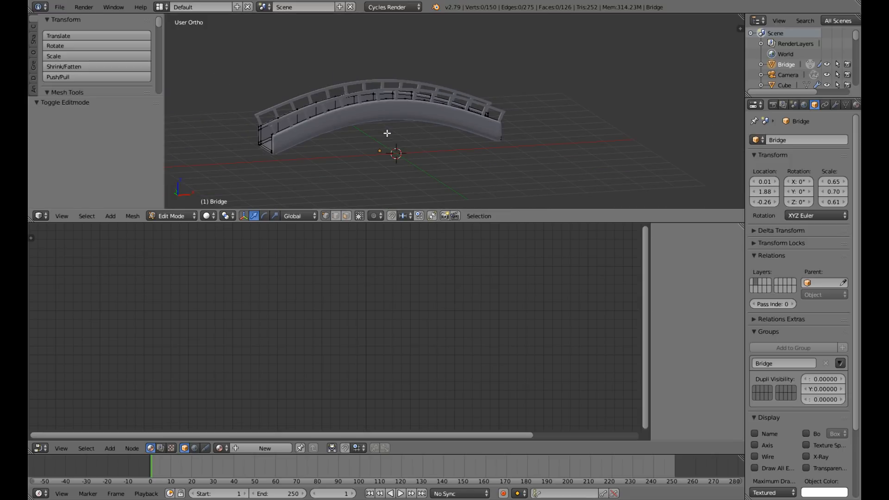
key("a")
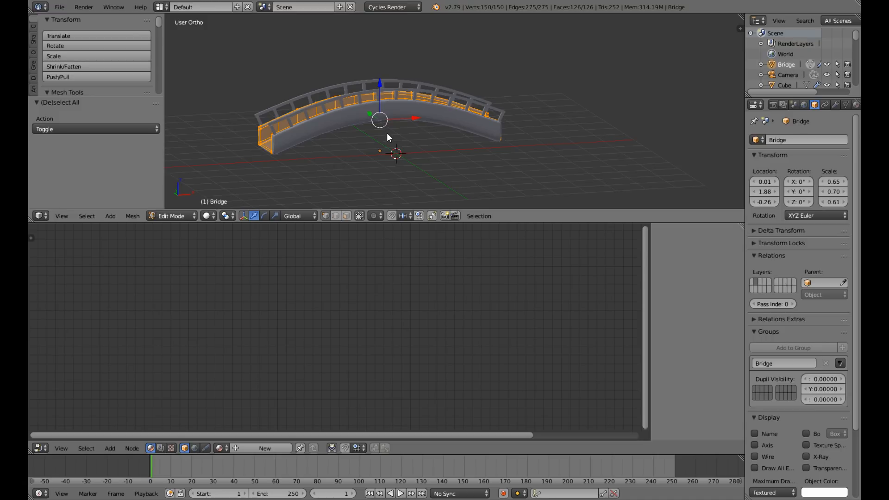
key("u")
left_click(387, 132)
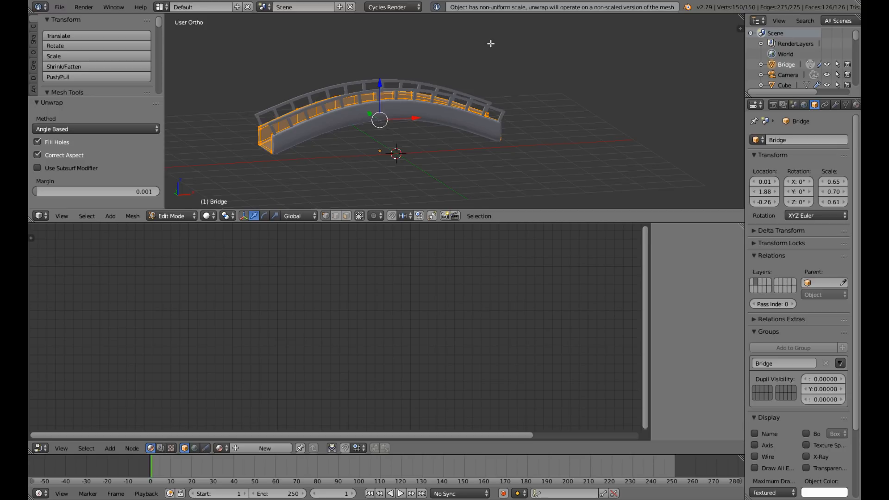
Apply the bridge body's rotation and scale, unwrap its whole mesh again, and return to Object Mode.
key("Tab")
key("ctrl+a")
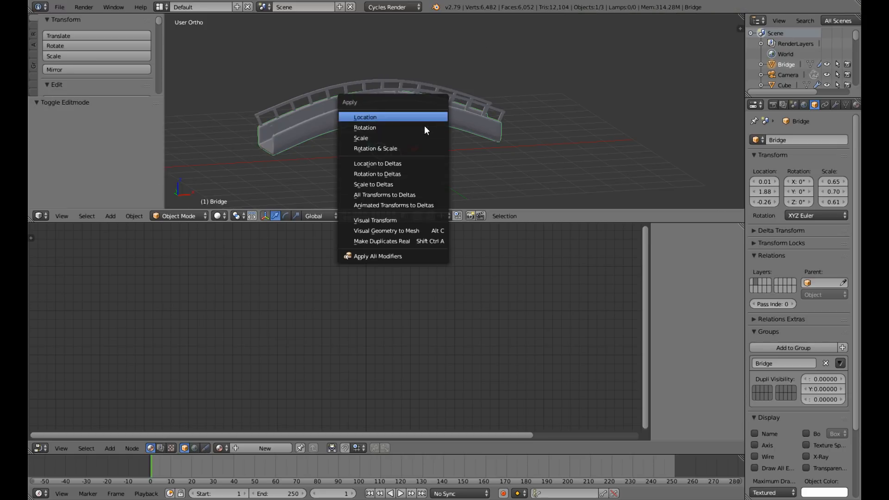
left_click(420, 147)
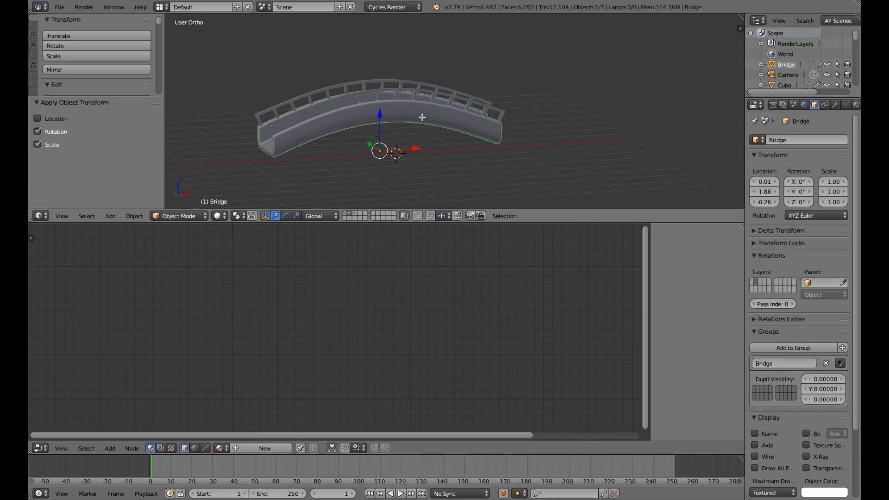
key("Tab")
key("u")
left_click(421, 116)
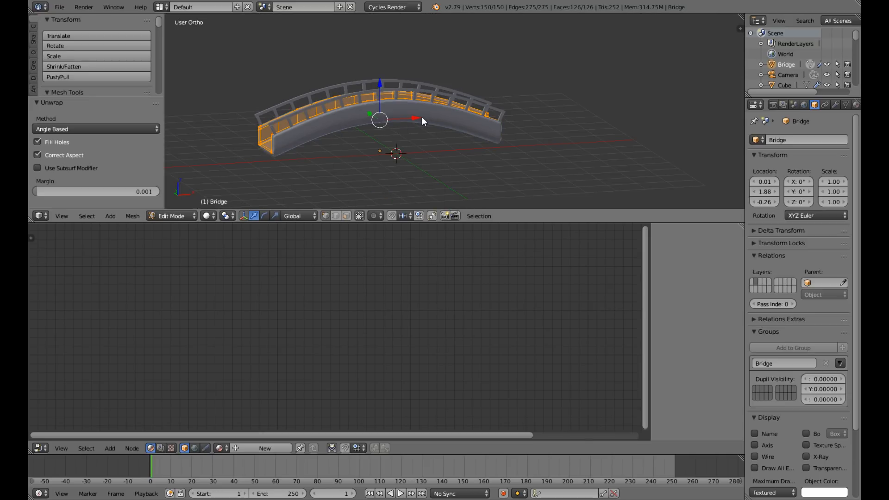
key("Tab")
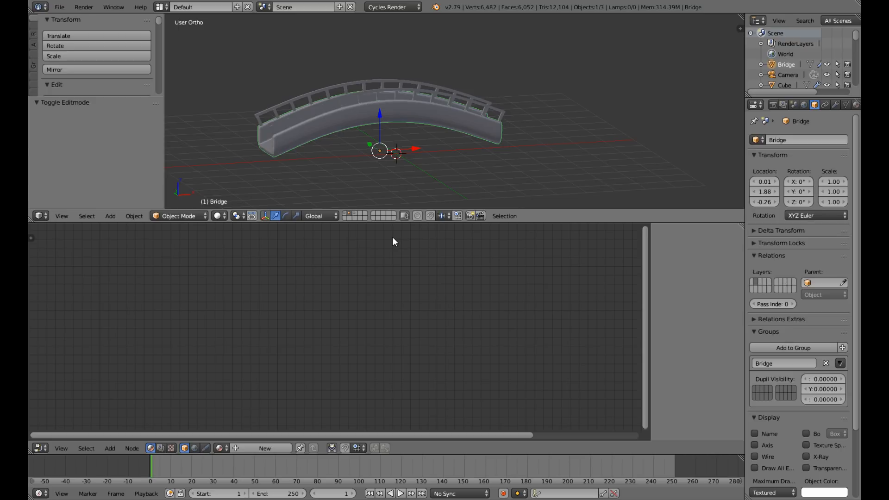
Create a new material for the bridge body and space out its Diffuse BSDF and Material Output nodes.
left_click(261, 447)
left_click_drag(523, 317, 574, 318)
left_click_drag(405, 315, 437, 326)
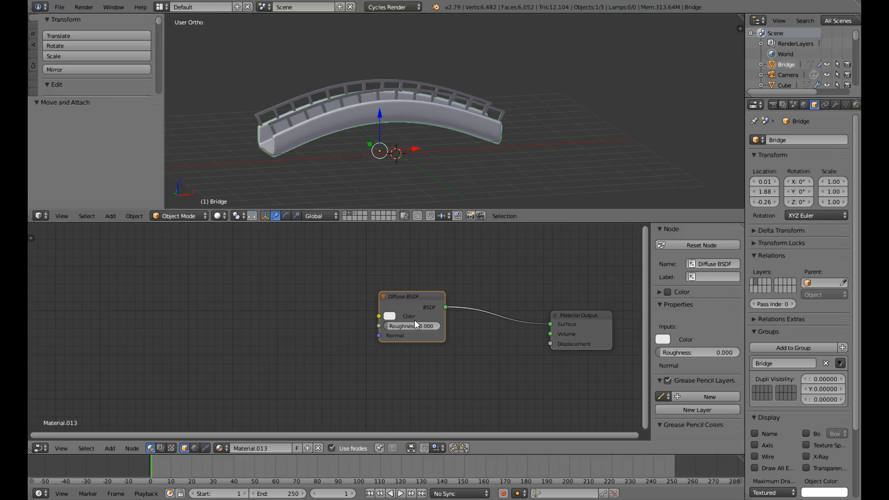
left_click_drag(415, 297, 469, 293)
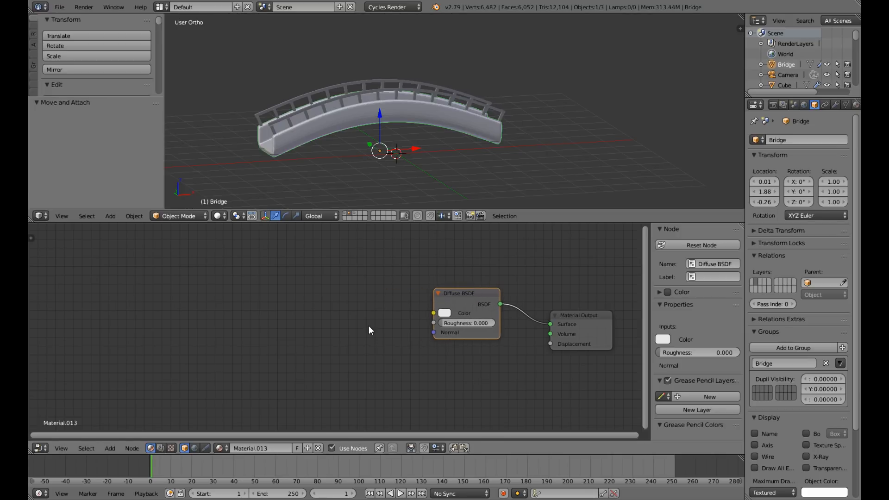
Add an Image Texture node and connect its Color output to the Diffuse BSDF's Color input.
key("shift+a")
mouse_move(352, 295)
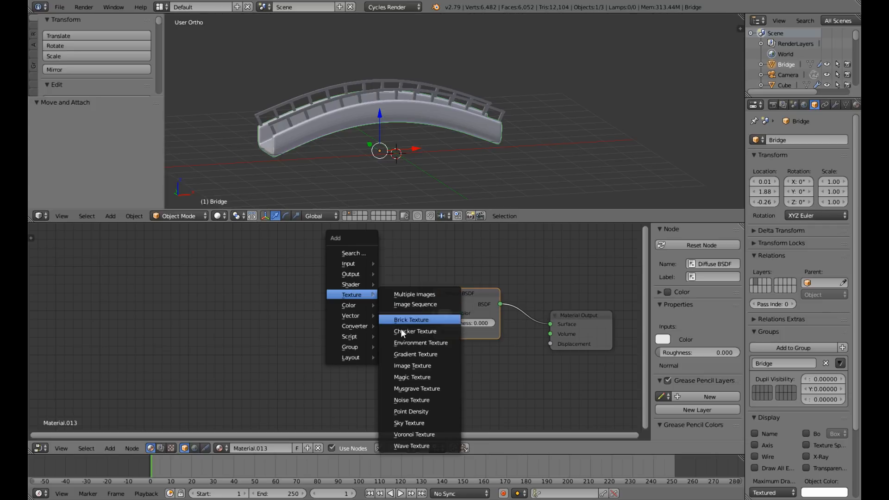
left_click(409, 366)
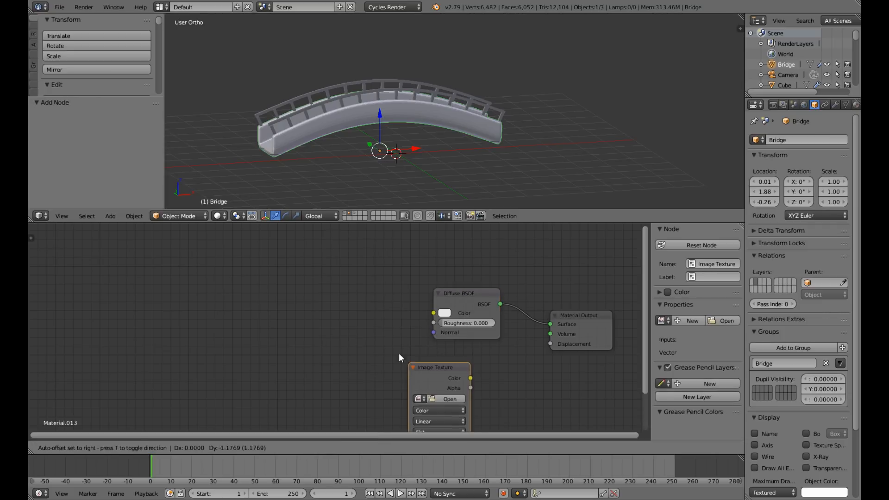
left_click(308, 257)
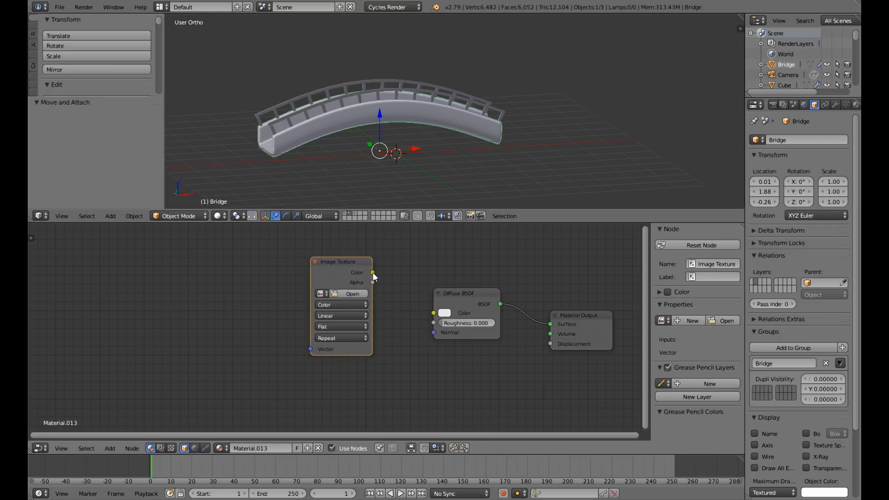
left_click_drag(372, 273, 434, 313)
Load the stone brick image _original.jpg from the Desktop folder into the Image Texture node, browsing by thumbnails.
left_click(341, 295)
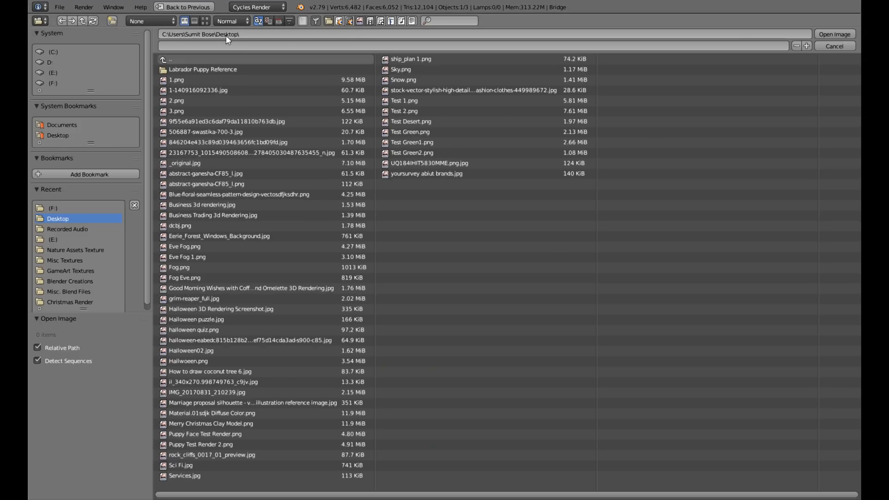
left_click(205, 21)
scroll(445, 330, "down", 5)
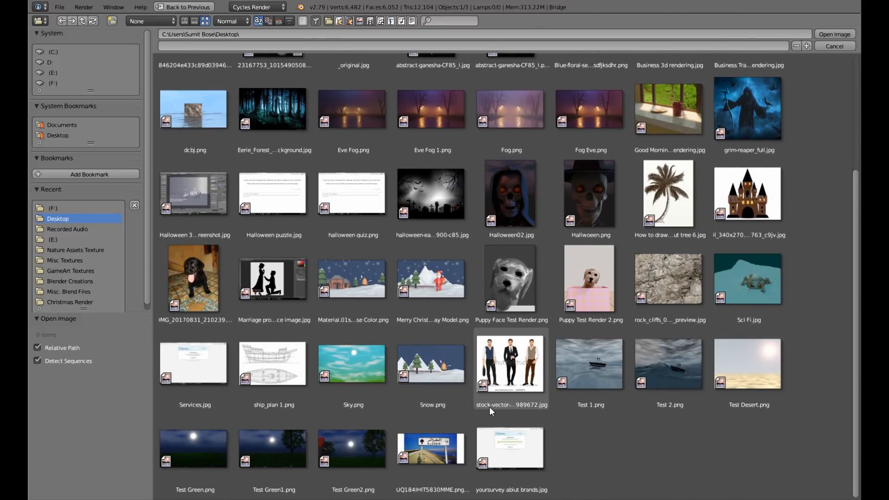
scroll(490, 407, "up", 3)
left_click(353, 116)
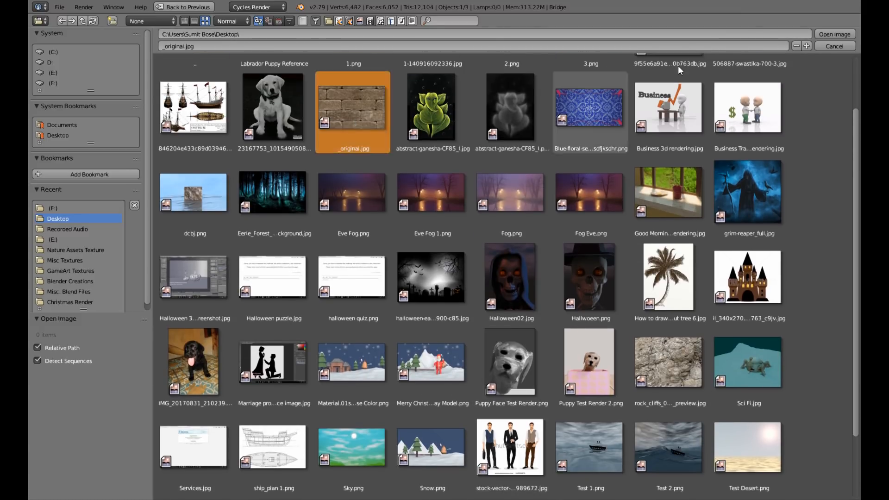
left_click(829, 34)
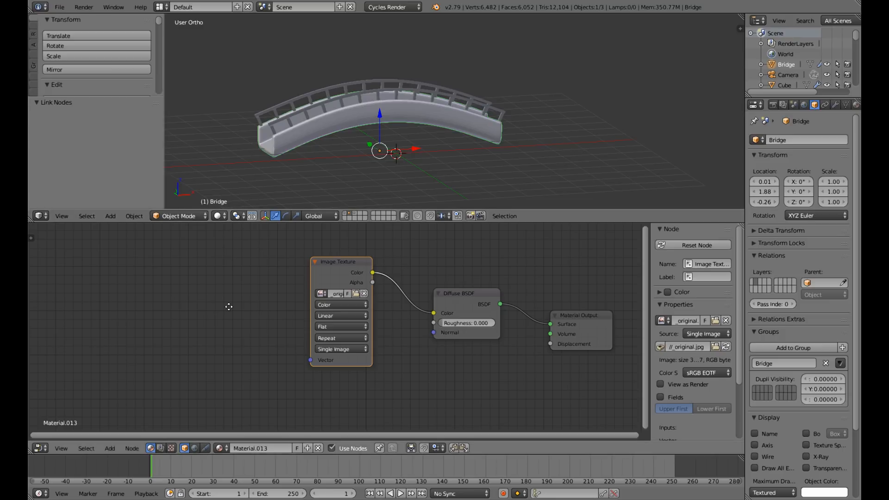
Add a Texture Coordinate node well ahead of the Image Texture node, leaving room between them.
middle_click_drag(228, 306, 296, 307)
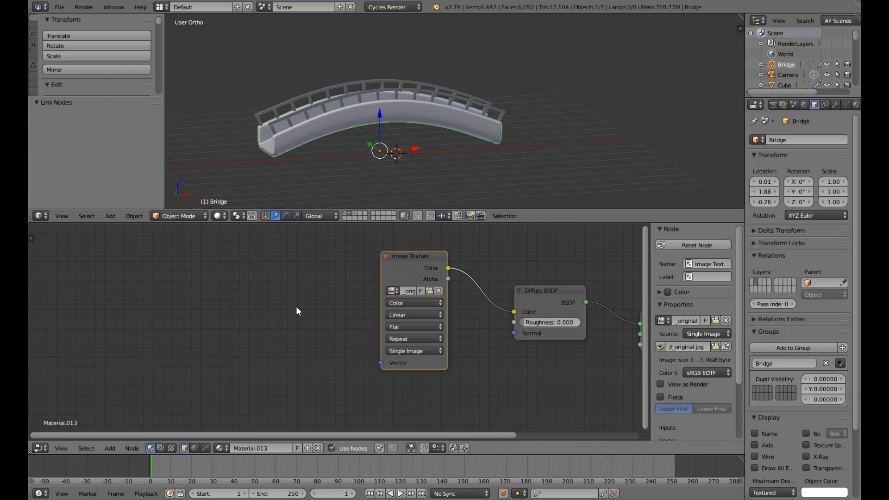
key("shift+a")
mouse_move(286, 282)
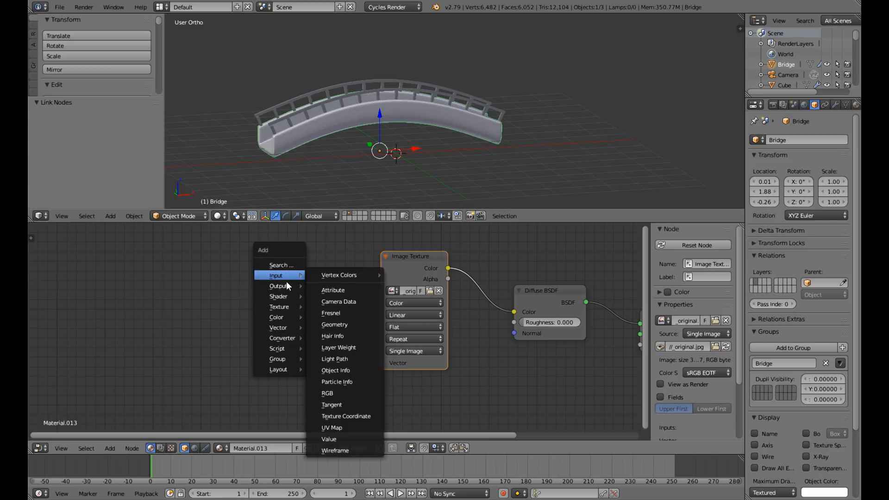
left_click(348, 416)
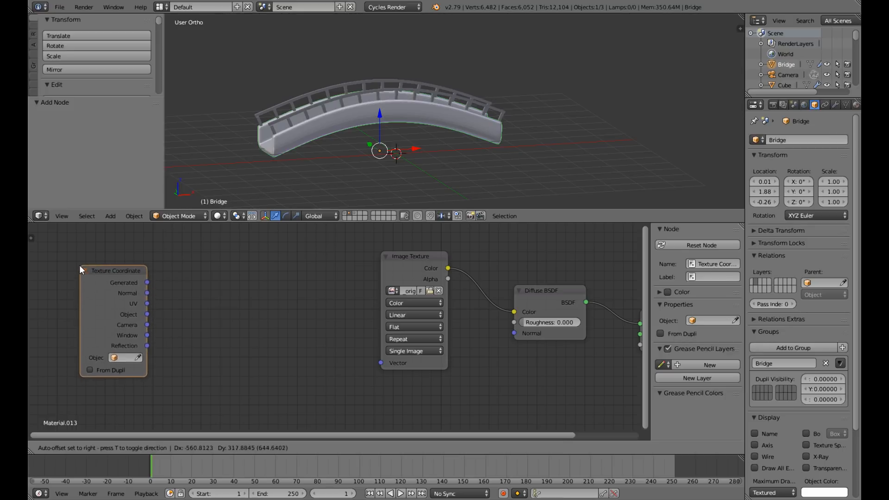
left_click(64, 265)
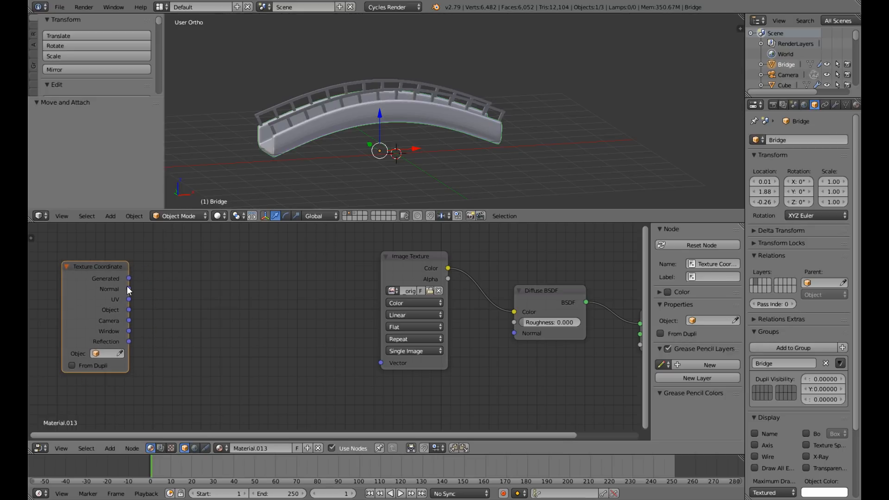
Add a Mapping node and connect the Texture Coordinate's UV output through it to the Image Texture's Vector input.
key("shift+a")
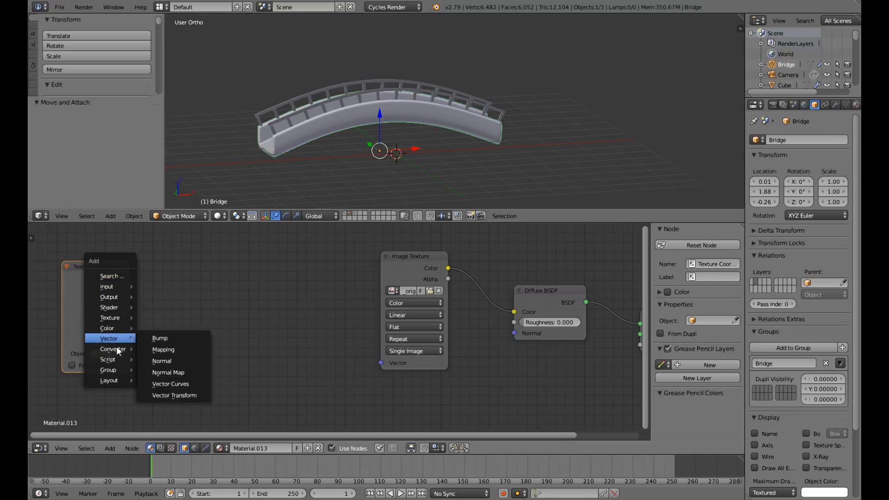
mouse_move(116, 348)
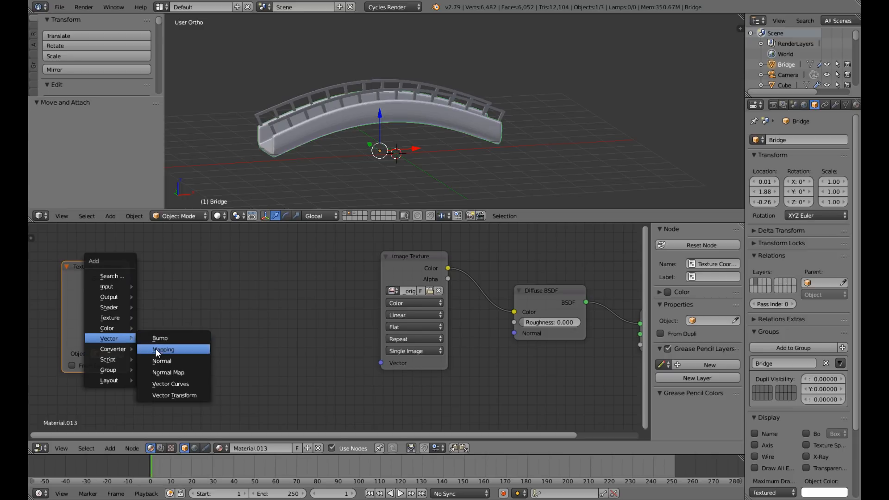
left_click(156, 348)
left_click(175, 266)
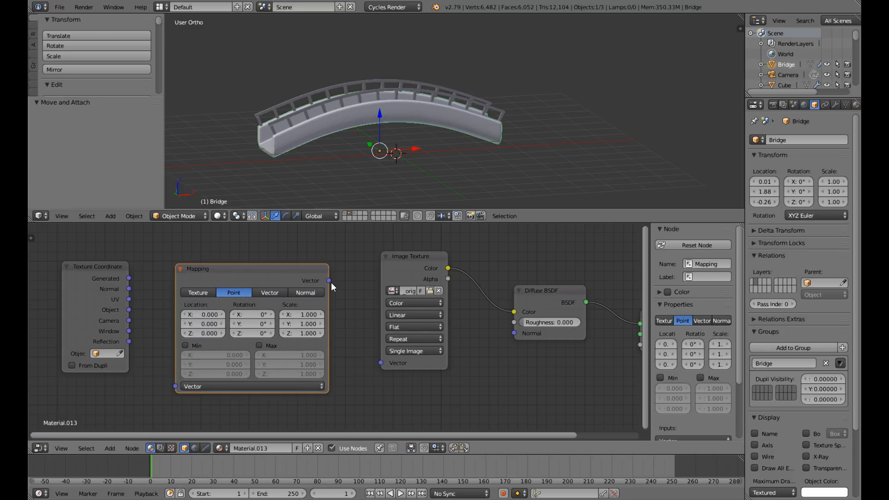
left_click_drag(332, 283, 380, 362)
left_click_drag(130, 279, 175, 387)
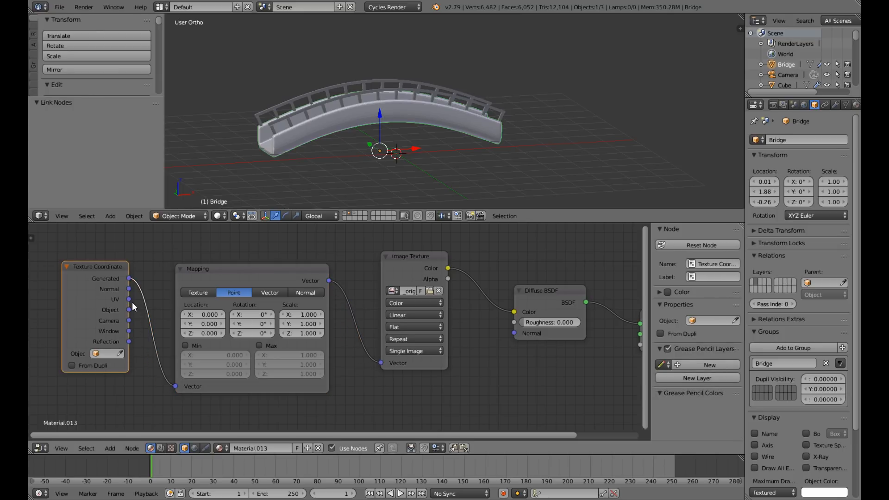
left_click_drag(132, 302, 174, 386)
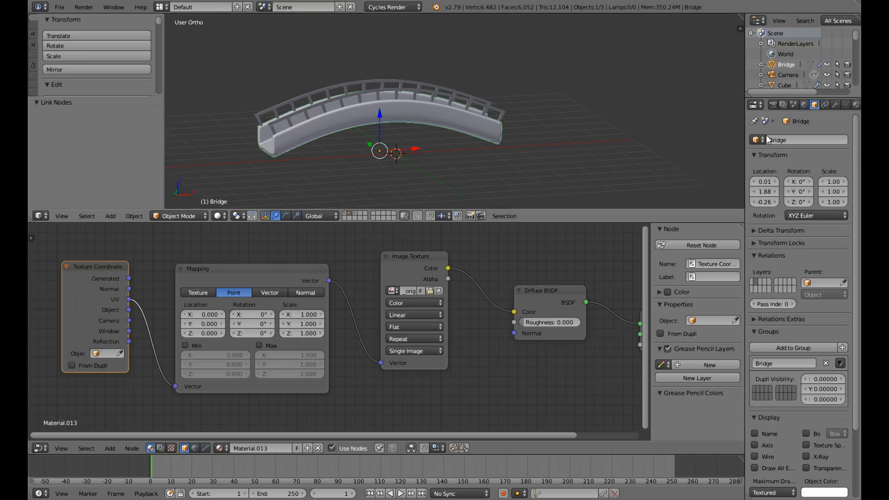
Switch the 3D viewport to Material shading and inspect the stone texture on the bridge from several angles.
scroll(391, 128, "down", 1)
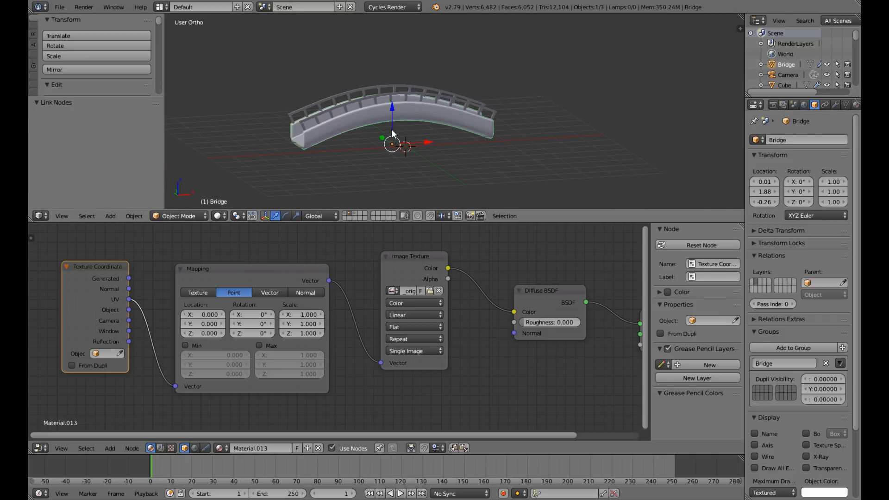
scroll(345, 124, "up", 4)
middle_click_drag(345, 123, 374, 140)
scroll(358, 125, "down", 3)
scroll(373, 134, "up", 4)
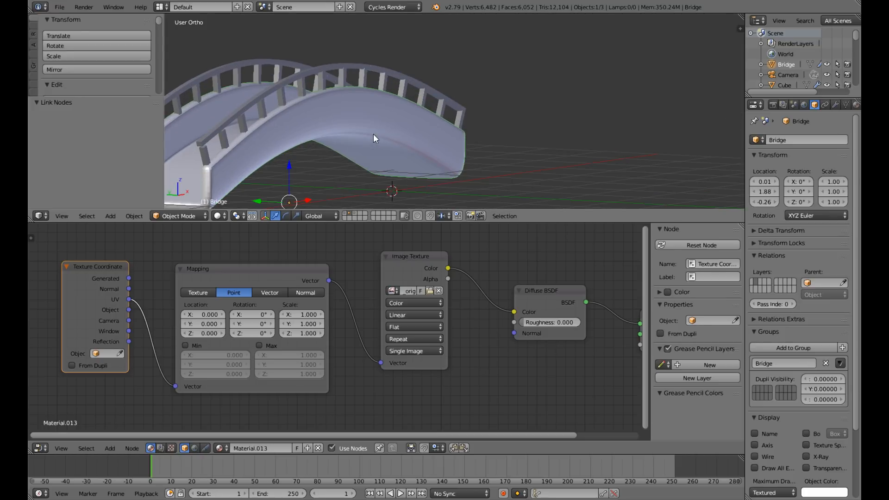
left_click(218, 215)
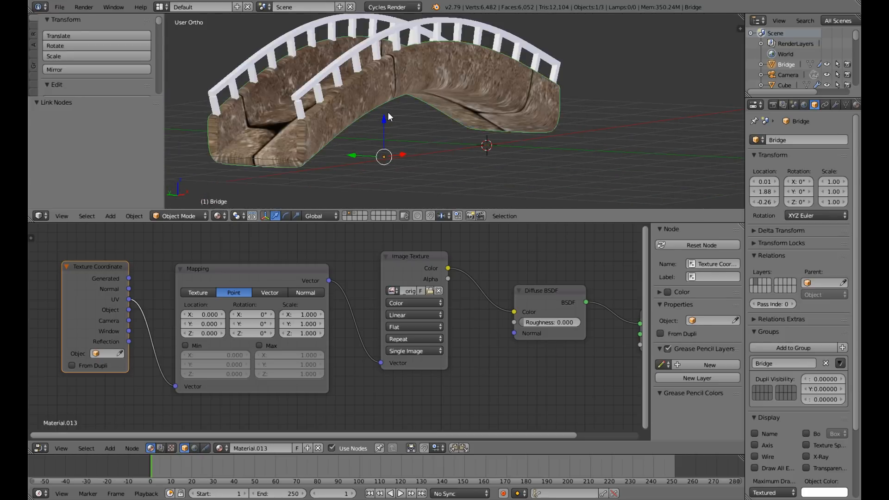
middle_click_drag(388, 117, 345, 223)
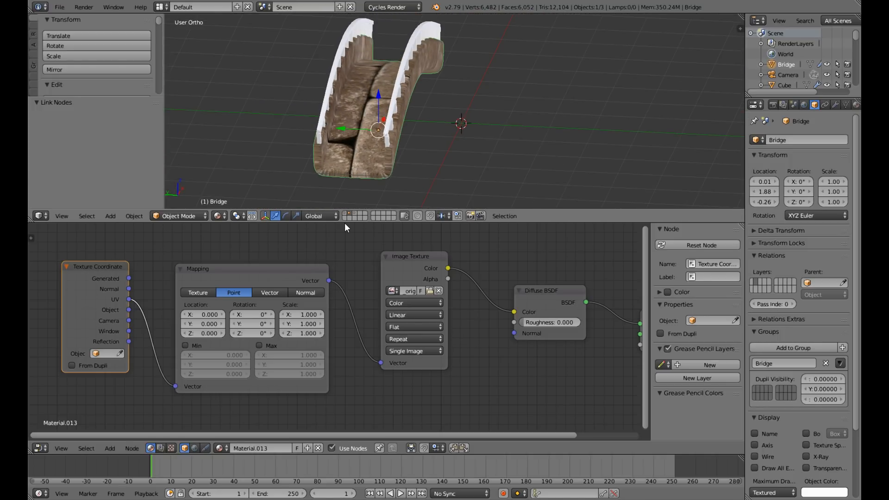
Set the Mapping node's X and Y scale to 5 to tile the stone brick more densely on the bridge.
left_click(301, 318)
type("1.0")
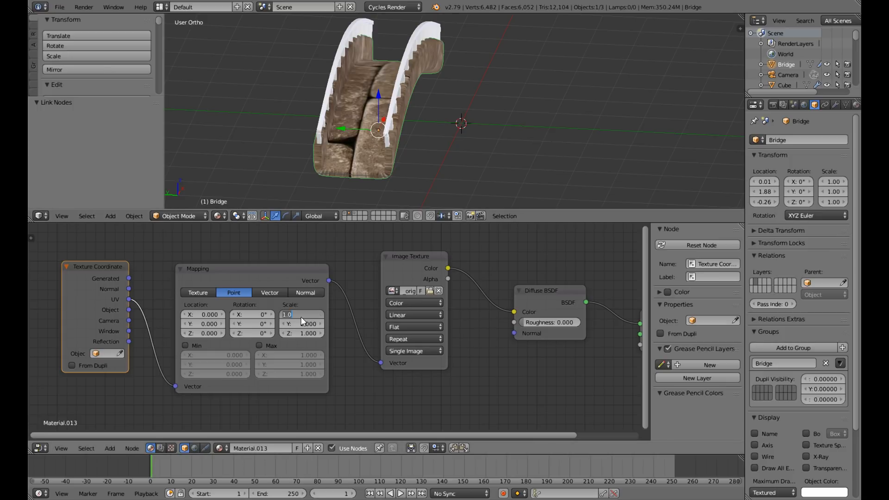
type("5")
key("Return")
scroll(405, 144, "up", 4)
middle_click_drag(404, 143, 368, 131)
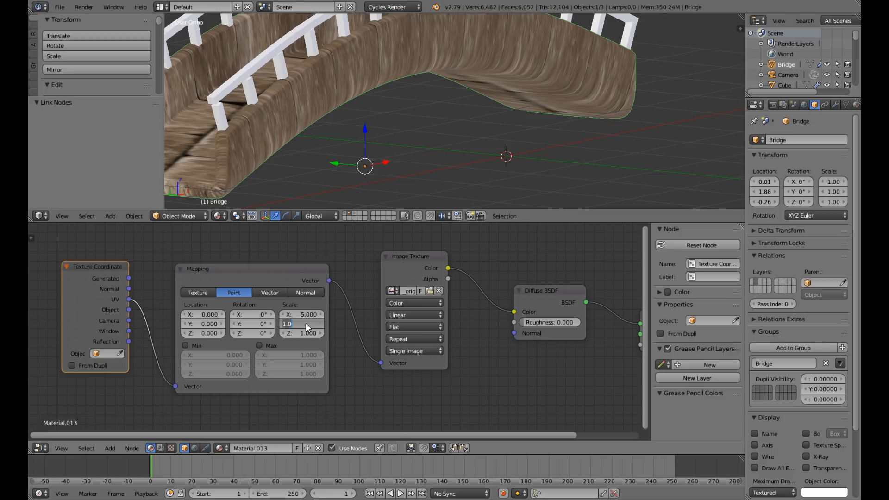
type("5")
key("Return")
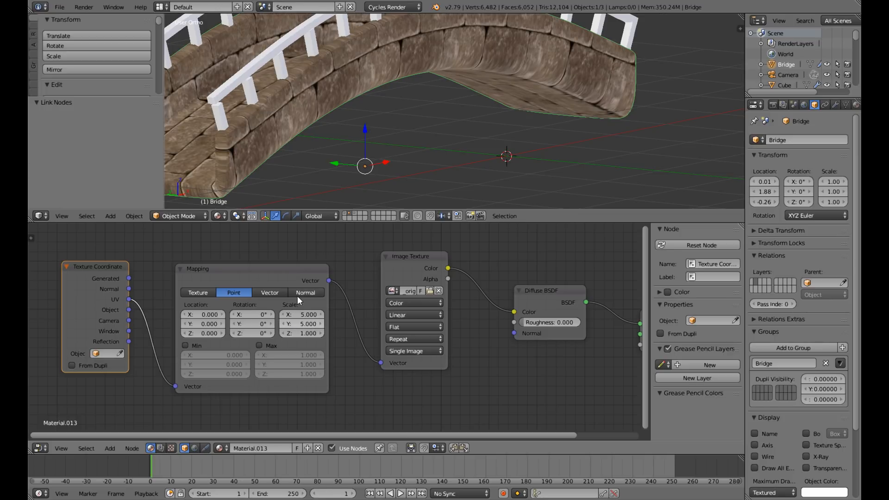
Select both railings with the bridge body as the active object, and link the bridge's material to them.
scroll(408, 138, "down", 4)
middle_click_drag(409, 138, 426, 46)
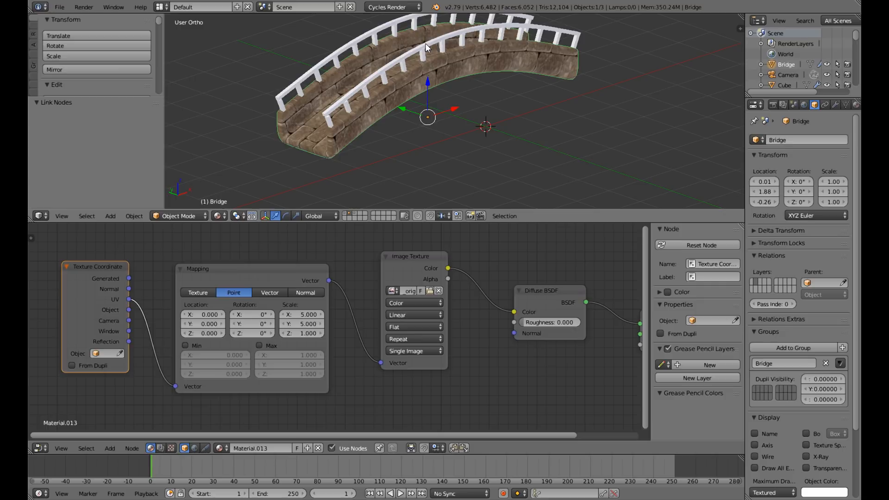
right_click(425, 56)
right_click(450, 71, "shift")
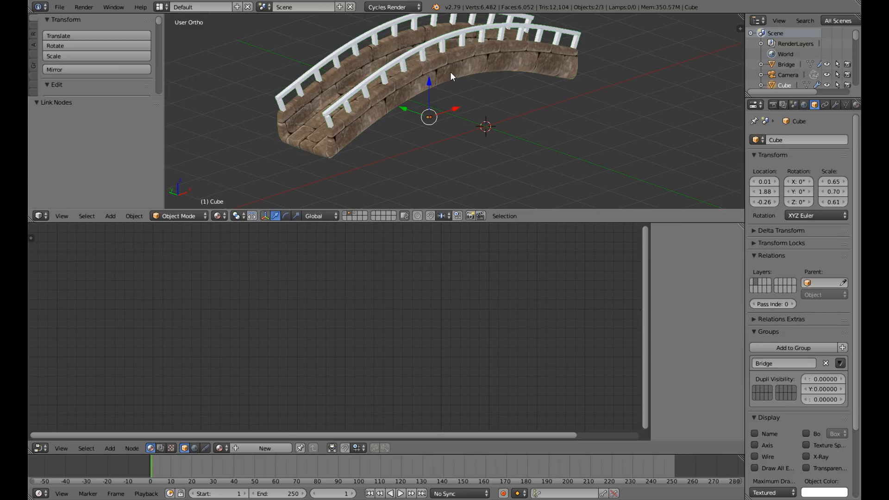
right_click(450, 72, "shift")
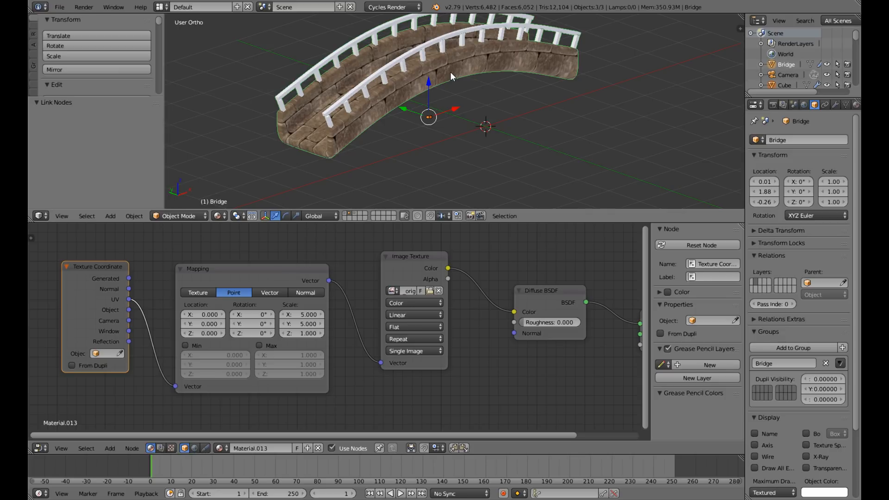
key("ctrl+l")
left_click(450, 71)
middle_click_drag(450, 72, 469, 60)
scroll(472, 78, "up", 5)
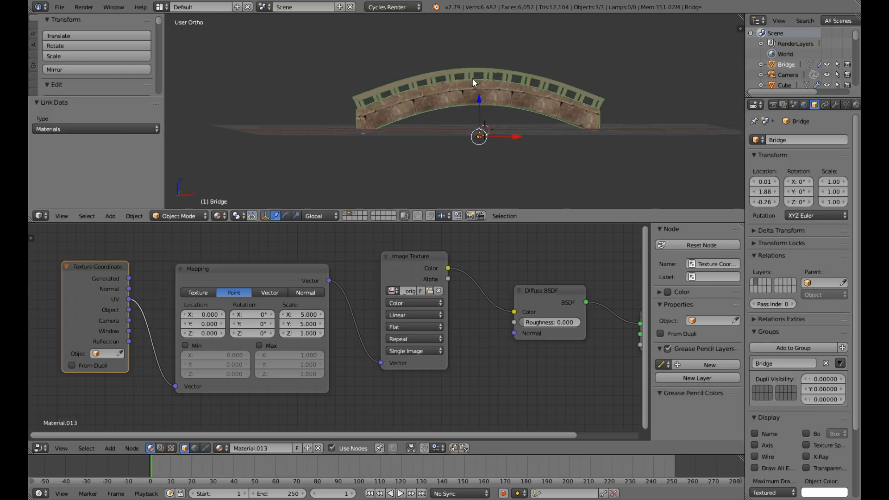
middle_click_drag(368, 104, 389, 122)
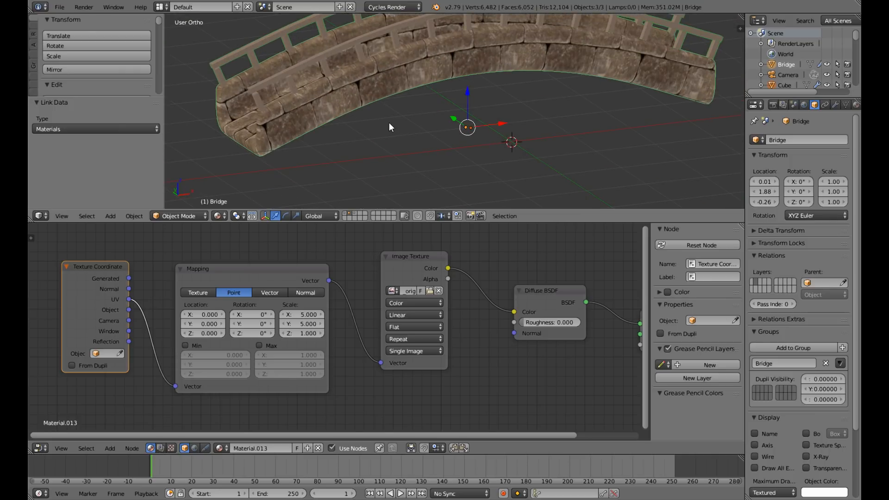
Move the bridge and its railings to the first layer, and display that layer with the rest of the scene.
key("KP_1")
scroll(552, 140, "down", 3)
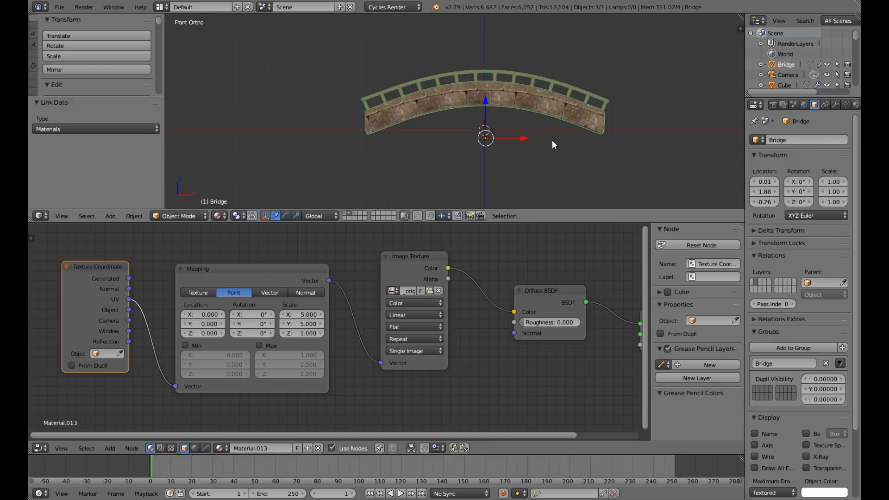
key("m")
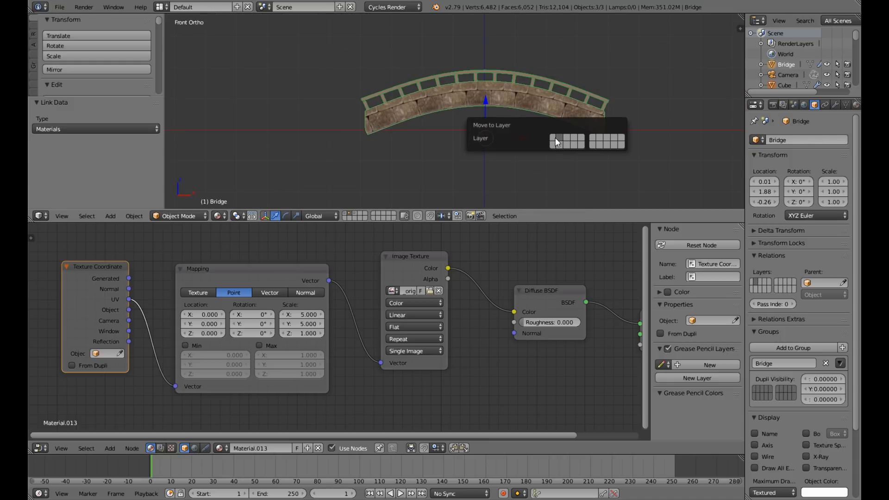
left_click(552, 139)
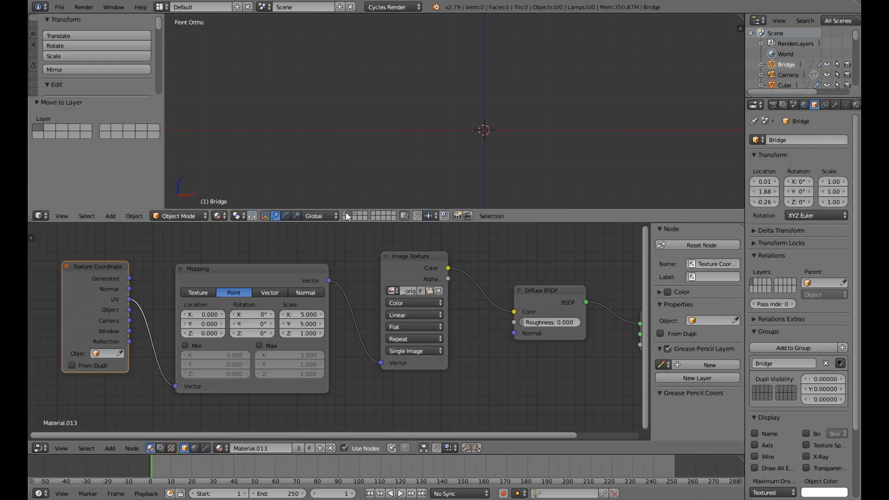
left_click(345, 213)
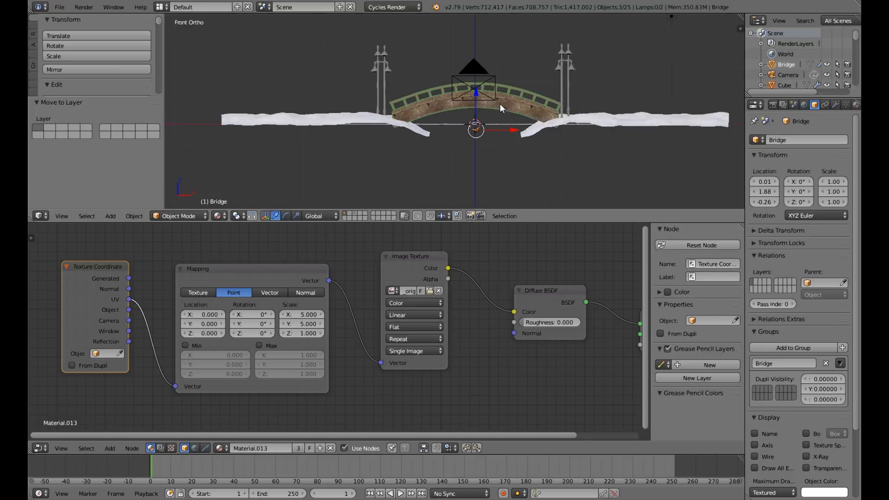
Apply rotation and scale to the river bank terrain, and create a new material for it.
middle_click_drag(499, 107, 608, 142)
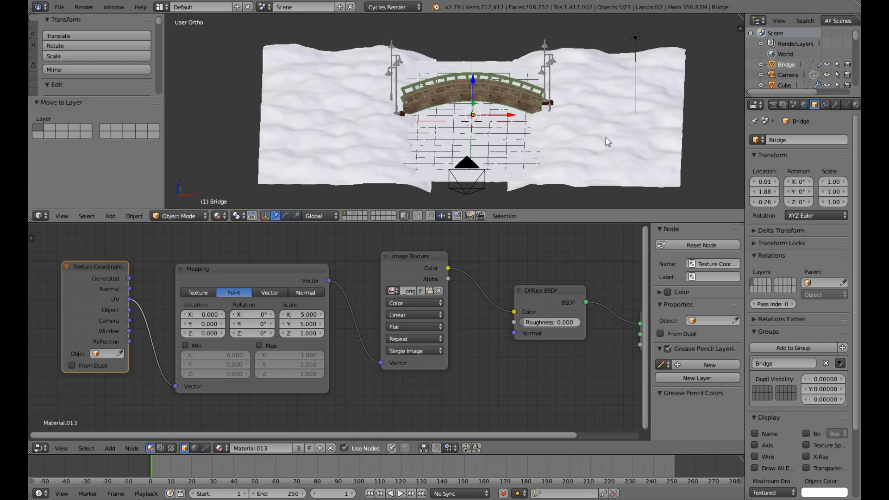
right_click(631, 142)
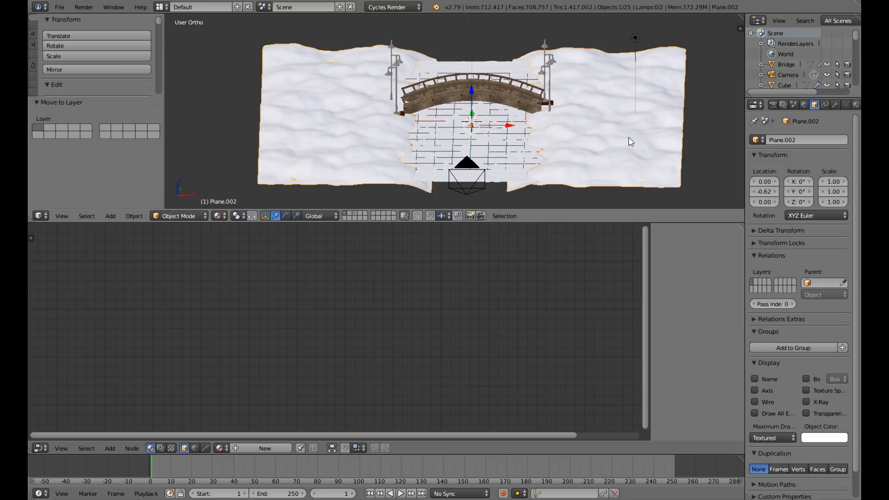
key("ctrl+a")
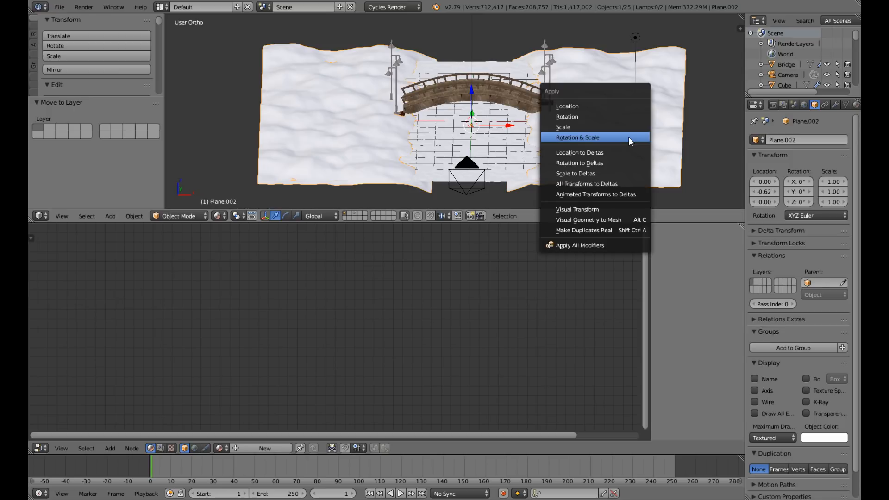
left_click(629, 138)
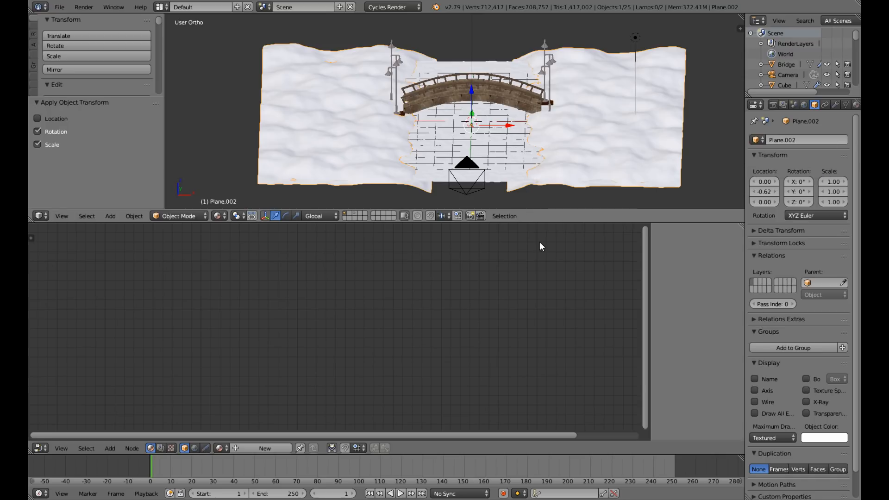
left_click(246, 450)
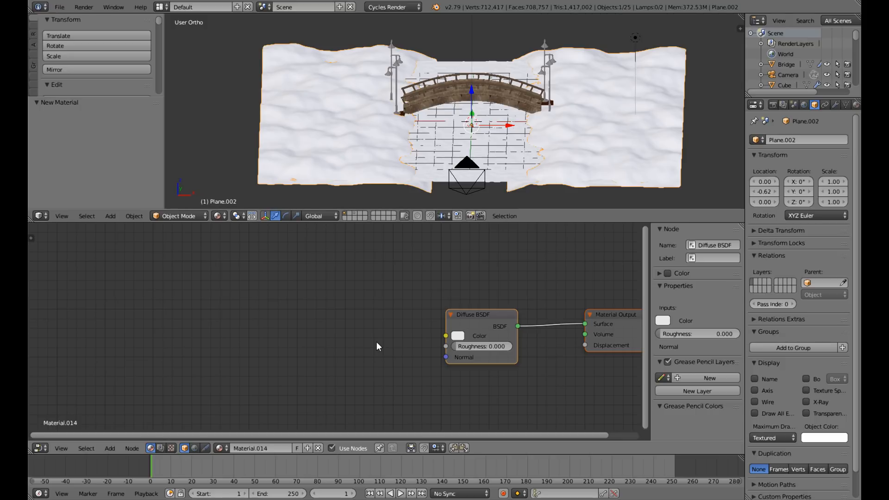
Add an Image Texture node to the bank material and connect its Color output to the Diffuse BSDF's Color input.
key("shift+a")
mouse_move(376, 341)
mouse_move(363, 320)
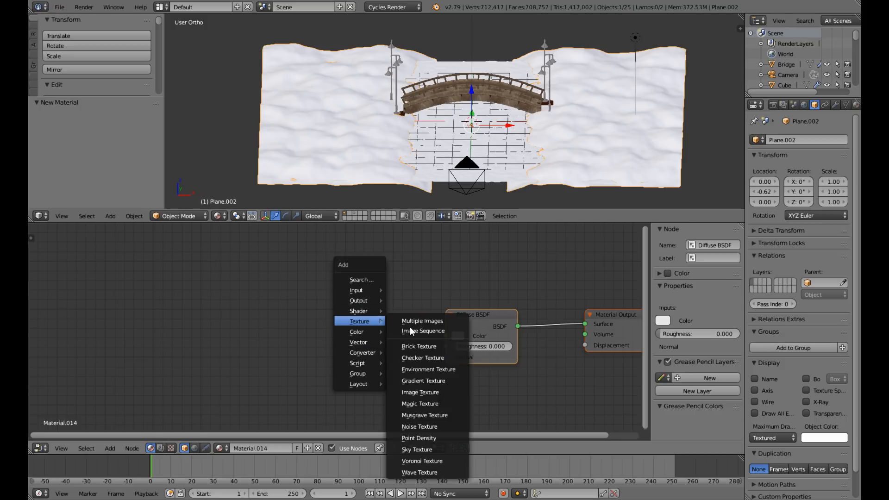
left_click(409, 392)
left_click(316, 277)
left_click_drag(377, 291, 465, 343)
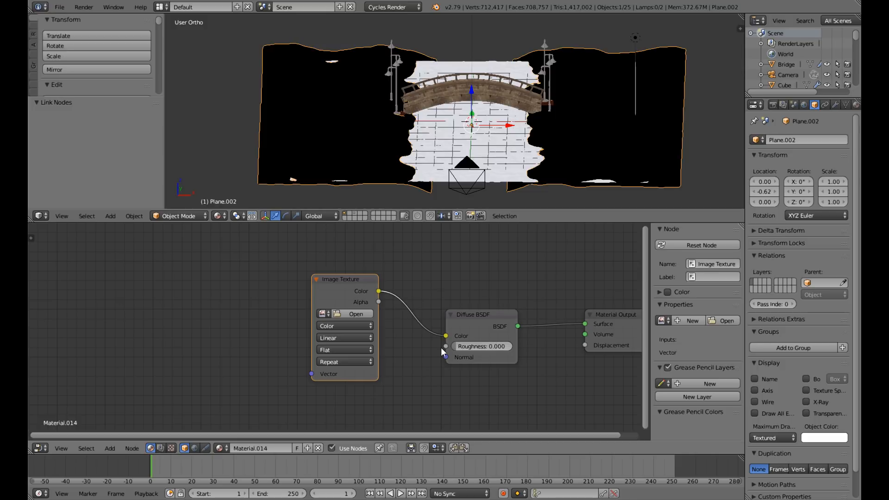
Load rock_cliffs_0017_01_preview.jpg from the Desktop folder into the bank's Image Texture node, browsing by thumbnails.
left_click(352, 314)
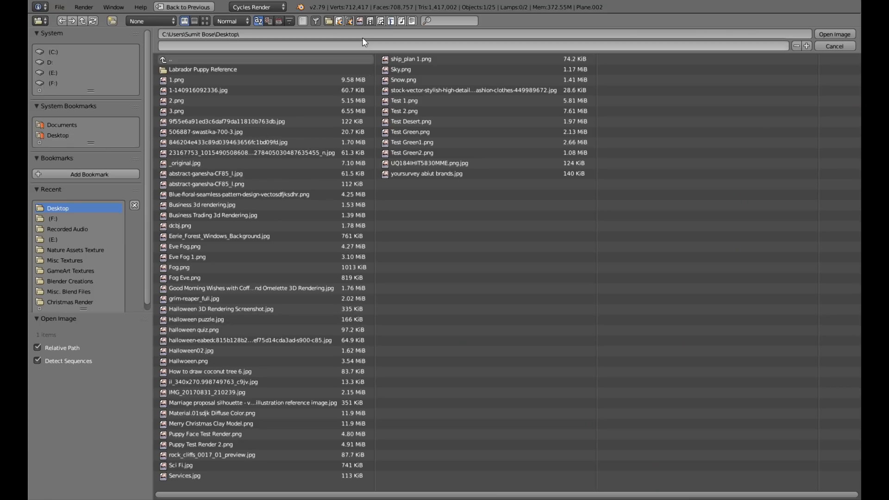
left_click(205, 21)
scroll(569, 207, "down", 5)
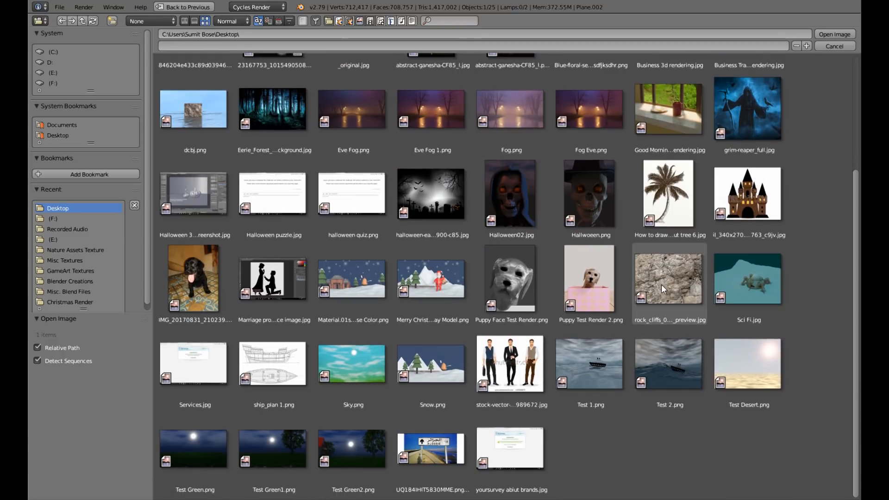
left_click(661, 284)
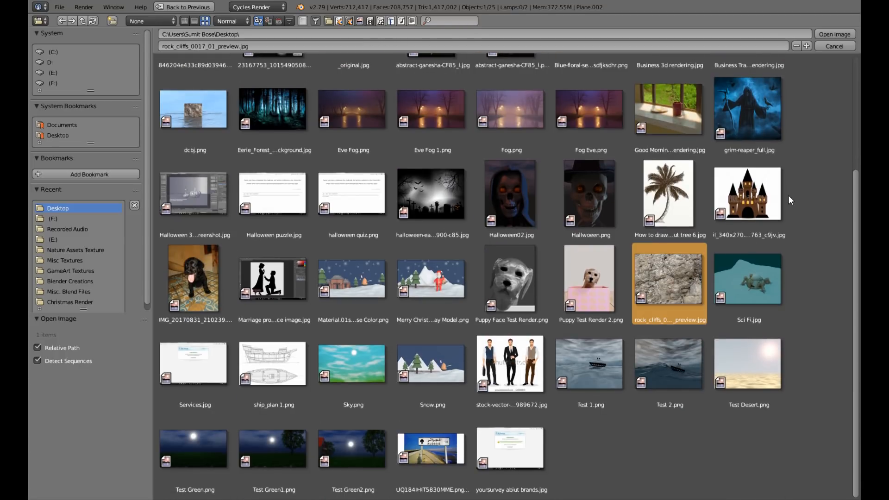
left_click(843, 34)
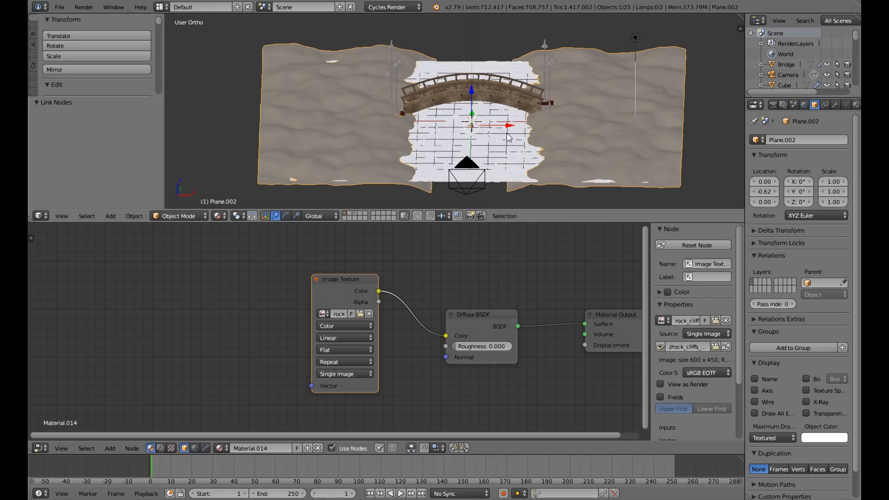
mouse_move(508, 137)
middle_mouse_down()
mouse_move(456, 144)
mouse_move(506, 192)
mouse_move(506, 150)
middle_mouse_up()
scroll(457, 141, "down", 4)
scroll(478, 168, "up", 6)
scroll(479, 170, "down", 2)
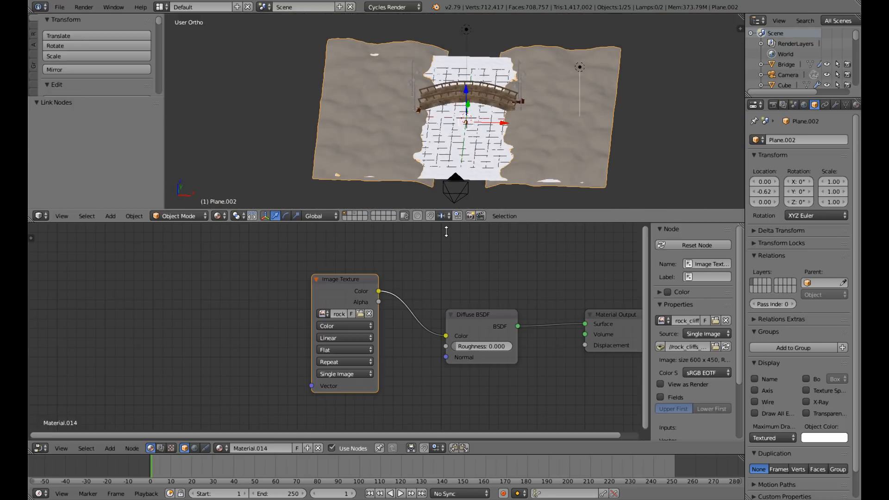
Add a Mapping node ahead of the bank's Image Texture and connect its Vector output to the texture's Vector input.
key("shift+a")
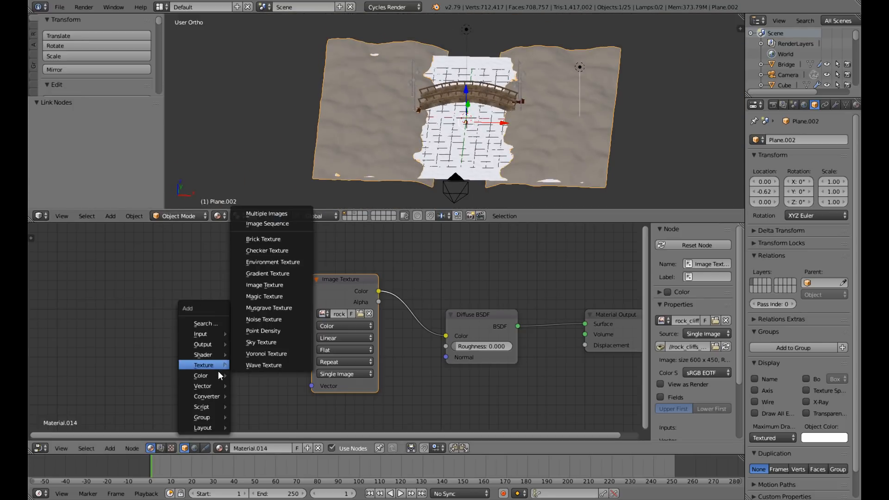
mouse_move(211, 386)
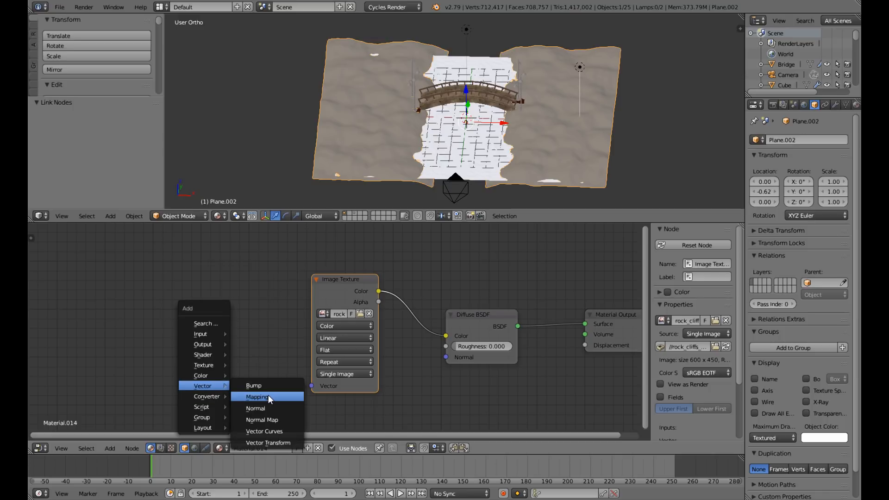
left_click(268, 395)
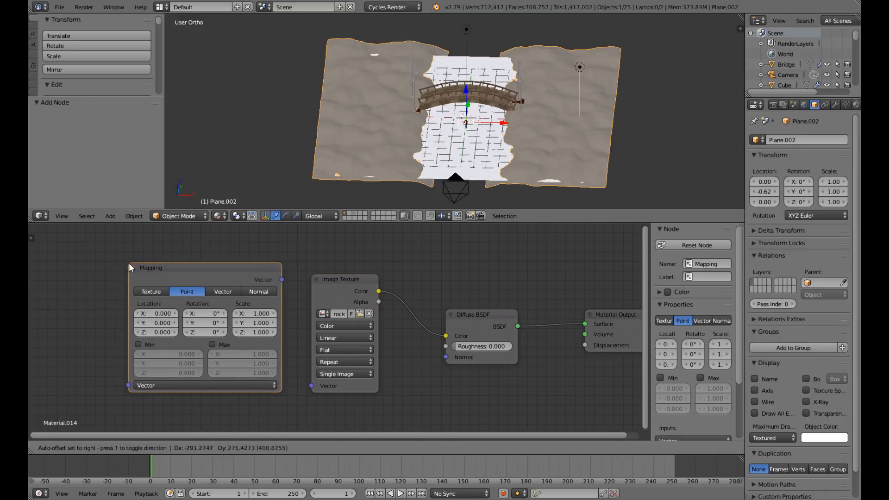
left_click(125, 262)
left_click_drag(282, 280, 311, 386)
Add a Texture Coordinate node ahead of the Mapping node and connect its UV output to the Mapping's Vector input.
middle_click_drag(295, 396, 396, 377)
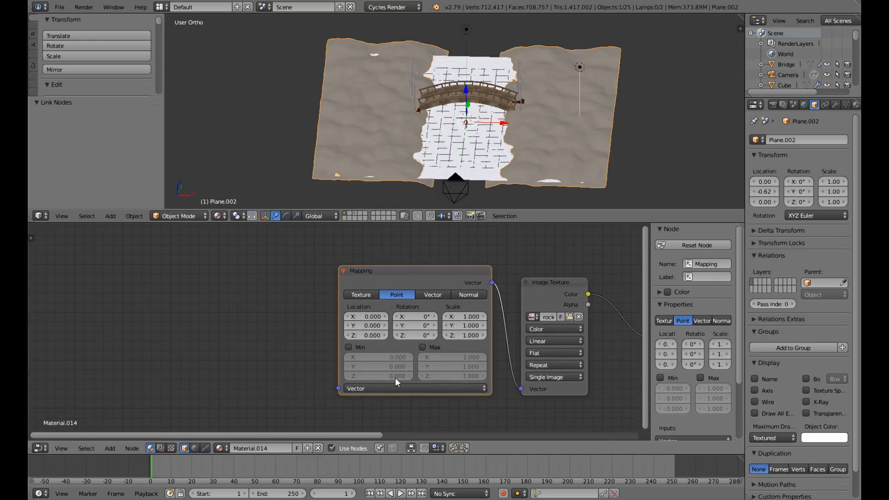
key("shift+a")
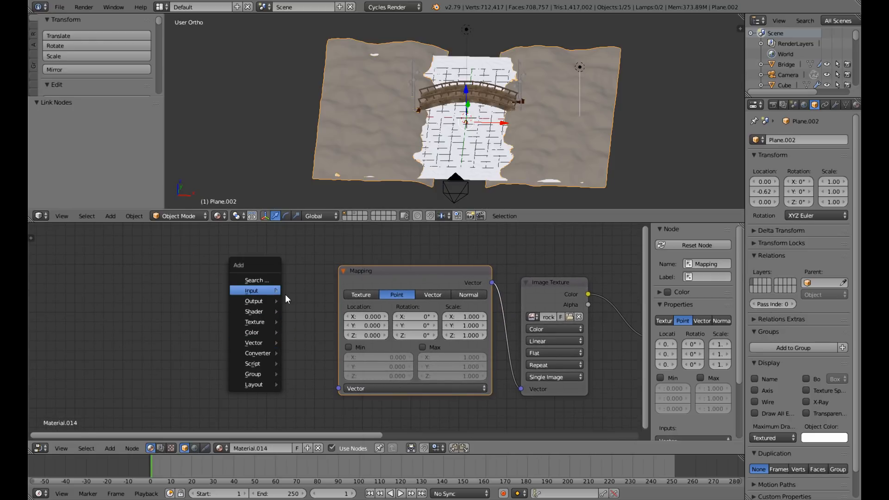
mouse_move(257, 291)
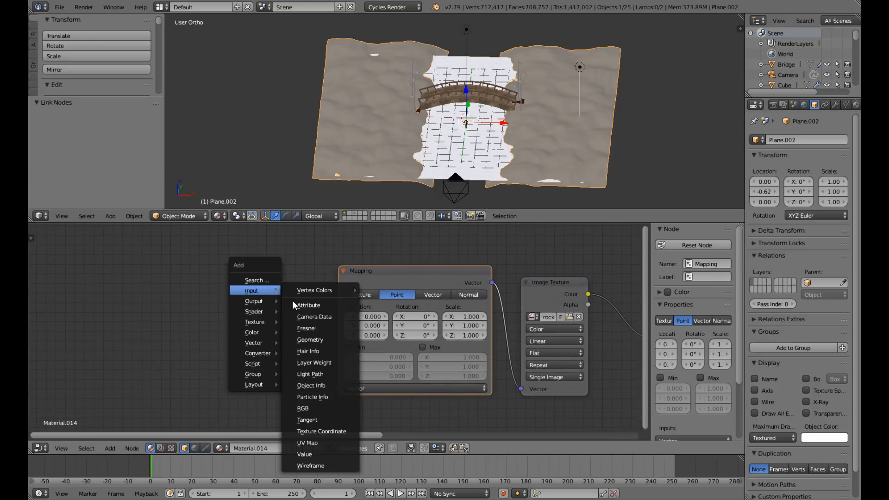
left_click(314, 431)
left_click(183, 252)
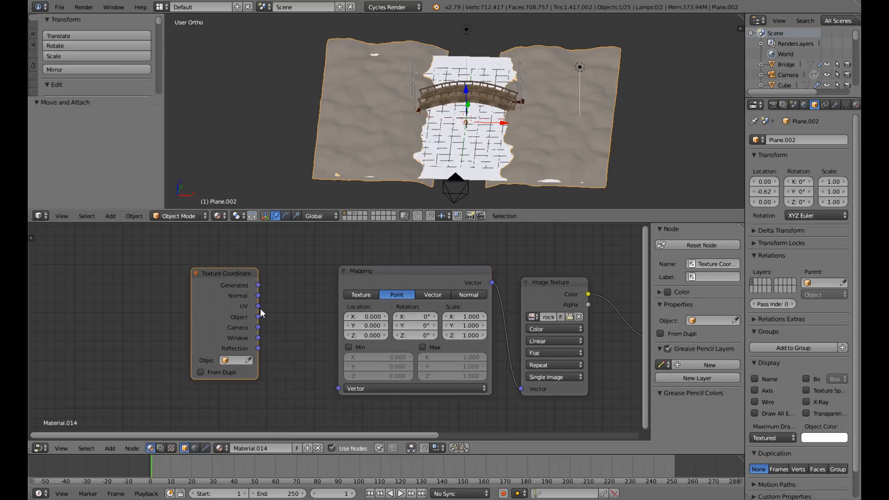
left_click_drag(258, 306, 421, 368)
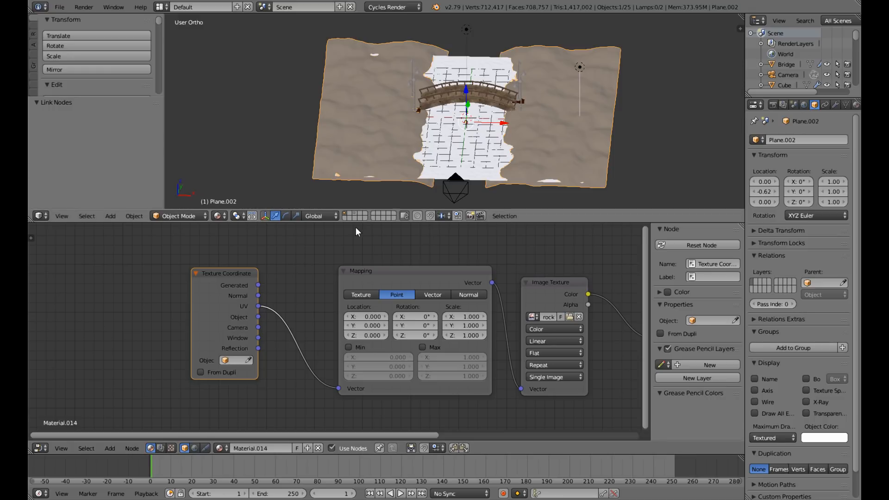
Drive the bank's Mapping node from the Texture Coordinate's Generated output and set its X and Y scale to 3.
left_click_drag(260, 285, 338, 388)
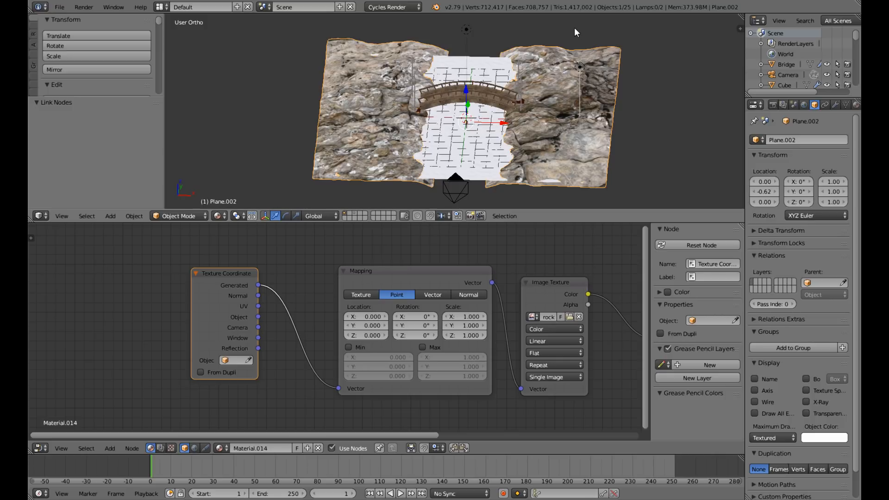
middle_click_drag(511, 163, 478, 222)
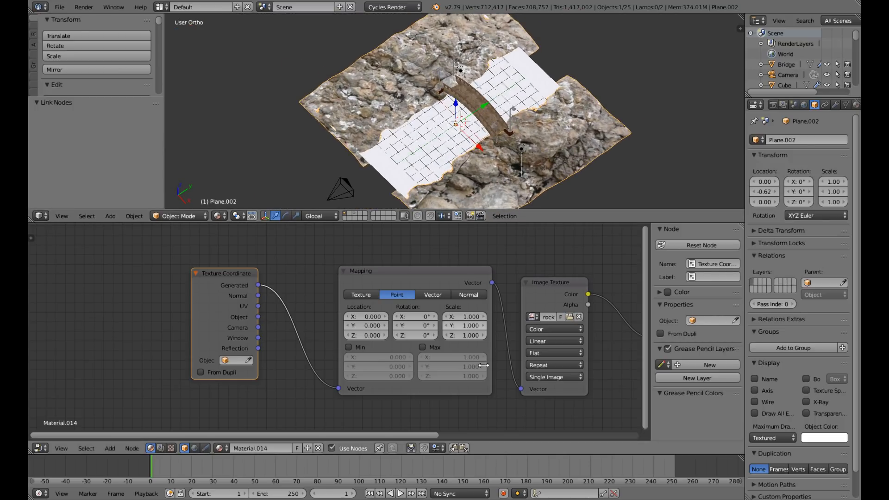
left_click(456, 318)
type("3")
key("Return")
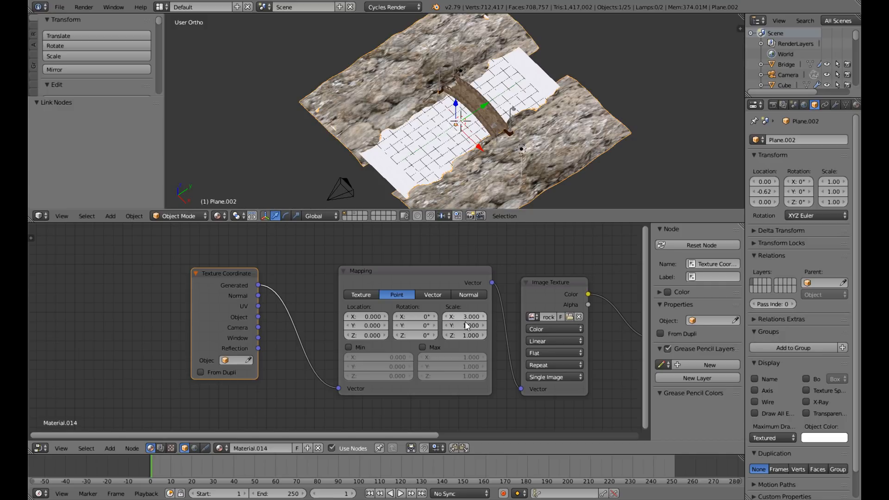
left_click(463, 325)
type("3")
key("Return")
middle_click_drag(492, 161, 557, 226)
scroll(539, 143, "up", 5)
scroll(493, 121, "down", 3)
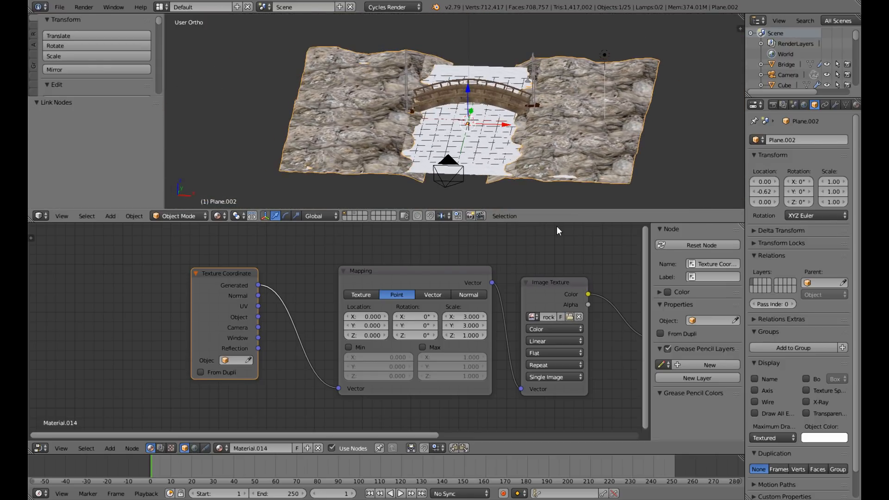
Duplicate the bank material's rock Image Texture node and place the copy below the original.
scroll(548, 368, "down", 2)
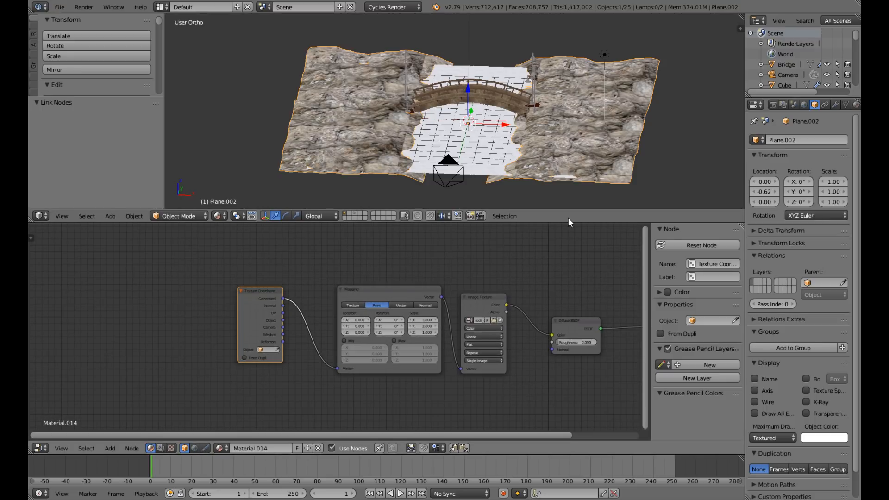
middle_click_drag(548, 138, 426, 88)
scroll(536, 126, "up", 3)
scroll(536, 126, "down", 3)
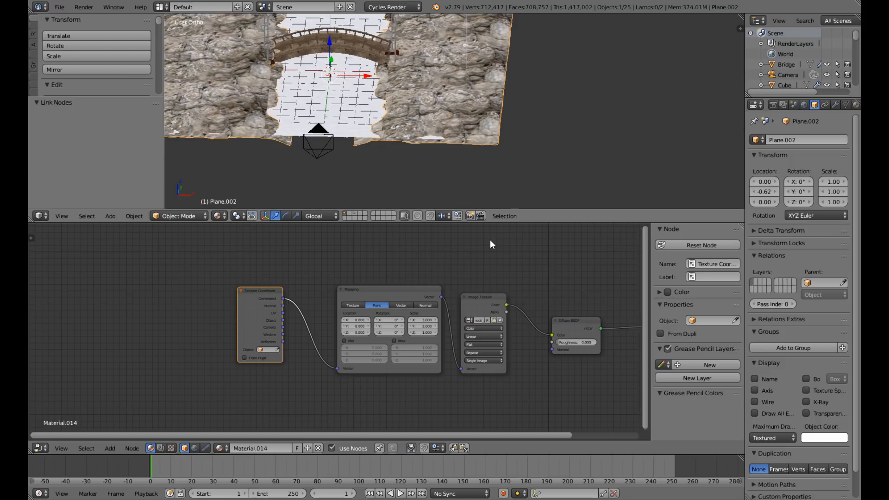
left_click(481, 298)
key("shift+d")
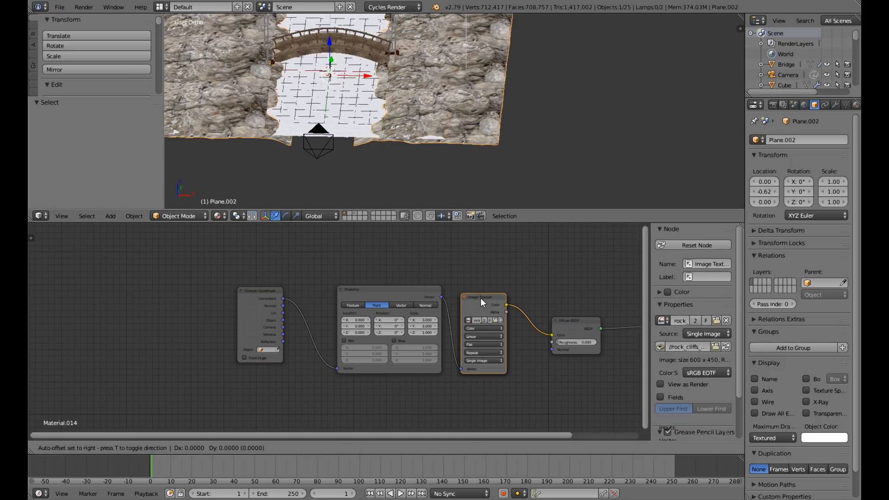
left_click(462, 370)
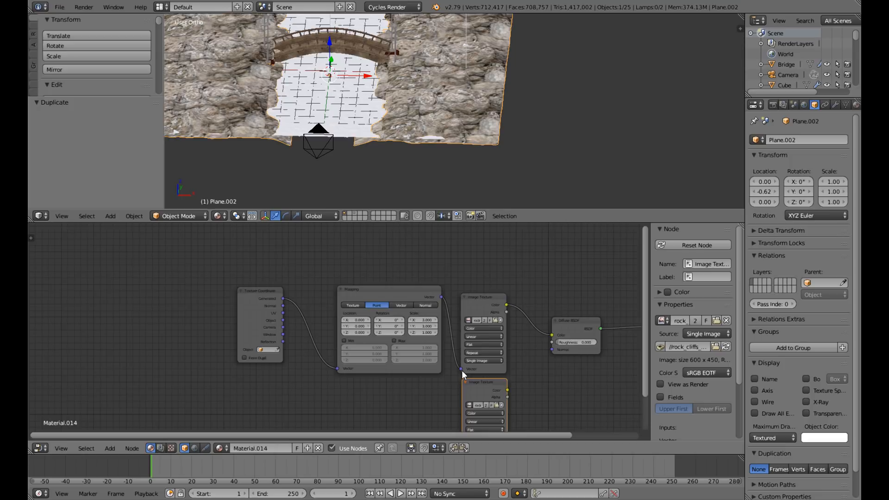
Connect the Mapping node's Vector output to the copied Image Texture and set the copy to Non-Color Data.
scroll(462, 370, "down", 2)
middle_click_drag(403, 331, 402, 279)
left_click(411, 268)
left_click_drag(412, 254, 442, 363)
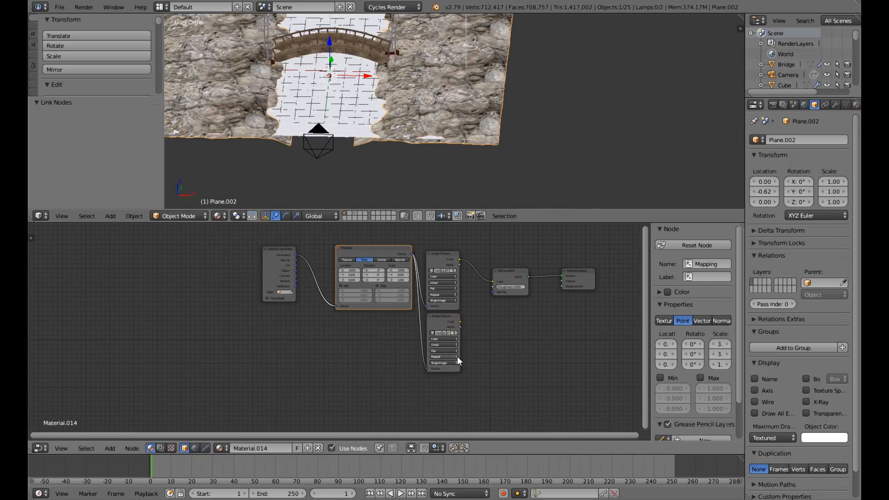
scroll(486, 351, "up", 2)
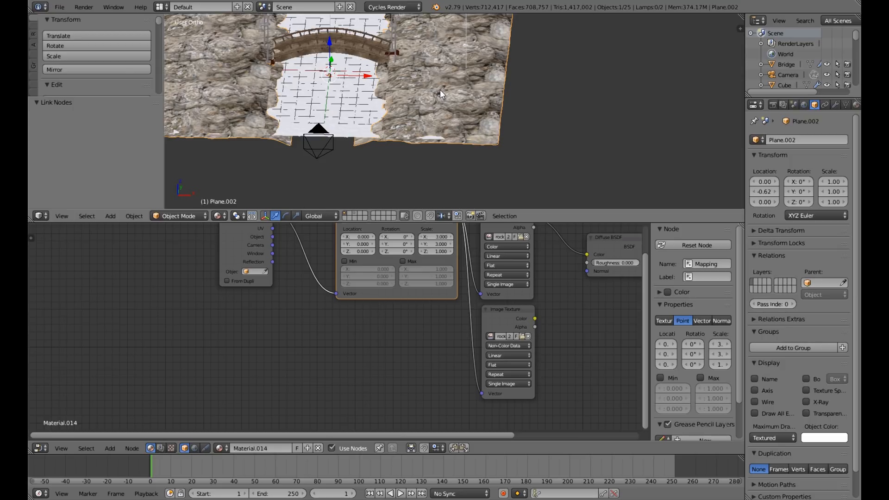
Add a Bump node, connecting the copied Image Texture's Color to its Height and its Normal output to the Diffuse BSDF's Normal input.
scroll(440, 90, "down", 3)
middle_click_drag(444, 90, 456, 111)
scroll(431, 84, "up", 3)
middle_click_drag(573, 359, 509, 373)
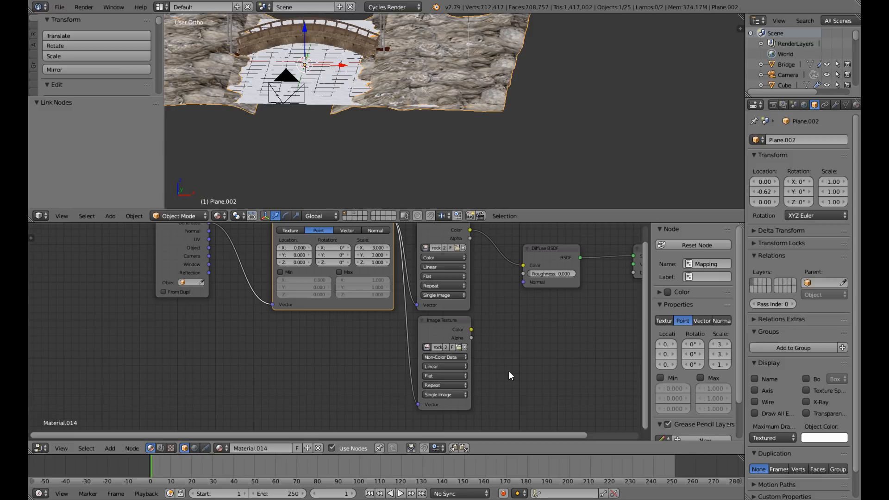
key("shift+a")
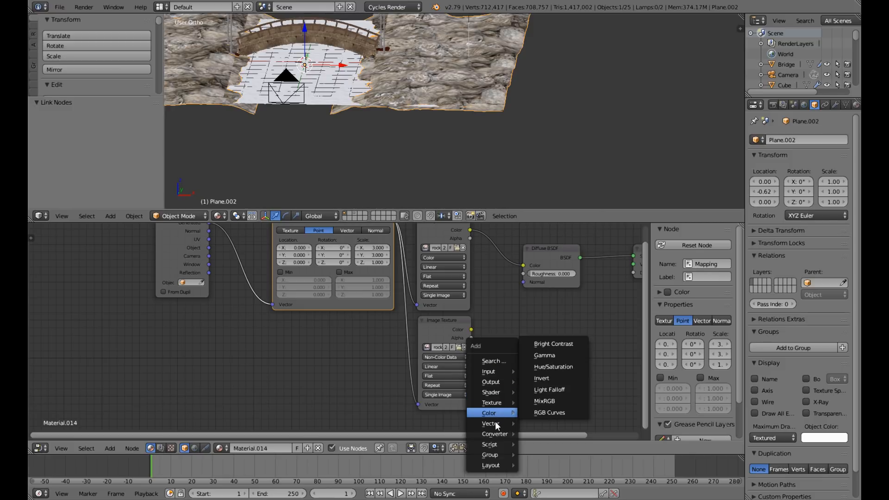
mouse_move(495, 424)
left_click(546, 364)
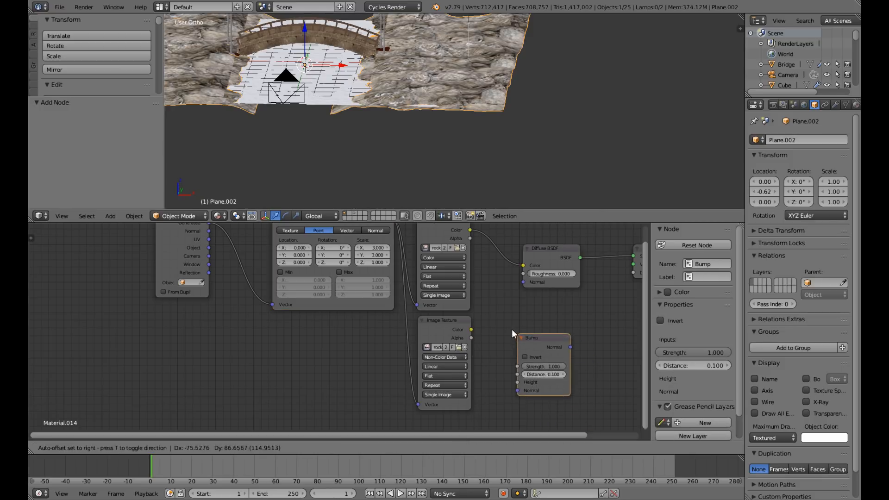
left_click(480, 315)
left_click_drag(473, 330, 485, 365)
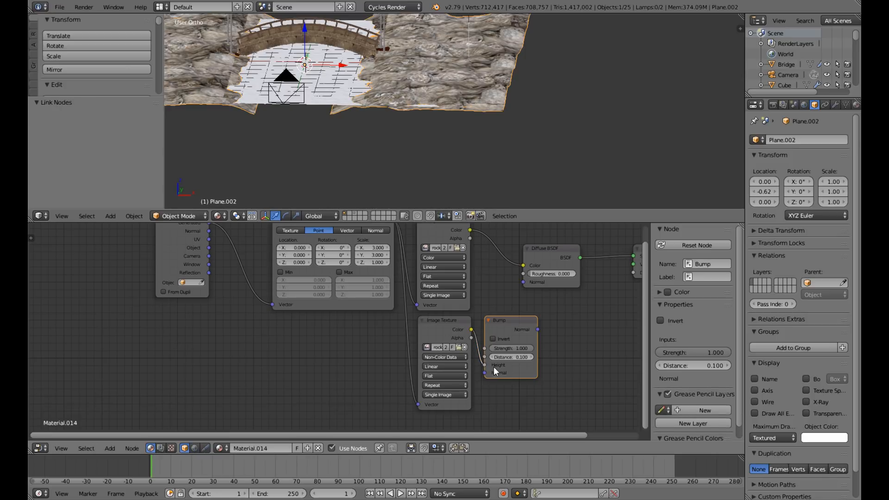
left_click_drag(559, 252, 597, 252)
left_click_drag(538, 330, 558, 281)
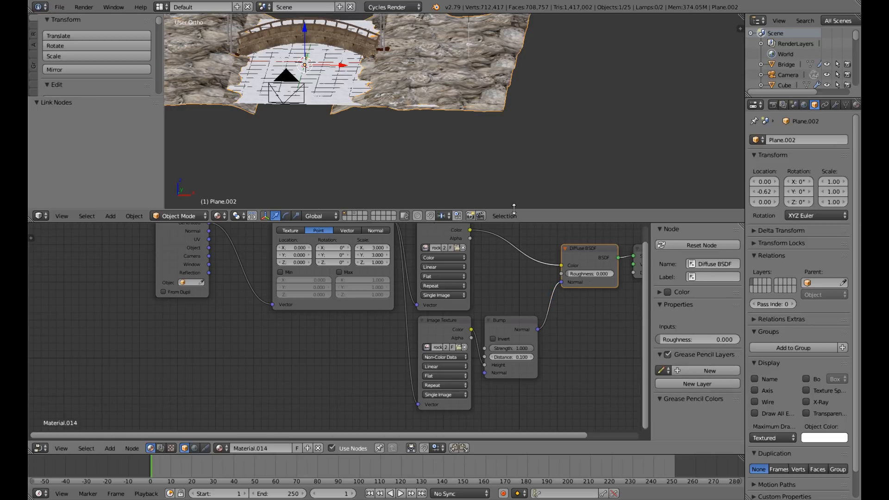
Set the bank Bump node's strength to 0.2 and move the Material Output node farther from the Diffuse BSDF.
scroll(447, 109, "down", 3)
scroll(447, 110, "up", 5)
mouse_move(457, 108)
middle_mouse_down()
mouse_move(420, 116)
mouse_move(418, 156)
mouse_move(371, 147)
mouse_move(433, 103)
middle_mouse_up()
scroll(371, 147, "up", 4)
scroll(371, 147, "down", 5)
scroll(372, 147, "down", 2)
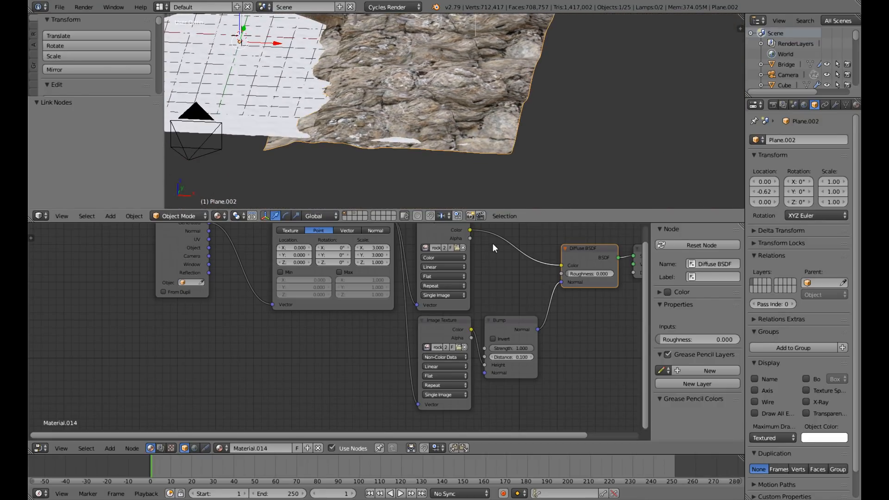
left_click(519, 350)
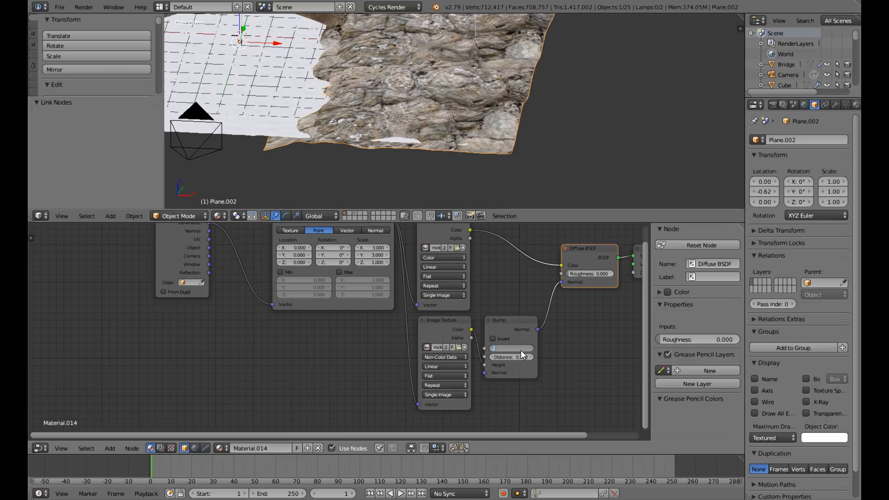
scroll(504, 342, "down", 3)
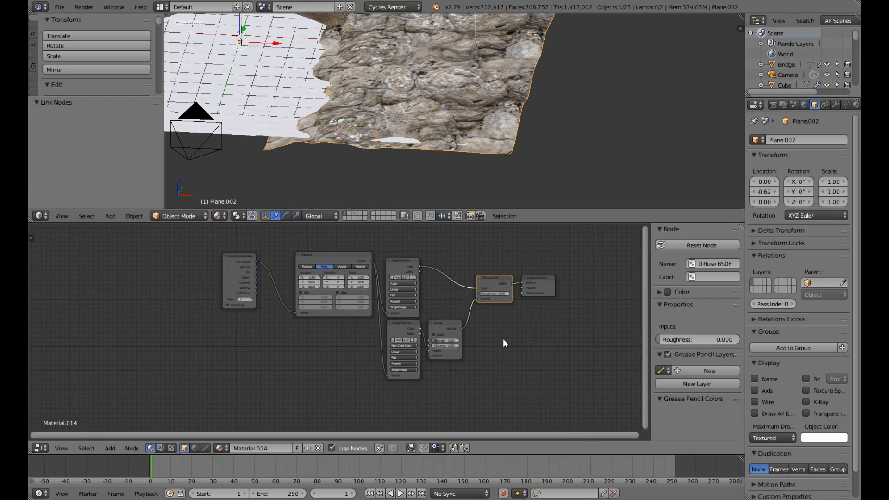
scroll(503, 338, "up", 2)
left_click_drag(605, 266, 644, 267)
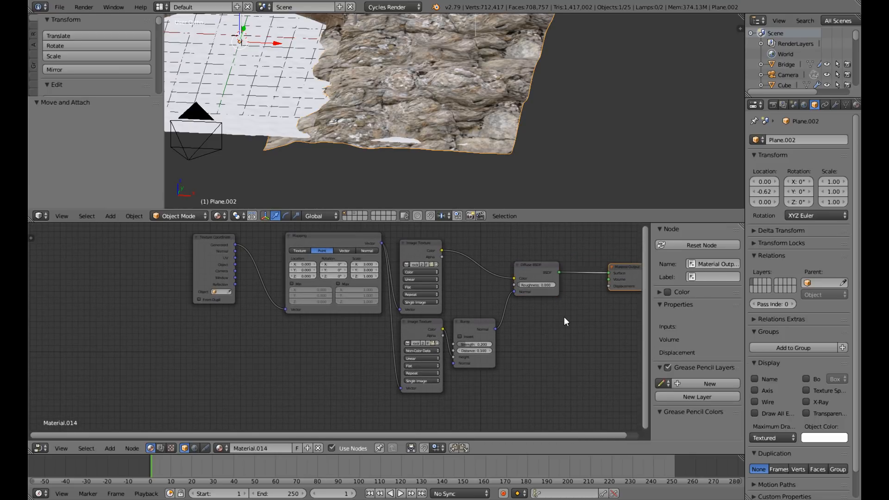
scroll(507, 298, "down", 1)
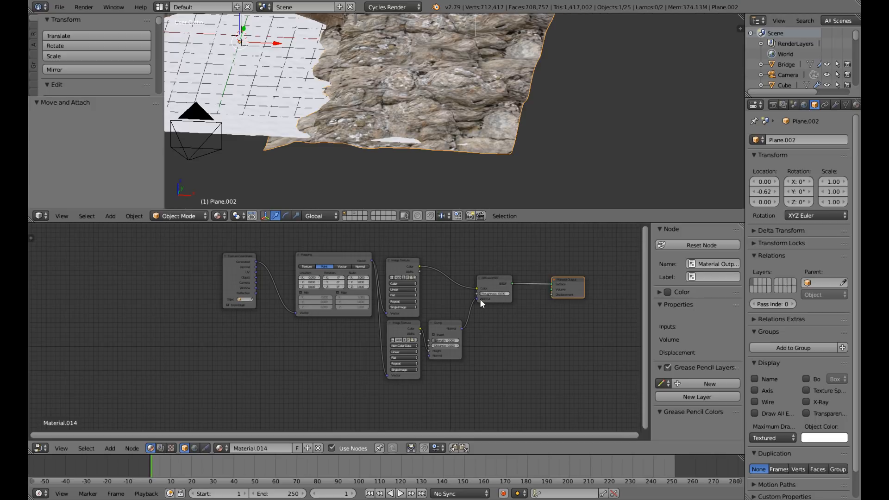
Examine the rock texture on the banks and where the bridge meets them, from several angles and distances.
scroll(435, 88, "down", 5)
middle_click_drag(438, 90, 418, 93)
scroll(444, 101, "up", 5)
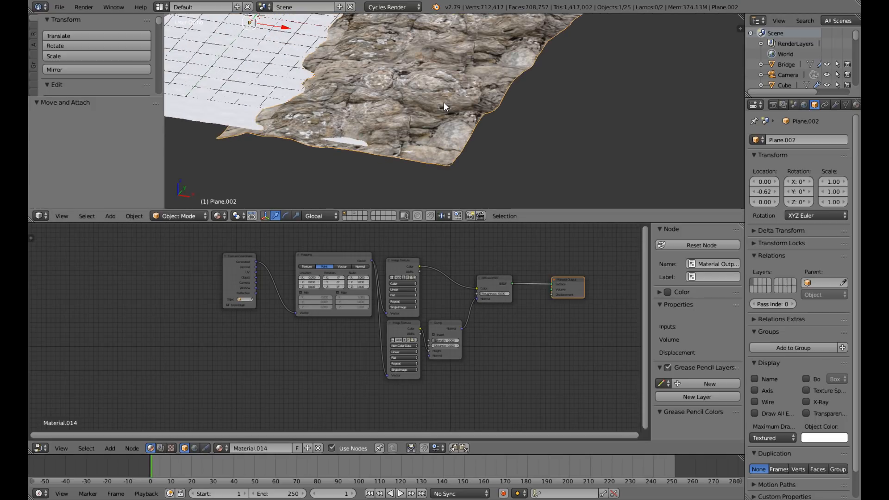
scroll(444, 102, "down", 5)
middle_click_drag(444, 113, 544, 188)
middle_click_drag(511, 125, 473, 140)
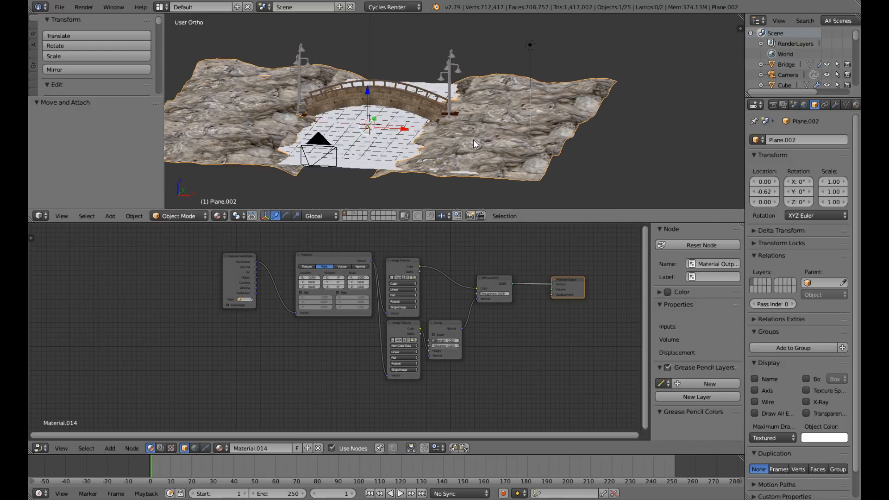
scroll(473, 140, "up", 4)
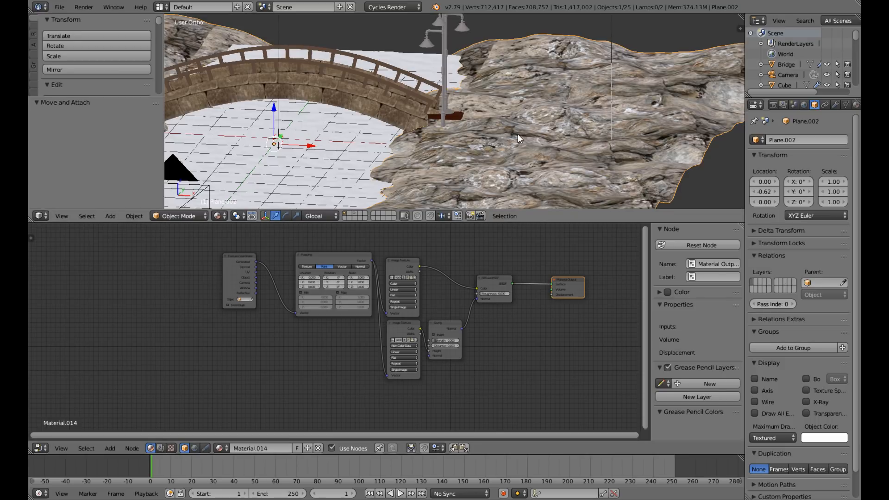
scroll(517, 134, "down", 4)
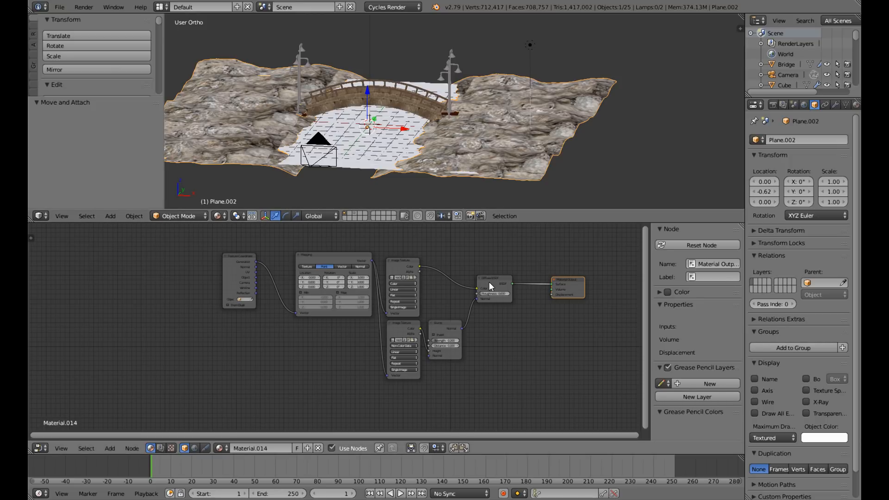
scroll(444, 129, "up", 3)
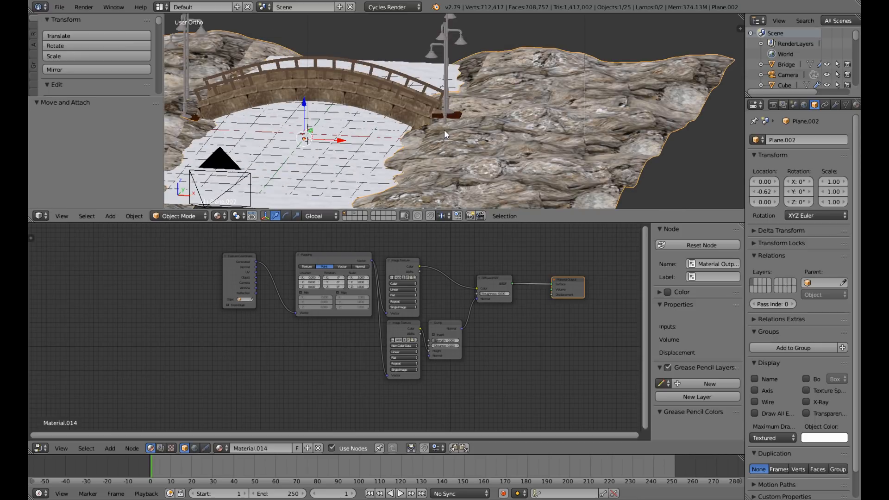
scroll(444, 130, "up", 3)
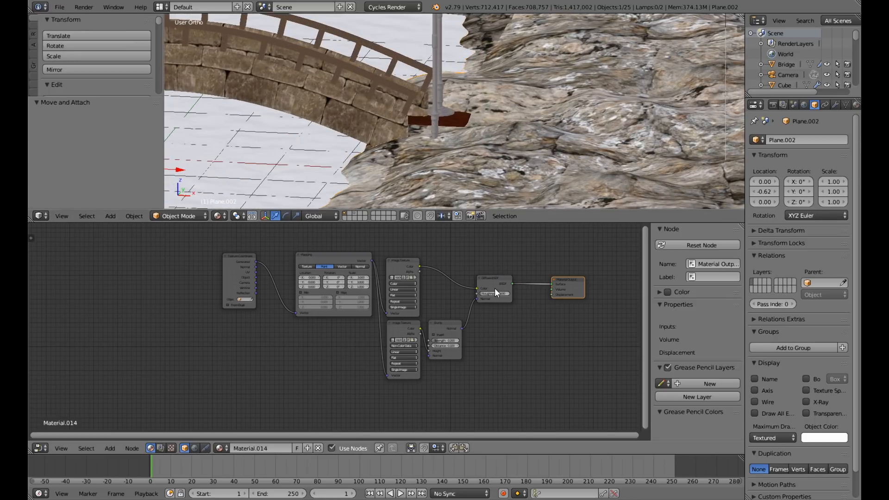
In the bridge material, duplicate the Image Texture node as Non-Color Data and connect the Mapping node's Vector output to the copy.
right_click(313, 84)
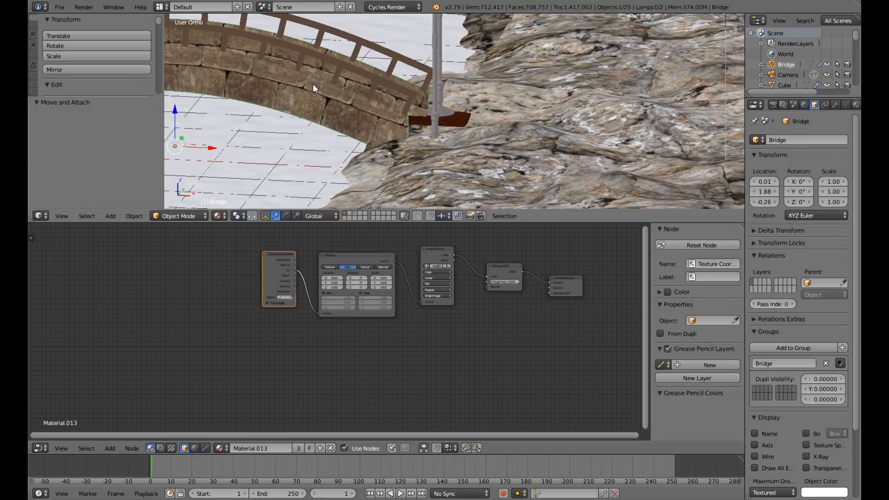
scroll(312, 84, "down", 2)
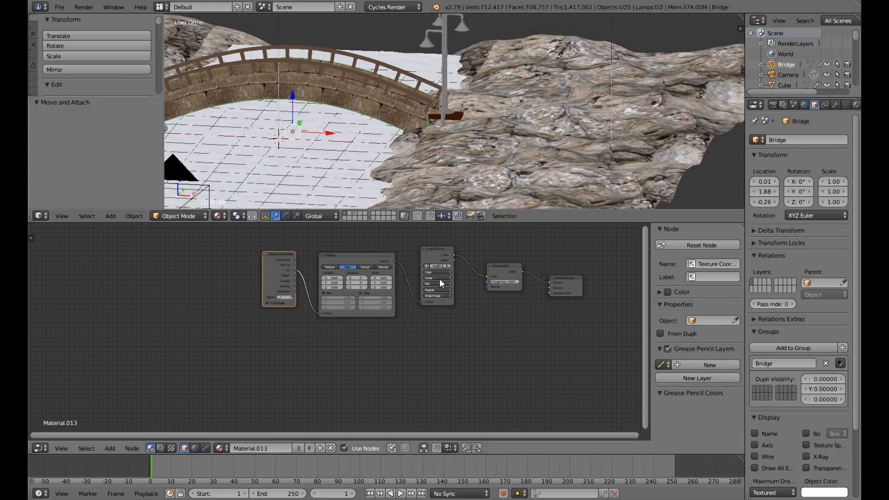
left_click(428, 254)
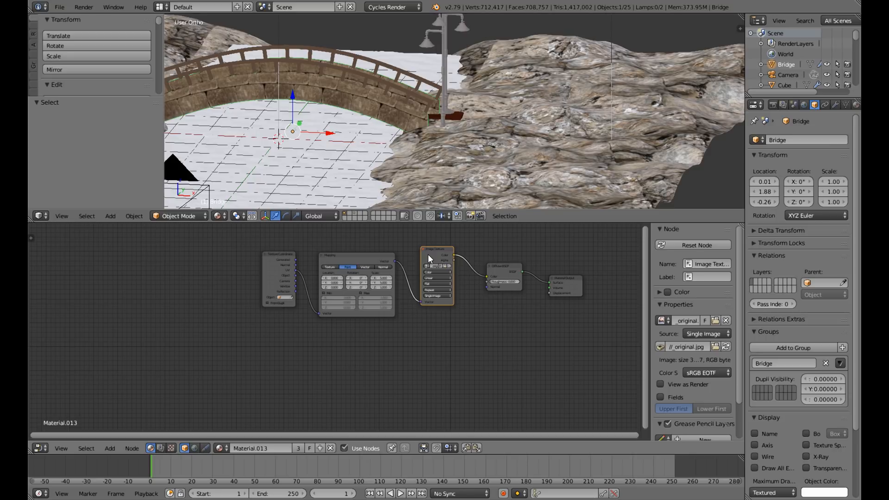
key("shift+d")
left_click(429, 320)
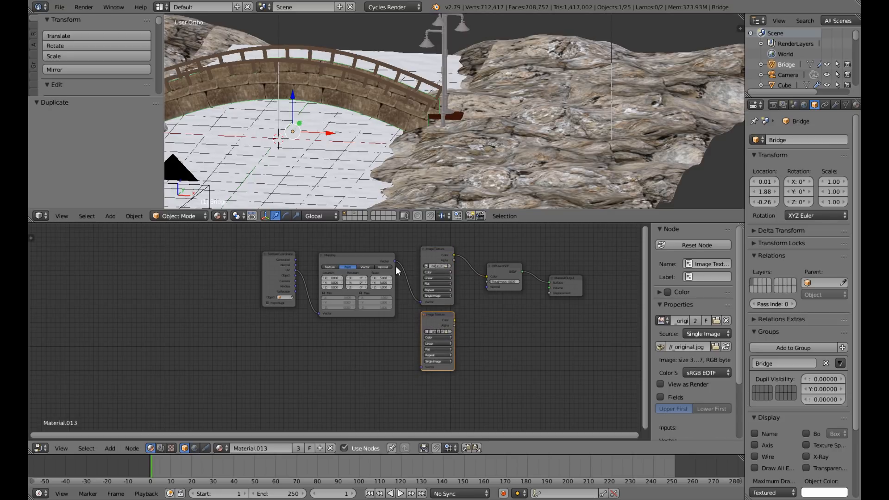
left_click_drag(396, 266, 435, 363)
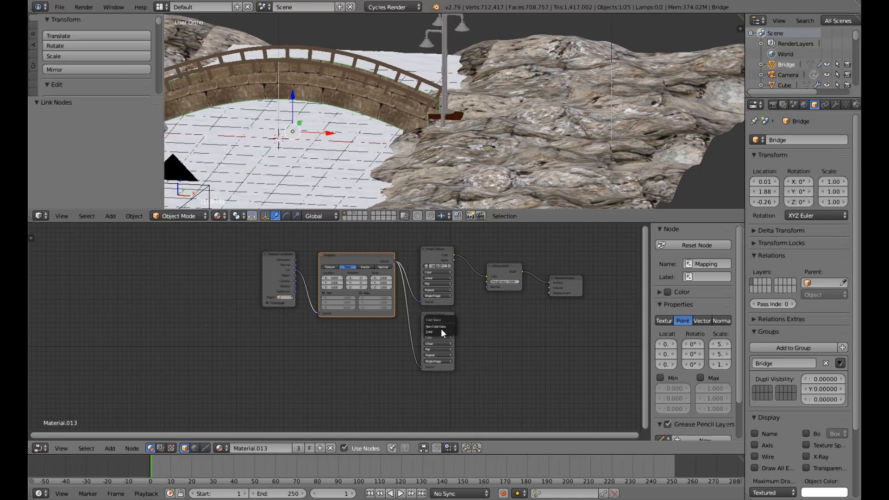
left_click(440, 327)
Add a Bump node to the bridge material and connect the copied Image Texture's Color output to its Height input.
key("shift+a")
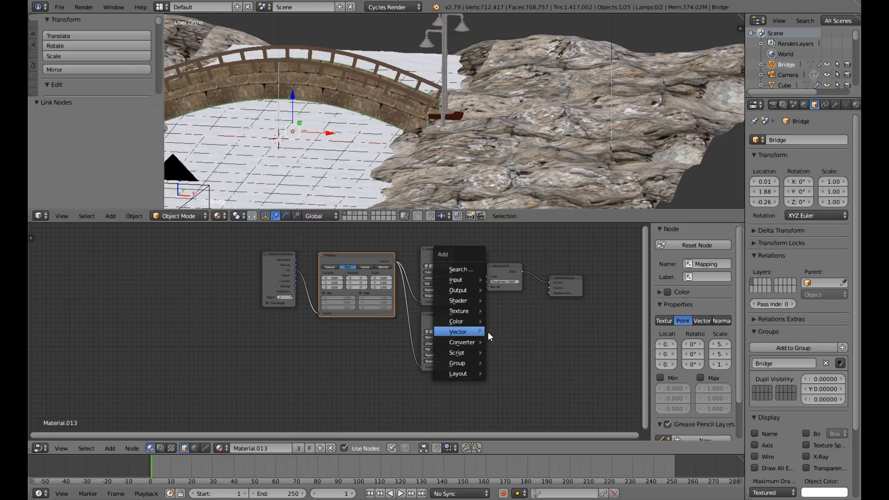
left_click(504, 332)
left_click(457, 325)
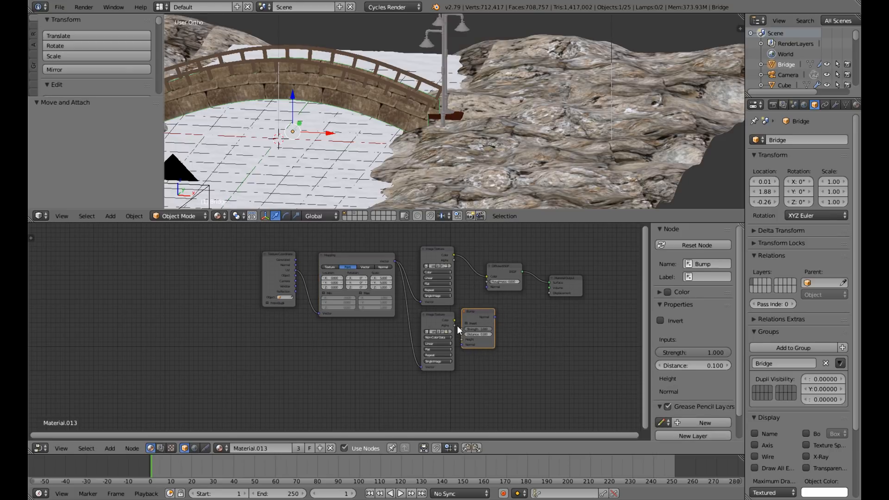
left_click_drag(456, 321, 464, 343)
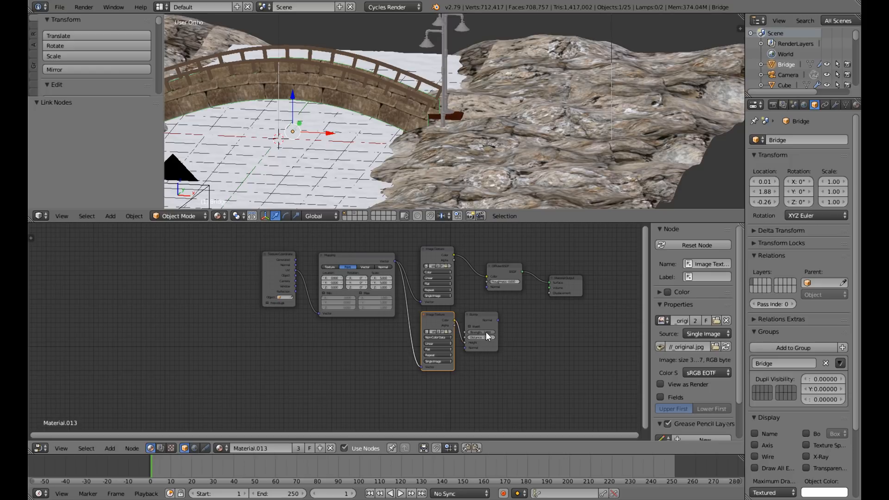
Adjust the bridge Bump node's strength and connect its Normal output to the Diffuse BSDF's Normal input.
left_click(483, 332)
left_click_drag(499, 319, 516, 279)
scroll(506, 176, "down", 2)
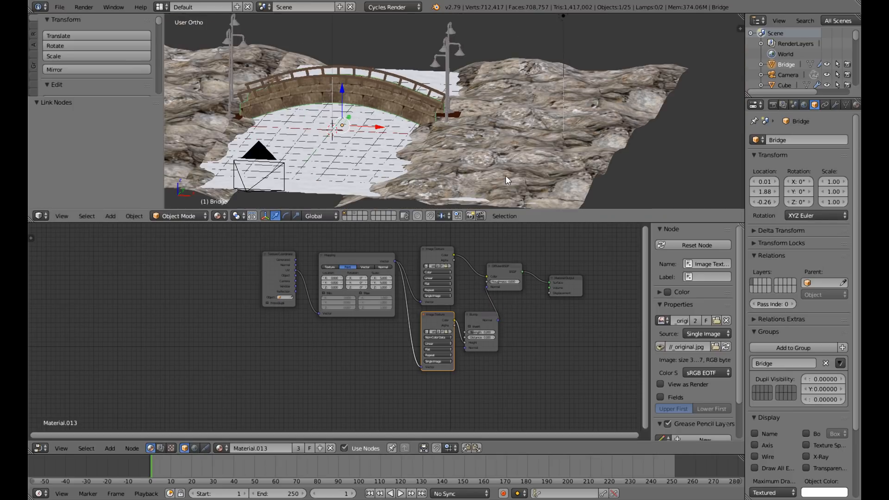
Delete the small extra plane sitting in the middle of the water plane in front of the bridge.
scroll(456, 146, "up", 2)
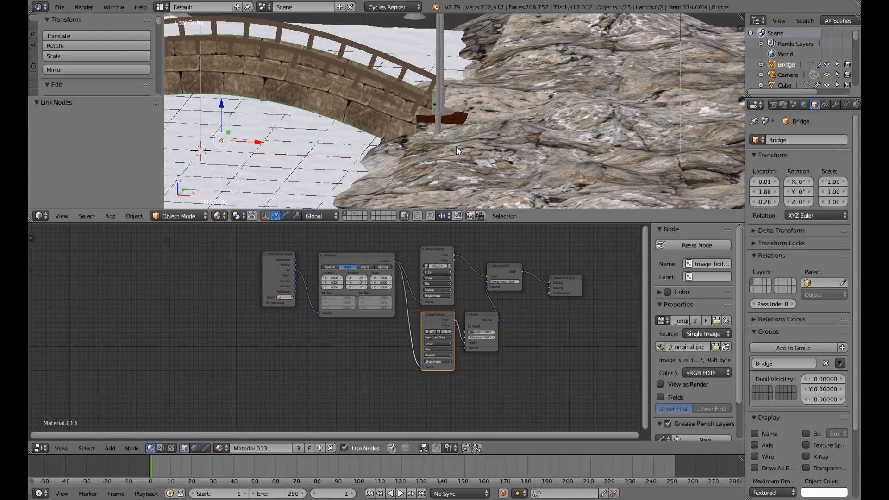
scroll(456, 147, "down", 4)
middle_click_drag(468, 145, 402, 177)
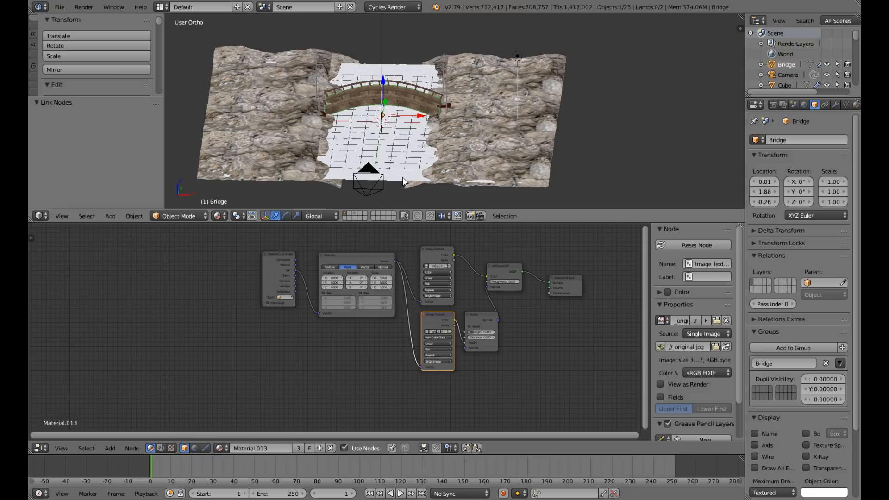
right_click(402, 177)
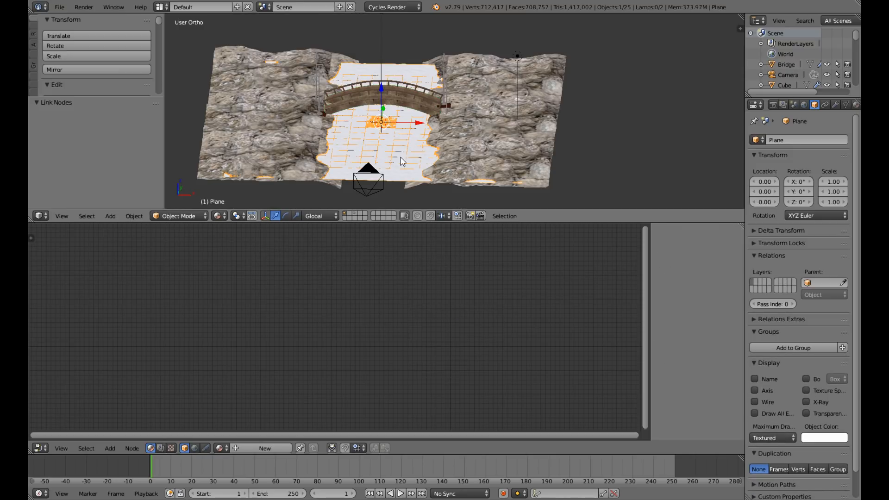
scroll(401, 161, "up", 3)
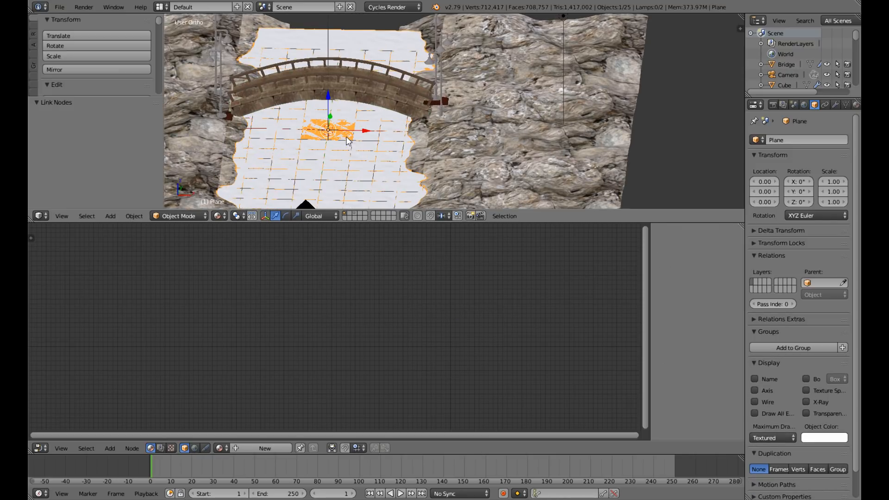
right_click(342, 138)
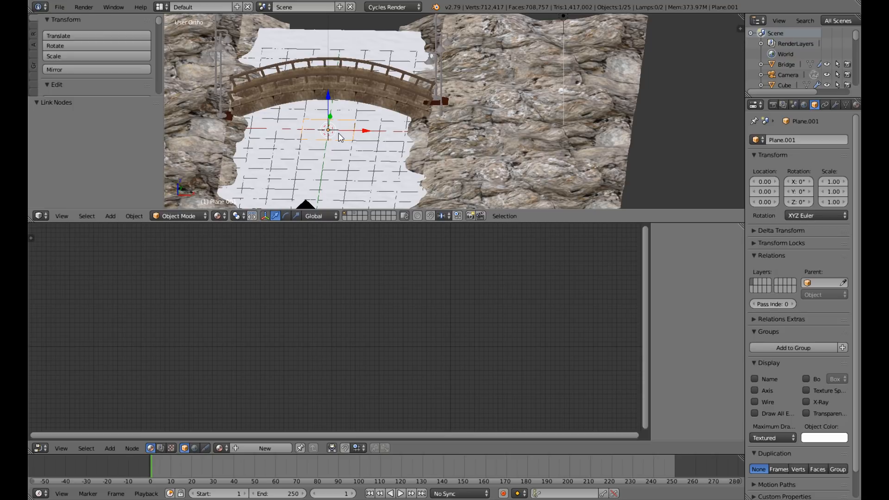
key("x")
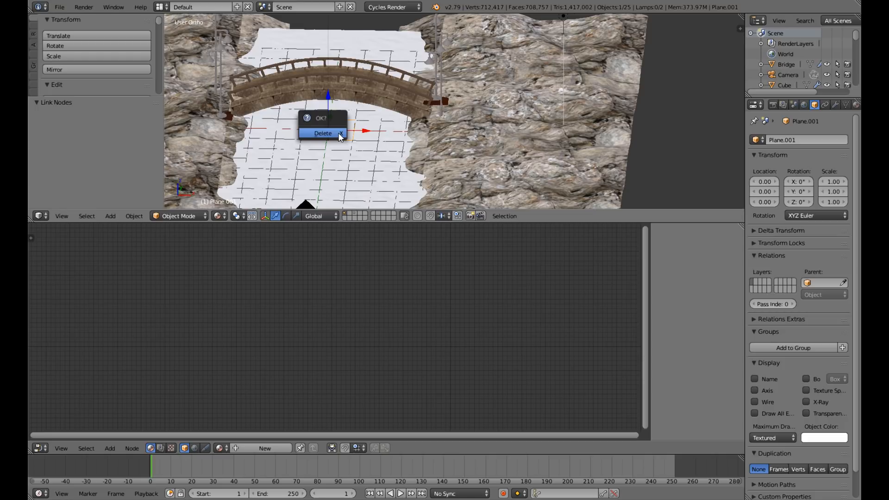
left_click(341, 134)
Create a new material for the water plane and delete its default Diffuse BSDF node.
right_click(376, 173)
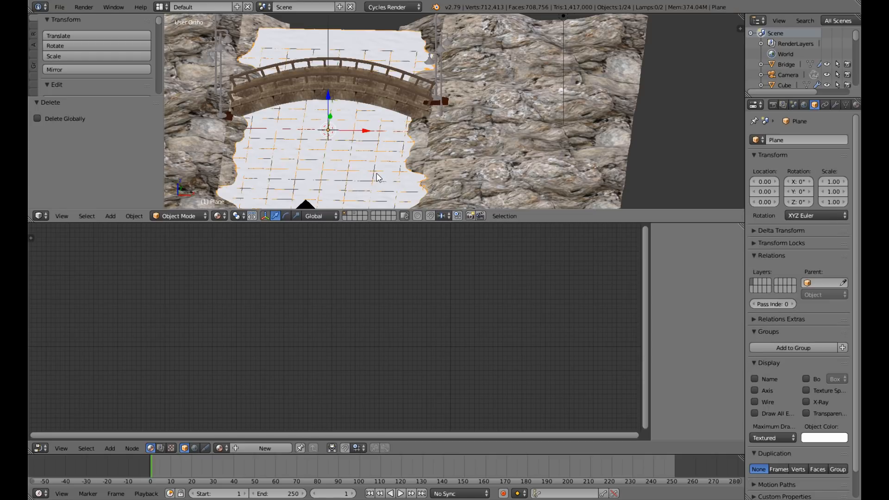
scroll(399, 172, "down", 3)
middle_click_drag(399, 172, 428, 229)
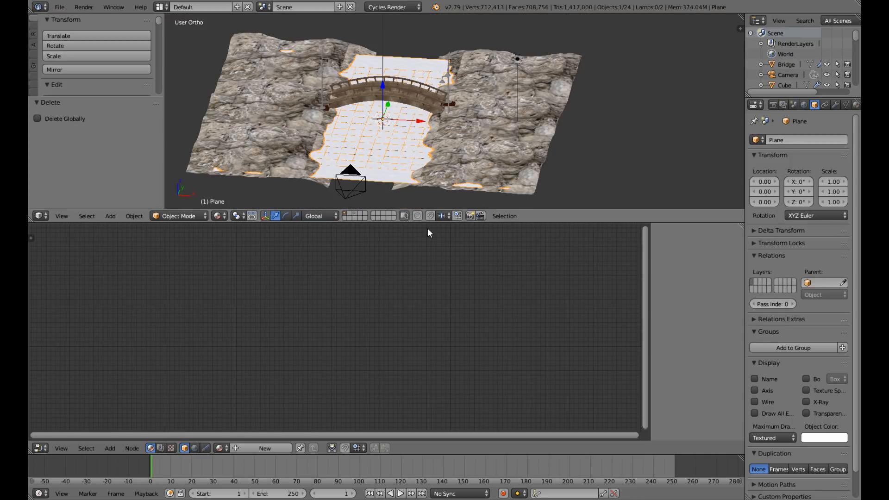
left_click(276, 449)
scroll(448, 357, "up", 6)
middle_click_drag(473, 323, 359, 353)
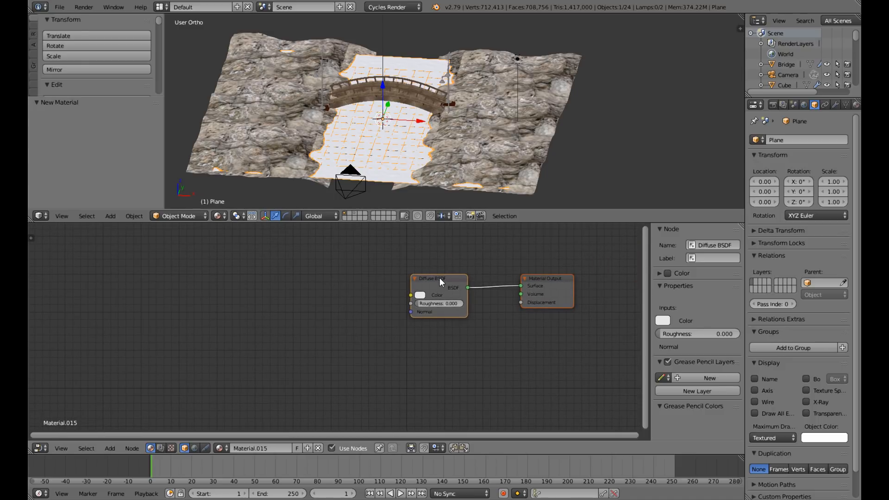
key("x")
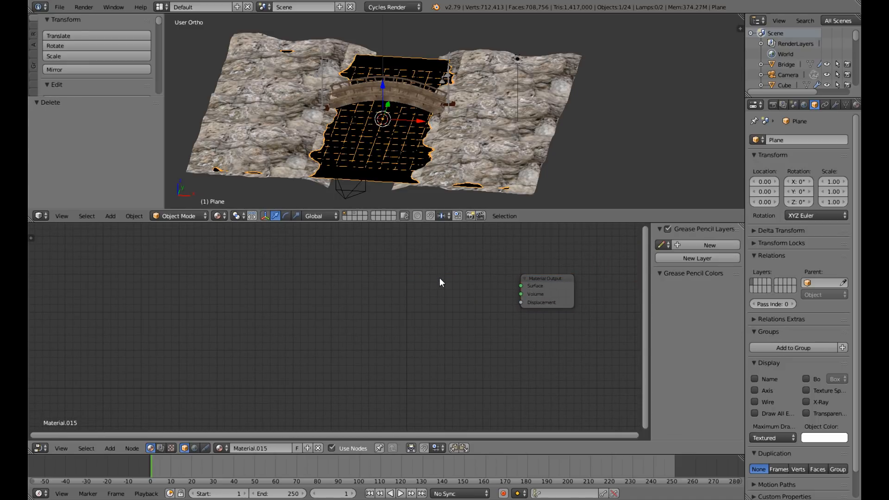
Add a Mix Shader to the water material and connect its output to the Material Output's Surface input.
key("shift+a")
mouse_move(435, 274)
mouse_move(428, 248)
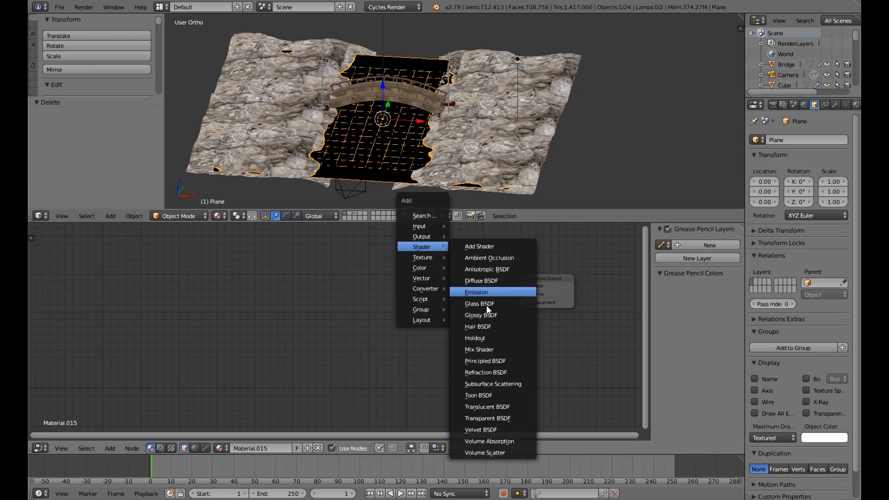
left_click(482, 349)
left_click(504, 282)
left_click_drag(498, 281, 521, 285)
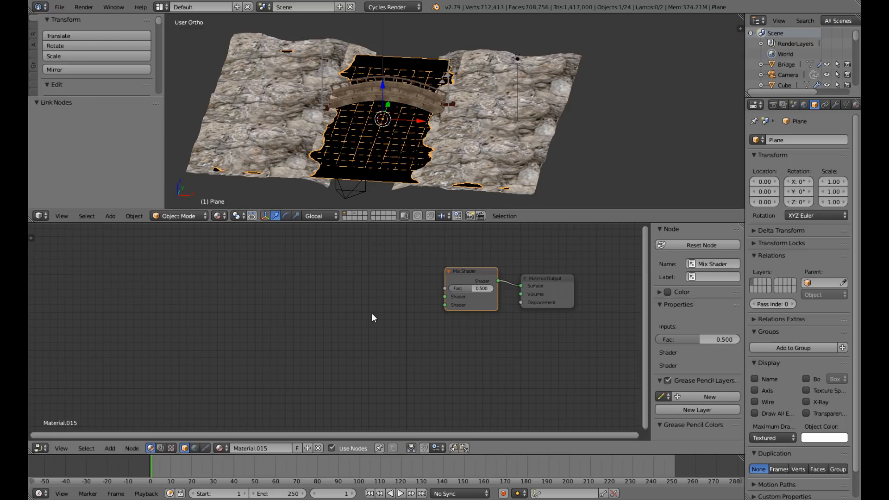
Add a Glass BSDF node and connect it to the Mix Shader's first Shader input.
key("shift+a")
mouse_move(371, 312)
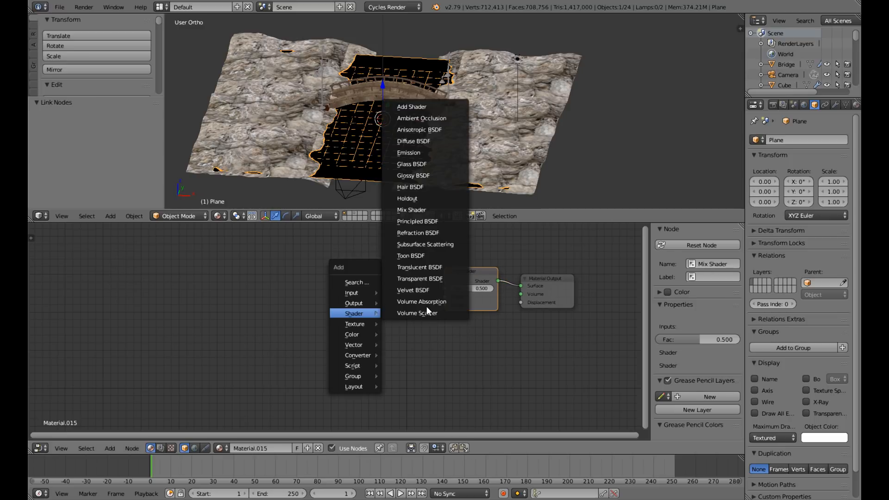
left_click(419, 164)
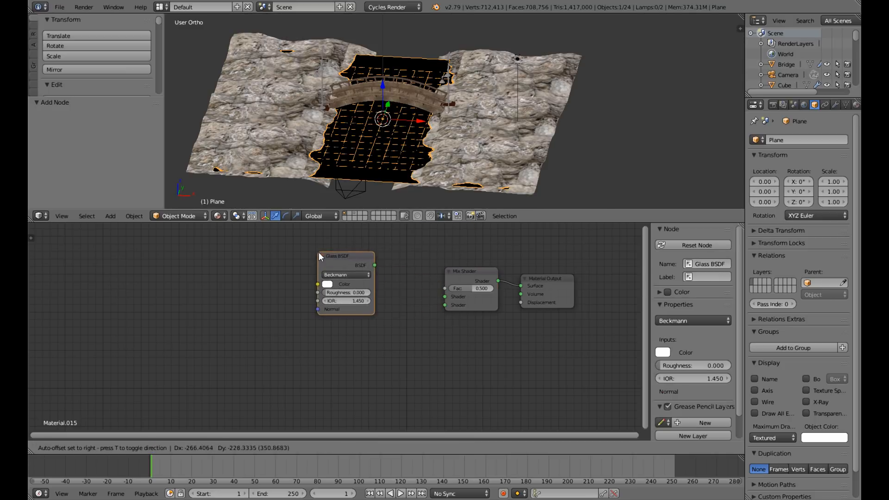
left_click(320, 256)
left_click_drag(377, 264, 444, 297)
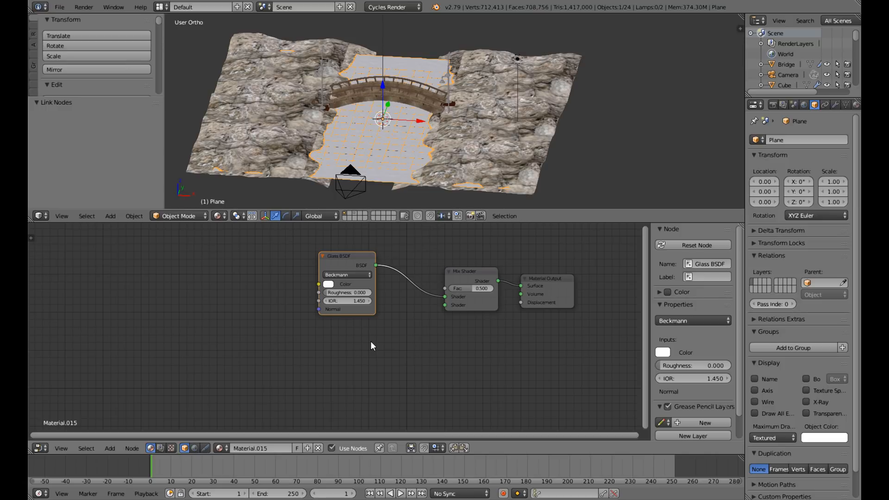
Add a Glossy BSDF connected to the Mix Shader's second Shader input, and set the Glass BSDF's IOR to 1.333.
key("shift+a")
mouse_move(370, 341)
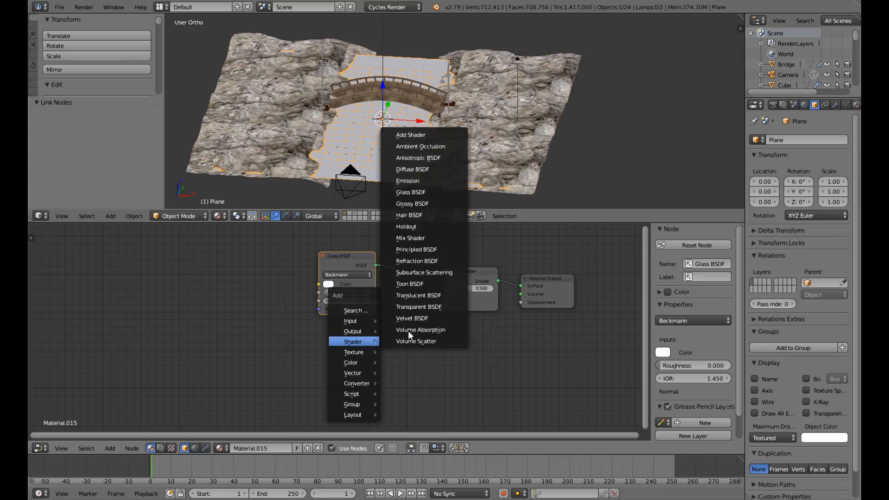
left_click(412, 204)
left_click(320, 338)
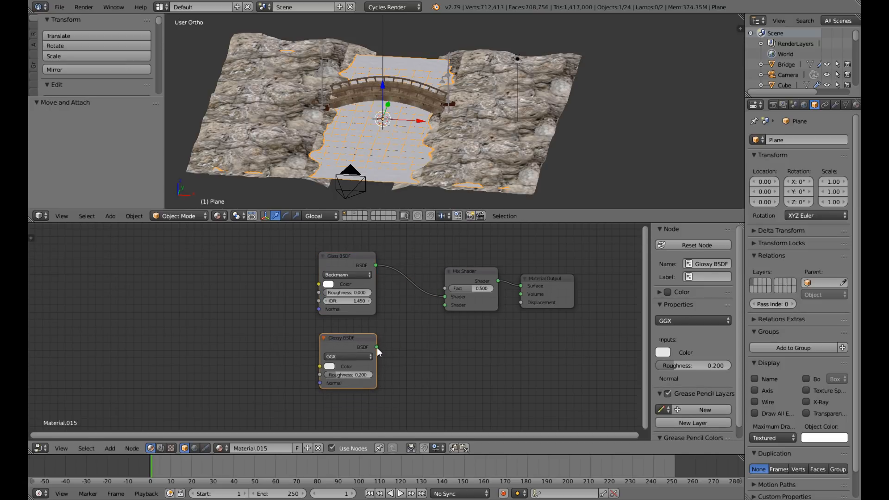
left_click_drag(377, 347, 445, 305)
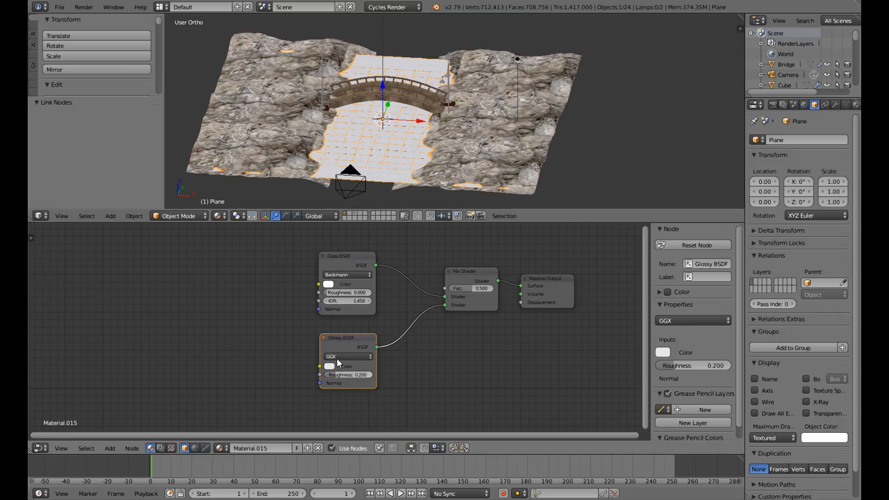
left_click(352, 301)
type("1")
Add a ColorRamp node to the water material and connect its Color output to the Mix Shader's Fac input.
middle_click_drag(377, 325, 402, 405)
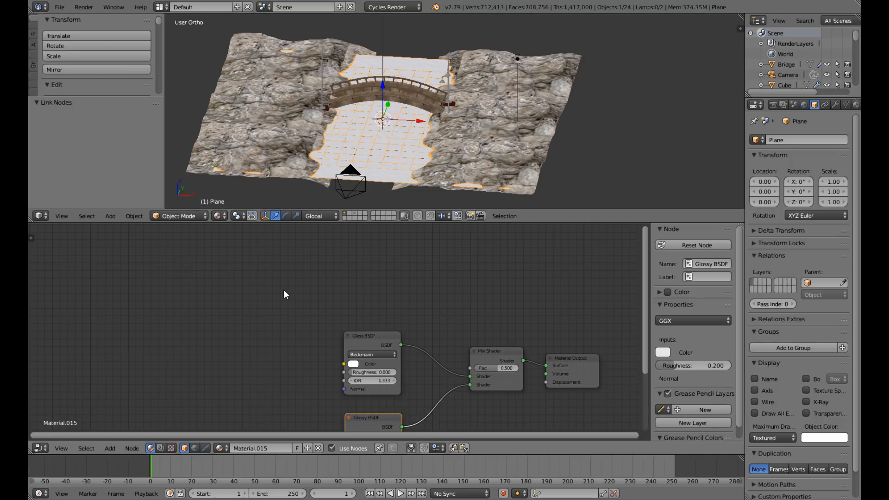
key("shift+a")
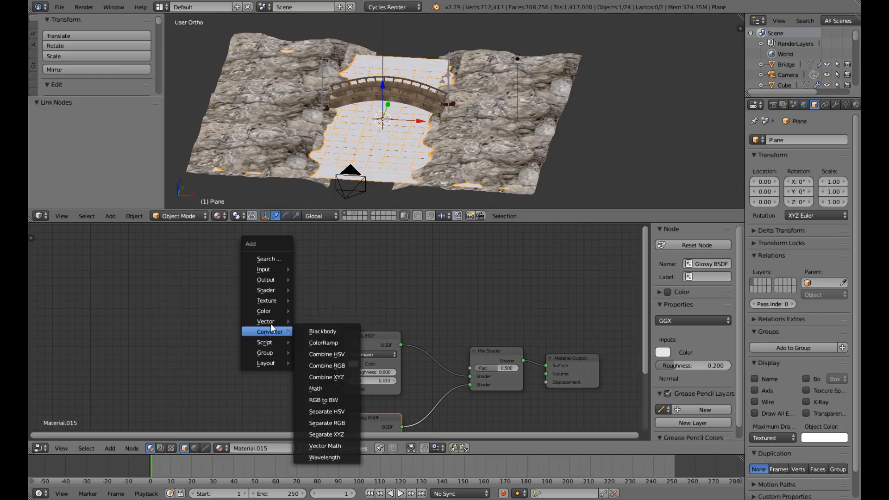
mouse_move(271, 328)
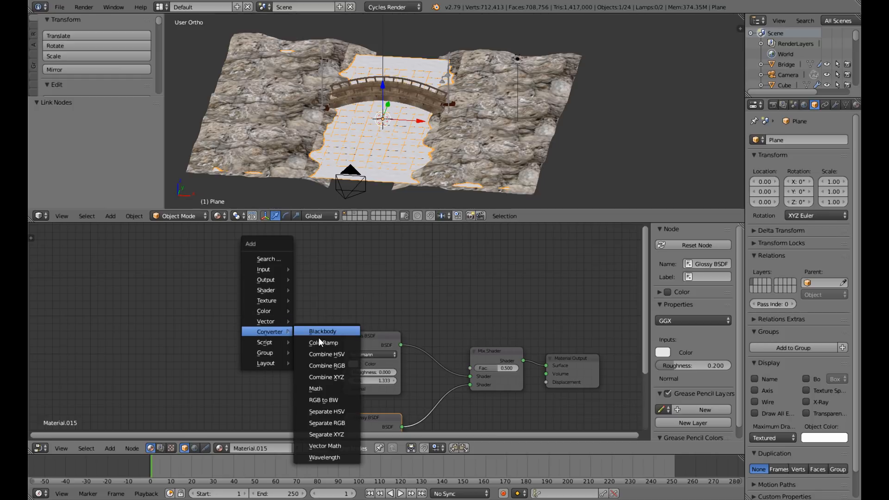
left_click(318, 345)
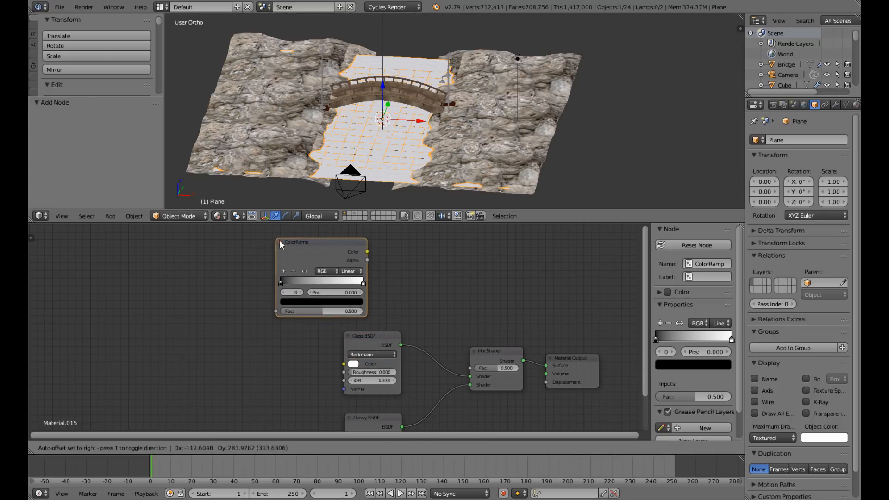
left_click(279, 240)
left_click_drag(368, 252, 404, 267)
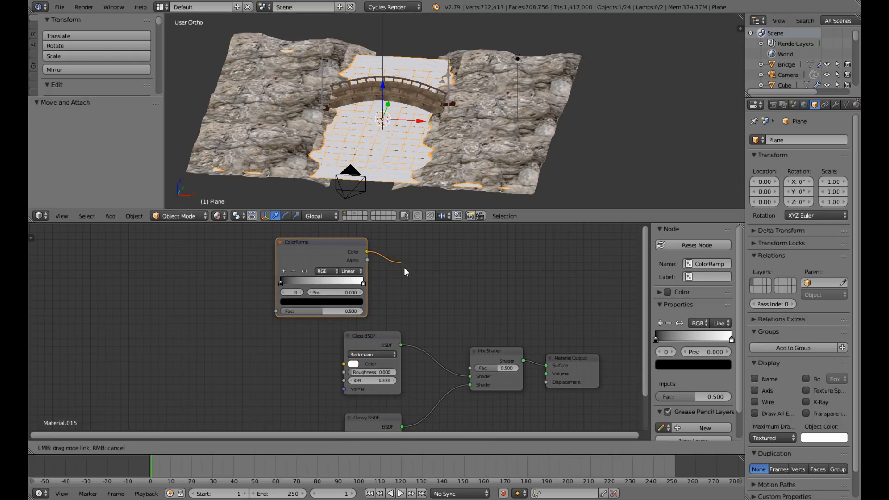
left_click_drag(426, 312, 470, 368)
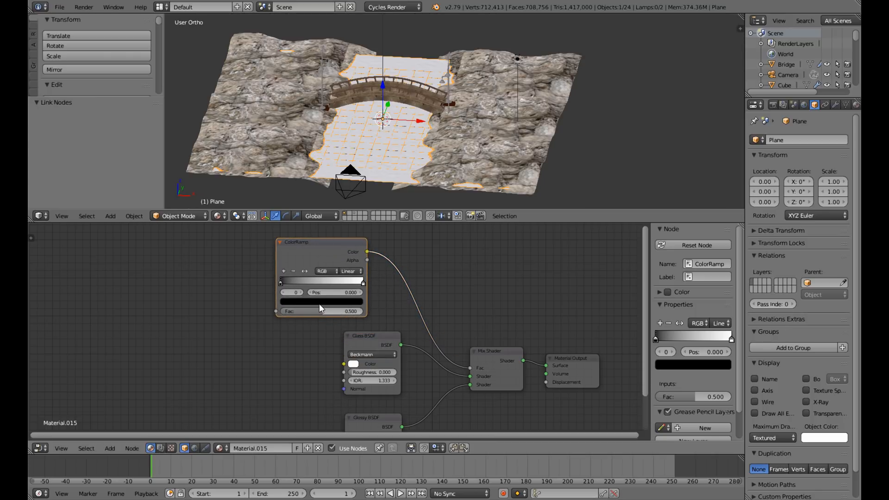
Narrow the ColorRamp's gradient by moving the white stop inward and the black stop to position 0.355.
scroll(304, 301, "up", 2)
mouse_move(275, 270)
left_mouse_down()
mouse_move(353, 273)
mouse_move(299, 271)
left_mouse_up()
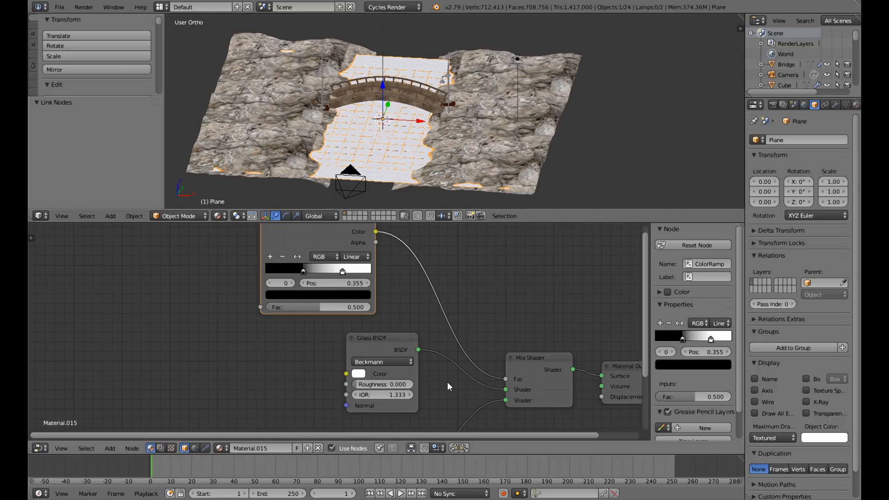
scroll(447, 382, "down", 3)
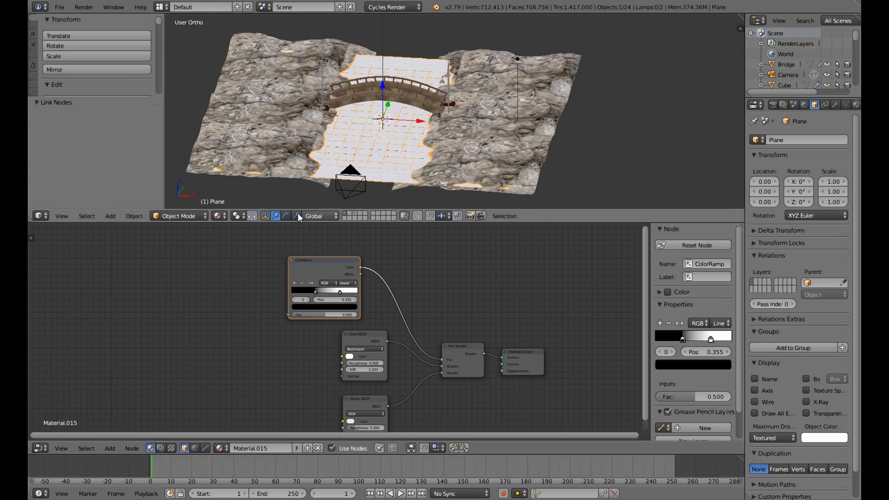
Examine the water plane, its material node setup and the rendered image of the lamp-lit bridge scene.
scroll(418, 143, "up", 4)
middle_click_drag(426, 135, 475, 216)
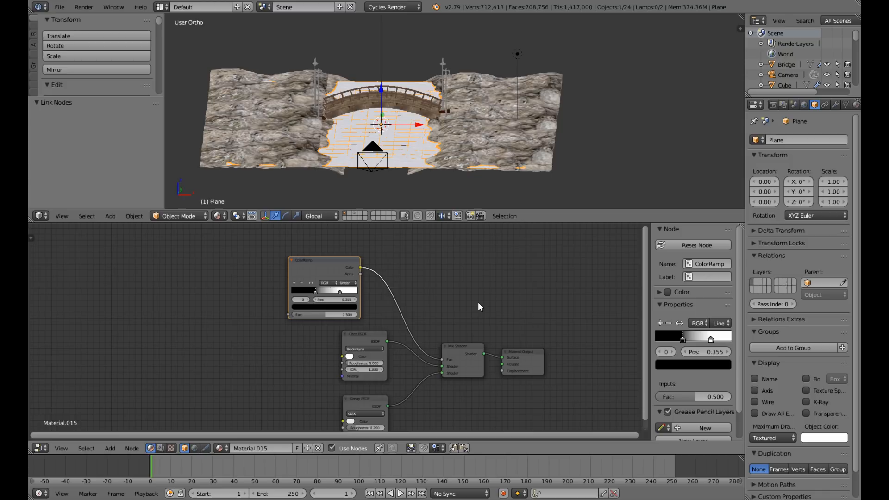
scroll(478, 301, "down", 2)
mouse_move(476, 299)
middle_mouse_down()
mouse_move(442, 282)
mouse_move(469, 288)
middle_mouse_up()
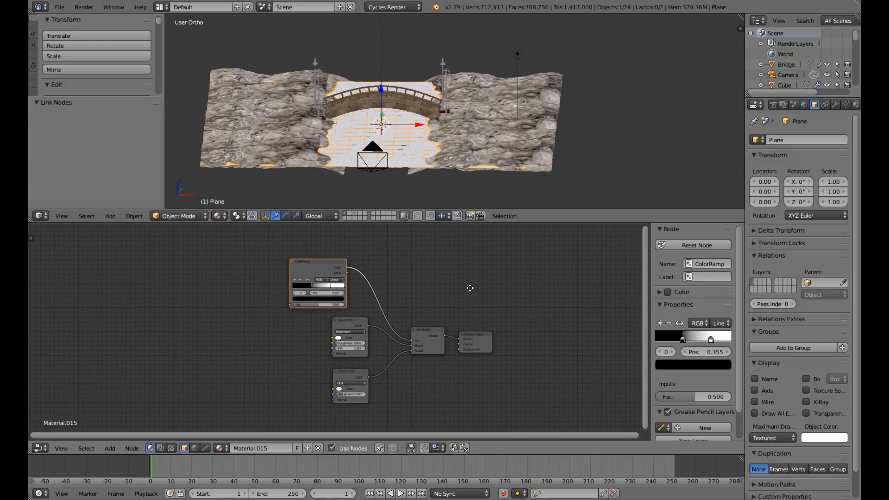
scroll(471, 287, "up", 2)
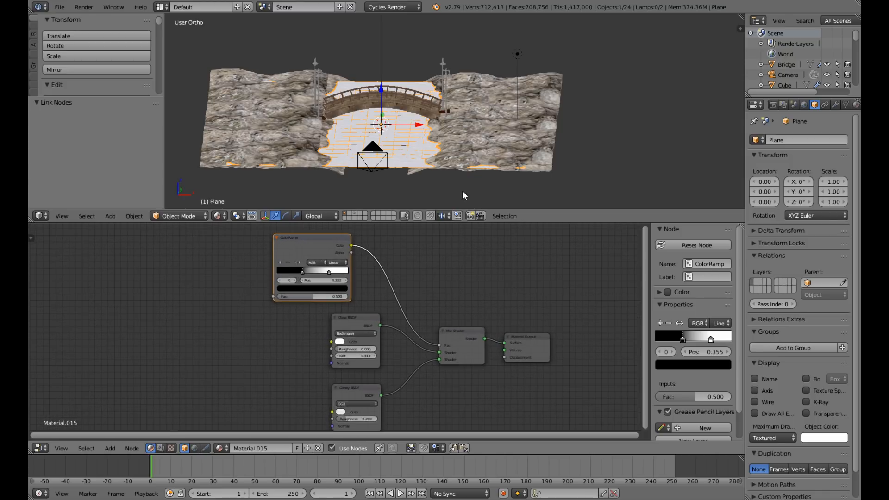
middle_click_drag(435, 146, 401, 247)
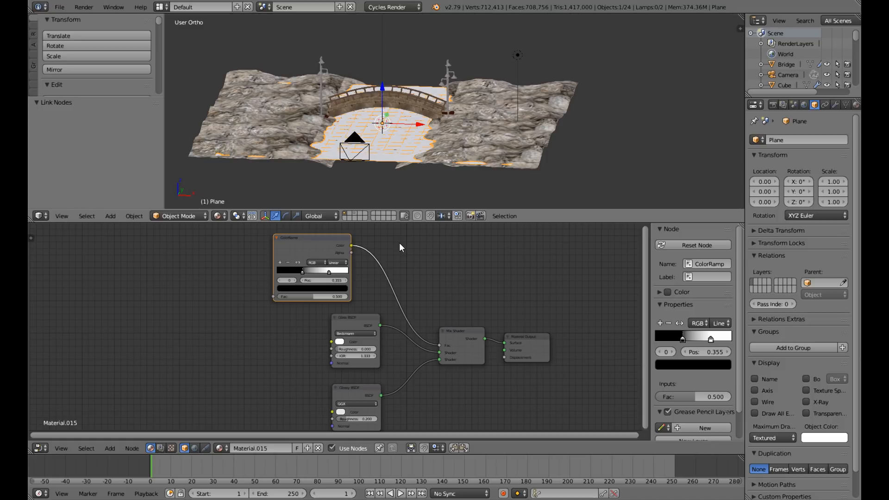
middle_click_drag(393, 406, 396, 375)
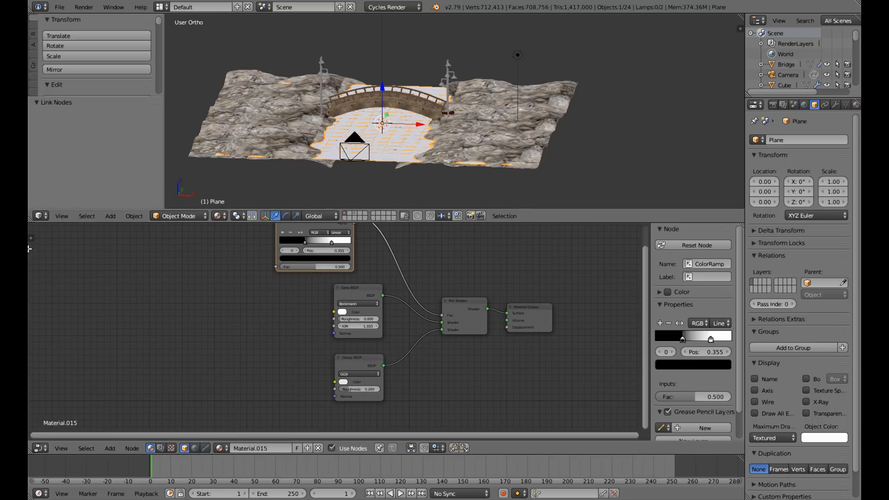
left_click_drag(28, 249, 32, 253)
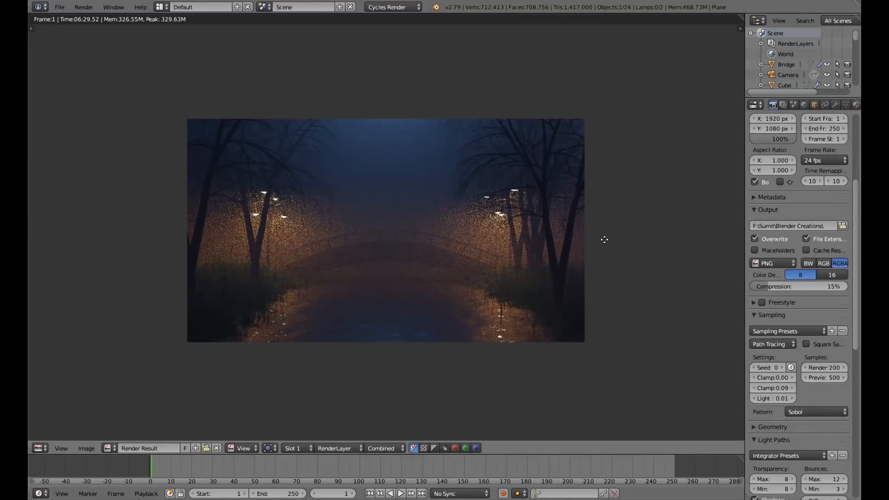
middle_click_drag(608, 251, 604, 235)
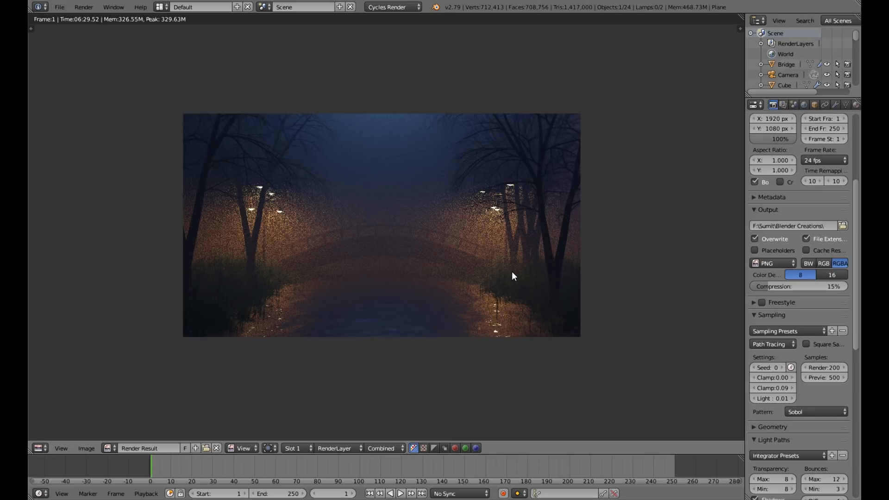
scroll(512, 272, "up", 3)
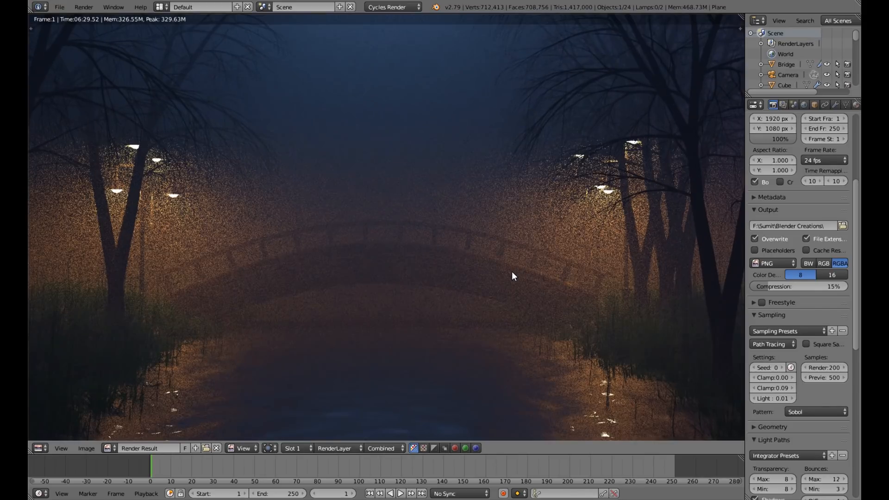
scroll(512, 272, "down", 2)
scroll(512, 273, "up", 1)
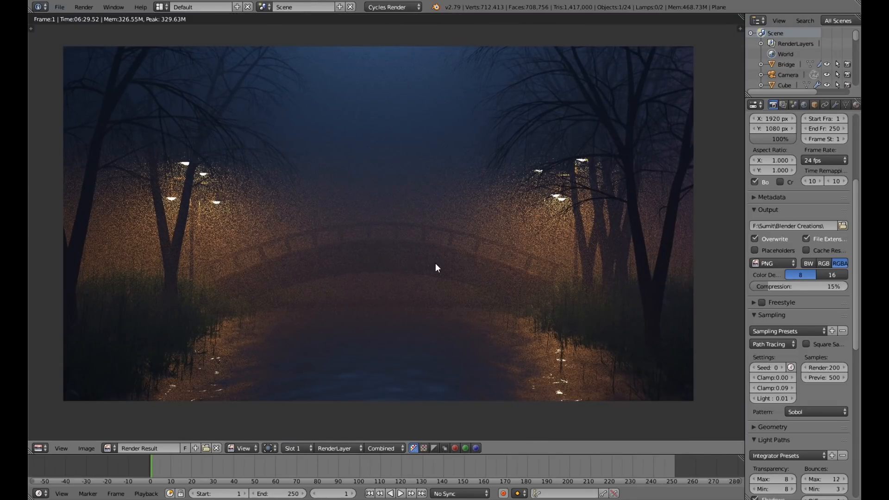
scroll(435, 265, "down", 1)
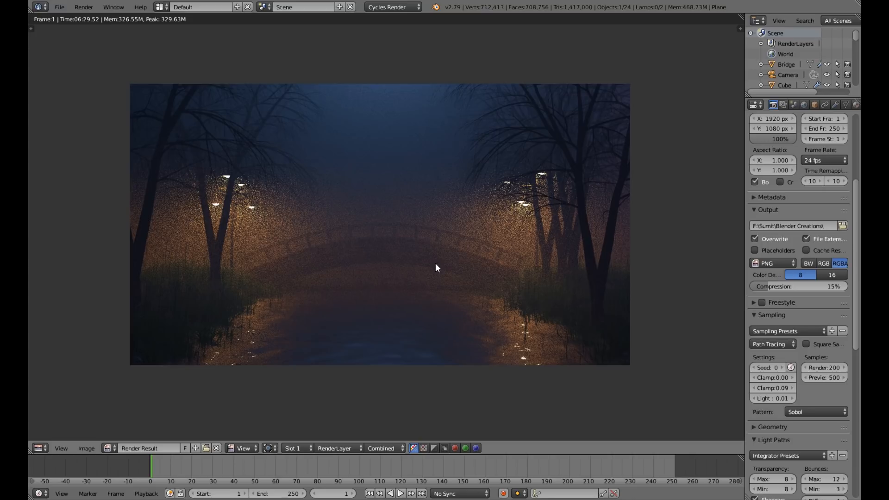
scroll(436, 263, "down", 1)
scroll(29, 319, "up", 1)
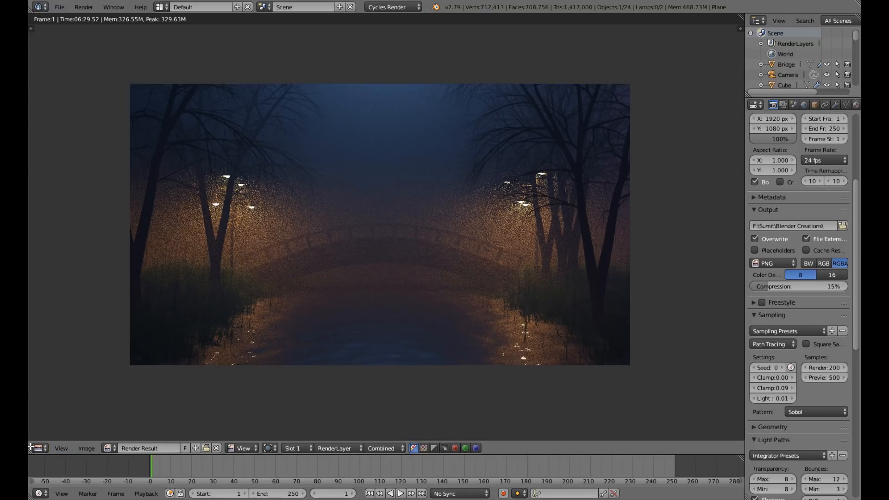
Split the render view into two stacked areas and turn the lower one into a Node Editor.
left_click_drag(31, 447, 77, 243)
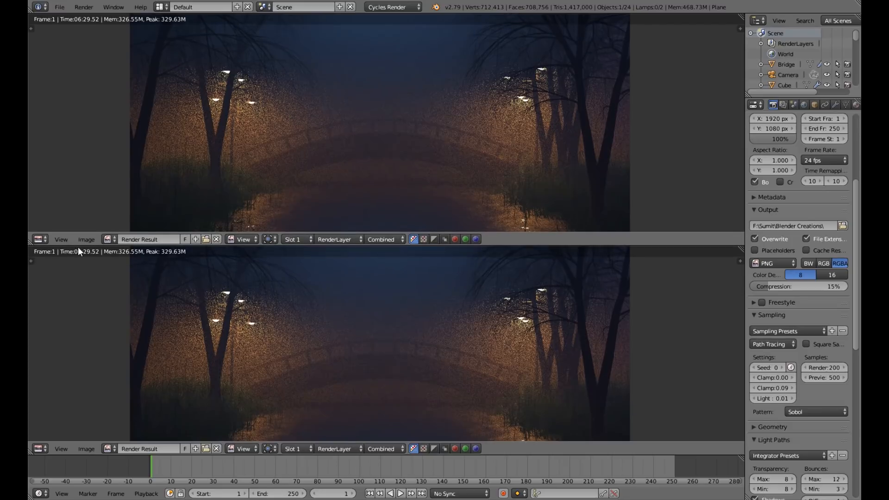
scroll(418, 132, "down", 2)
middle_click_drag(419, 134, 423, 131)
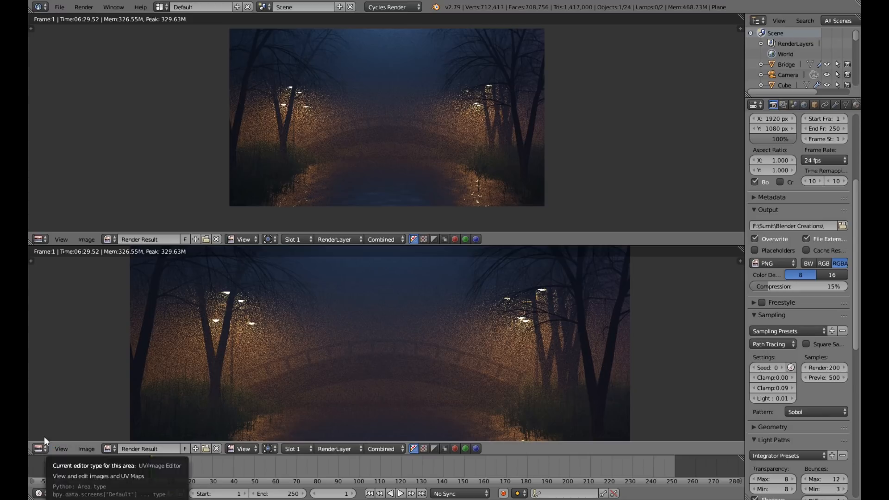
left_click(45, 449)
left_click(56, 333)
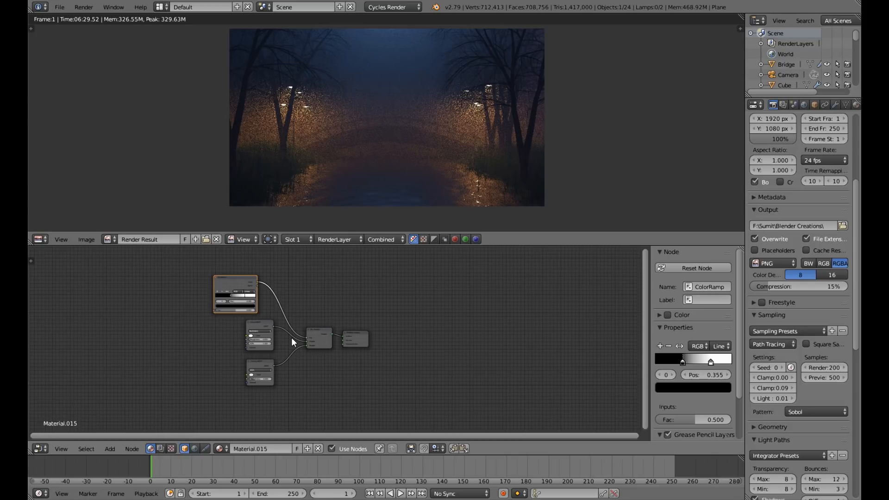
Switch the Node Editor to compositing nodes, with Use Nodes and Backdrop enabled.
scroll(292, 343, "up", 4)
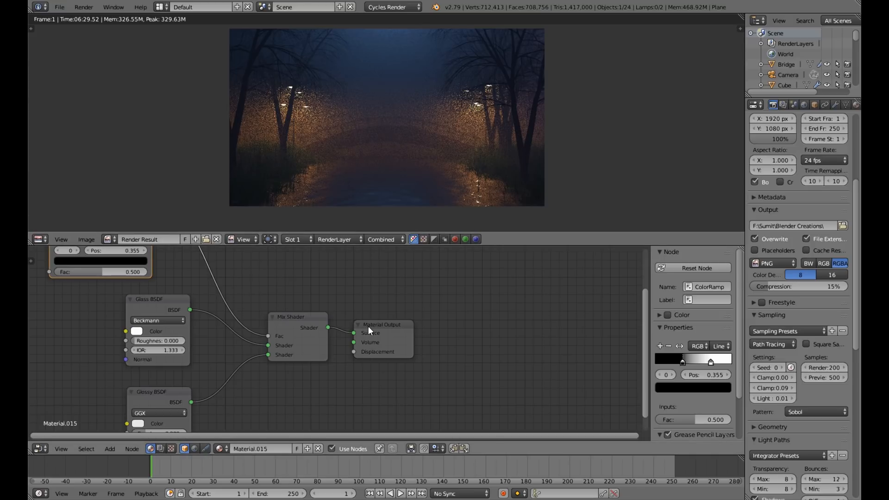
scroll(368, 326, "down", 3)
middle_click_drag(356, 368, 464, 346)
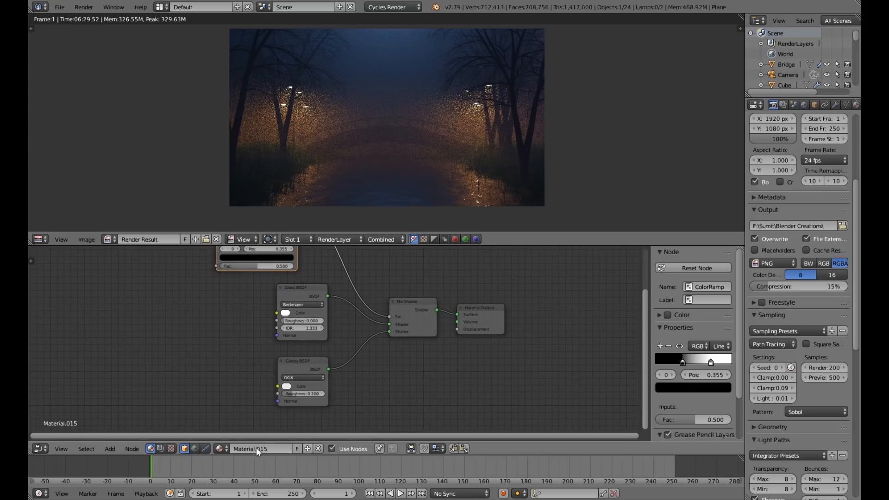
left_click(161, 449)
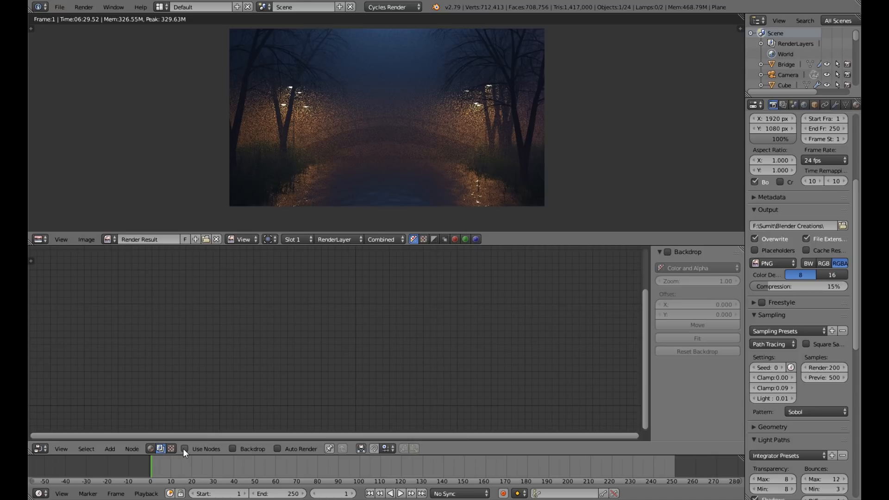
left_click(184, 449)
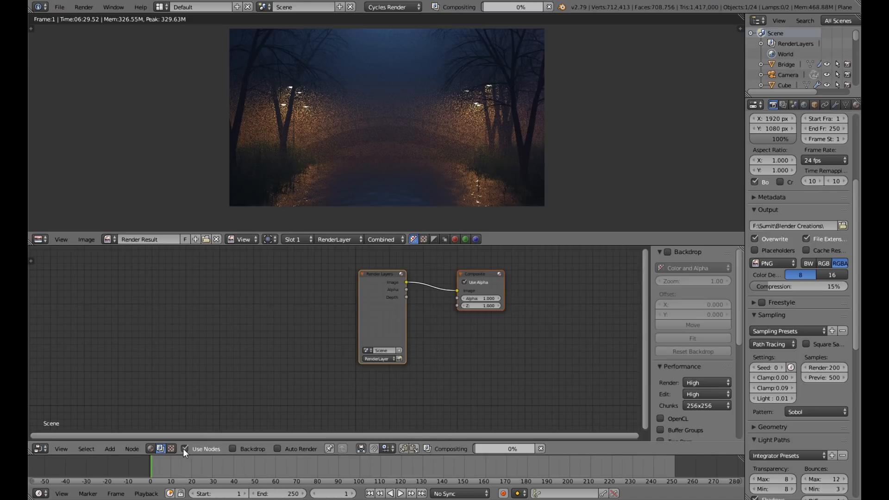
left_click(232, 449)
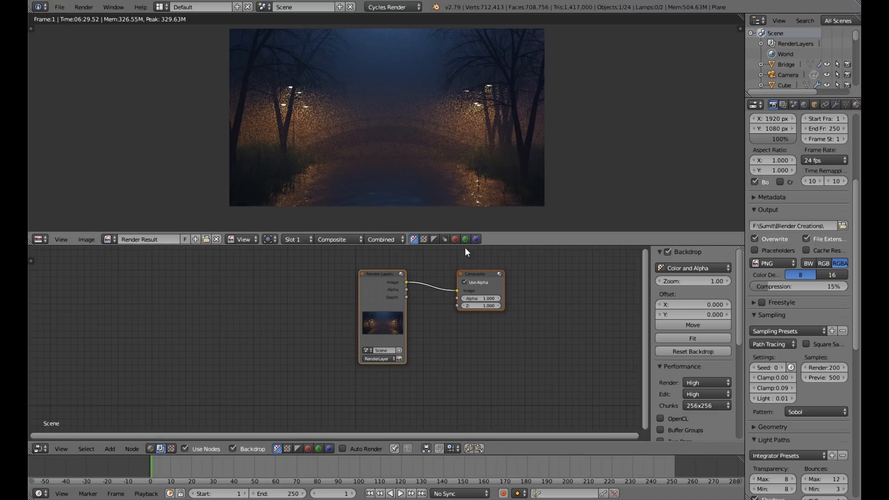
Move the Render Layers and Composite nodes apart to make room between them.
left_click_drag(374, 274, 293, 290)
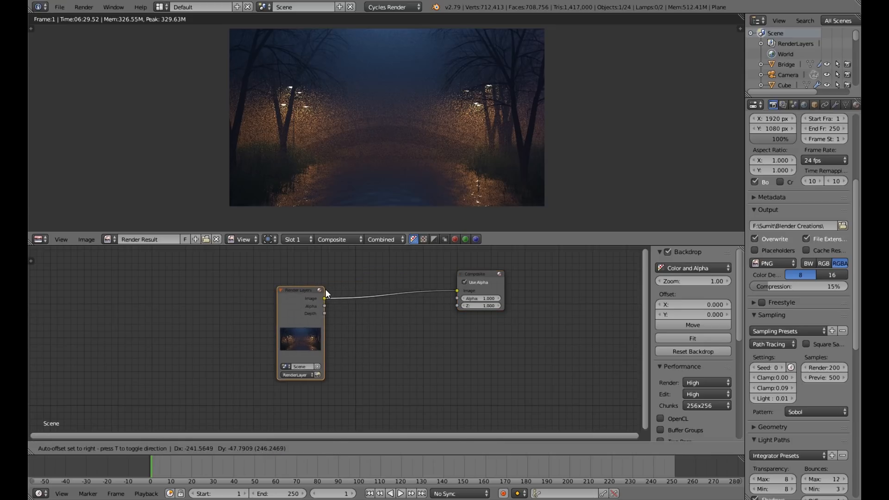
left_click_drag(478, 275, 596, 299)
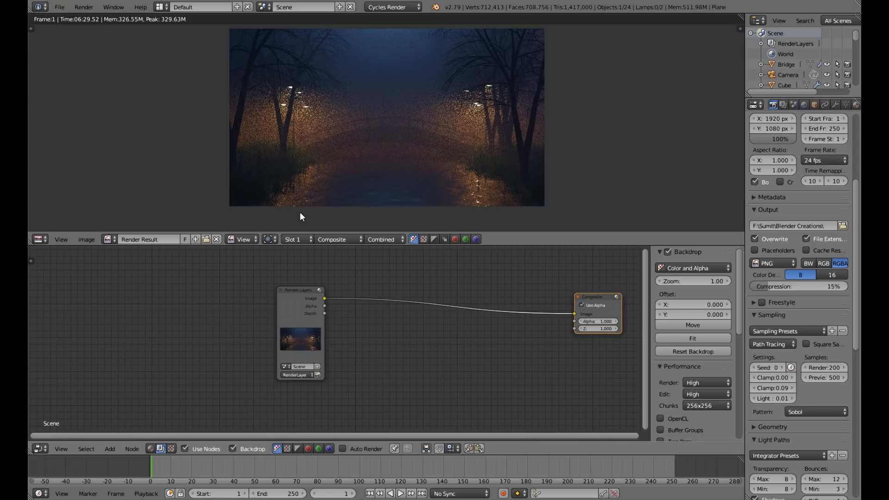
left_click(60, 8)
Add a Viewer node fed by the Render Layers image and place it just above the Composite node.
left_click(377, 289, "ctrl+shift")
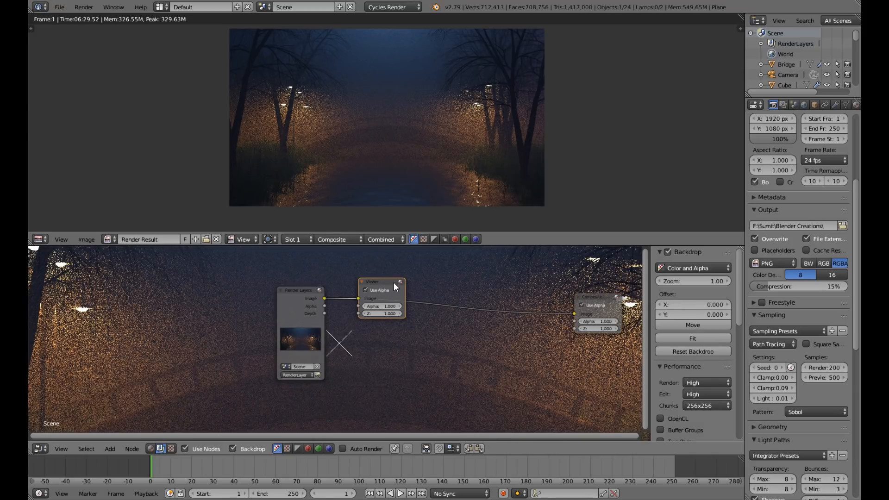
left_click_drag(394, 283, 549, 280)
scroll(549, 280, "down", 2)
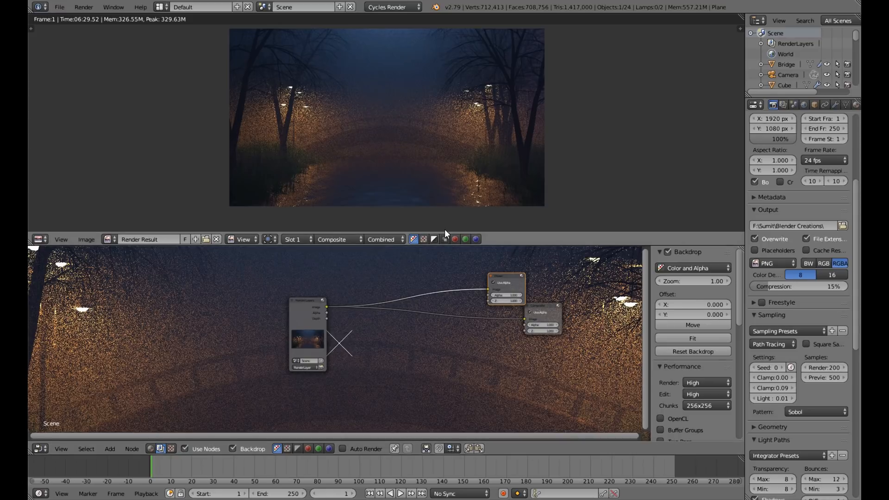
scroll(427, 217, "up", 2)
scroll(422, 229, "down", 1)
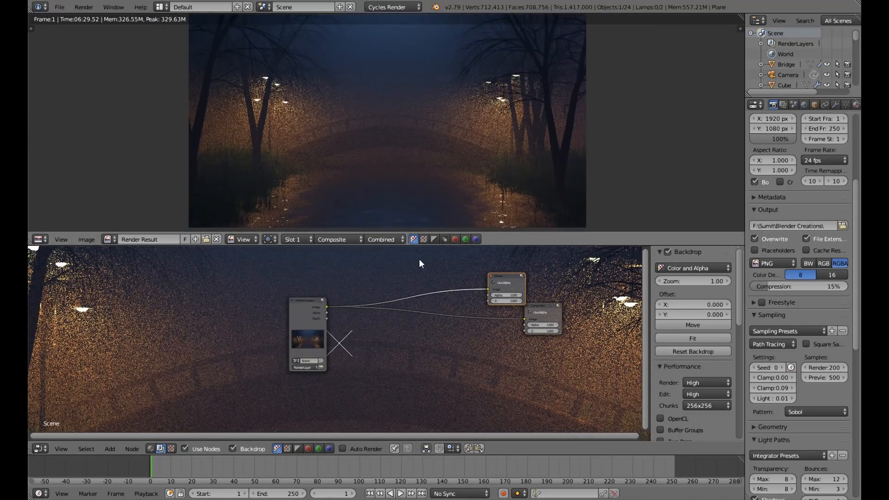
Insert a Glare node between Render Layers and Viewer, and link its image output to the Composite node as well.
key("shift+a")
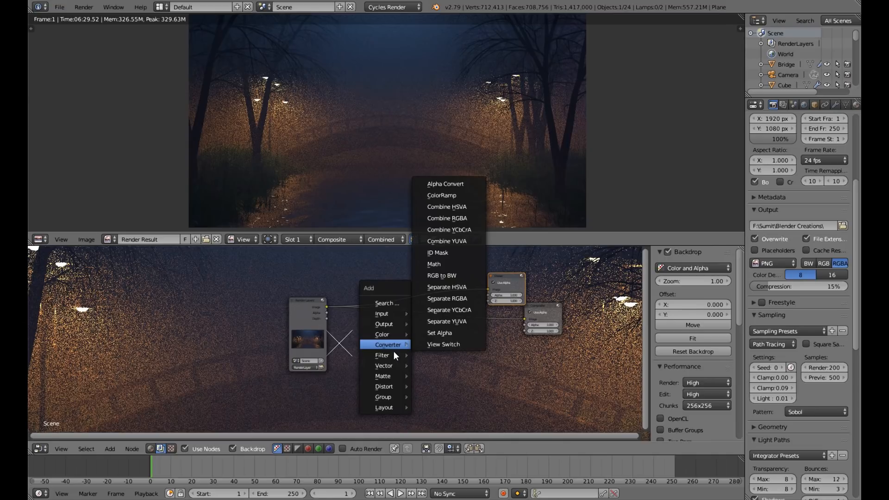
mouse_move(381, 354)
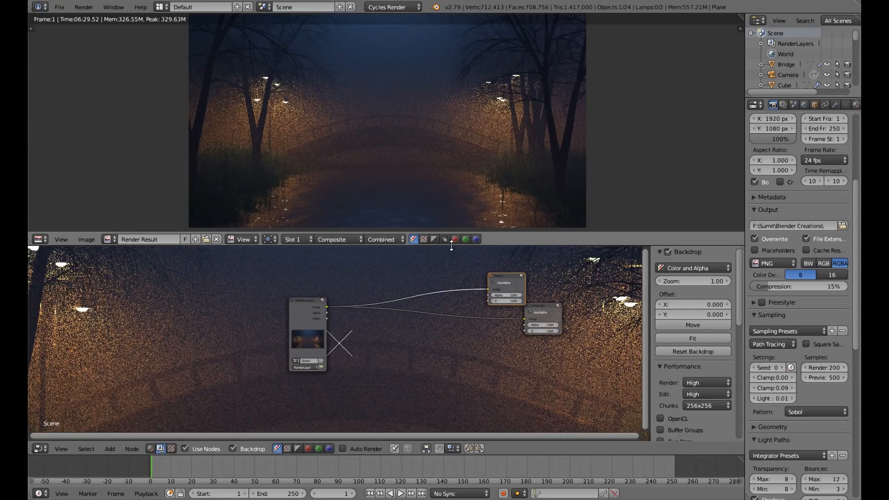
key("shift+a")
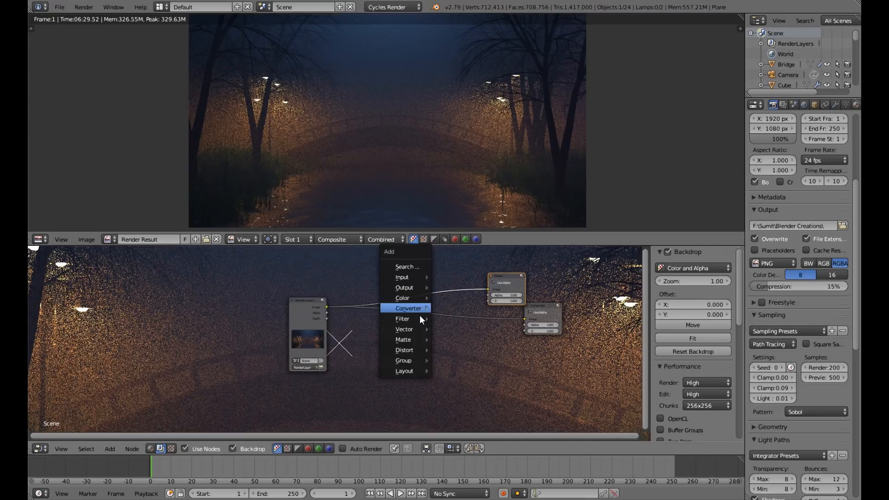
mouse_move(425, 319)
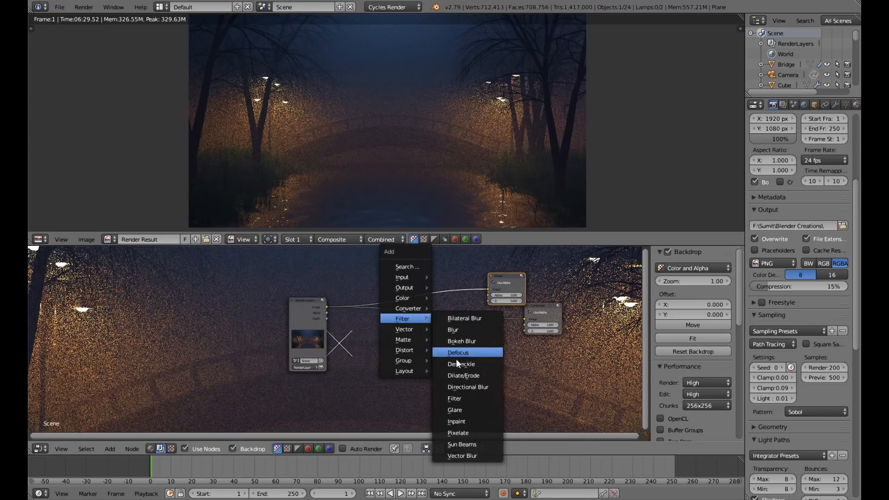
left_click(464, 406)
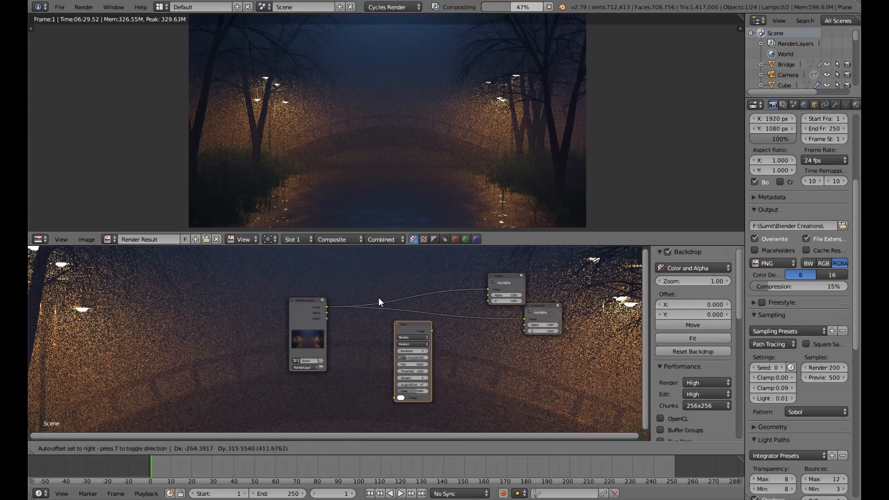
left_click(368, 278)
scroll(410, 310, "up", 2)
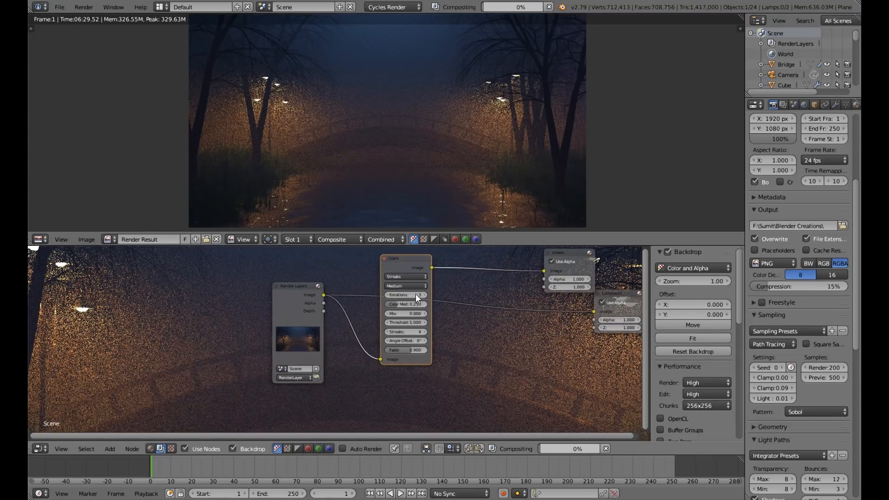
left_click_drag(431, 267, 591, 310)
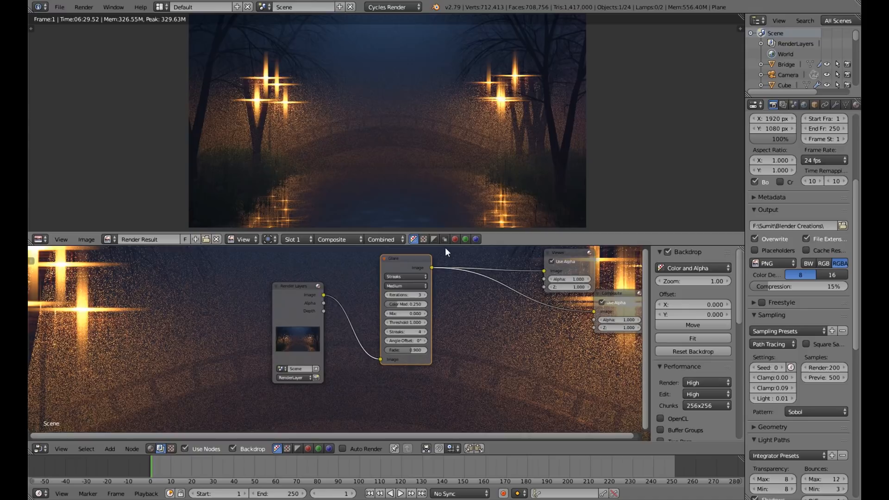
Change the Glare node's type to Fog Glow.
scroll(425, 296, "up", 3)
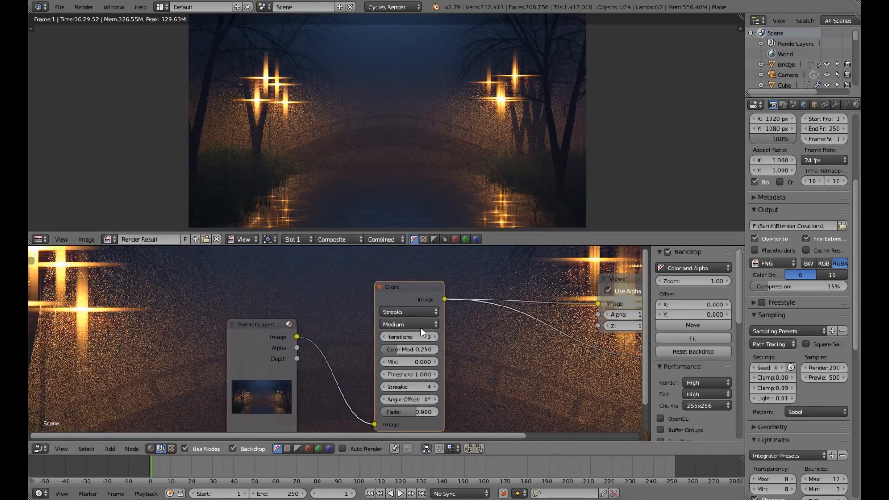
left_click(409, 308)
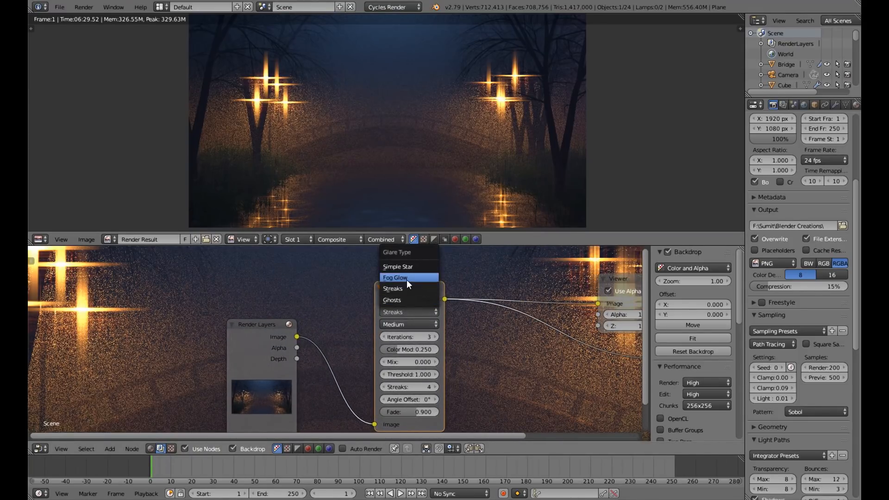
left_click(407, 280)
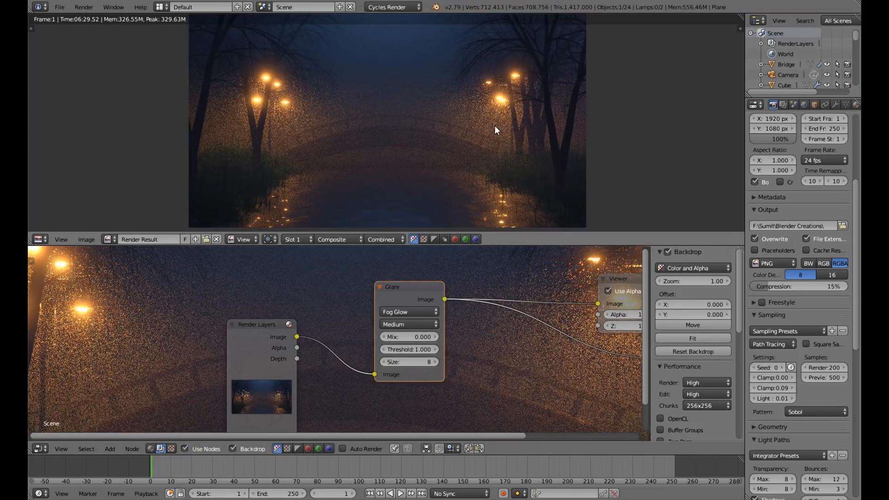
Set the Glare node's threshold to 0.8.
scroll(494, 126, "down", 2)
scroll(474, 160, "up", 2)
scroll(455, 335, "up", 3)
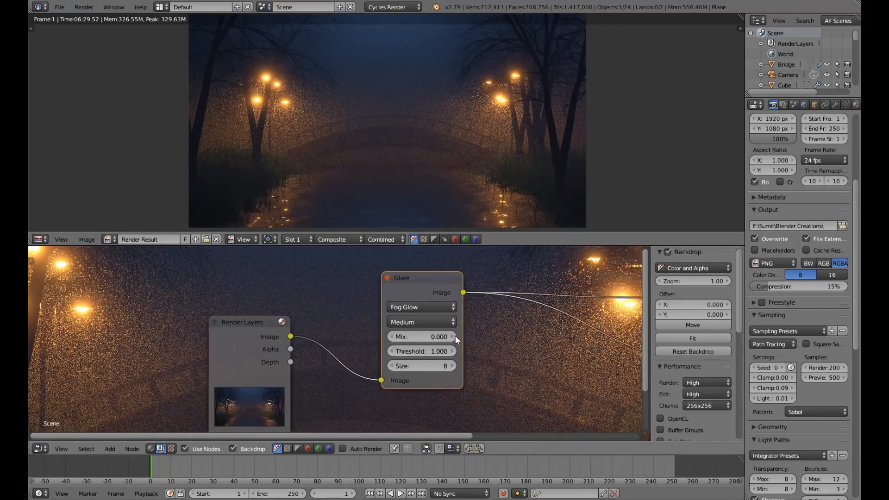
left_click(445, 355)
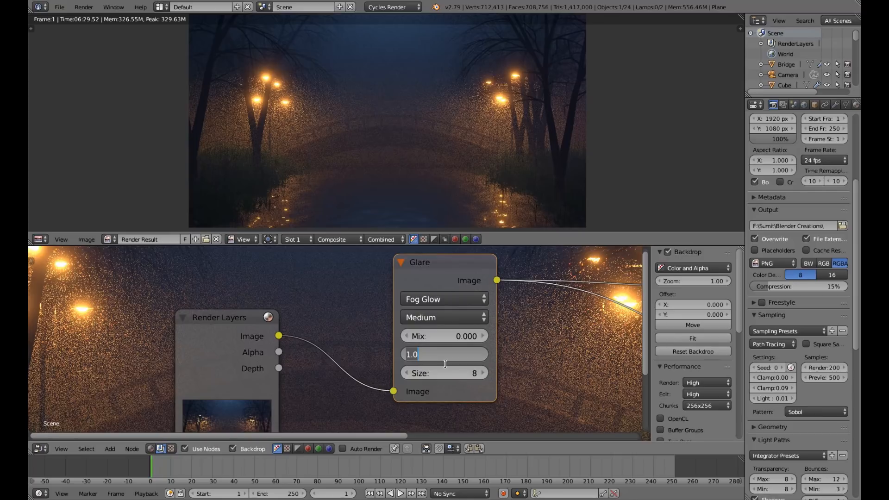
type("0.8")
key("Return")
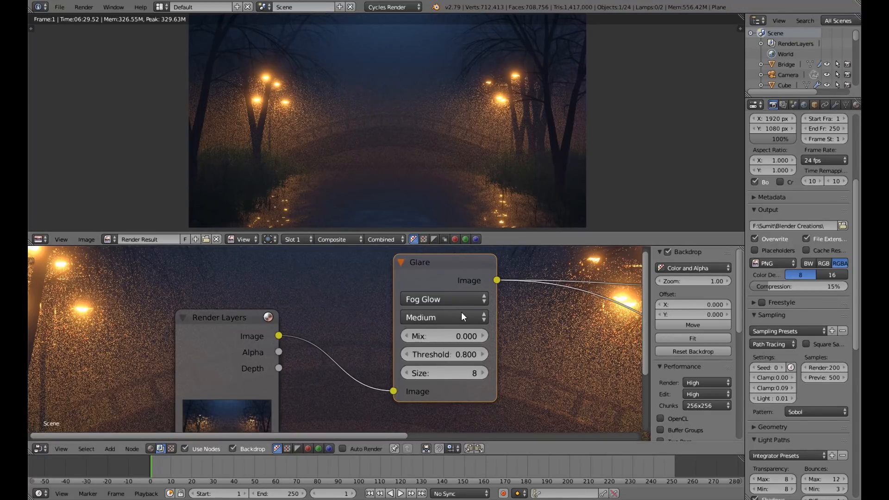
Set the Glare node's size to 7 and check the glow around the street lamps in the render.
left_click(483, 373)
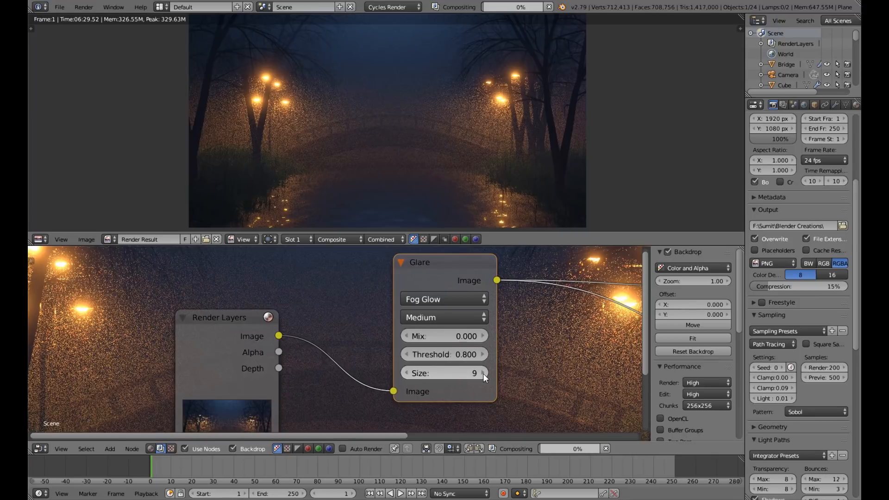
left_click(407, 374)
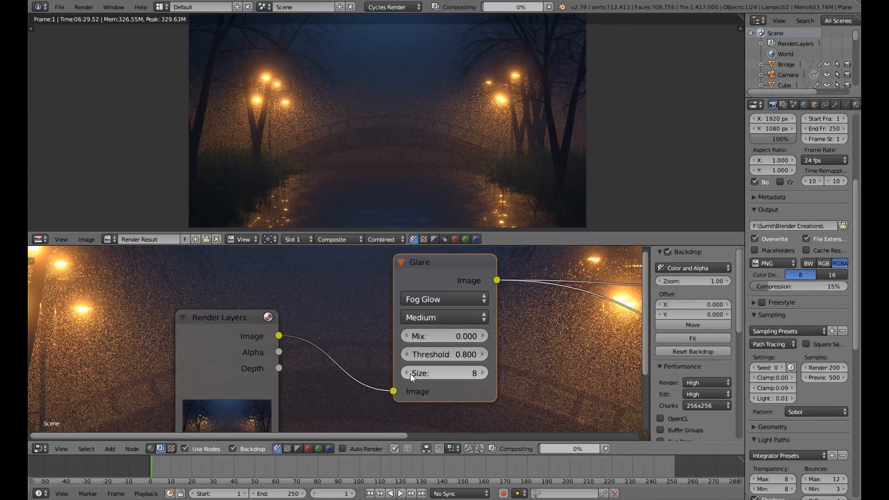
left_click(408, 373)
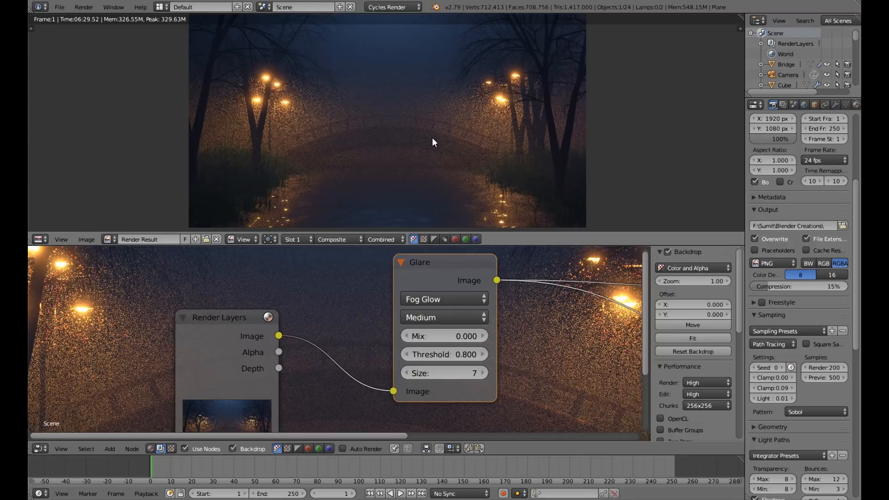
scroll(460, 118, "down", 3)
scroll(466, 118, "up", 4)
scroll(466, 117, "down", 2)
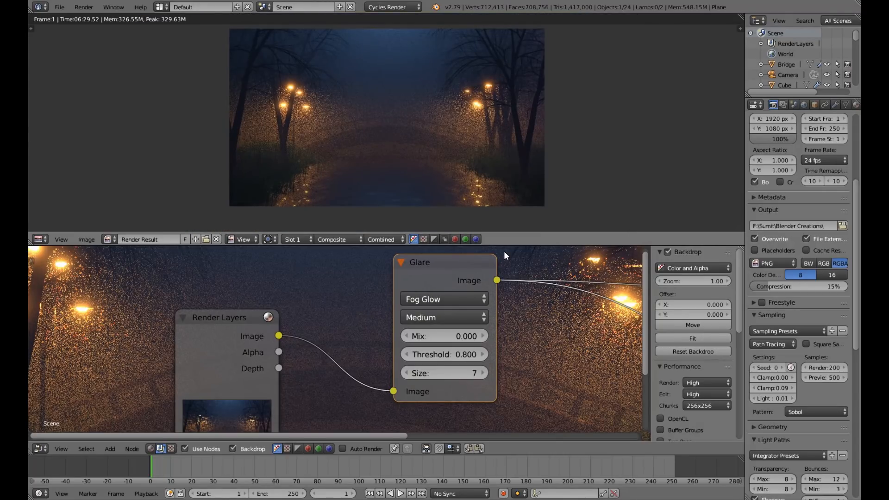
Spread the compositing nodes apart, leaving a wide gap between the Render Layers node and the Glare node.
middle_click_drag(545, 339, 381, 329)
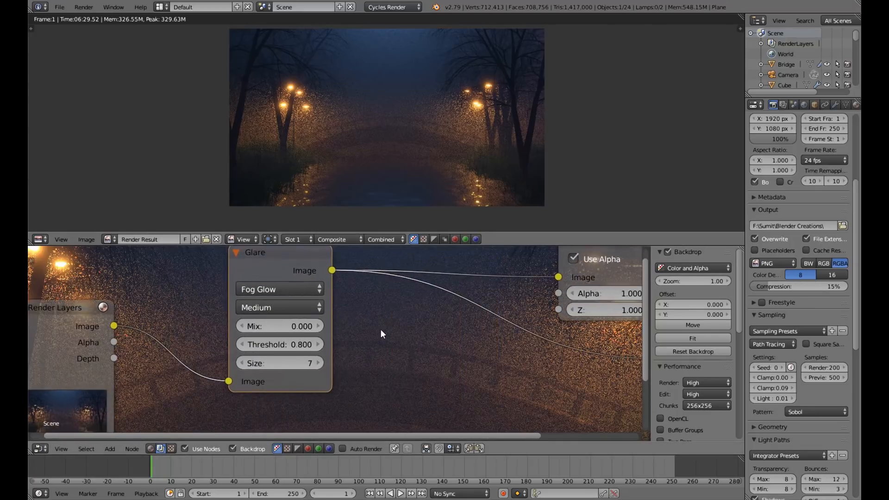
scroll(380, 330, "down", 3)
left_click_drag(319, 288, 409, 289)
left_click_drag(179, 317, 121, 310)
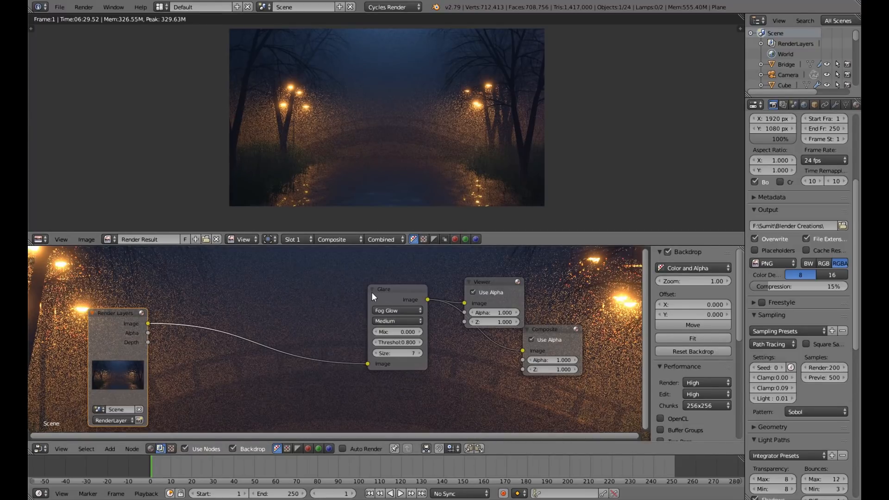
mouse_move(372, 293)
left_mouse_down()
mouse_move(344, 292)
mouse_move(368, 295)
left_mouse_up()
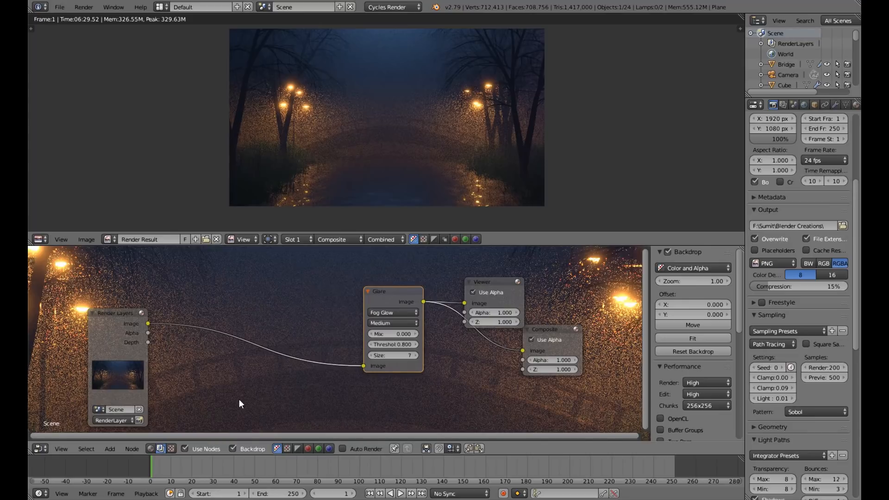
Insert a Hue Saturation Value node on the link between Render Layers and Glare.
key("shift+a")
mouse_move(238, 400)
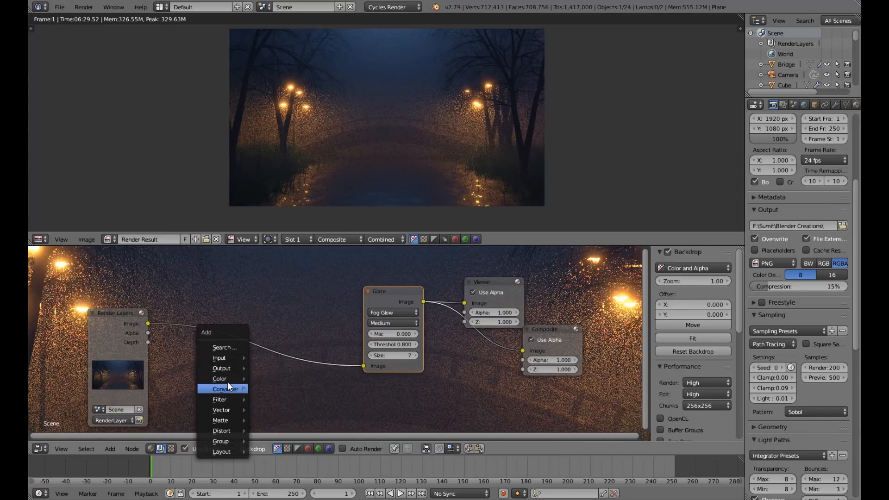
mouse_move(227, 380)
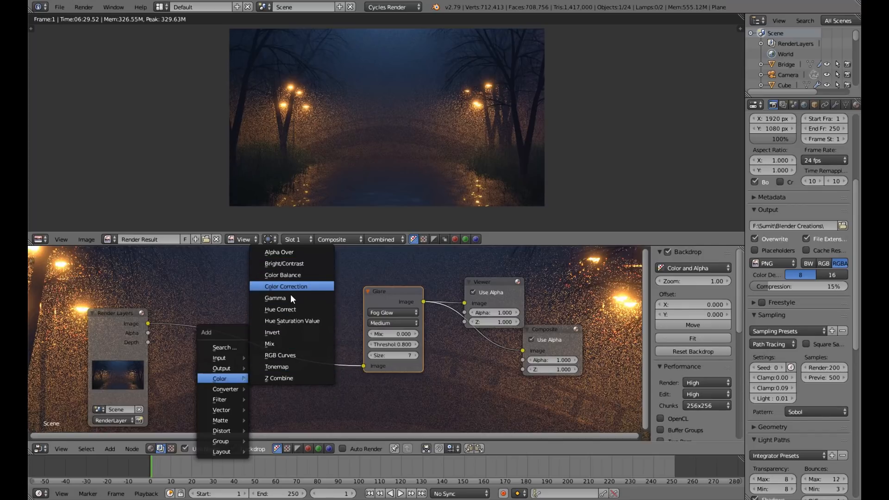
left_click(291, 320)
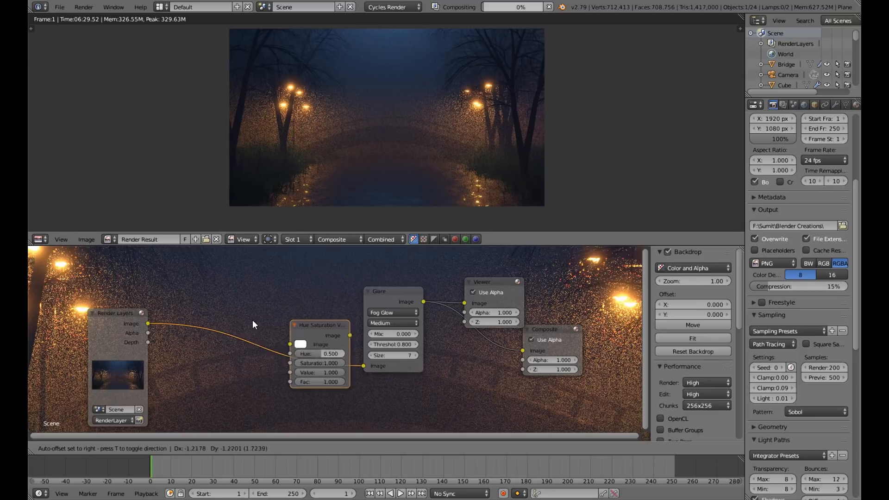
left_click(195, 310)
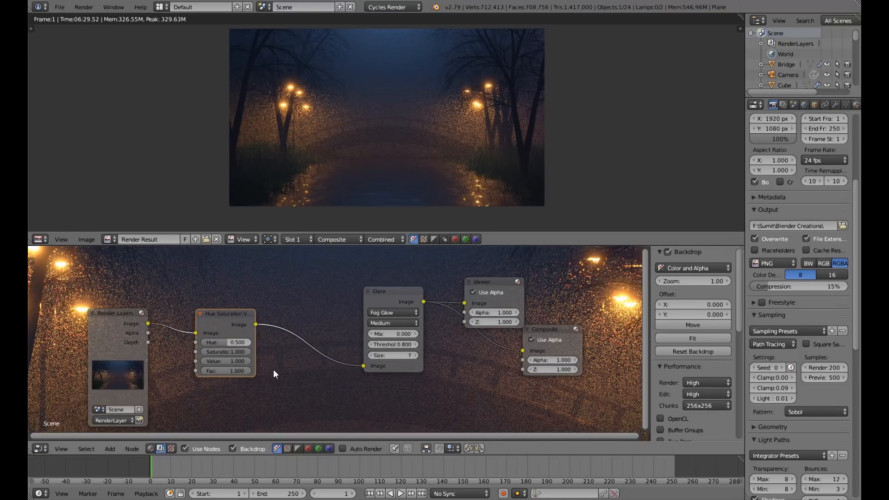
Set the hue of the Hue Saturation Value node to 0.52.
scroll(272, 370, "up", 5)
middle_click_drag(255, 369, 340, 365)
left_click(270, 341)
key("BackSpace")
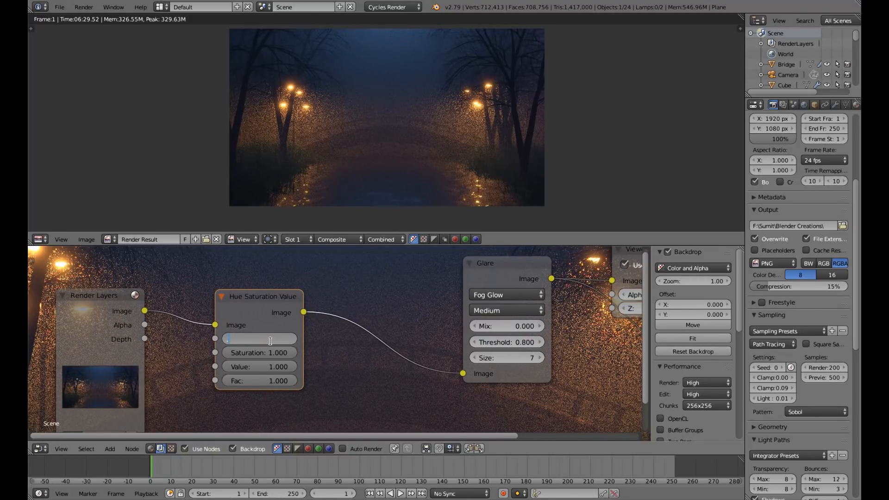
type("0.52")
key("Return")
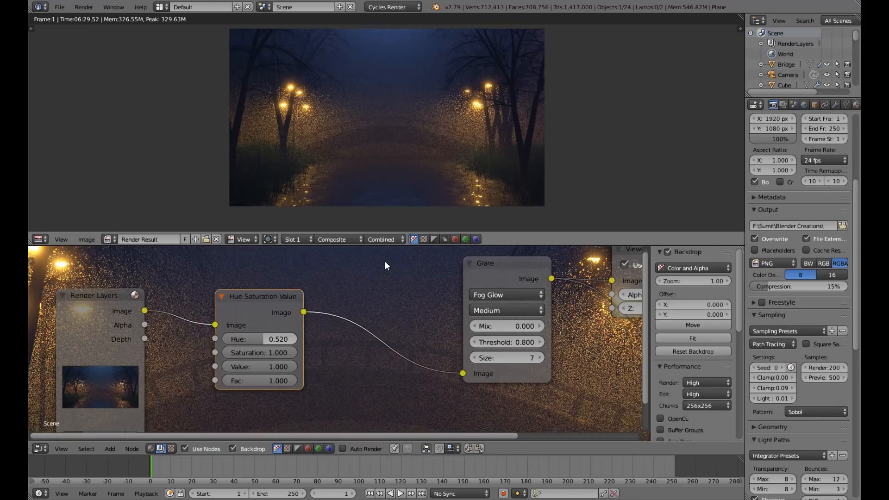
Try a saturation of 1.2 on the Hue Saturation Value node.
left_click(277, 354)
type("1.2")
key("Return")
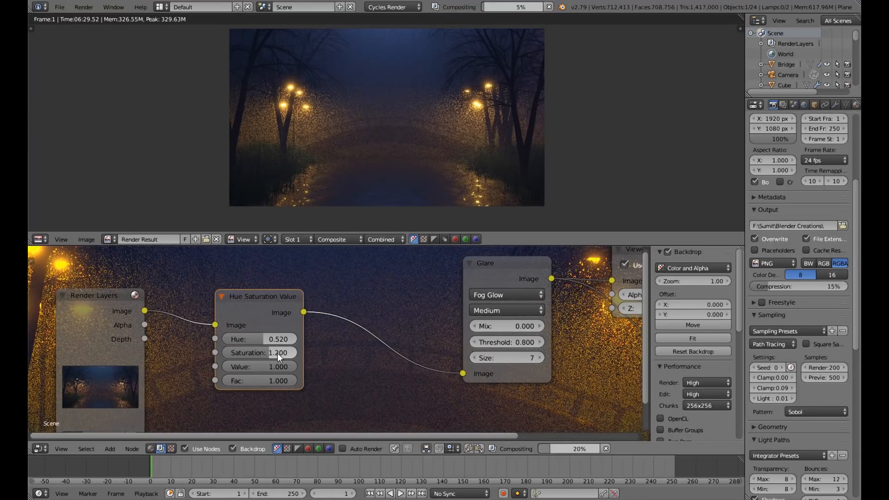
Set the saturation of the Hue Saturation Value node to 1.02.
left_click(278, 353)
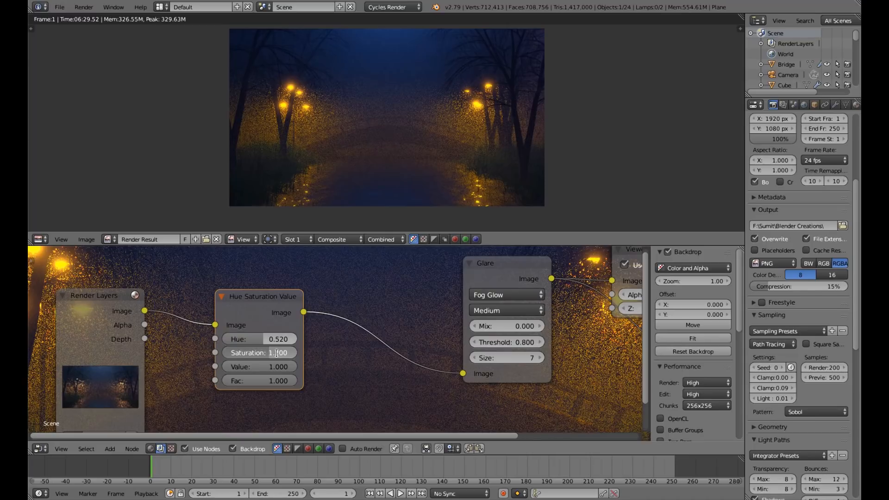
type("1.02")
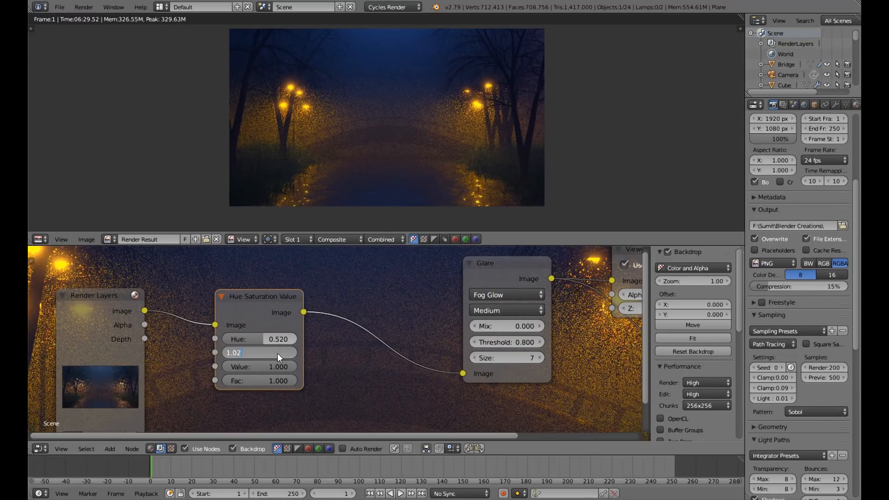
key("Return")
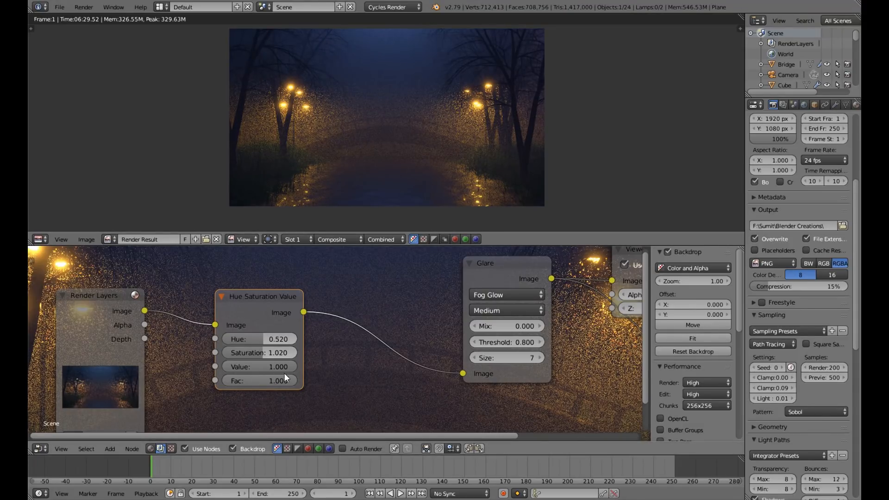
Rearrange the node layout by bringing Glare closer to Hue Saturation Value and moving Viewer away above Composite.
scroll(346, 369, "down", 3)
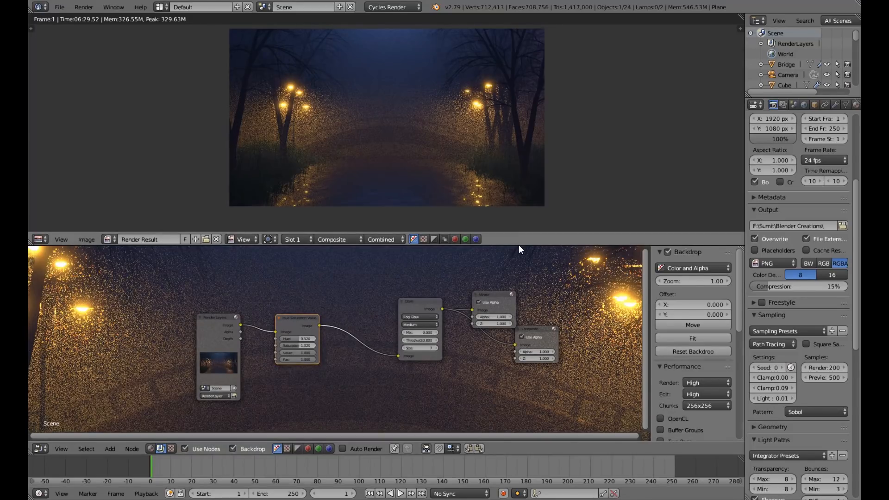
left_click_drag(416, 303, 380, 305)
left_click_drag(493, 294, 532, 286)
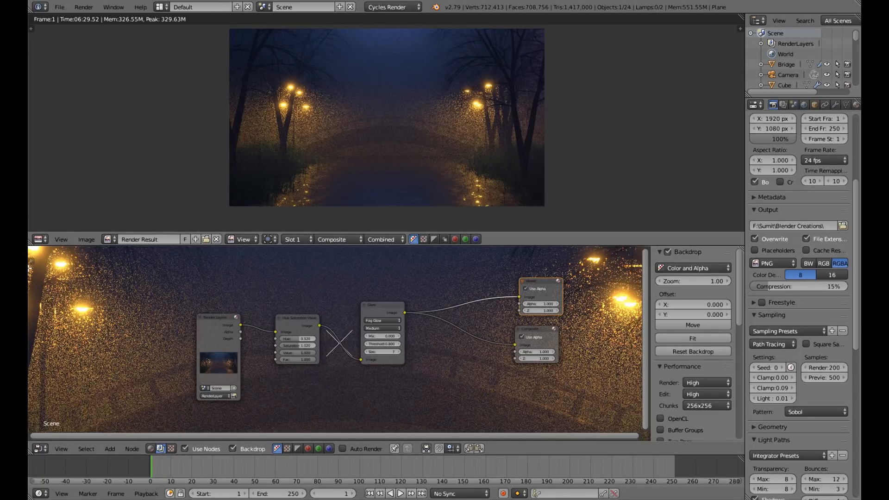
Merge the node editor area into the image editor and inspect the composited render at a larger size.
left_click_drag(30, 243, 29, 269)
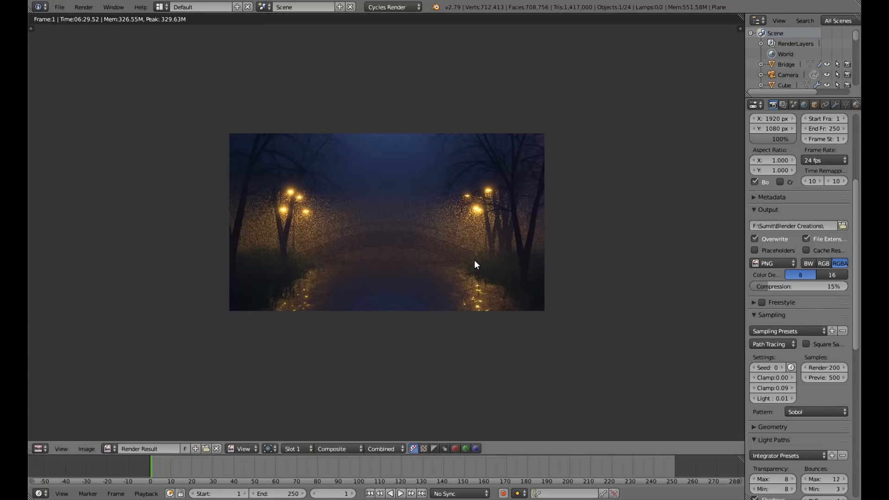
scroll(475, 260, "up", 4)
scroll(474, 265, "down", 2)
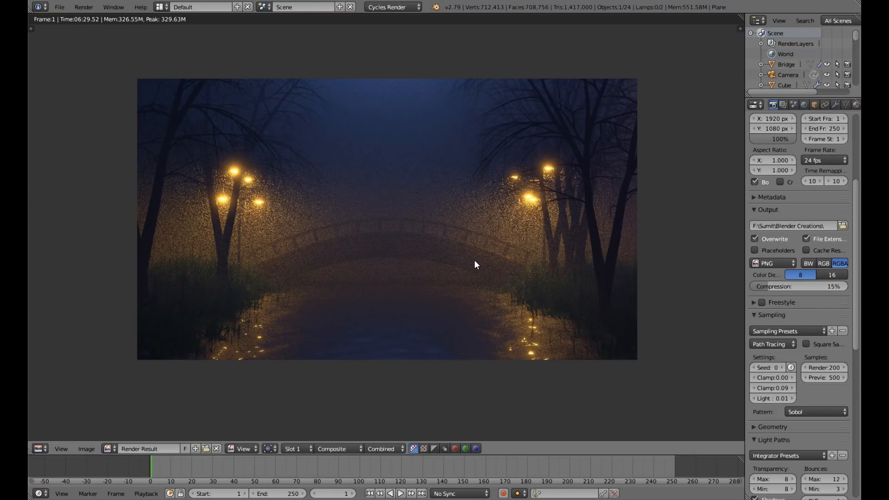
Close the render result and return to the 3D view of the bridge scene.
key("ctrl+shift+o")
key("Escape")
key("Escape")
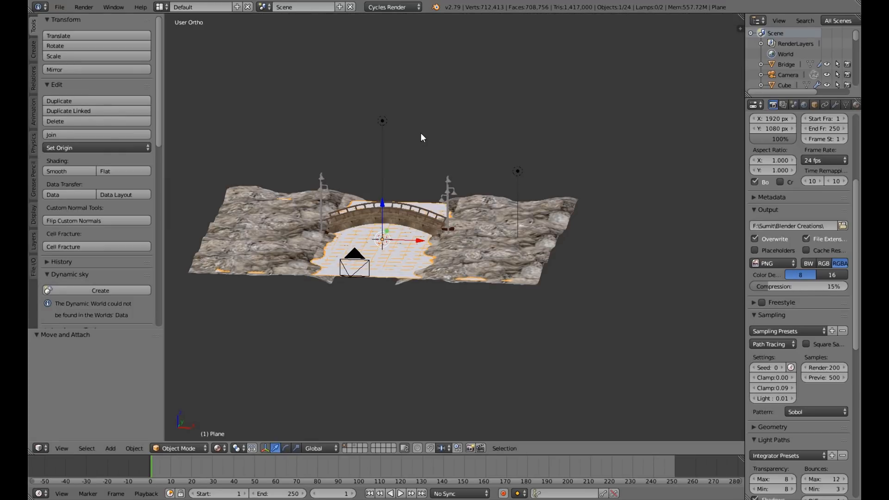
Duplicate the point lamp above the bridge and move the copy about 1.15 units along the X axis.
right_click(421, 134)
mouse_move(420, 135)
middle_mouse_down()
mouse_move(386, 149)
mouse_move(427, 124)
middle_mouse_up()
key("shift+d")
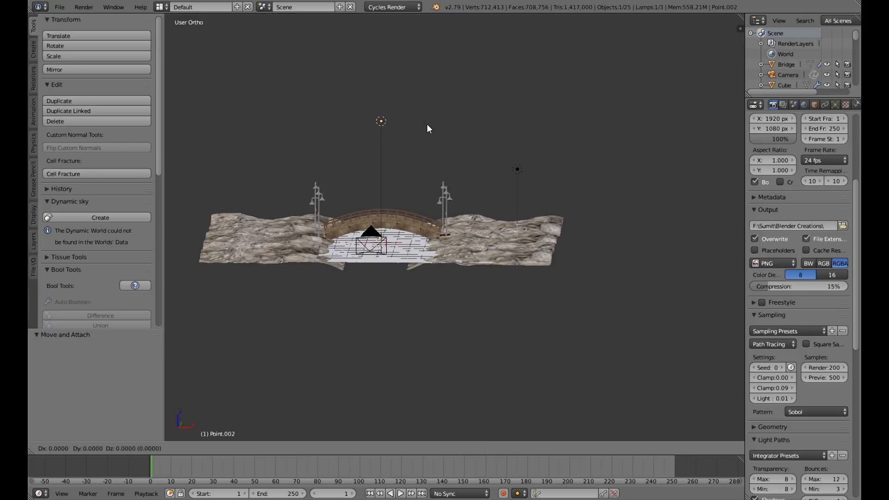
right_click(426, 124)
key("g")
key("x")
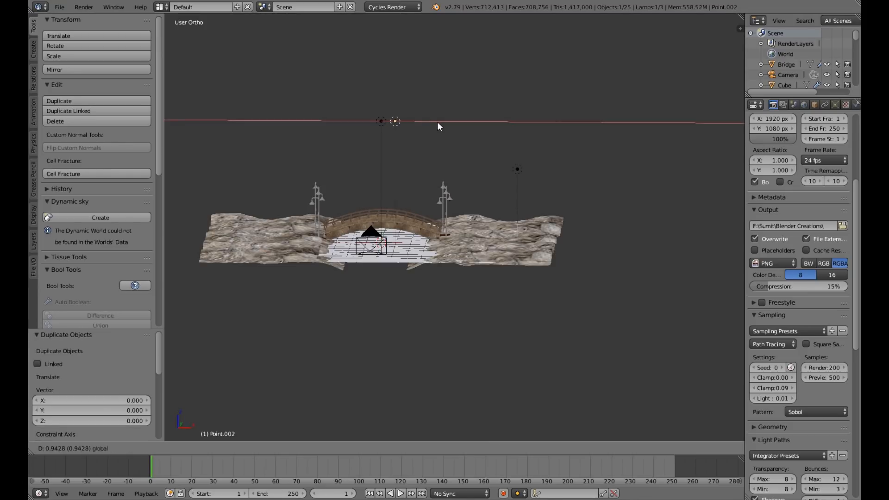
left_click(466, 122)
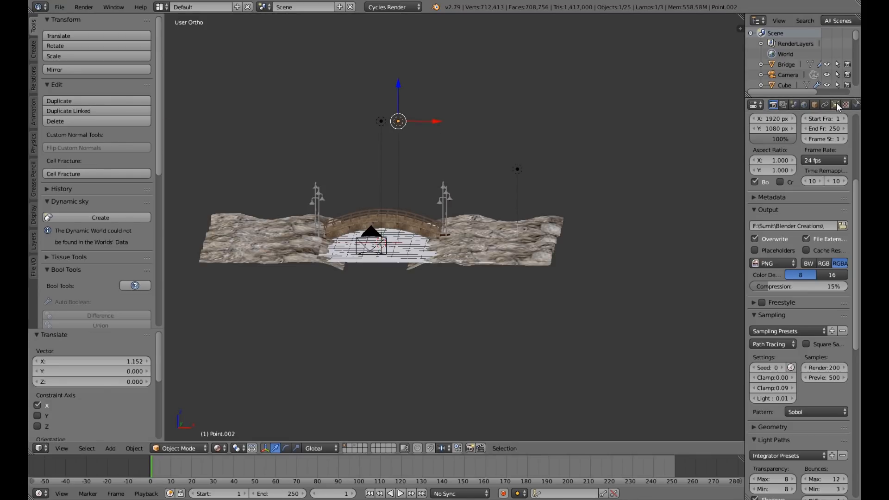
Change the duplicated lamp's type to Area and give it a light orange color.
left_click(835, 105)
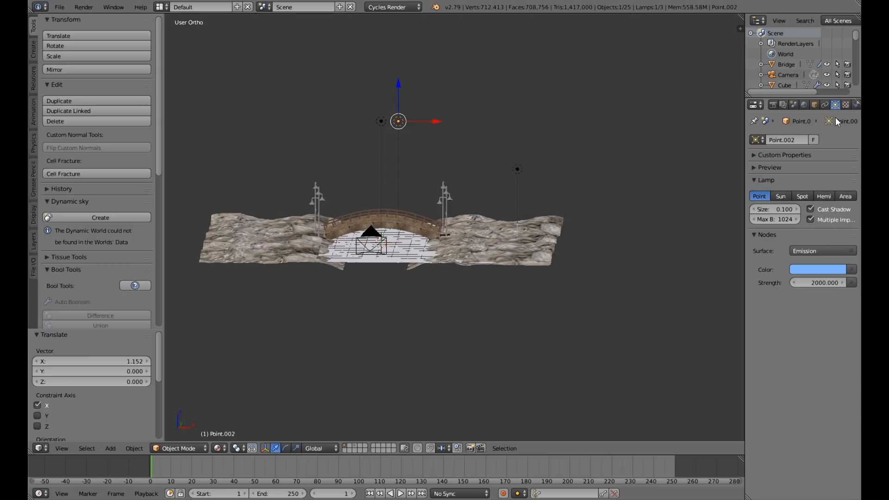
left_click(847, 196)
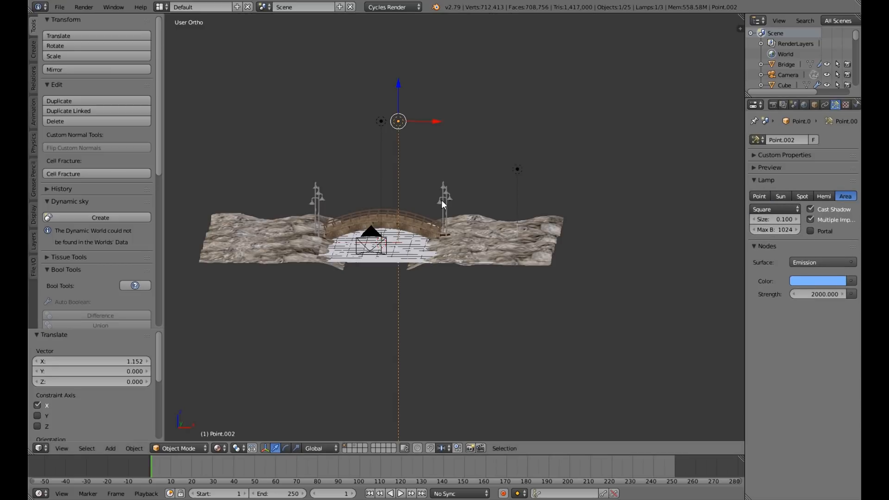
mouse_move(440, 201)
middle_mouse_down()
mouse_move(414, 222)
mouse_move(447, 204)
middle_mouse_up()
left_click(826, 280)
left_click_drag(802, 153, 784, 180)
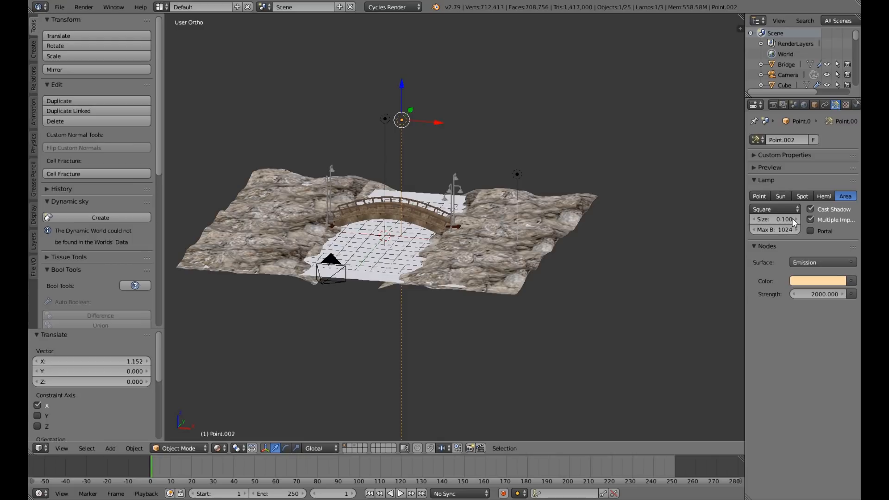
Set the area lamp's shape to Rectangle and both its X and Y sizes to 10.
left_click(776, 212)
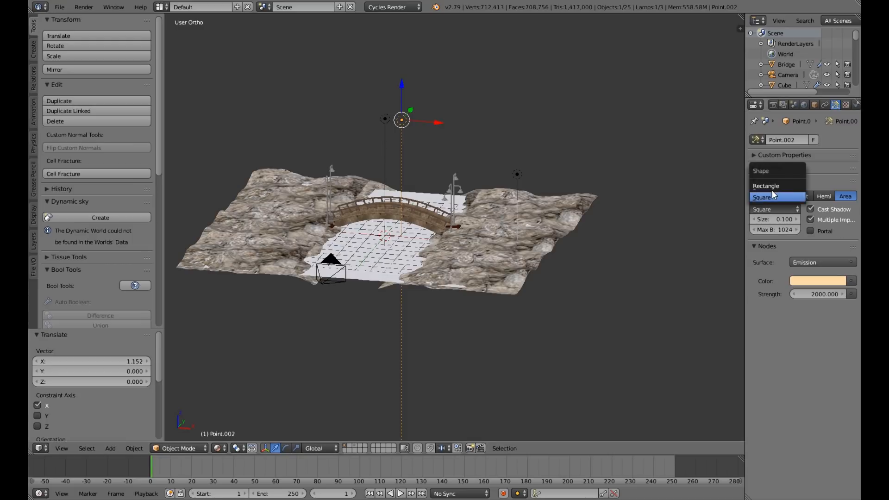
left_click(772, 187)
middle_click_drag(436, 174, 389, 189)
mouse_move(774, 218)
left_mouse_down()
mouse_move(787, 218)
mouse_move(771, 220)
left_mouse_up()
left_click(772, 220)
type("0.1")
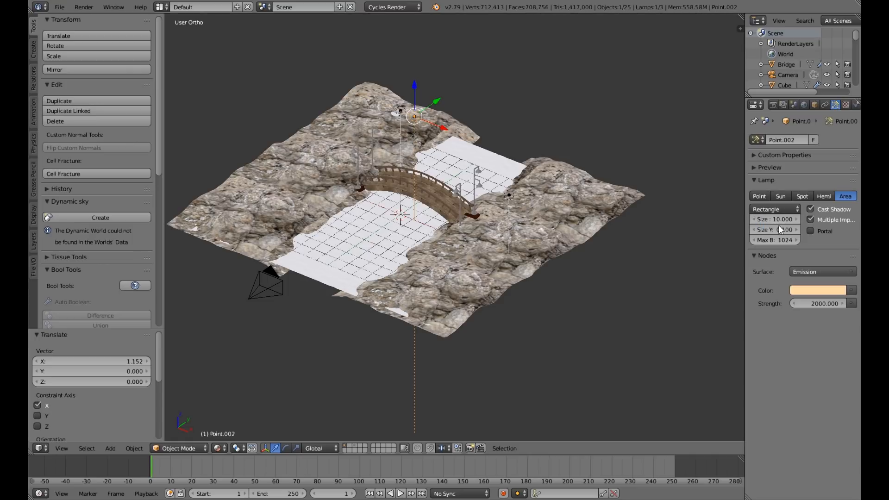
left_click(772, 230)
middle_click_drag(450, 238, 484, 225)
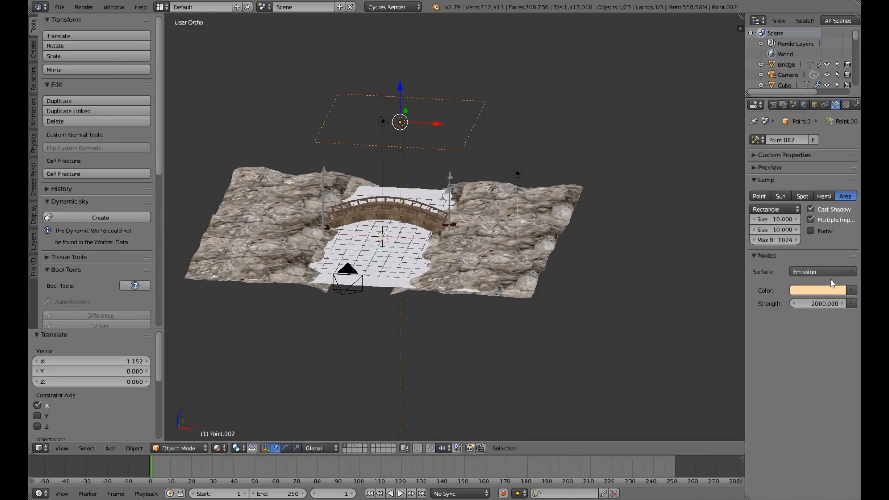
Preview the rendered lighting through the camera and set the area lamp's strength to 500.
left_click(813, 305)
left_click(714, 289)
key("KP_0")
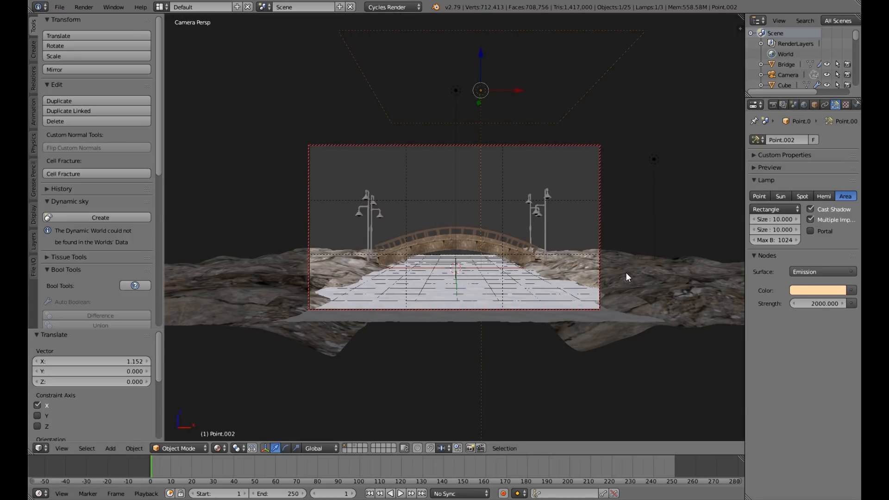
key("shift+z")
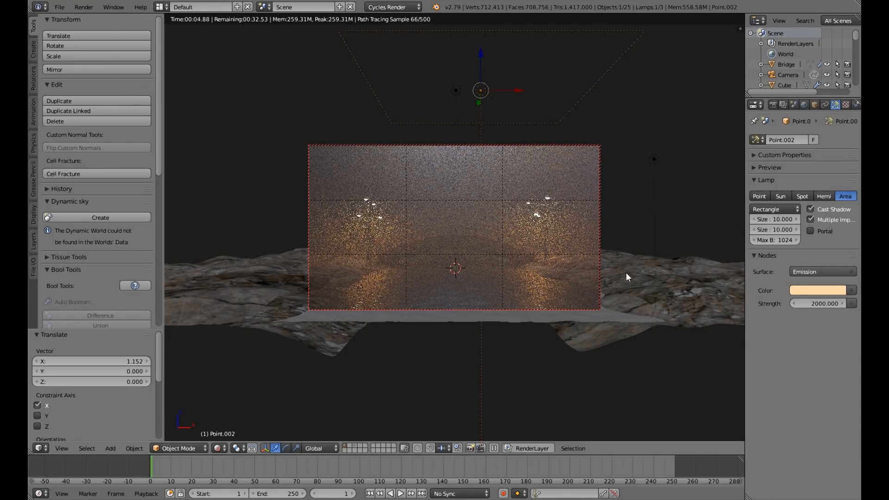
left_click(816, 304)
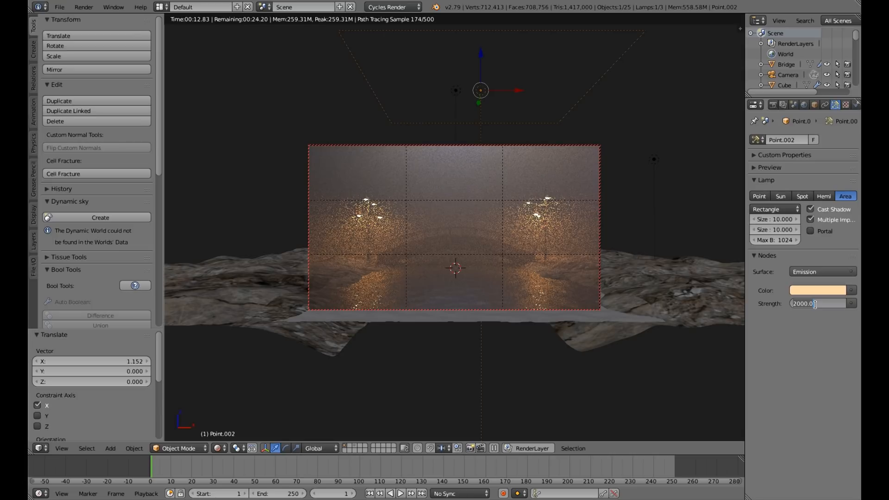
type("500")
key("Return")
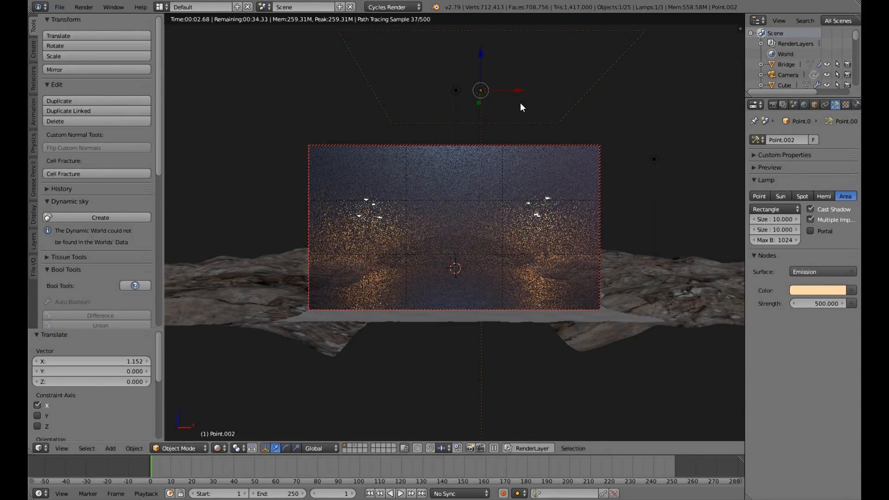
Move the area lamp about -0.82 along X and lower it about 0.8 along Z, then end the rendered preview.
key("g")
key("x")
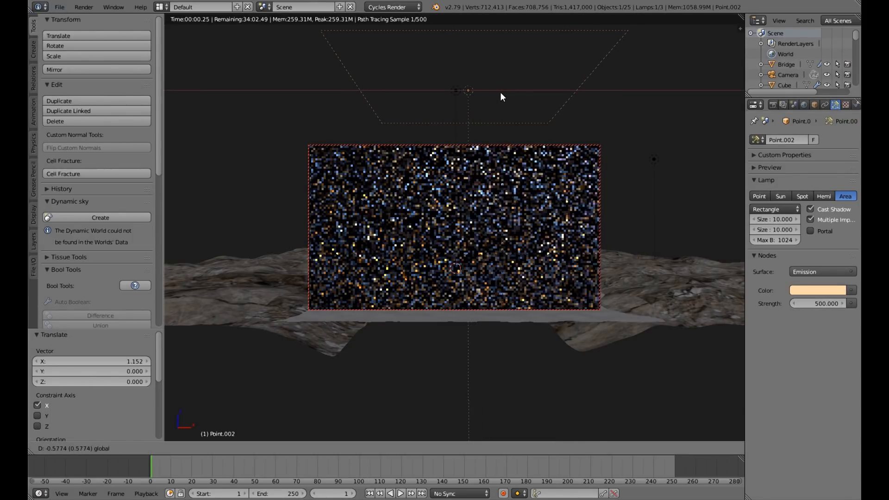
left_click(499, 92)
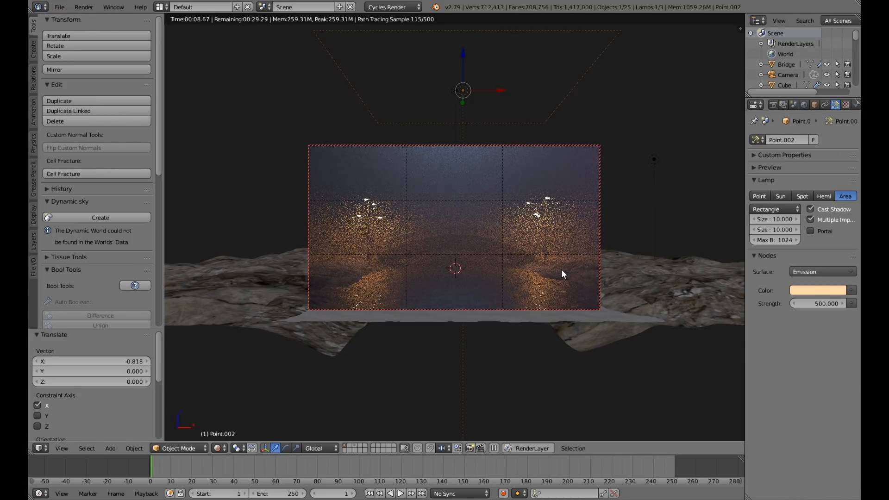
left_click(463, 54)
left_click_drag(463, 53, 461, 71)
key("shift+z")
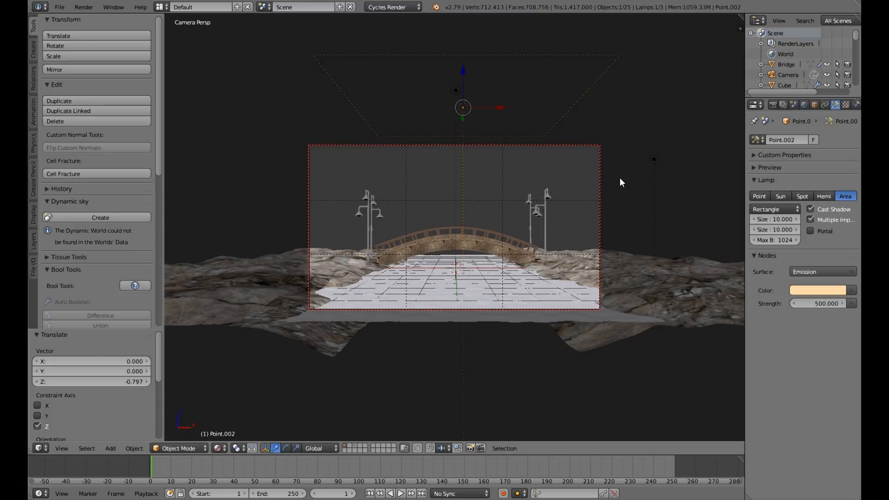
middle_click_drag(619, 177, 552, 151)
middle_click_drag(495, 198, 477, 181)
scroll(485, 228, "up", 5)
scroll(515, 220, "down", 5)
scroll(442, 232, "up", 5)
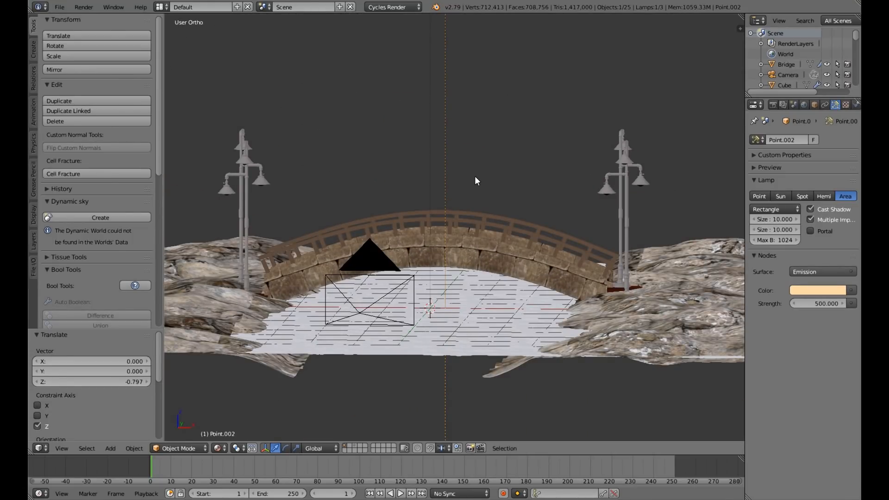
Examine the bridge, lamp posts, water and area lamp placement from the front and several nearby angles.
scroll(489, 186, "down", 3)
middle_click_drag(489, 187, 498, 250)
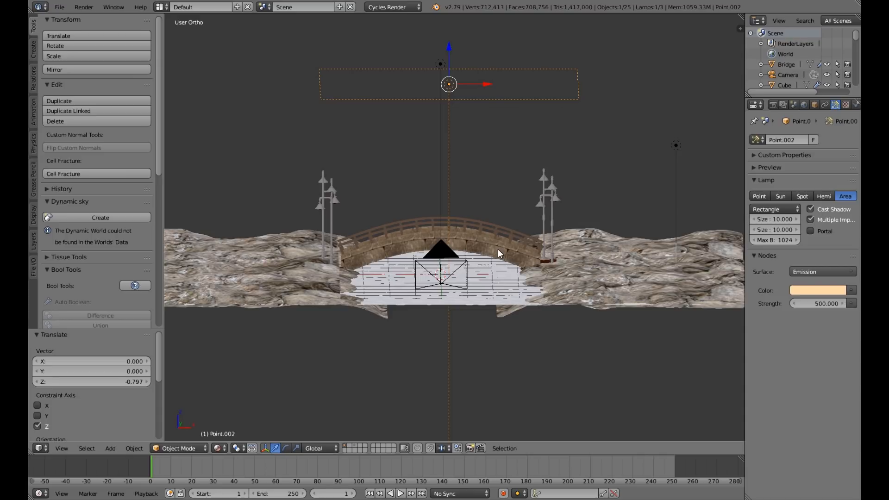
scroll(497, 250, "up", 3)
mouse_move(497, 249)
middle_mouse_down()
mouse_move(475, 244)
mouse_move(483, 267)
mouse_move(545, 270)
mouse_move(406, 265)
mouse_move(529, 276)
mouse_move(421, 302)
mouse_move(389, 302)
mouse_move(373, 273)
mouse_move(536, 258)
mouse_move(503, 289)
mouse_move(506, 260)
middle_mouse_up()
scroll(537, 259, "down", 3)
scroll(502, 289, "up", 2)
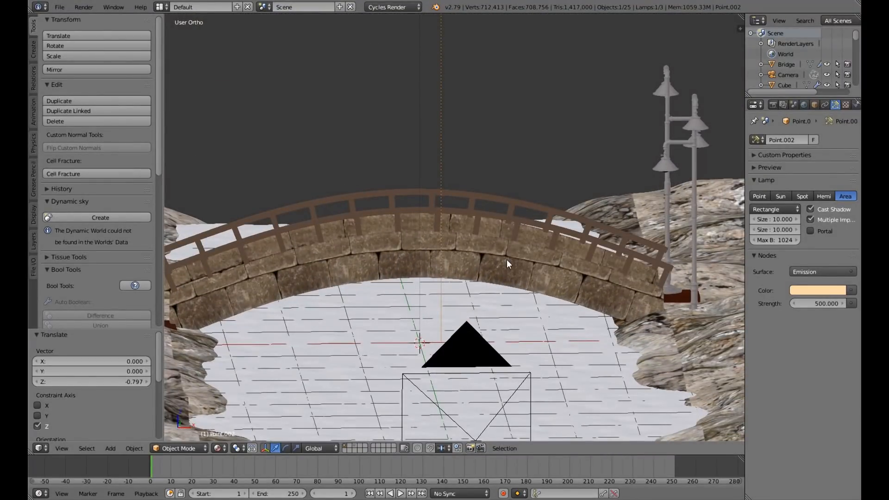
scroll(506, 259, "down", 3)
mouse_move(511, 253)
middle_mouse_down()
mouse_move(488, 246)
mouse_move(497, 245)
mouse_move(507, 264)
middle_mouse_up()
key("KP_1")
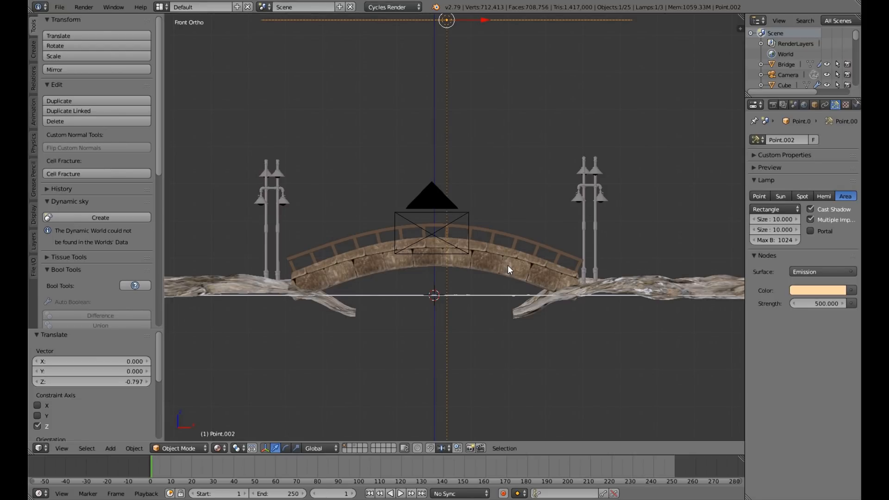
middle_click_drag(507, 267, 502, 272)
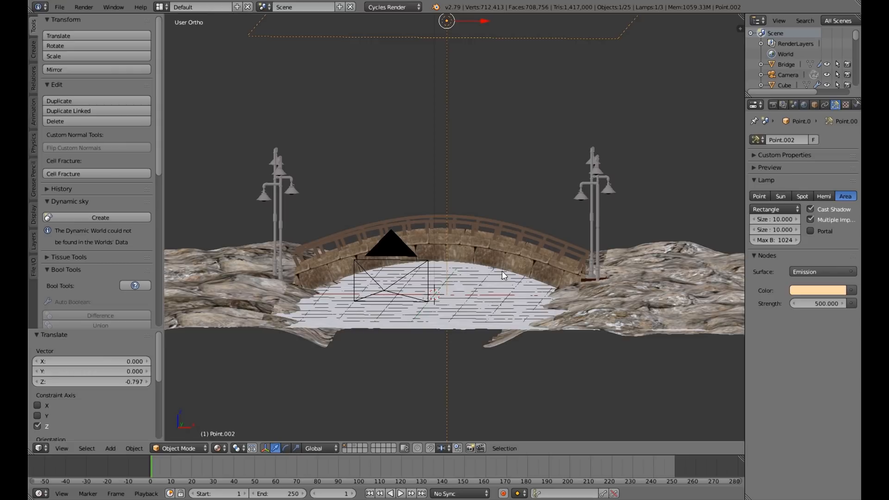
scroll(502, 272, "up", 1)
scroll(502, 272, "down", 2)
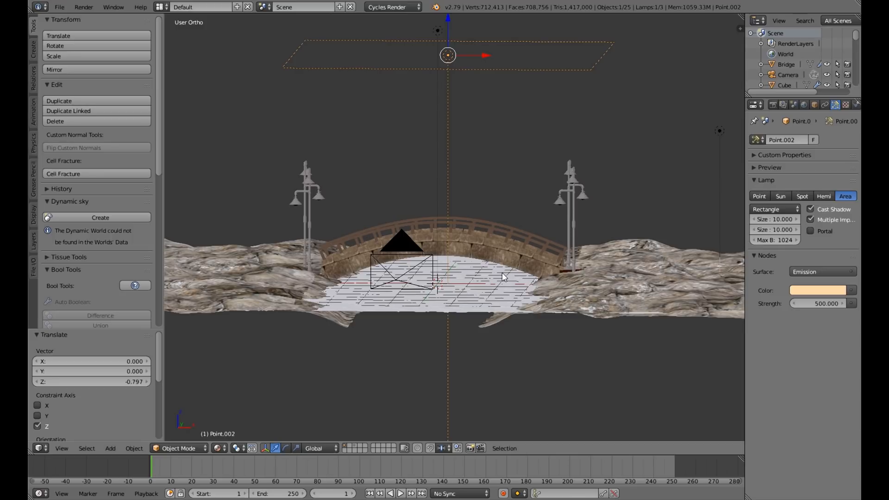
mouse_move(502, 272)
middle_mouse_down()
mouse_move(450, 290)
mouse_move(448, 300)
mouse_move(452, 272)
mouse_move(495, 266)
mouse_move(510, 279)
mouse_move(516, 269)
middle_mouse_up()
scroll(495, 266, "up", 4)
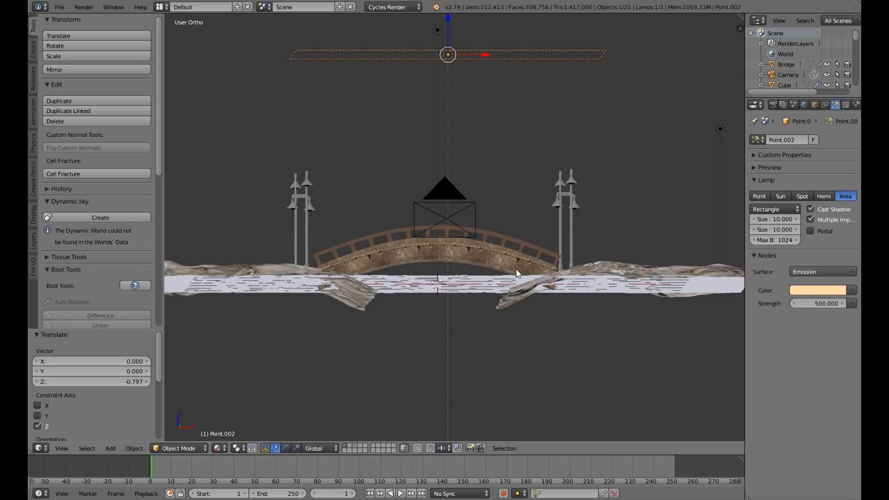
Return to the camera view and set the final render samples to 1000.
key("KP_0")
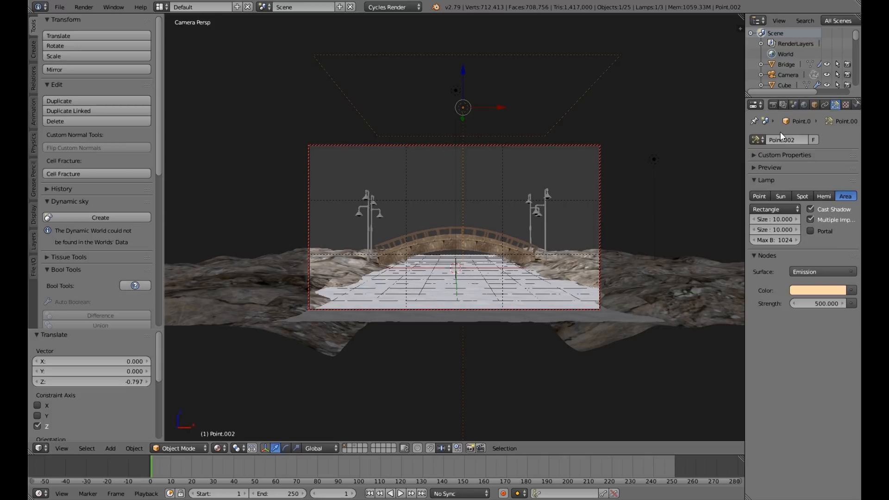
left_click(773, 105)
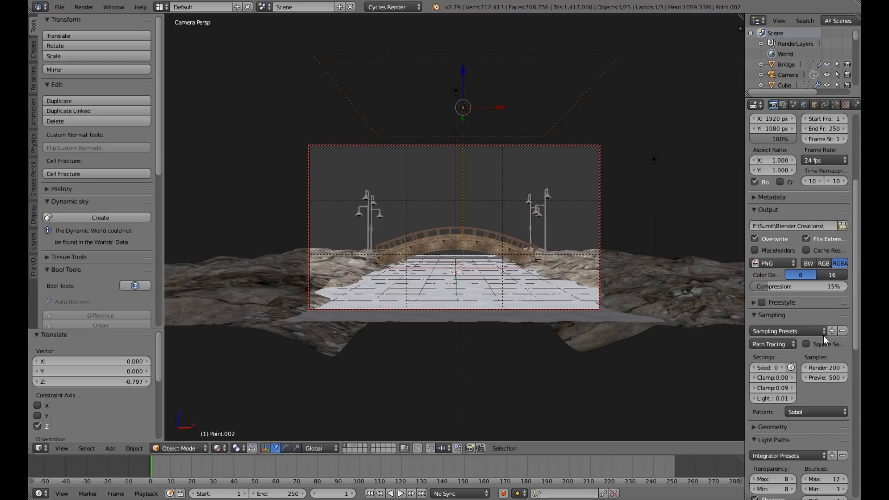
left_click(819, 367)
type("1000")
key("Return")
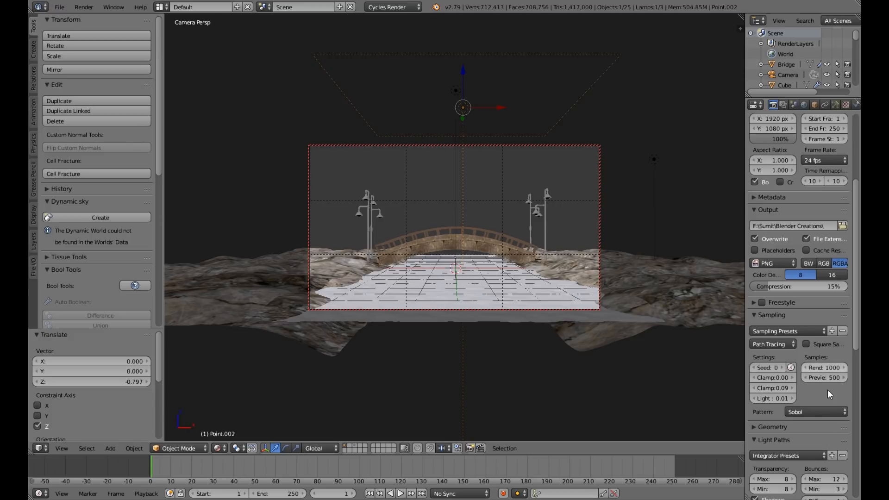
Set light path transparency and overall bounces to max 4 and min 1, with diffuse 1, glossy 1, transmission 4 and volume 2.
scroll(821, 426, "down", 3)
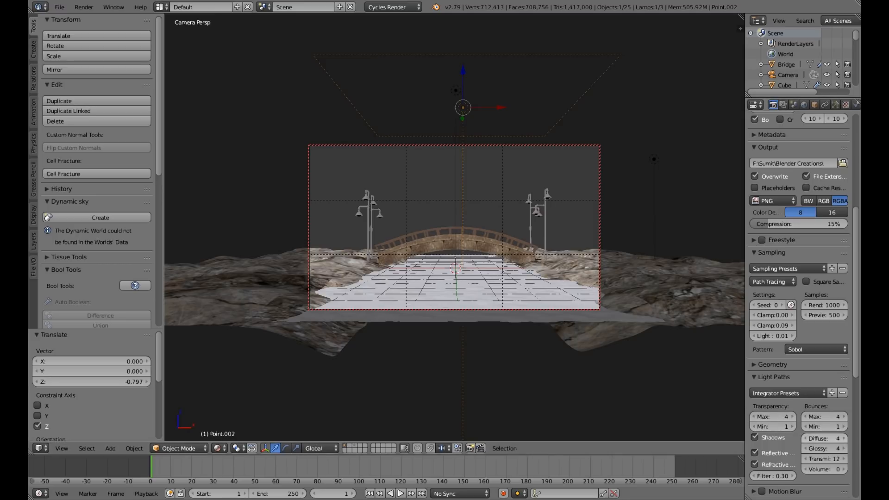
left_click(825, 450)
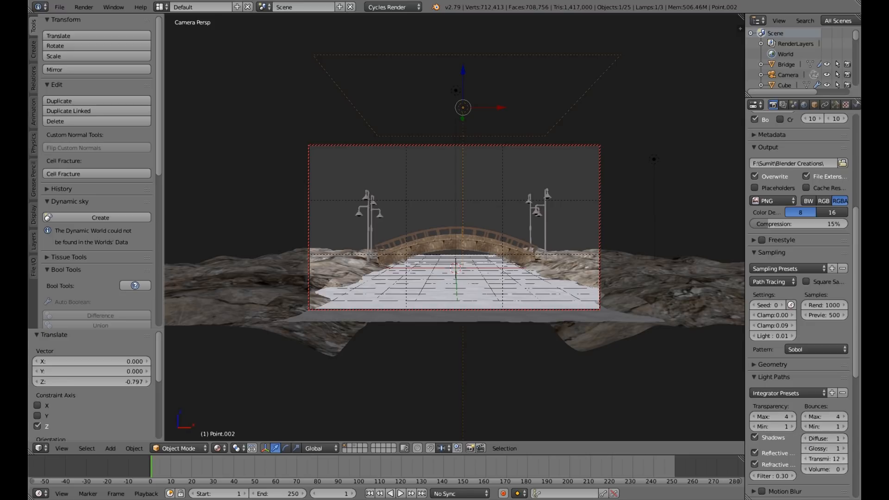
left_click(823, 460)
key("Return")
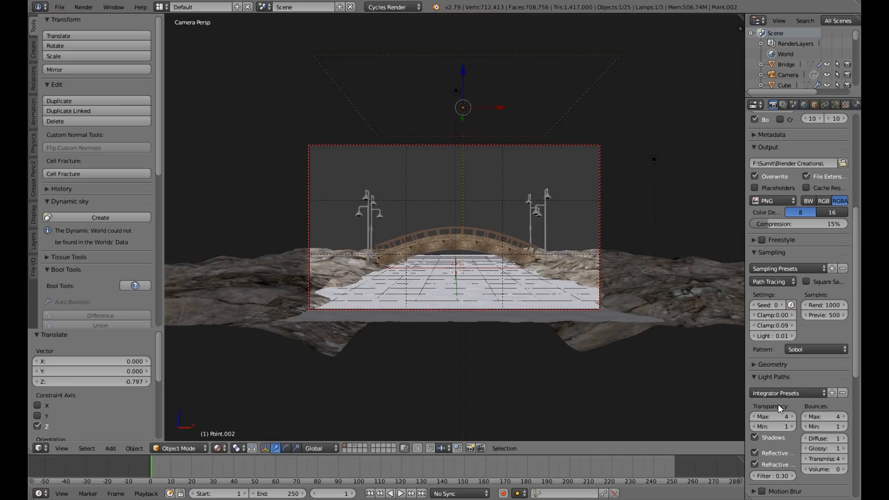
left_click(844, 470)
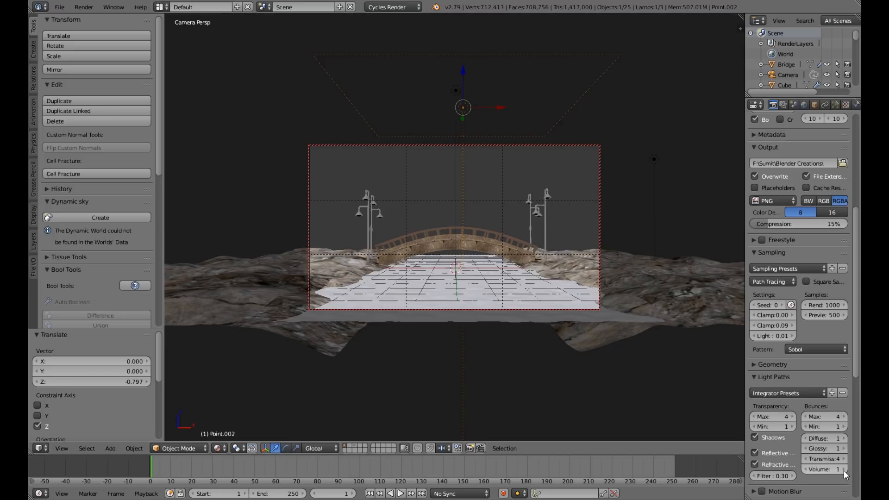
left_click(843, 470)
Check the film and performance settings, and set the sampling Clamp Indirect value to 0.90.
scroll(787, 383, "down", 10)
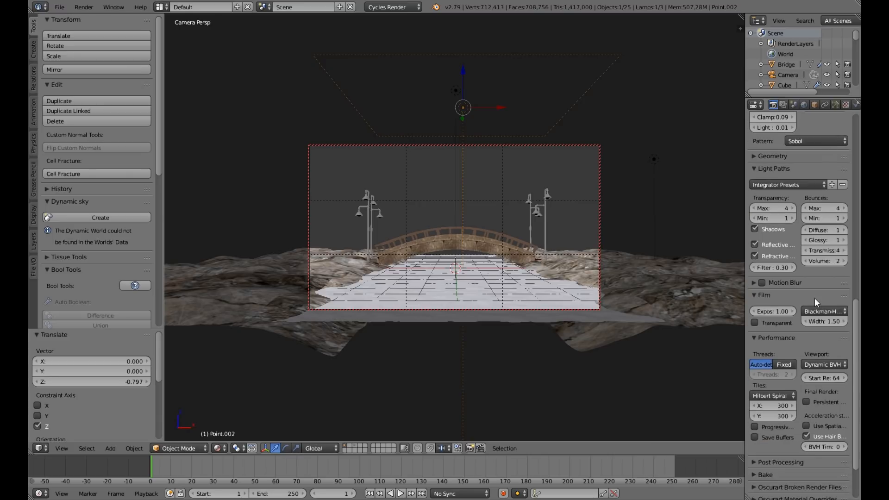
scroll(829, 410, "down", 2)
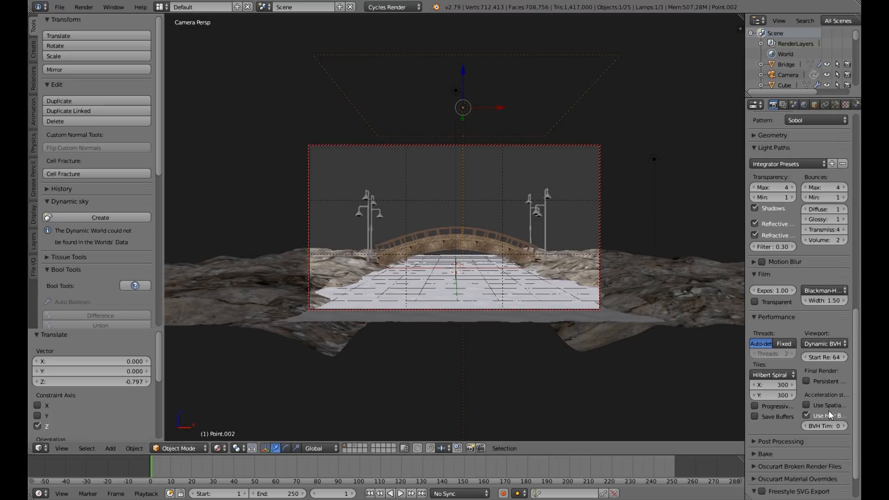
scroll(828, 412, "up", 3)
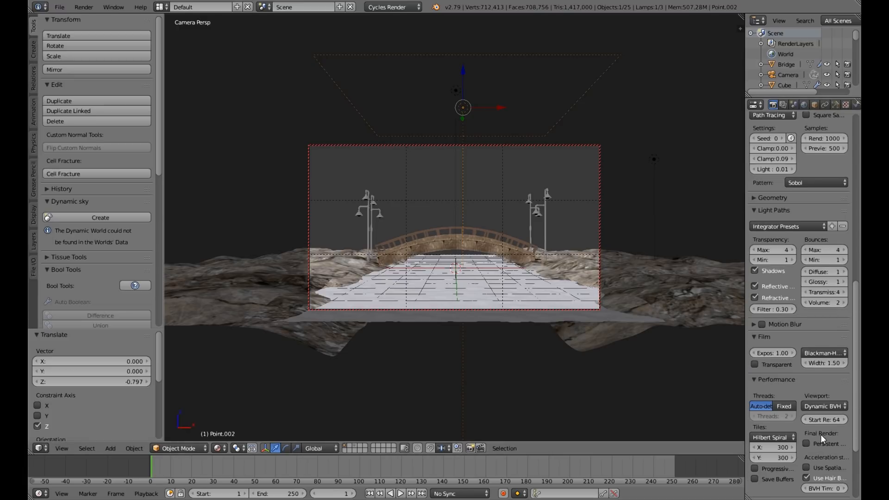
scroll(821, 436, "down", 3)
scroll(821, 436, "up", 4)
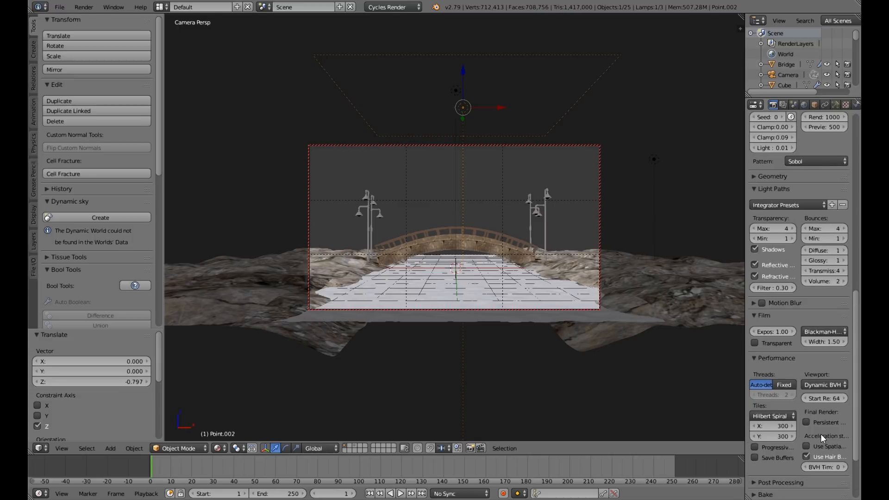
scroll(821, 434, "up", 6)
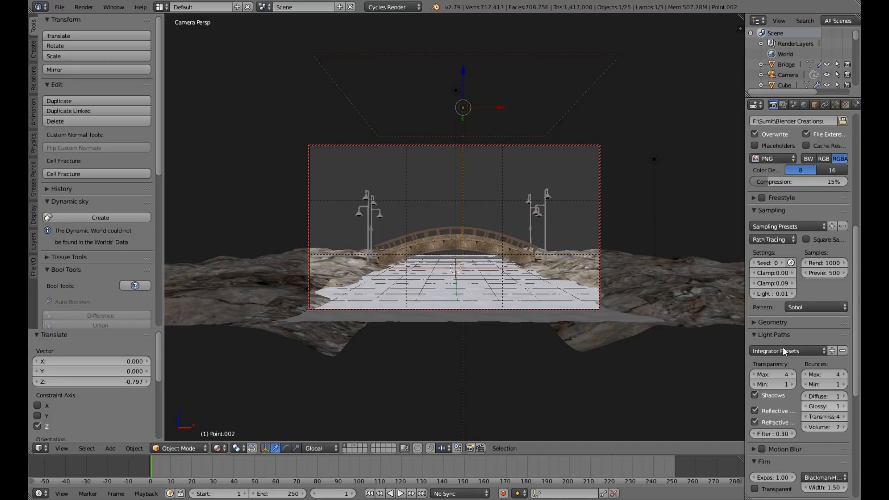
left_click(786, 286)
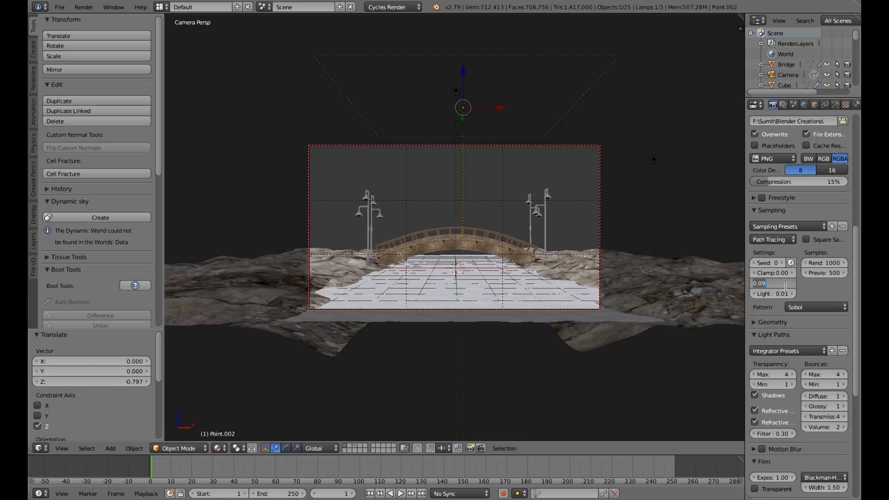
key("BackSpace")
key("Return")
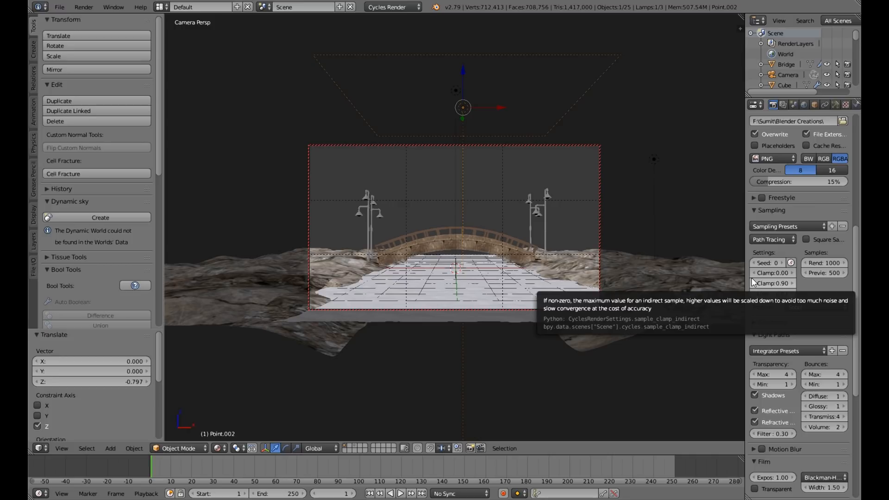
Widen the properties editor slightly and review the sampling, light path and performance settings.
mouse_move(745, 275)
left_mouse_down()
mouse_move(699, 274)
mouse_move(731, 276)
left_mouse_up()
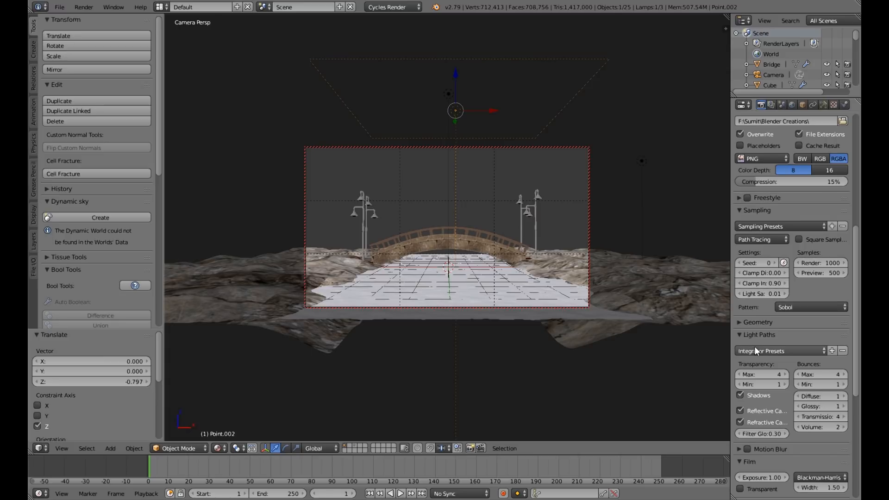
scroll(755, 350, "down", 6)
scroll(755, 351, "down", 3)
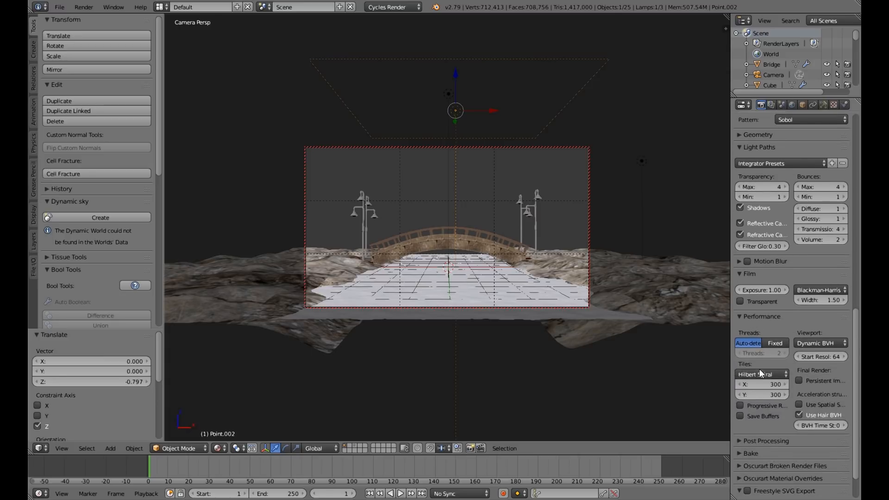
scroll(760, 373, "up", 1)
scroll(752, 343, "up", 2)
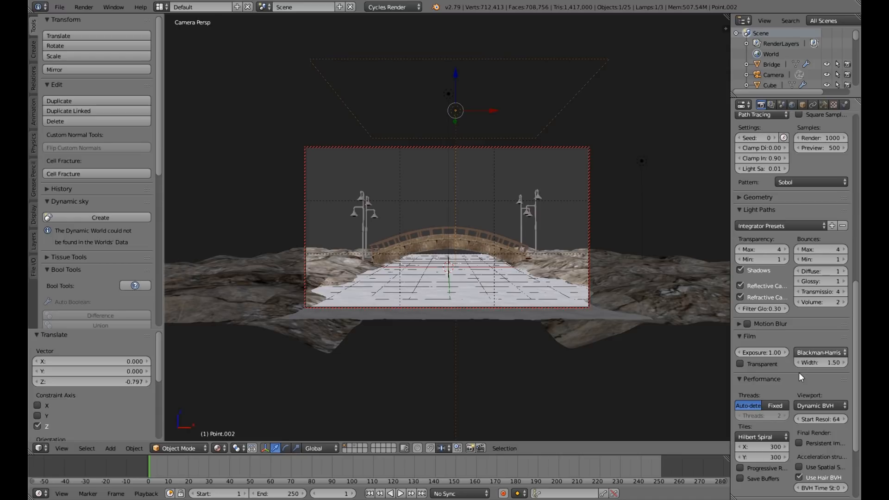
scroll(793, 426, "up", 14)
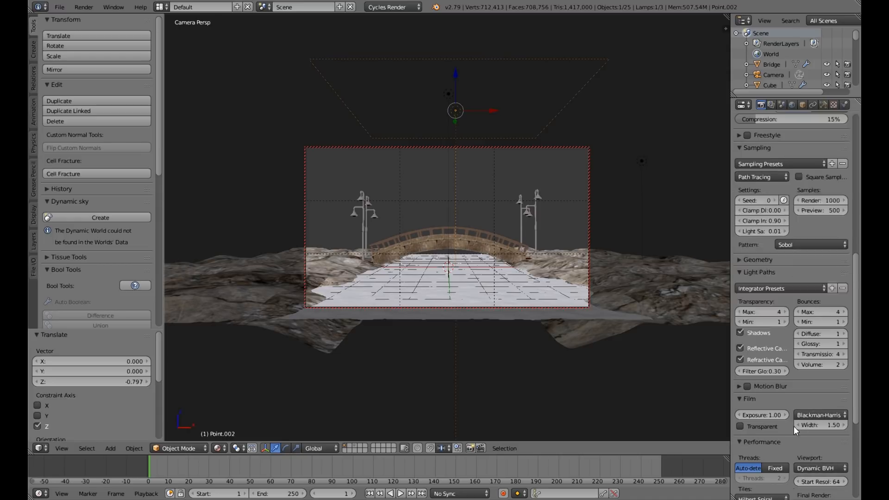